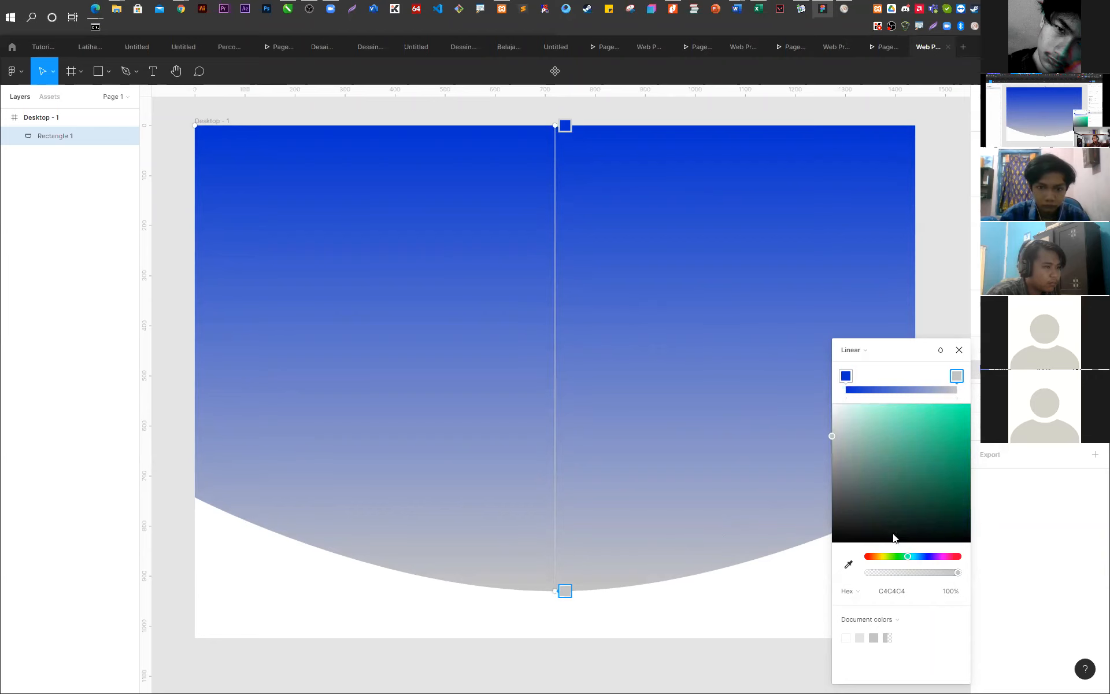
- Set the shape's gradient end colour to green 01925D and run the linear gradient diagonally from its top-left corner toward the lower right
left_click(963, 466)
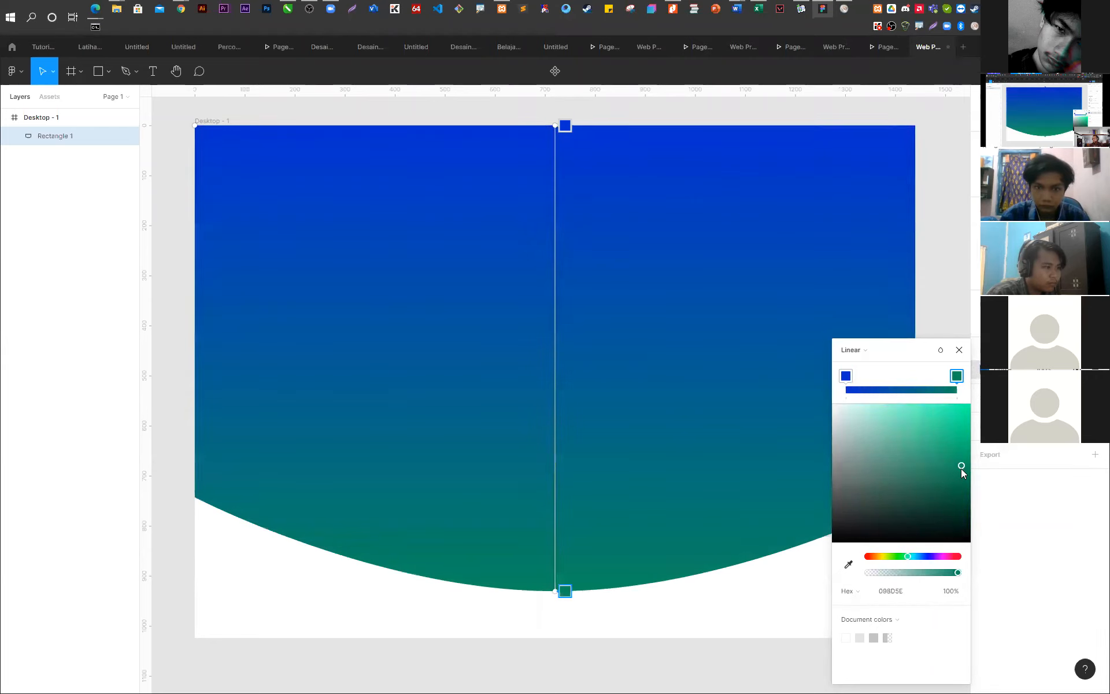
left_click_drag(964, 468, 970, 466)
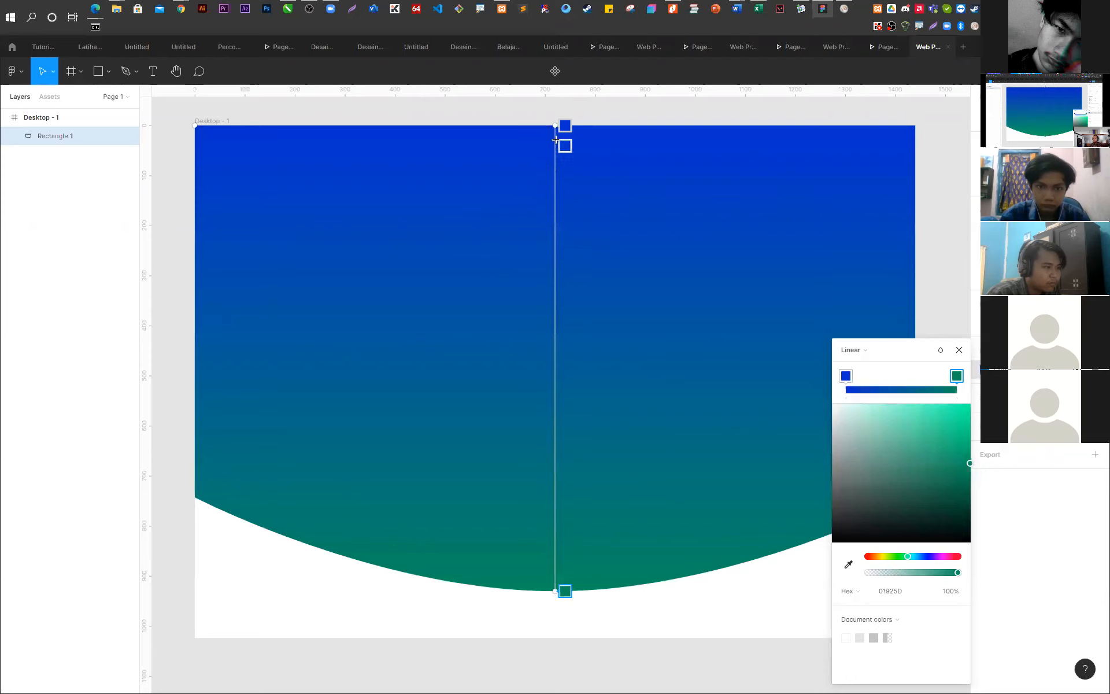
left_click_drag(555, 127, 194, 132)
scroll(343, 302, "down", 3)
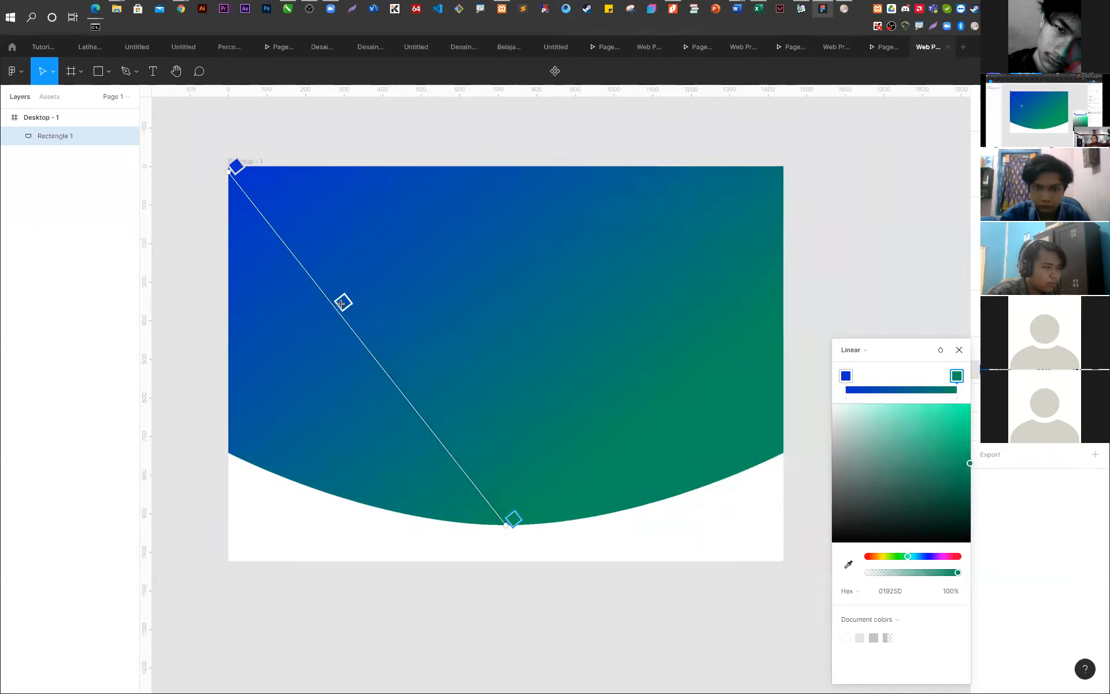
left_click_drag(513, 520, 783, 507)
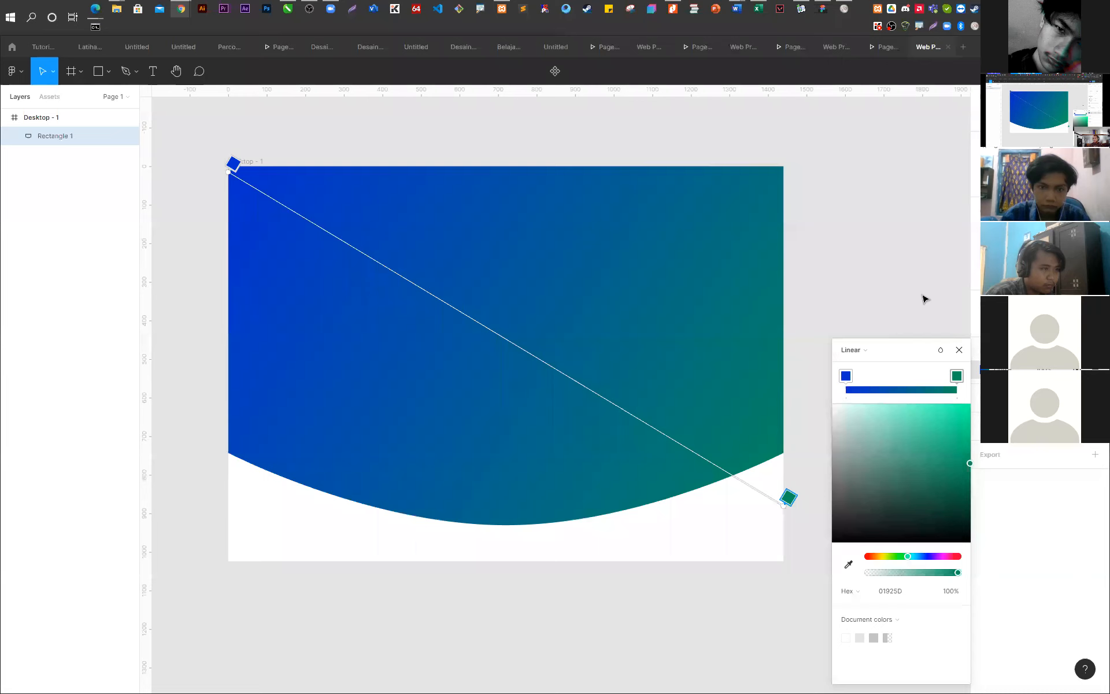
left_click(964, 350)
left_click(872, 312)
left_click(356, 240)
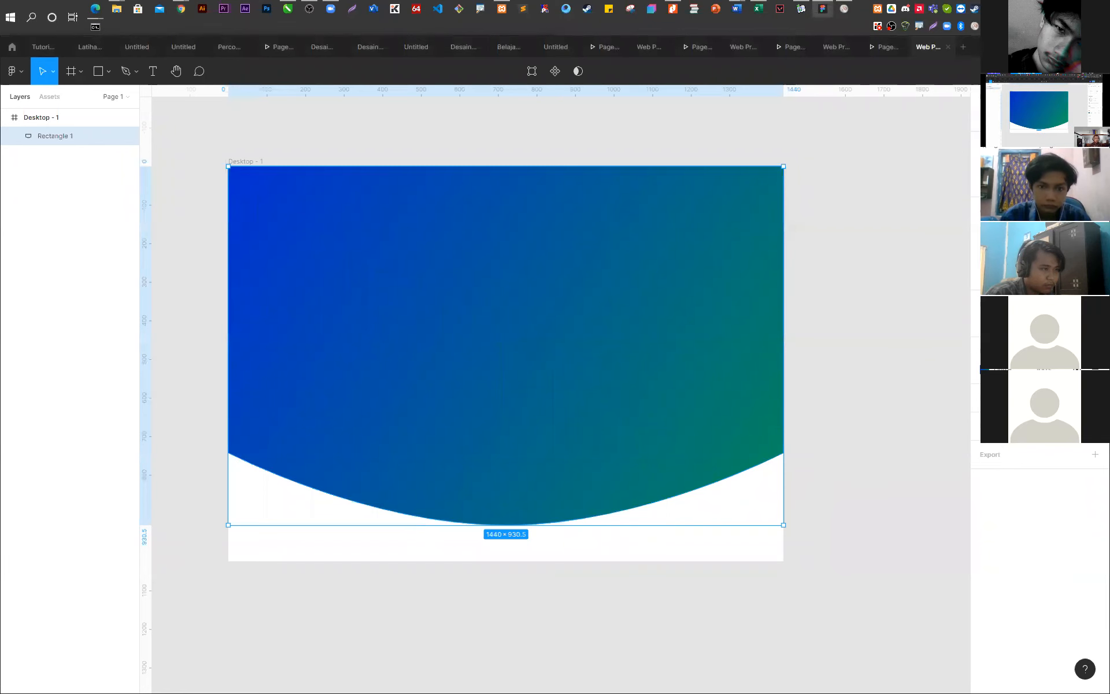
- Switch to Unsplash in the browser, close the open photo and browse the desktop photo results for a suitable background
left_click(181, 9)
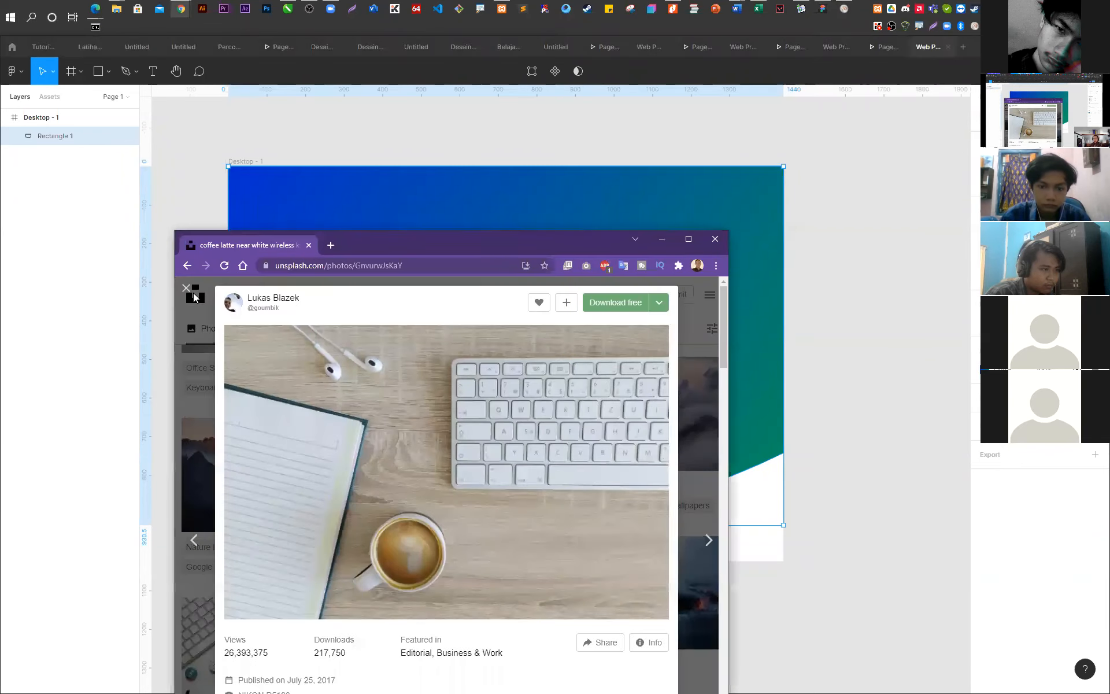
left_click(186, 288)
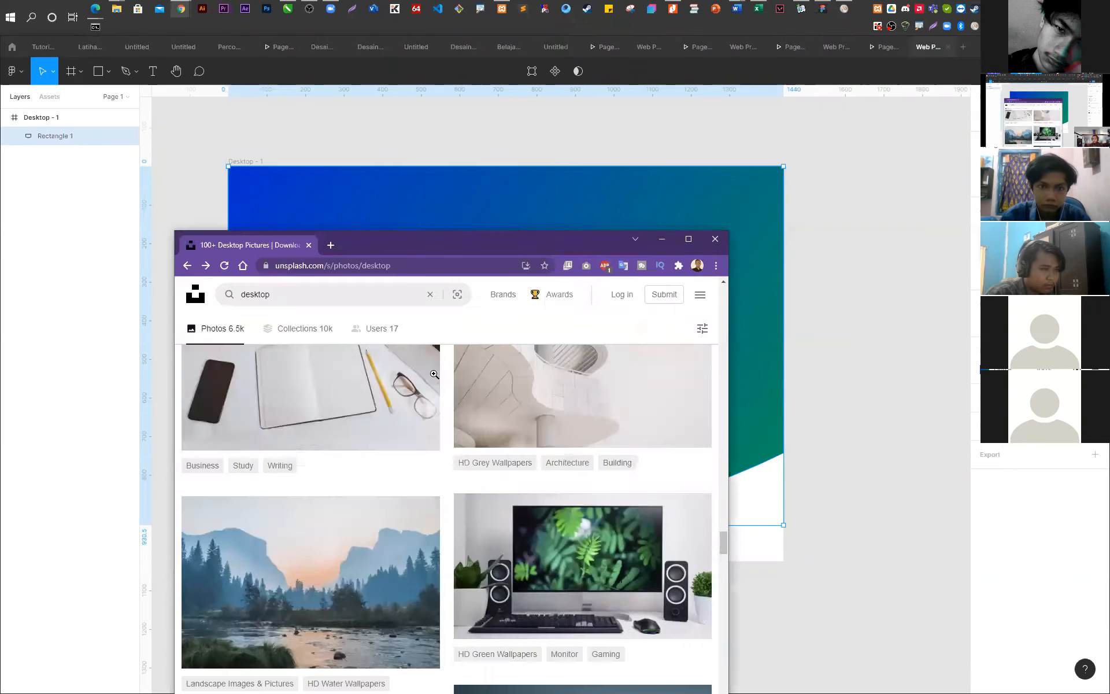
left_click(293, 292)
left_click_drag(486, 240, 617, 119)
scroll(661, 515, "down", 5)
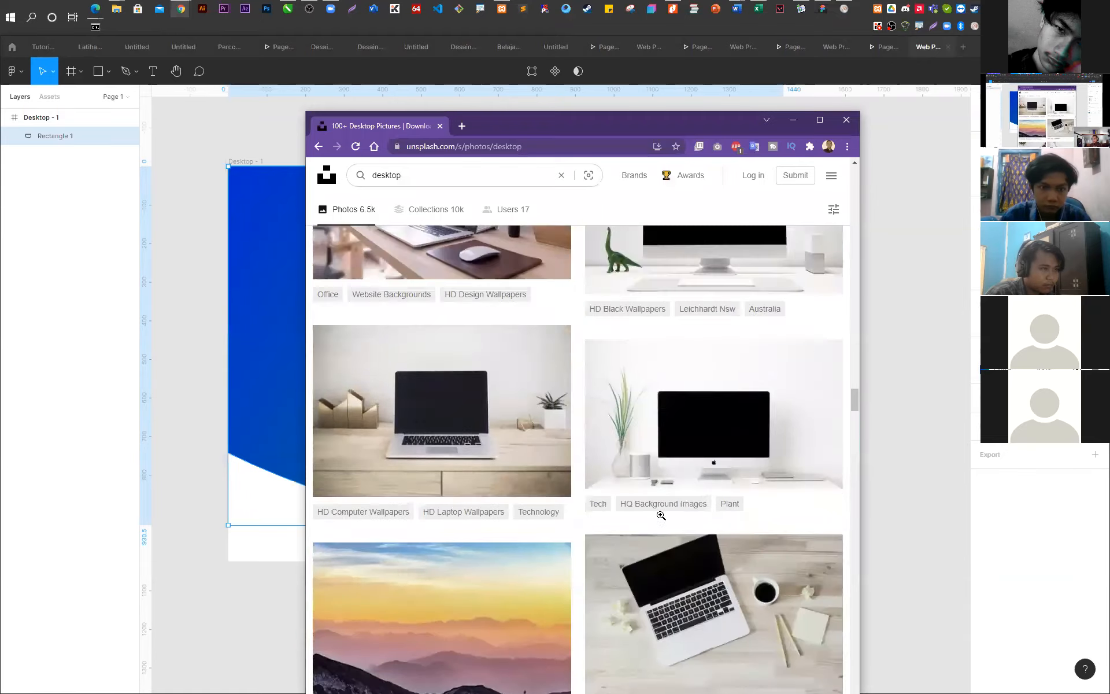
scroll(661, 515, "up", 5)
scroll(662, 517, "up", 5)
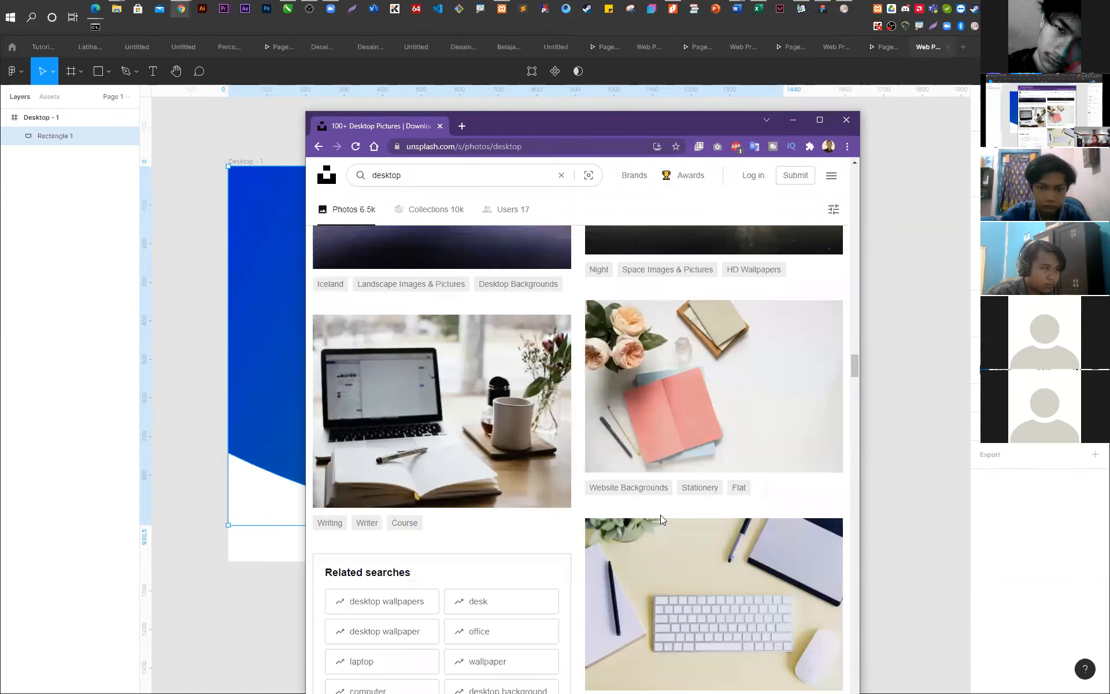
scroll(661, 518, "up", 5)
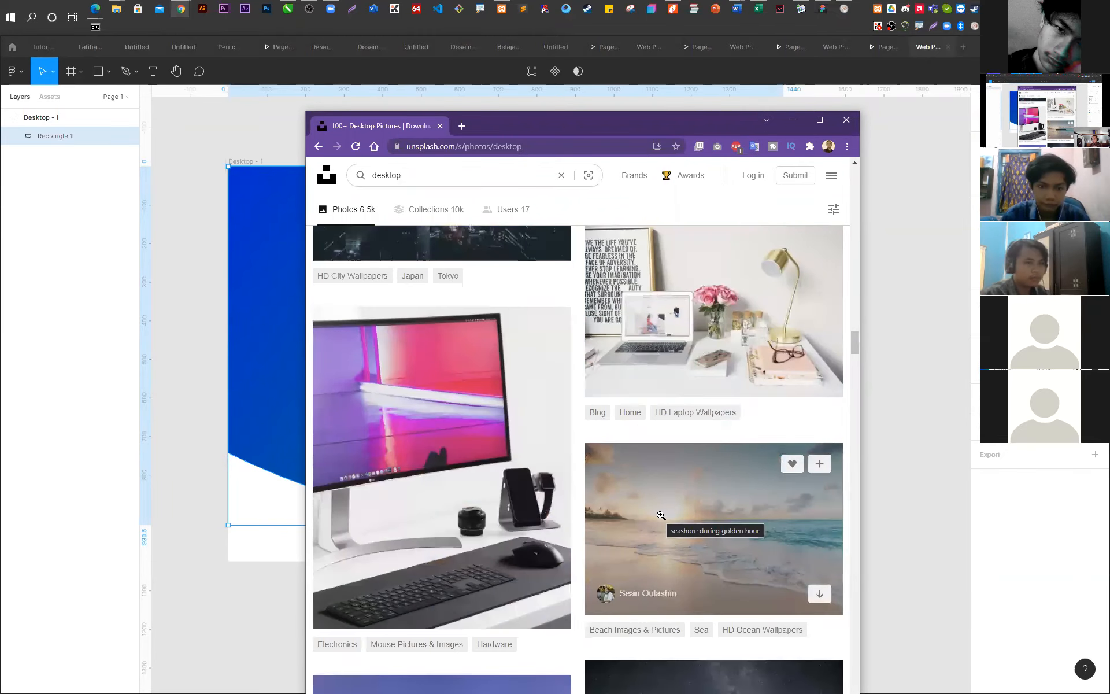
scroll(661, 516, "up", 5)
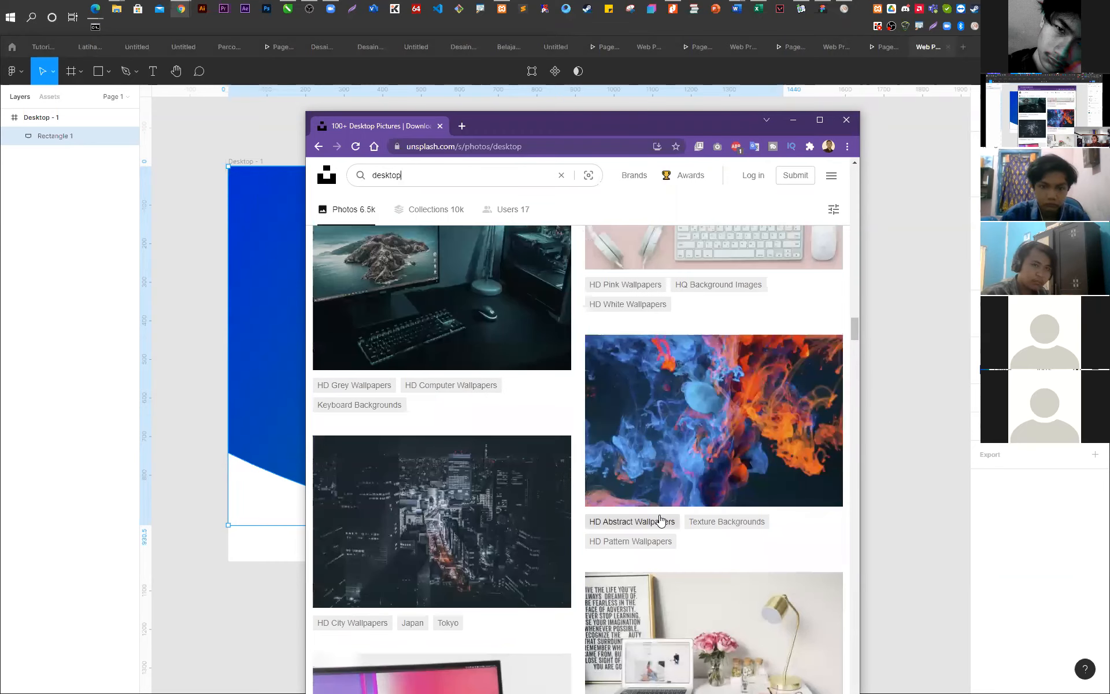
scroll(661, 520, "up", 5)
- Search Unsplash for "desktop imac"
left_click(441, 181)
type("ma")
key("BackSpace")
key("BackSpace")
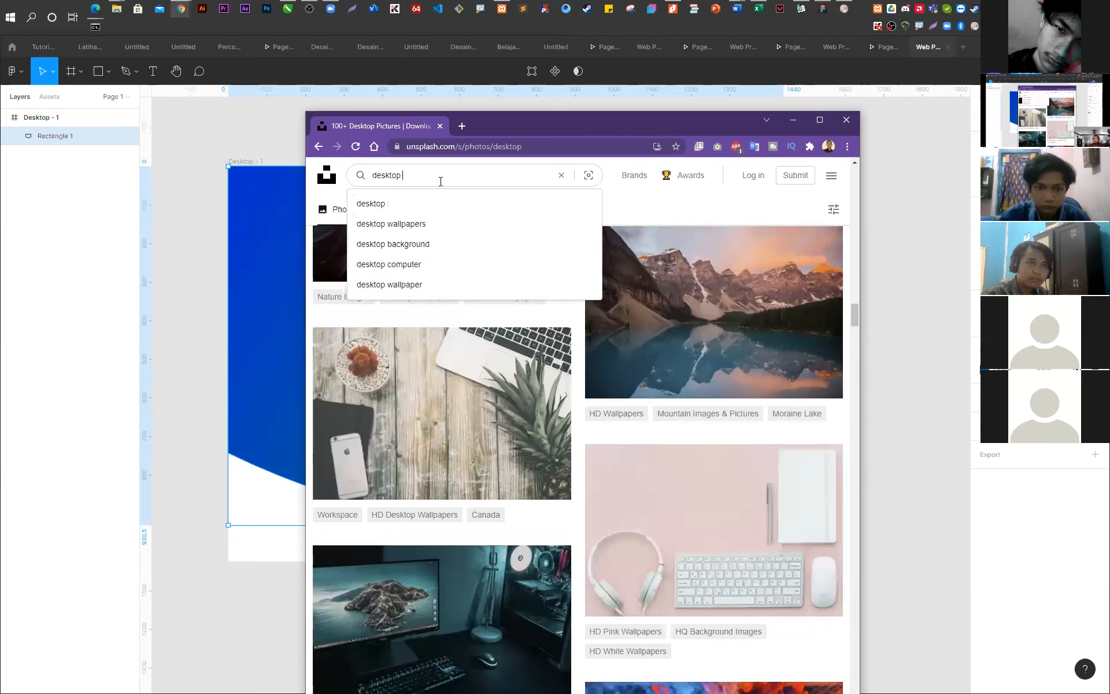
type("i")
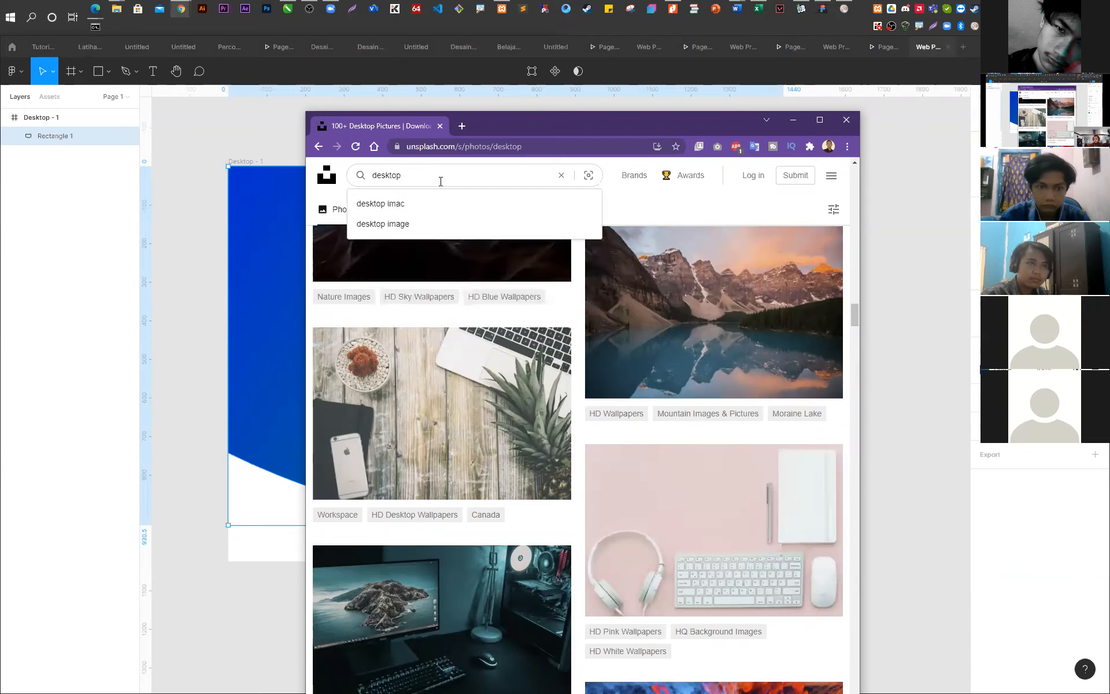
type("mac")
key("Return")
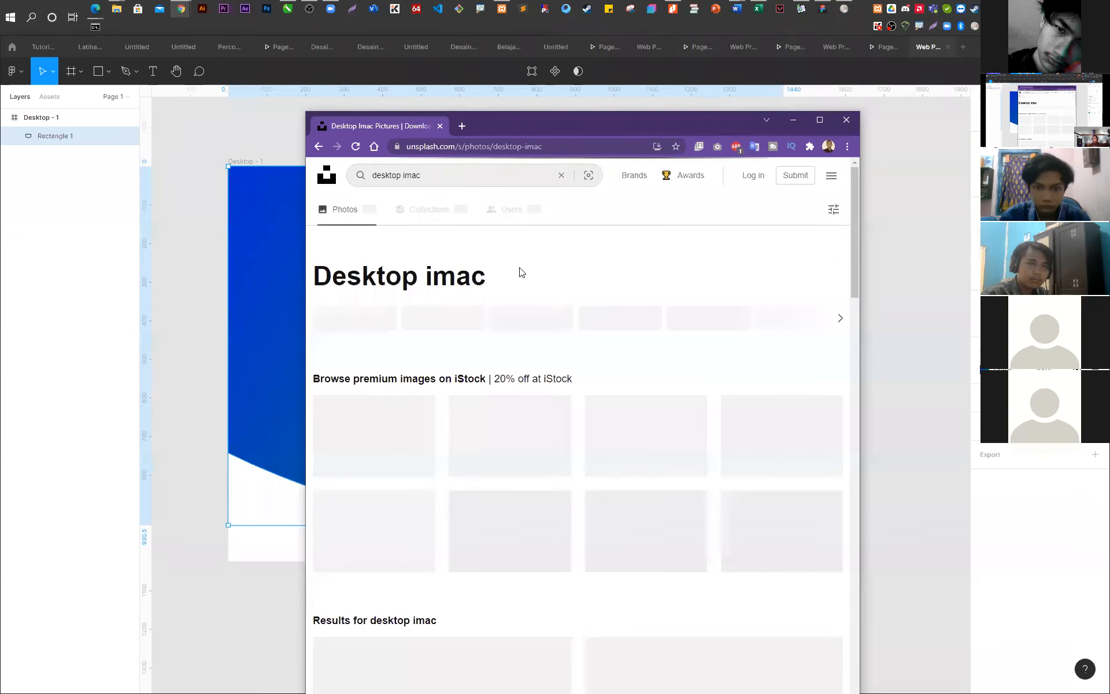
- Find the photo of the silver iMac with keyboard, mouse and laptop on a white desk and copy the image
scroll(606, 370, "down", 15)
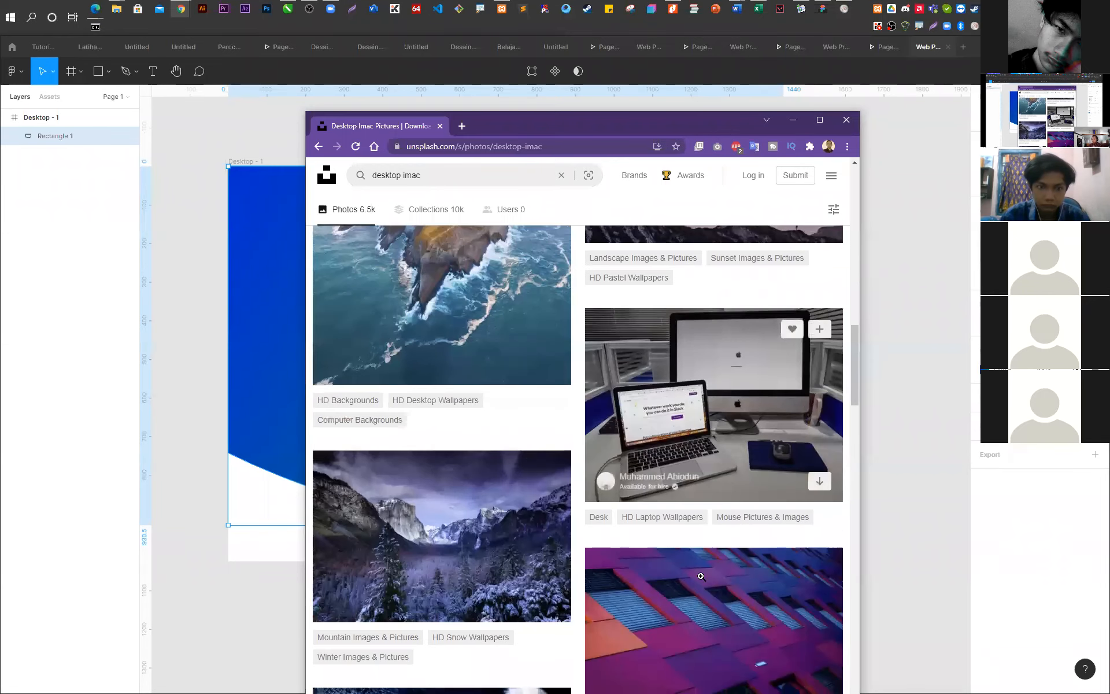
scroll(731, 590, "down", 7)
scroll(731, 590, "down", 15)
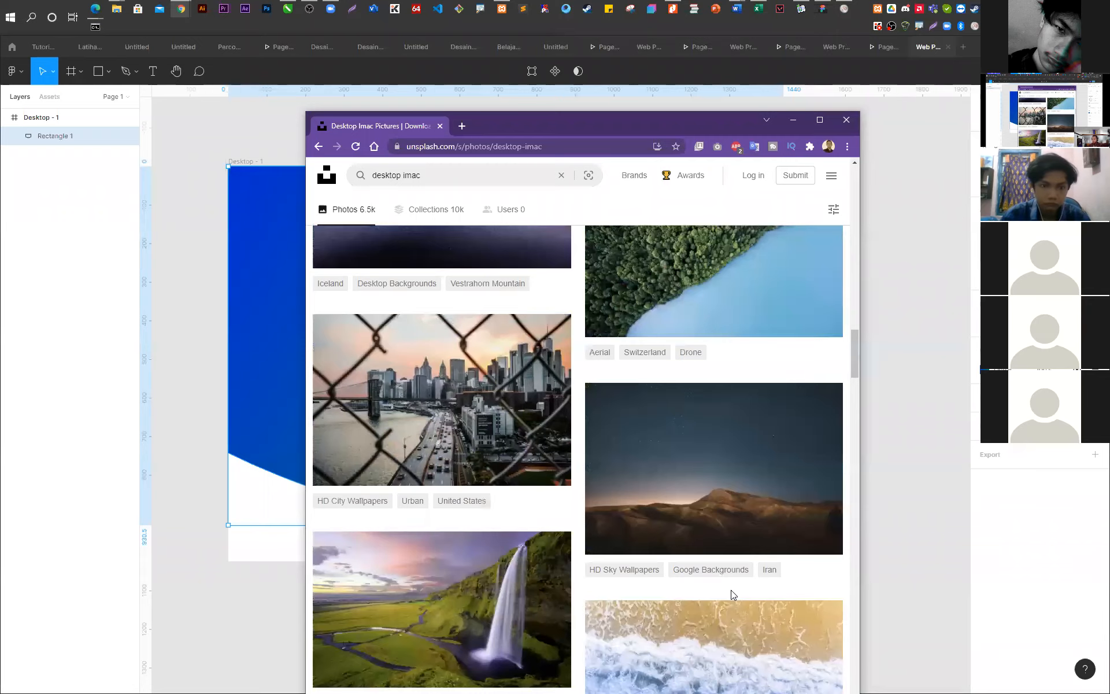
scroll(731, 588, "up", 2)
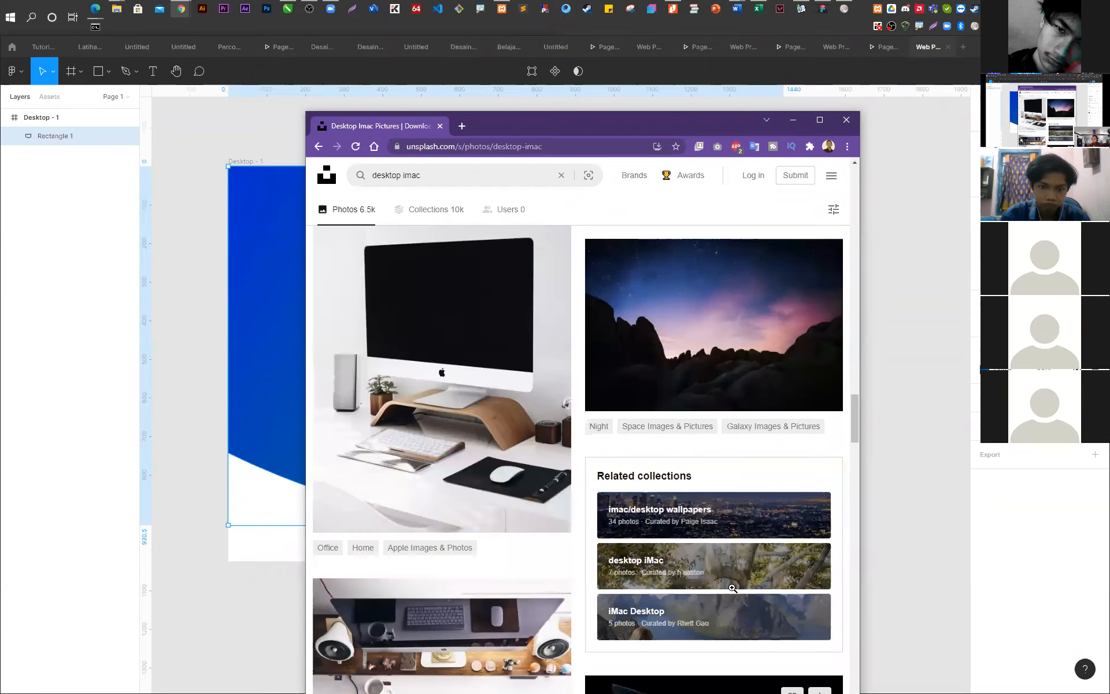
scroll(731, 588, "down", 6)
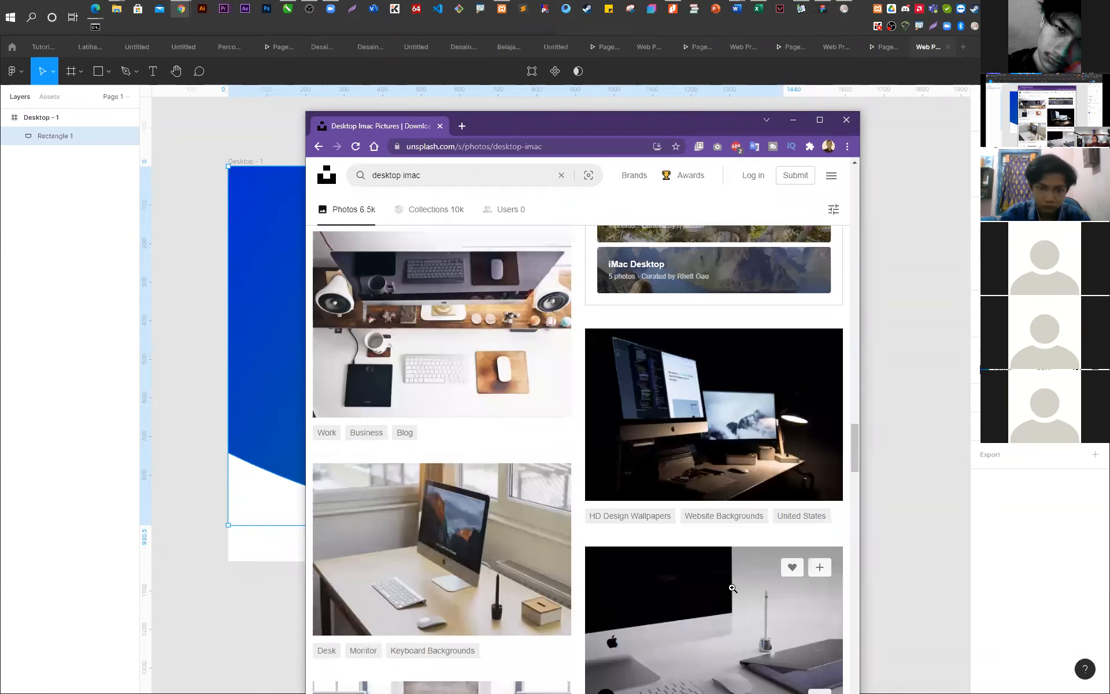
scroll(733, 588, "down", 5)
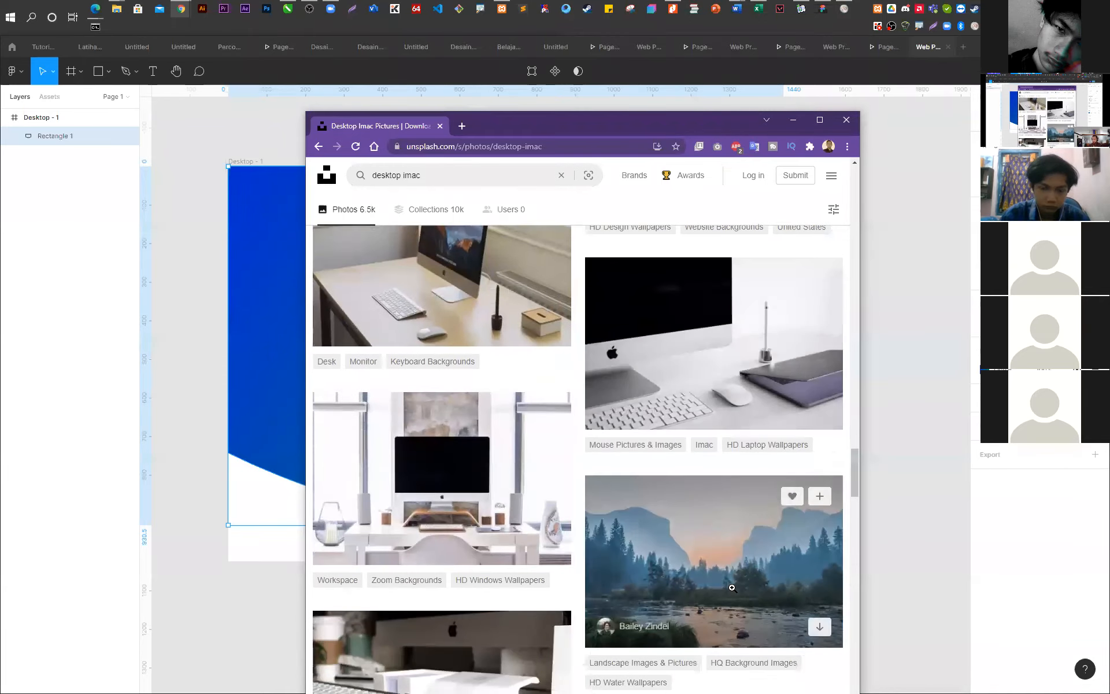
left_click(694, 366)
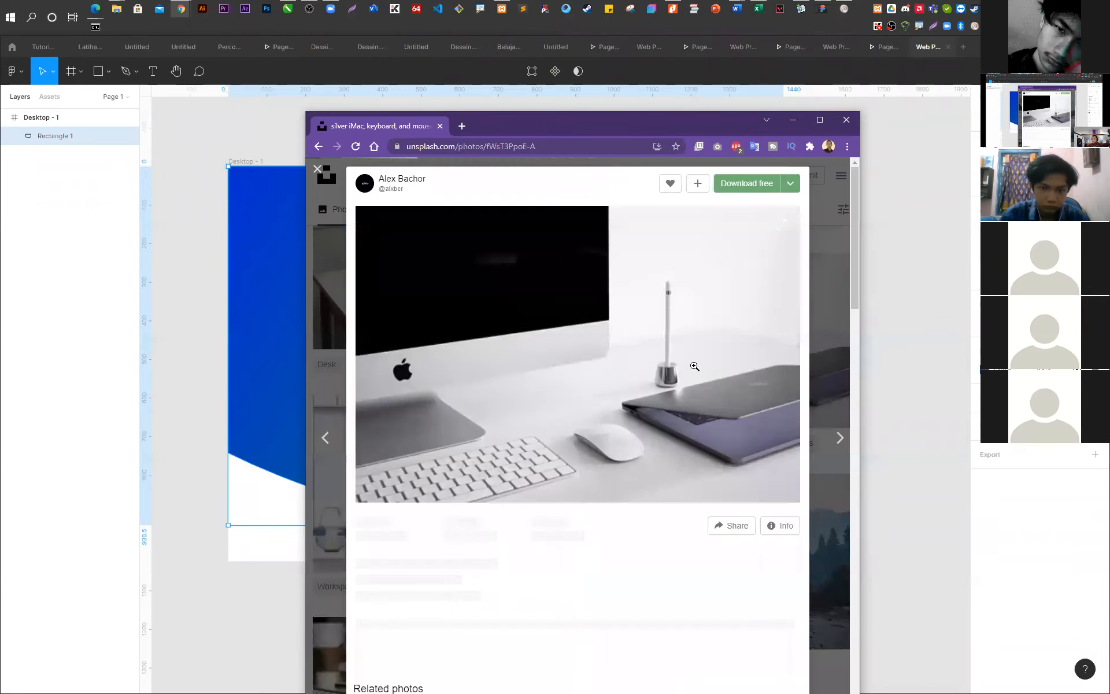
left_click(562, 330)
right_click(562, 330)
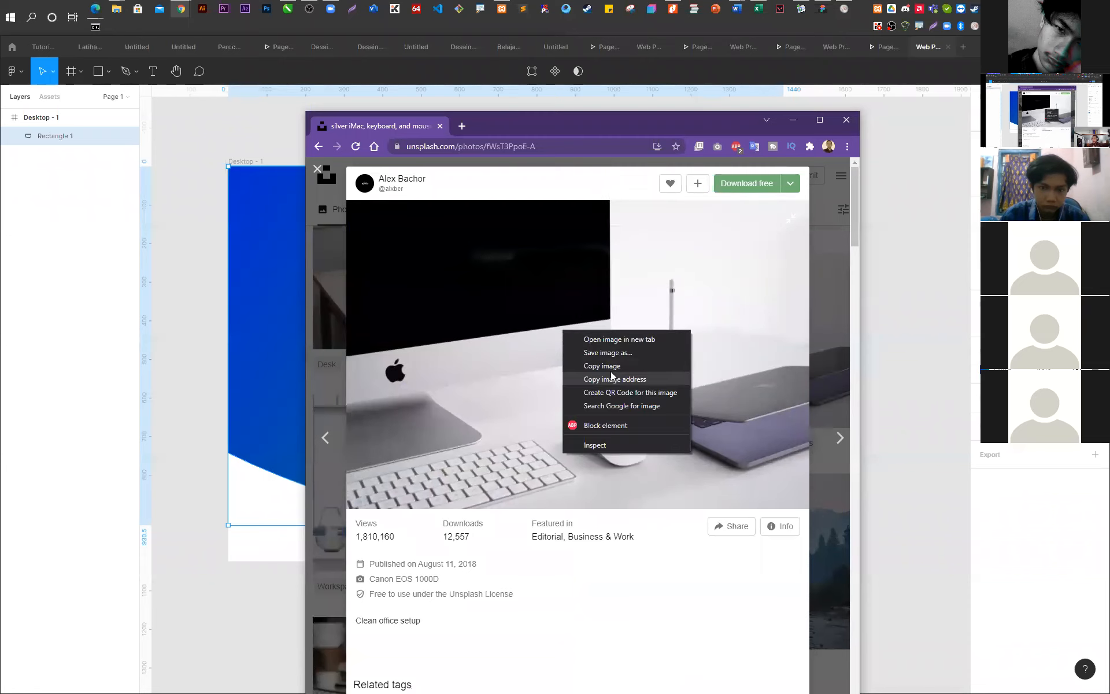
left_click(615, 369)
- Back in Figma, place a duplicate of the gradient shape flush with the frame's top-left corner and paste the iMac photo as its fill
left_click(199, 207)
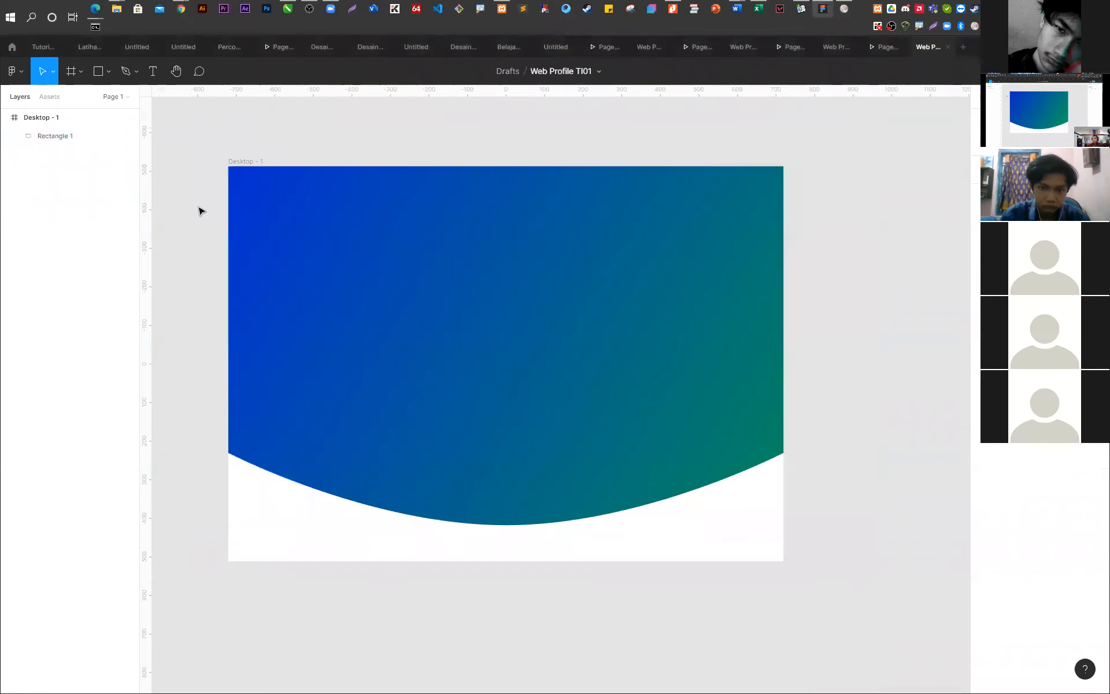
left_click_drag(286, 204, 293, 206)
left_click_drag(306, 217, 304, 219)
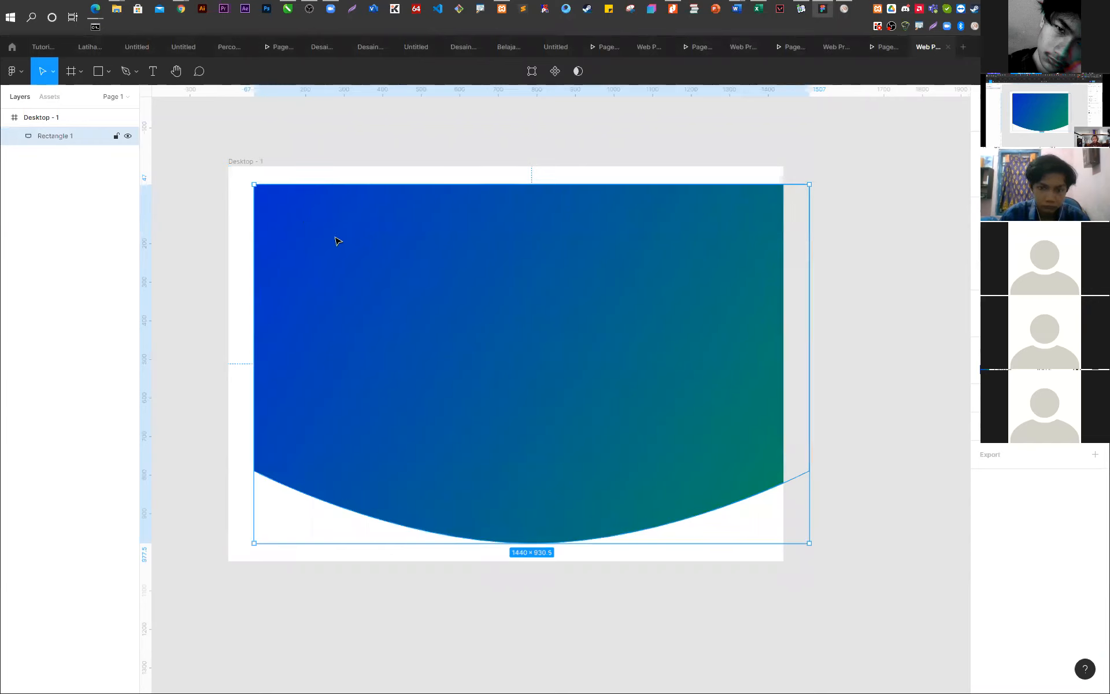
left_click_drag(313, 226, 290, 210)
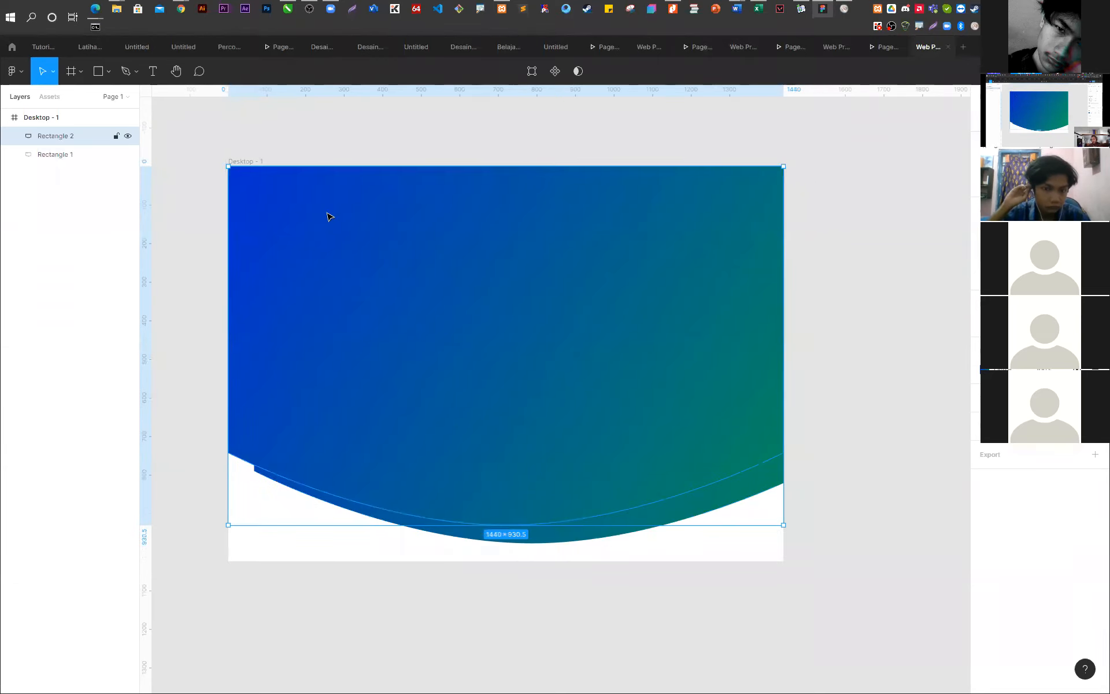
key("ctrl+v")
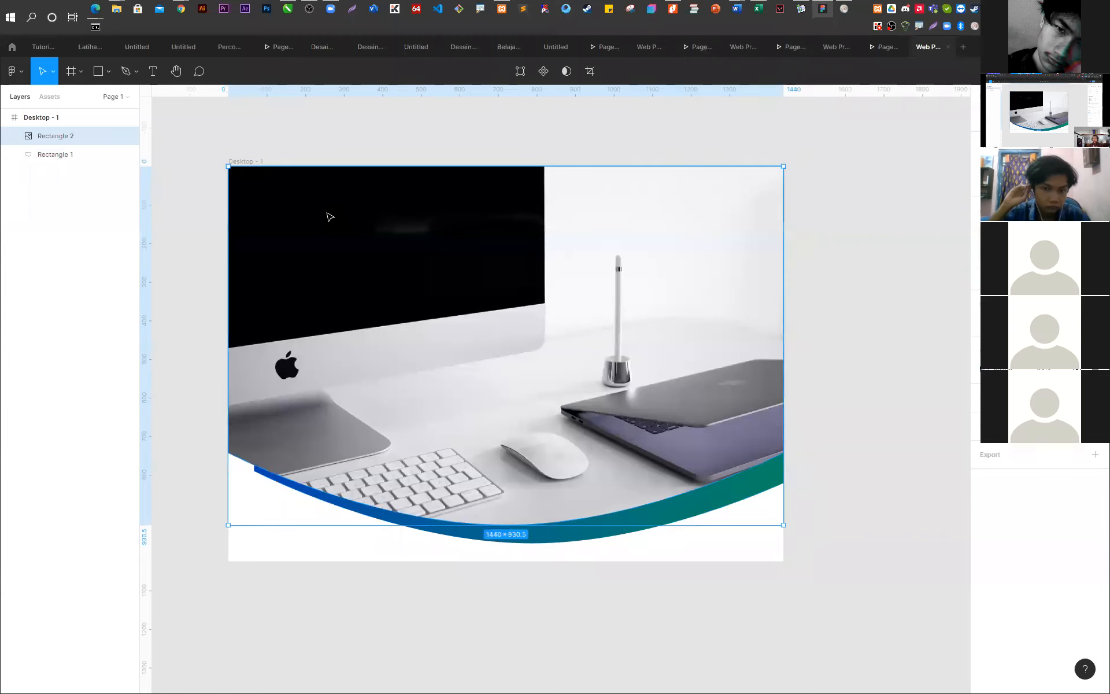
- Bring the gradient shape to the front, aligned exactly over the photo shape, and make it semi-transparent so the photo shows through
left_click(732, 504)
right_click(732, 504)
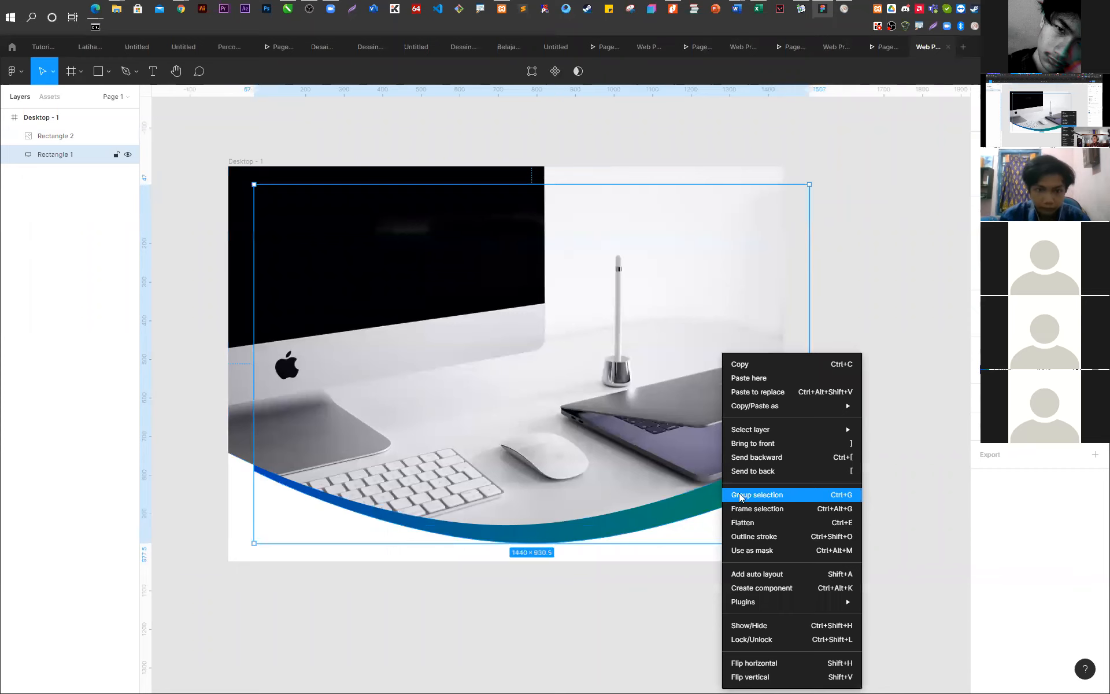
left_click(800, 443)
left_click_drag(439, 251, 412, 235)
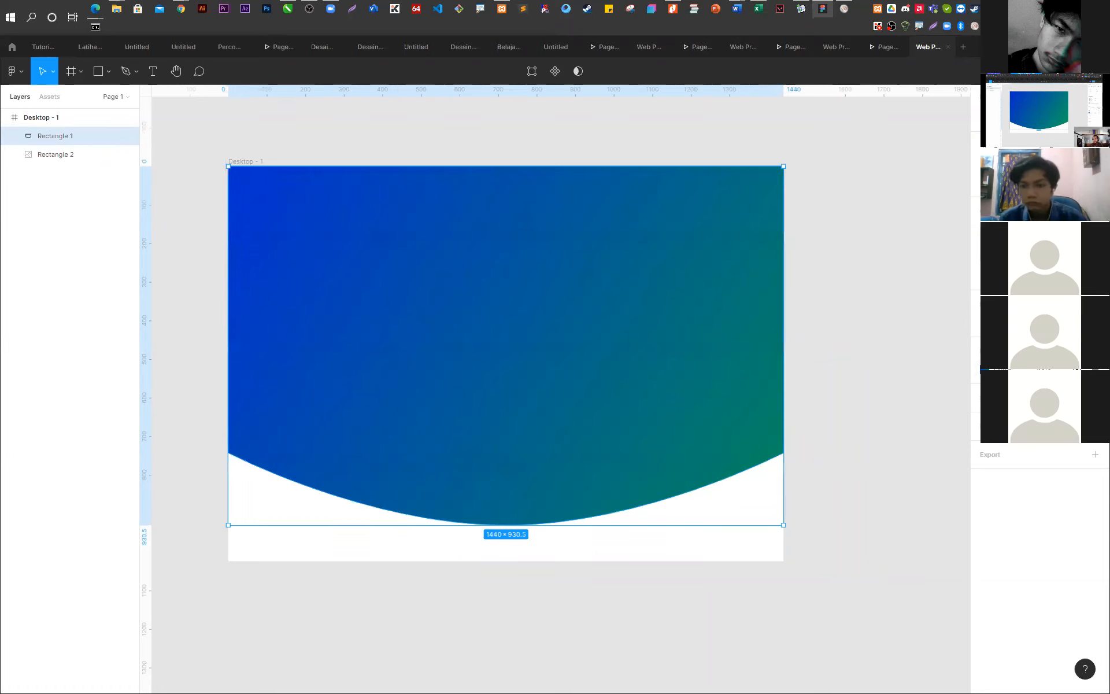
key("Return")
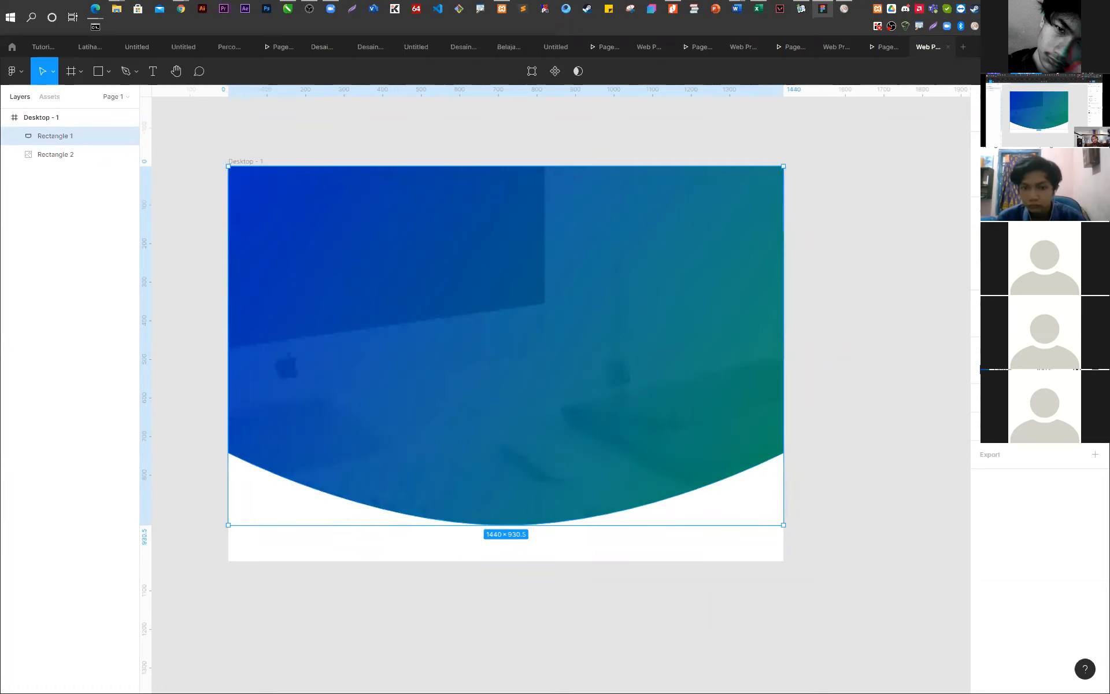
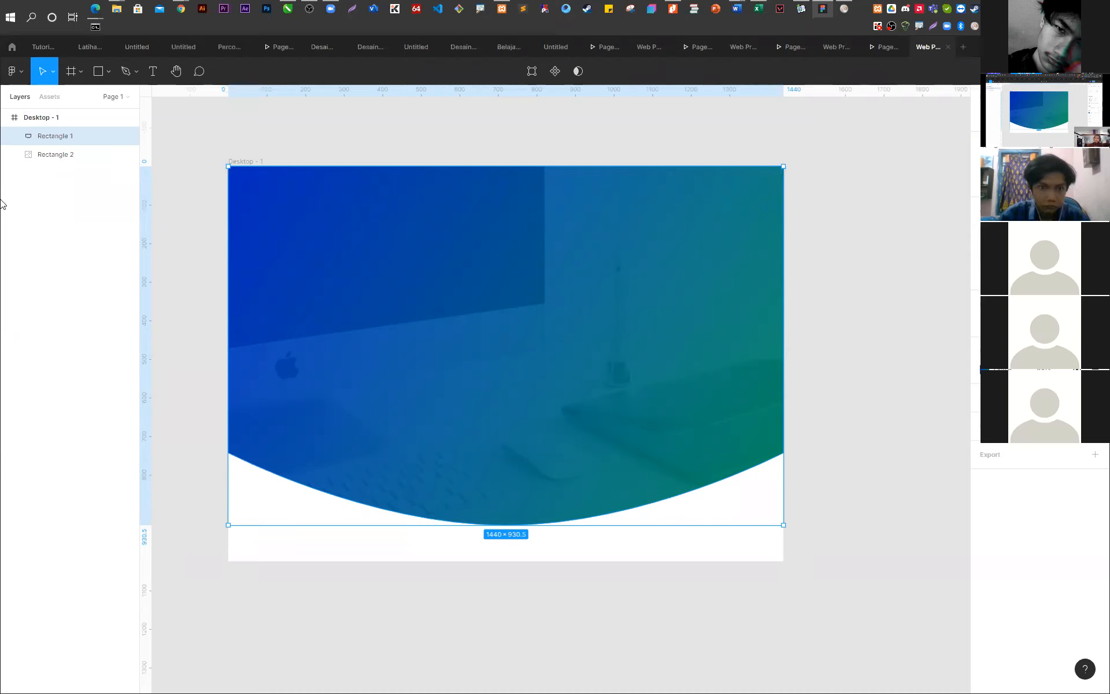
- Open the Web Profile BCIT prototype preview and review its hero section at the top of the page
left_click(153, 71)
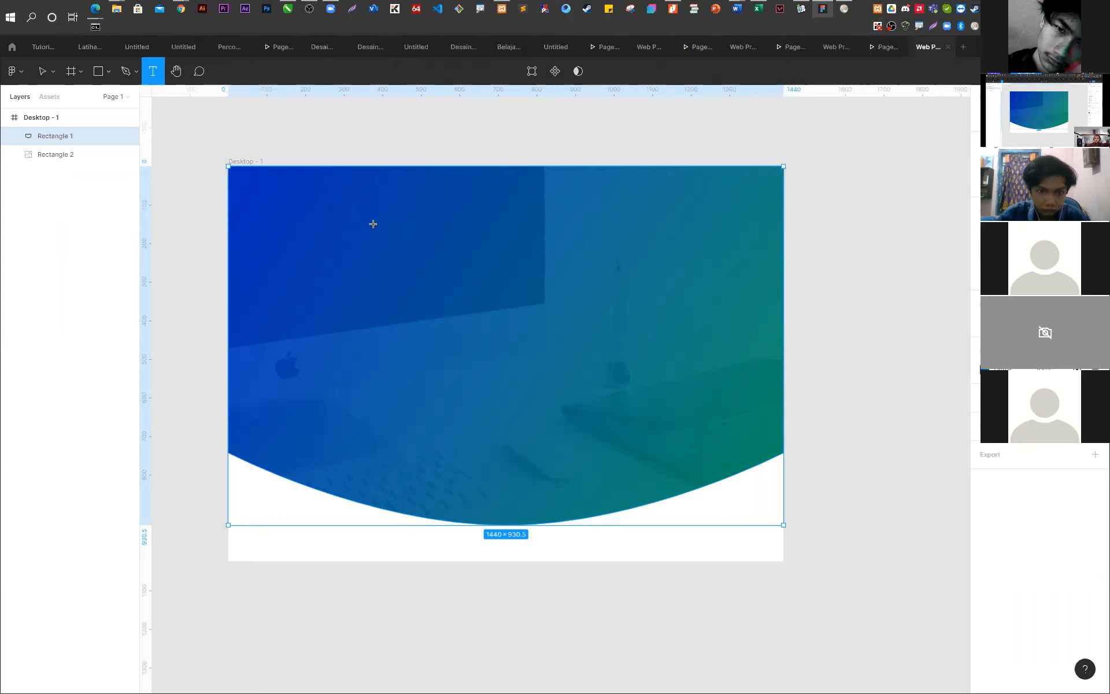
left_click(882, 47)
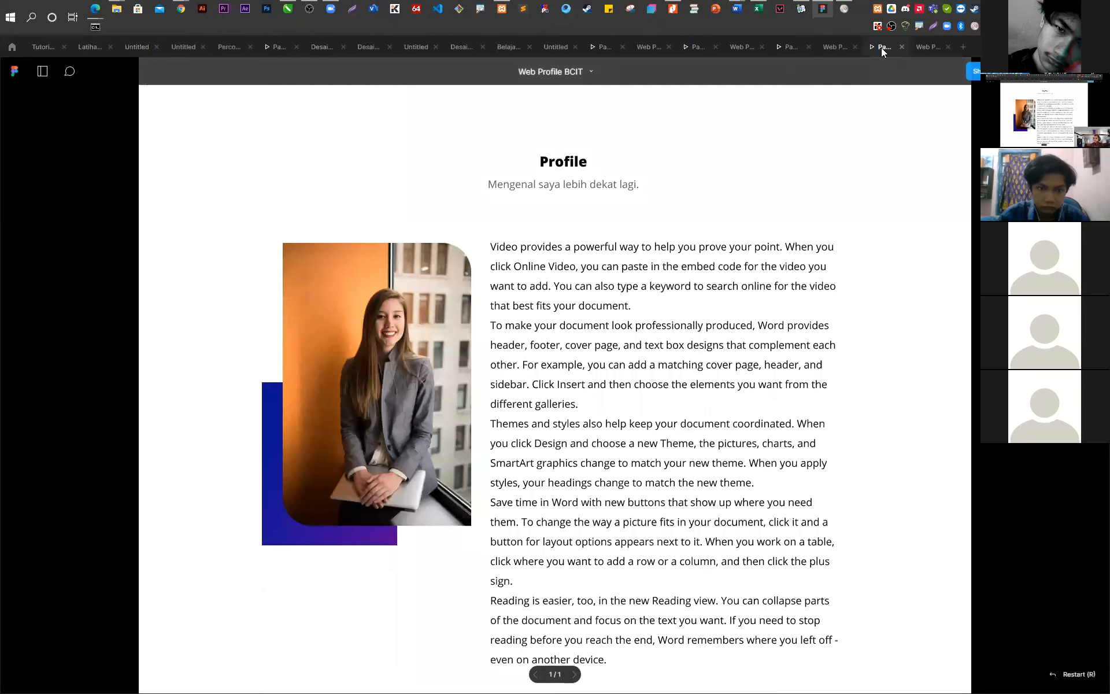
scroll(765, 454, "up", 10)
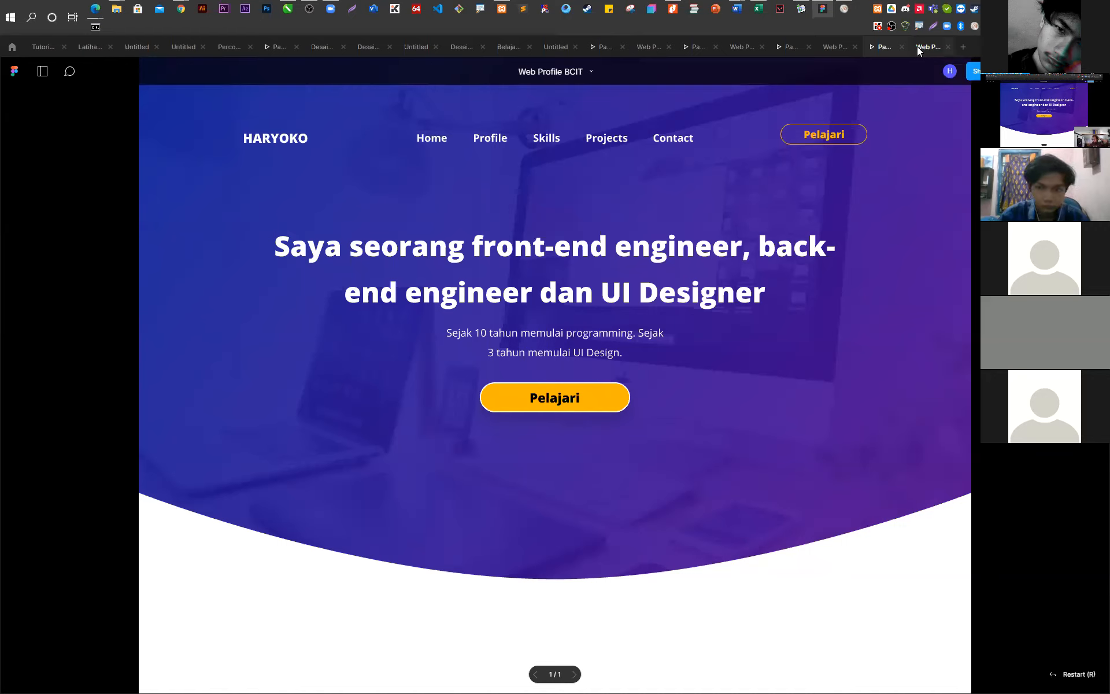
- Open the reference design file, leave the shape editing of Rectangle 6 and select the Desktop - 1 frame
left_click(818, 47)
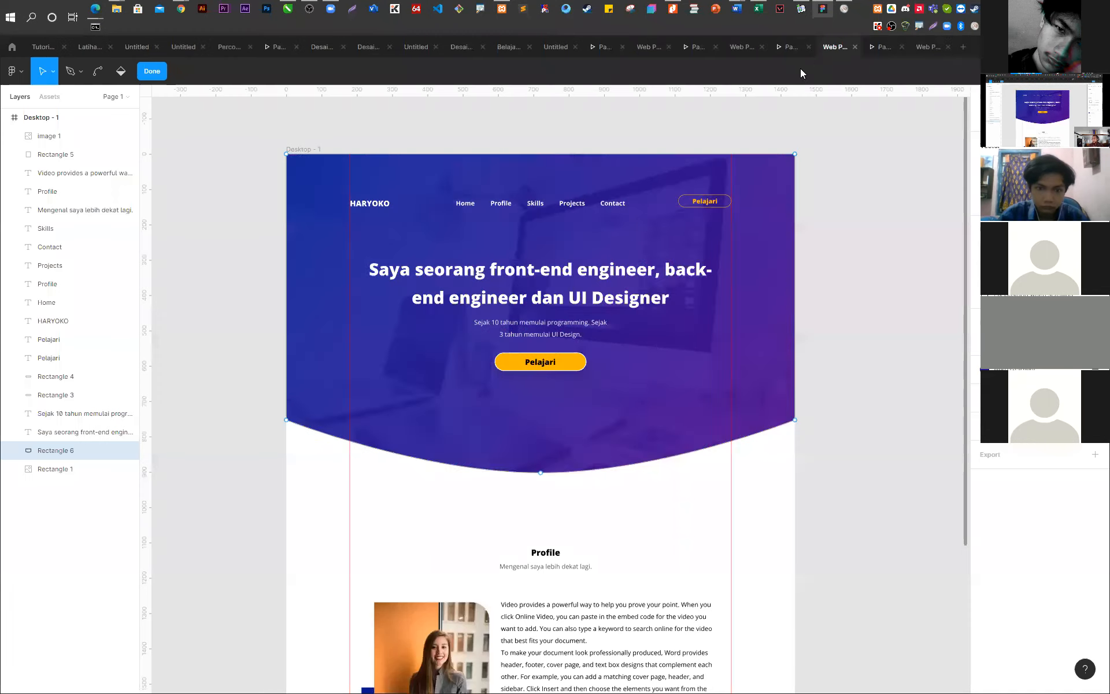
left_click(540, 472)
left_click(713, 561)
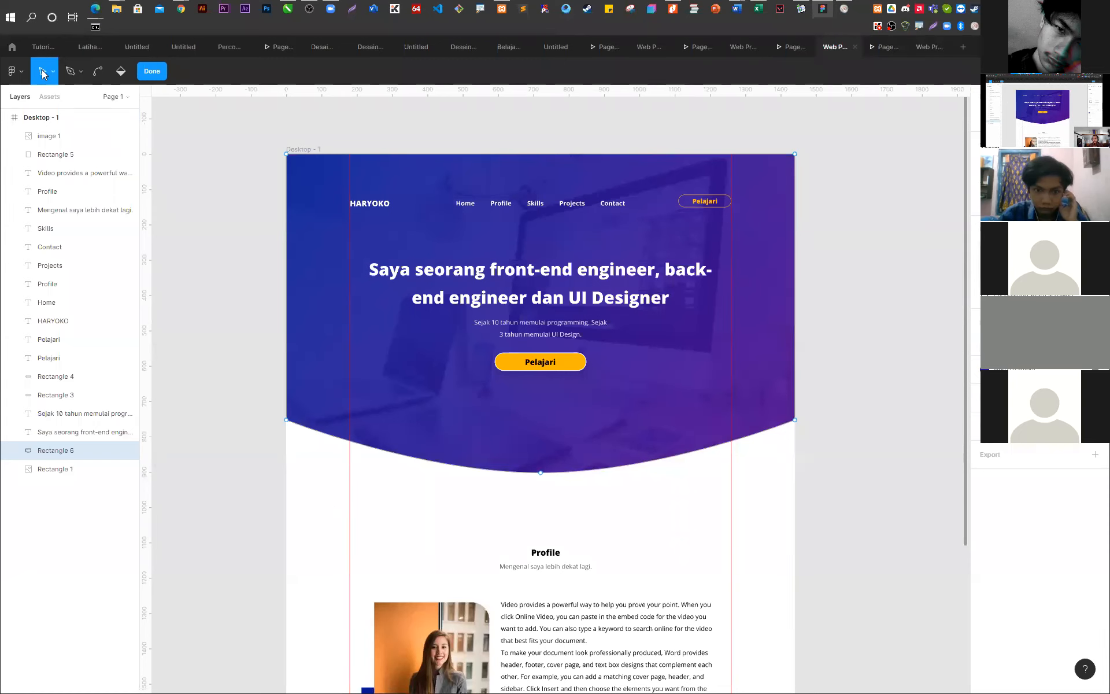
left_click(42, 122)
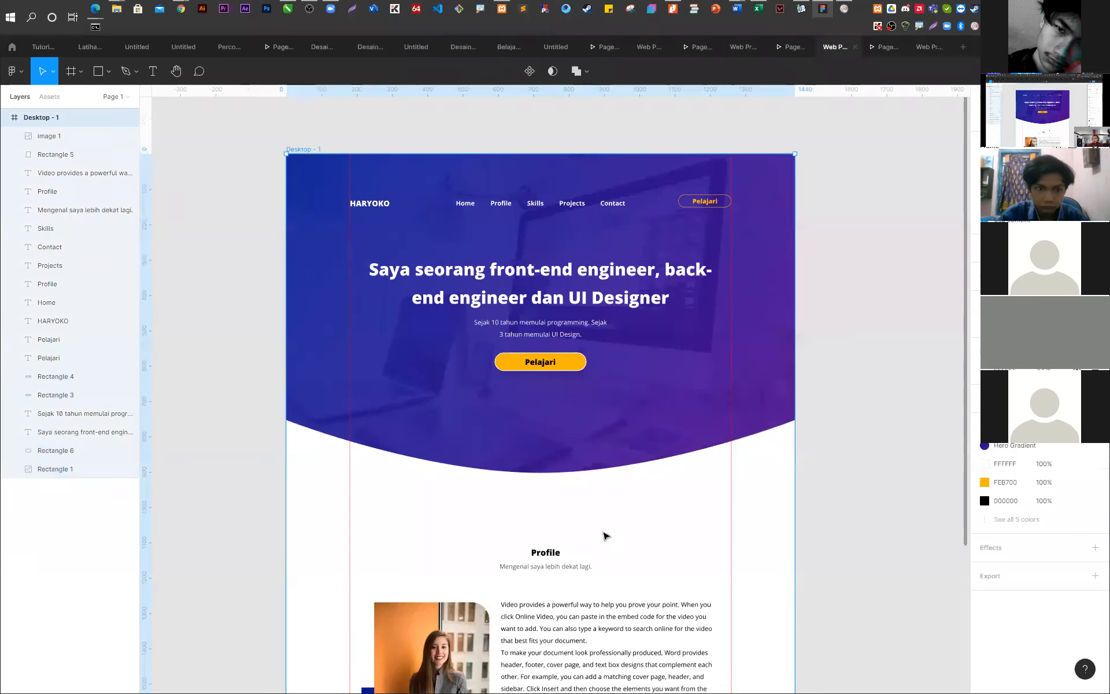
- Copy the hero heading and subtitle from the reference design and paste them over the gradient in the working design file
left_click(491, 280)
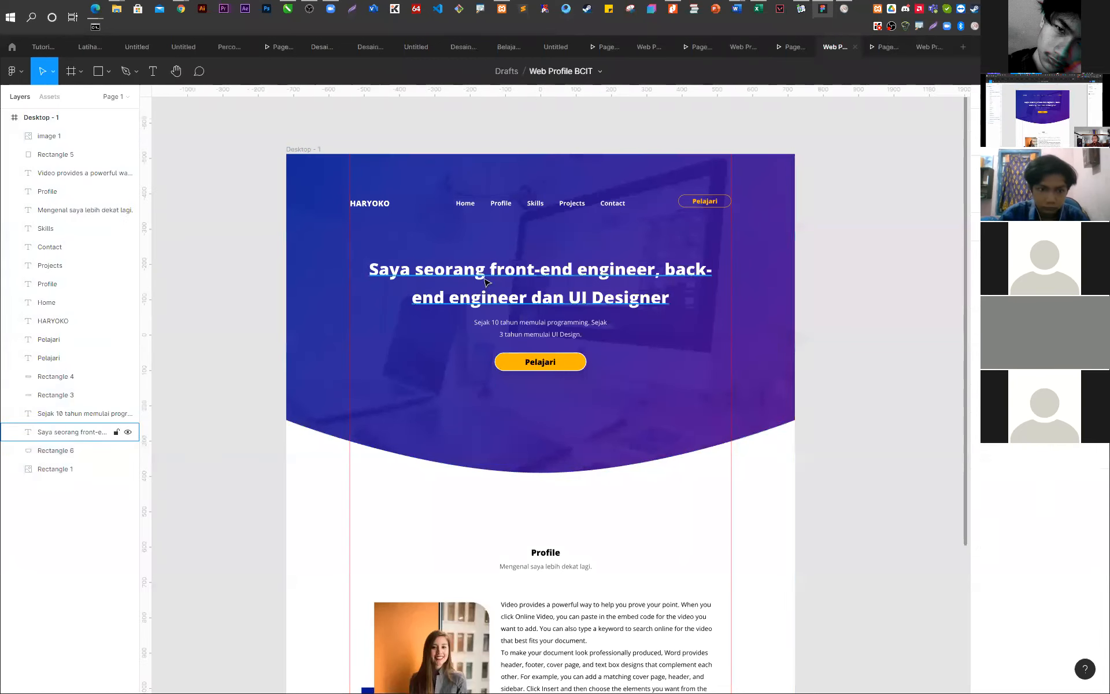
left_click(518, 328, "shift")
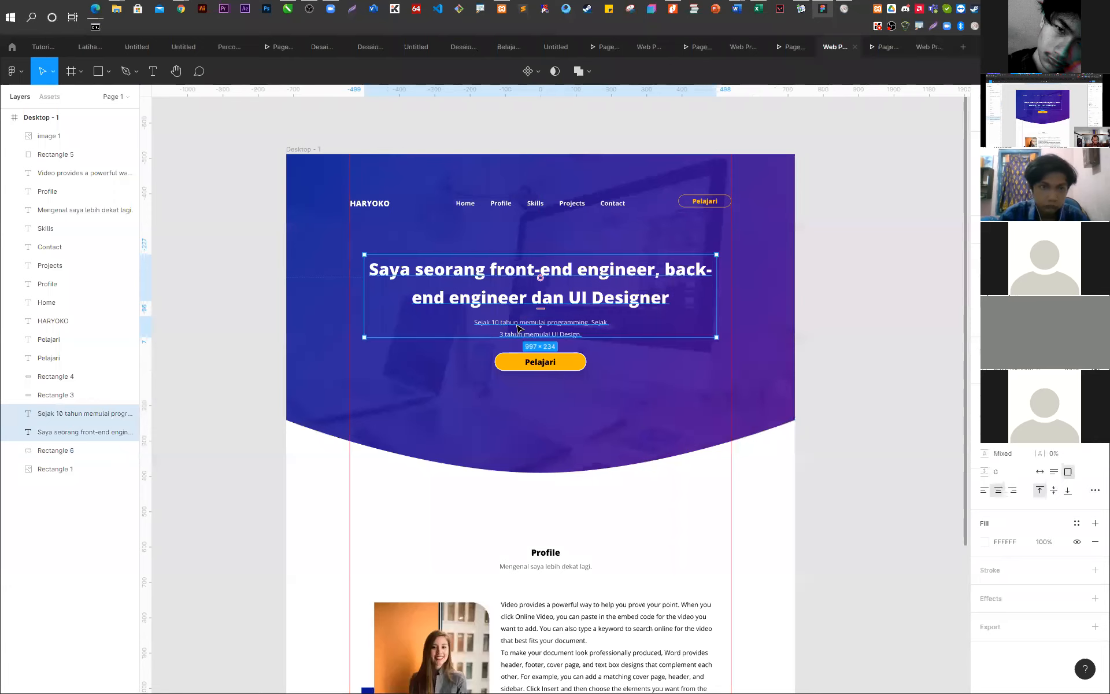
left_click(921, 49)
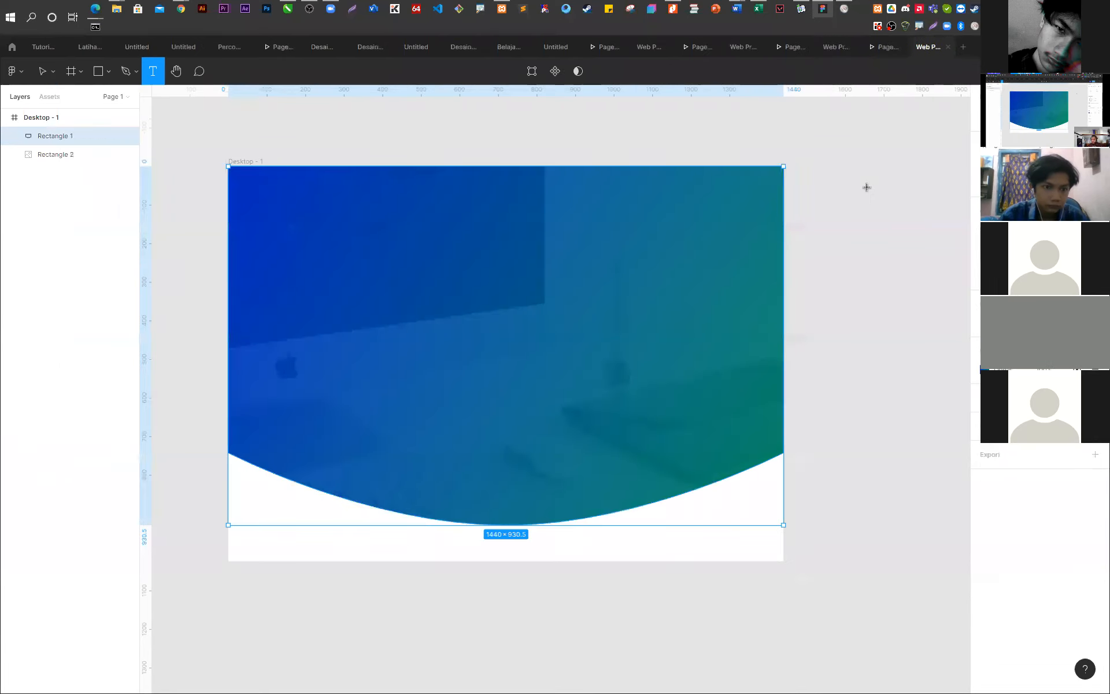
key("ctrl+v")
left_click(882, 280)
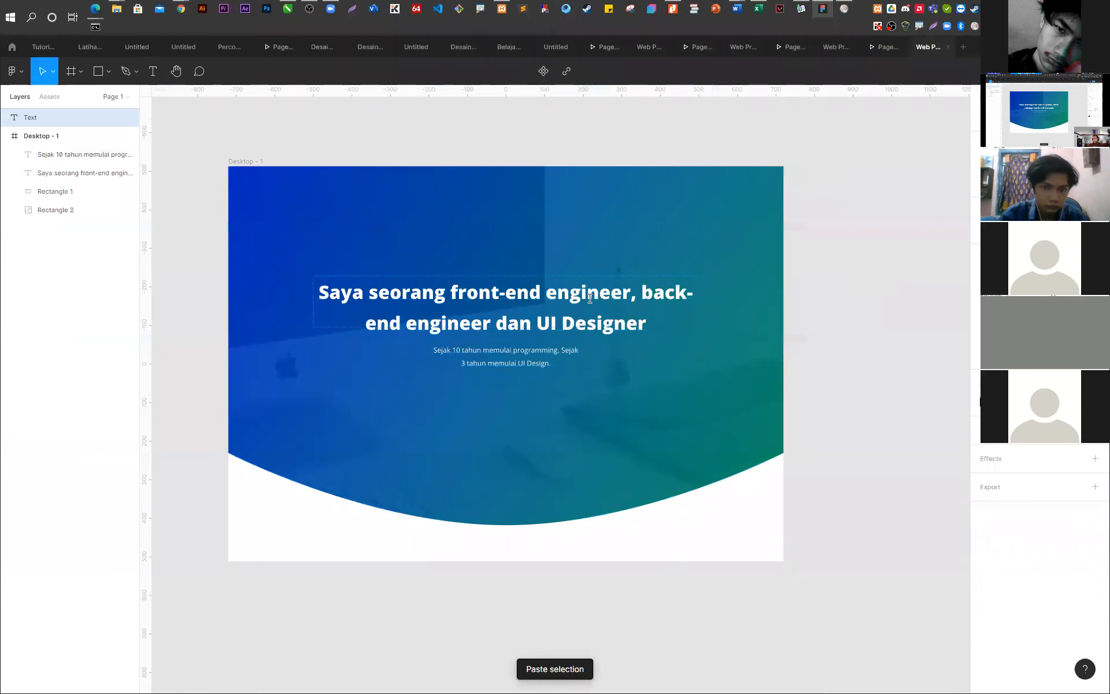
scroll(458, 327, "up", 2)
scroll(660, 354, "down", 1)
scroll(447, 346, "up", 1)
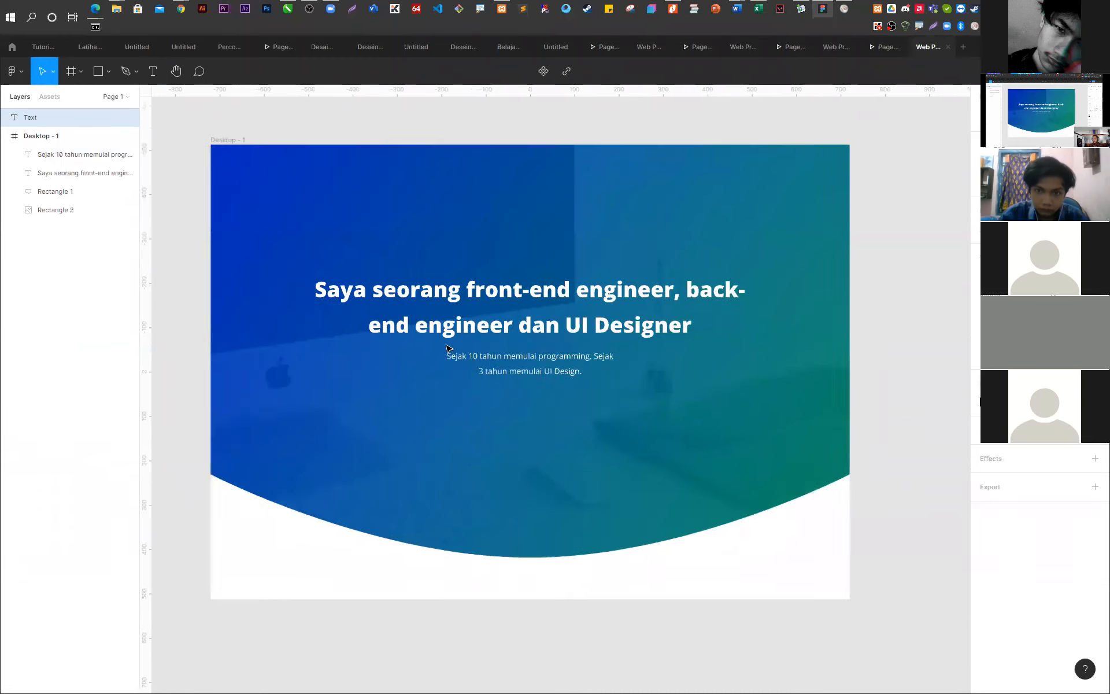
scroll(449, 348, "up", 1)
- Examine the font family and style options of the hero heading and the text settings of the subtitle
left_click(595, 284)
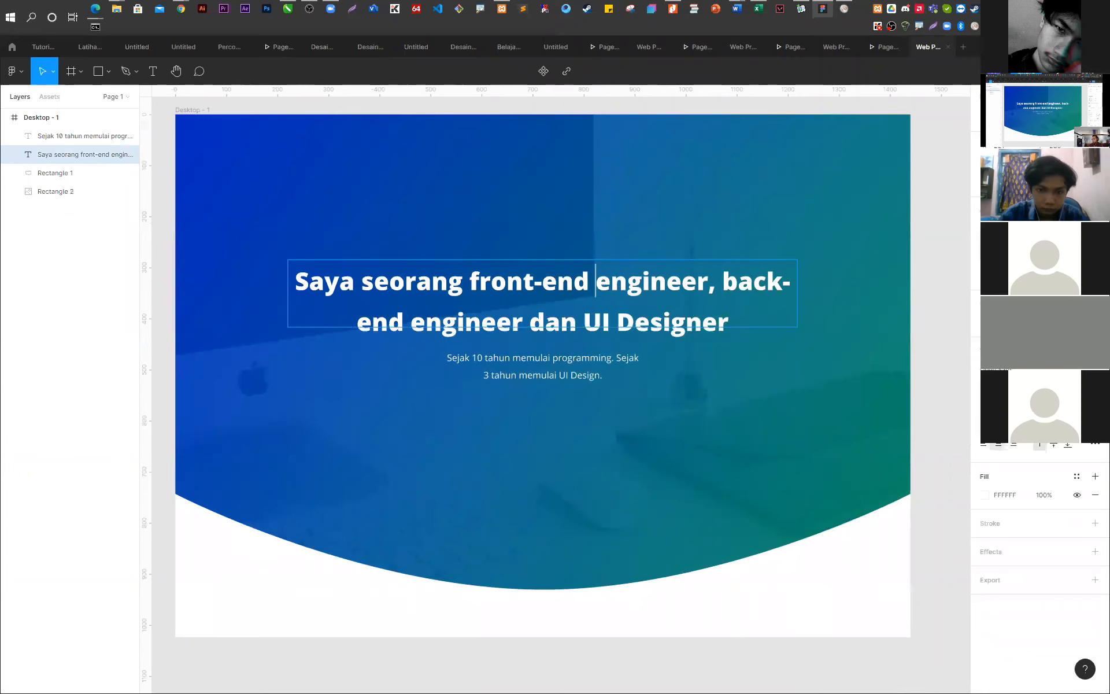
left_click(1097, 369)
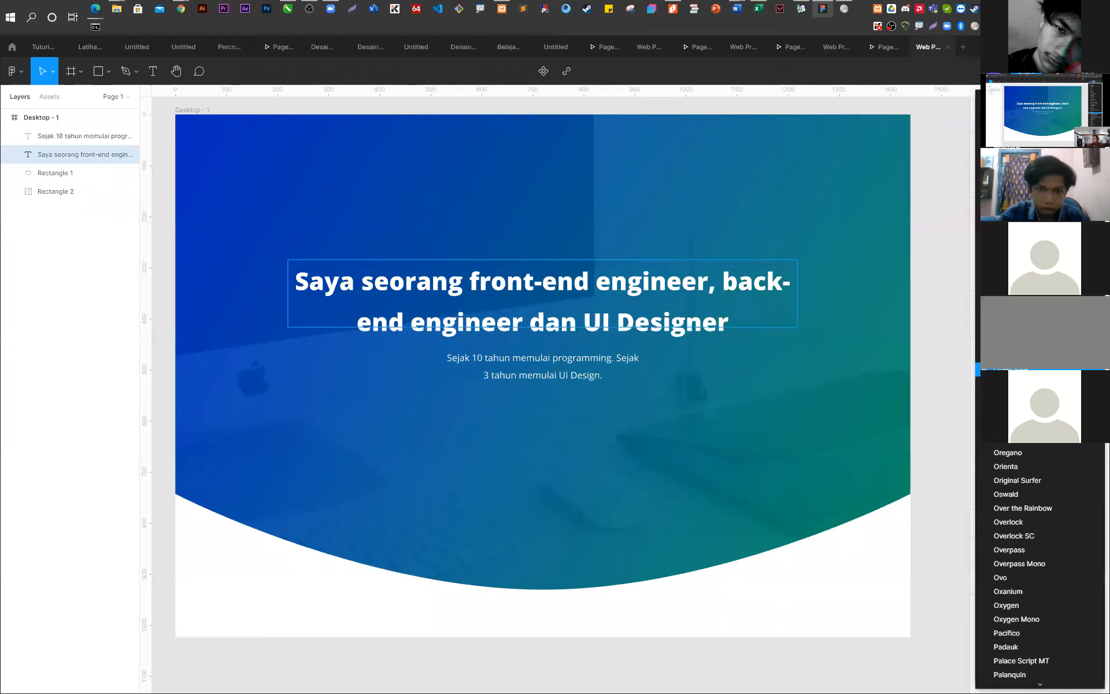
left_click(938, 372)
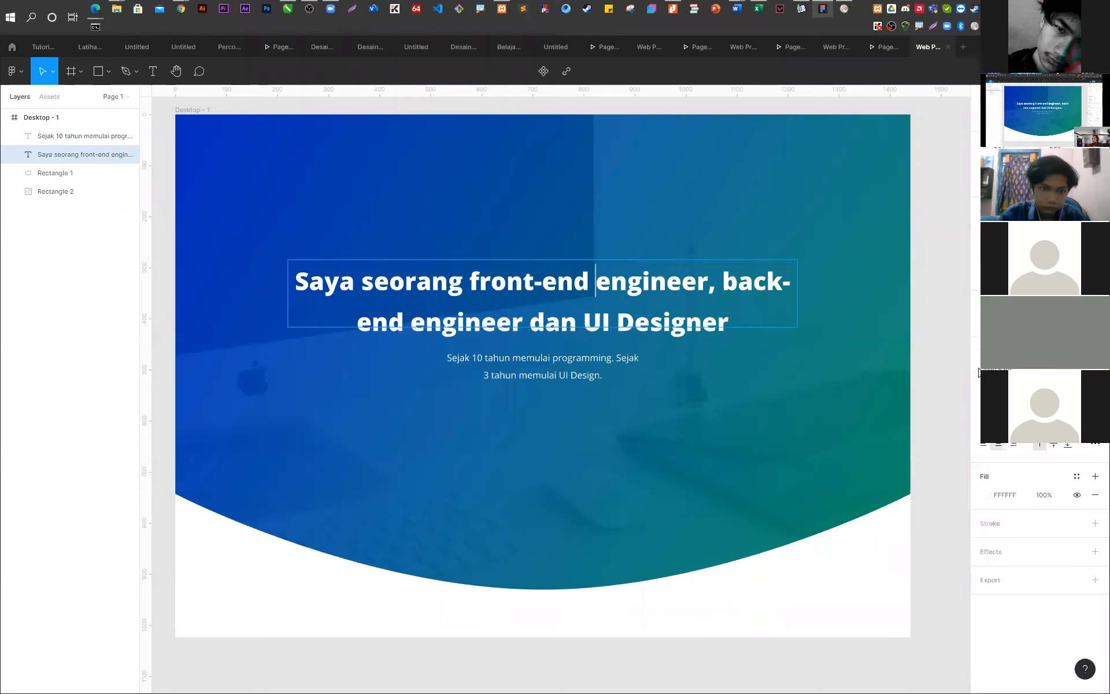
left_click(1014, 388)
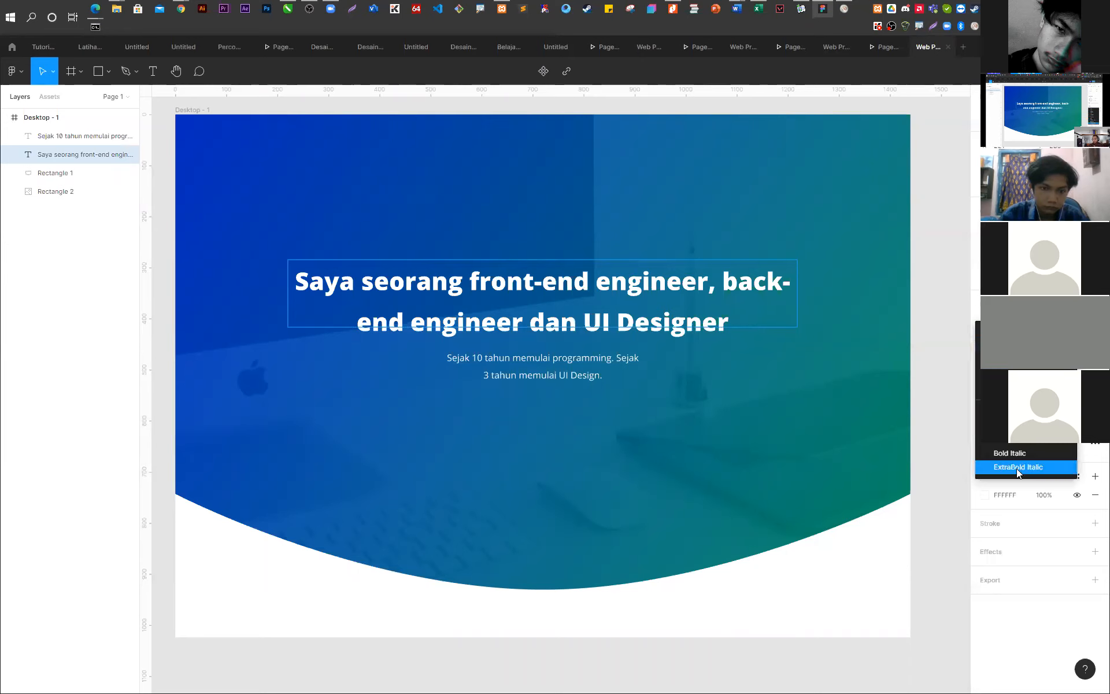
left_click(904, 570)
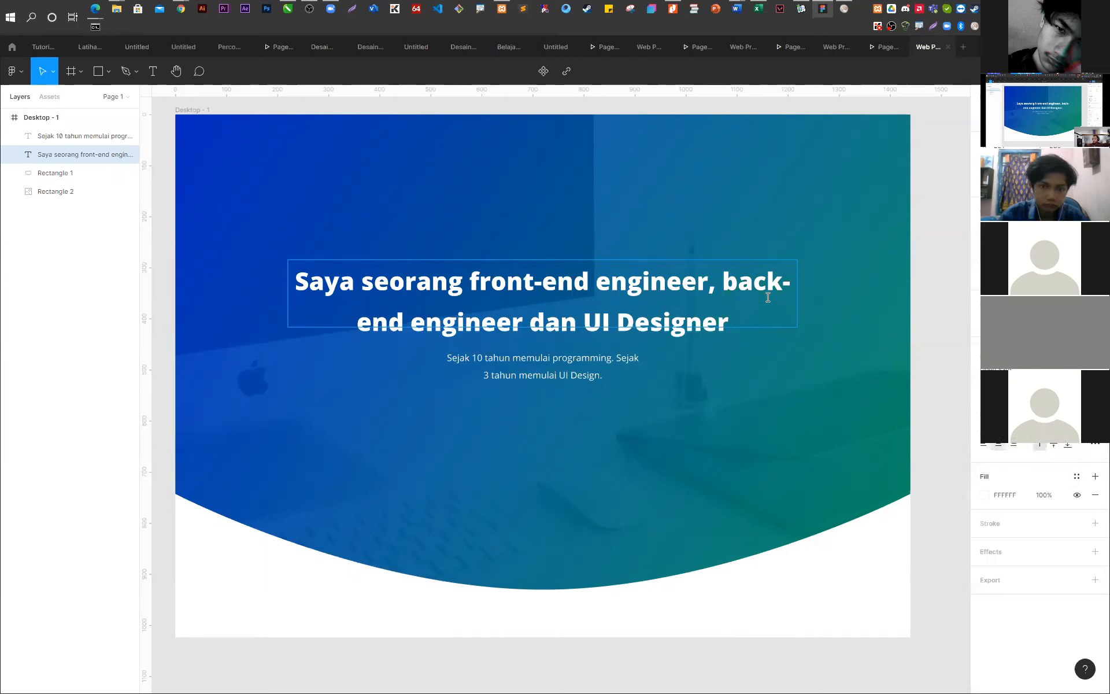
left_click(612, 358)
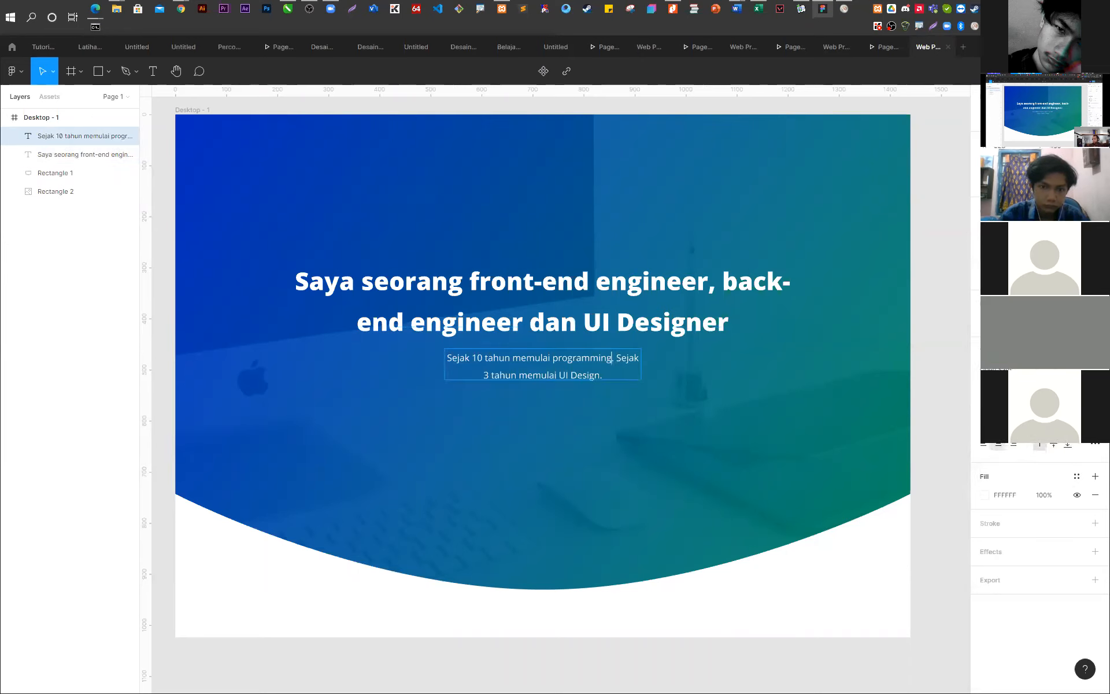
key("Escape")
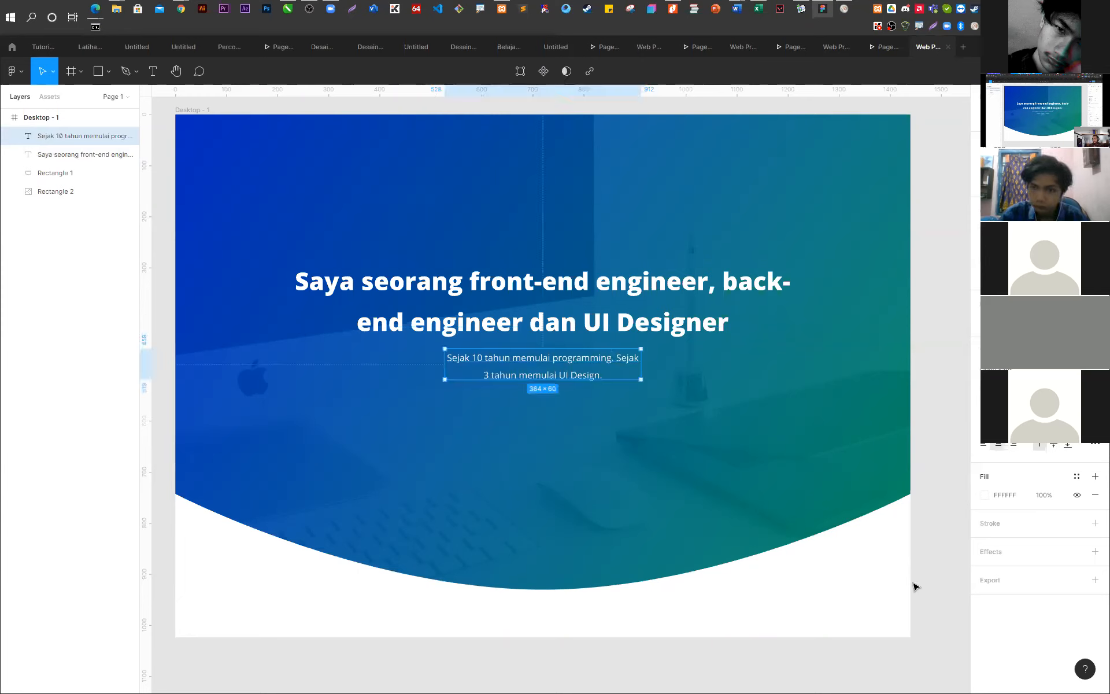
left_click(937, 559)
- Add a third stop in green 01925D to Rectangle 1's linear gradient, about four-fifths of the way to its end
left_click(58, 173)
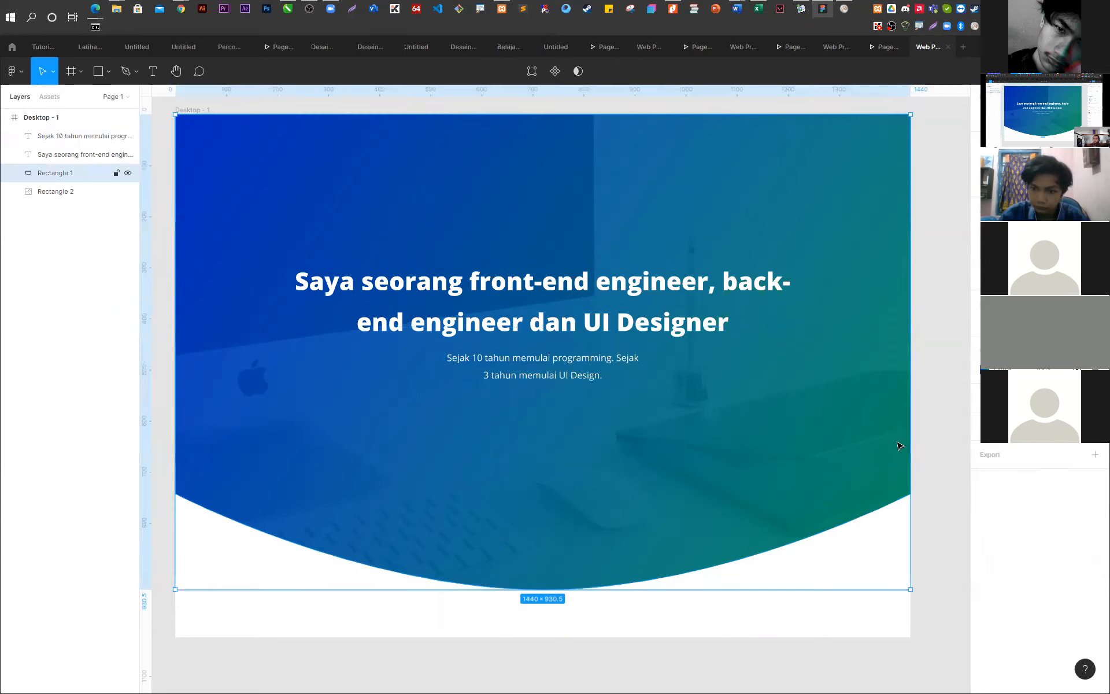
left_click(985, 369)
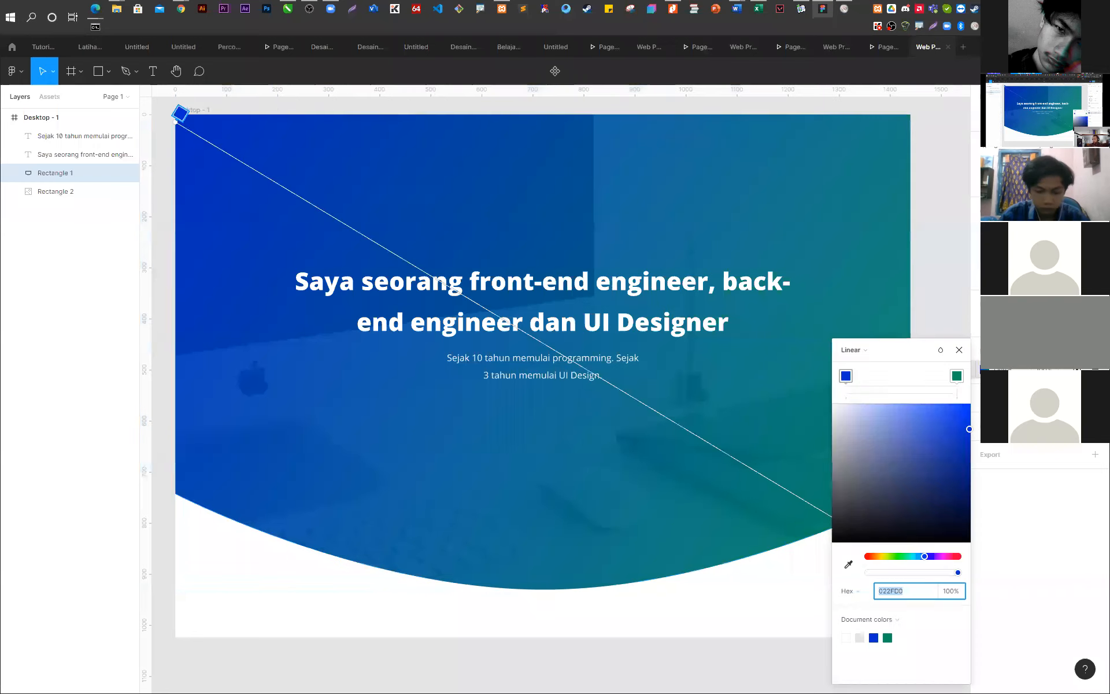
left_click(907, 378)
left_click_drag(909, 379, 934, 379)
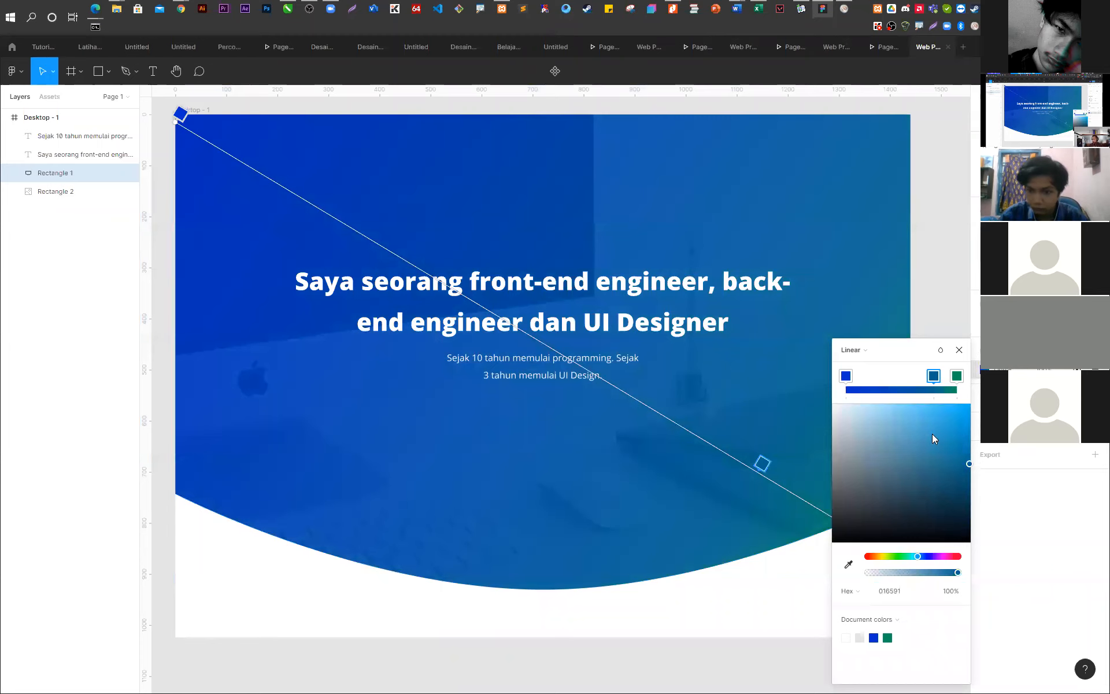
left_click(888, 636)
- Try a purple 630192 end stop and a green 01925D start on the hero gradient, and undo these color changes
left_click(957, 376)
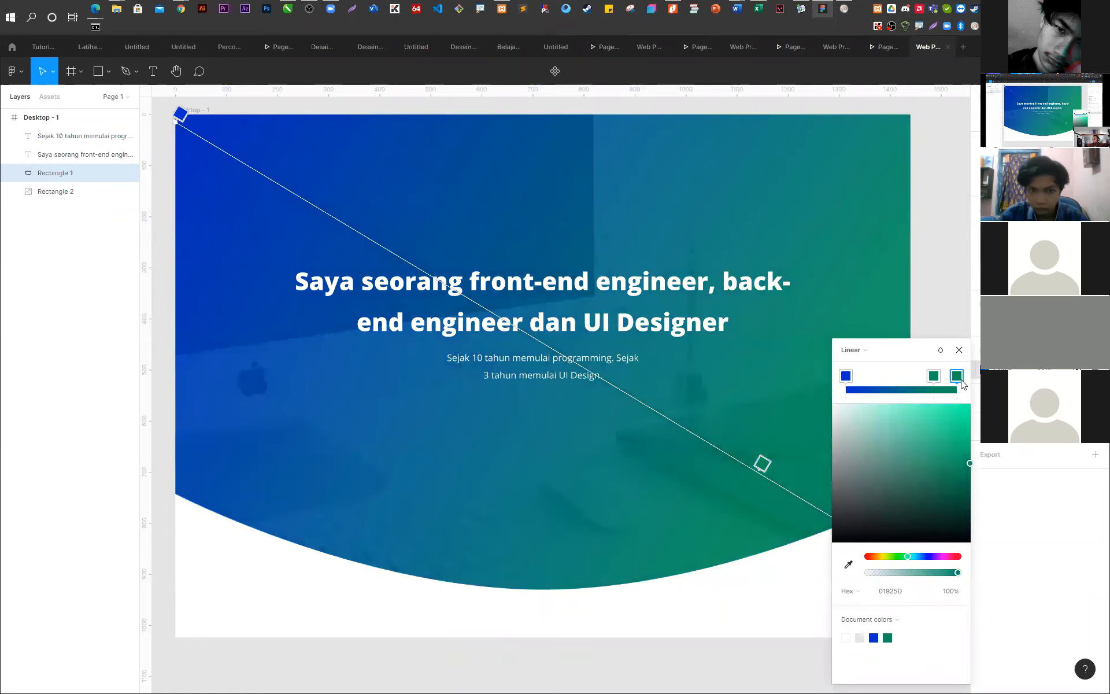
left_click(940, 557)
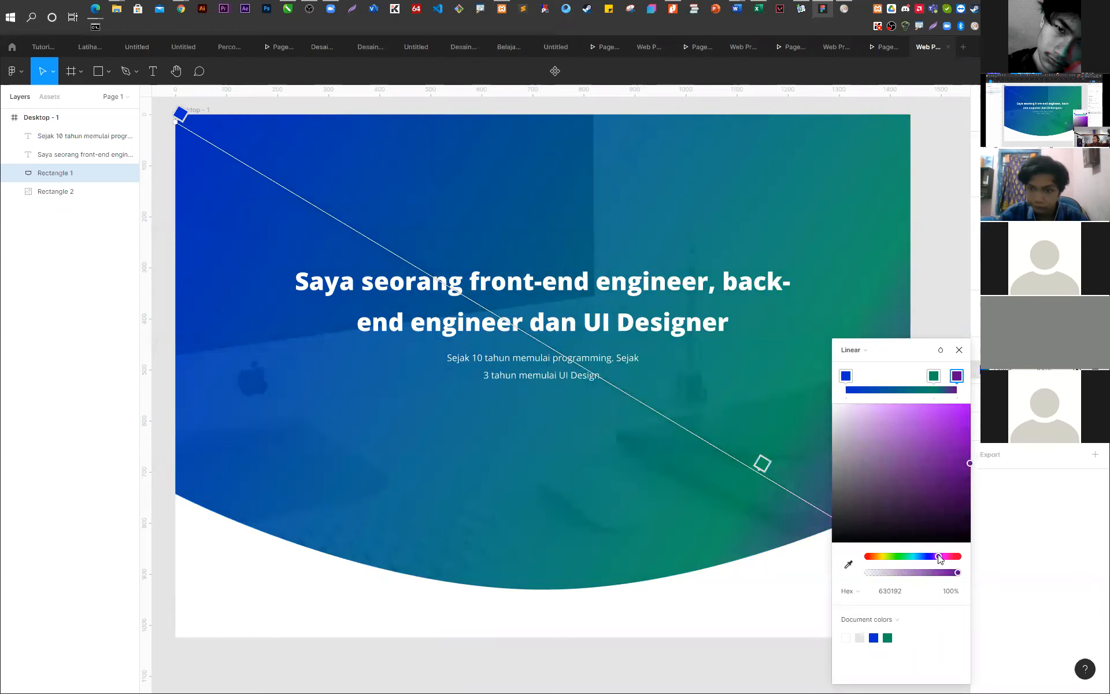
left_click_drag(927, 349, 986, 328)
left_click_drag(770, 450, 307, 362)
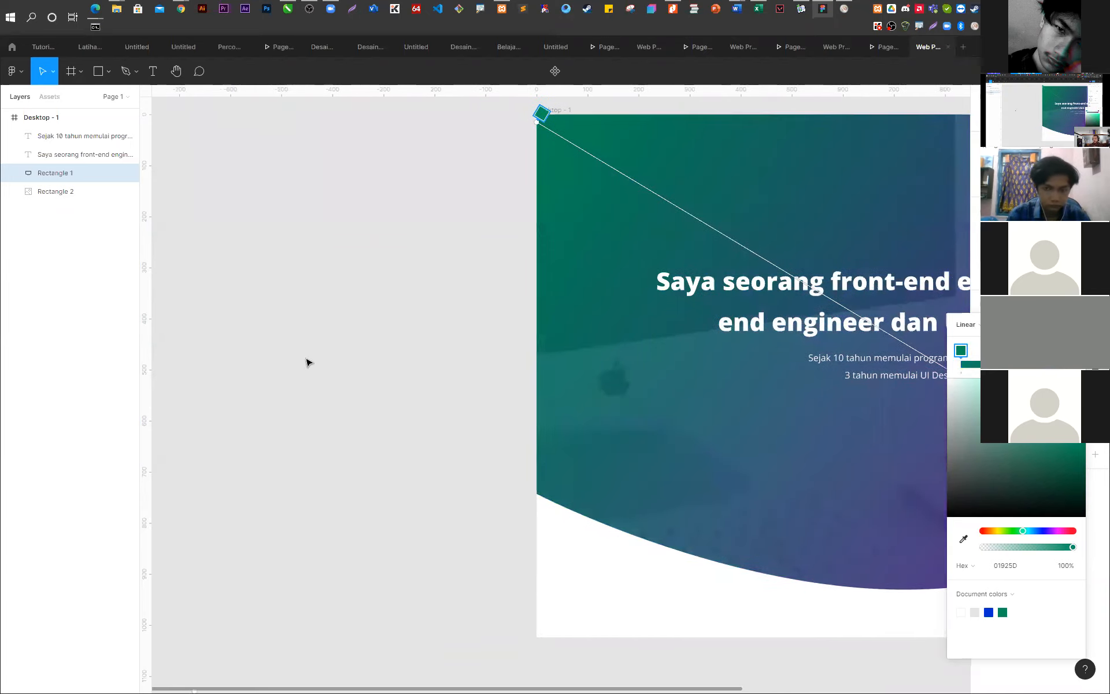
scroll(283, 370, "down", 3)
scroll(744, 432, "up", 4)
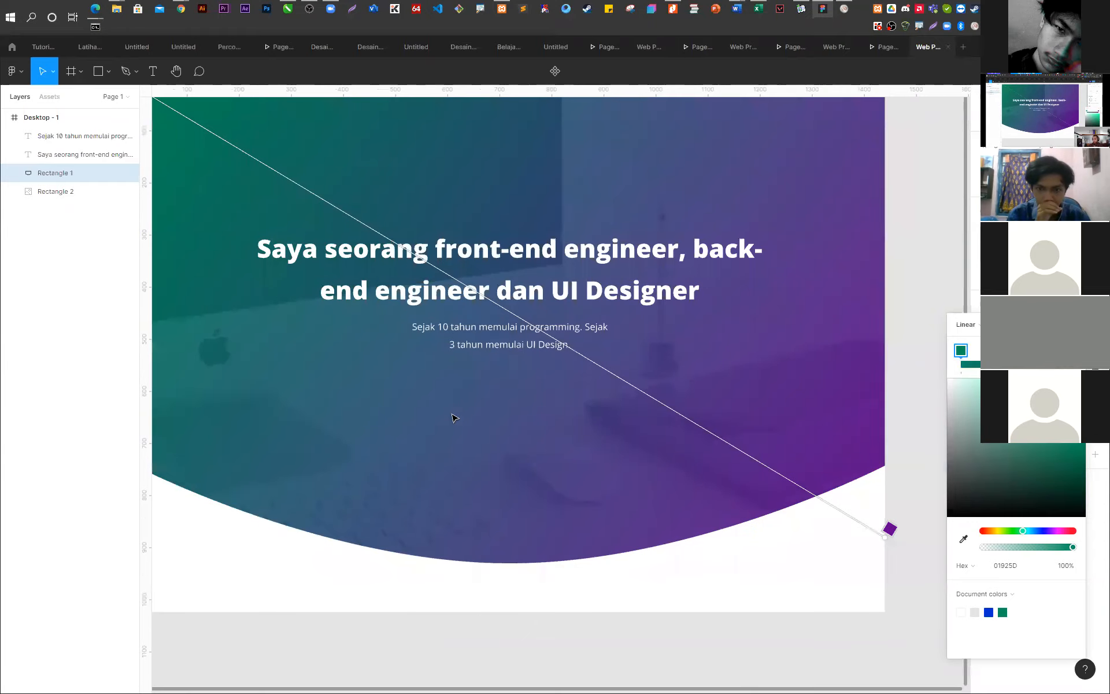
key("ctrl+z")
key("ctrl+z")
key("ctrl+z")
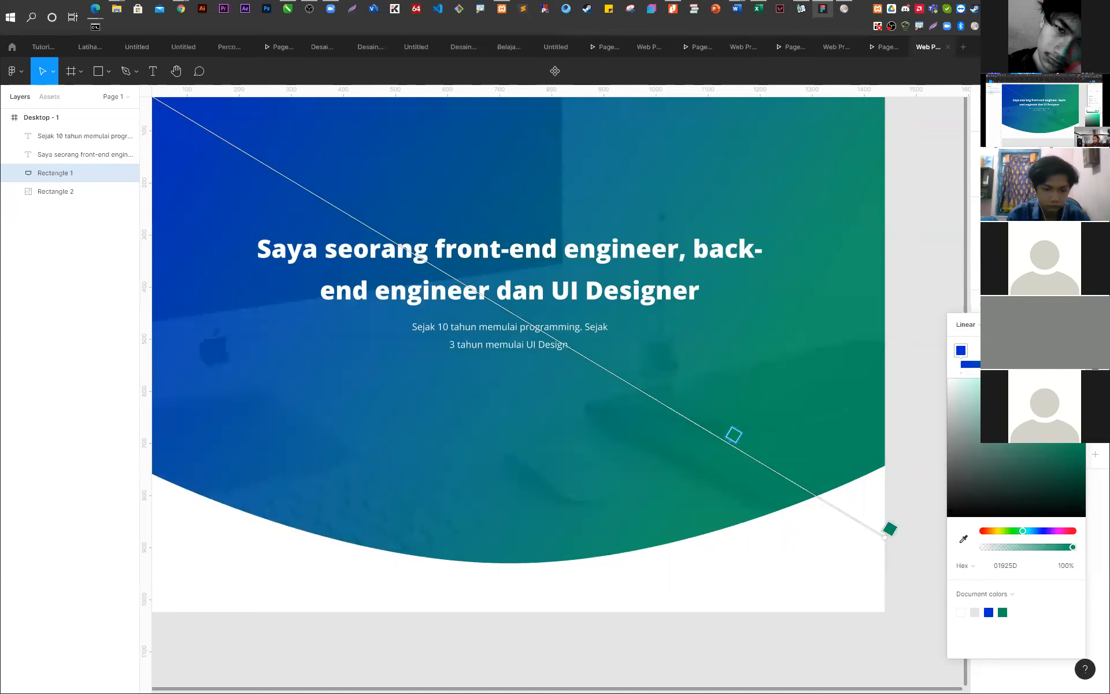
- Move the middle green stop along the hero gradient closer to its end stop and leave gradient editing
left_click_drag(734, 435, 794, 487)
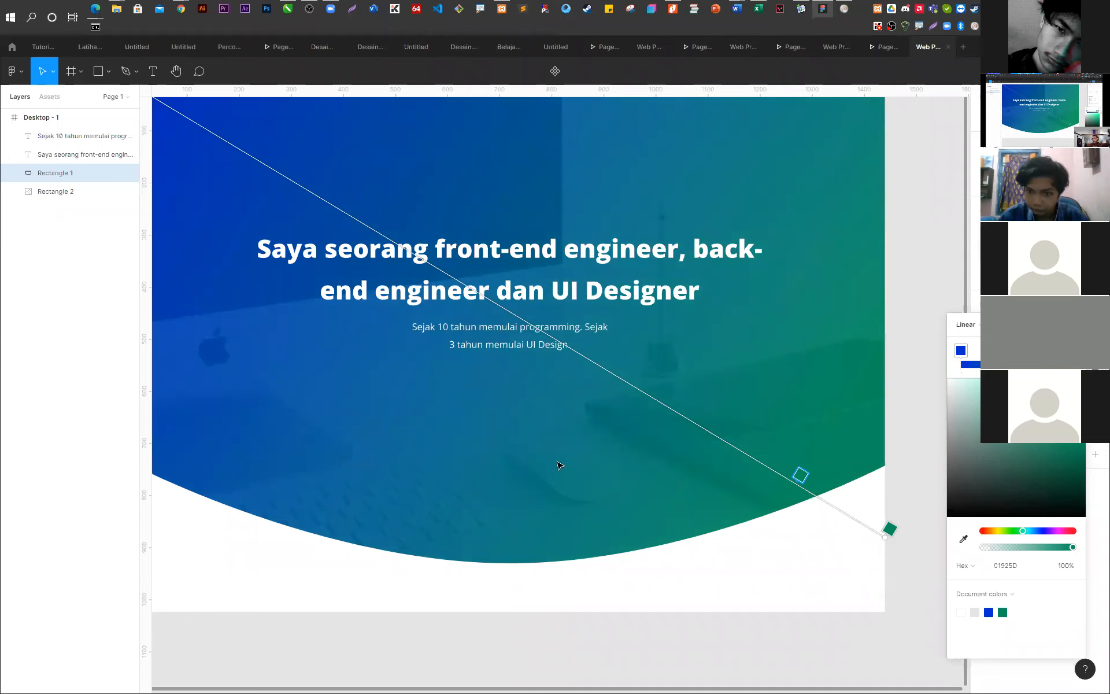
key("Escape")
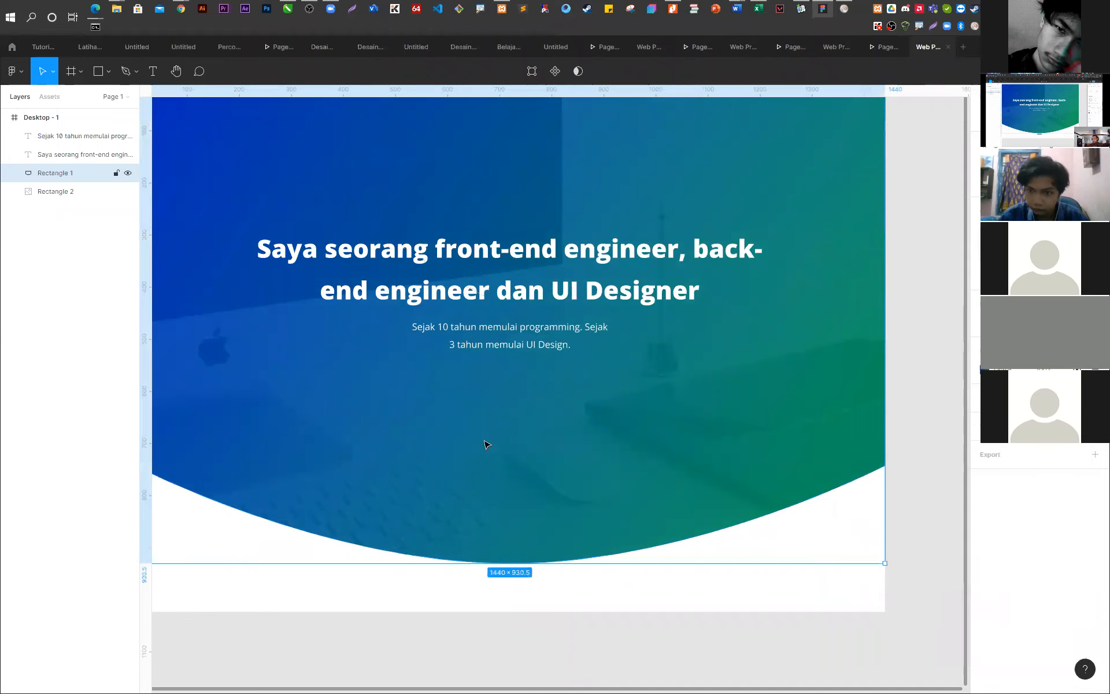
- Draw a button rectangle about 316 × 82 below the subtitle and nudge it into line with the text's center
key("r")
left_click_drag(429, 372, 593, 413)
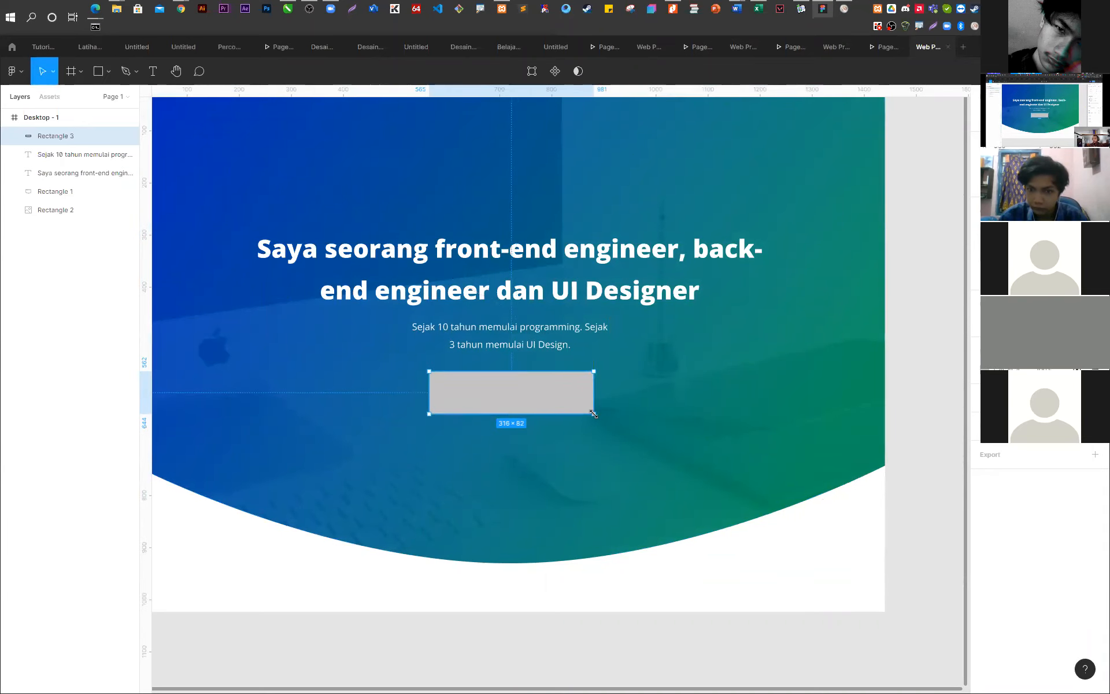
key("Left")
key("Left")
key("Left")
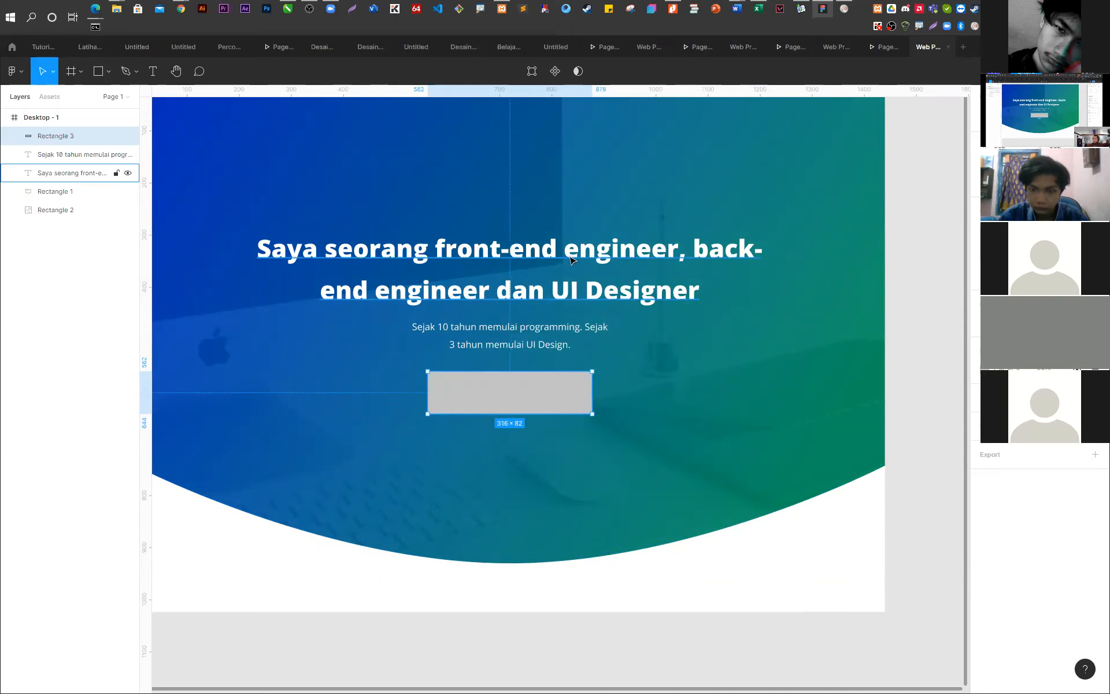
- Shrink the button rectangle proportionally to about 243 × 63 and center it horizontally in the frame like the heading and subtitle
left_click(571, 260)
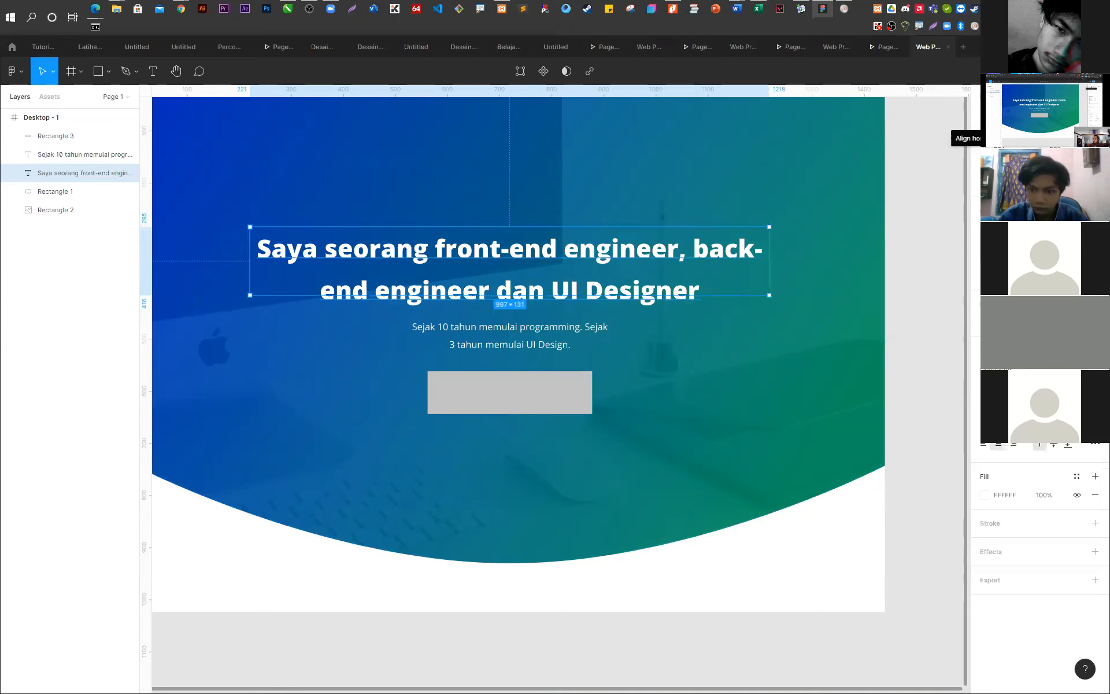
left_click(587, 329)
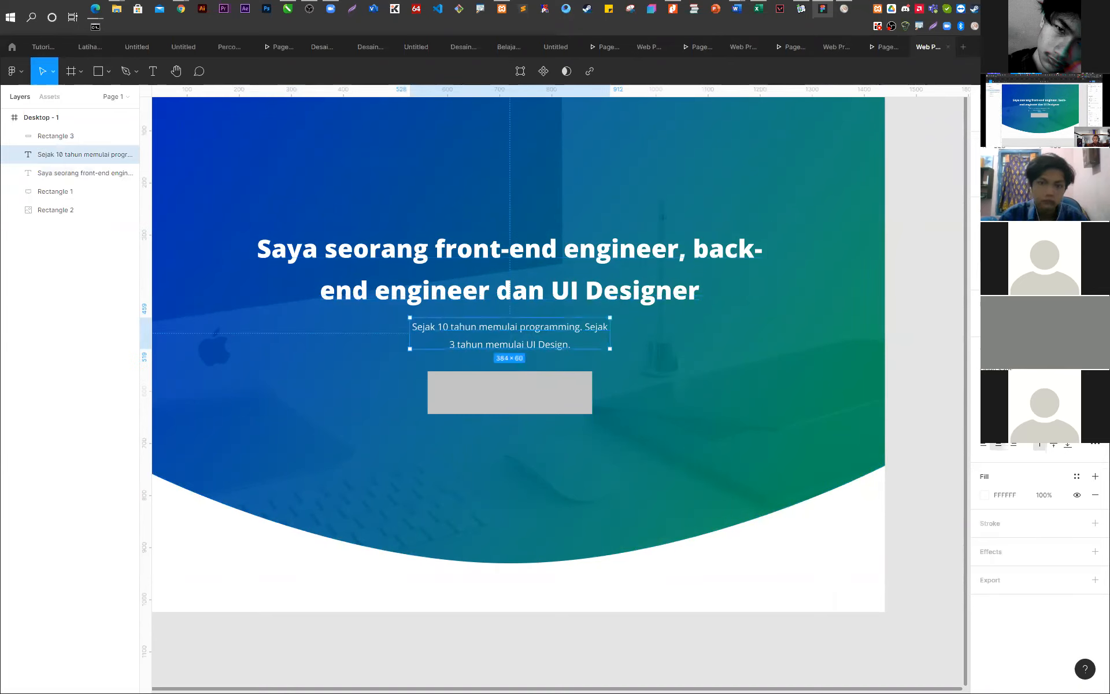
left_click(491, 387)
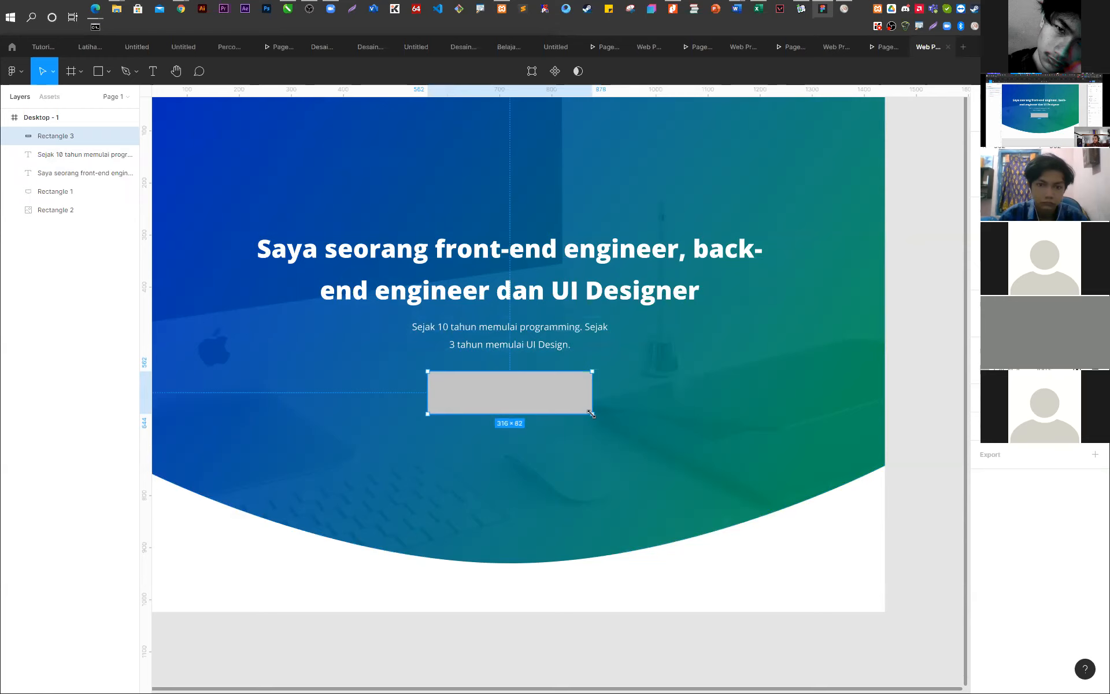
left_click_drag(588, 415, 539, 405)
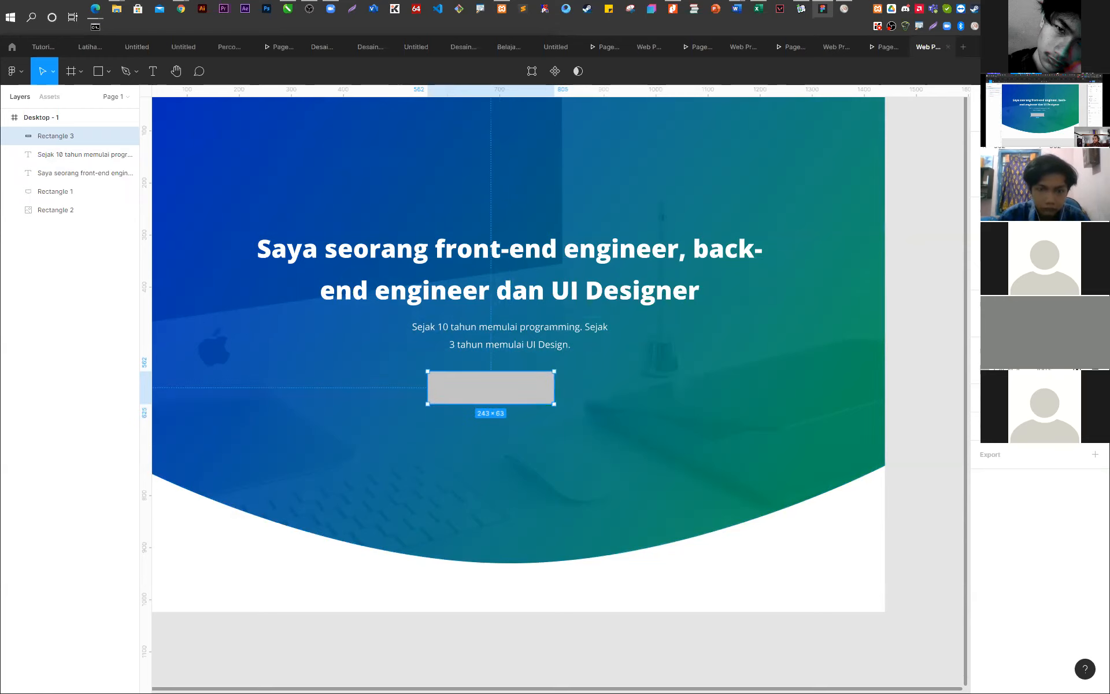
key("alt+h")
- Round the button rectangle's corners fully so it becomes a pill shape
scroll(487, 399, "up", 5)
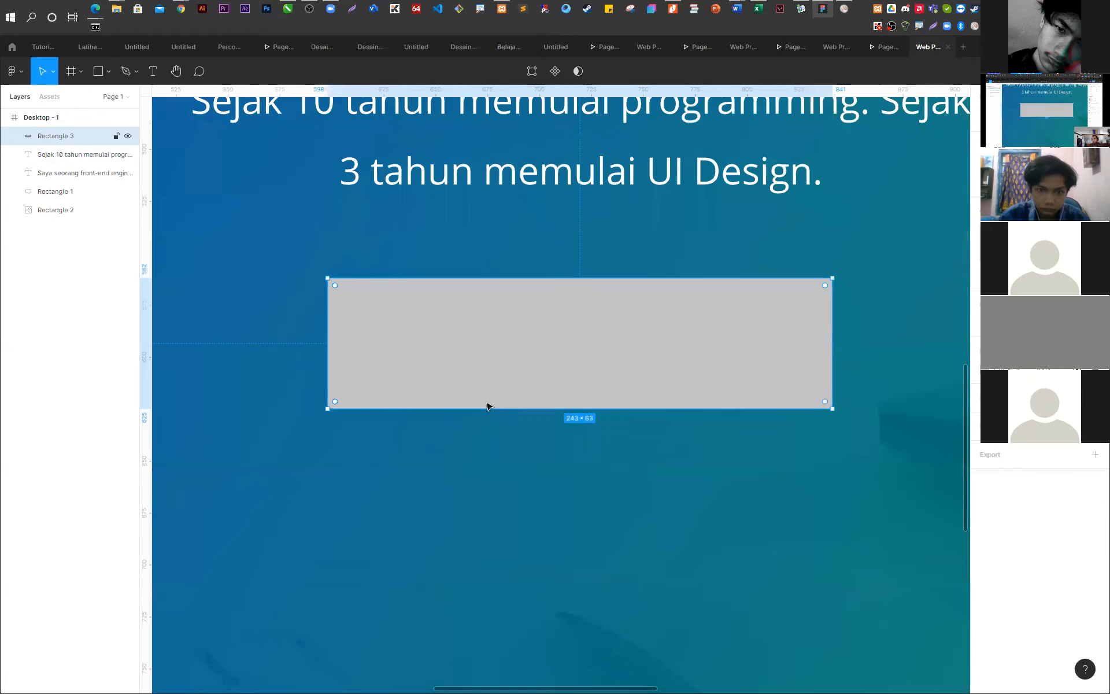
scroll(463, 387, "up", 1)
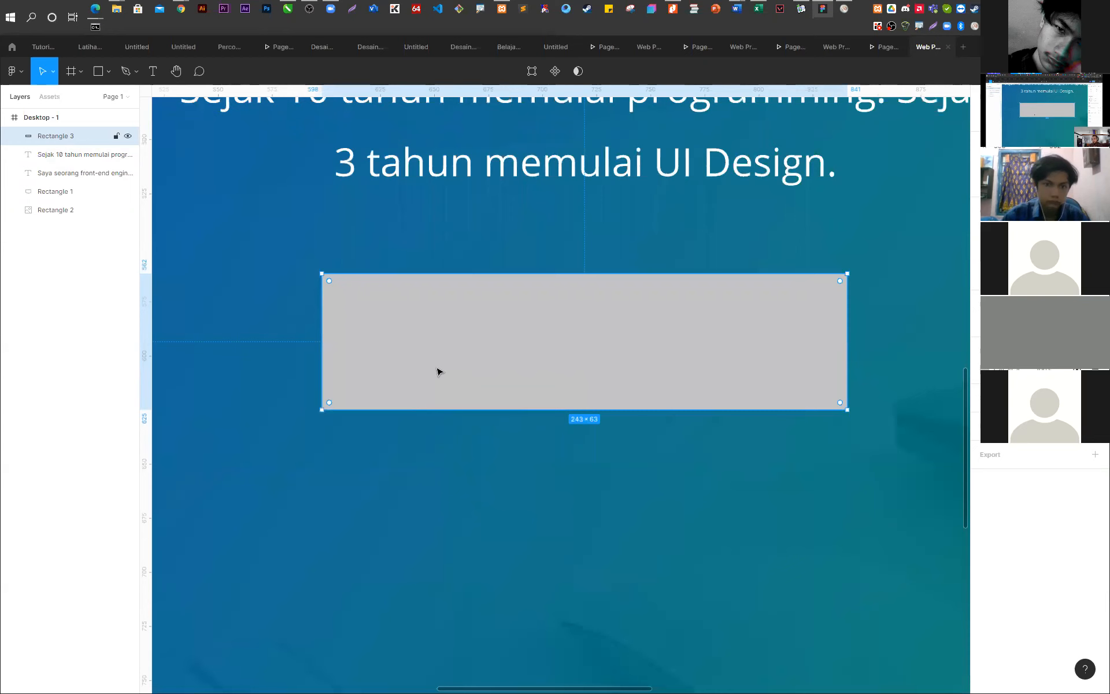
left_click_drag(329, 281, 448, 391)
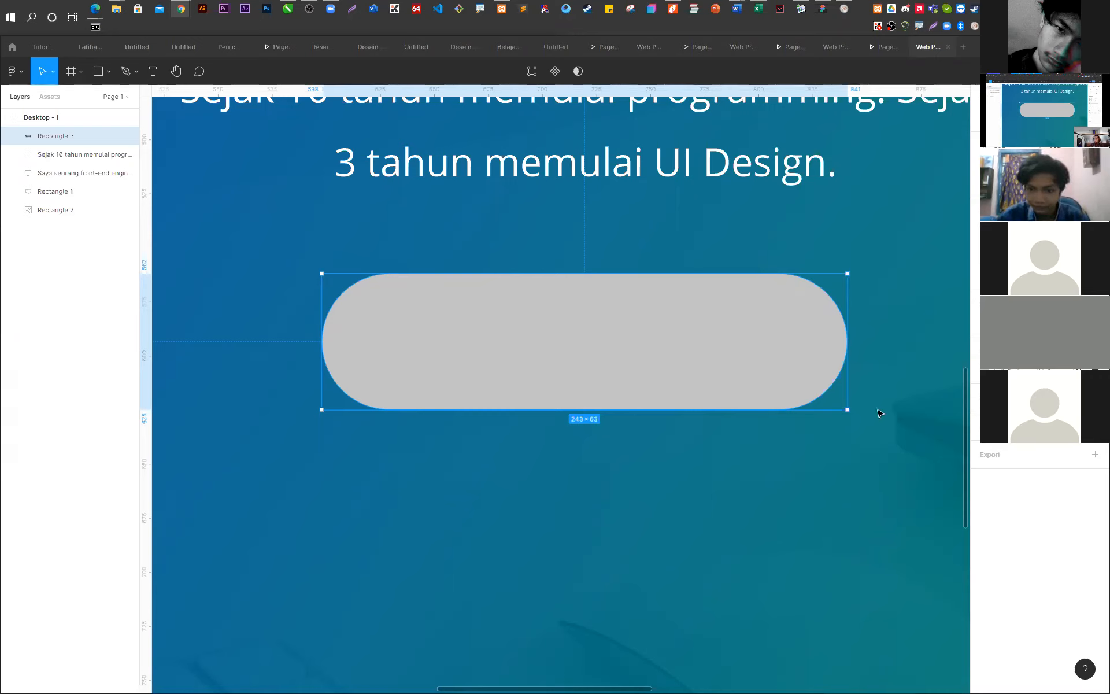
- Add a black 000000 stroke around the pill-shaped button and shift the hue in its color settings
left_click(1096, 397)
left_click(1001, 435)
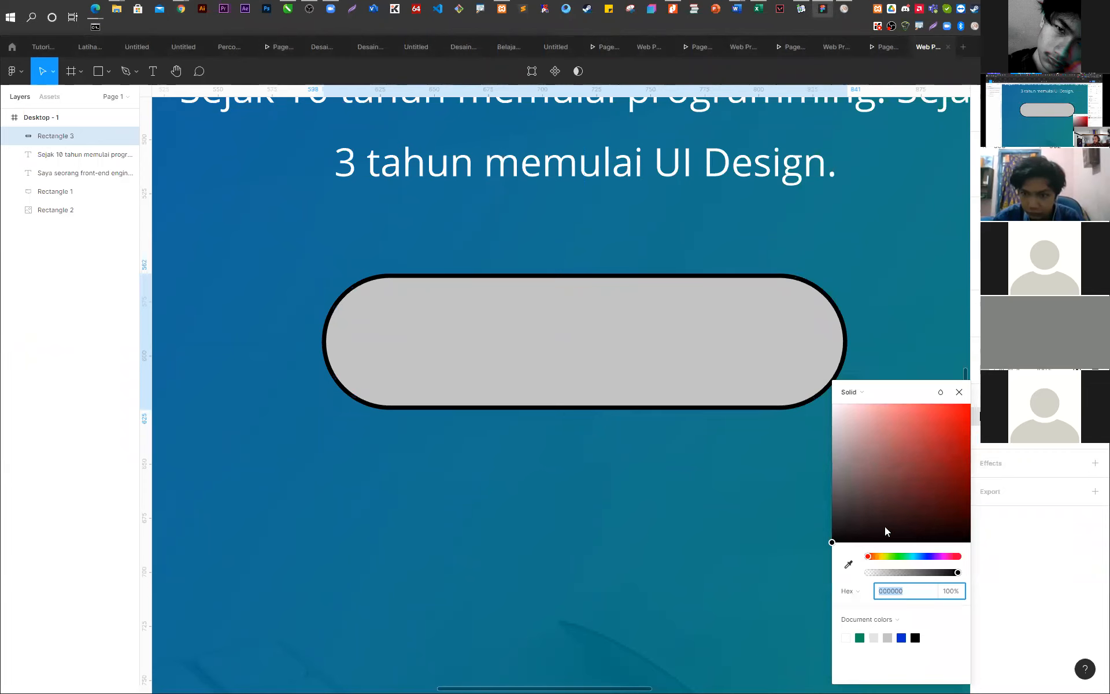
left_click_drag(871, 558, 888, 559)
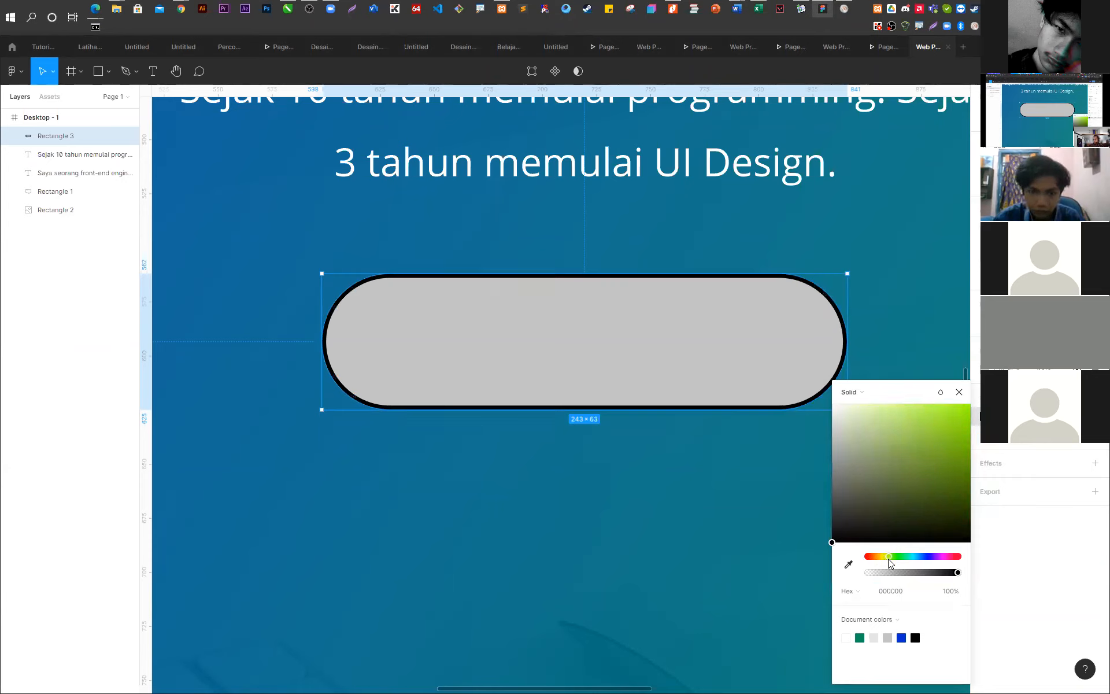
left_click(959, 393)
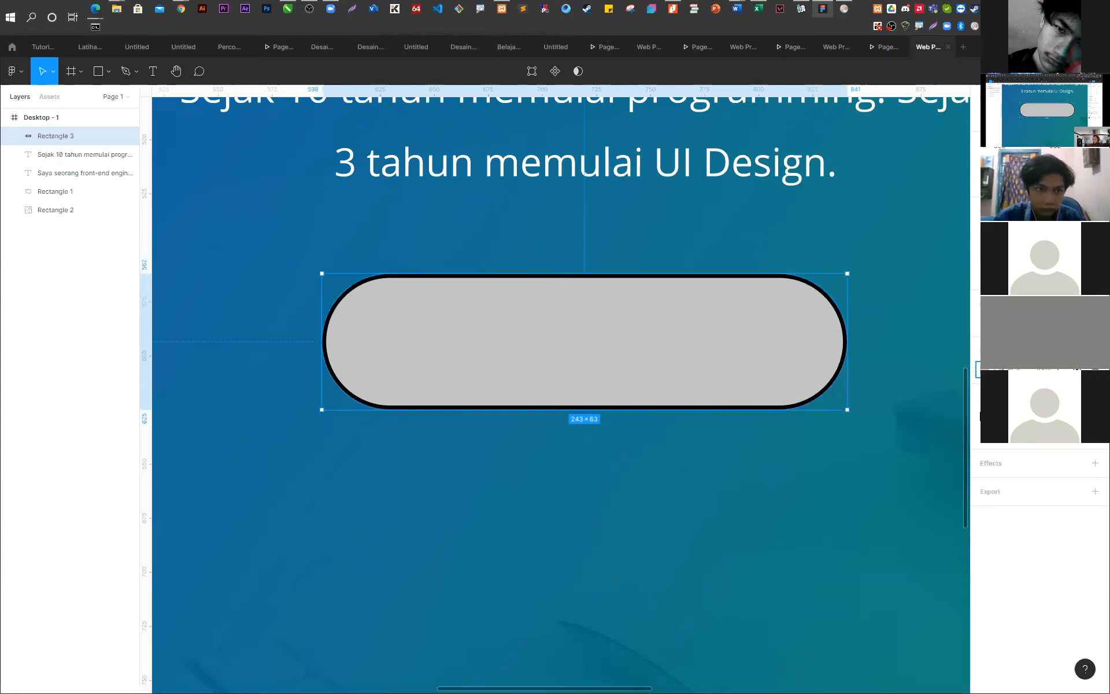
left_click(985, 370)
left_click(985, 370)
left_click(985, 369)
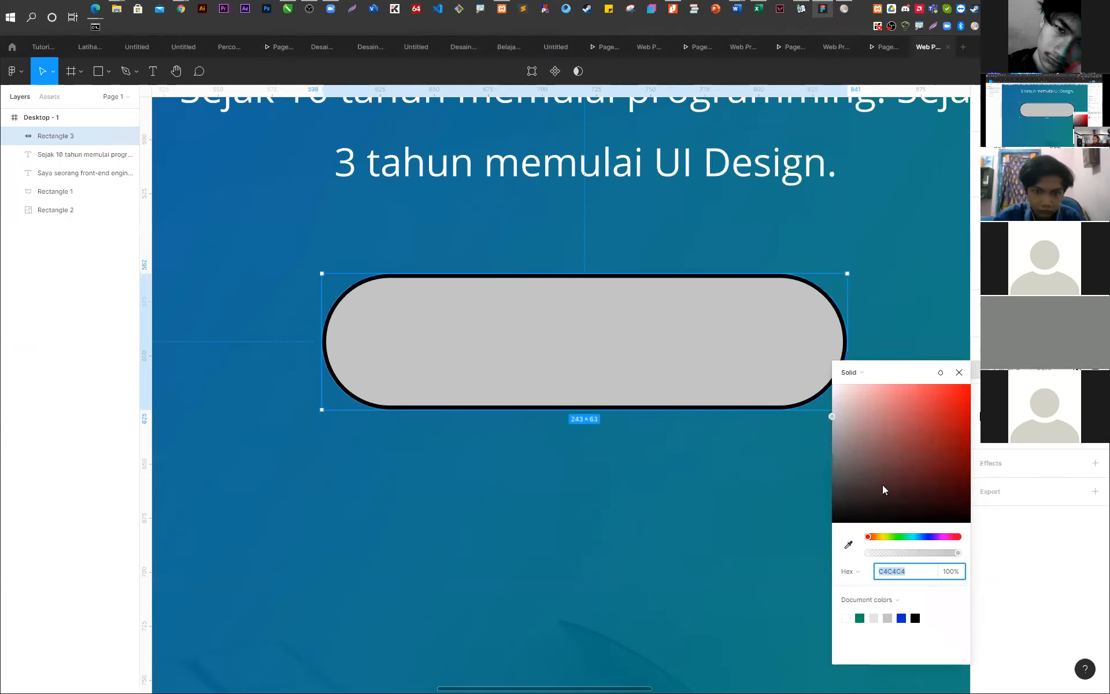
left_click_drag(868, 537, 887, 540)
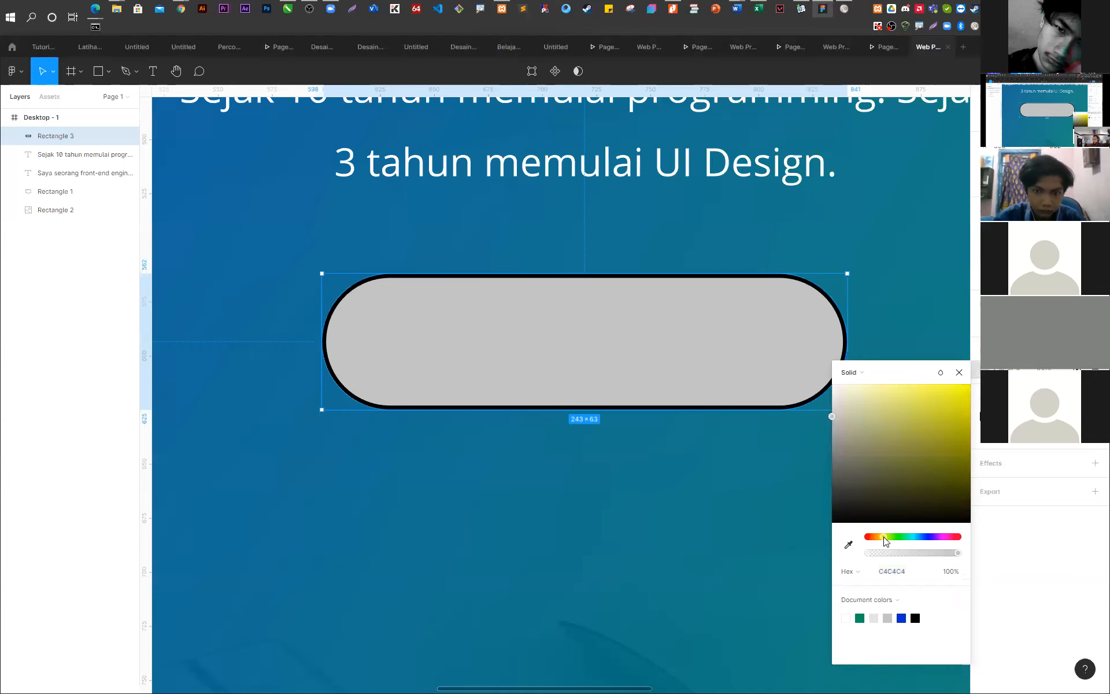
left_click(831, 423)
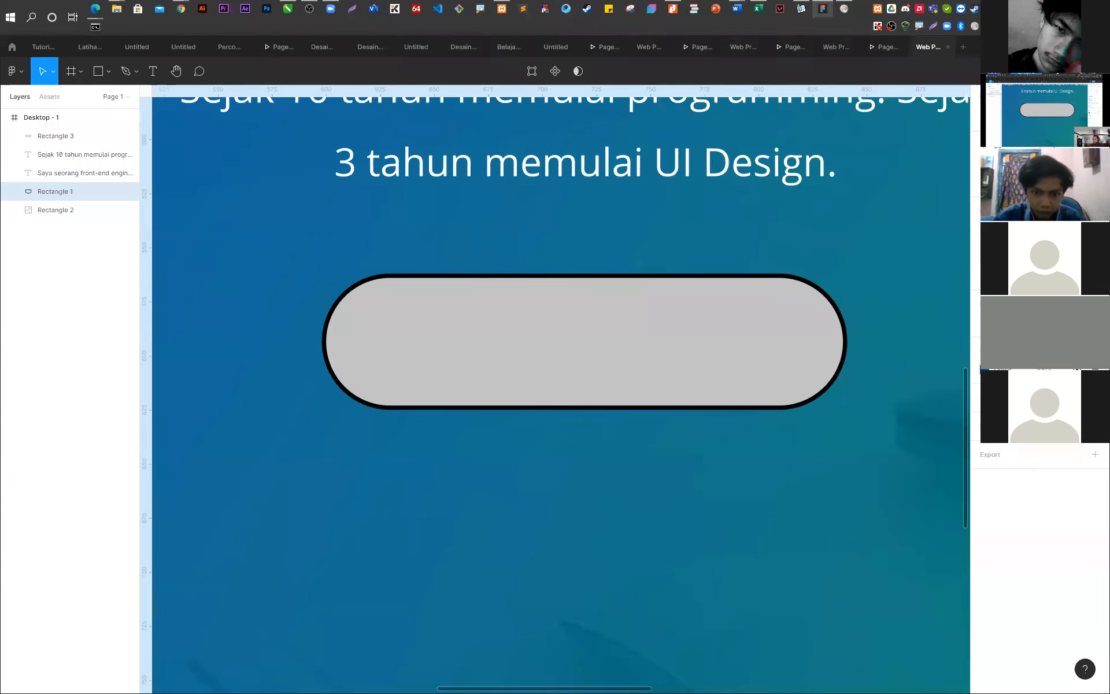
left_click(985, 370)
key("Escape")
- Change the pill button's fill to lime green A4DD00
left_click(718, 298)
left_click(985, 369)
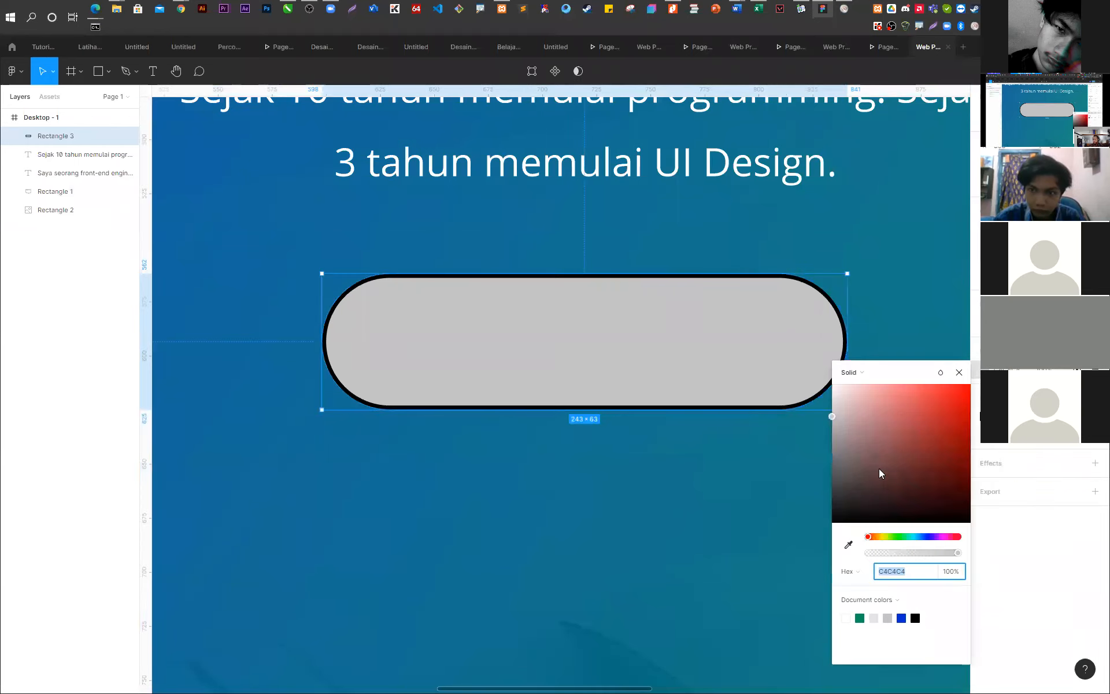
left_click_drag(869, 537, 887, 537)
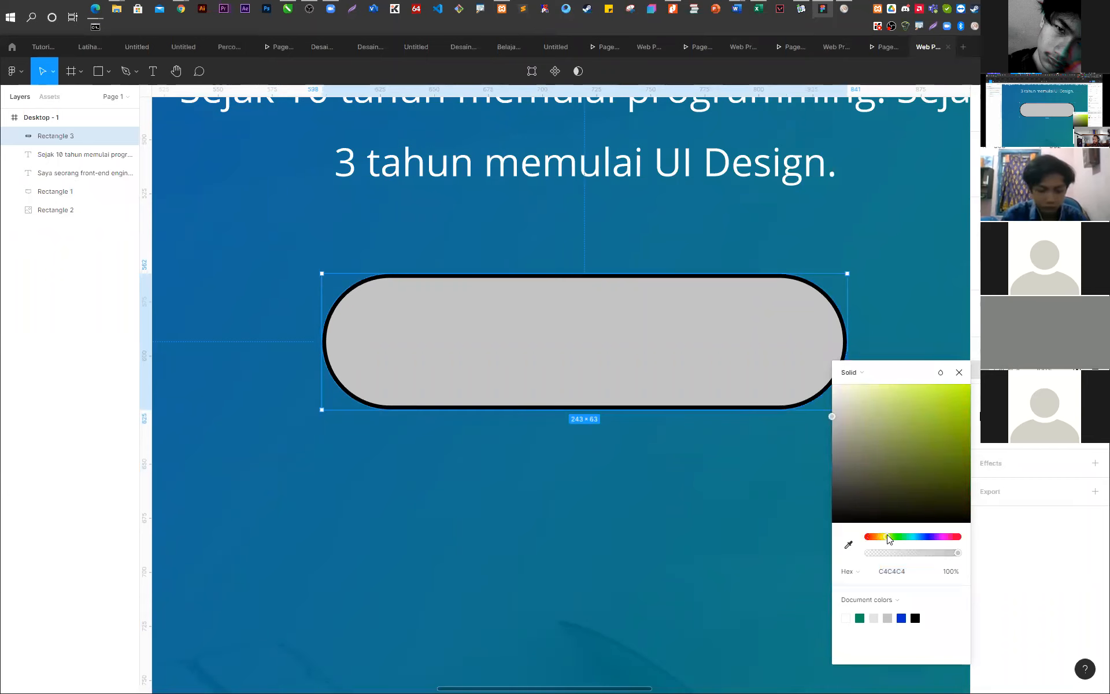
left_click_drag(831, 418, 973, 411)
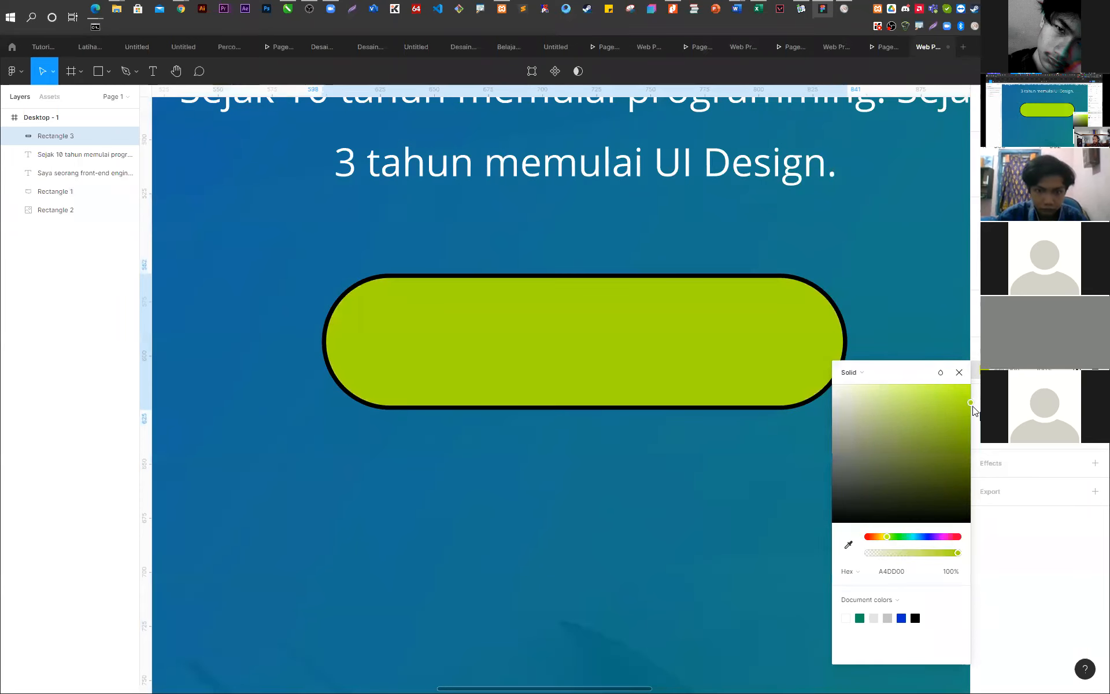
left_click(890, 289)
- Change the pill button's stroke color to white FFFFFF
left_click(824, 319)
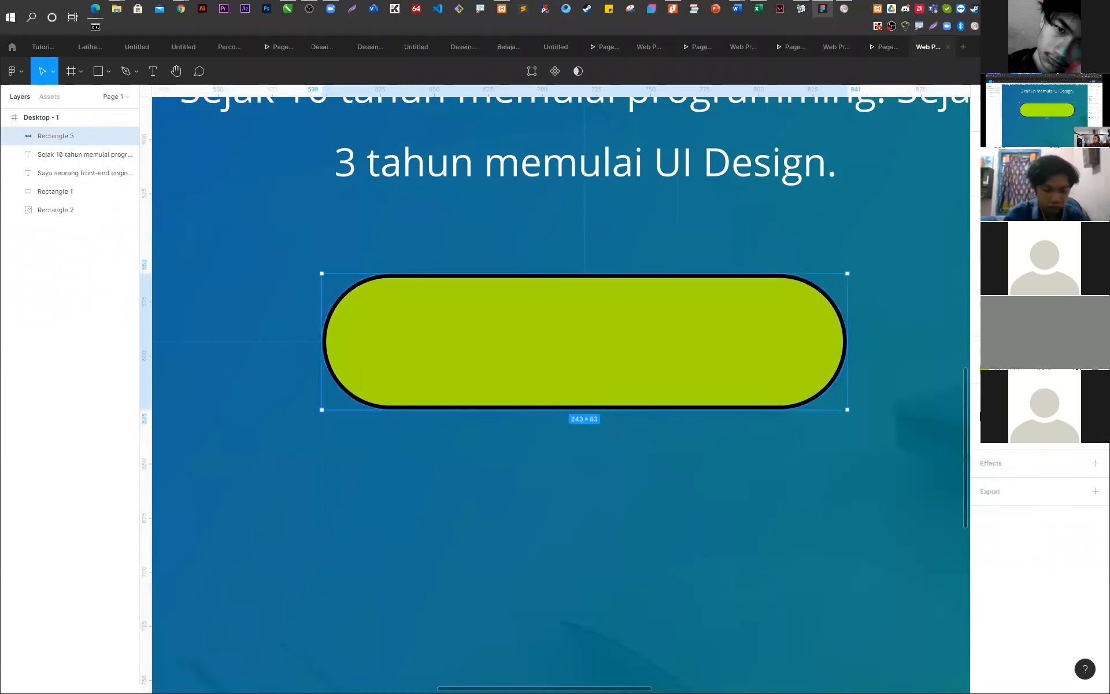
left_click(985, 416)
left_click_drag(906, 440, 779, 395)
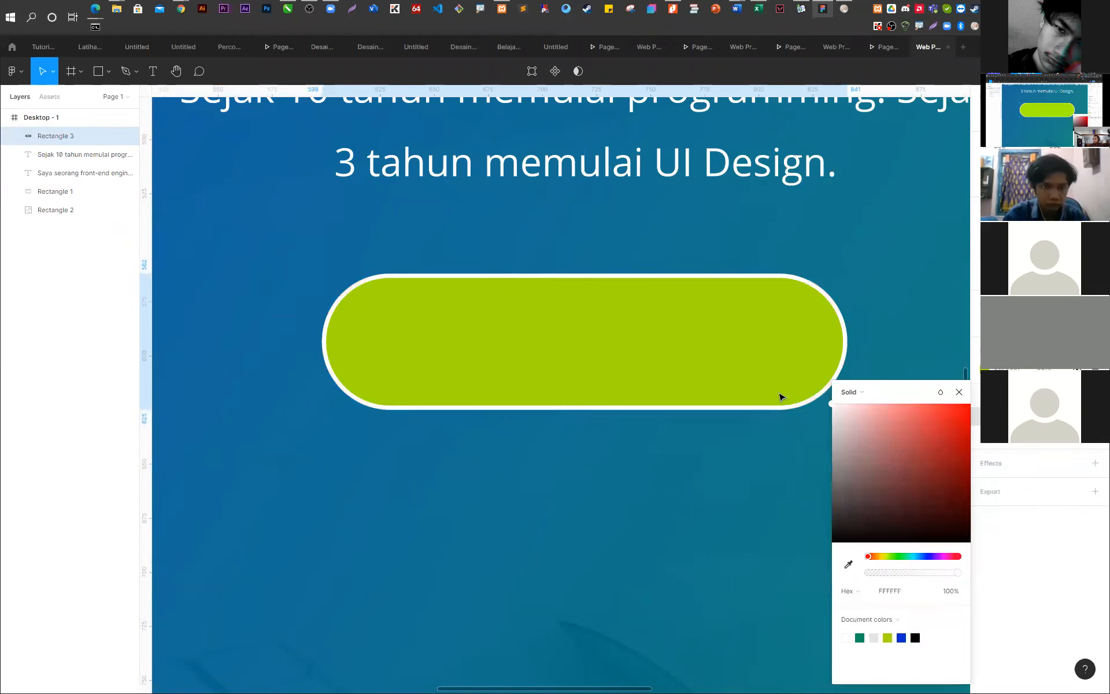
left_click(912, 327)
left_click(749, 332)
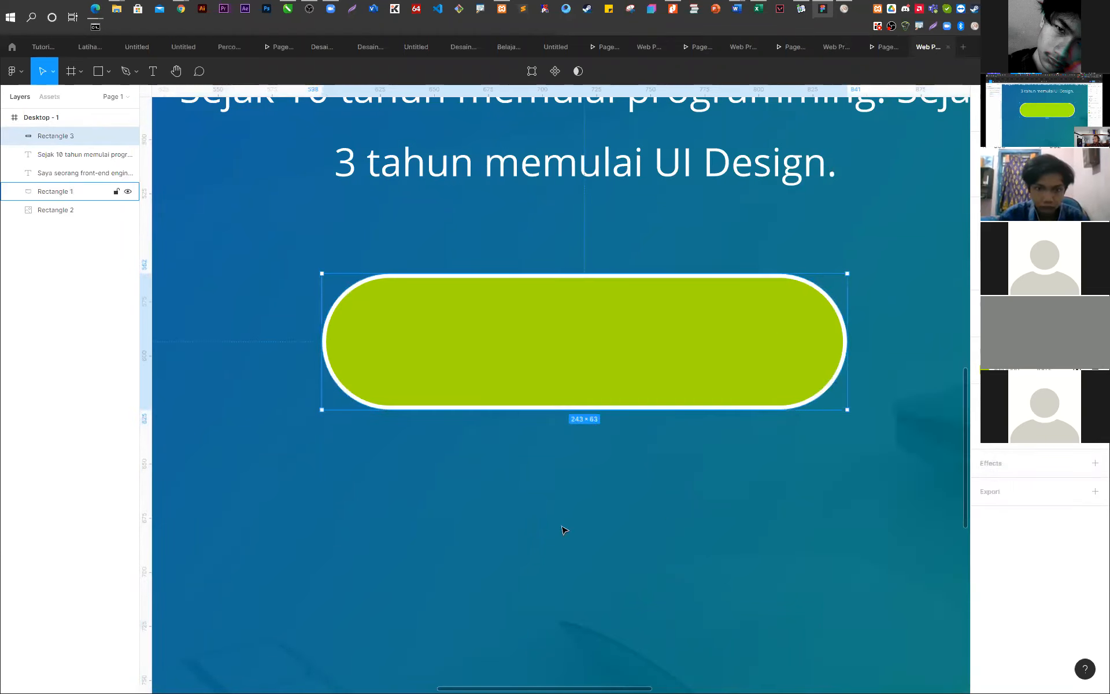
- Add a drop shadow effect to the green pill button and set its blur to 30
scroll(553, 470, "down", 8)
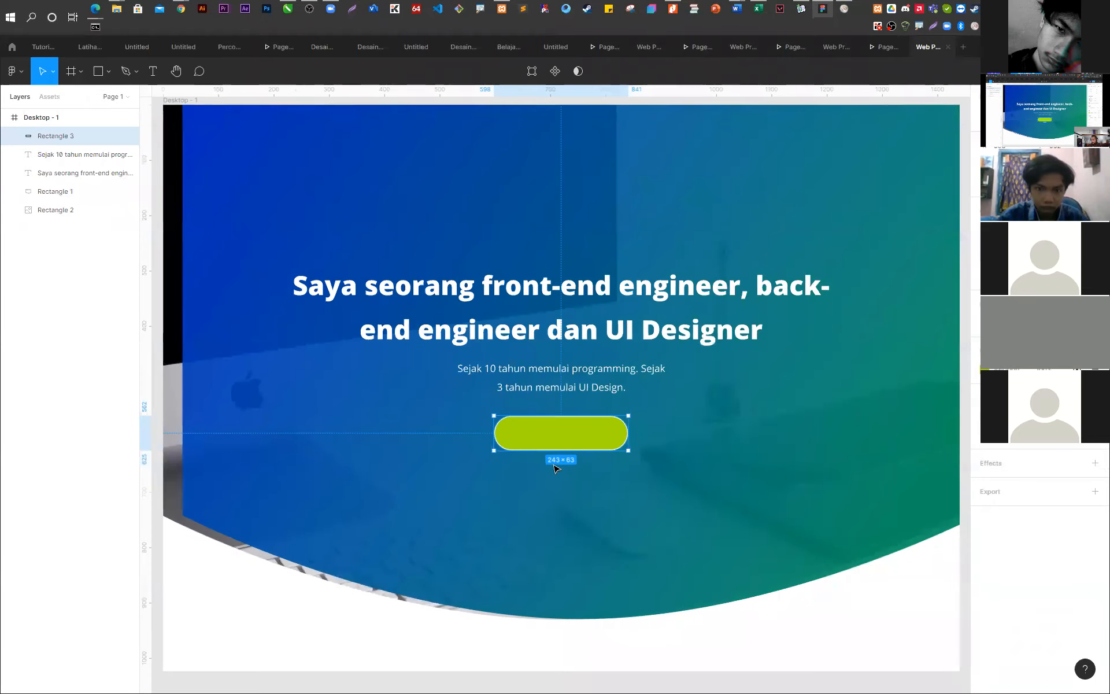
scroll(648, 558, "down", 1)
left_click(693, 243)
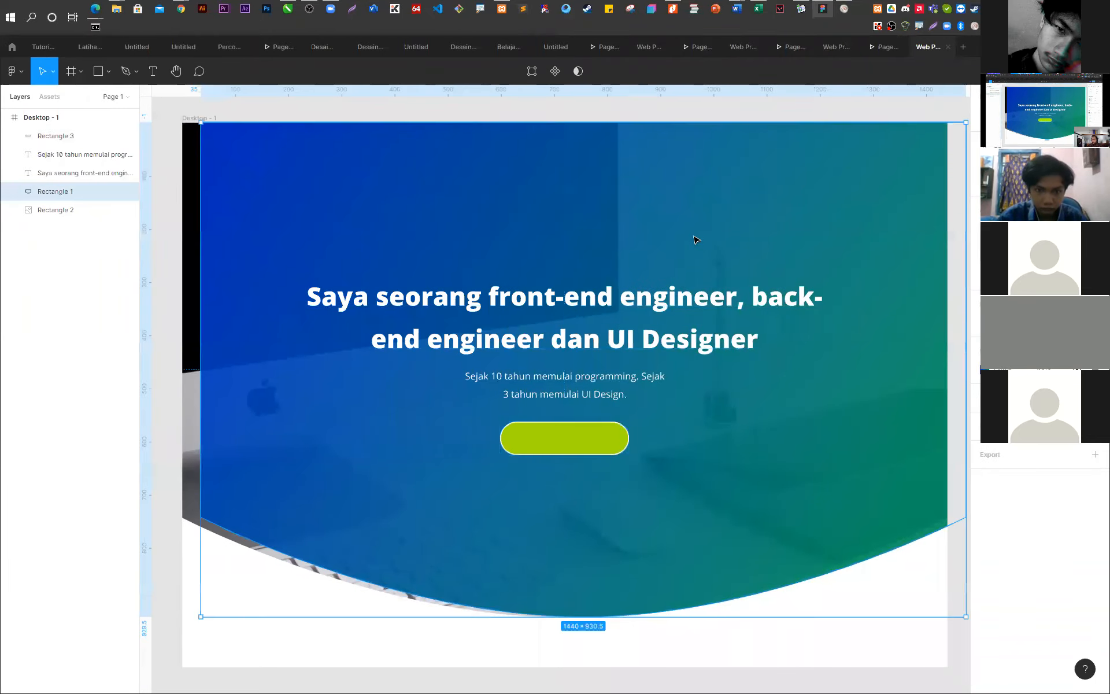
left_click(818, 634)
left_click(567, 445)
scroll(613, 450, "up", 5)
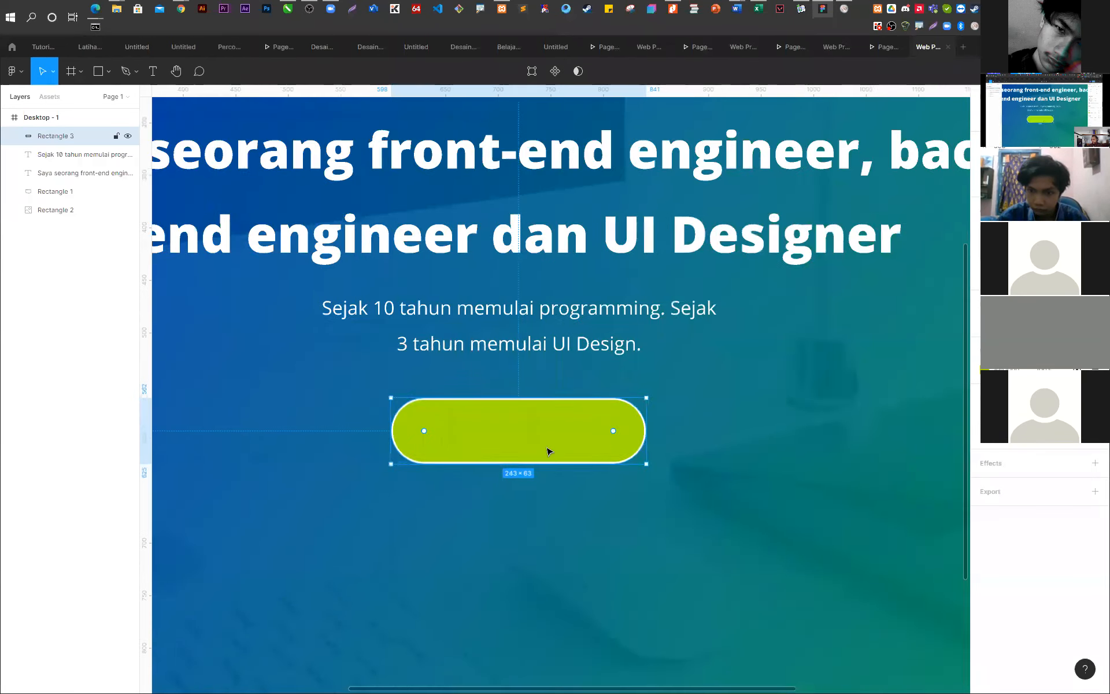
scroll(584, 495, "up", 3)
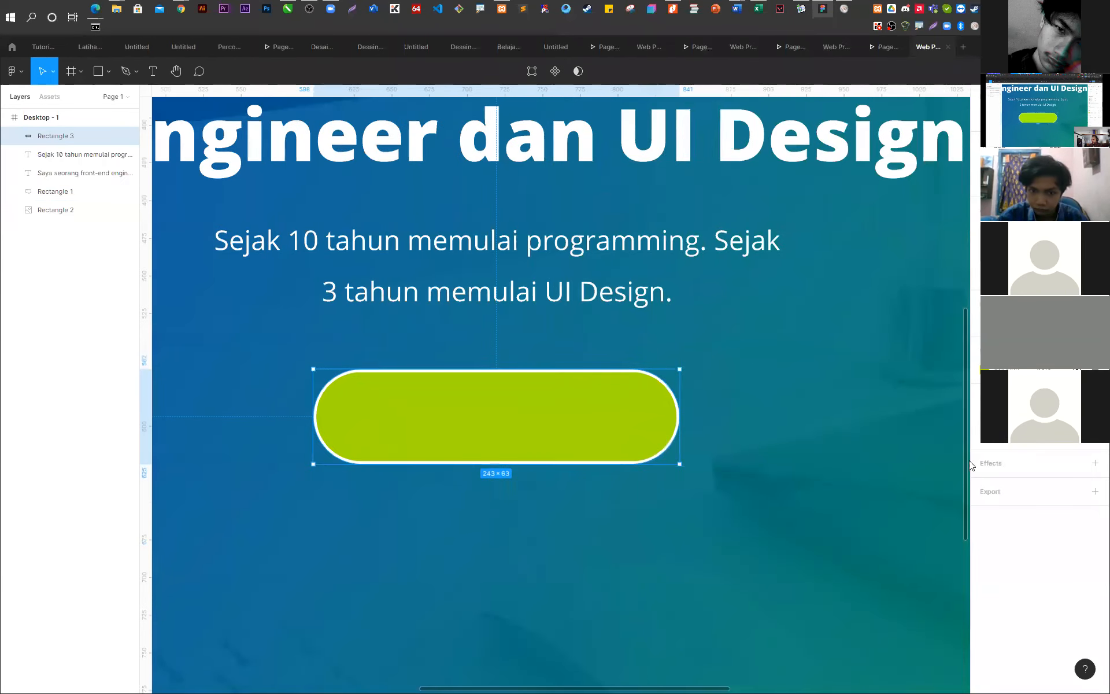
left_click(991, 467)
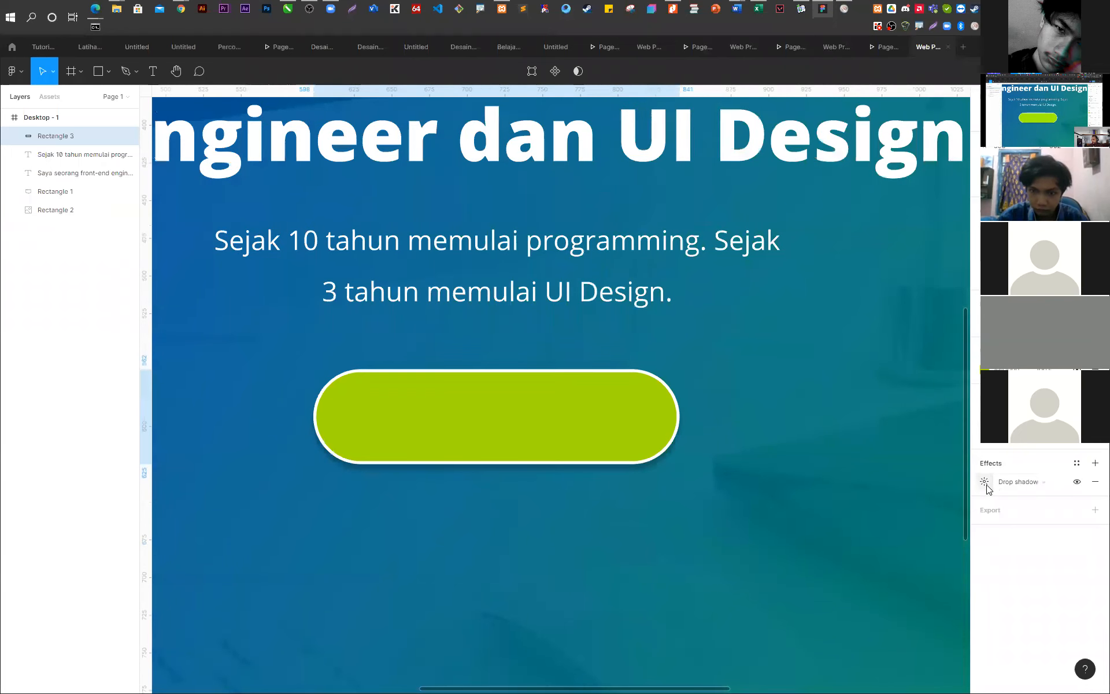
left_click(987, 486)
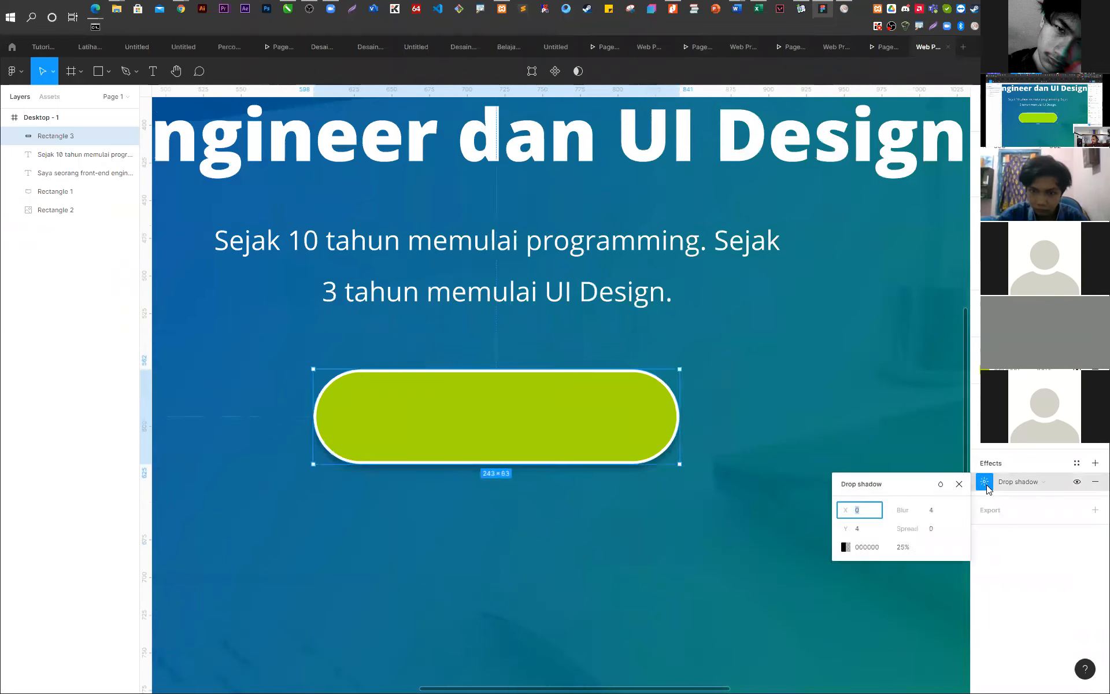
left_click(928, 514)
type("30")
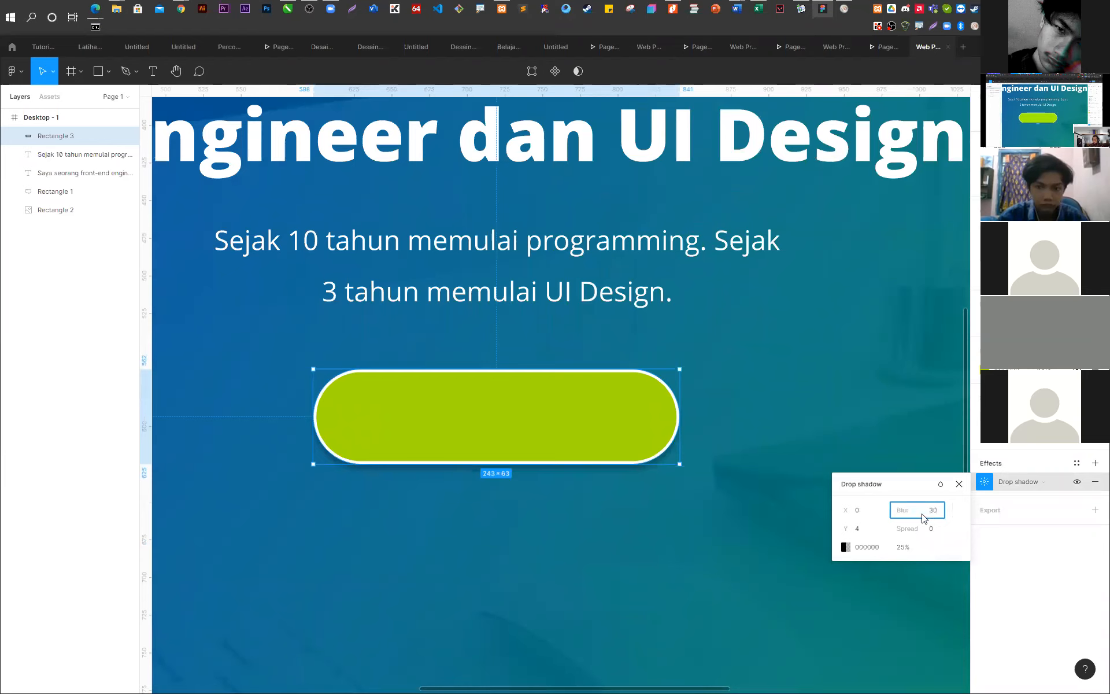
- Set the button shadow's Y offset to 15 and its opacity to 15%
left_click(863, 536)
type("15")
key("Return")
left_click(903, 547)
type("15")
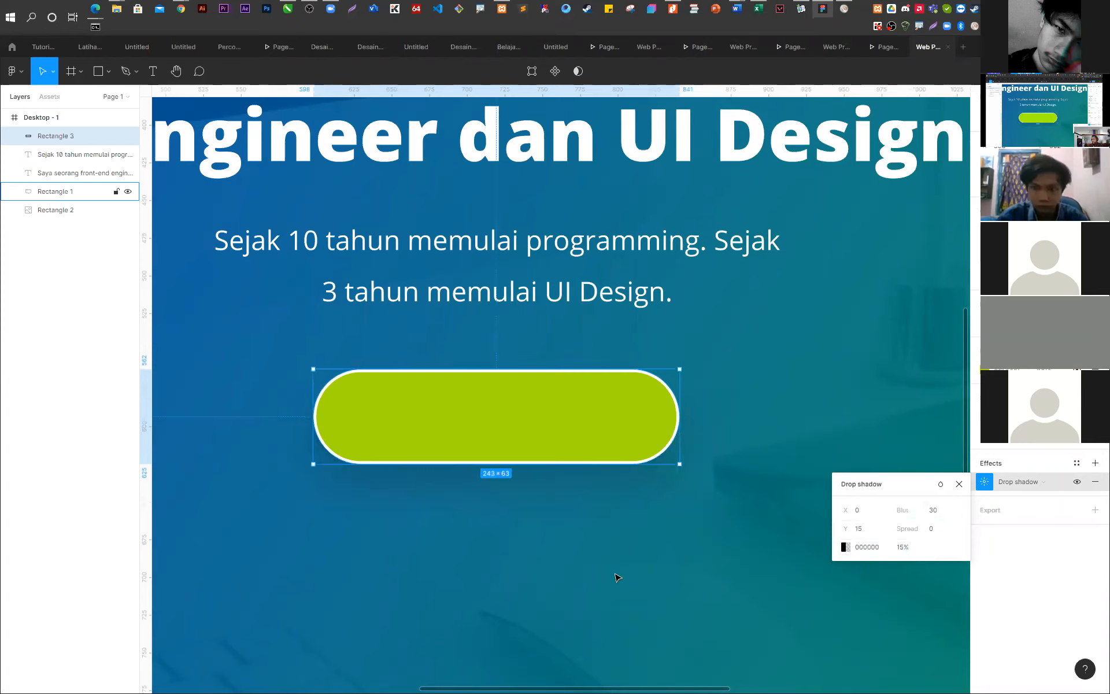
left_click(602, 549)
- Add the text "Pelajari" over the button and move its layer above the button rectangle
left_click(152, 71)
left_click(432, 403)
type("Pelajari")
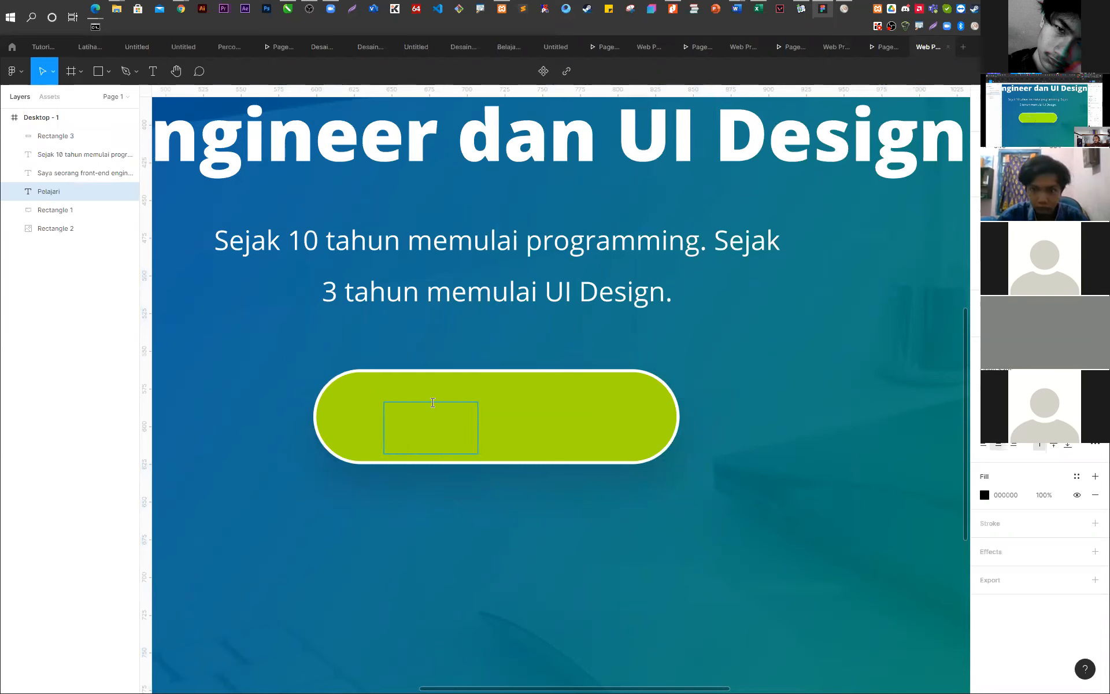
key("ctrl+a")
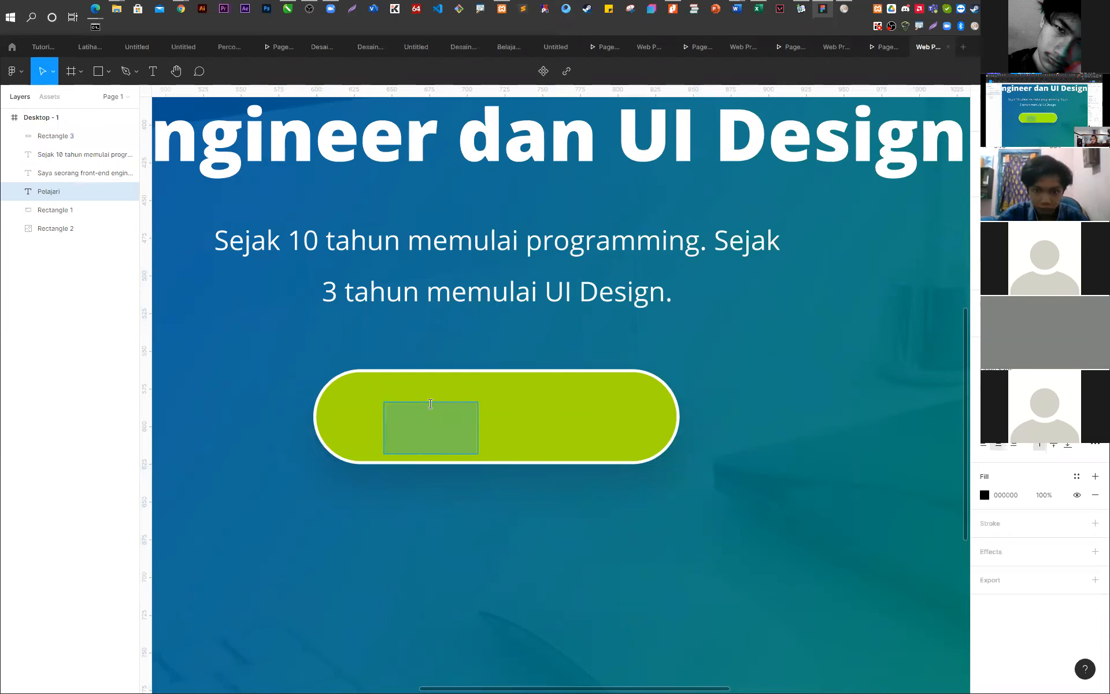
left_click_drag(52, 192, 58, 128)
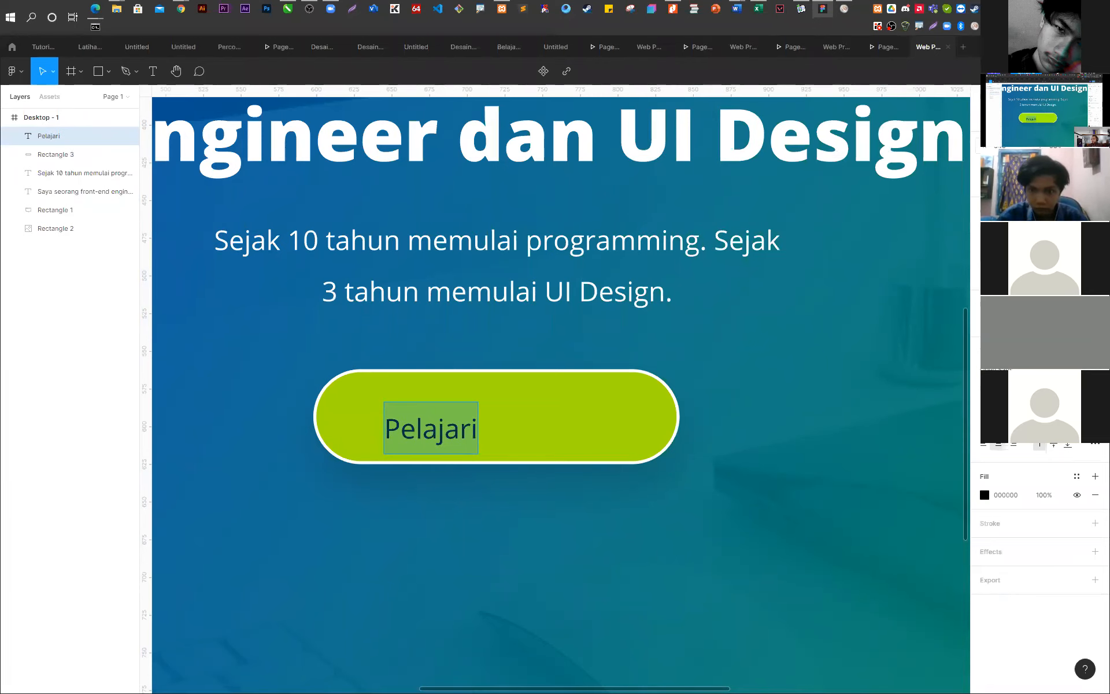
- Center the "Pelajari" text horizontally in the frame and place it in the middle of the green button
key("Escape")
key("alt+h")
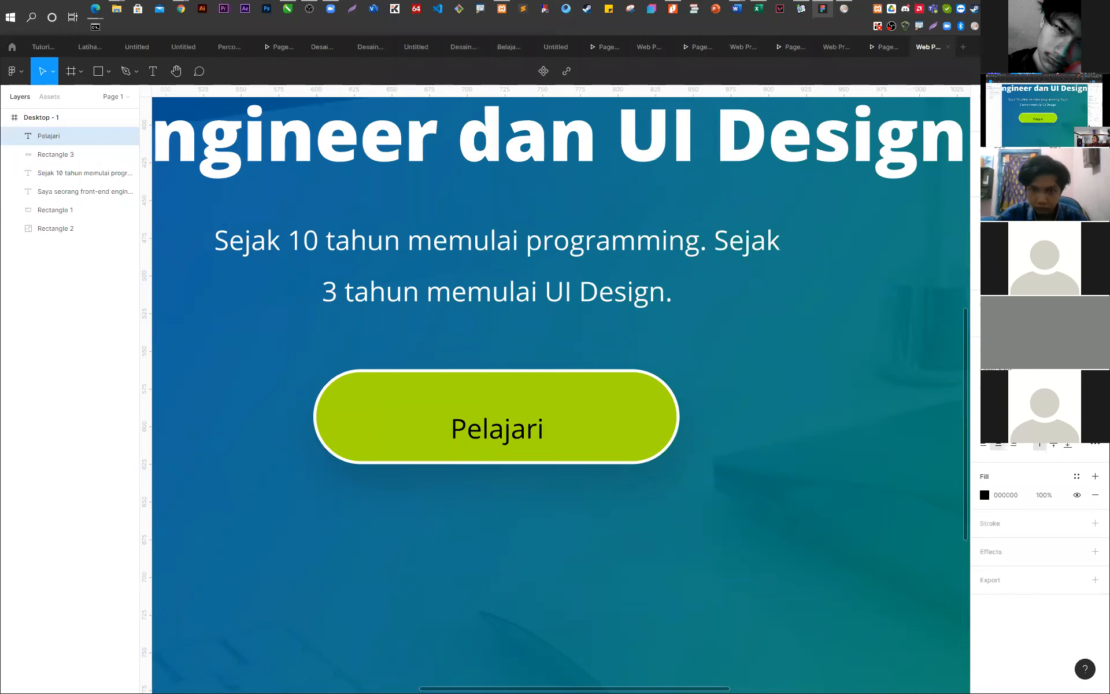
key("alt+v")
double_click(503, 295)
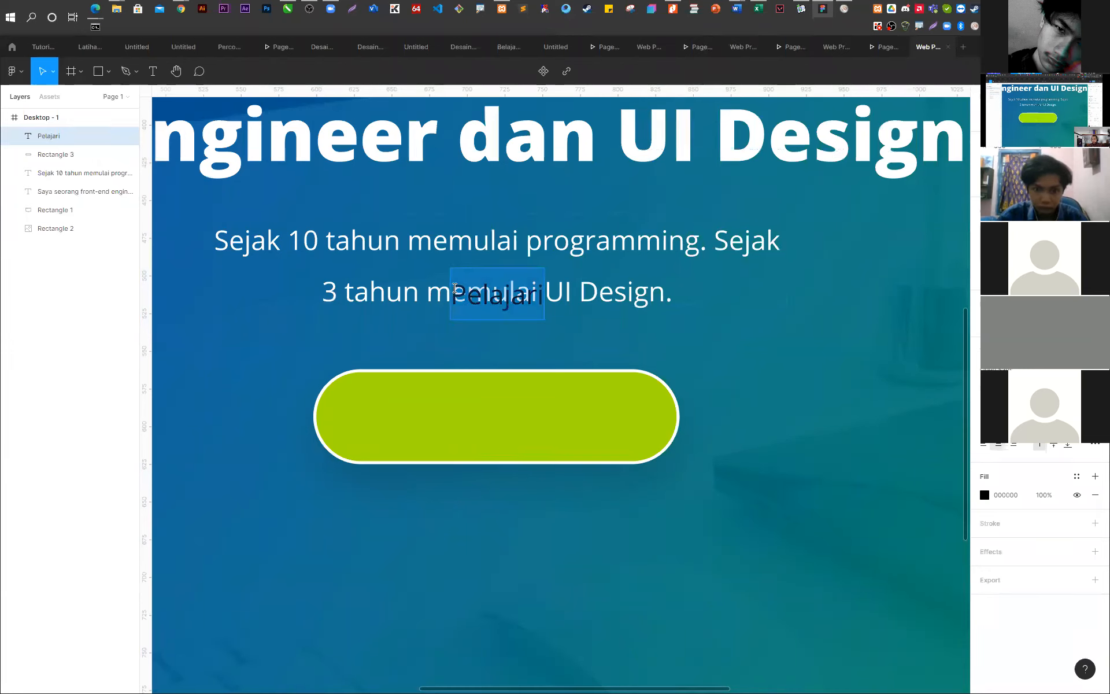
key("Escape")
left_click_drag(500, 295, 504, 414)
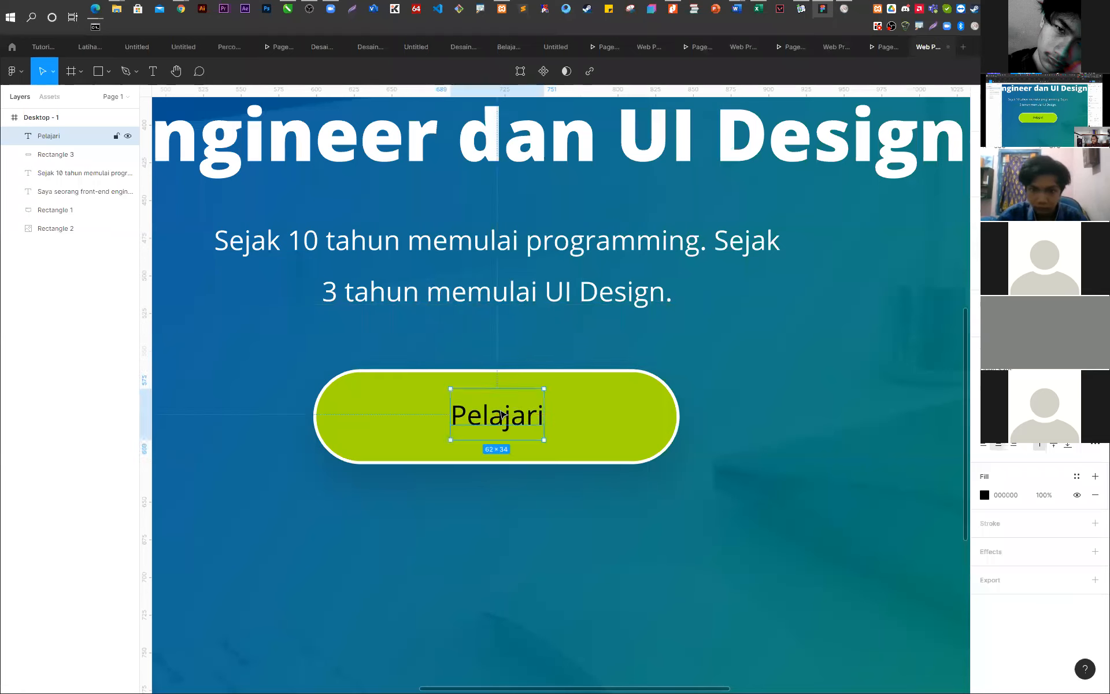
- Increase the "Pelajari" label's font size and give it a much heavier bold weight
left_click(1084, 387)
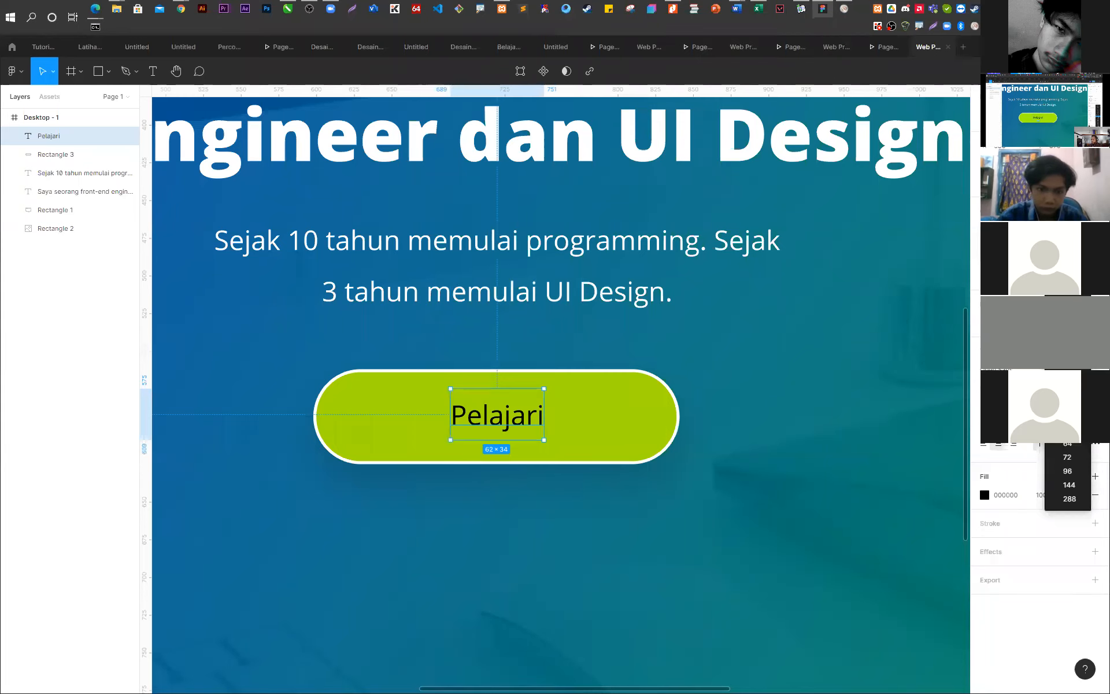
left_click(1070, 402)
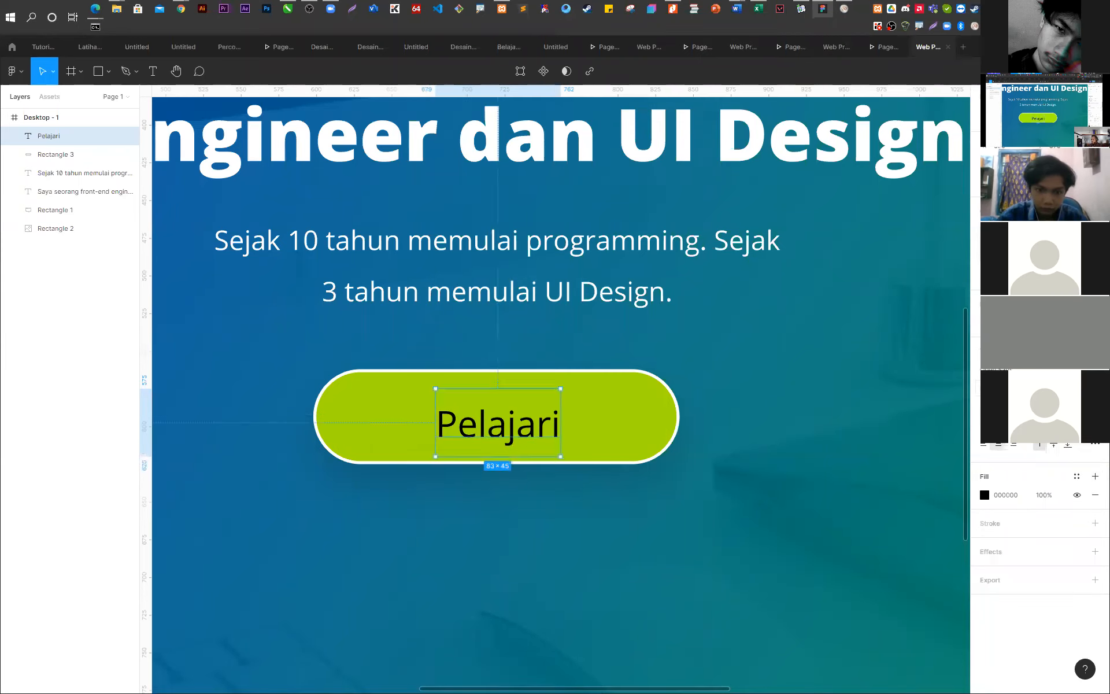
left_click(1012, 387)
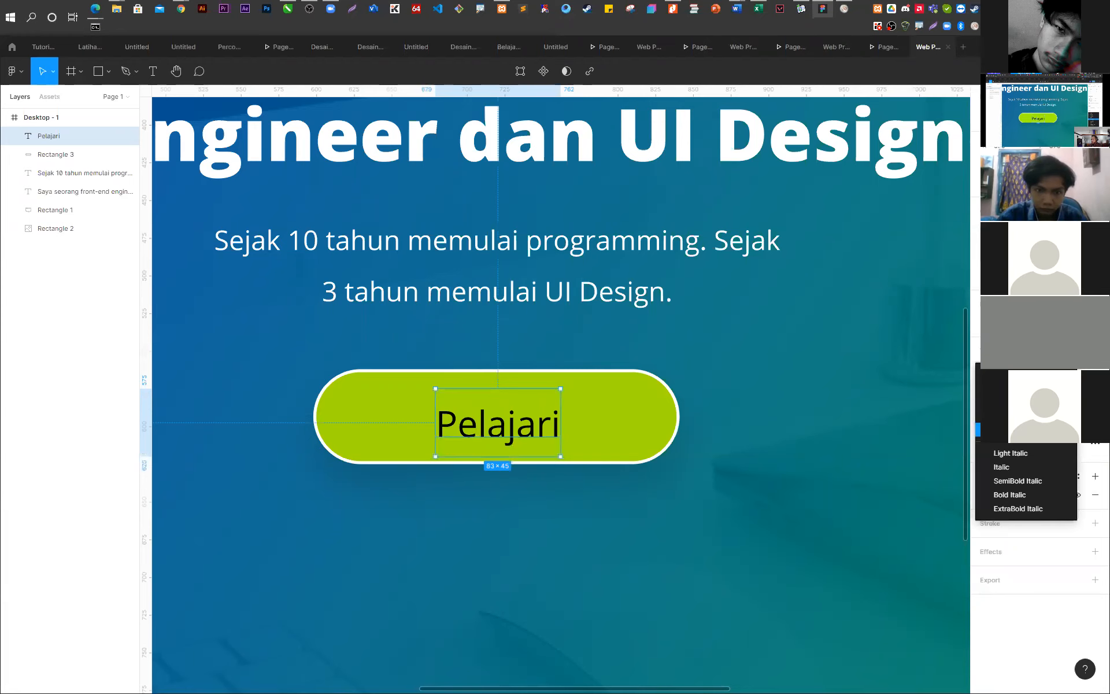
left_click(1017, 430)
- Align the "Pelajari" label and the button rectangle to each other's centers
left_click(614, 435, "shift")
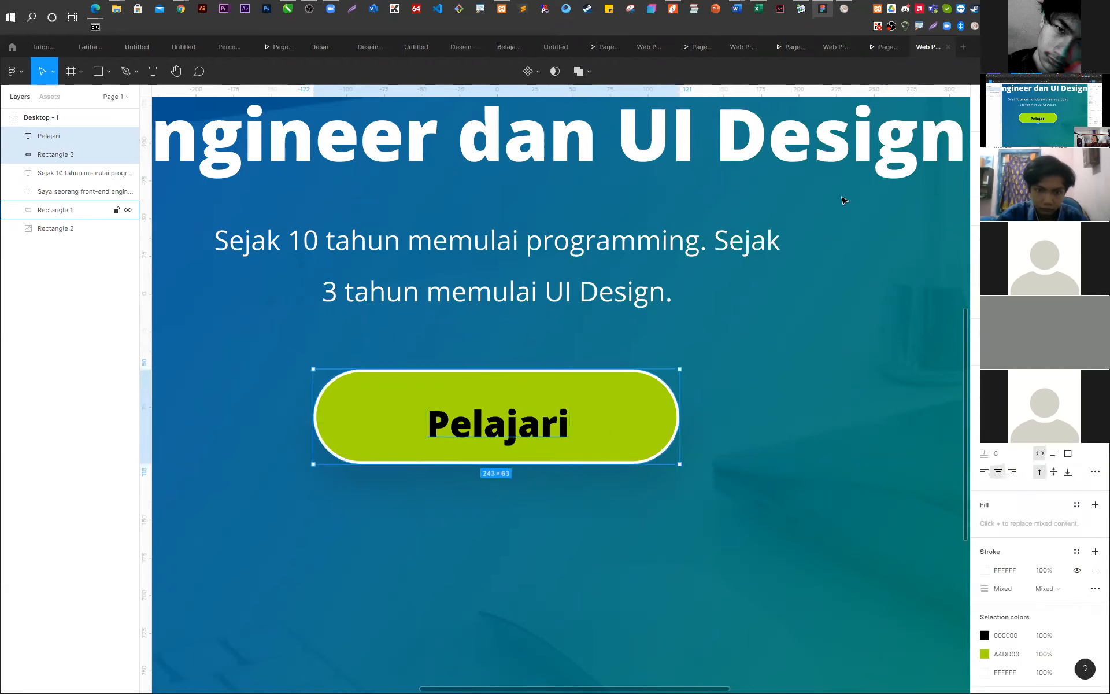
left_click(1062, 119)
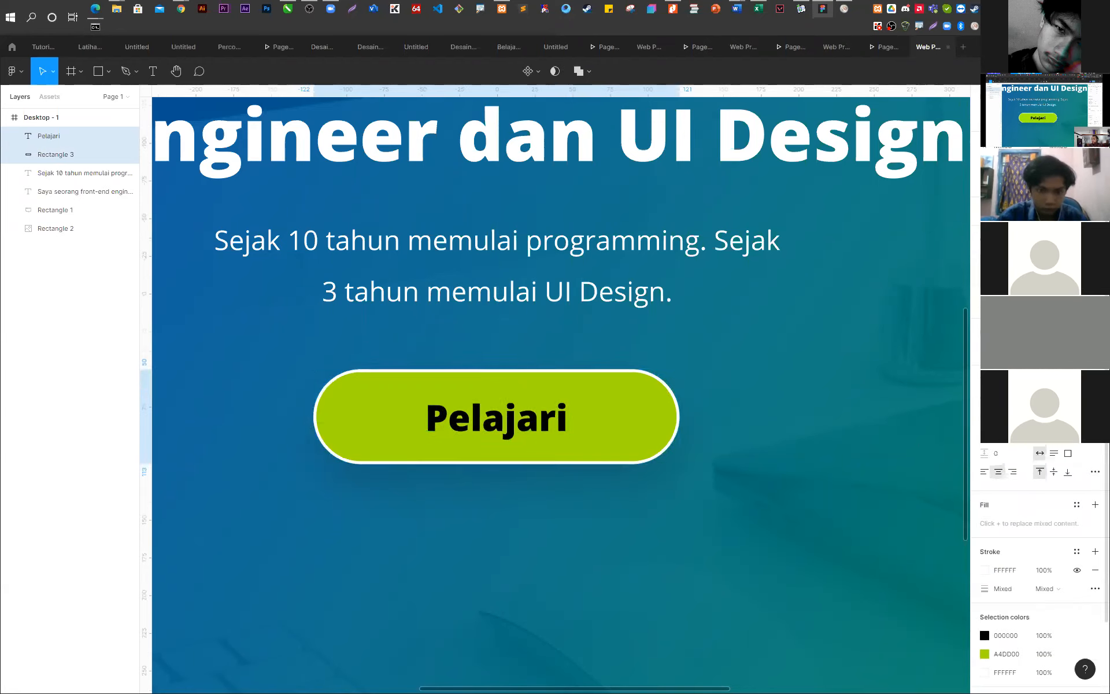
left_click(894, 371)
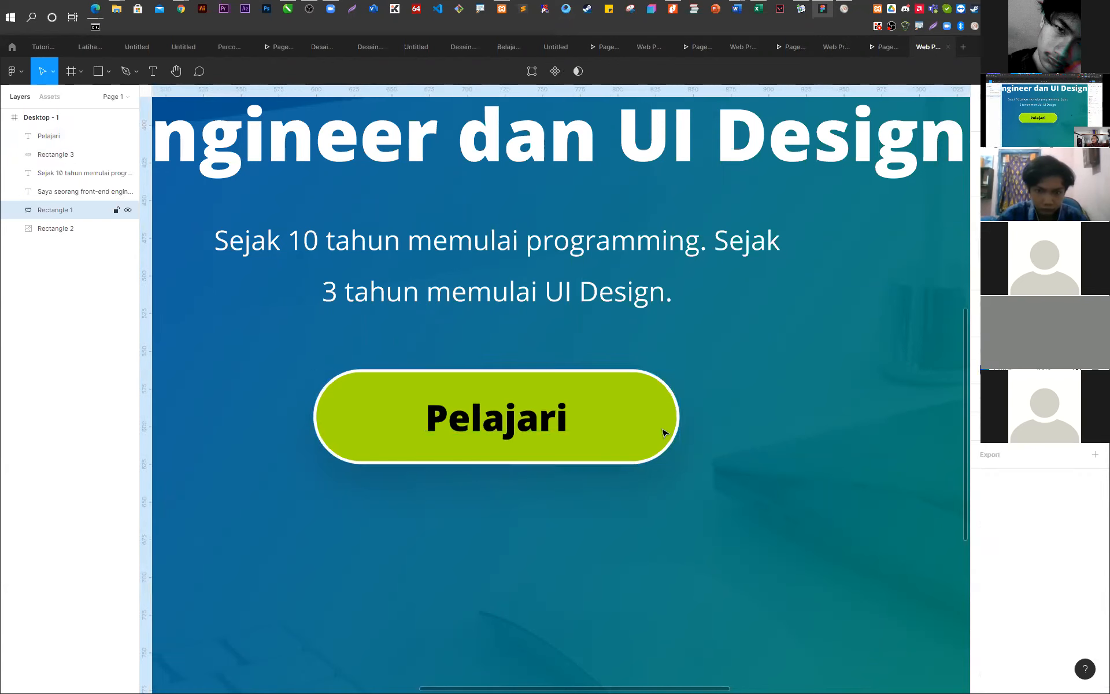
- Align the curved gradient rectangle horizontally with the frame so it fully covers the background image
left_click(553, 438)
left_click(665, 483)
scroll(679, 503, "down", 5)
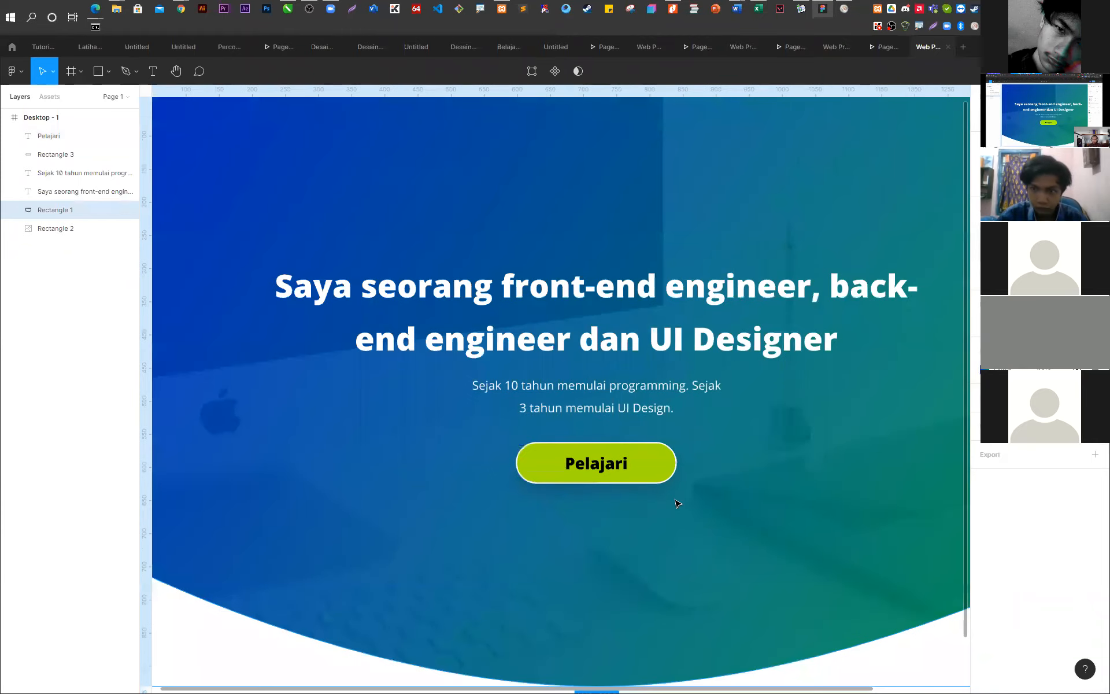
scroll(679, 503, "down", 3)
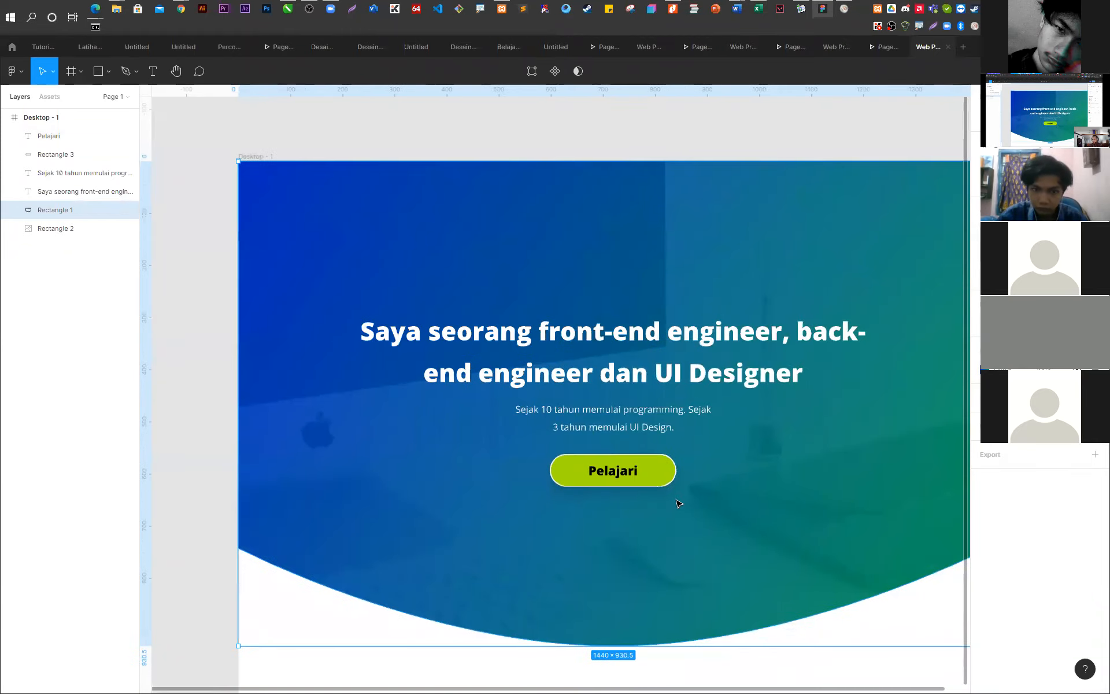
scroll(384, 297, "down", 3)
scroll(598, 380, "up", 2)
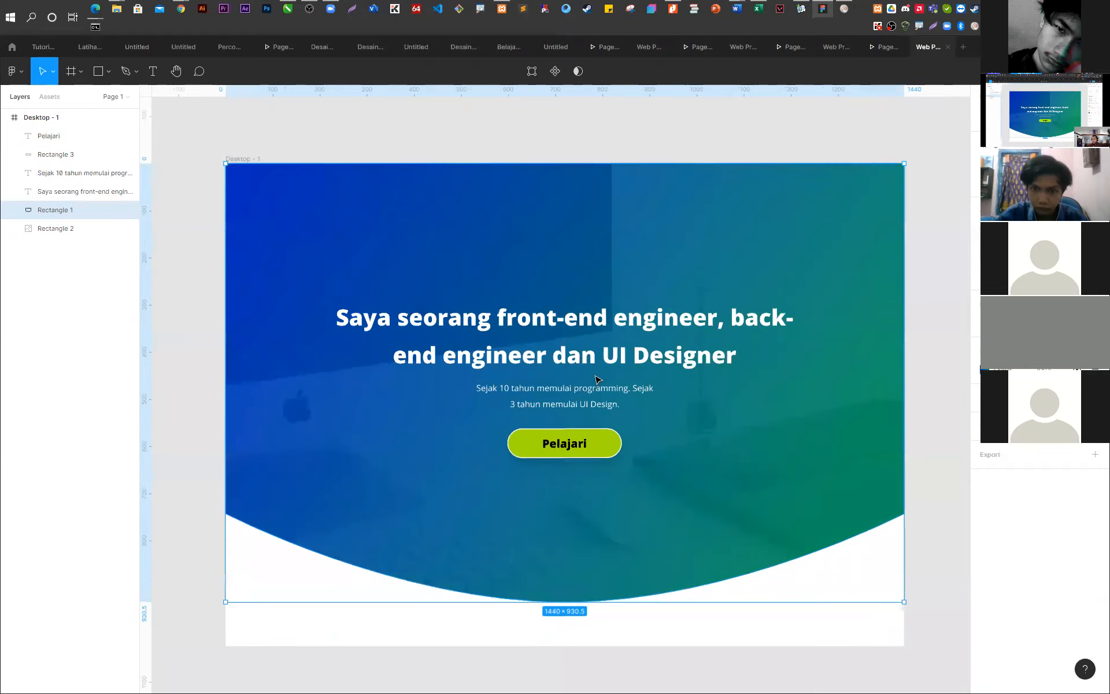
scroll(598, 380, "up", 1)
left_click(651, 124)
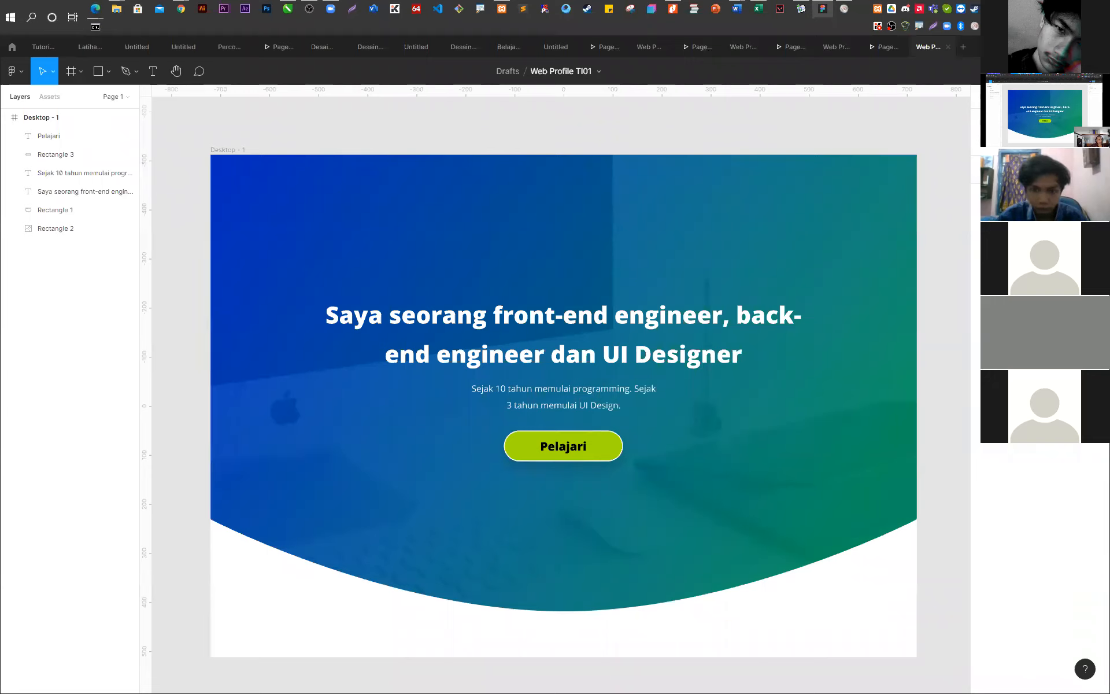
key("alt+Tab")
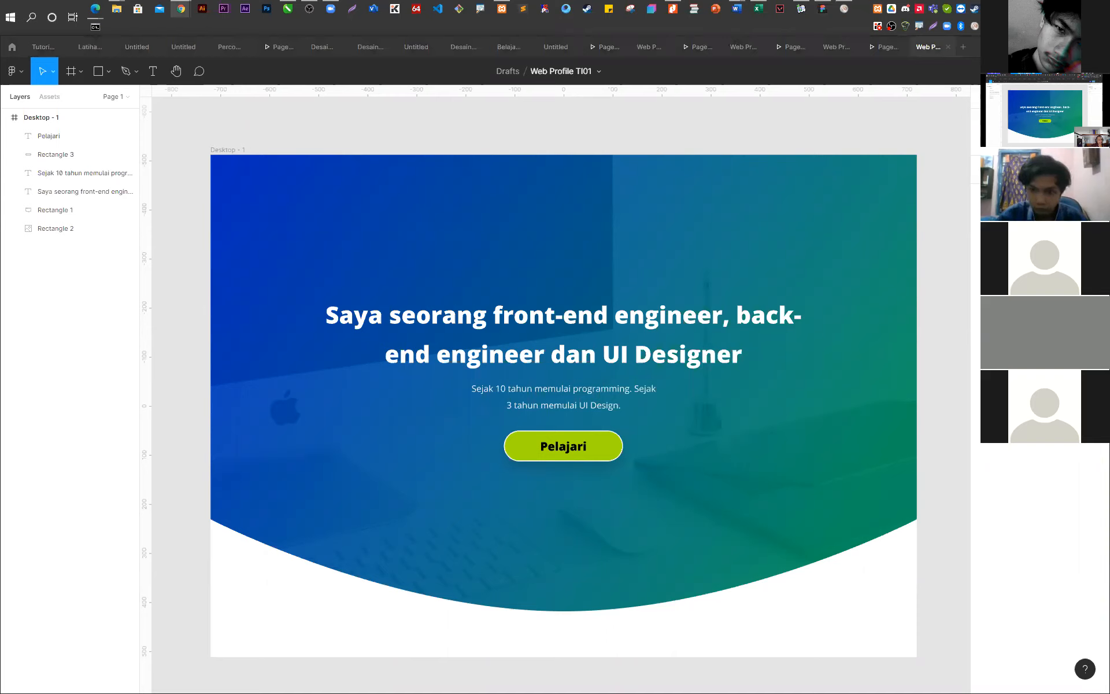
key("alt+Tab")
key("alt+Tab")
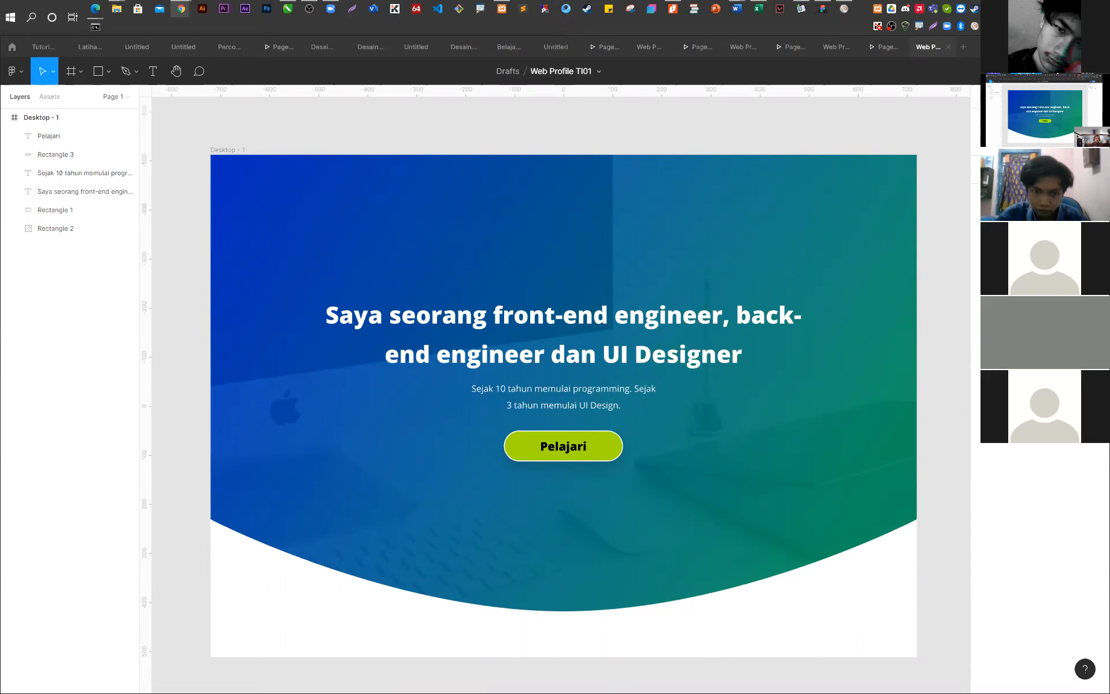
- Check the vertical spacing between the green "Pelajari" button with its label and the texts above it
left_click(209, 140)
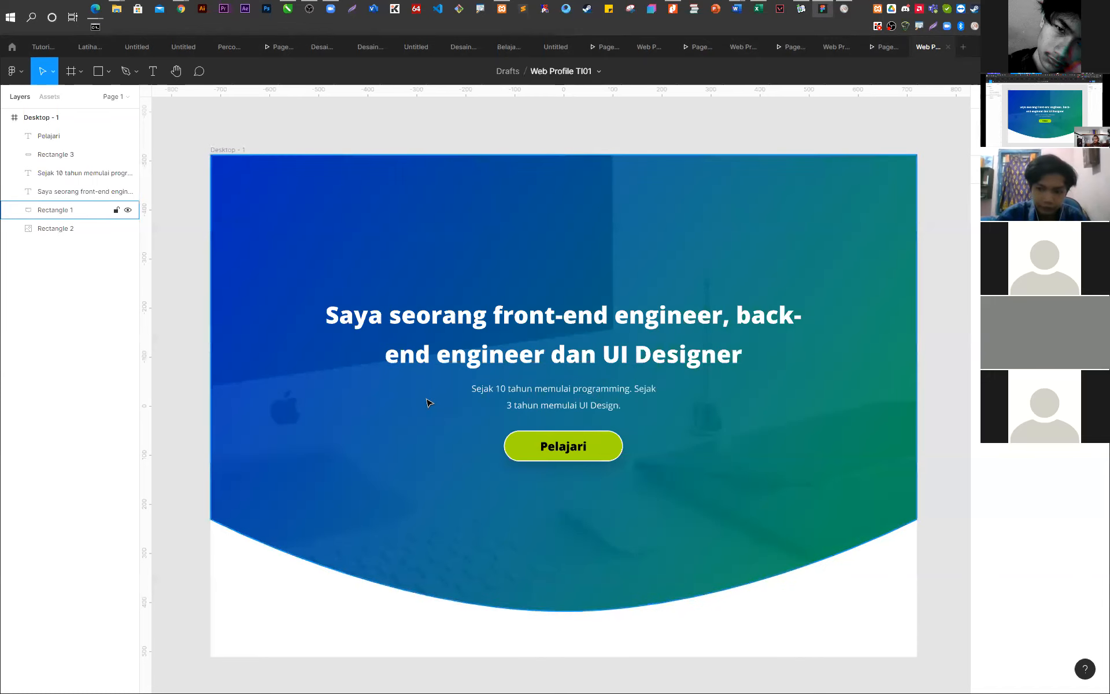
left_click(578, 451)
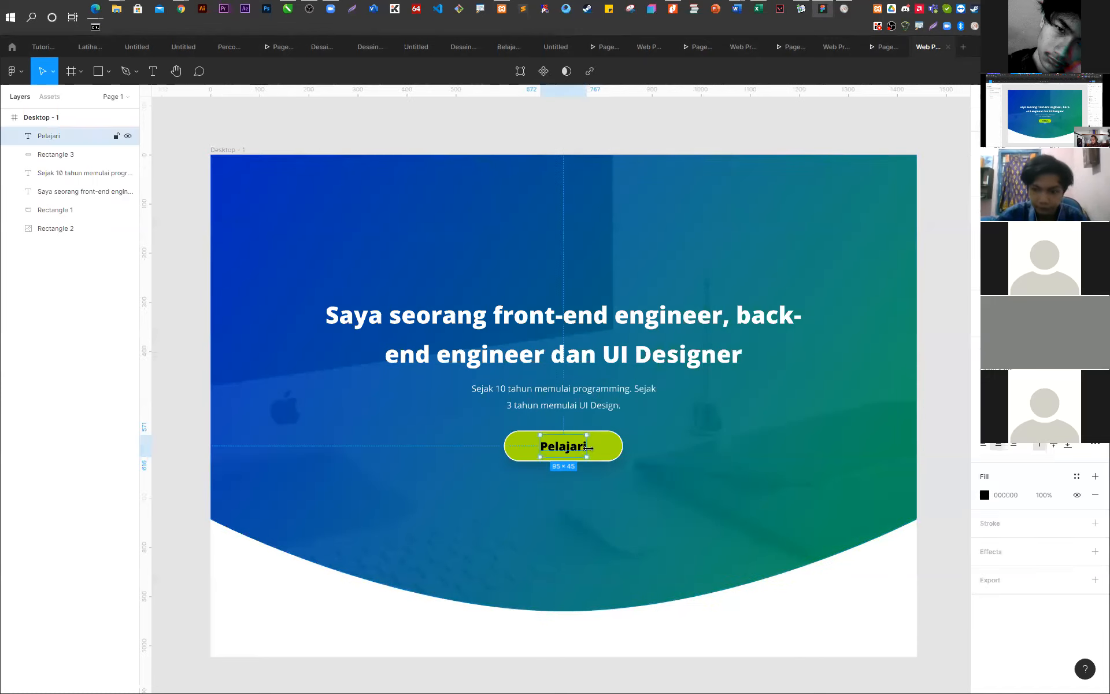
scroll(597, 456, "up", 3)
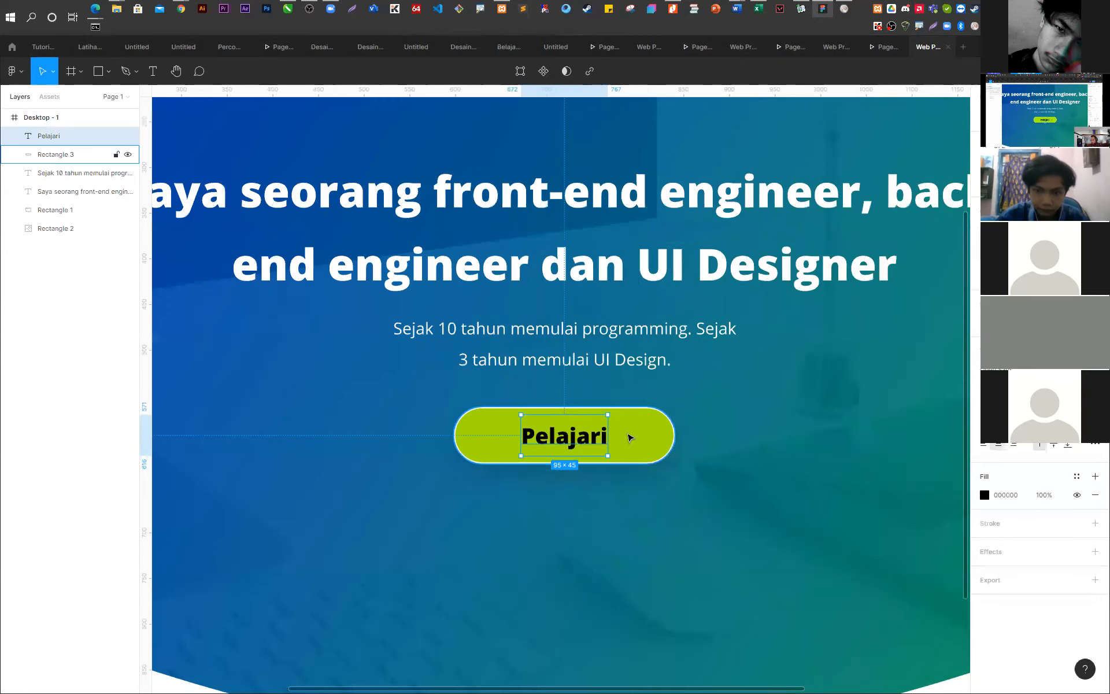
left_click(625, 433, "shift")
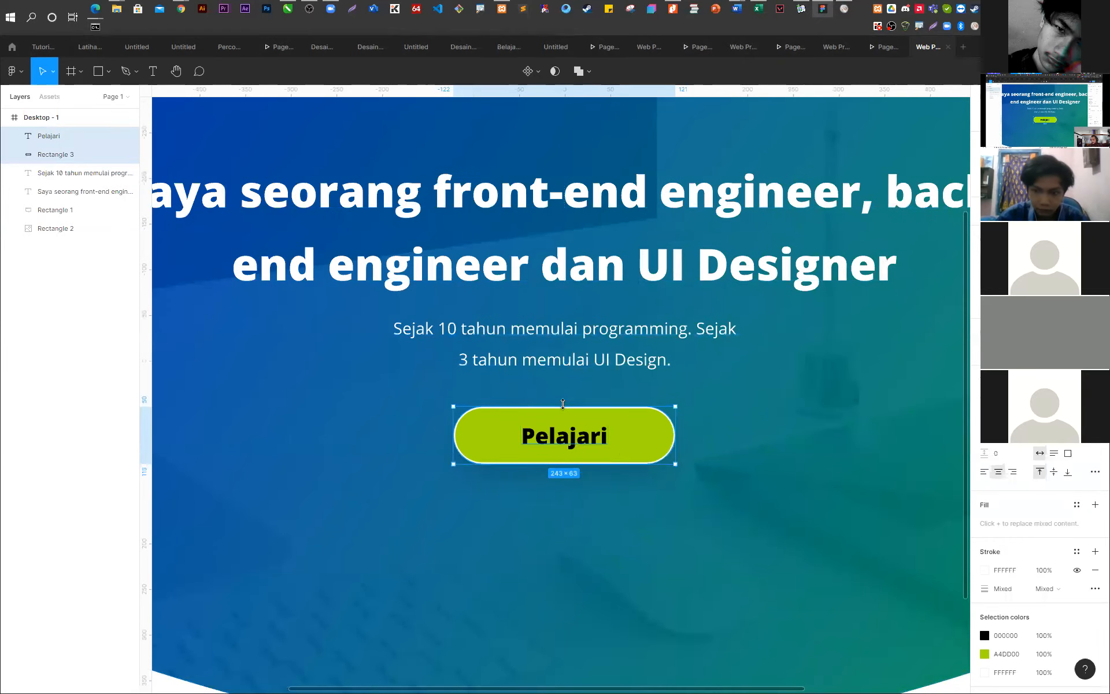
left_click_drag(555, 428, 555, 429)
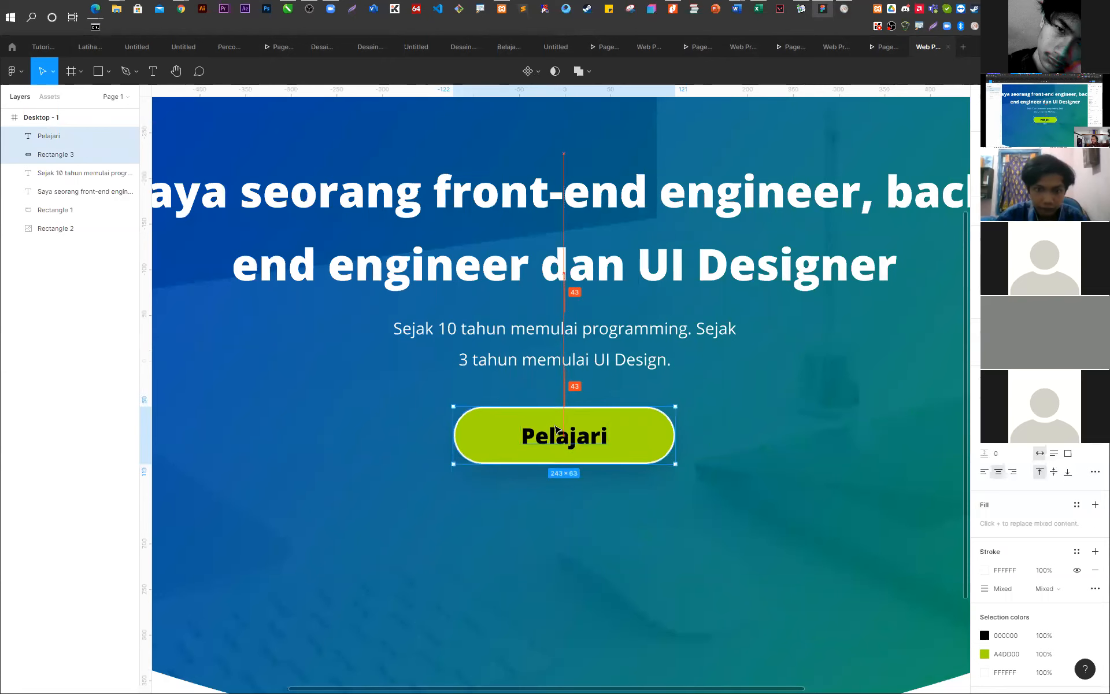
scroll(453, 410, "down", 5)
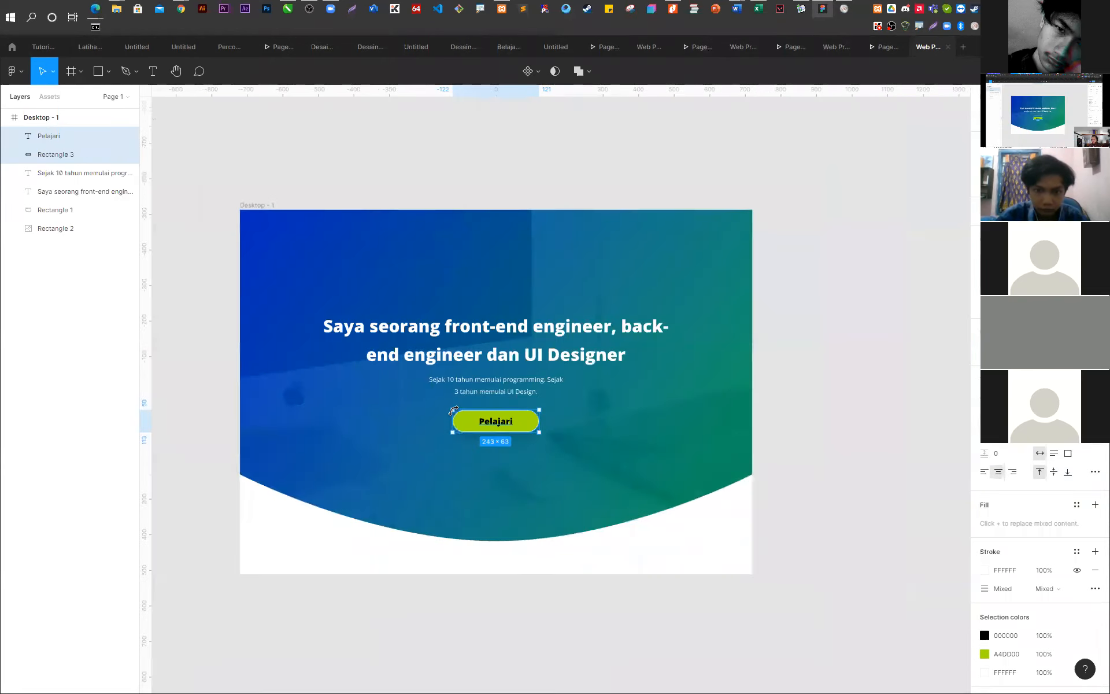
scroll(452, 411, "up", 3)
scroll(453, 410, "down", 2)
left_click(434, 120)
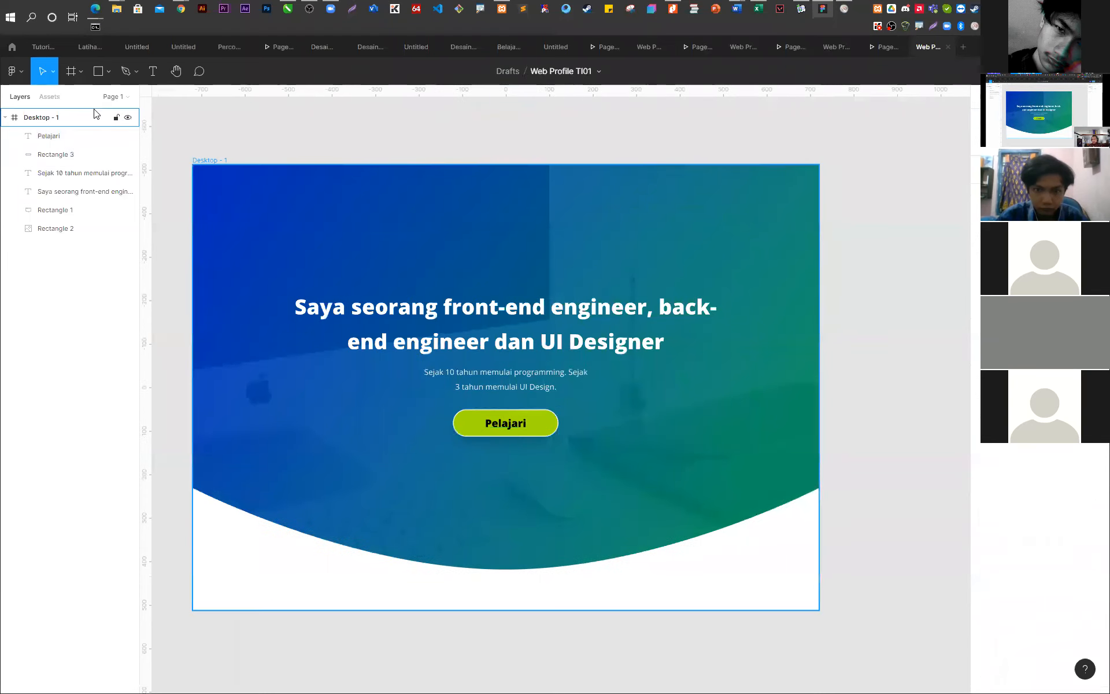
- Draw a rectangle about 85 px high above the heading, 1080 px wide and centered horizontally in the frame
key("r")
left_click_drag(264, 198, 757, 235)
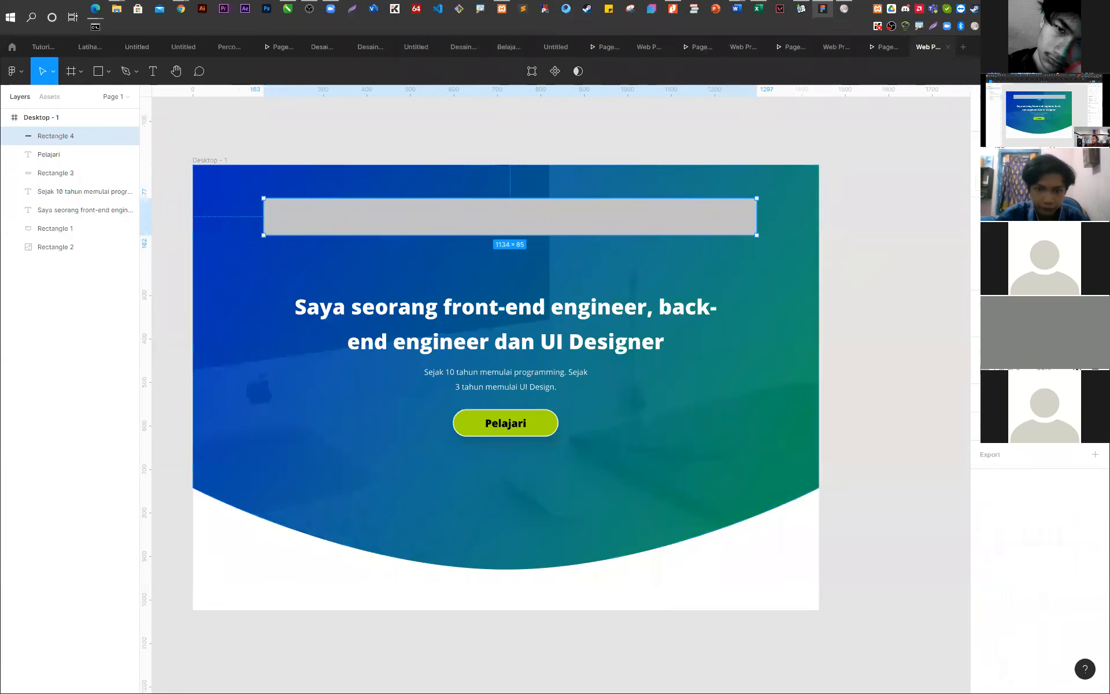
type("1080")
key("Return")
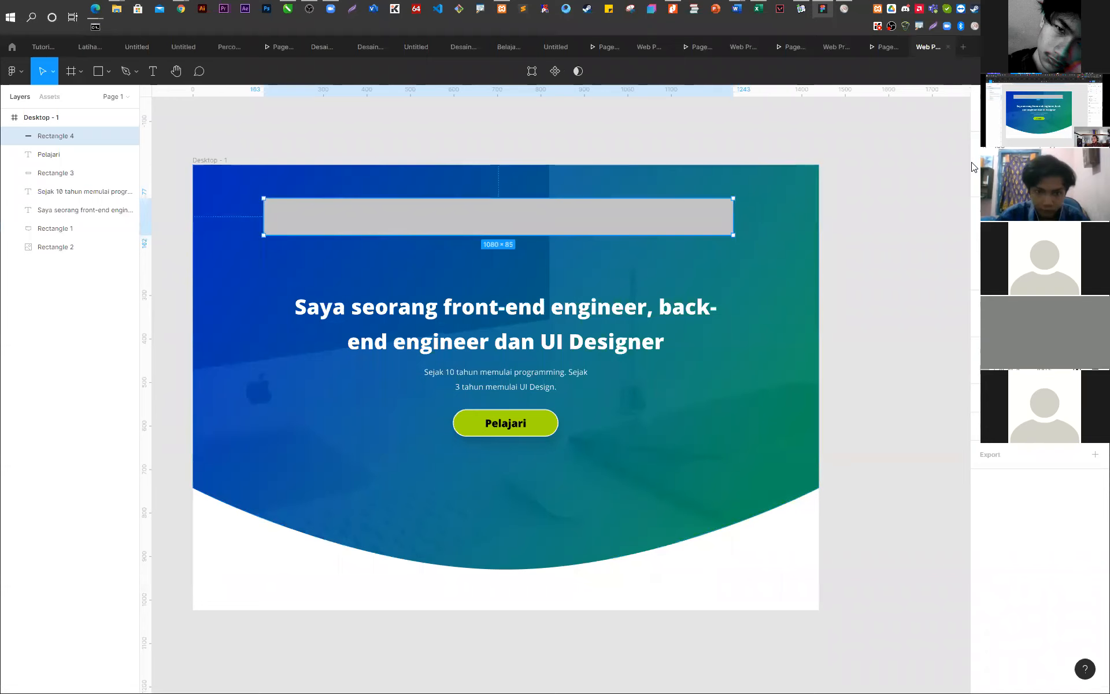
key("alt+h")
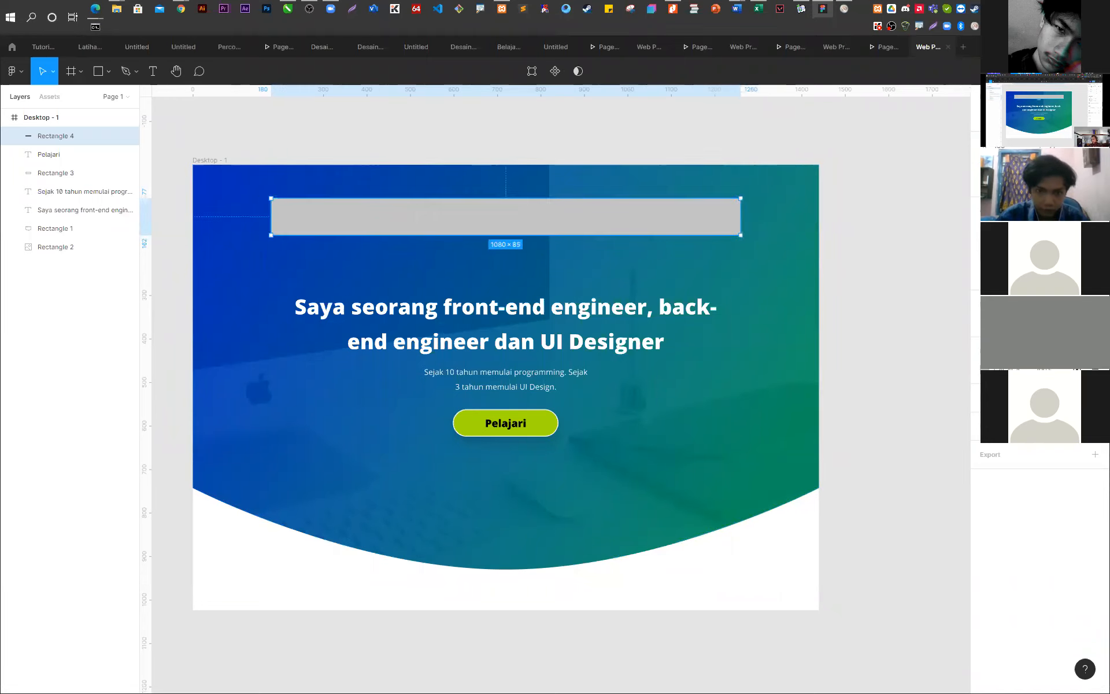
- Add two vertical ruler guides along the left and right edges of the gray bar
left_click_drag(142, 183, 272, 222)
left_click_drag(148, 198, 741, 230)
left_click(887, 249)
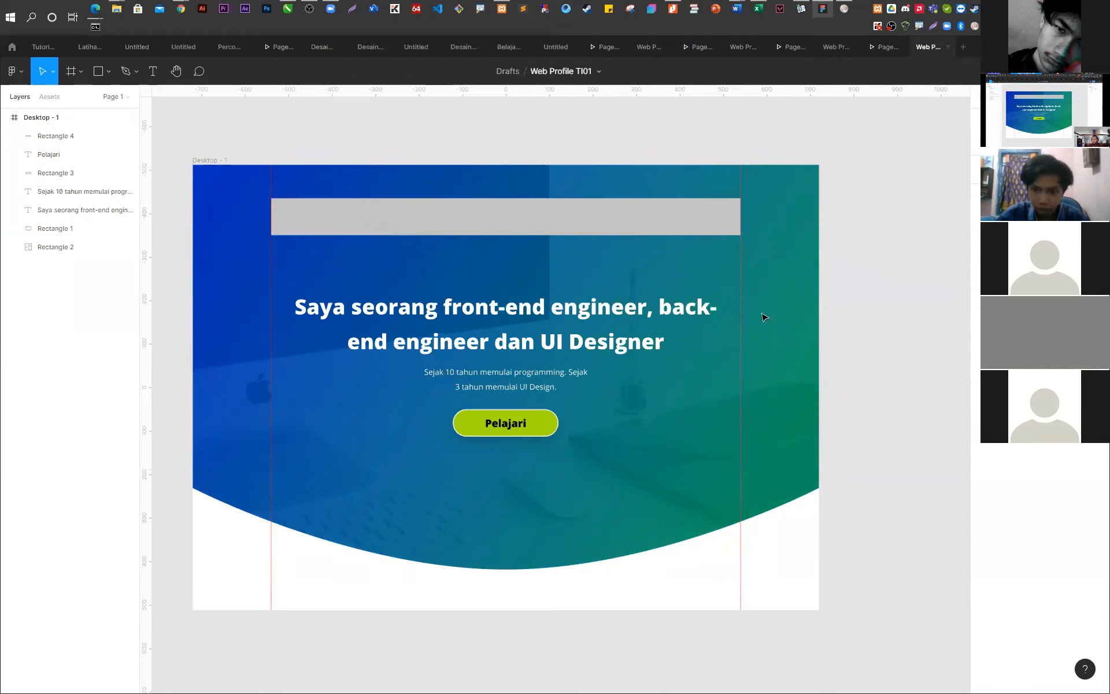
- Duplicate the "Pelajari" label onto the left end of the gray bar and layer it above the bar
left_click(511, 428)
left_click_drag(511, 429, 297, 225)
left_click_drag(49, 154, 49, 128)
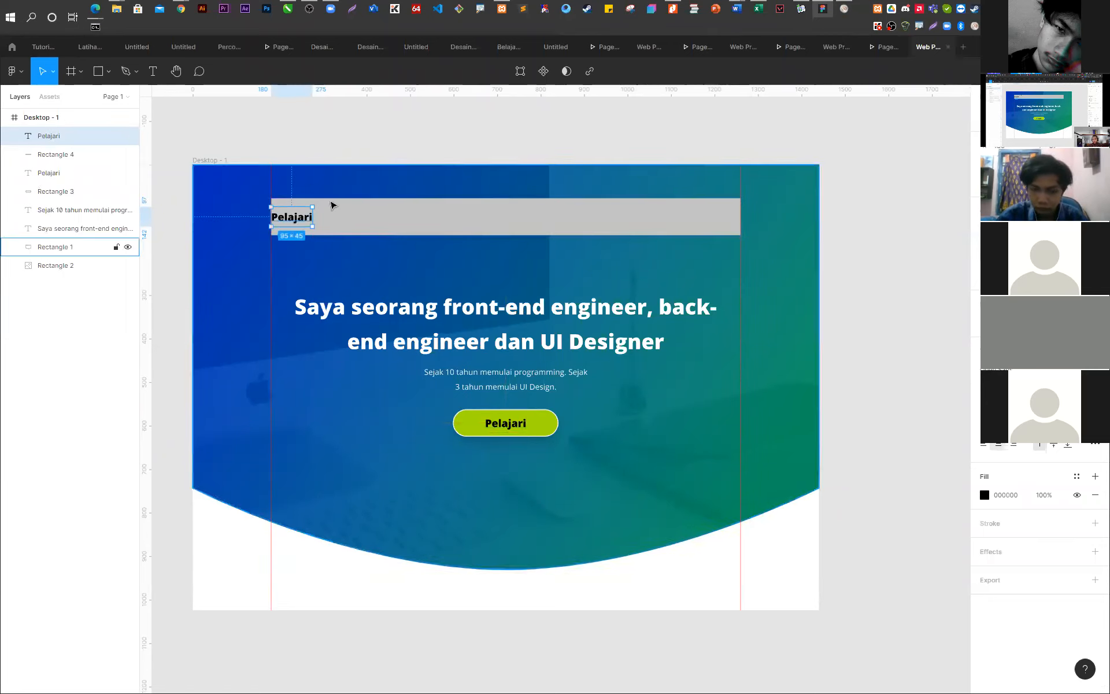
- Replace the copied label's text with the profile owner's name in capitals
double_click(297, 217)
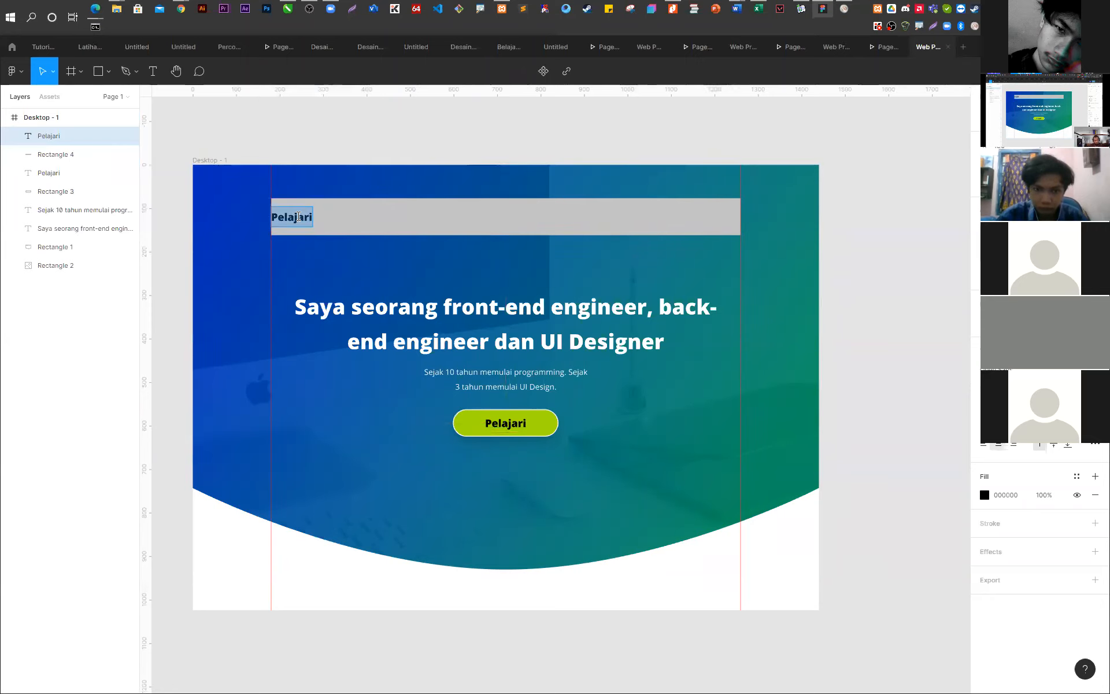
type("HARYOKO")
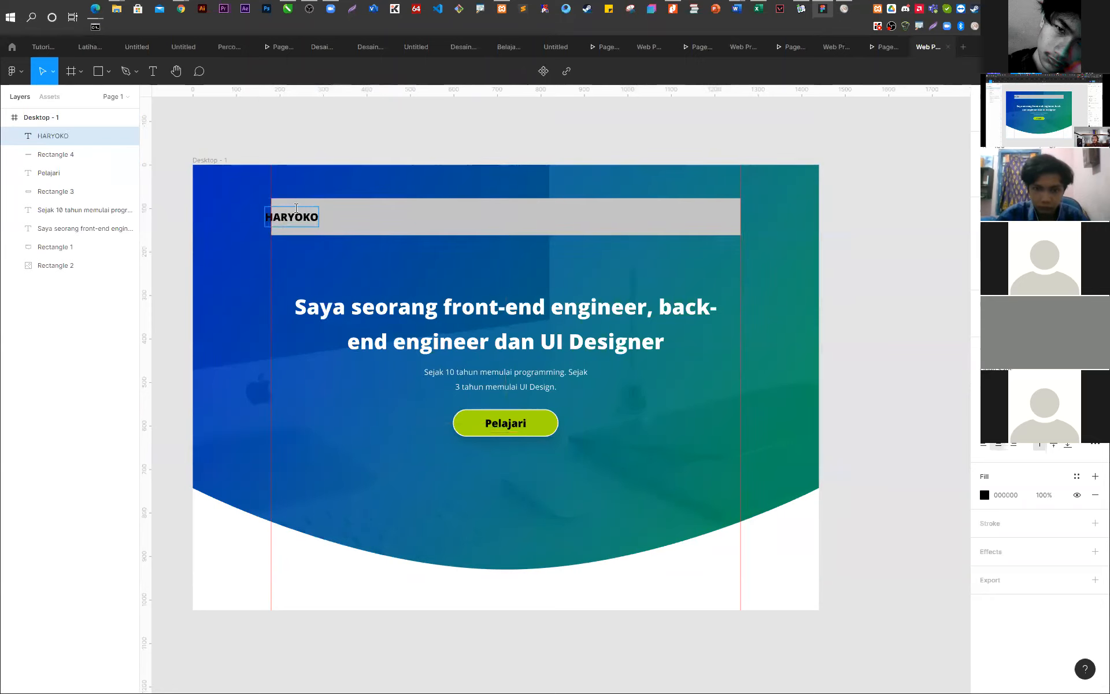
key("Escape")
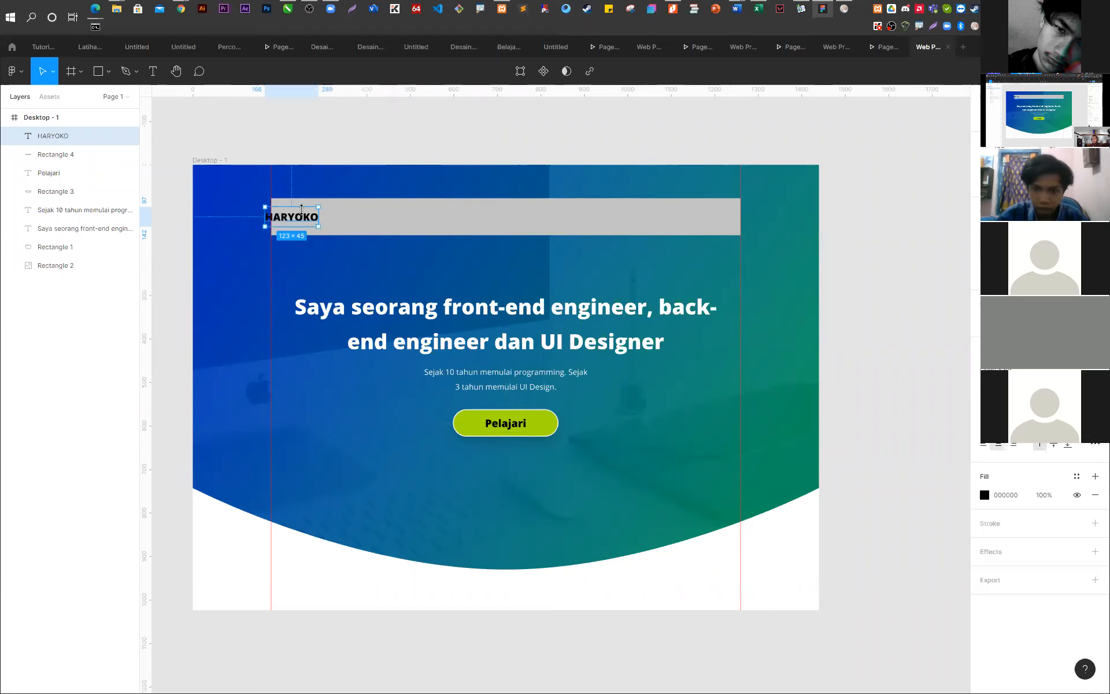
- Move the name label so its first letter lines up with the left guide
left_click_drag(298, 217, 304, 217)
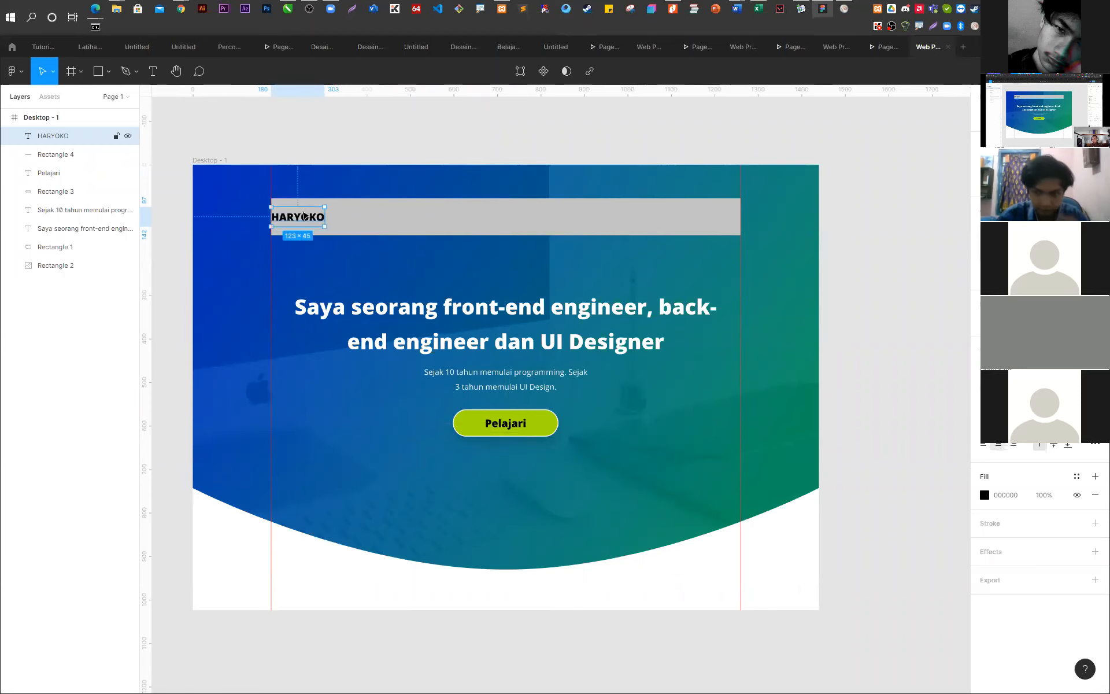
left_click(315, 168)
scroll(276, 231, "up", 5)
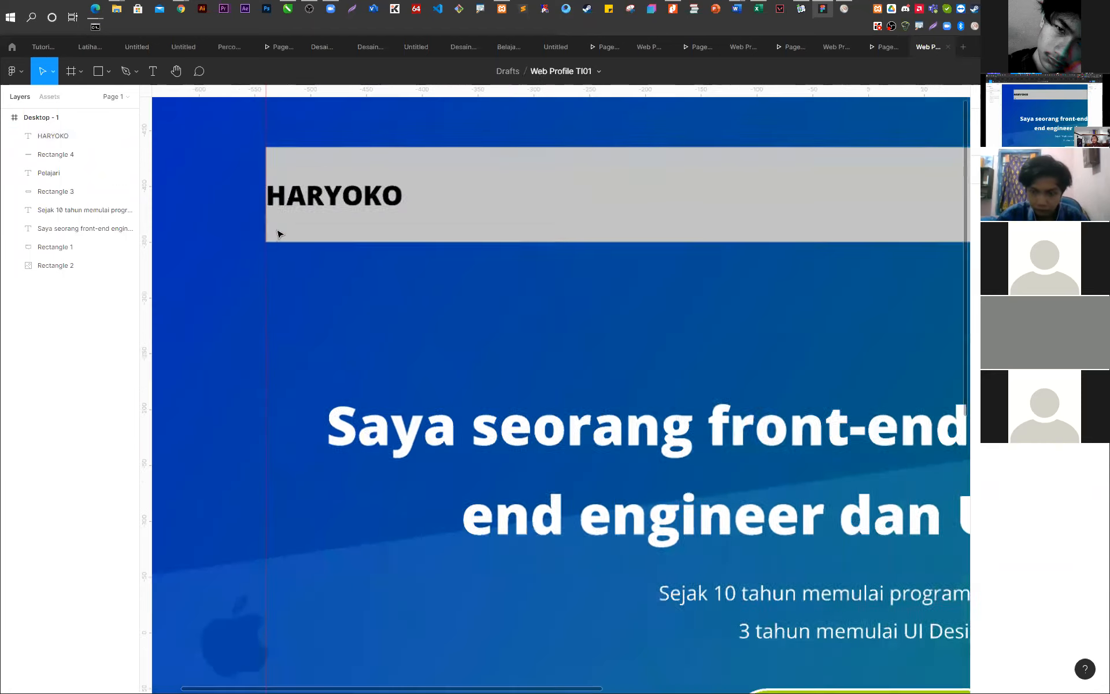
scroll(288, 191, "up", 4)
left_click(250, 208)
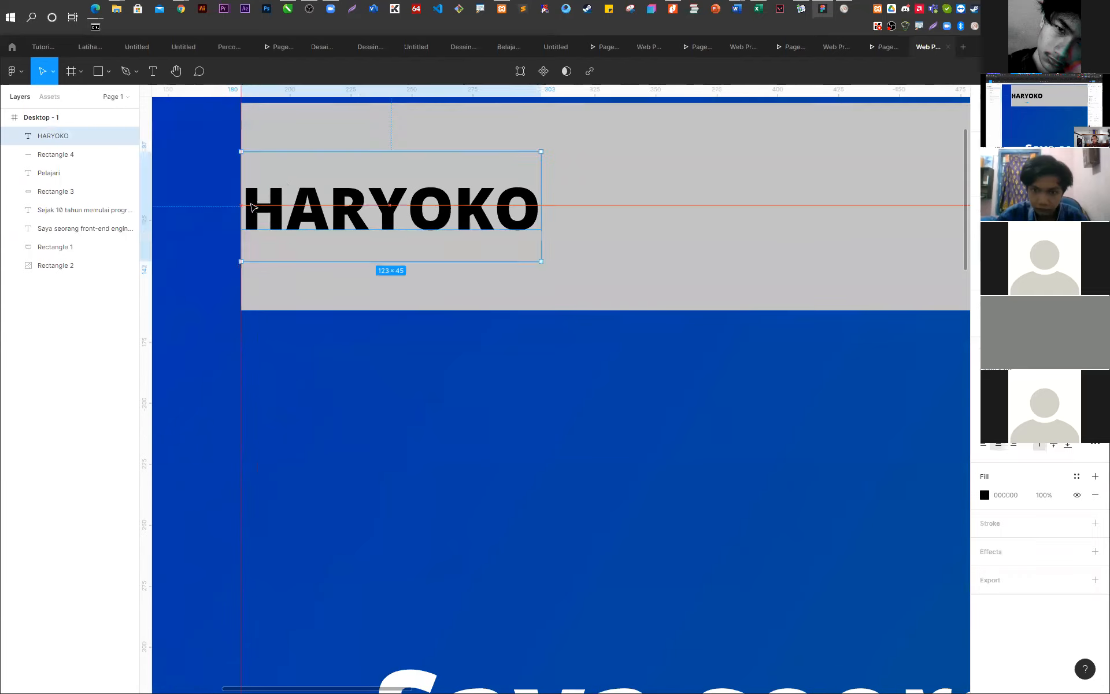
scroll(260, 209, "down", 9)
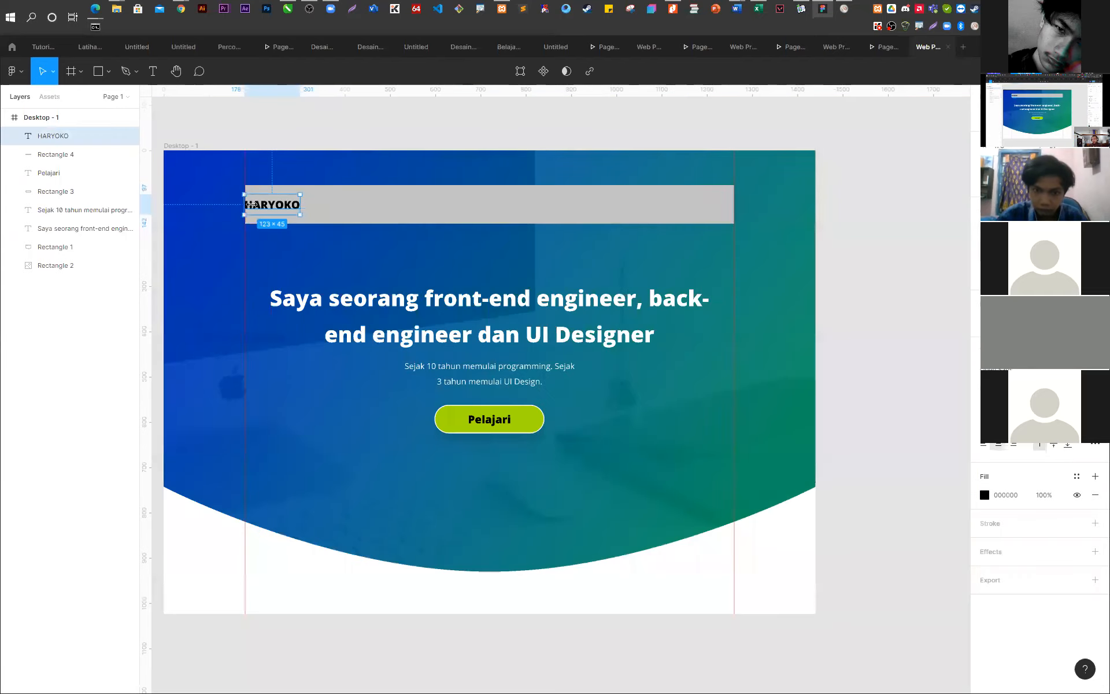
- Duplicate the name label farther right in the gray bar and change the copy's text to "Home"
left_click_drag(270, 207, 404, 206)
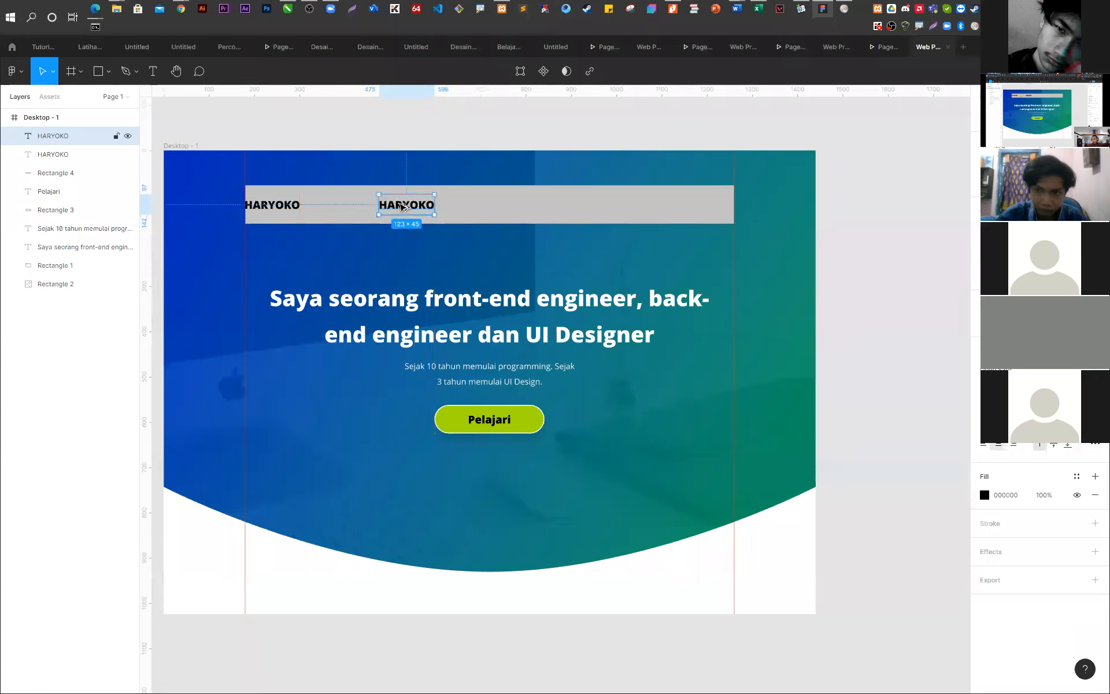
double_click(401, 204)
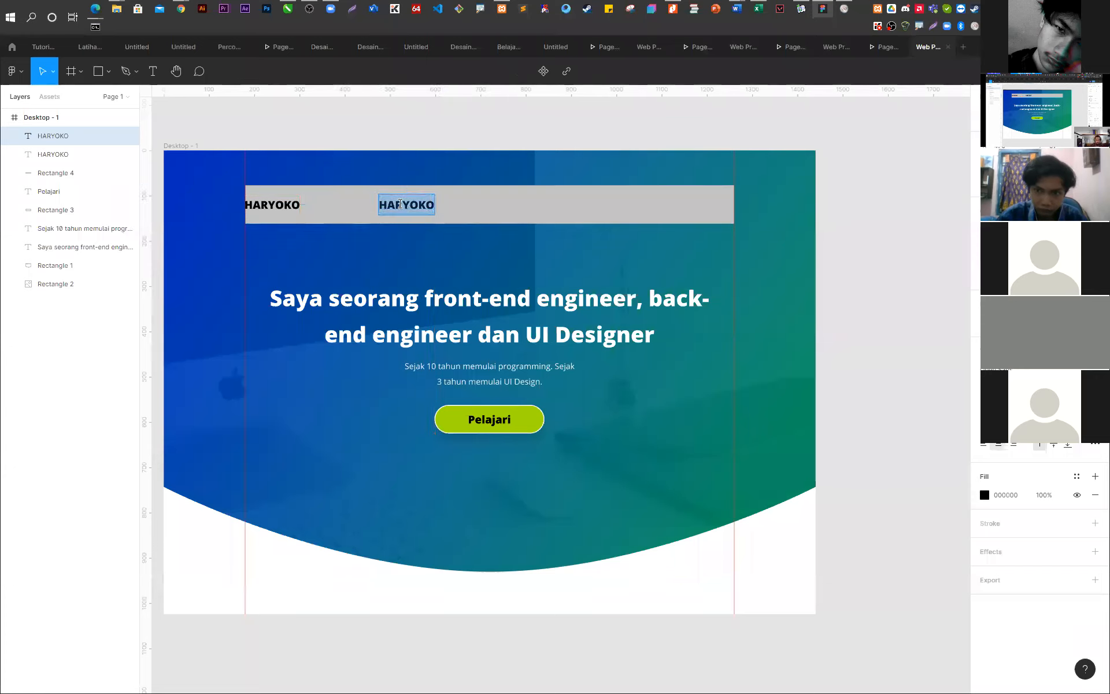
type("Home")
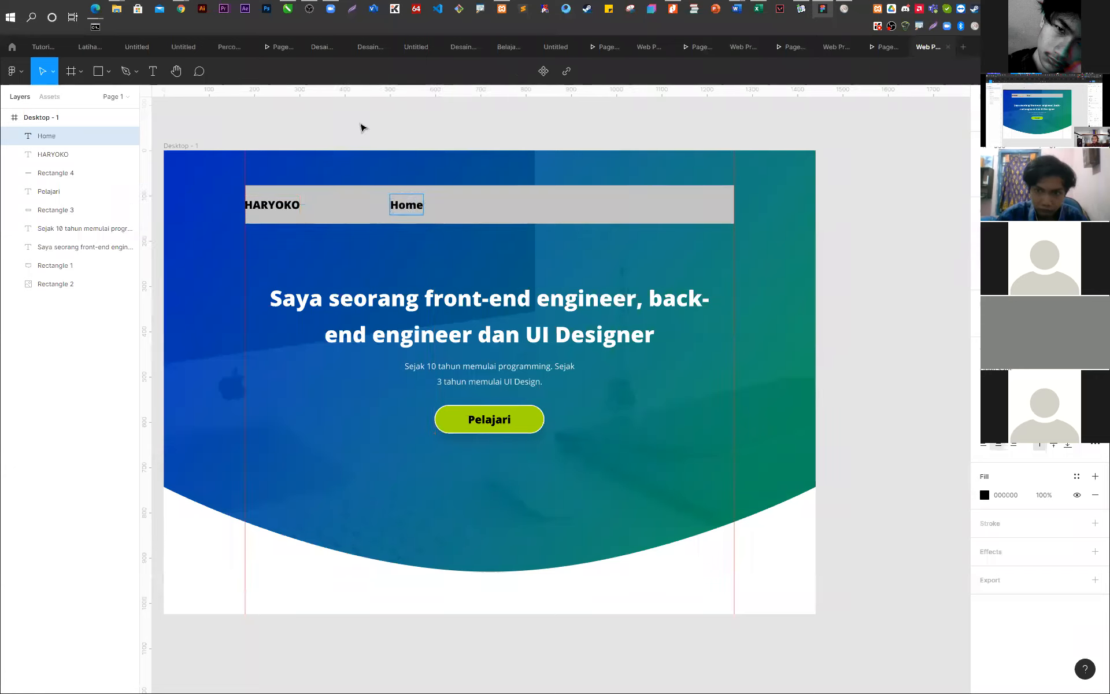
key("Escape")
- Give the "Home" label a lighter font weight and a smaller font size
left_click(1009, 388)
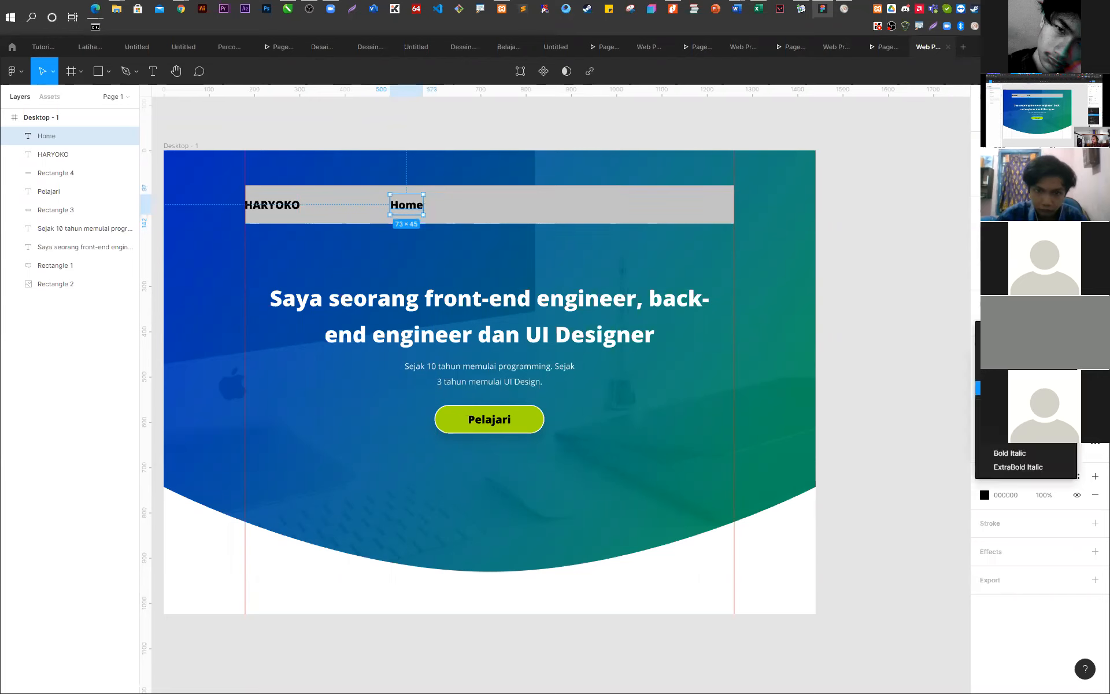
left_click(1009, 359)
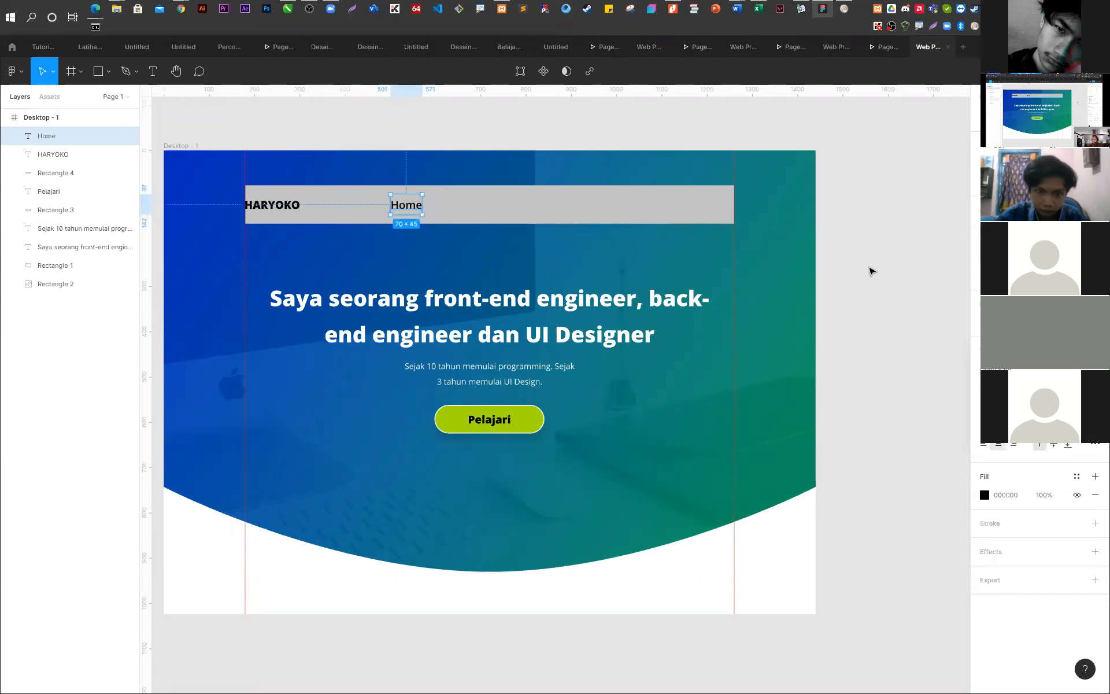
left_click(821, 272)
left_click(408, 208)
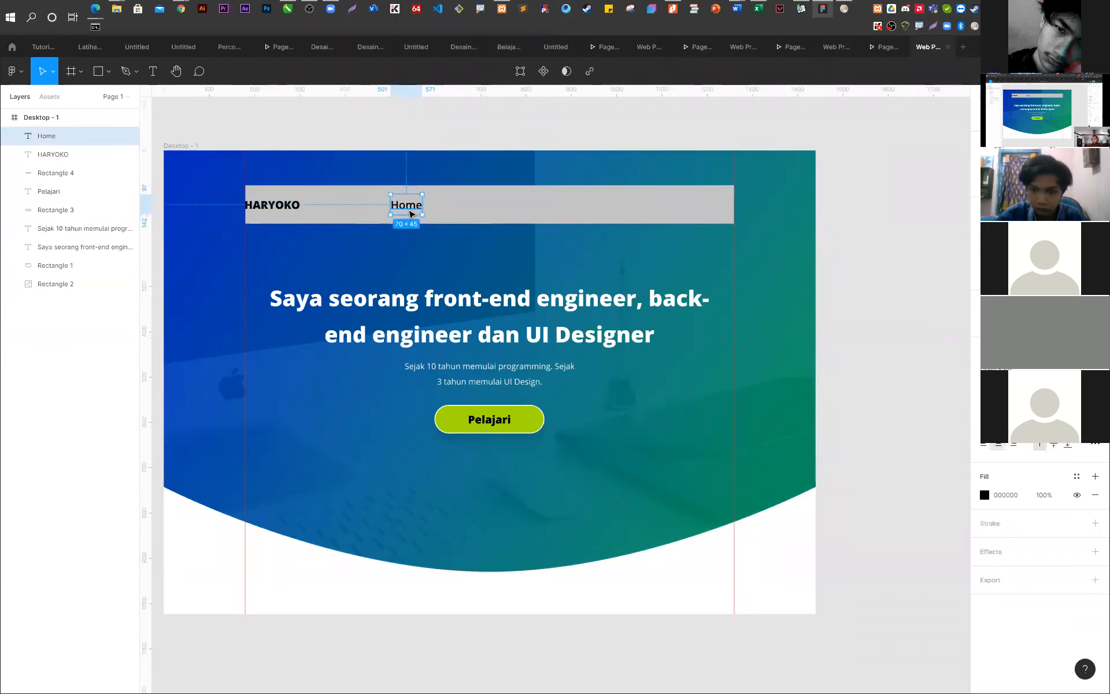
left_click(1084, 387)
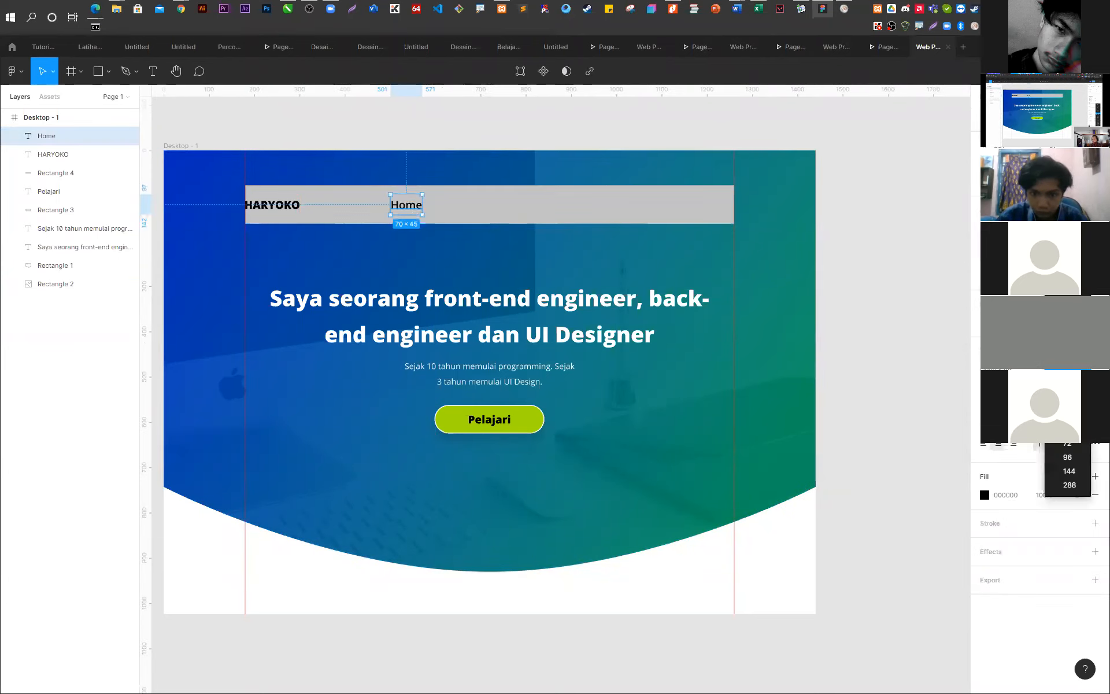
left_click(1075, 374)
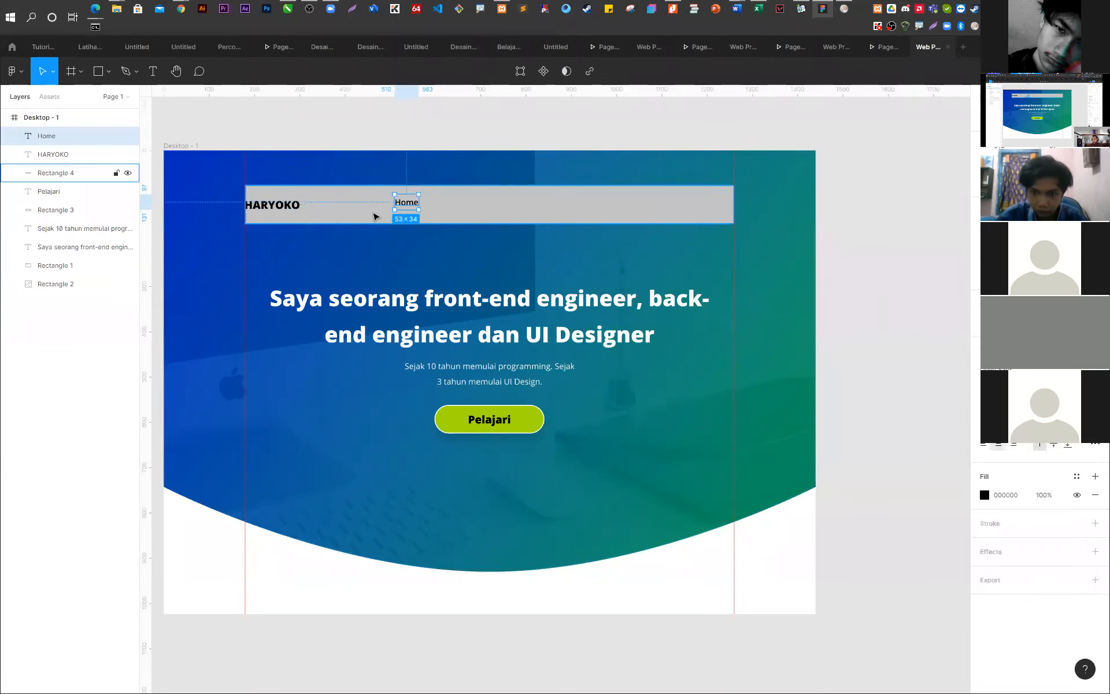
- Center the "Home" label vertically within the gray bar
scroll(407, 212, "up", 5)
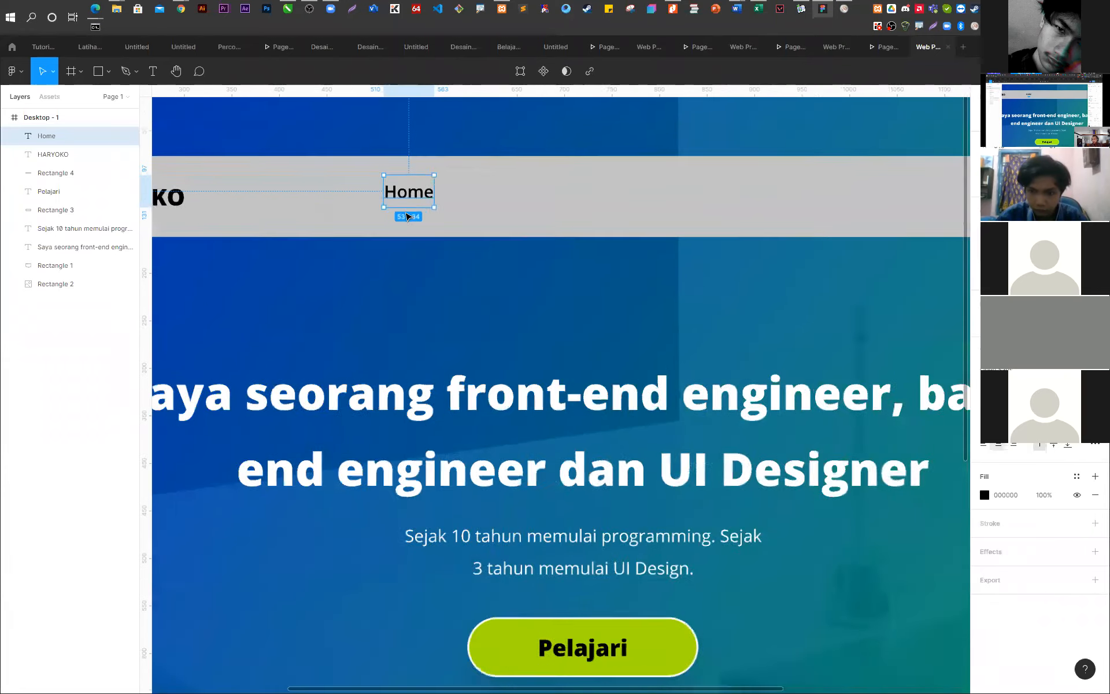
left_click(495, 213, "shift")
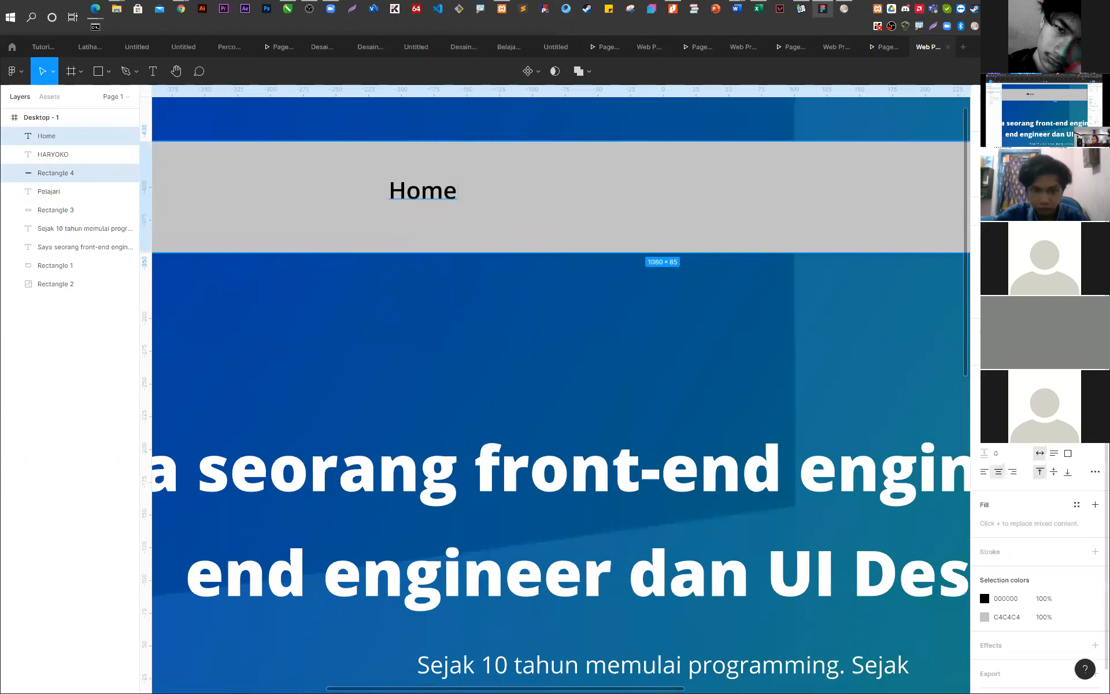
key("Escape")
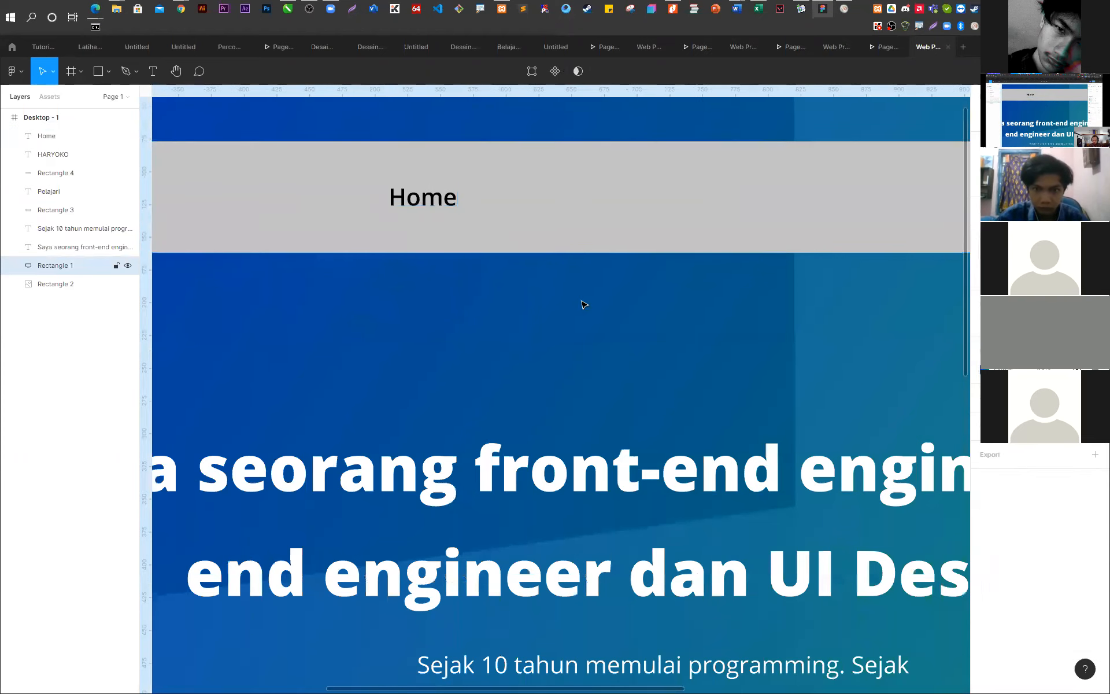
- Duplicate the "Home" label farther right in the gray bar and change the copy's text to "Profile"
scroll(584, 305, "down", 4)
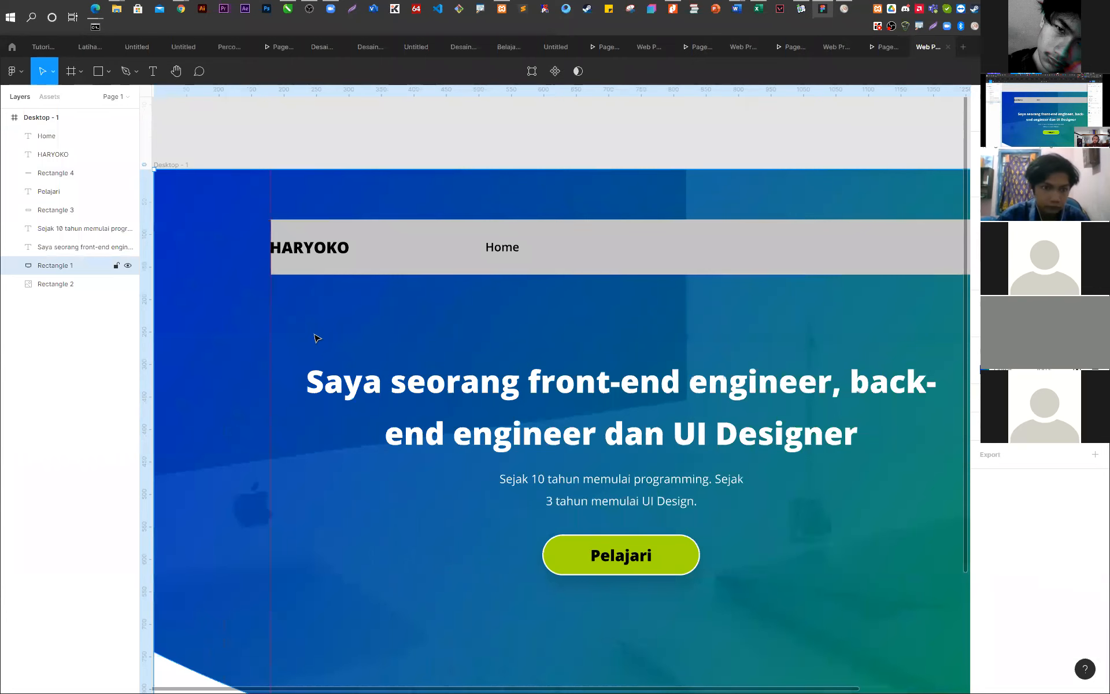
scroll(322, 328, "down", 2)
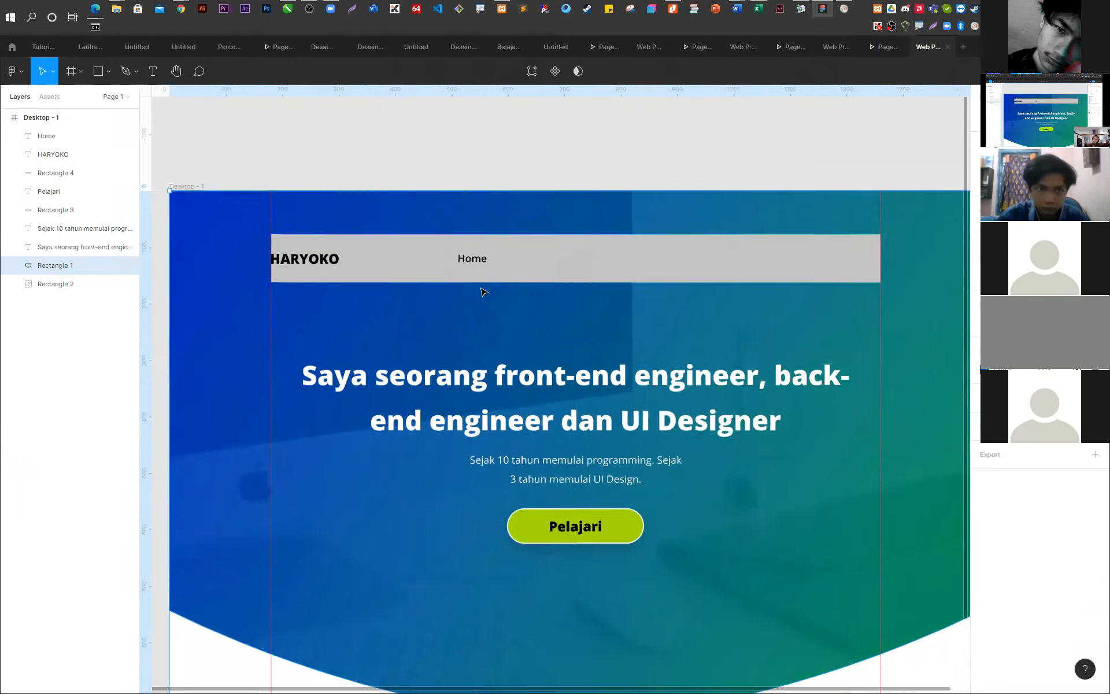
scroll(484, 292, "up", 1)
left_click(477, 263)
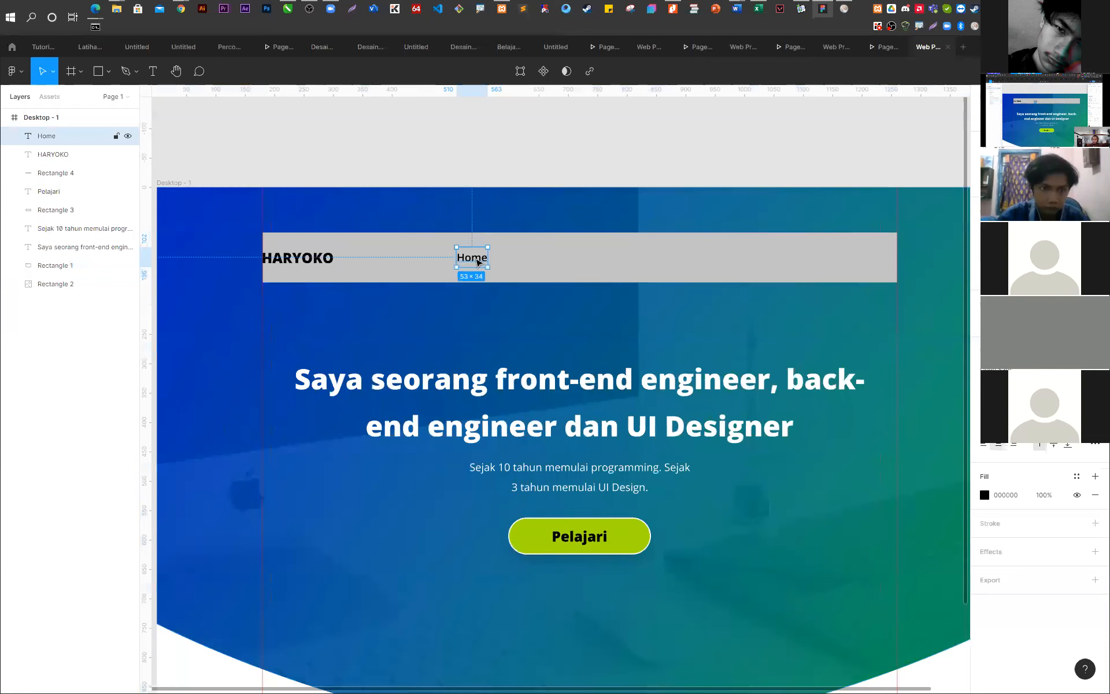
left_click_drag(478, 263, 547, 266)
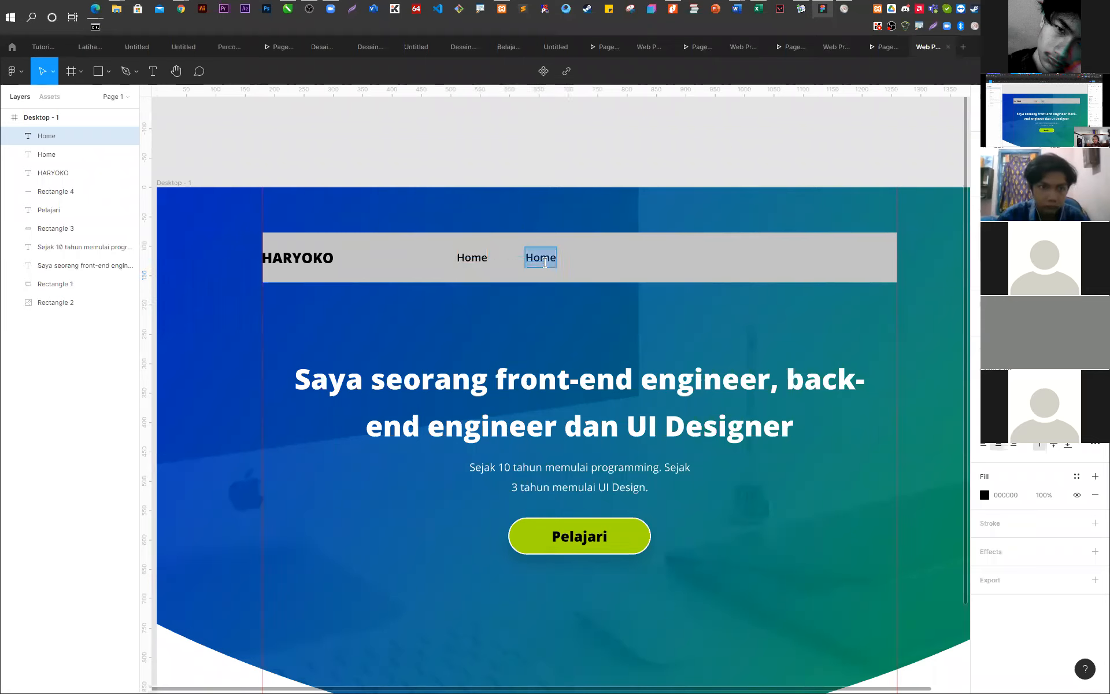
type("P")
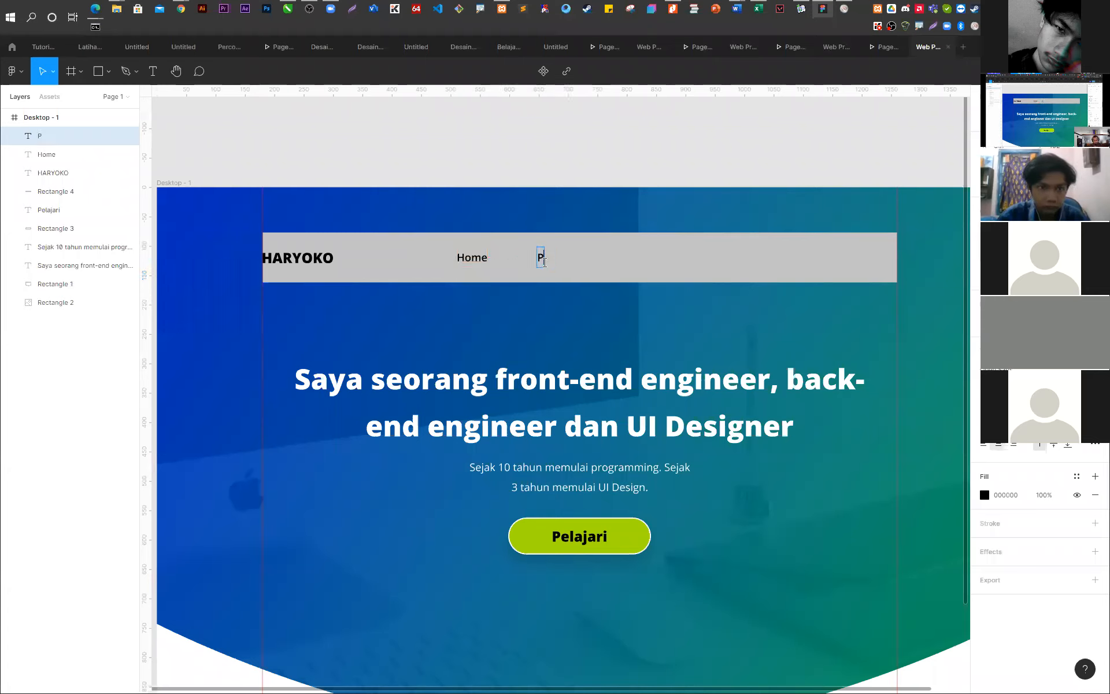
type("rofile")
key("Escape")
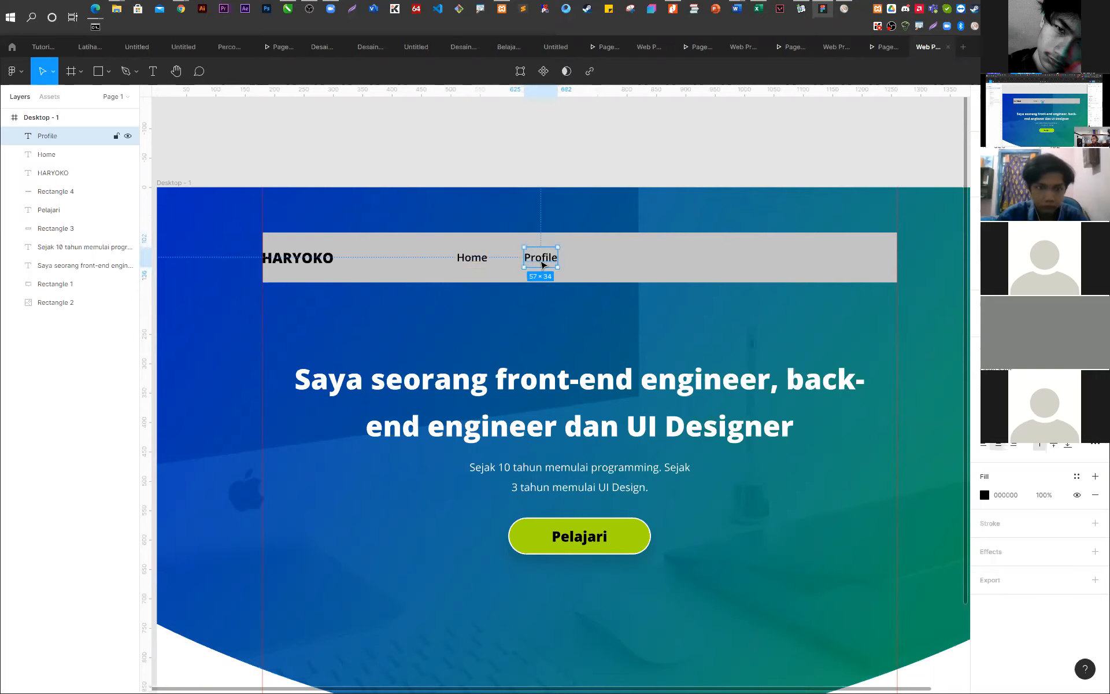
- Duplicate the "Profile" label to its right and change the copy's text to "Skills"
scroll(549, 267, "up", 3)
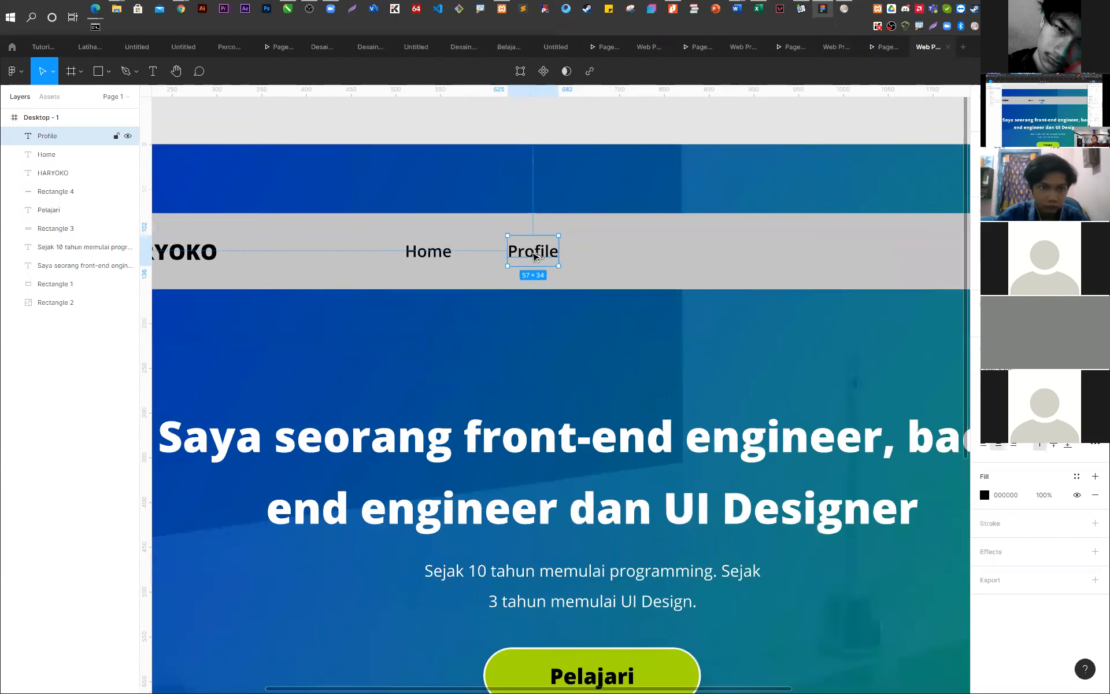
left_click_drag(547, 255, 643, 253)
double_click(640, 251)
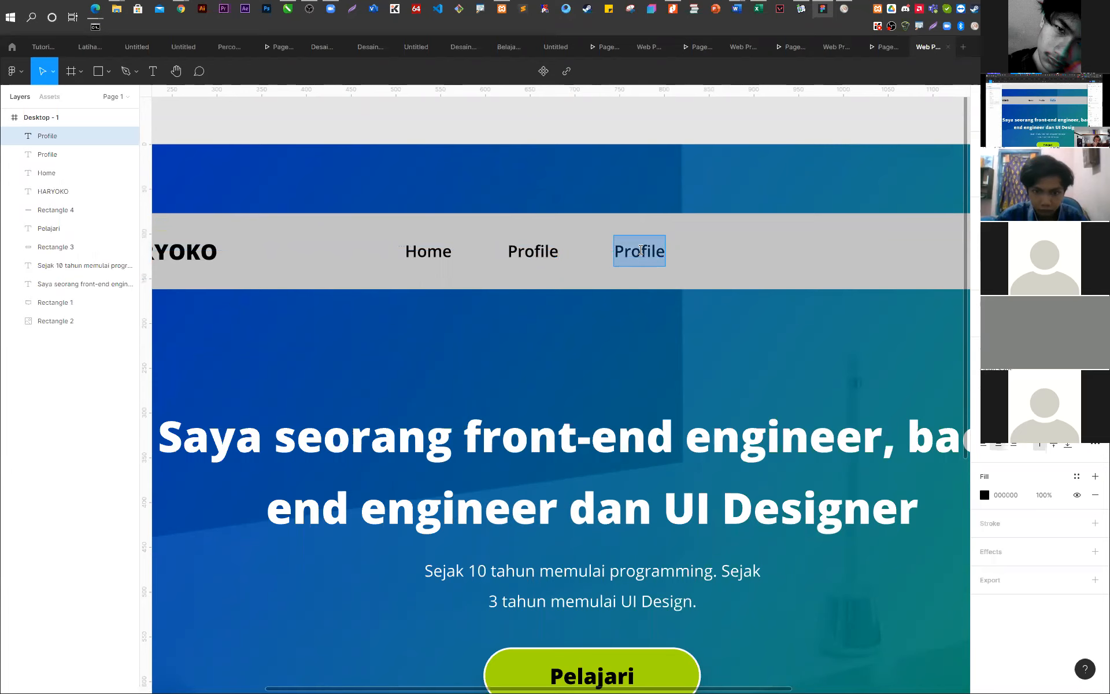
type("S")
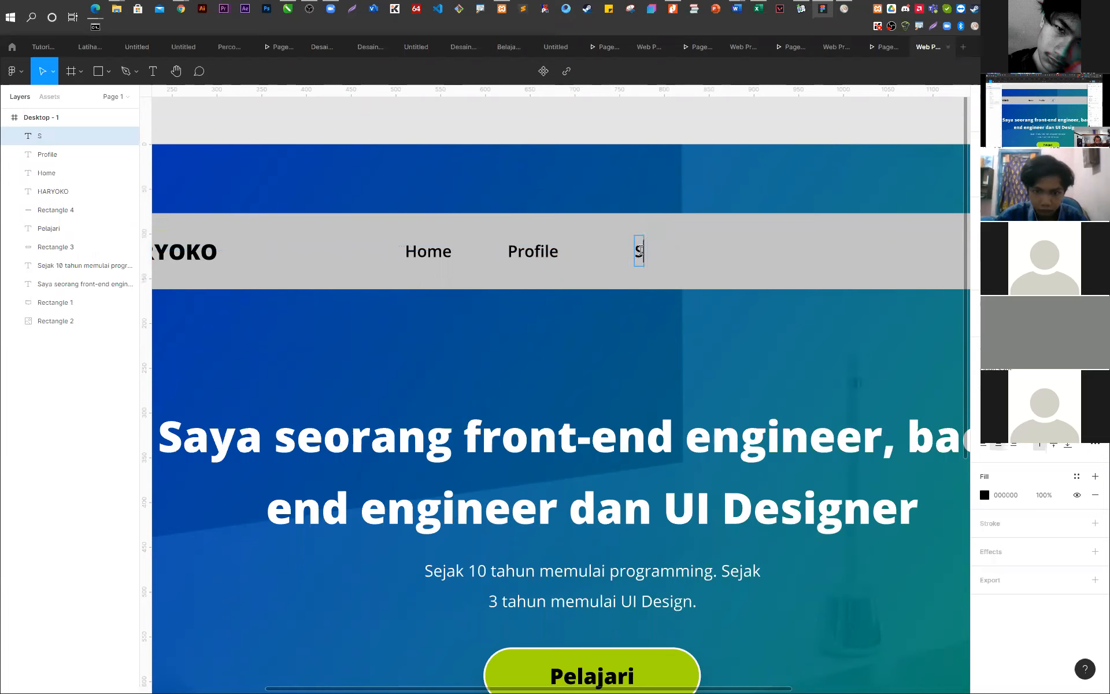
type("kills")
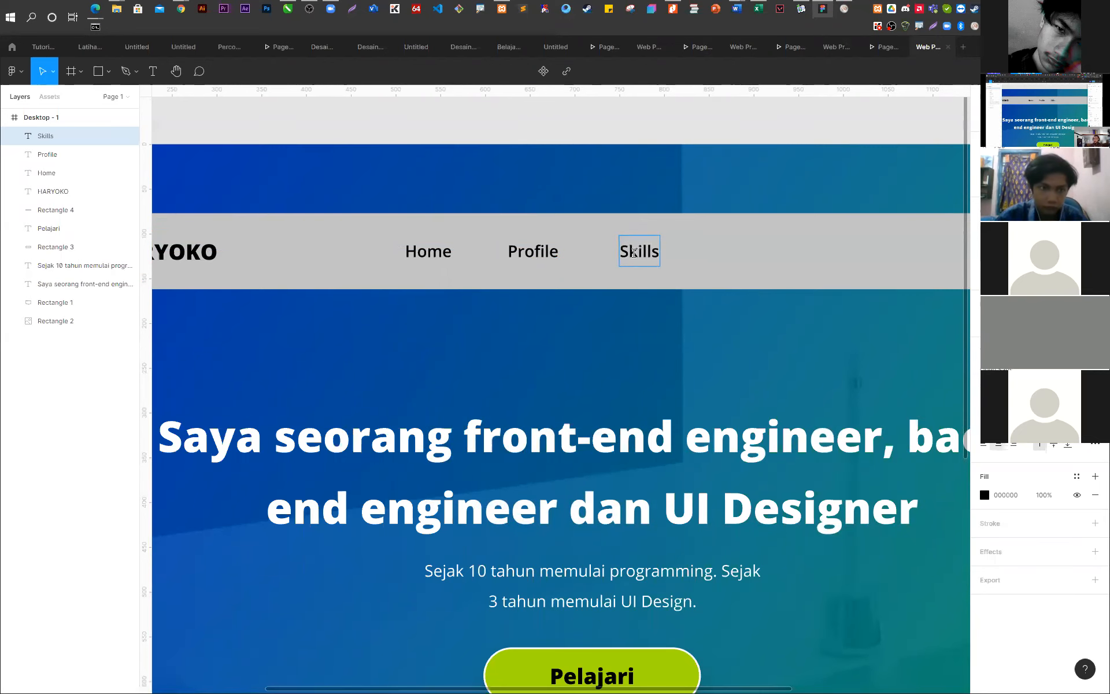
key("Escape")
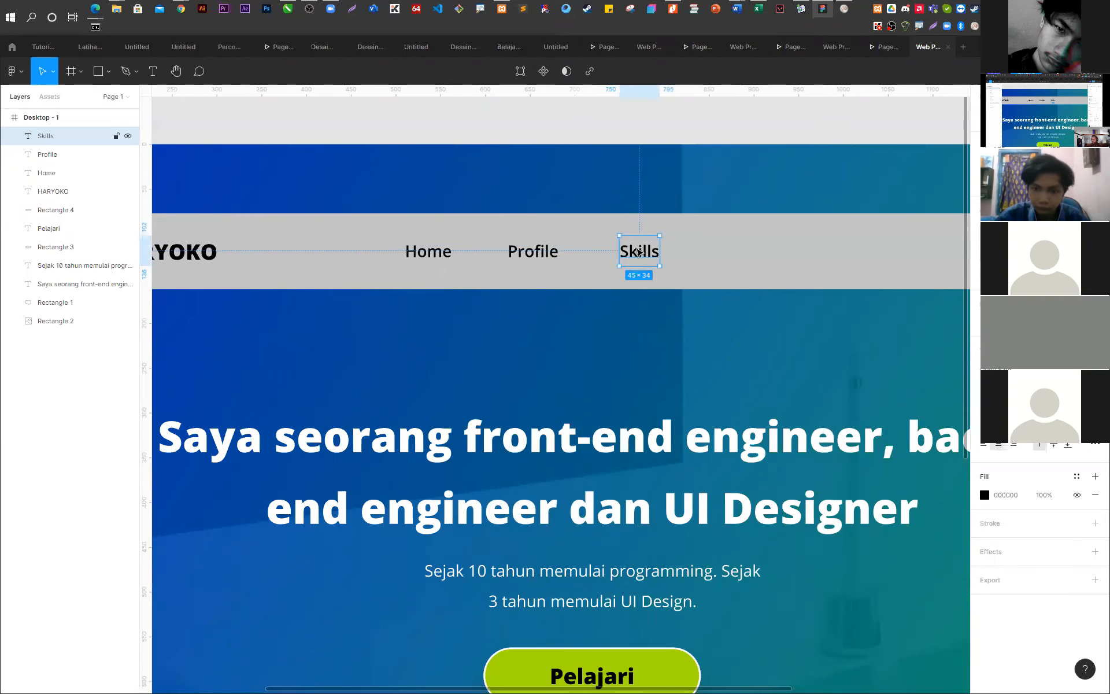
- Add a copy of the "Skills" label to its right with the text "Projects"
left_click_drag(639, 249, 730, 249)
double_click(730, 249)
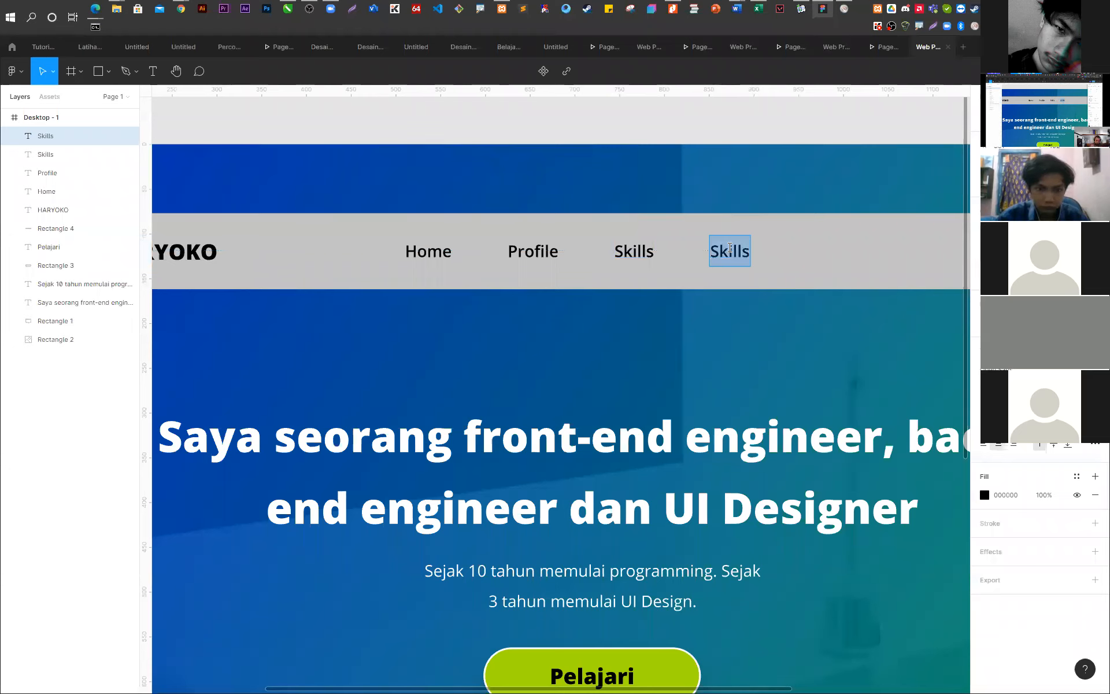
type("Pro")
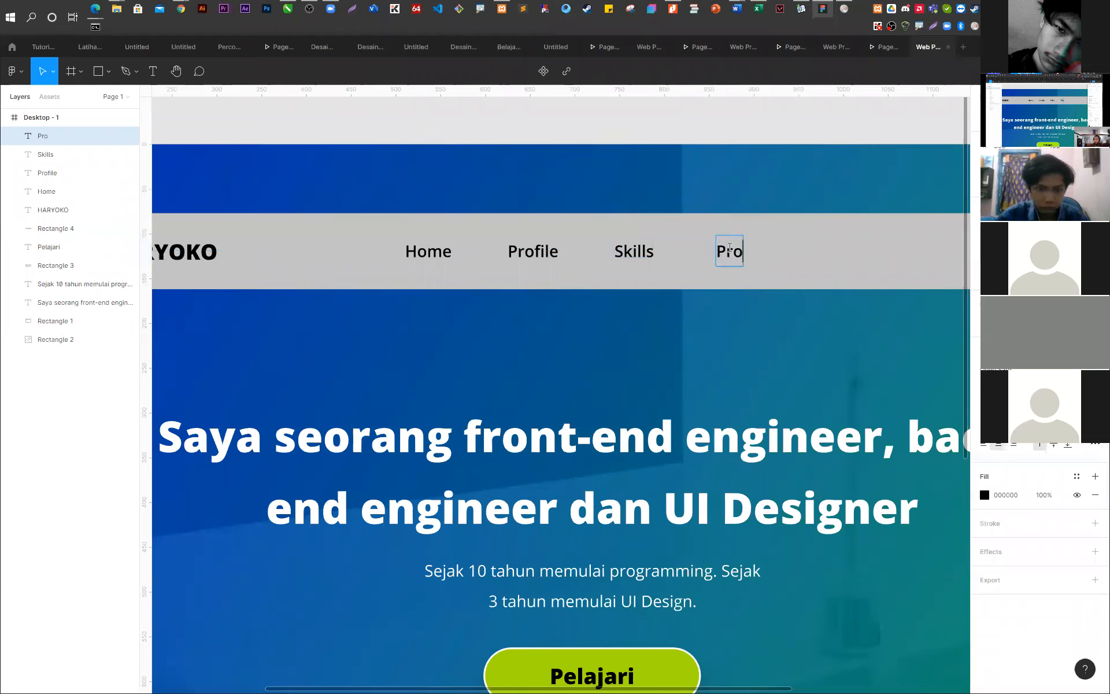
type("jects")
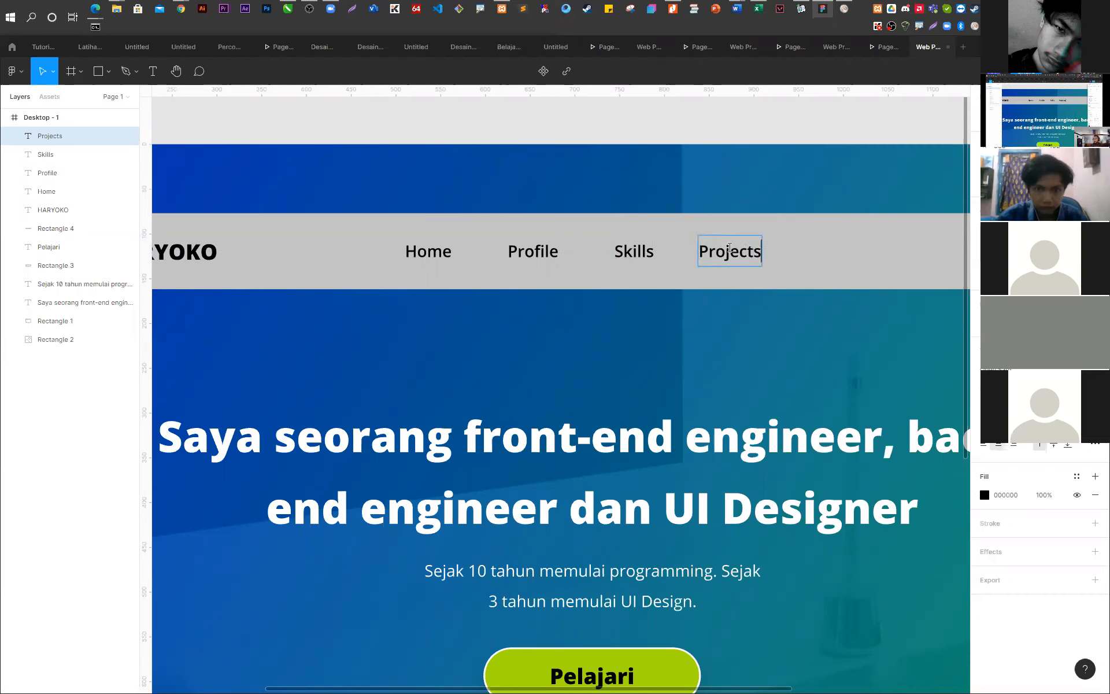
key("Escape")
- Duplicate the "Projects" label to its right and change the copy's text to "Contact"
left_click_drag(737, 257, 865, 256)
double_click(864, 252)
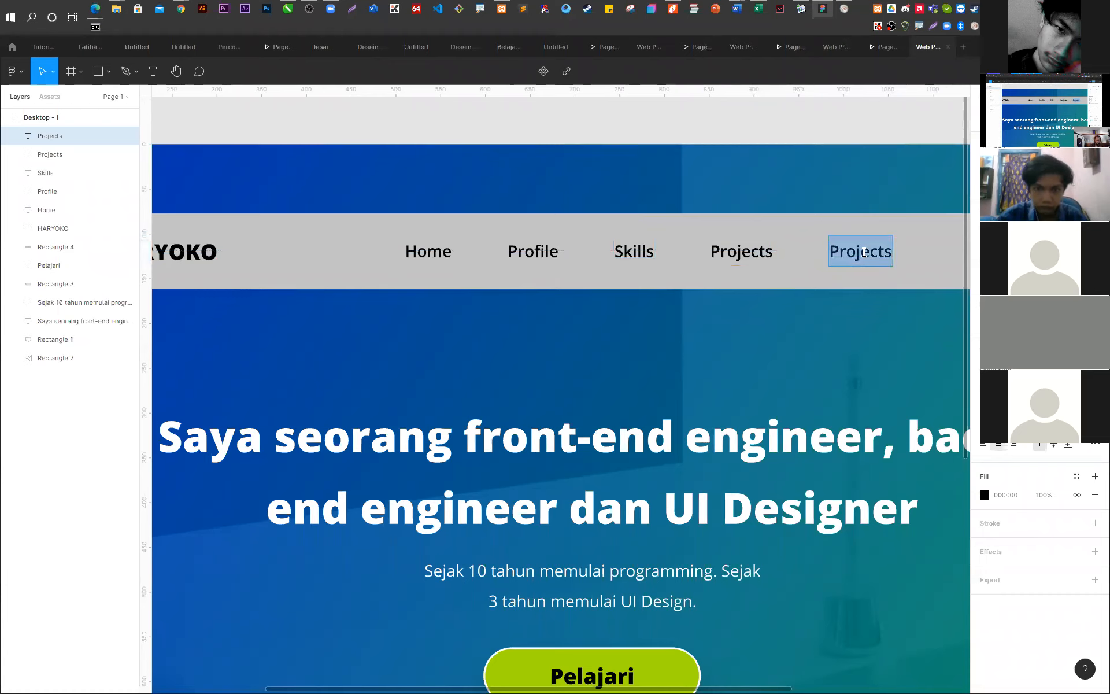
type("Contact")
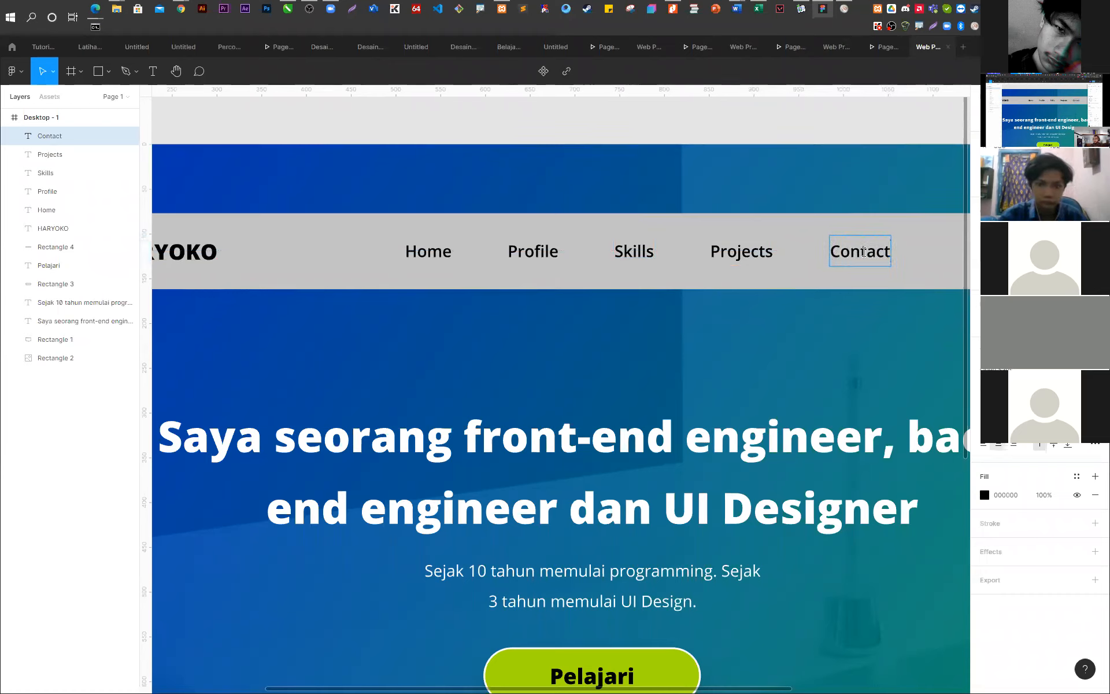
key("Escape")
left_click_drag(865, 256, 866, 256)
- Group the five menu labels Home, Profile, Skills, Projects and Contact
scroll(517, 345, "down", 1)
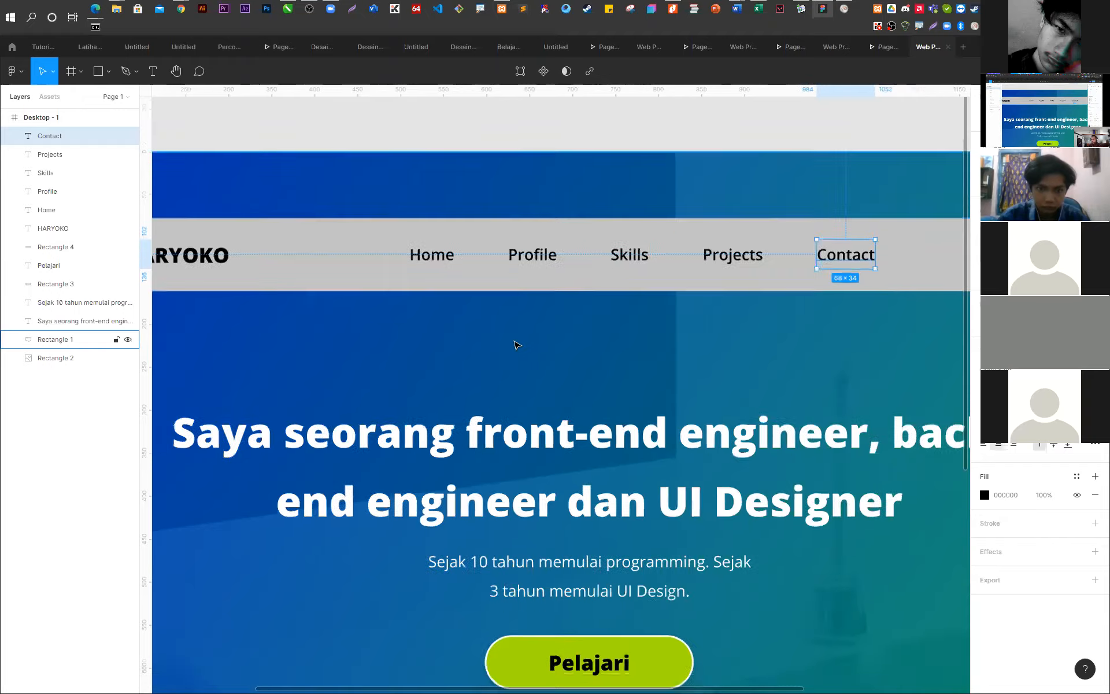
scroll(516, 346, "down", 3)
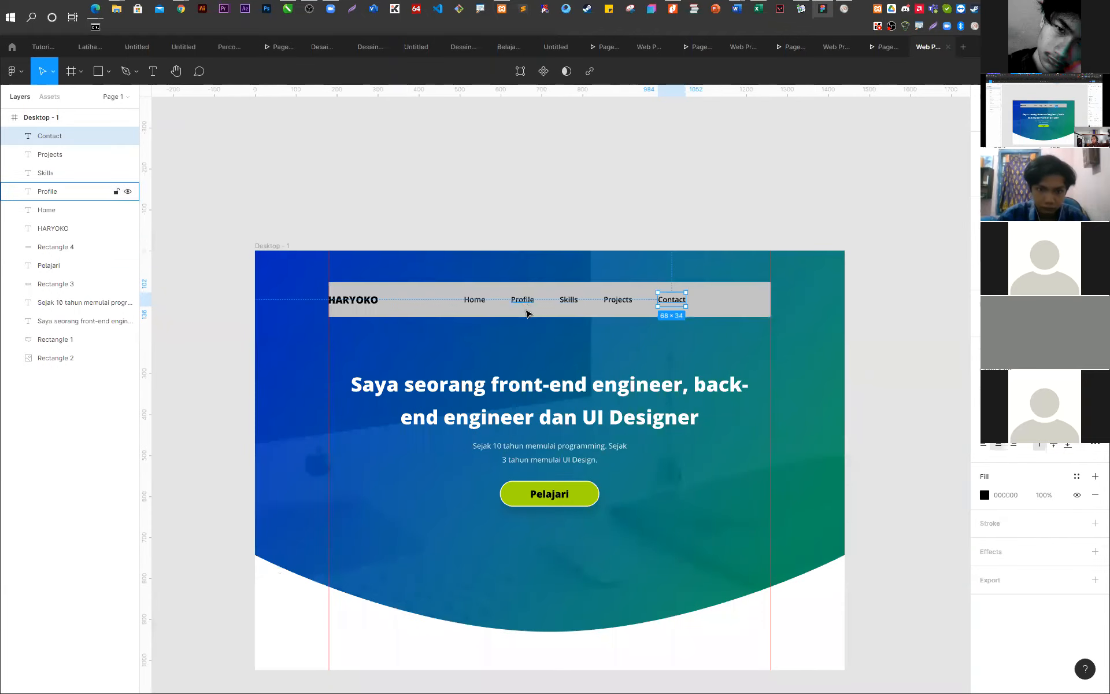
scroll(526, 322, "up", 2)
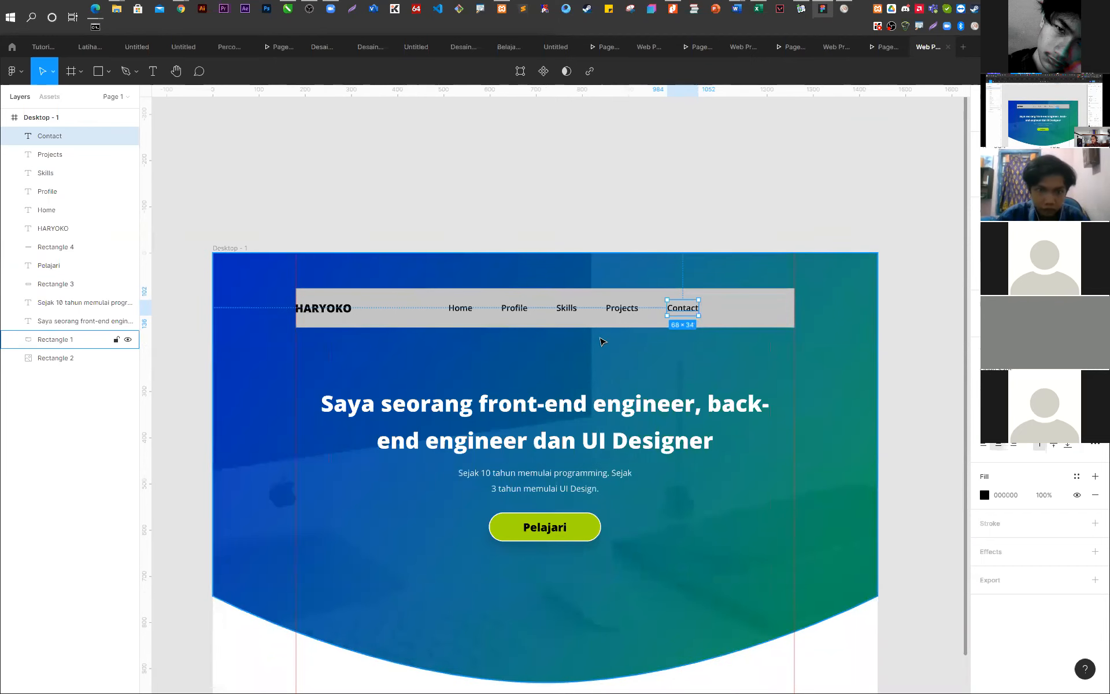
scroll(607, 361, "up", 2)
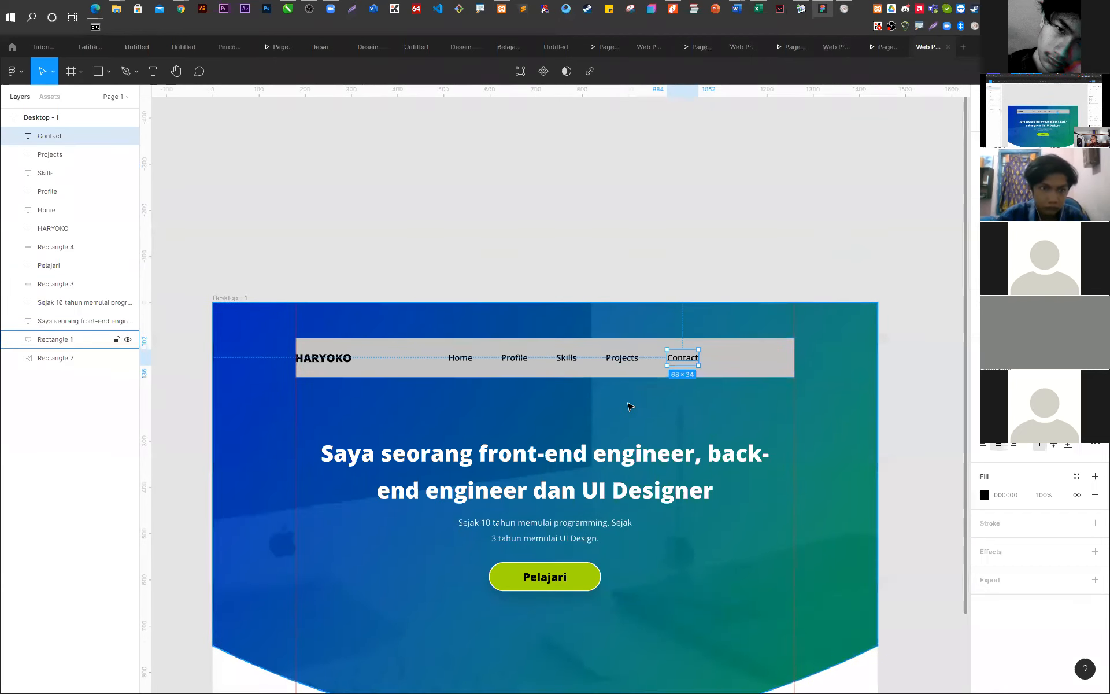
scroll(630, 405, "up", 2)
left_click(642, 339)
left_click(691, 335)
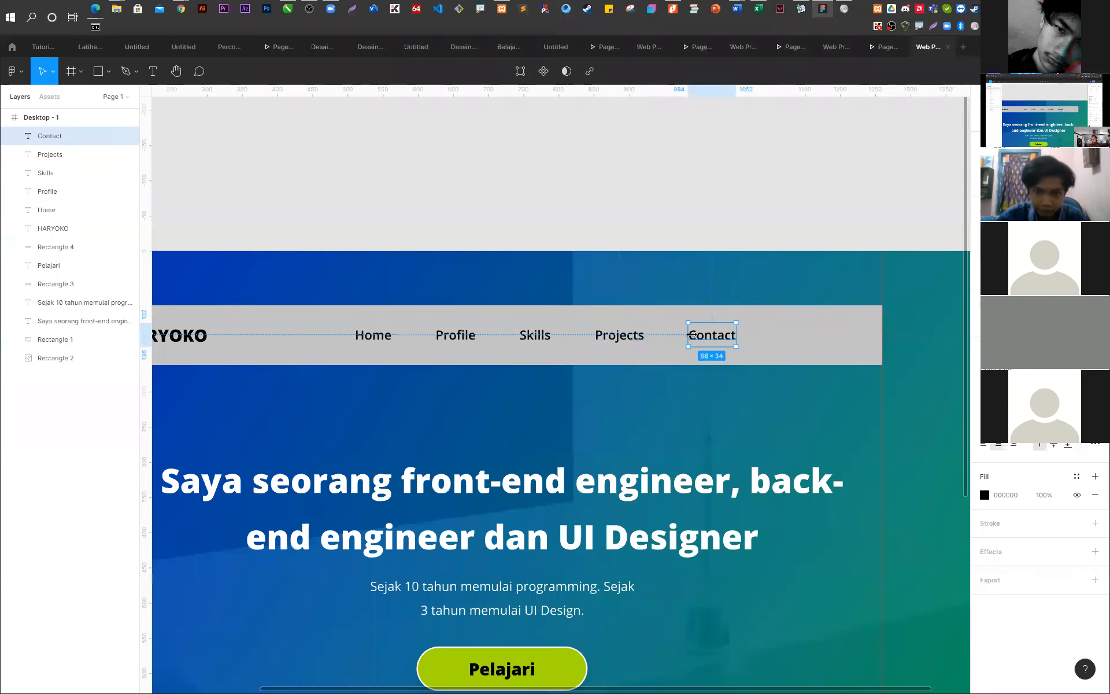
left_click(380, 343)
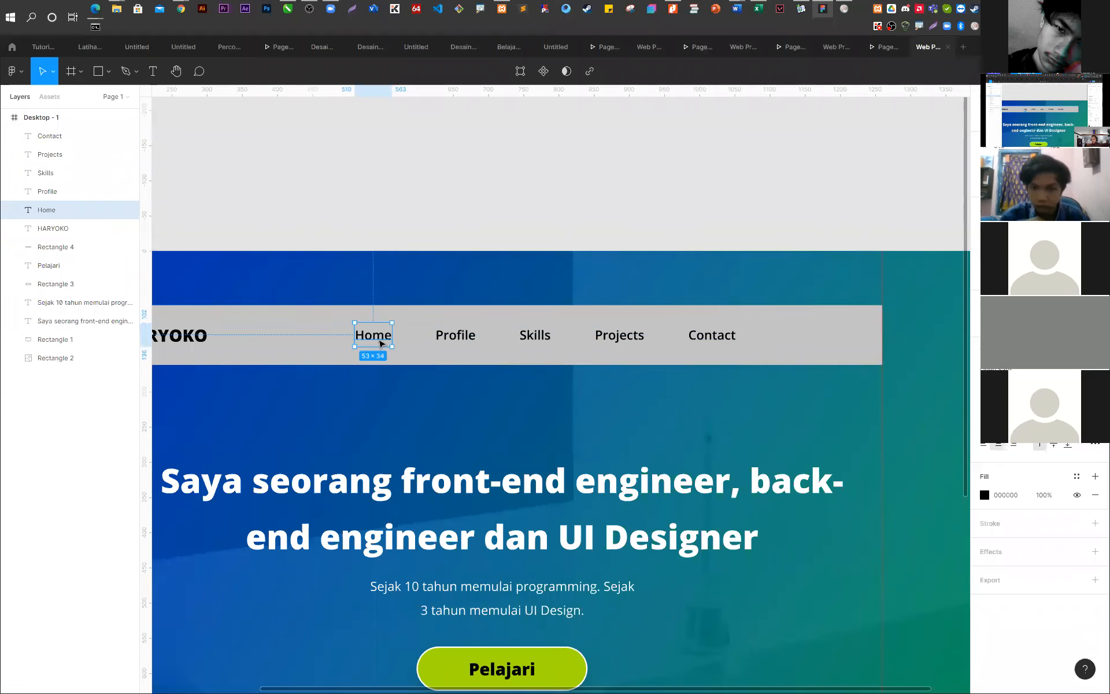
left_click(472, 344, "shift")
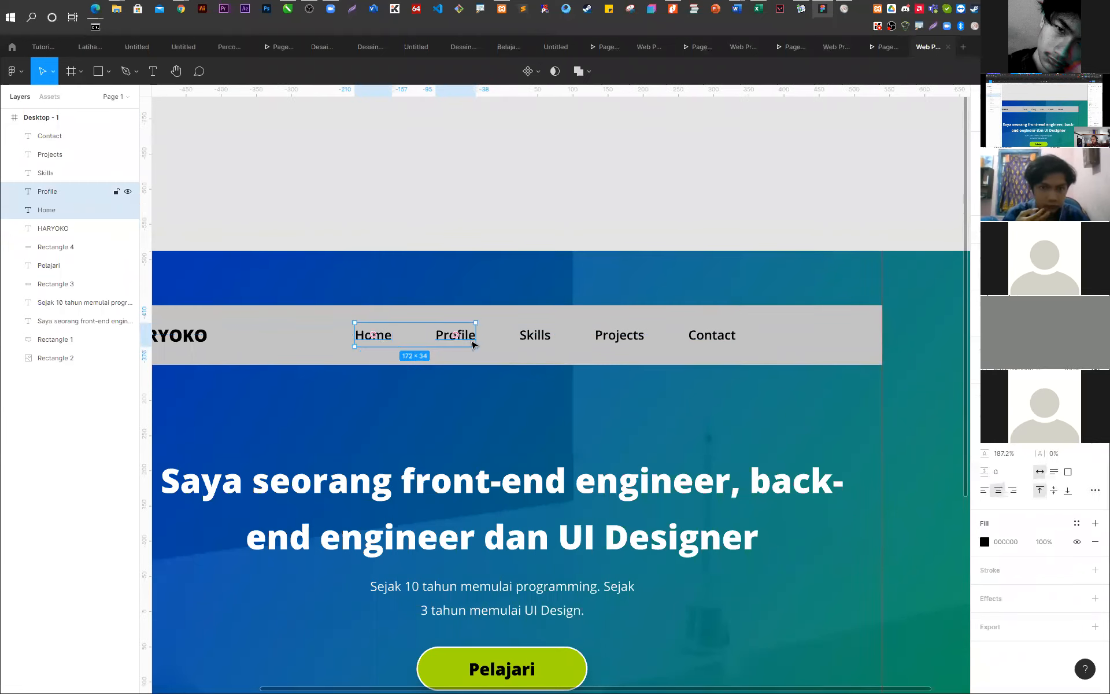
left_click(539, 339, "shift")
left_click(620, 339, "shift")
left_click(716, 339, "shift")
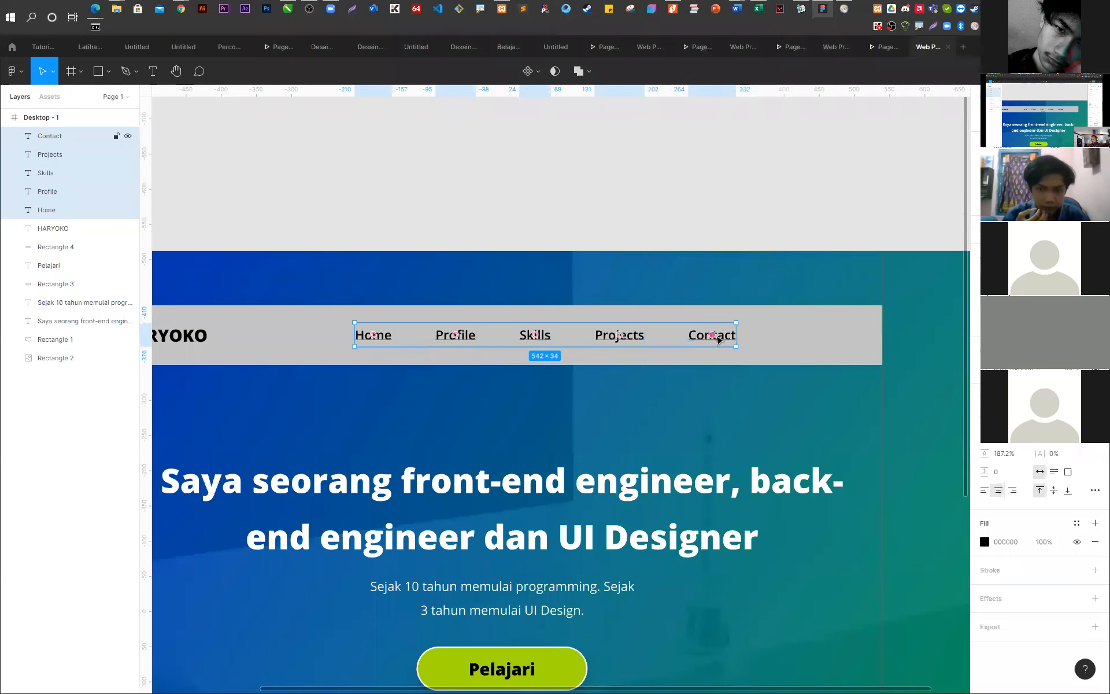
right_click(718, 339)
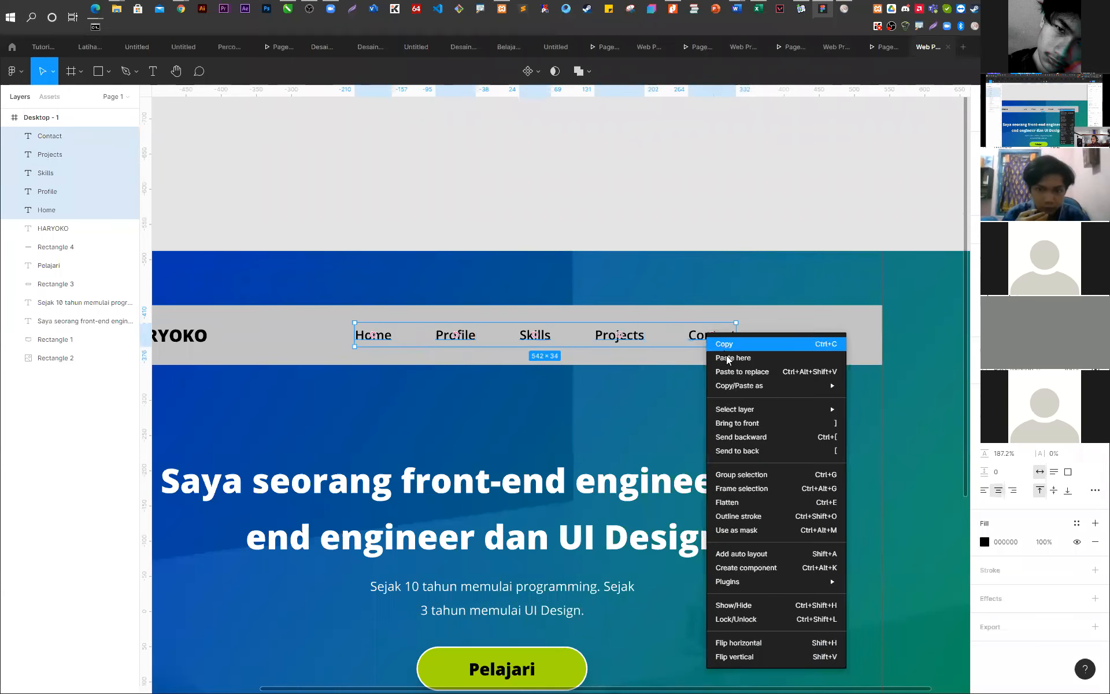
left_click(742, 474)
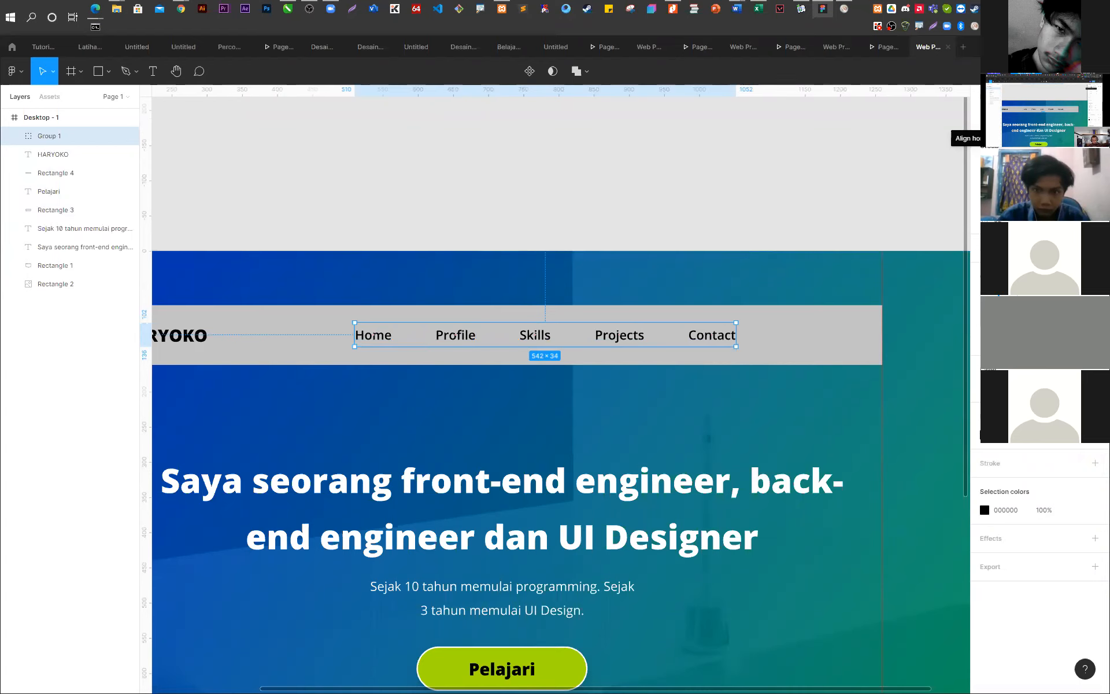
- Center the menu label group horizontally on the Desktop - 1 frame
left_click(1004, 120)
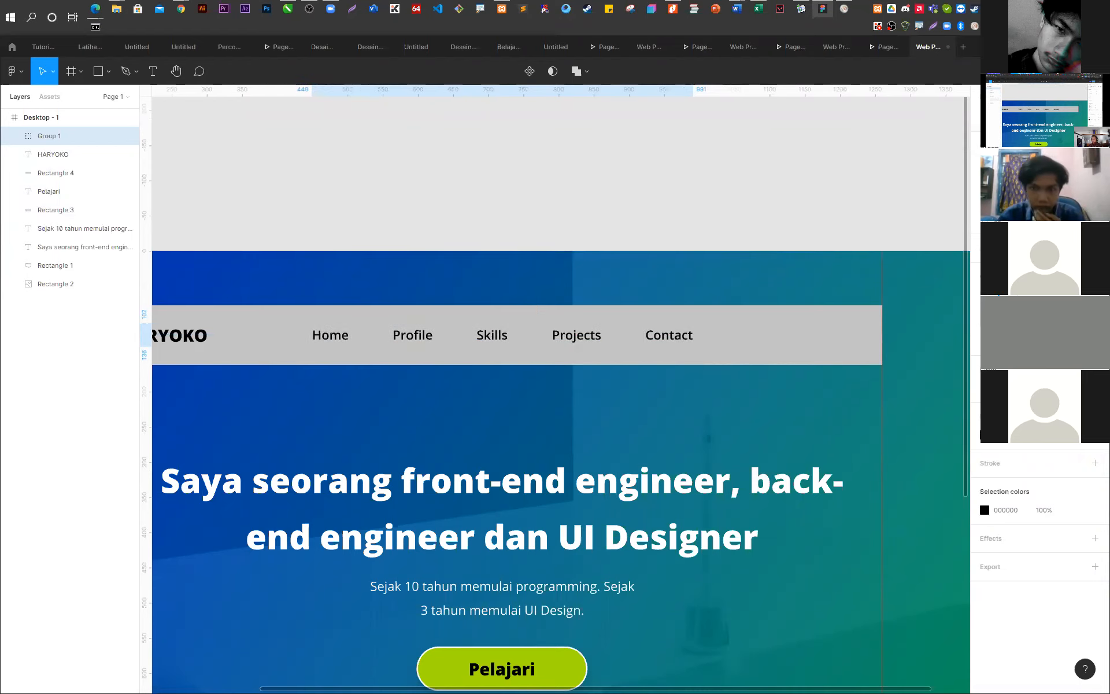
left_click(614, 189)
scroll(486, 380, "down", 3)
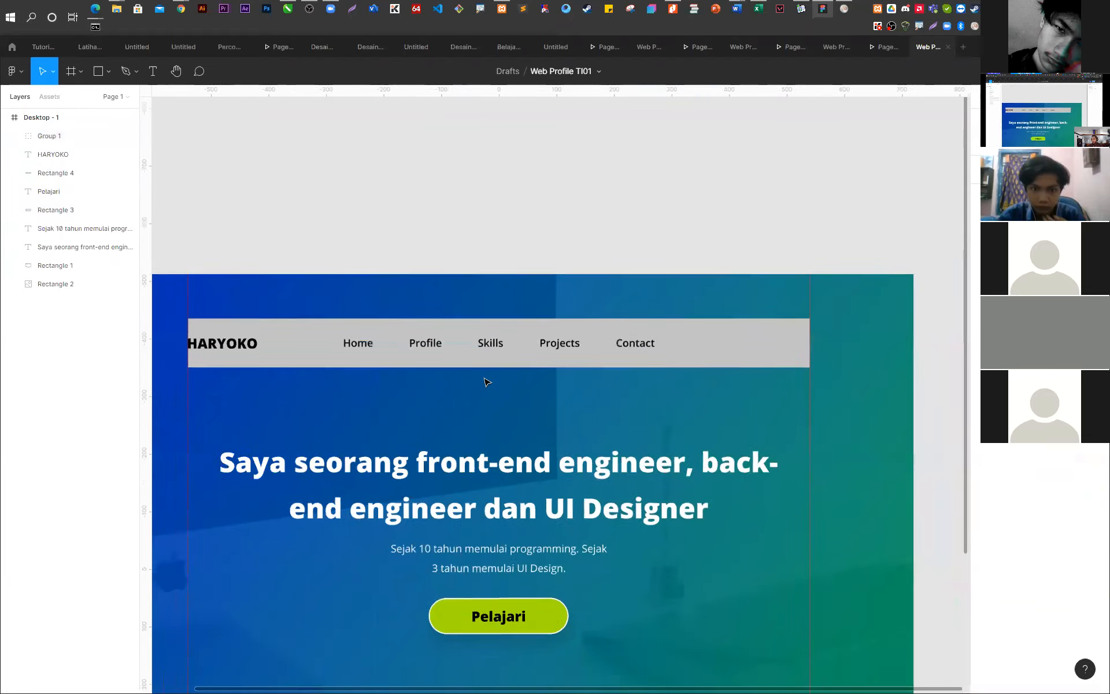
- Ungroup the centered menu labels back into separate text layers and clear the selection
scroll(476, 371, "up", 3)
left_click(459, 341)
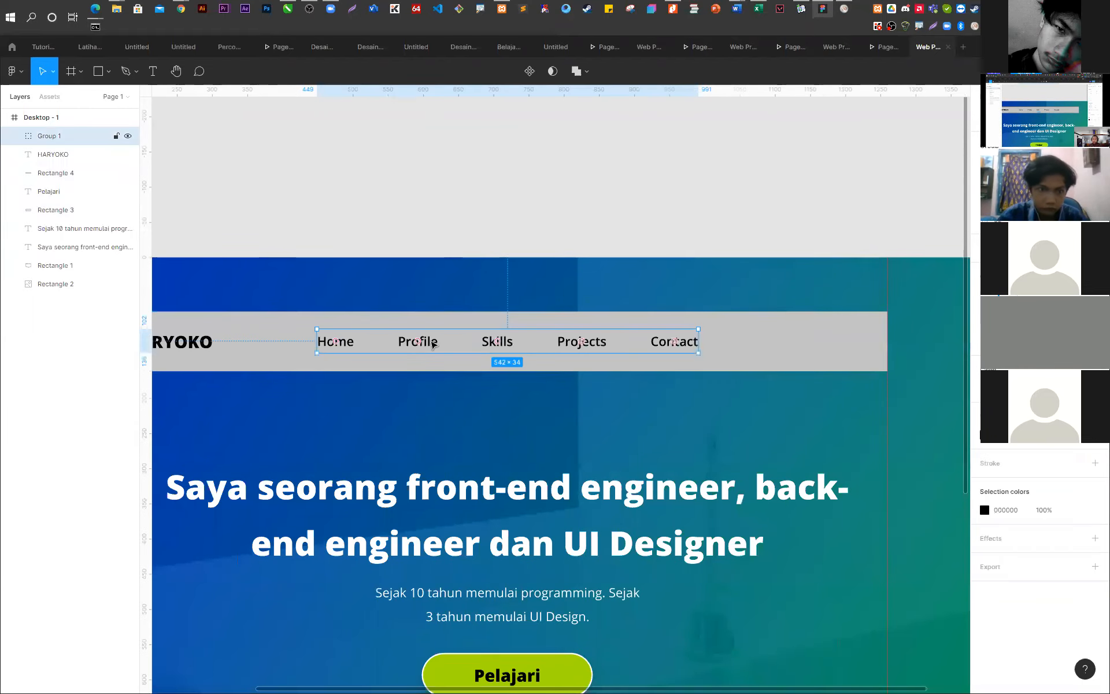
right_click(432, 345)
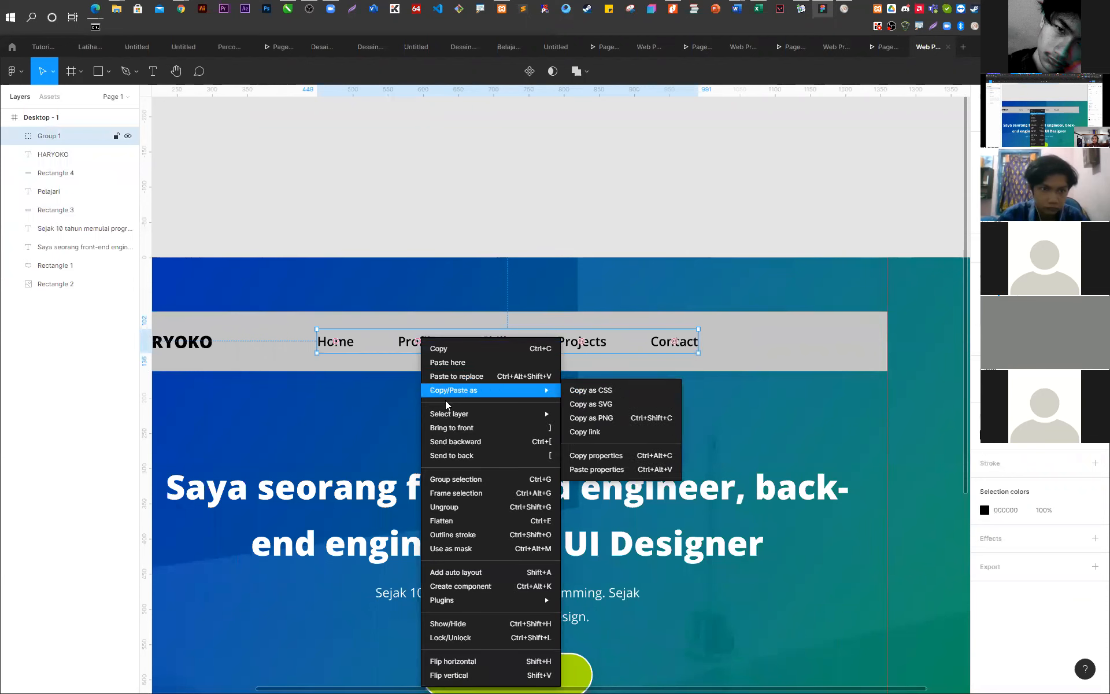
left_click(467, 512)
left_click(484, 178)
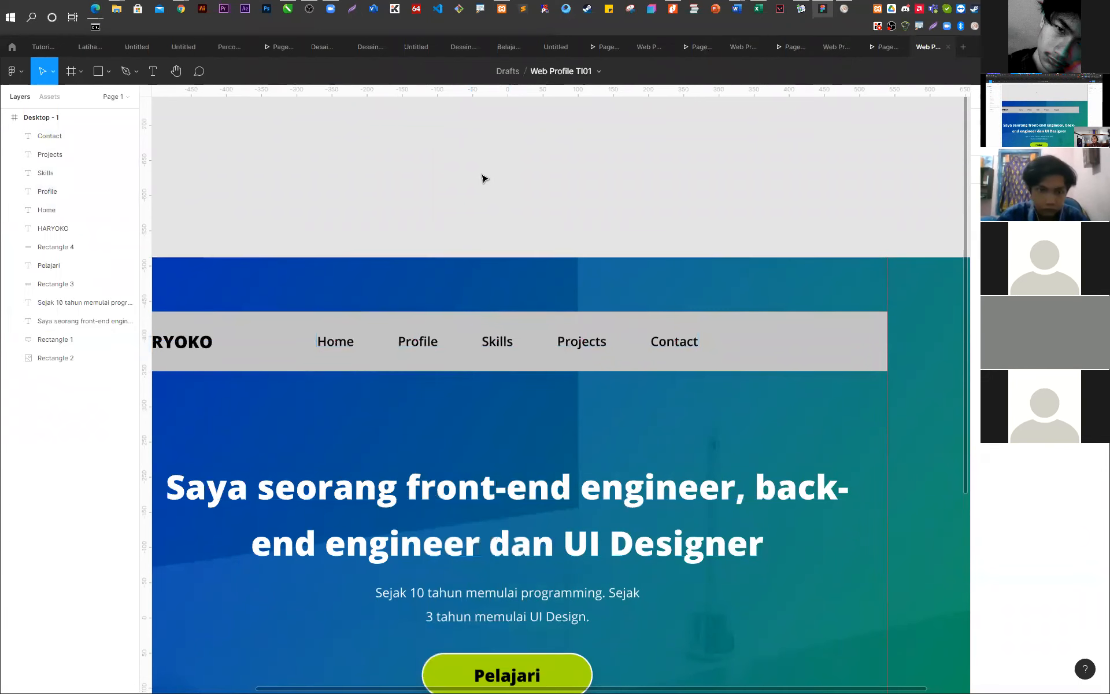
- Duplicate the green "Pelajari" button with its label onto the right end of the gray navigation bar and bring the copy to the front
scroll(483, 179, "down", 5)
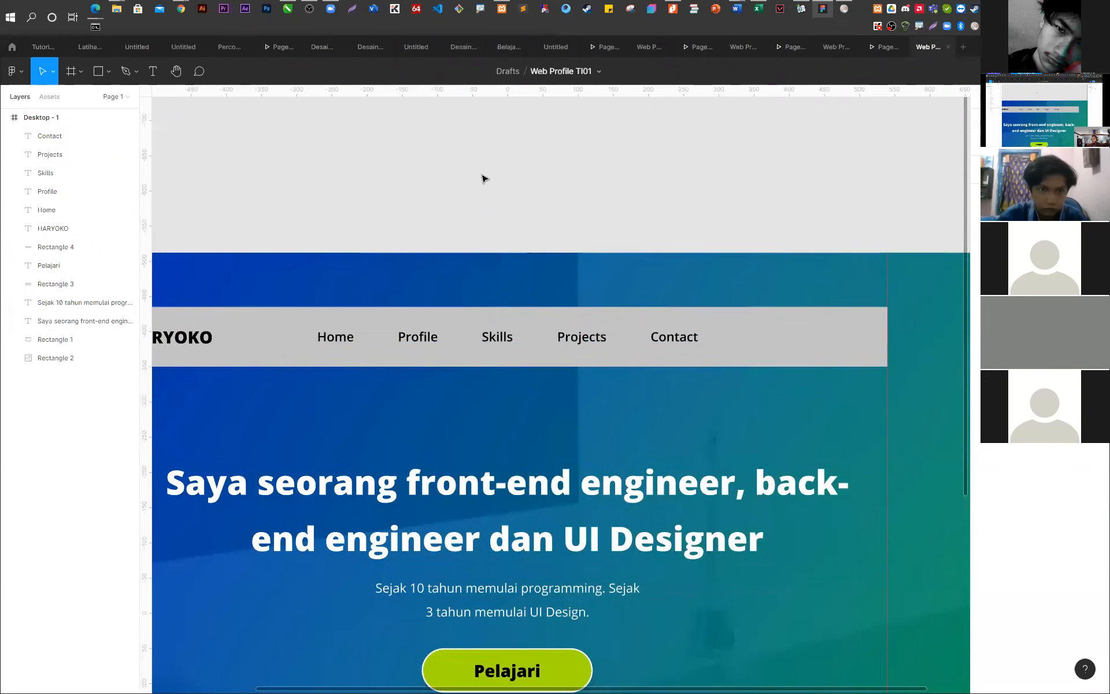
scroll(483, 179, "up", 3)
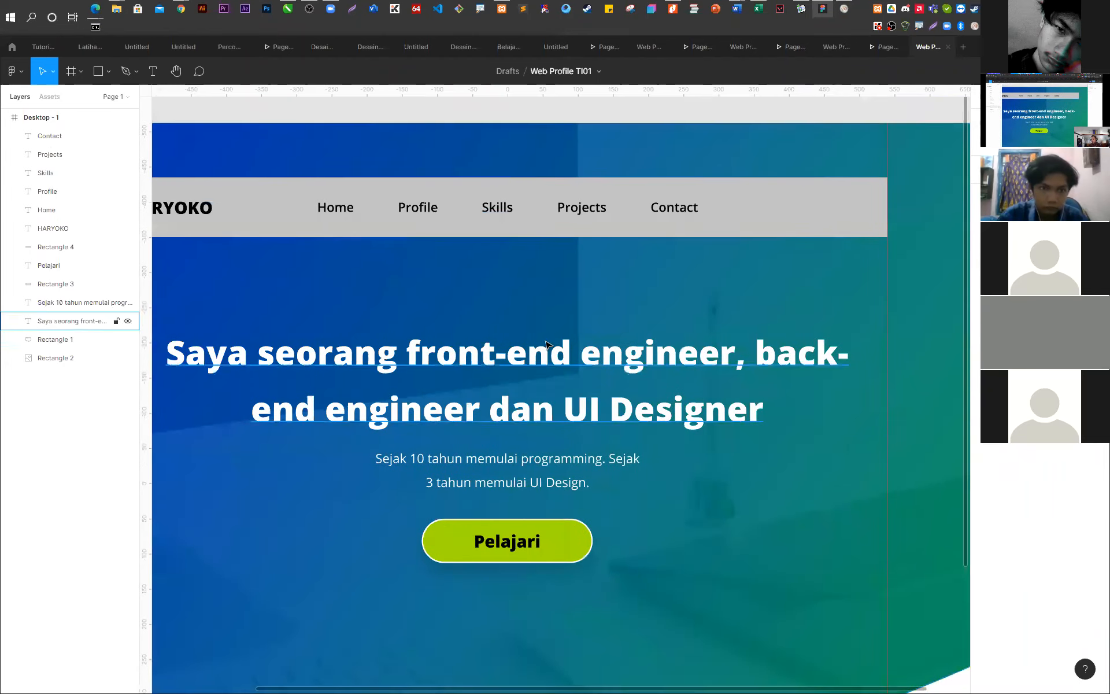
scroll(602, 265, "down", 5)
scroll(580, 341, "up", 2)
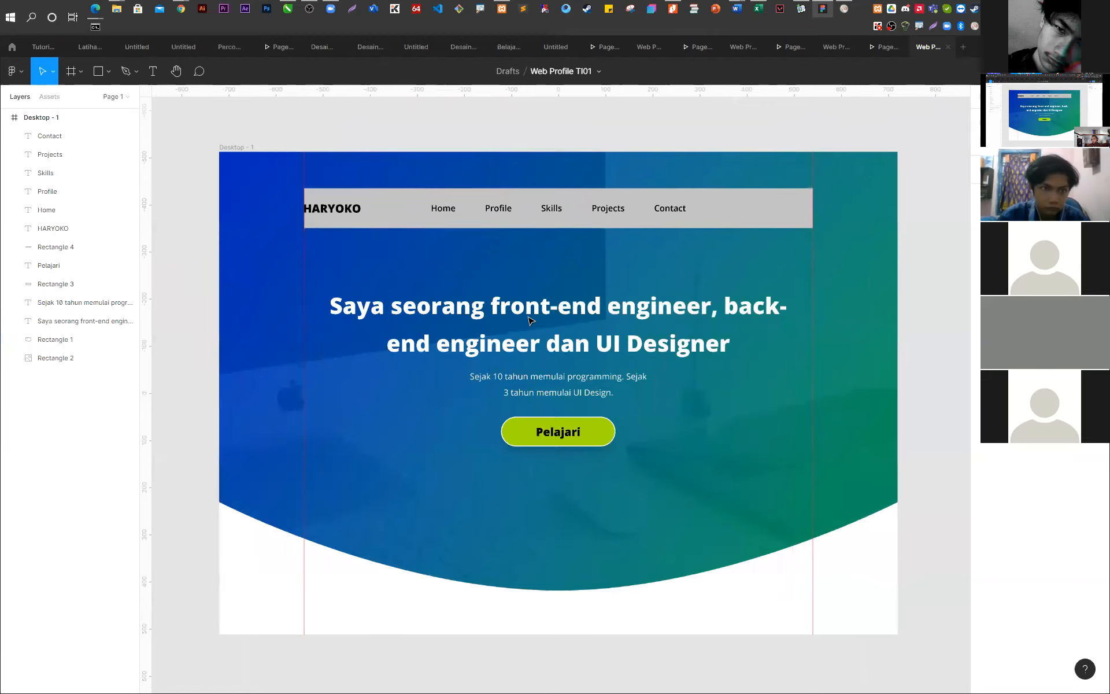
left_click(593, 449)
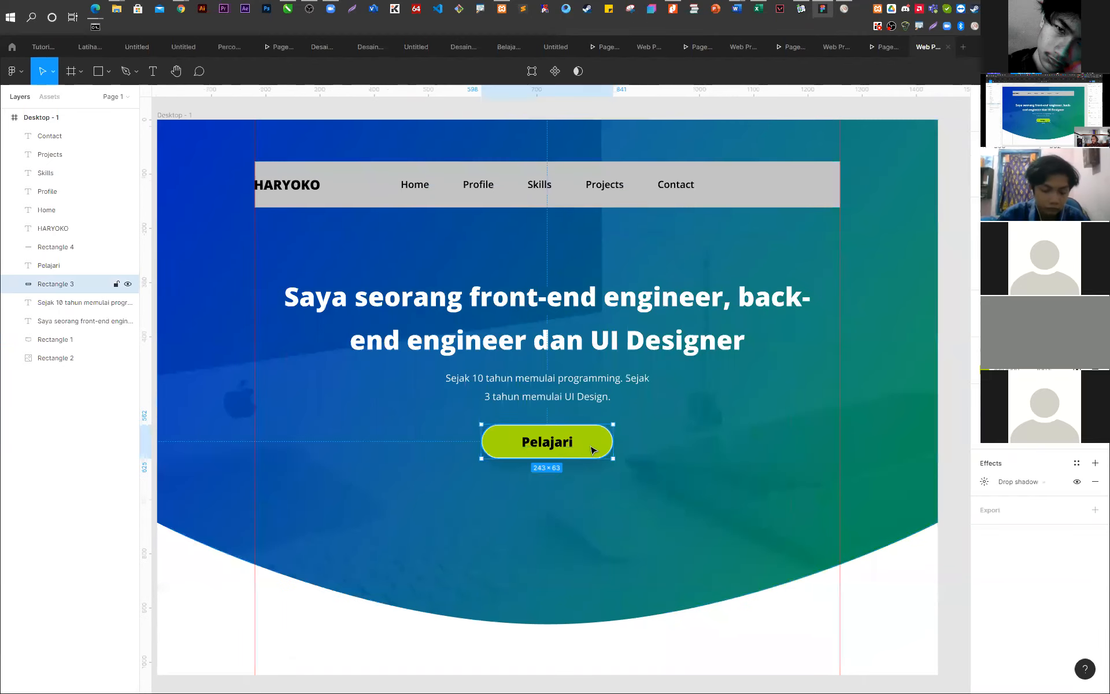
left_click(557, 446, "shift")
left_click_drag(557, 446, 788, 186)
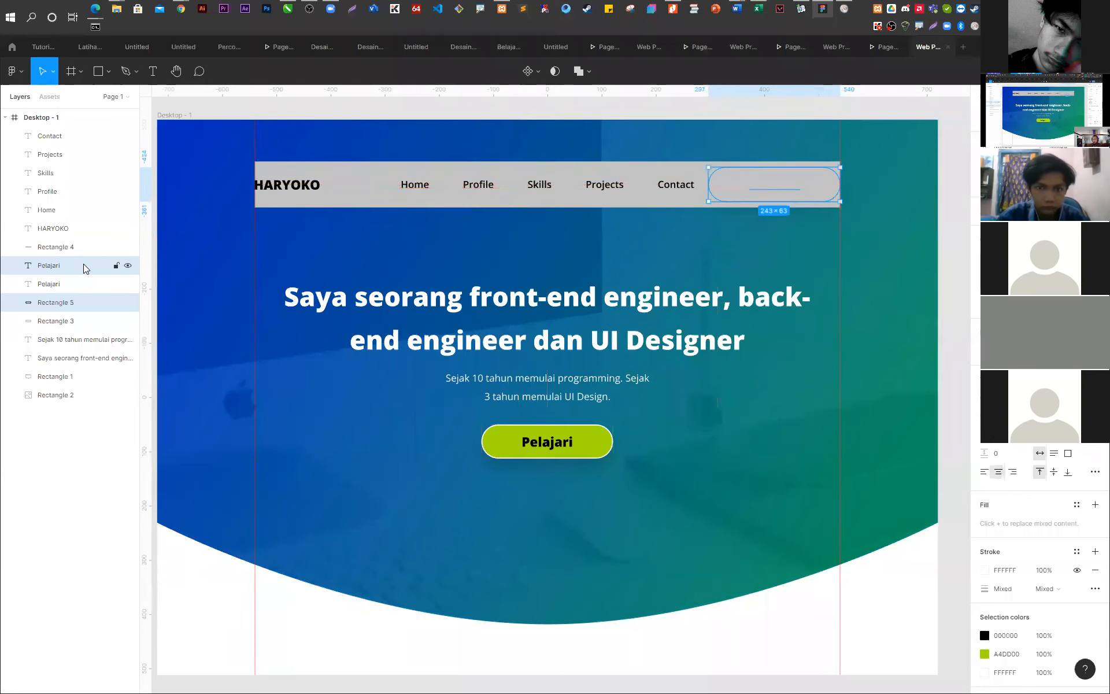
key("]")
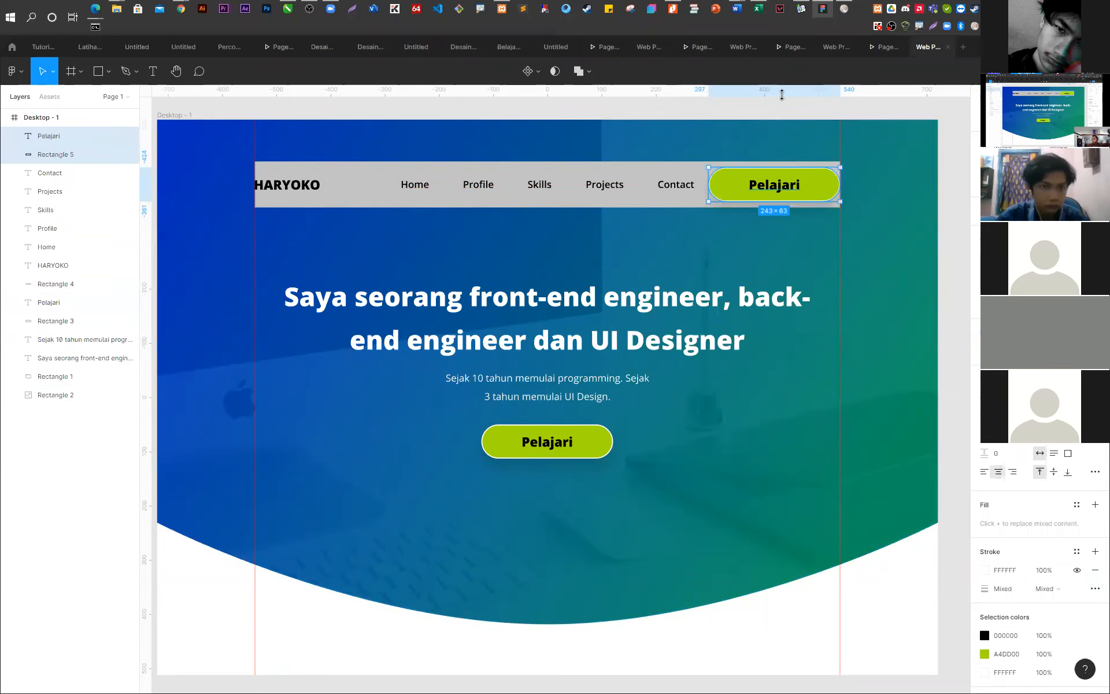
- Change the copied button's label to "Contact" and reduce its font size
left_click(865, 142)
left_click(789, 175)
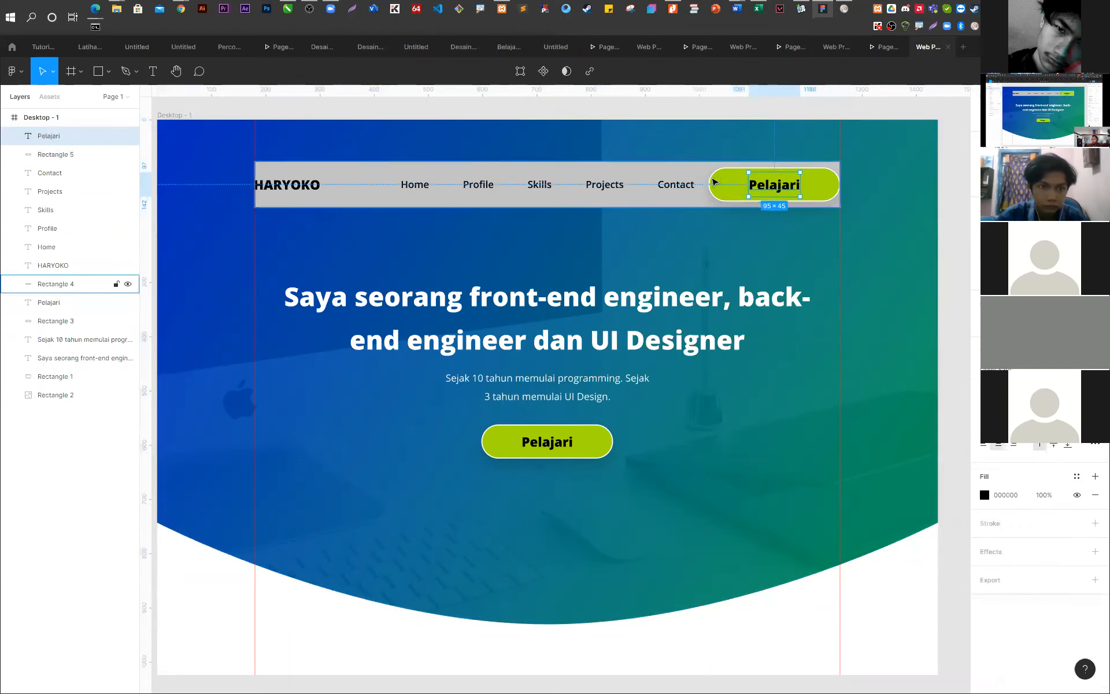
scroll(885, 186, "up", 3, "ctrl")
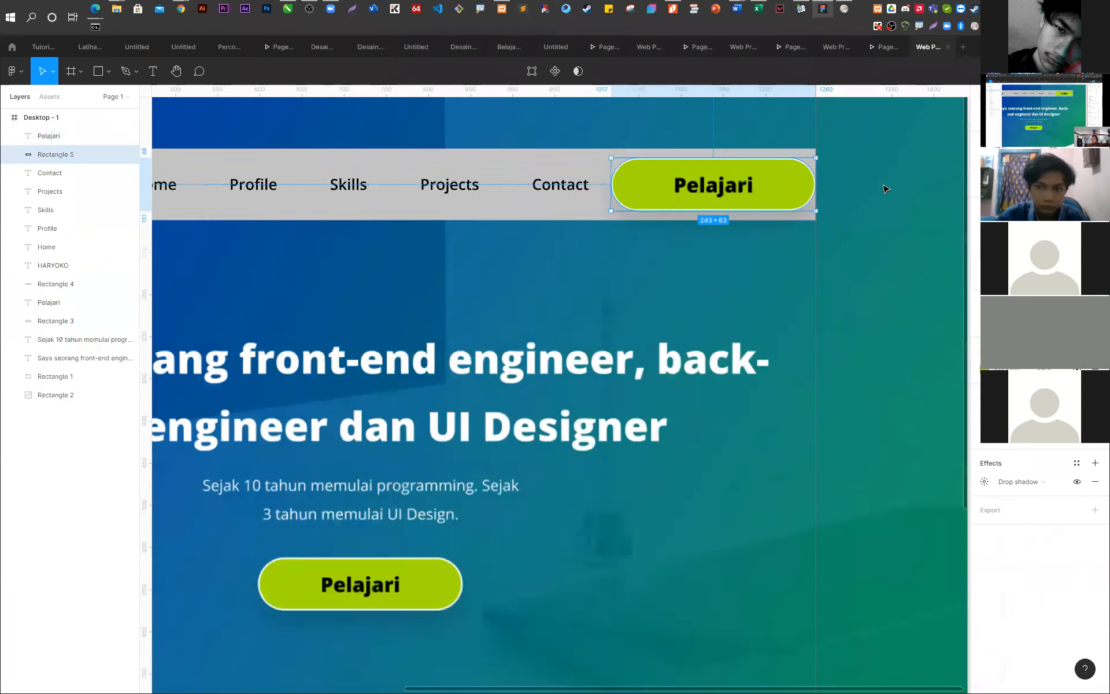
double_click(725, 180)
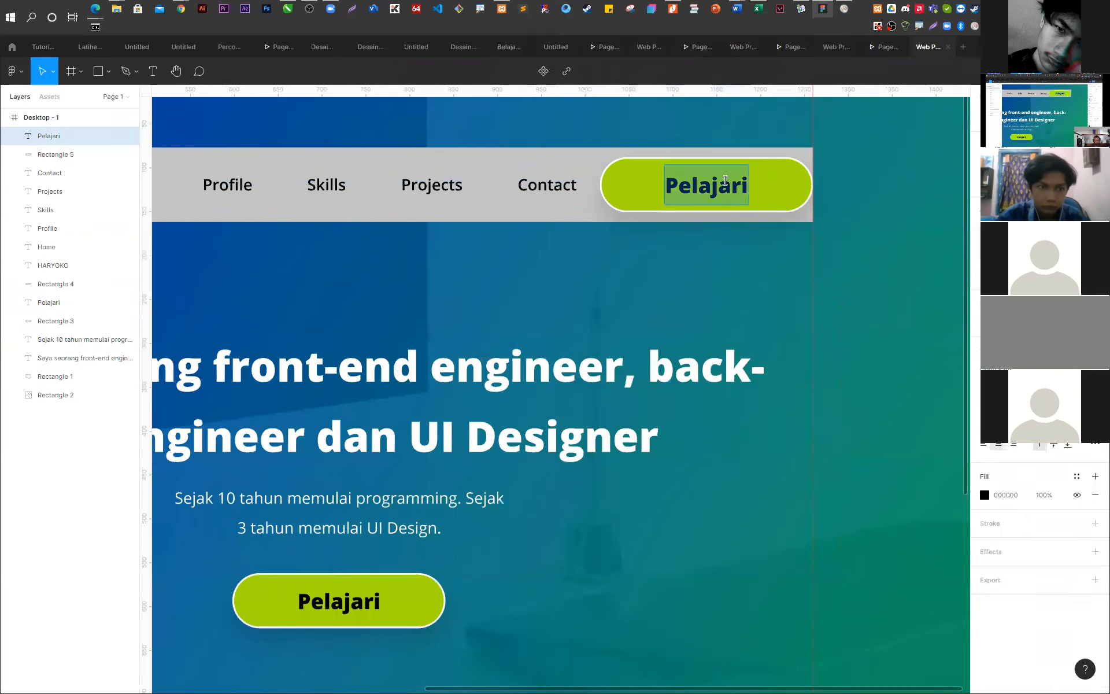
type("Contact")
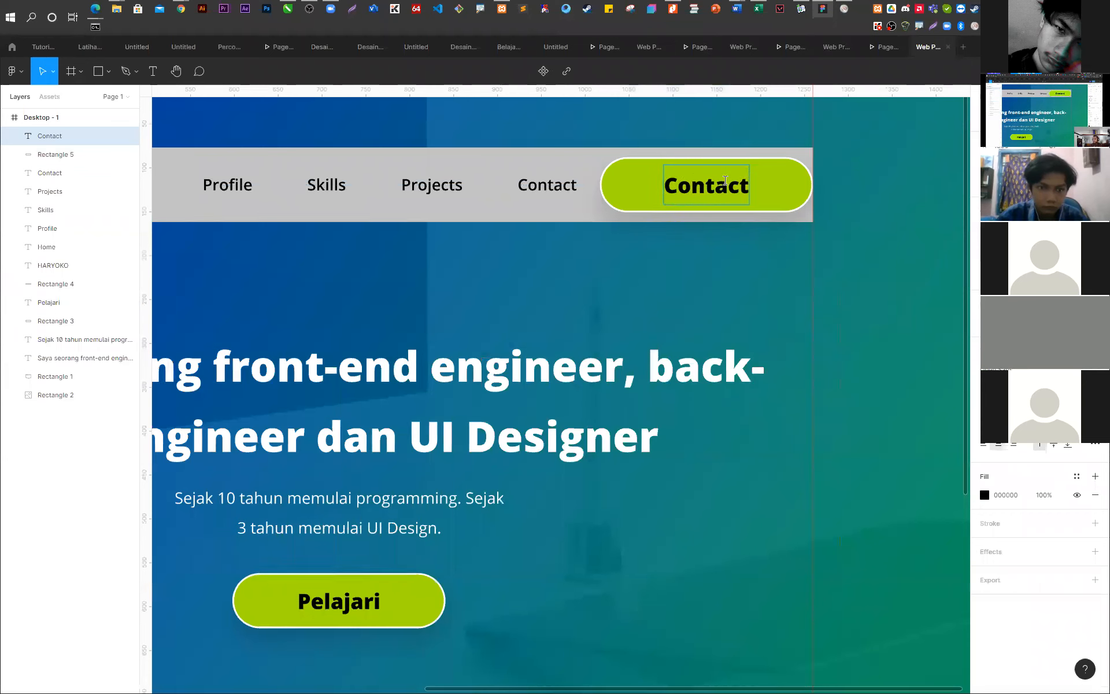
key("Escape")
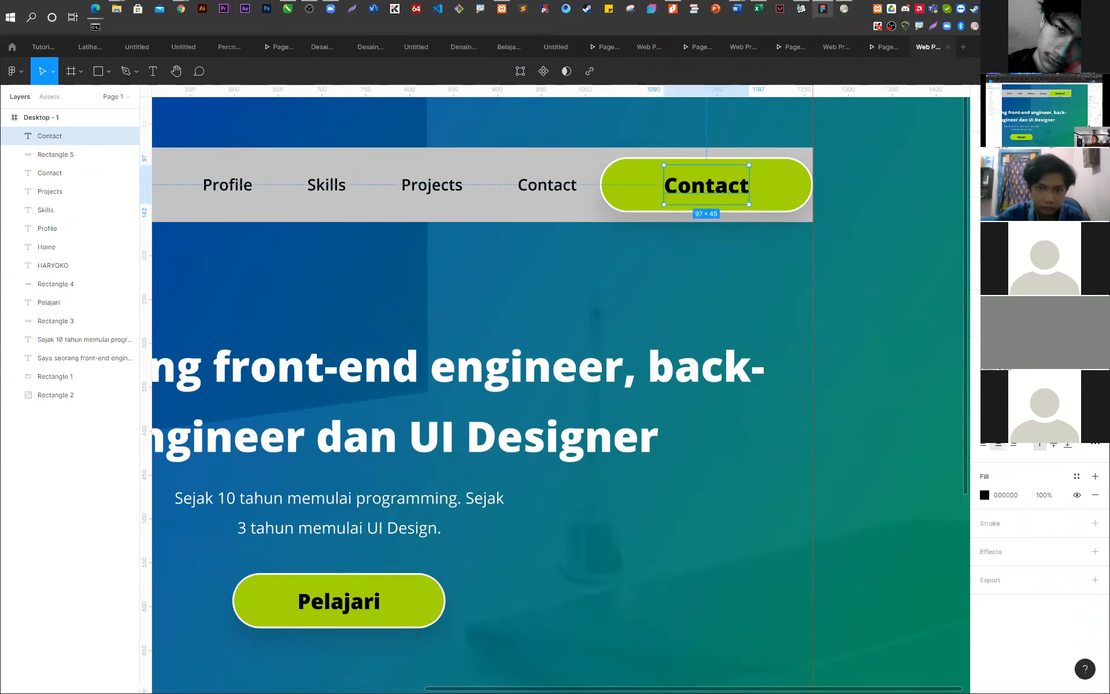
left_click(1087, 387)
left_click(1078, 374)
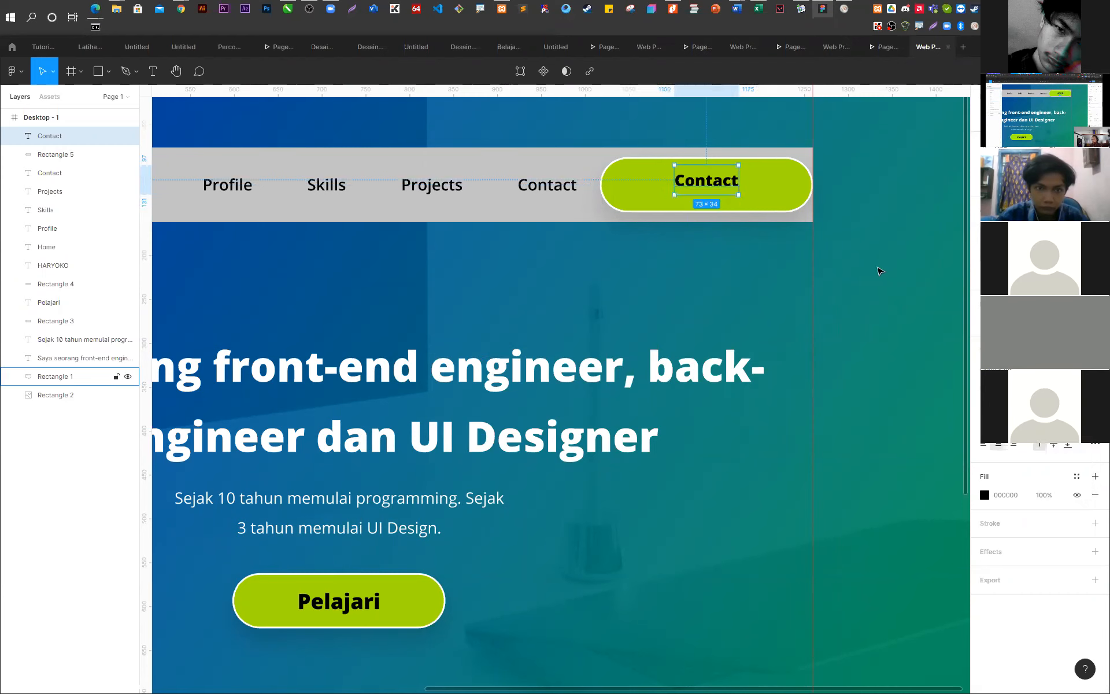
- Shrink the copied button's green rectangle to about 113 × 48, keeping its upper-right corner in place
left_click(878, 269)
left_click(735, 180)
left_click(770, 200)
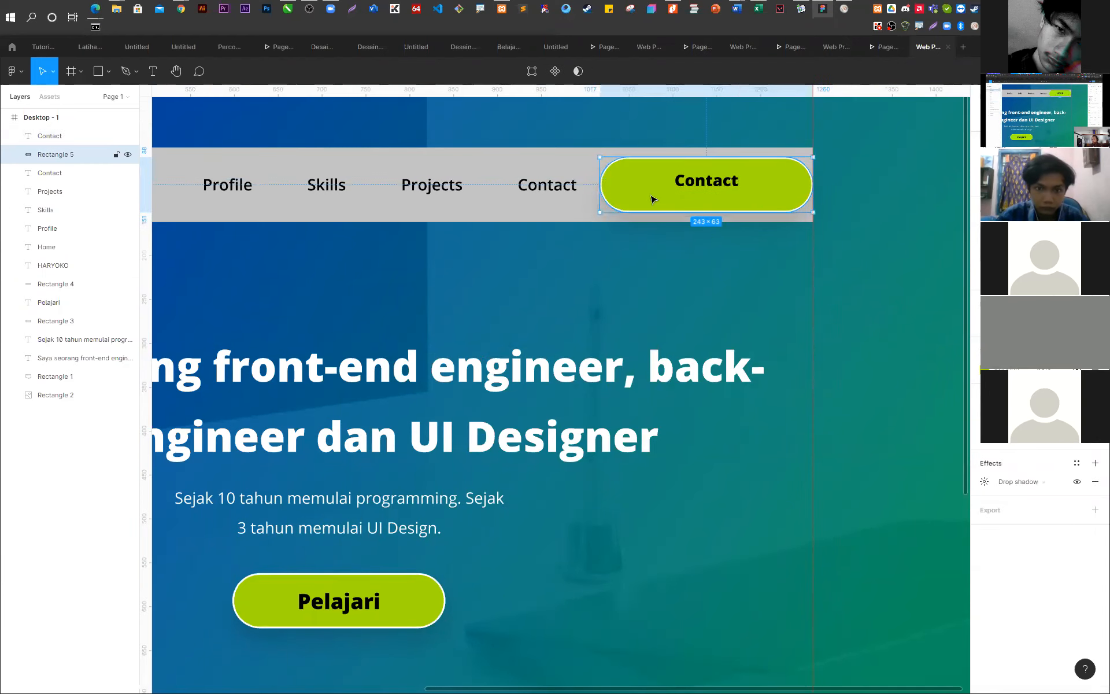
left_click_drag(600, 213, 715, 199)
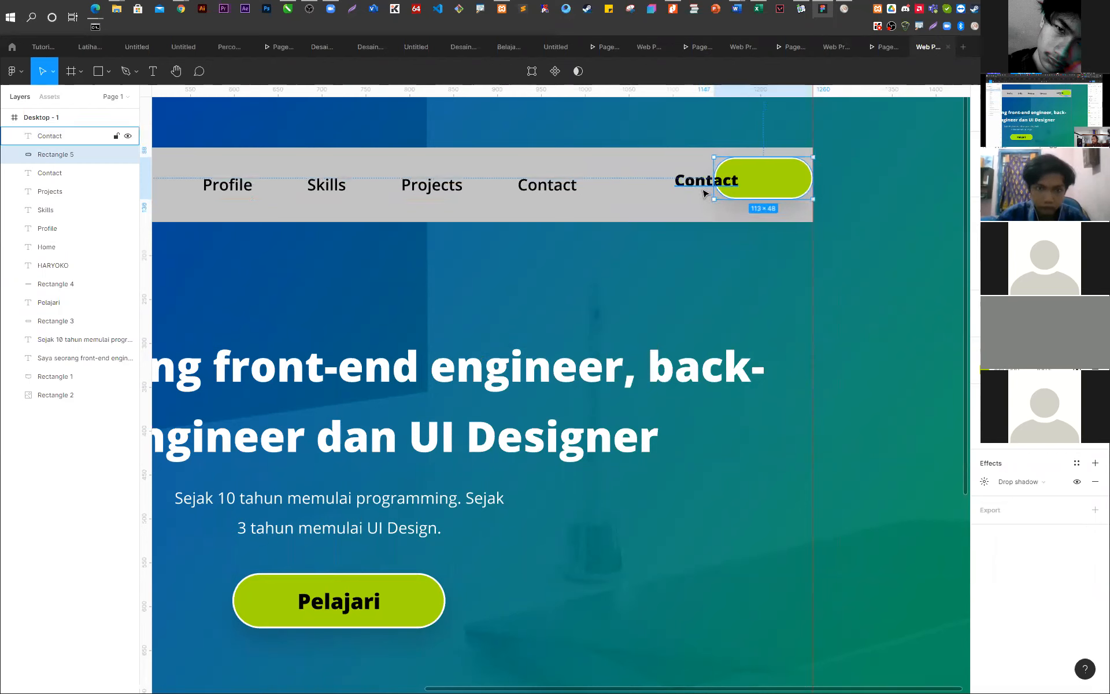
- Align the "Contact" label and its green rectangle to each other's horizontal and vertical centers
left_click(705, 193)
left_click(795, 182, "shift")
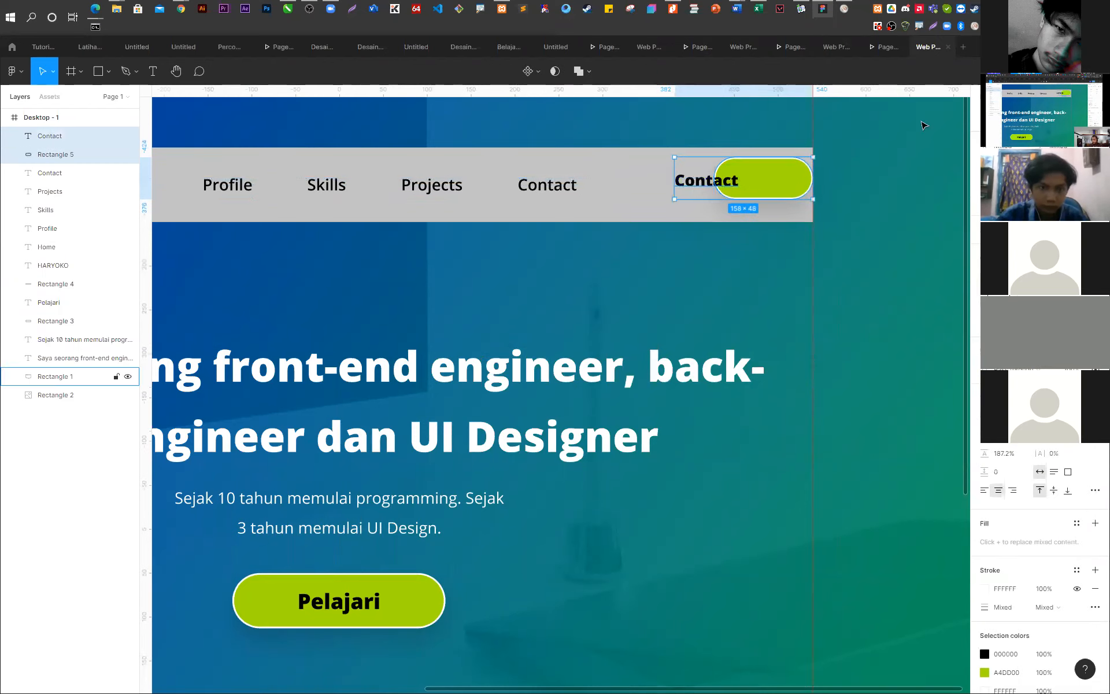
key("alt+h")
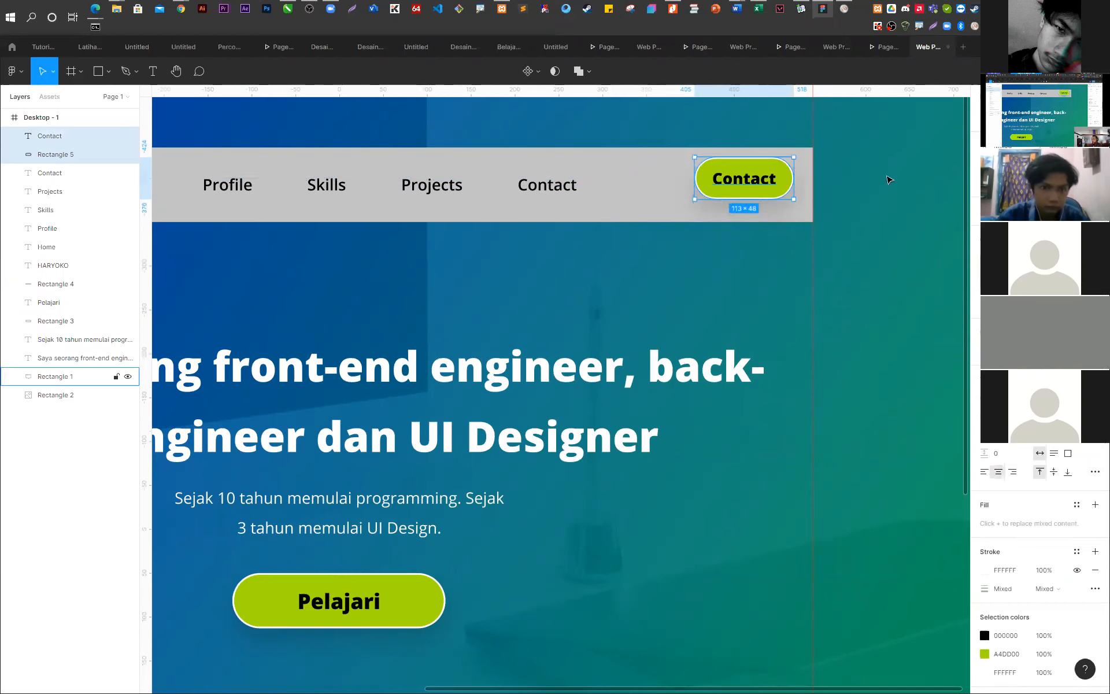
left_click(886, 180)
- Move the "Contact" button and label together to the right guide, vertically centered on the navigation bar
left_click(766, 177)
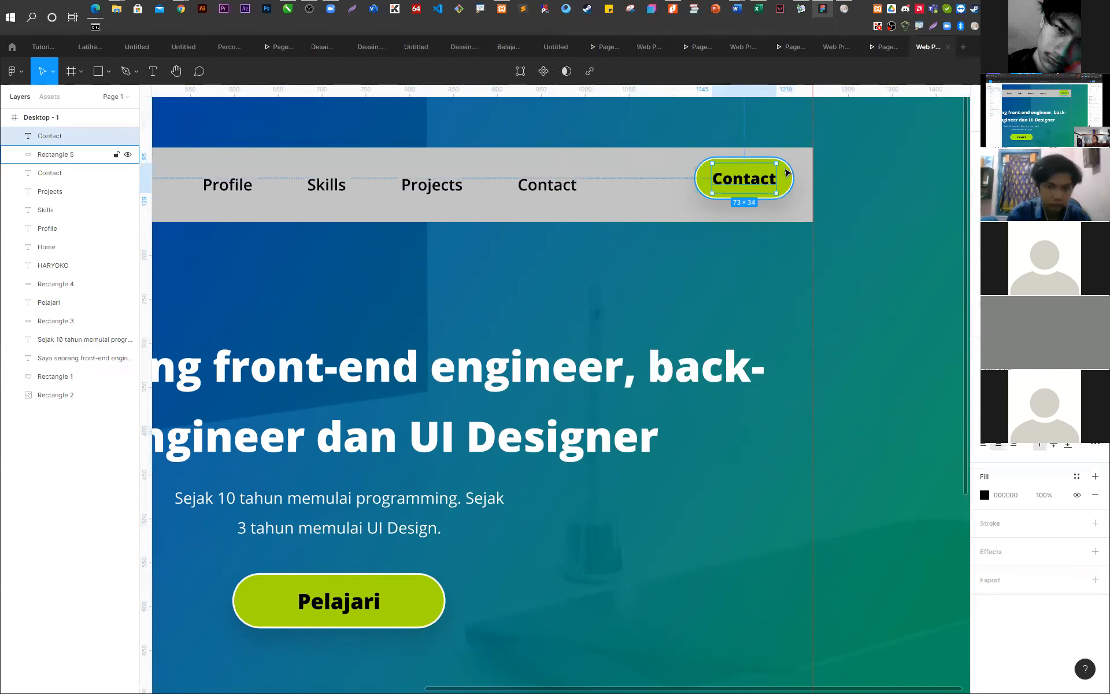
left_click(788, 174, "shift")
left_click_drag(791, 180, 810, 187)
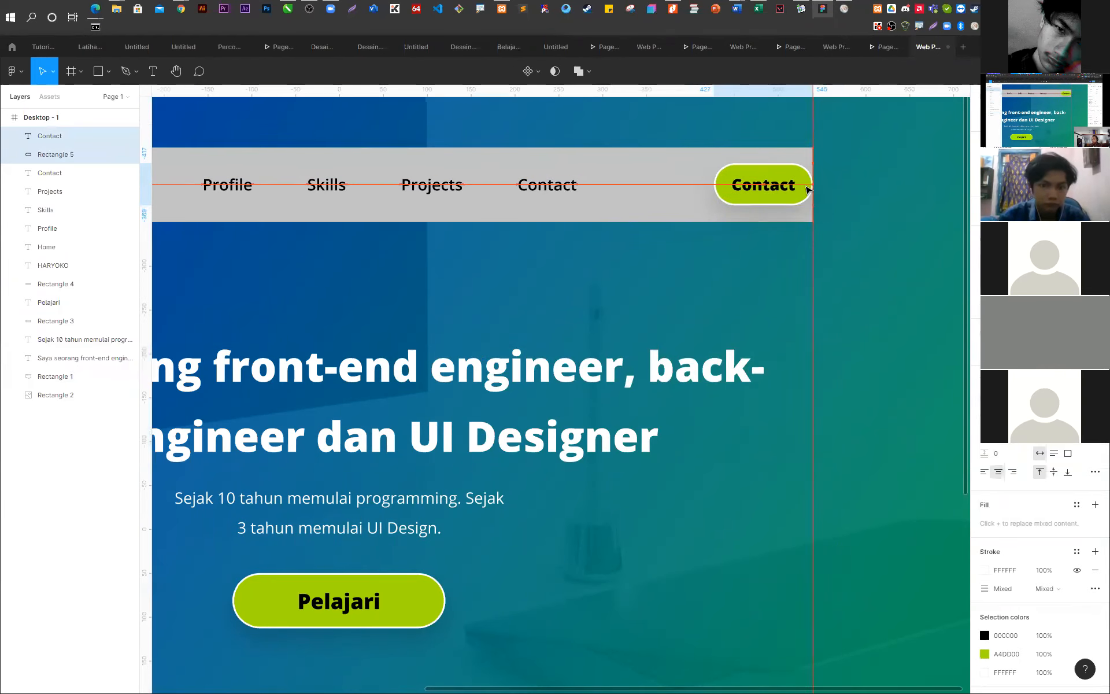
left_click(830, 197)
left_click(780, 194)
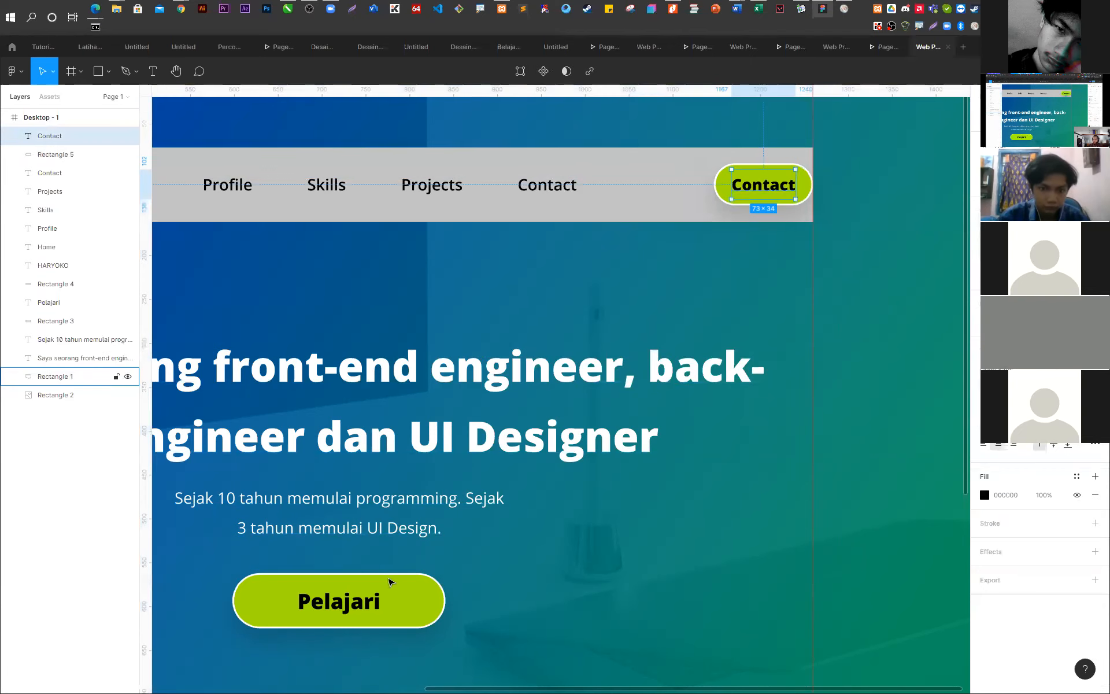
left_click(800, 390)
- Remove the fill of the "Contact" button's rectangle and set its stroke to A3DD00, sampled from the "Pelajari" button
left_click(791, 168)
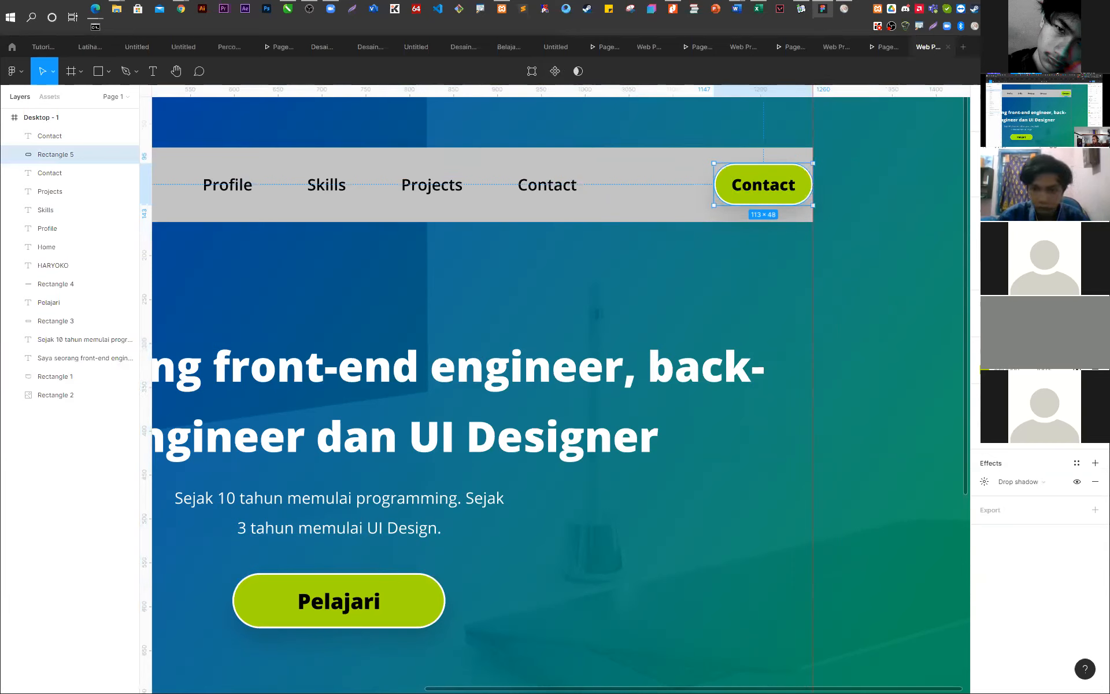
left_click(1077, 369)
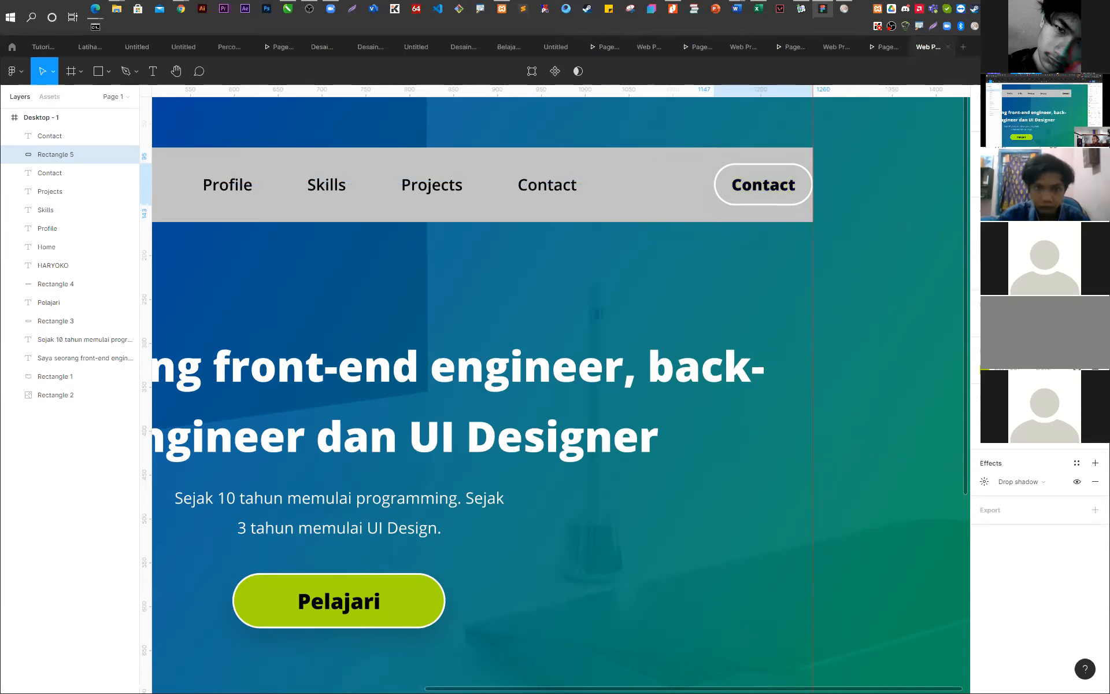
left_click(1076, 369)
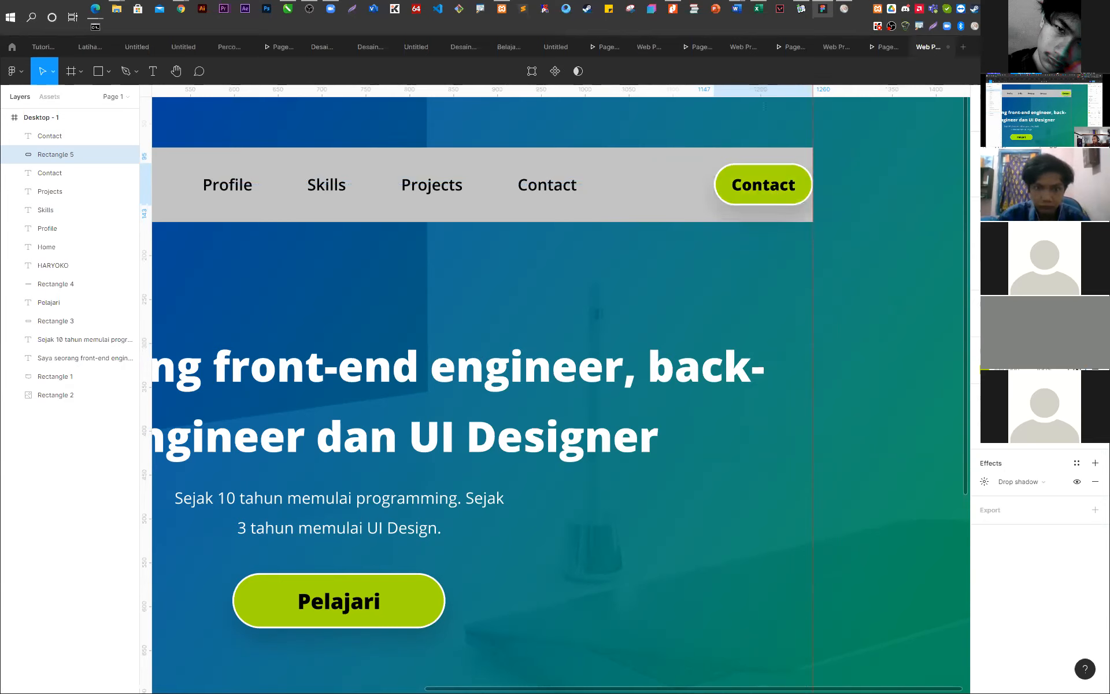
left_click(1096, 369)
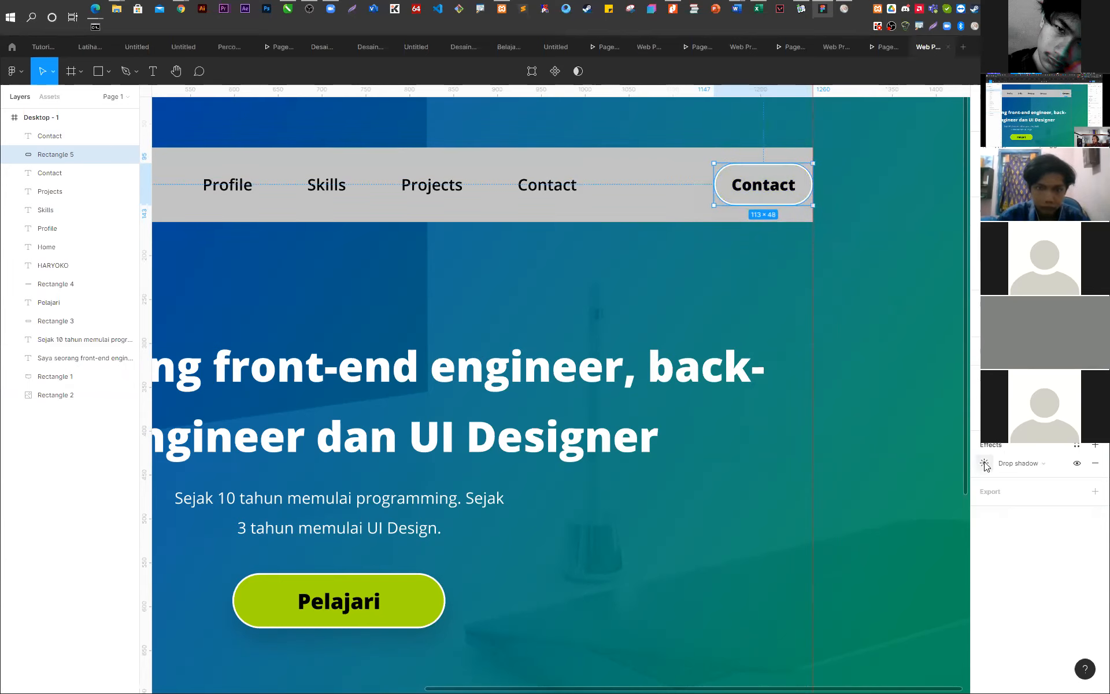
left_click(986, 398)
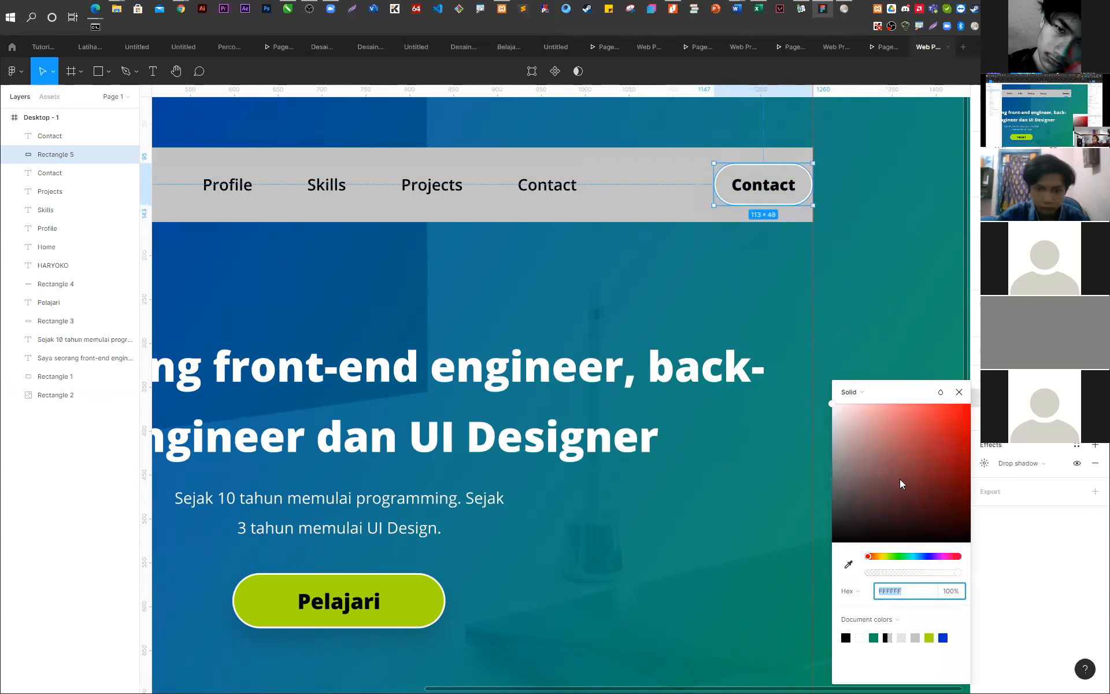
left_click(851, 565)
left_click(408, 596)
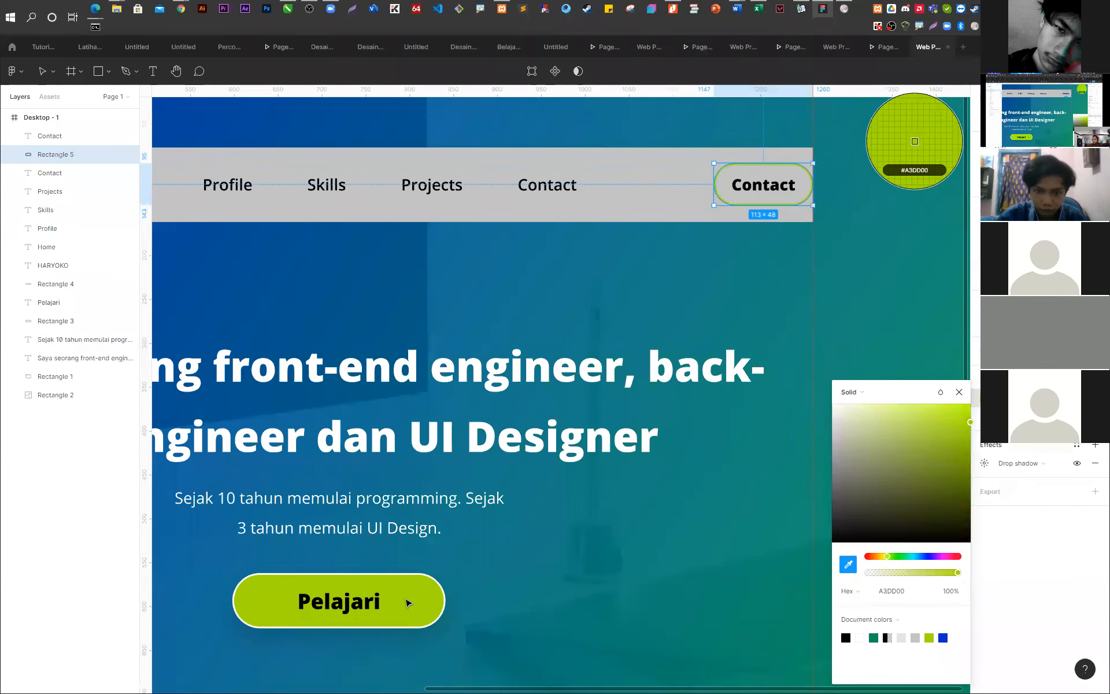
- Recolor the "Contact" button's label with the green sampled from the "Pelajari" button
left_click(793, 193)
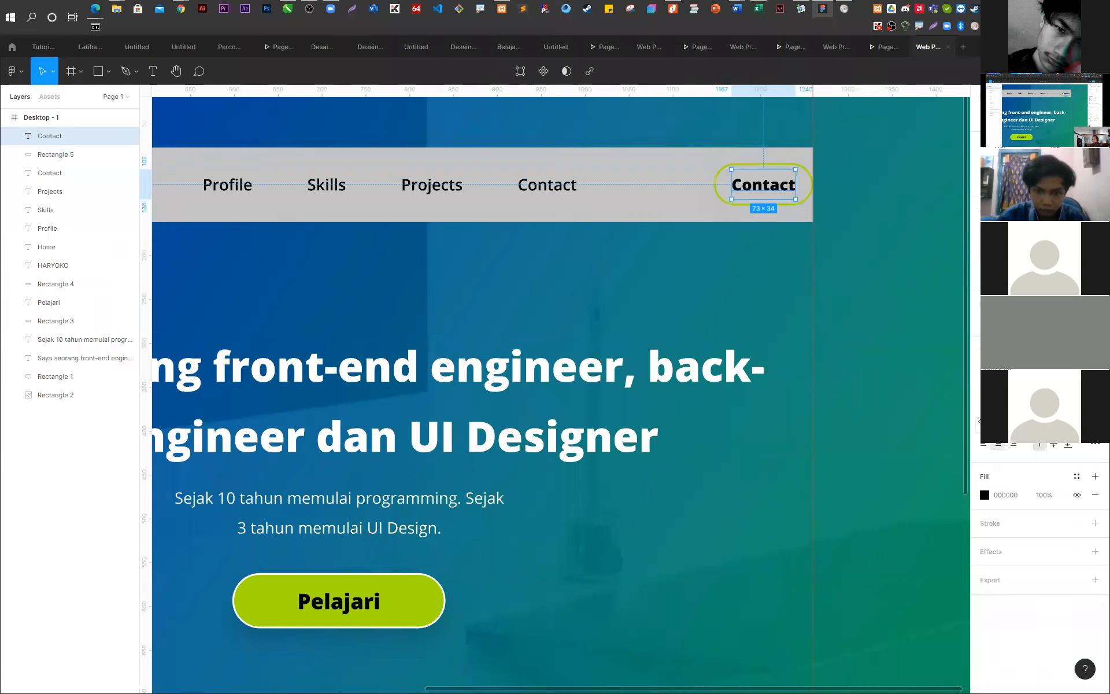
left_click(984, 496)
left_click(847, 563)
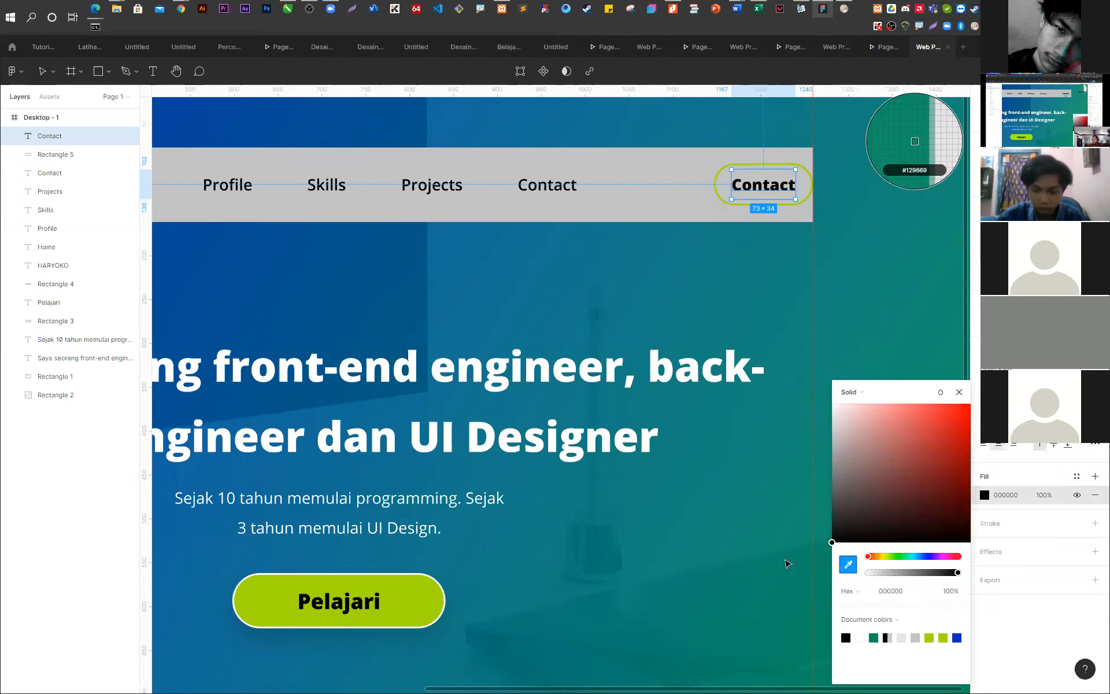
left_click(433, 596)
left_click(704, 293)
- Delete the gray rectangle behind the navigation bar's labels
left_click(640, 181)
scroll(715, 282, "down", 1)
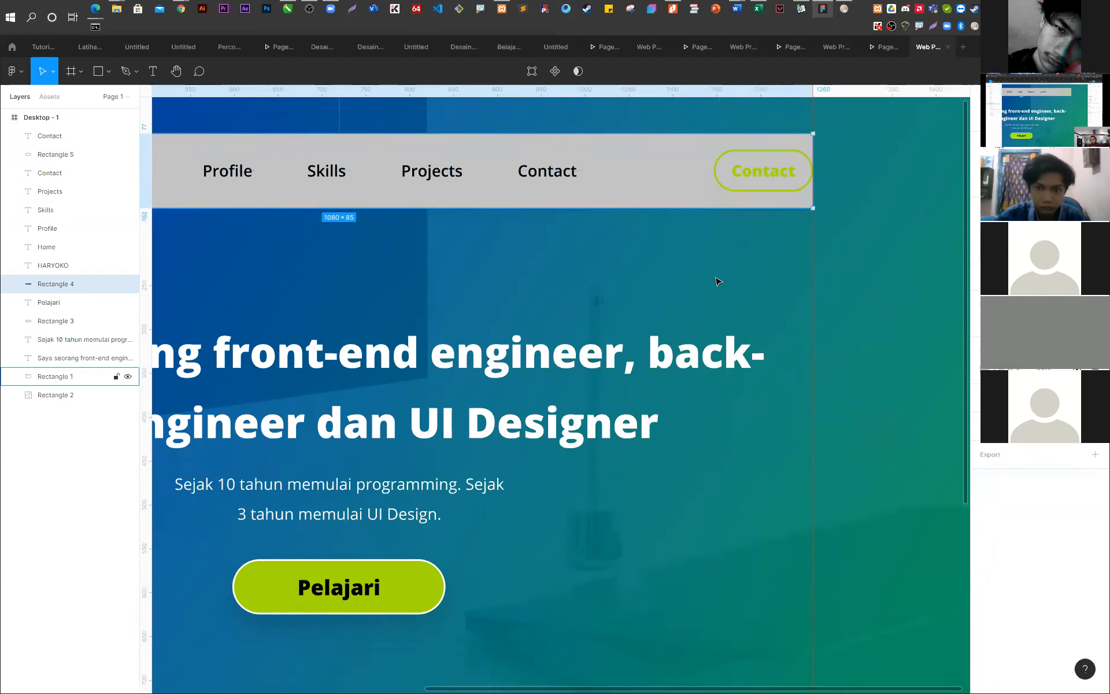
key("Delete")
scroll(785, 357, "down", 5)
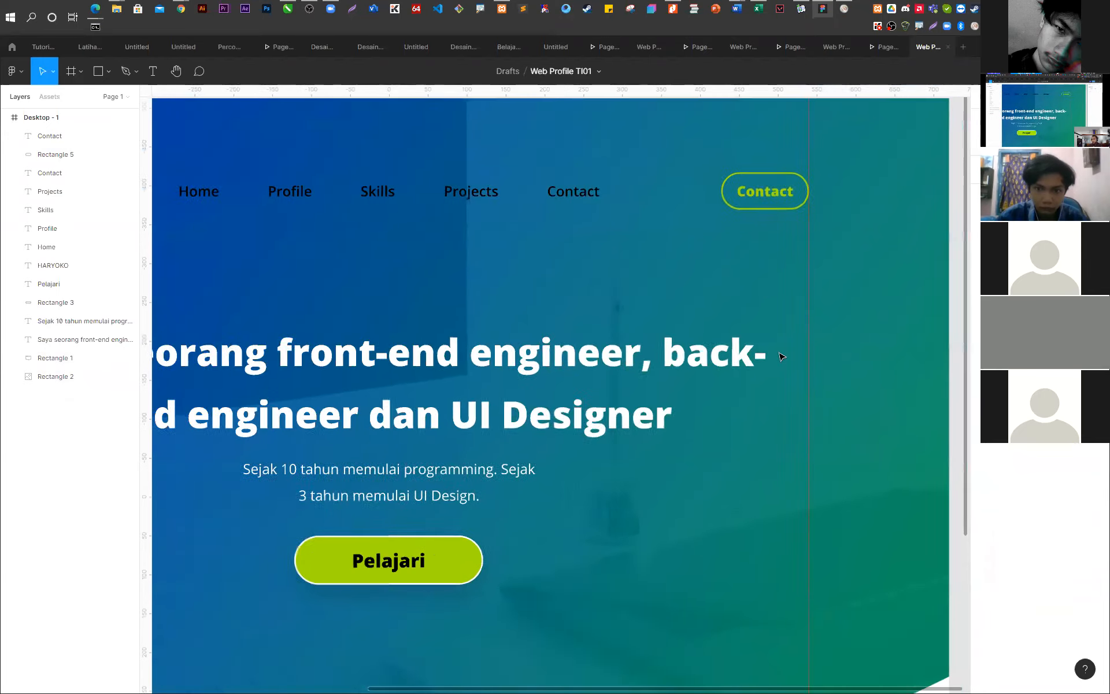
- Set the fill of the site name and the Home, Profile, Skills, Projects and Contact menu labels to white, FFFFFF
scroll(657, 321, "up", 2)
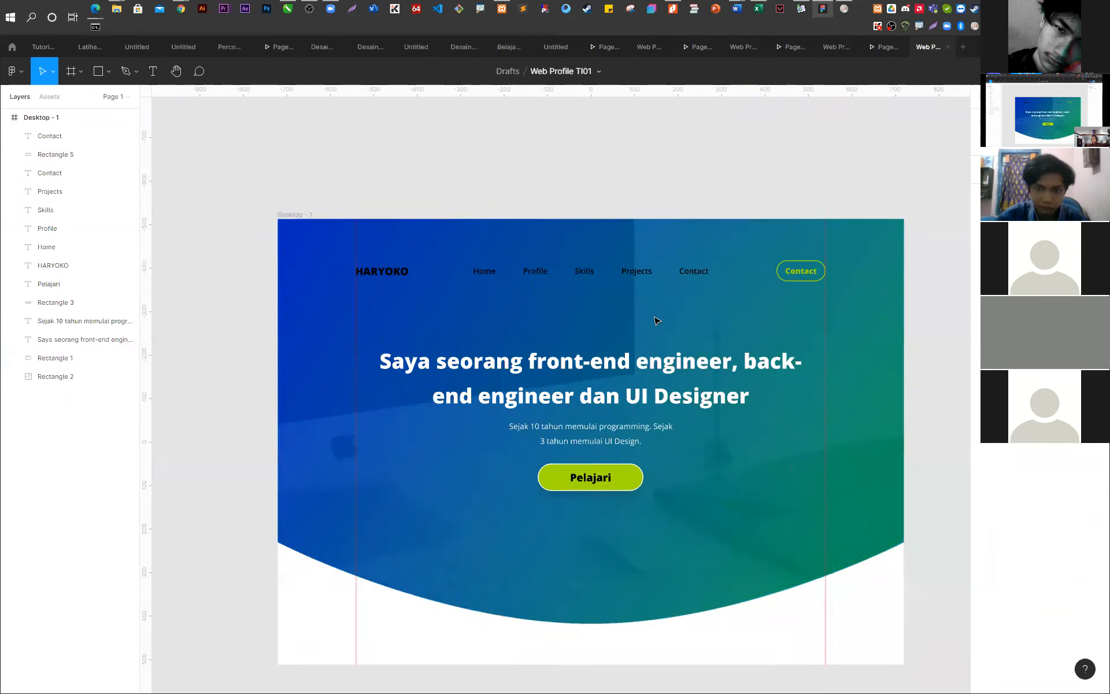
left_click(694, 271)
left_click(636, 271, "shift")
left_click(585, 272, "shift")
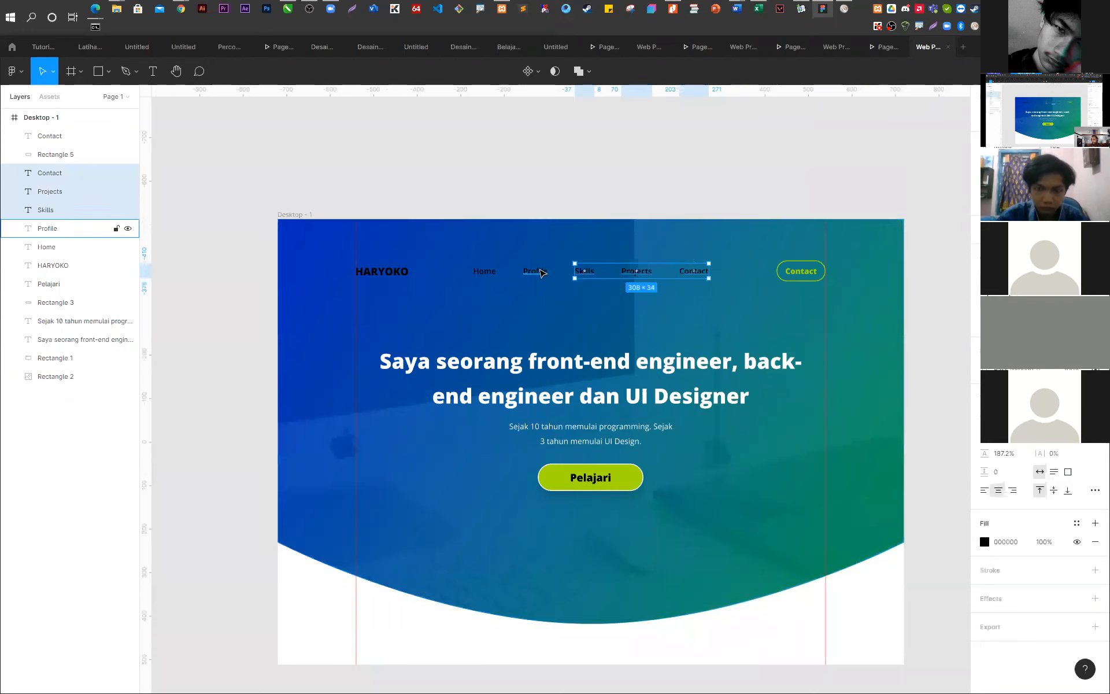
left_click(536, 272, "shift")
left_click(485, 272, "shift")
left_click(407, 275, "shift")
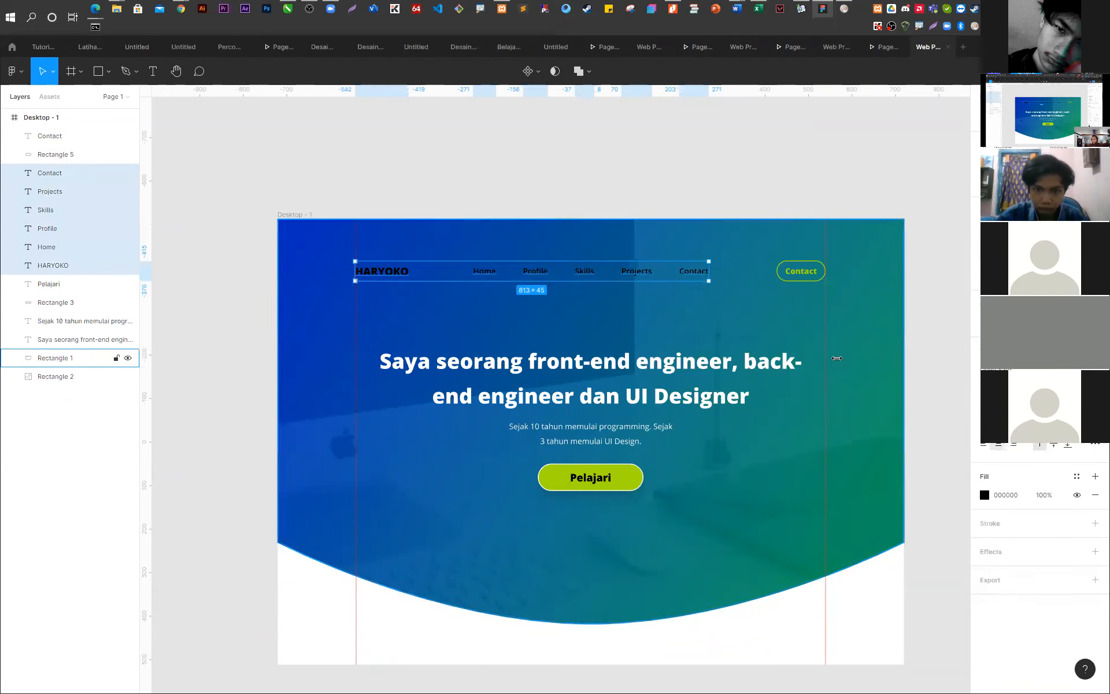
left_click(985, 495)
left_click(901, 479)
left_click_drag(874, 463, 789, 384)
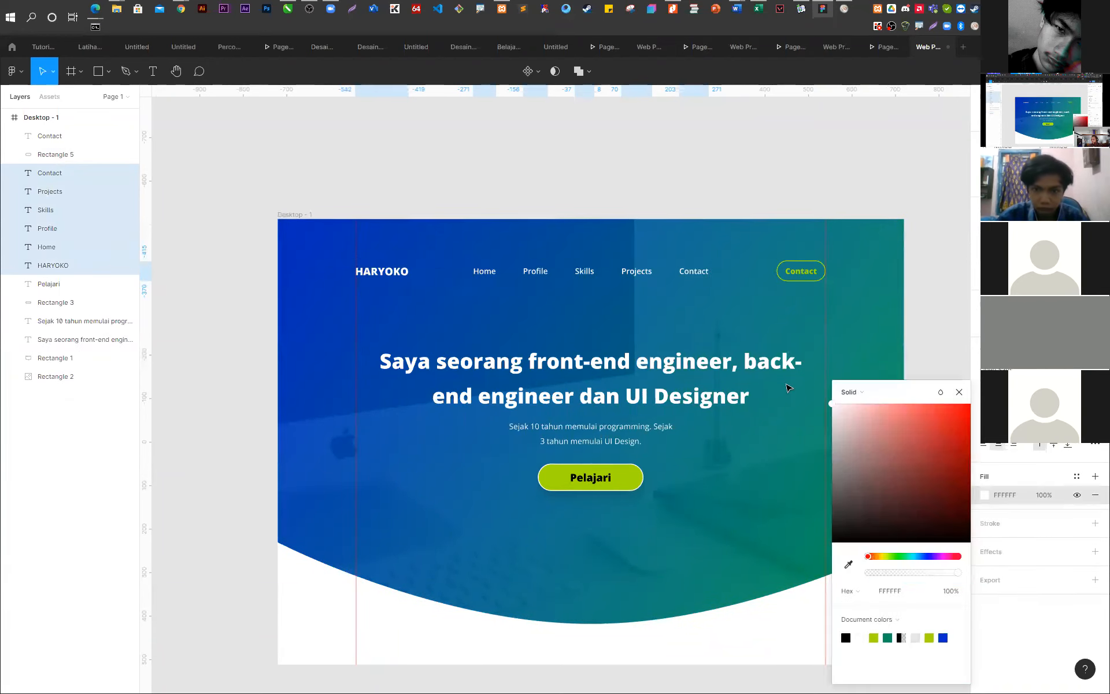
left_click(655, 142)
scroll(686, 206, "up", 5)
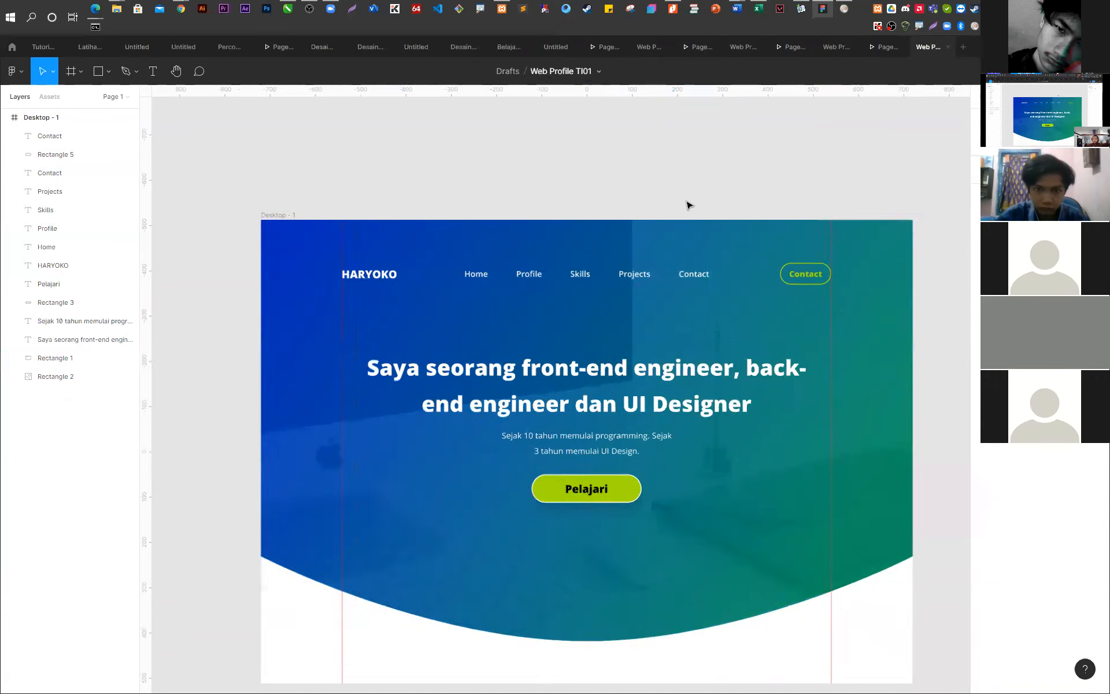
scroll(473, 161, "down", 3)
scroll(499, 247, "up", 4)
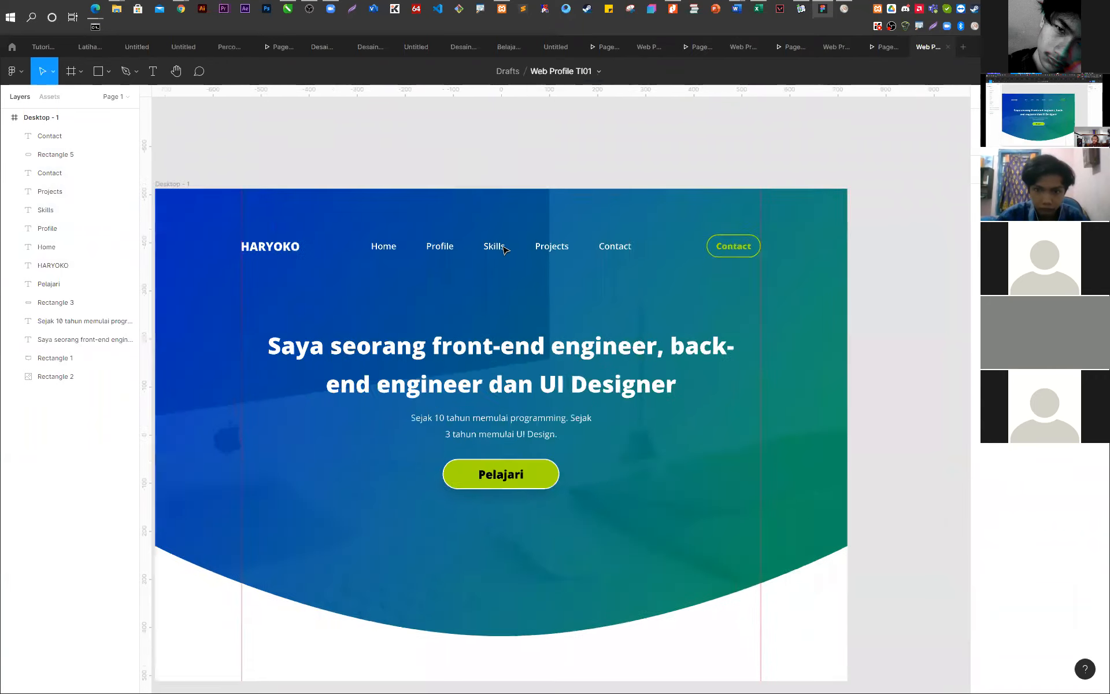
scroll(503, 248, "down", 1)
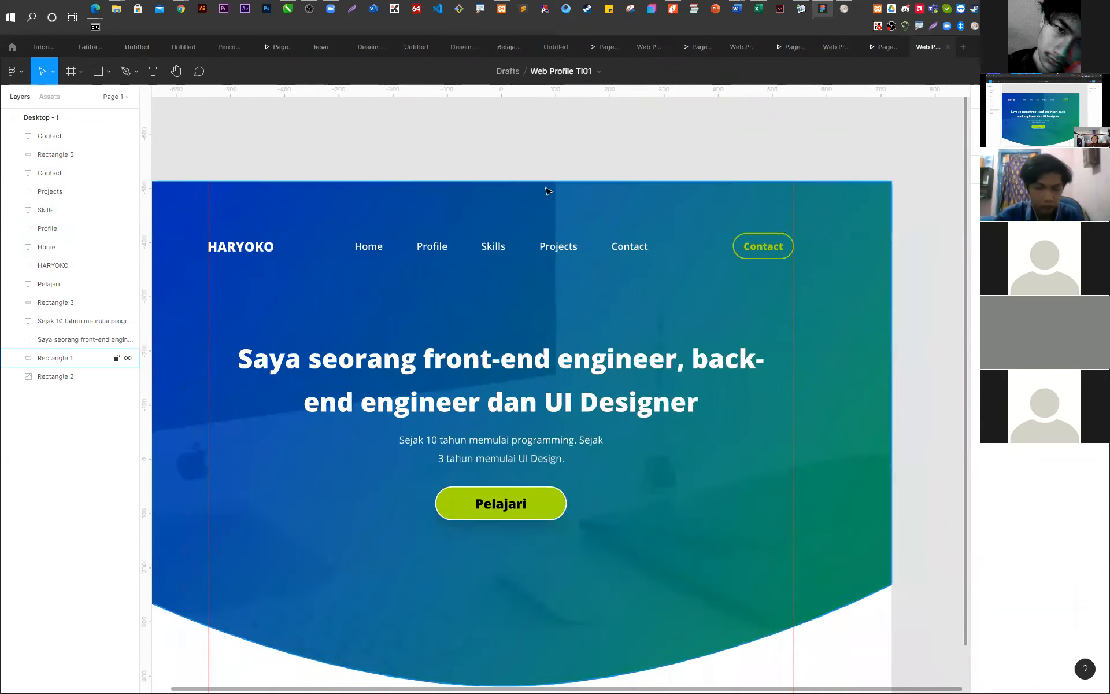
scroll(650, 203, "down", 3)
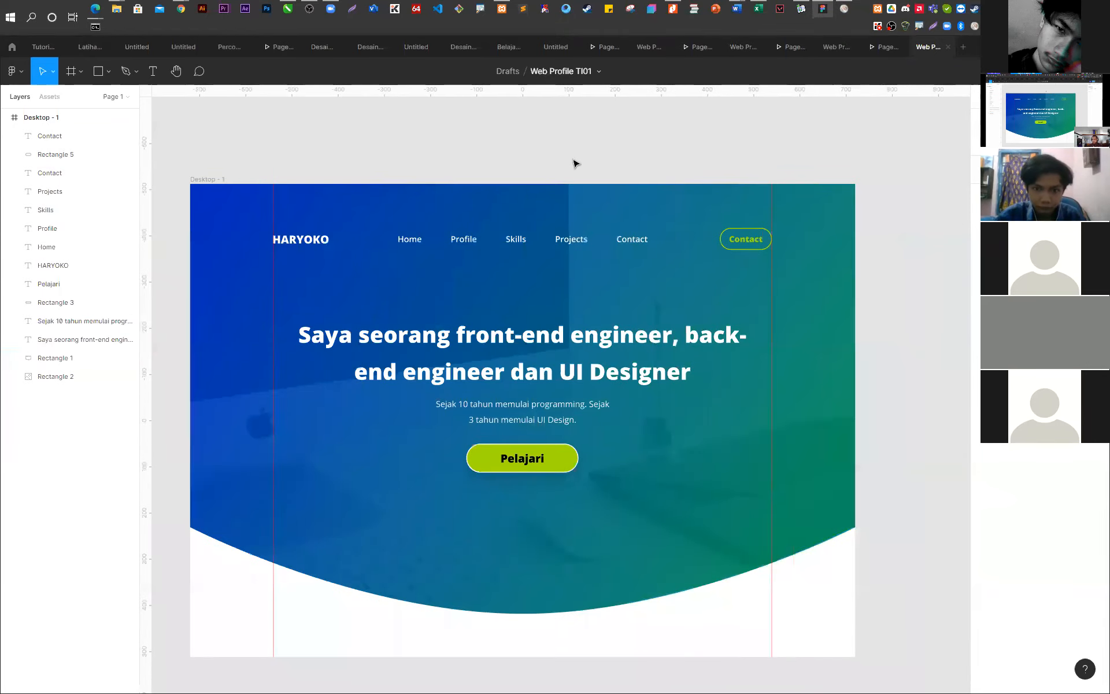
scroll(349, 192, "up", 1)
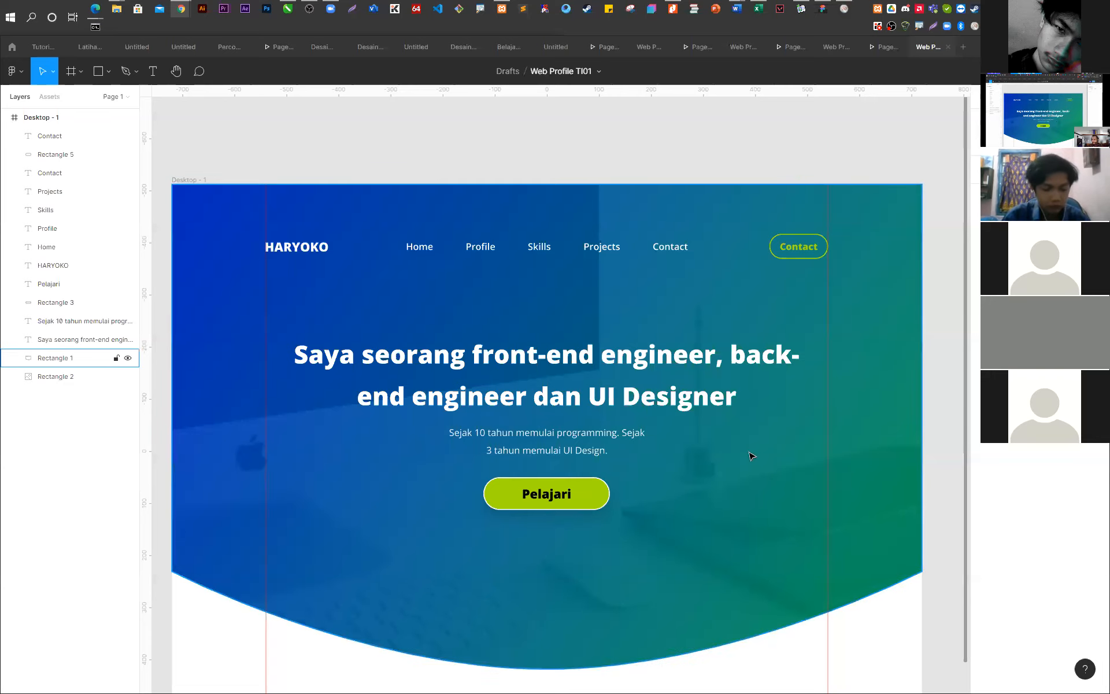
left_click(522, 145)
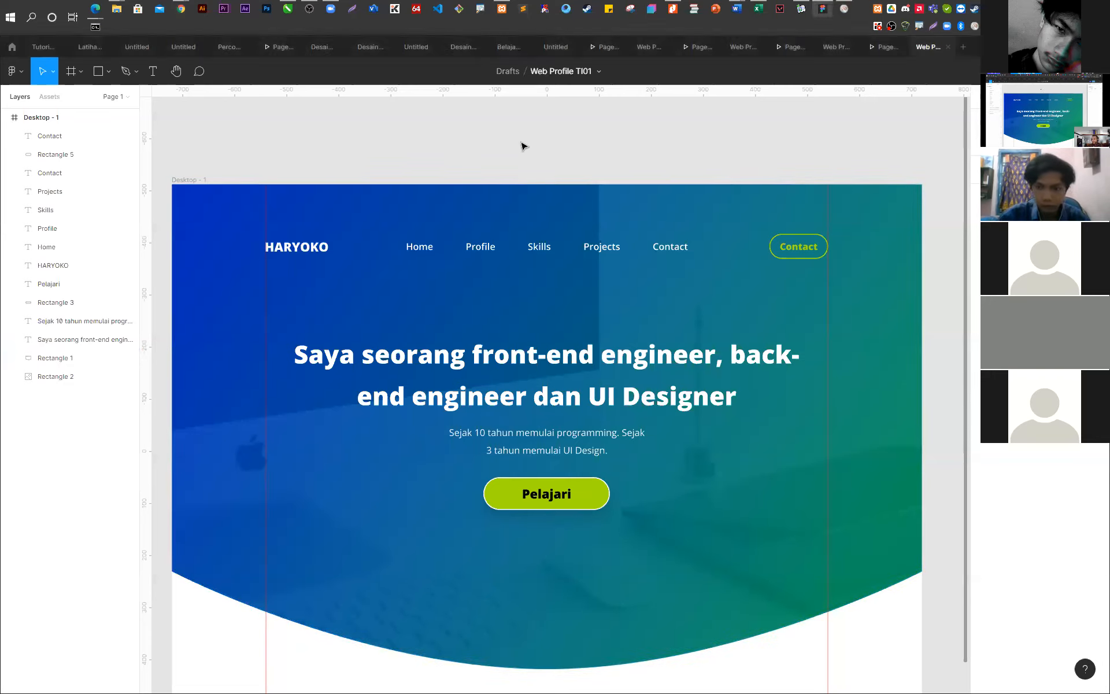
- Extend the Desktop - 1 frame downward to a size of 1440 × 2048
scroll(522, 146, "down", 4)
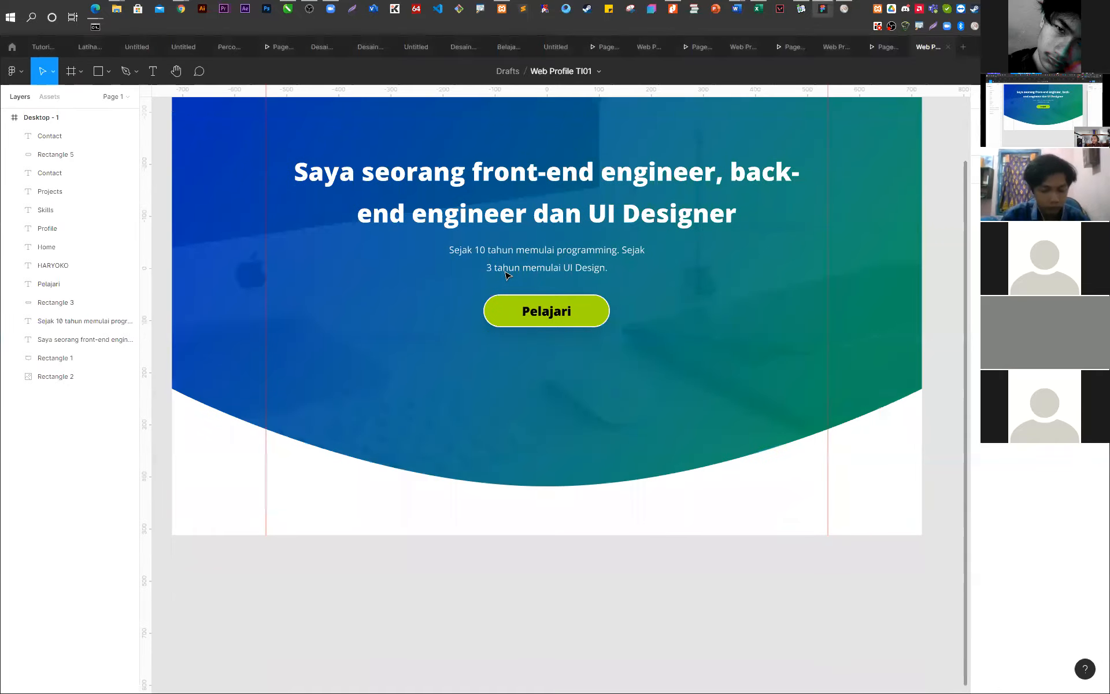
scroll(446, 425, "down", 2, "ctrl")
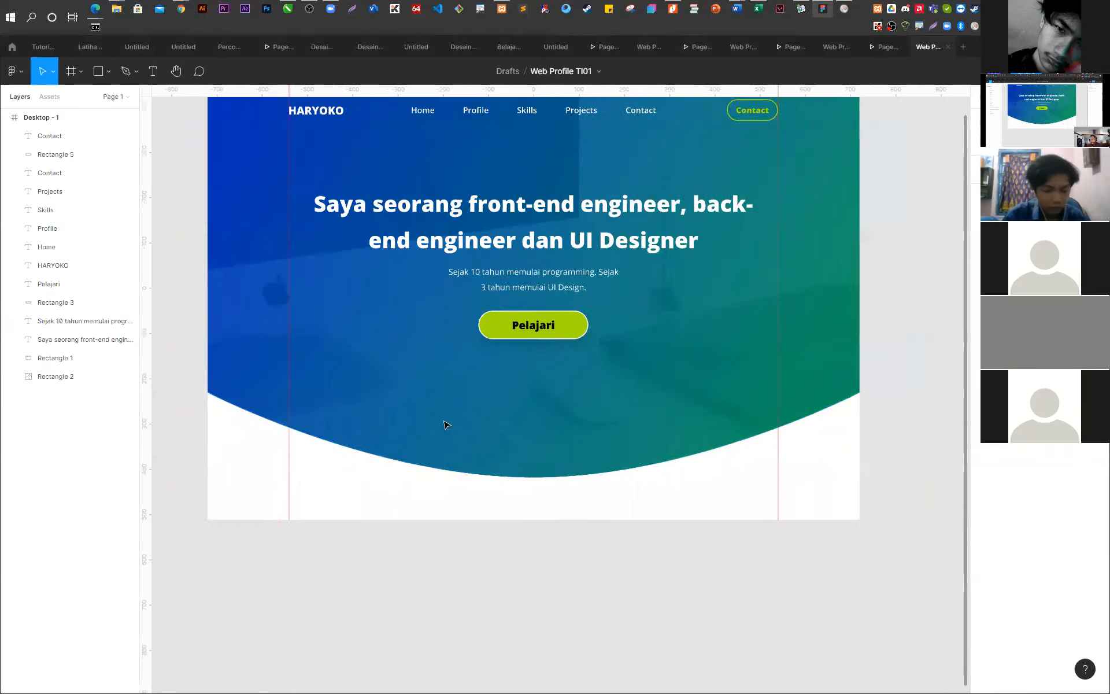
scroll(446, 425, "down", 3, "ctrl")
scroll(496, 494, "up", 4, "ctrl")
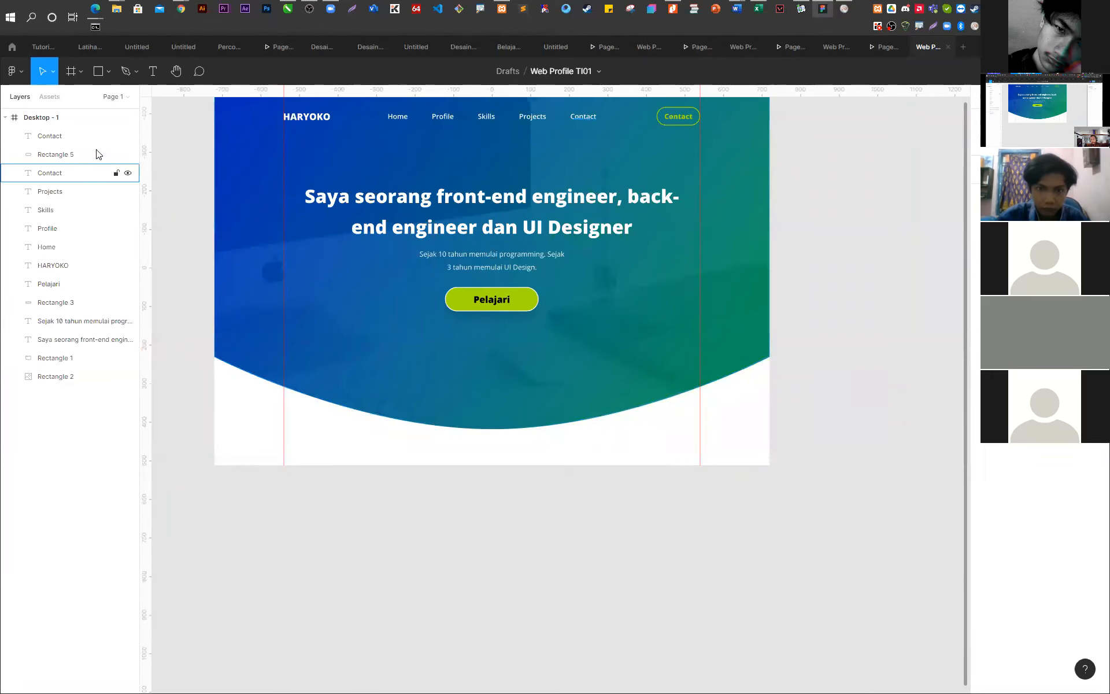
left_click(51, 119)
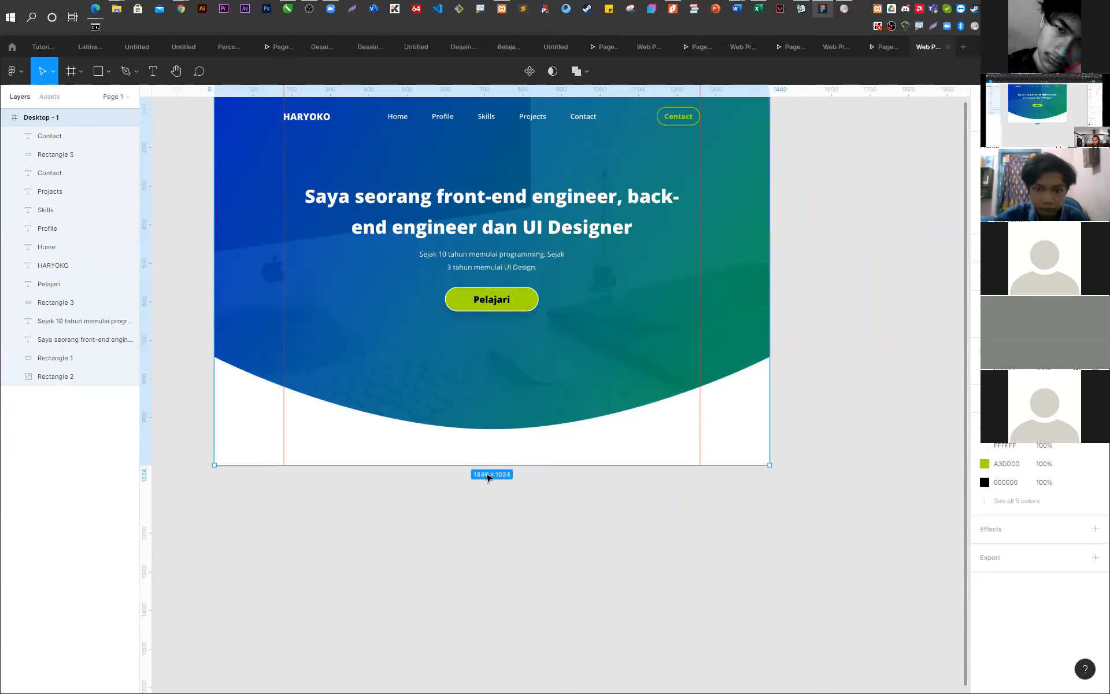
scroll(501, 498, "up", 1)
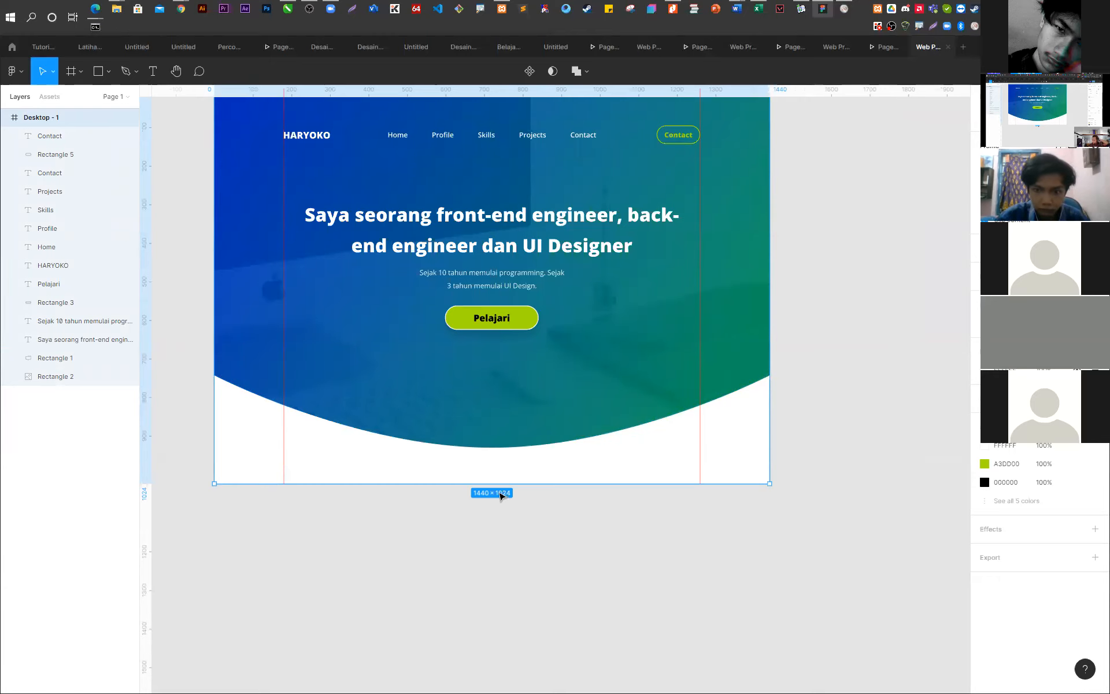
left_click_drag(496, 484, 482, 659)
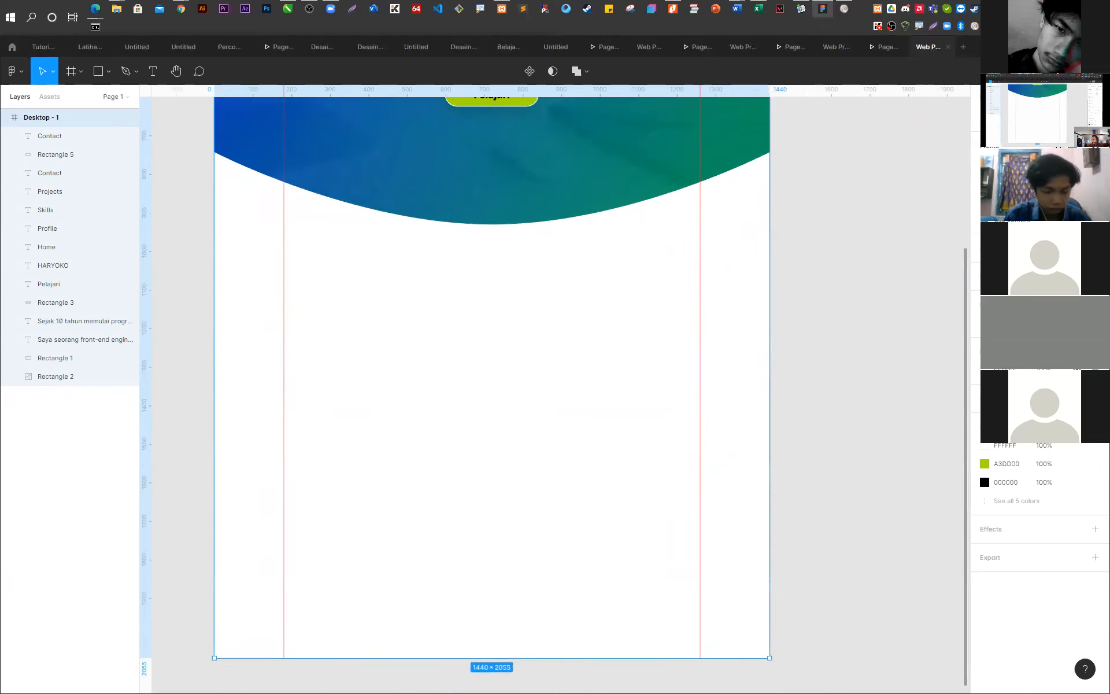
left_click_drag(482, 657, 482, 655)
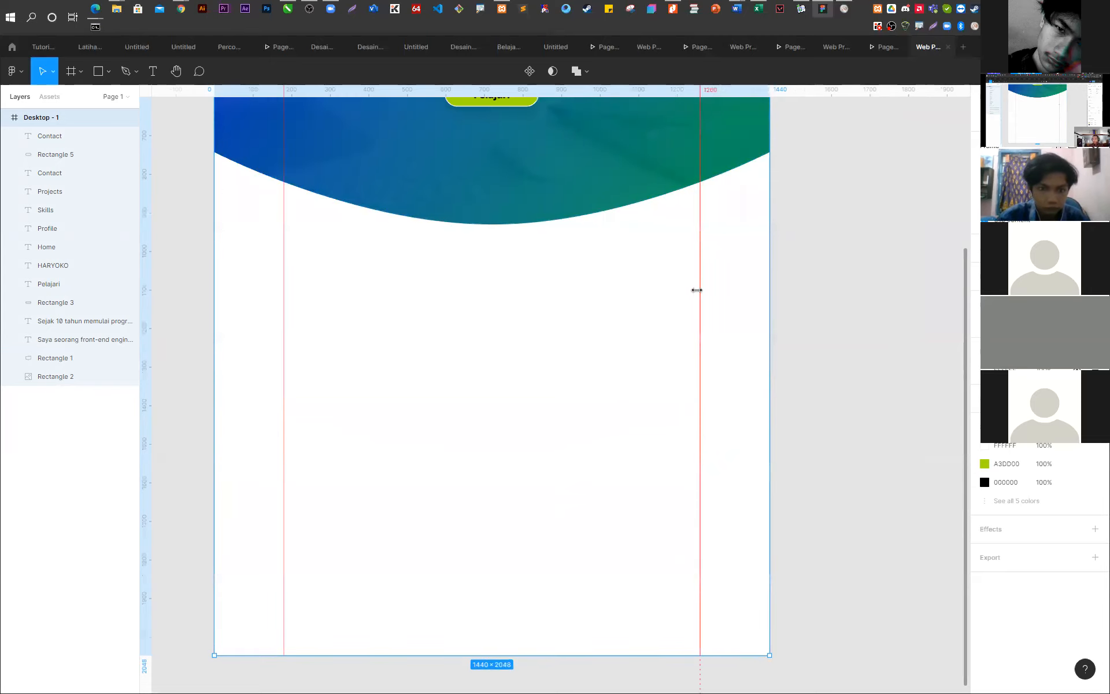
- Draw a full-width 1440 × 1024 rectangle in the extended area, with its bottom edge aligned to the frame's bottom edge
left_click(98, 71)
mouse_move(214, 655)
left_mouse_down()
mouse_move(293, 543)
mouse_move(546, 385)
mouse_move(739, 320)
mouse_move(770, 285)
left_mouse_up()
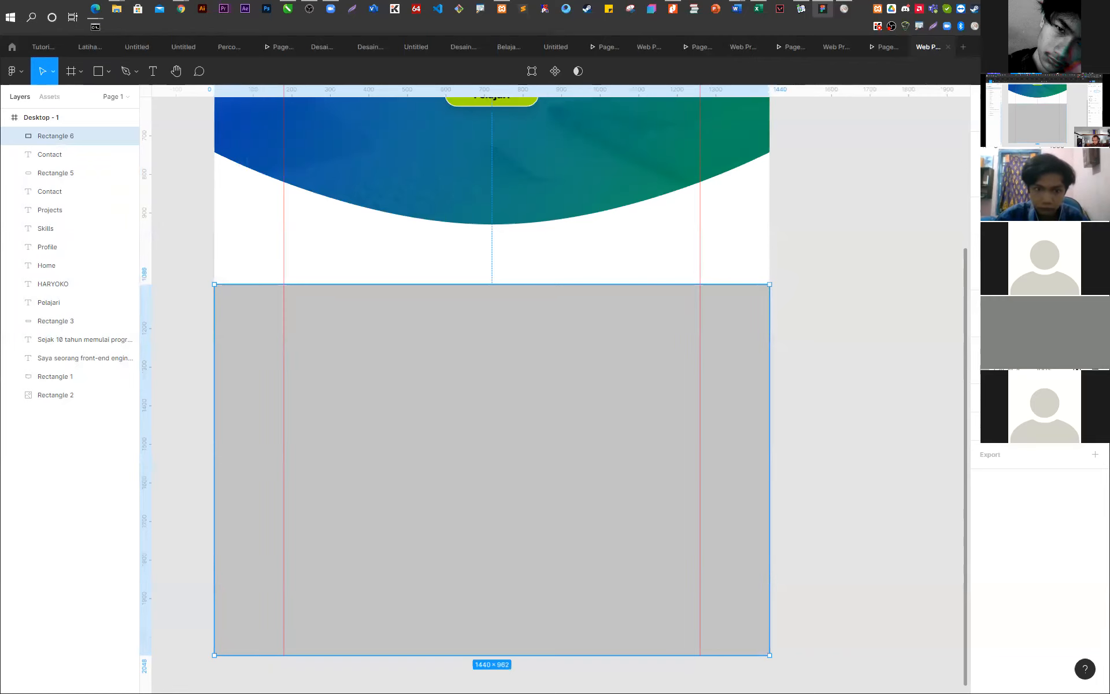
key("Return")
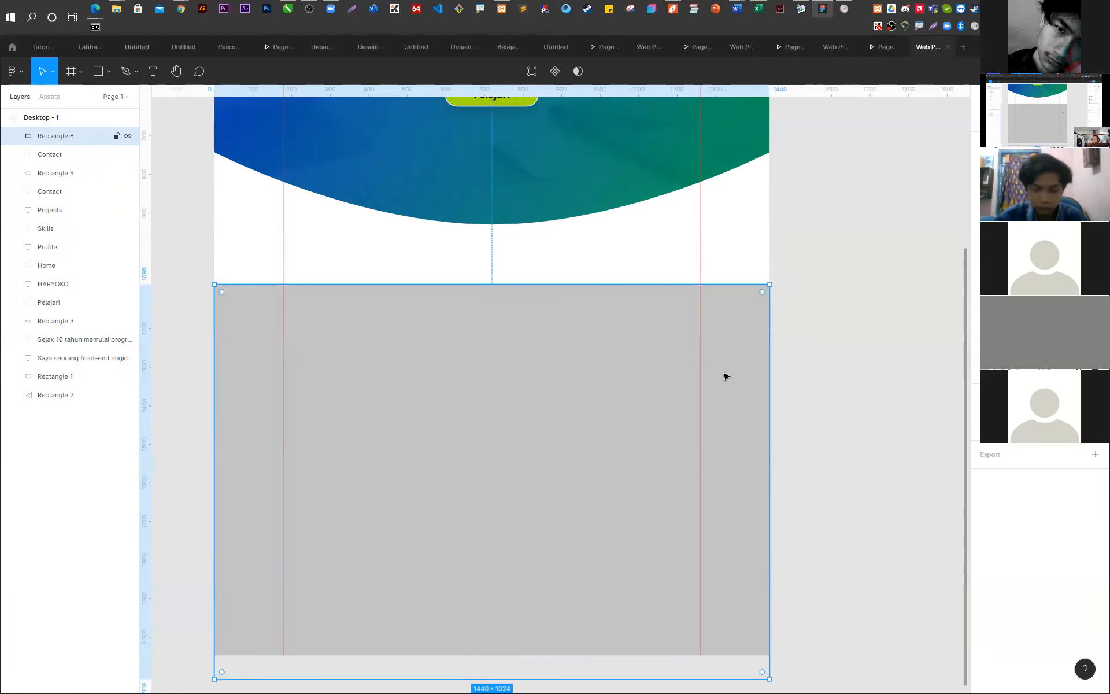
left_click_drag(580, 518, 580, 496)
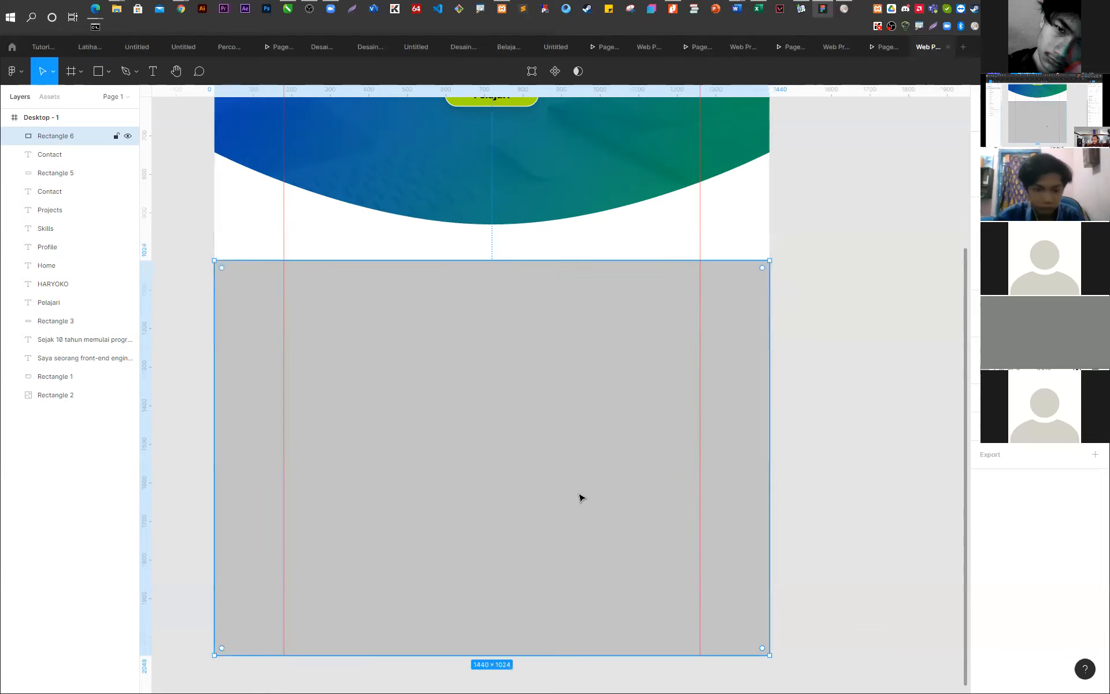
- Place a horizontal guide at 1024 along the gray rectangle's top edge and delete the rectangle
left_click_drag(393, 96, 397, 259)
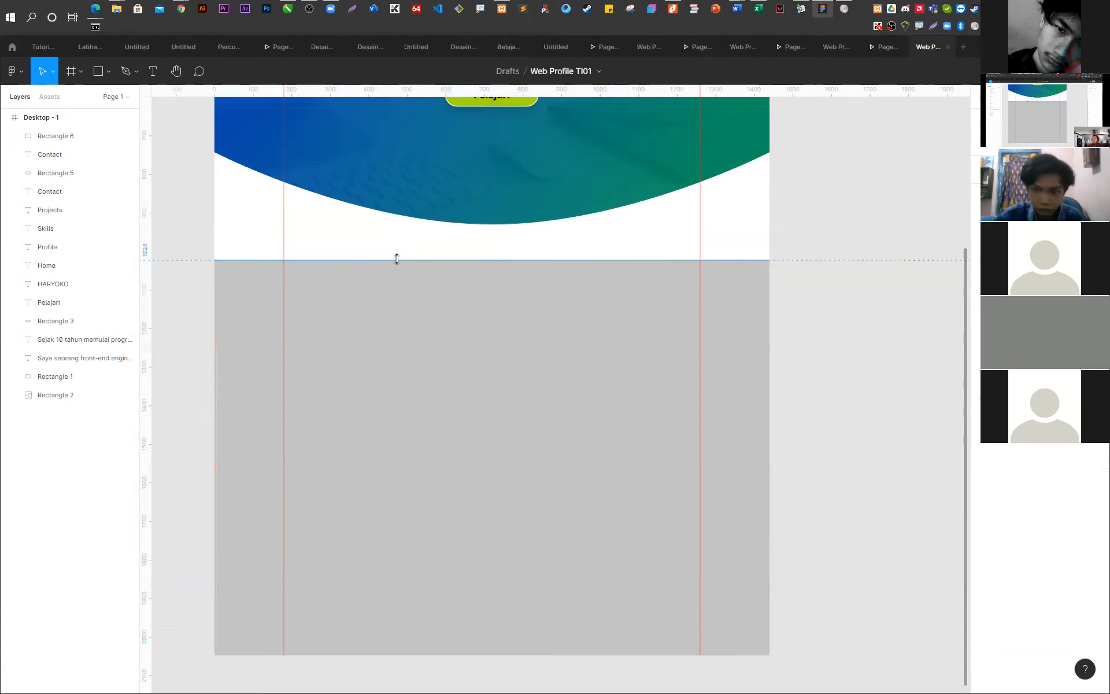
left_click(466, 367)
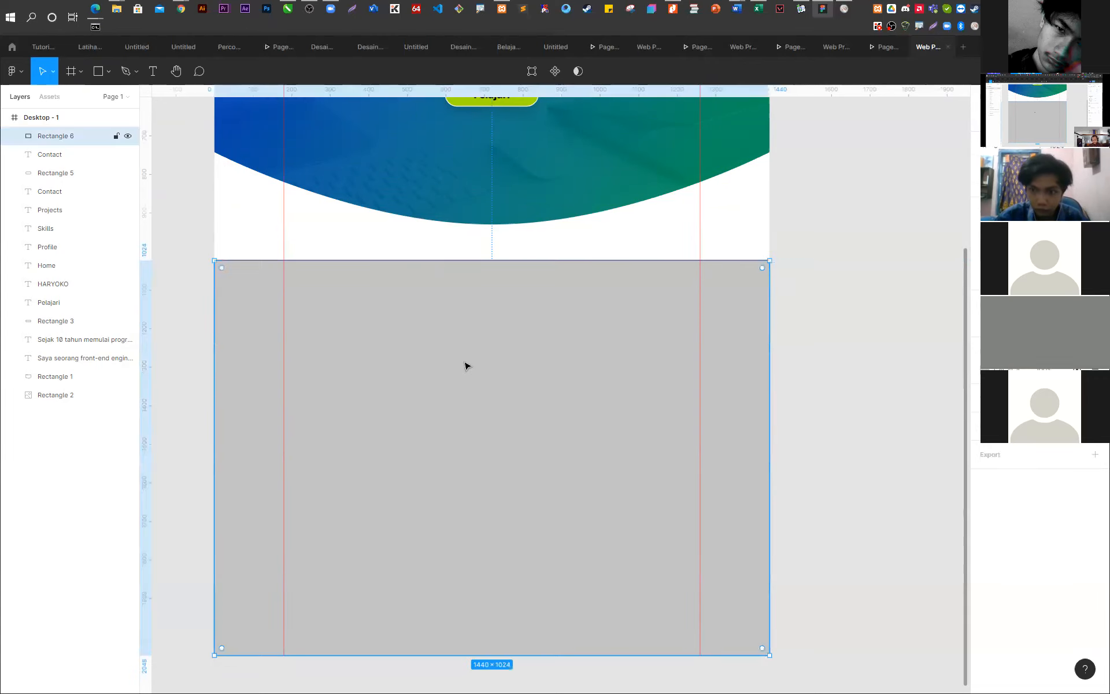
key("Delete")
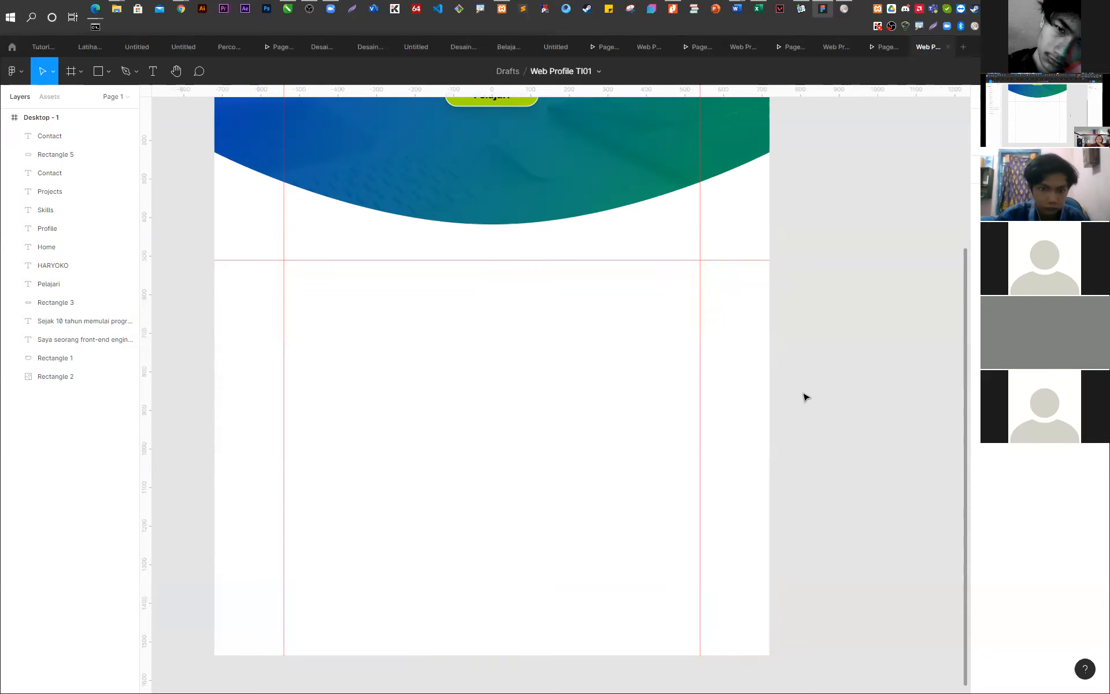
- Duplicate the "Pelajari" label to just below the horizontal guide, horizontally centered, and change its text to "Profile"
scroll(763, 418, "up", 2)
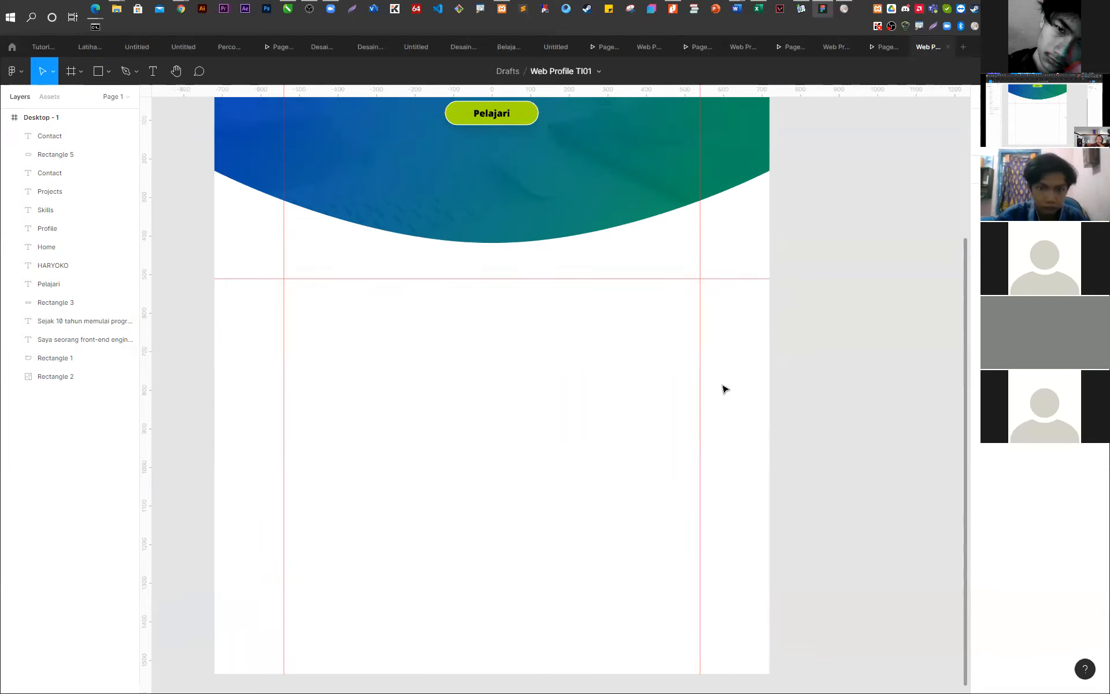
left_click(491, 119)
left_click_drag(491, 119, 494, 320, "alt")
double_click(494, 320)
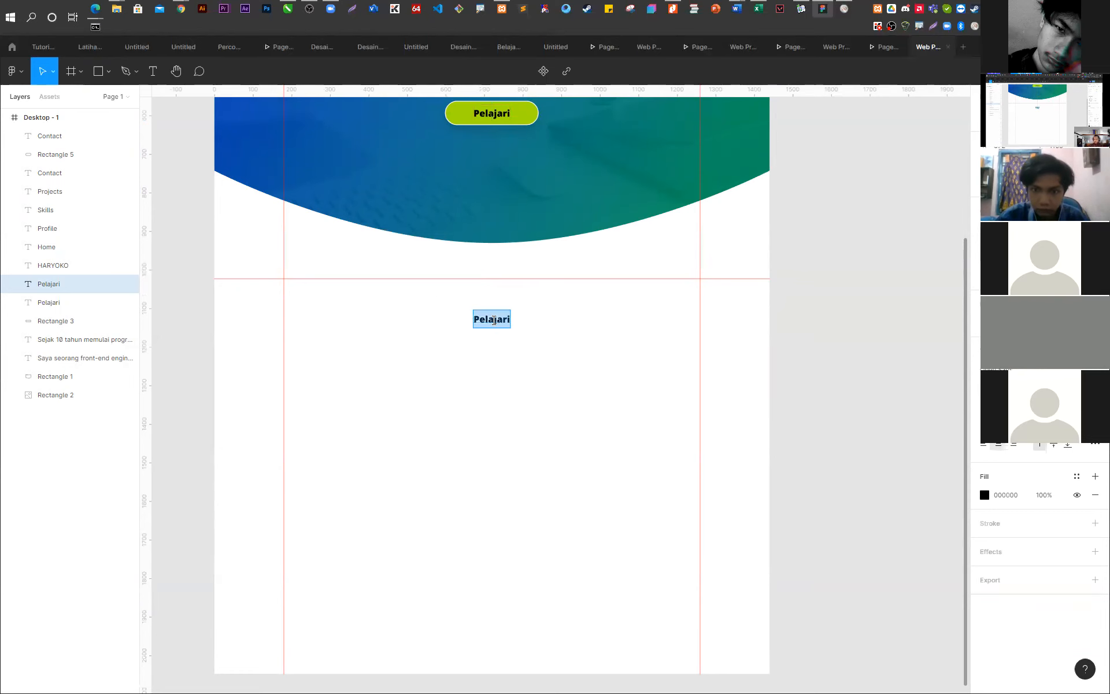
type("Profile")
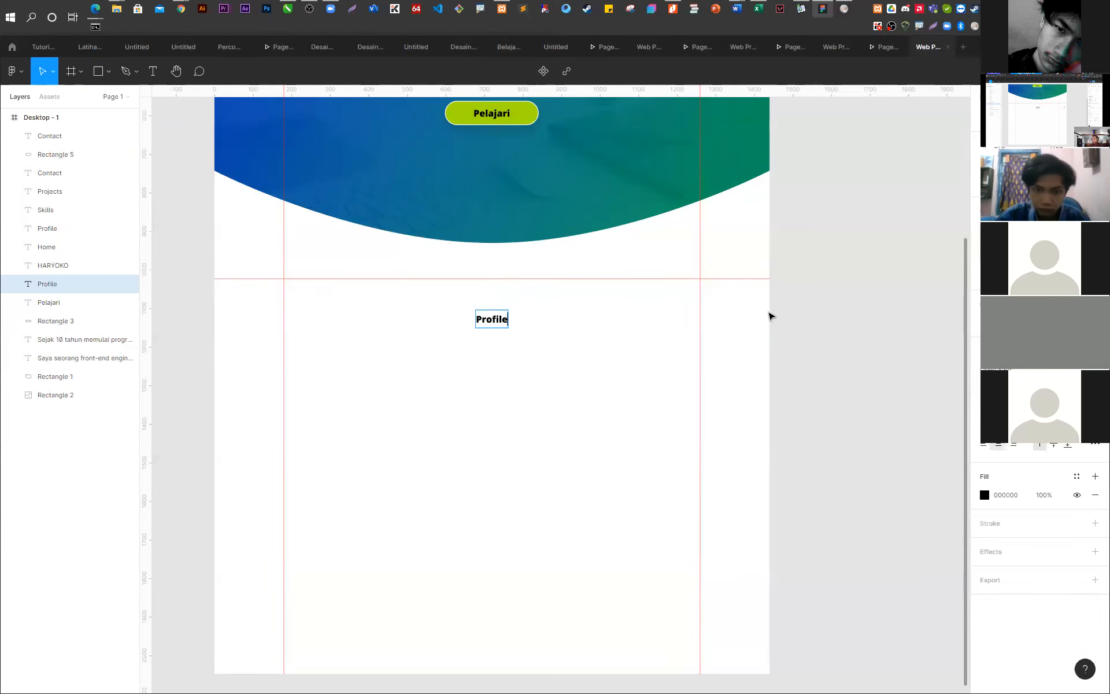
key("Escape")
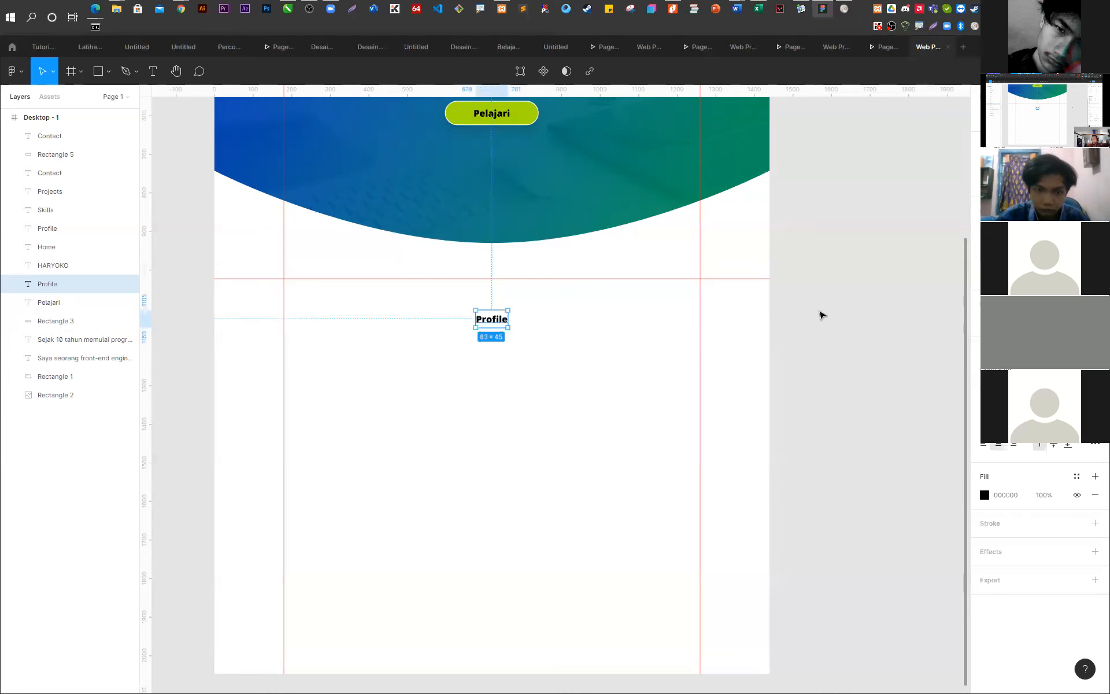
left_click(866, 288)
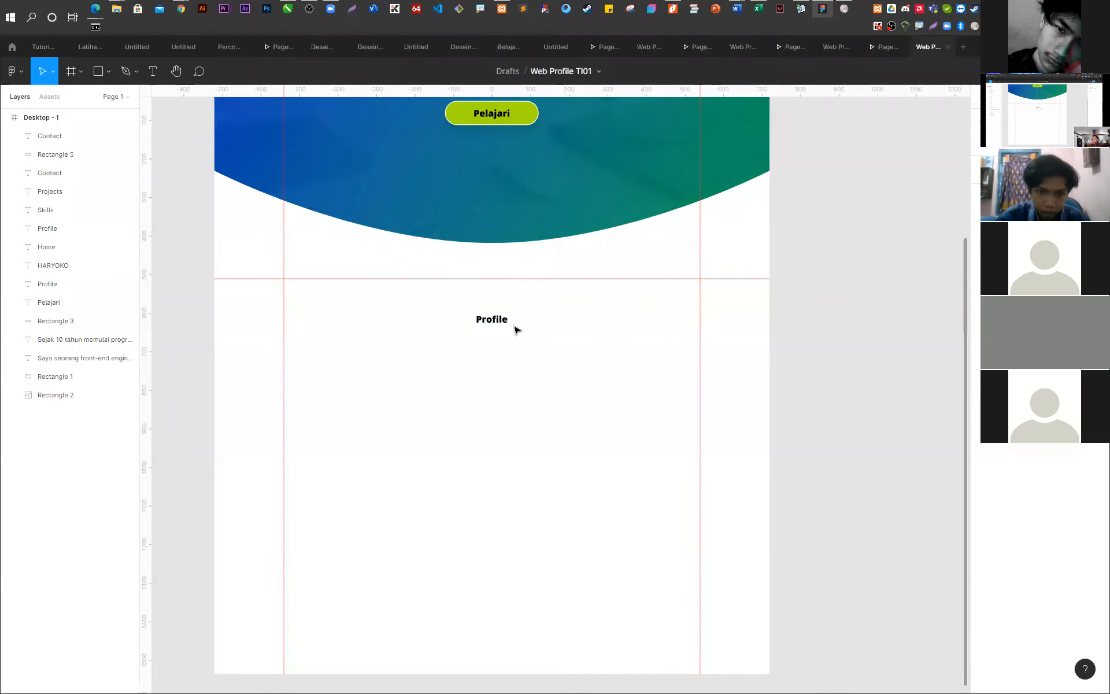
- Duplicate the "Profile" heading directly beneath itself and change the copy's text to "Mengenal saya jauh lebih dekat."
left_click(493, 325)
scroll(487, 362, "up", 5)
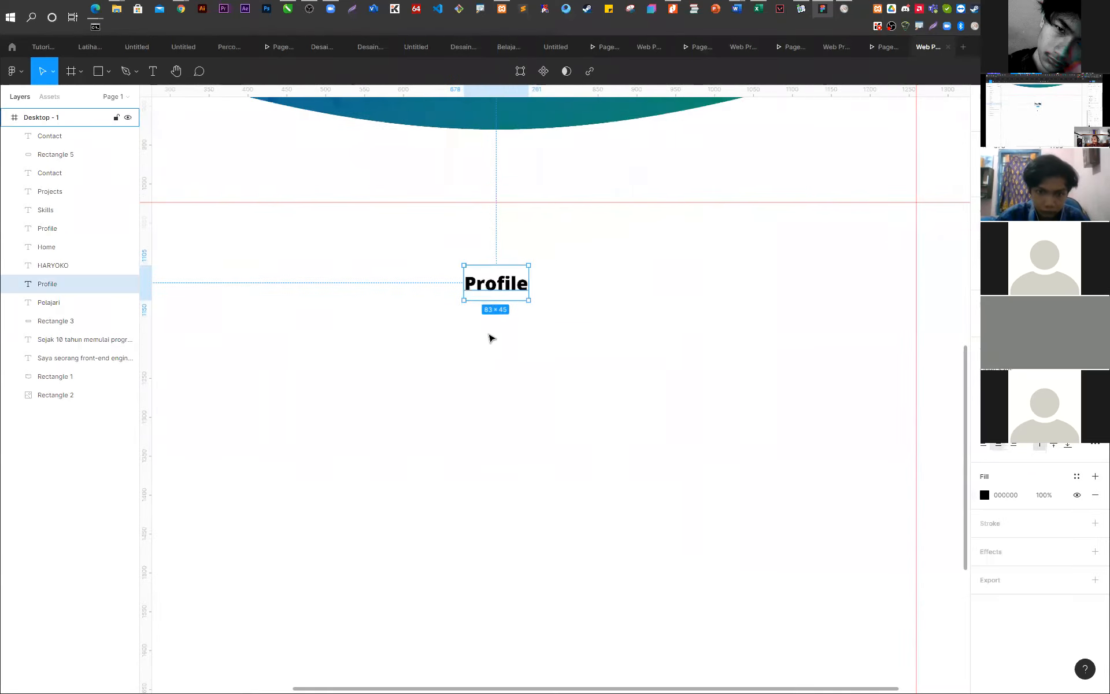
left_click_drag(505, 289, 505, 321)
double_click(505, 320)
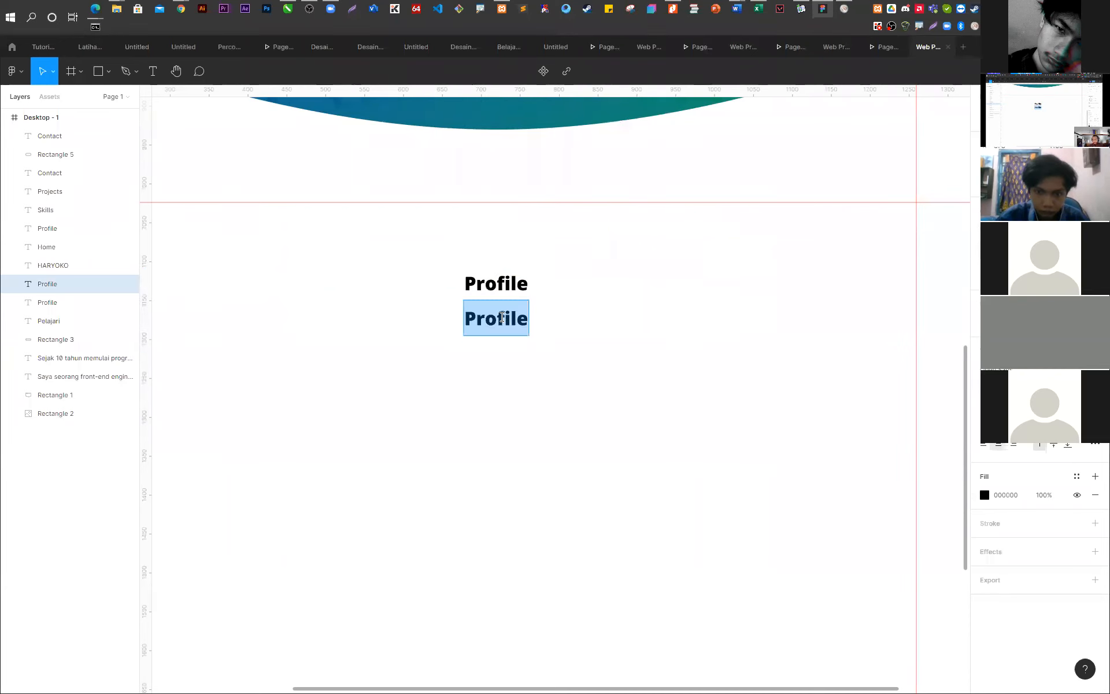
type("Mengenal")
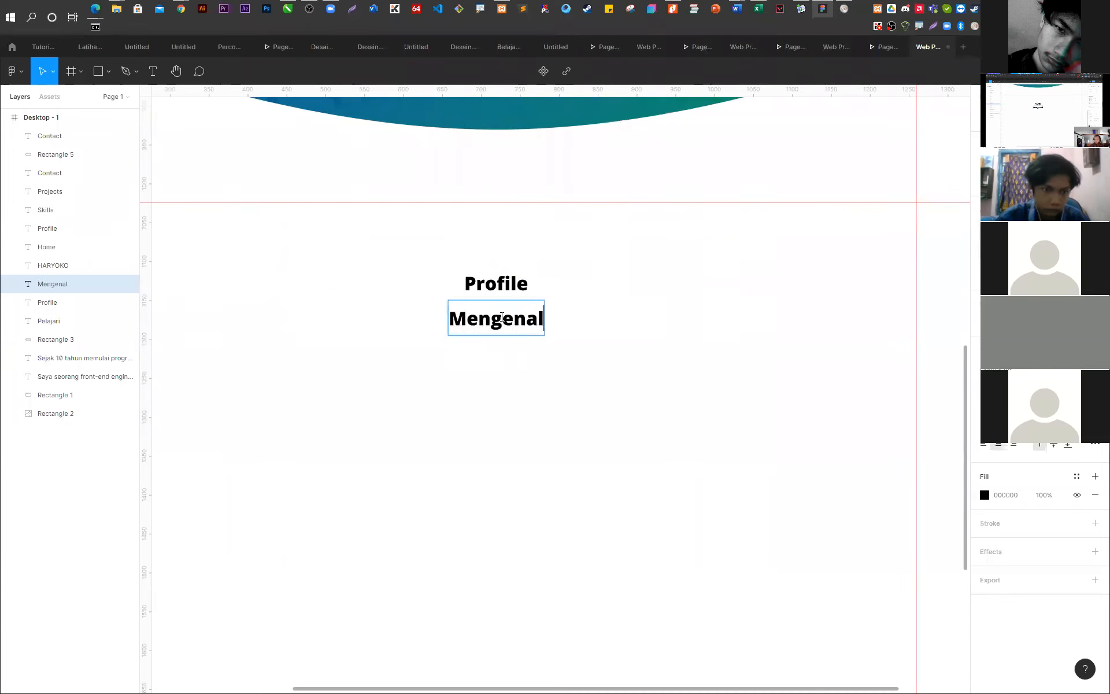
type(" saya")
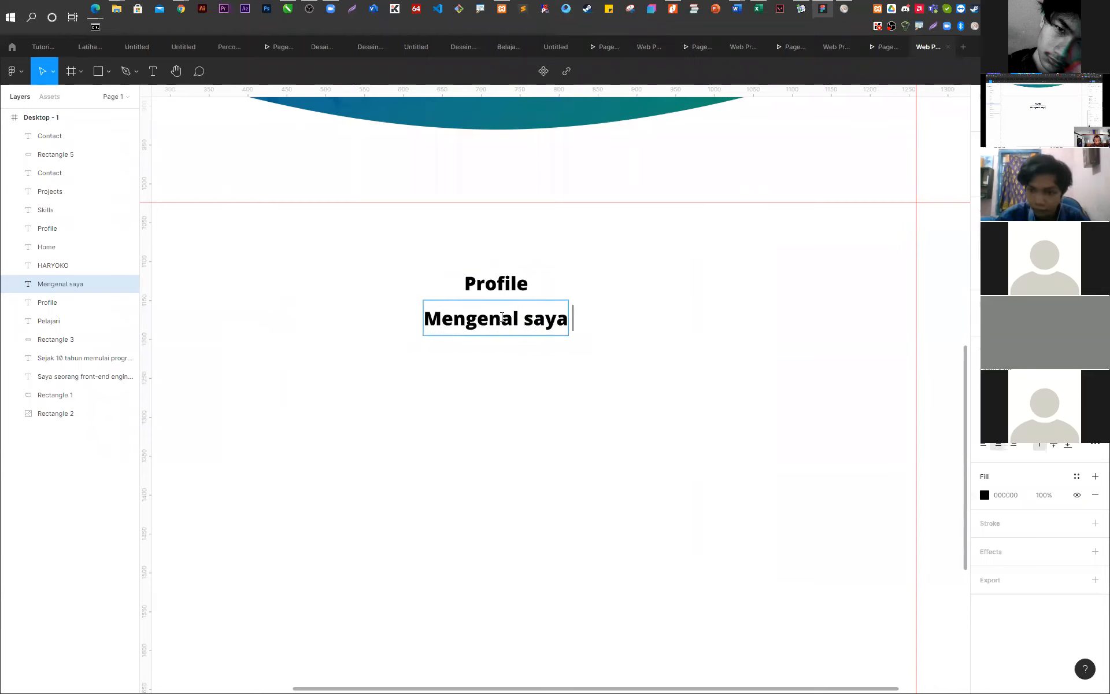
type(" jauh leb")
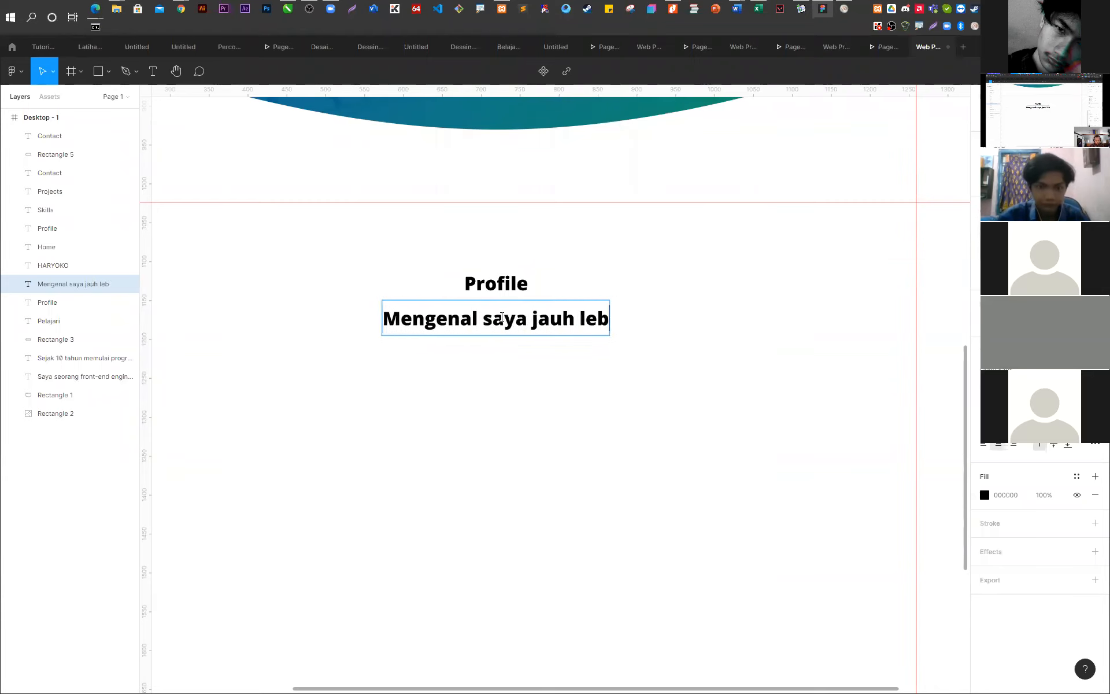
type("ih dekat")
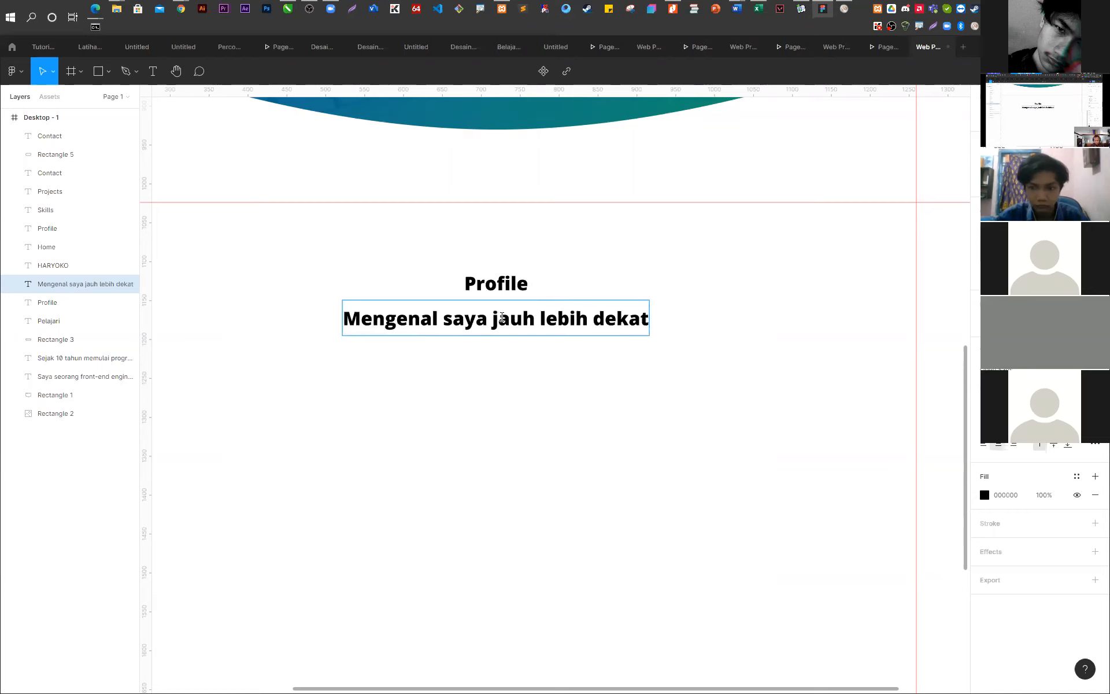
type(".")
- Give the "Mengenal saya jauh lebih dekat." line a thinner font weight and a gray fill, 686868
key("ctrl+a")
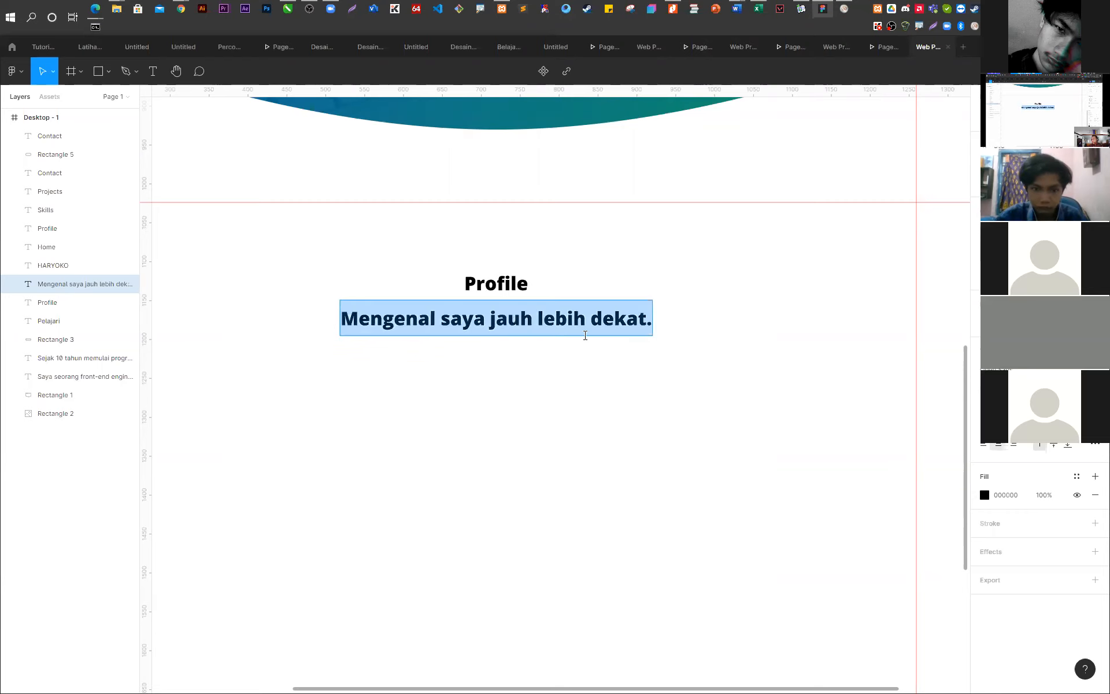
left_click(1006, 388)
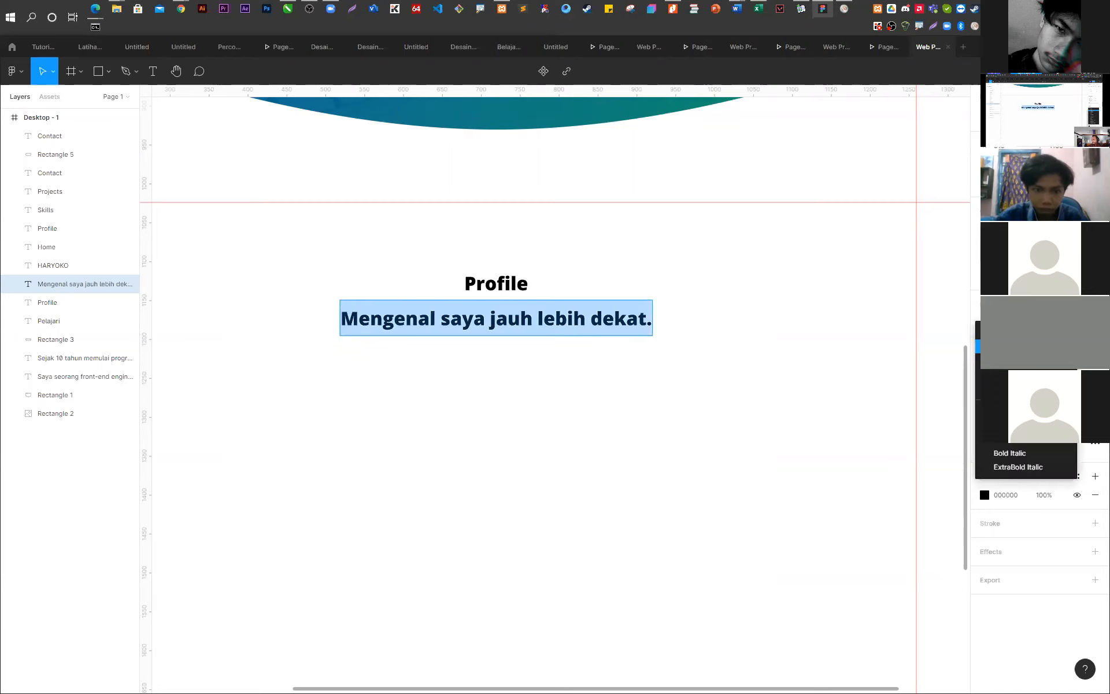
left_click(1006, 348)
left_click(984, 495)
left_click_drag(919, 492, 828, 493)
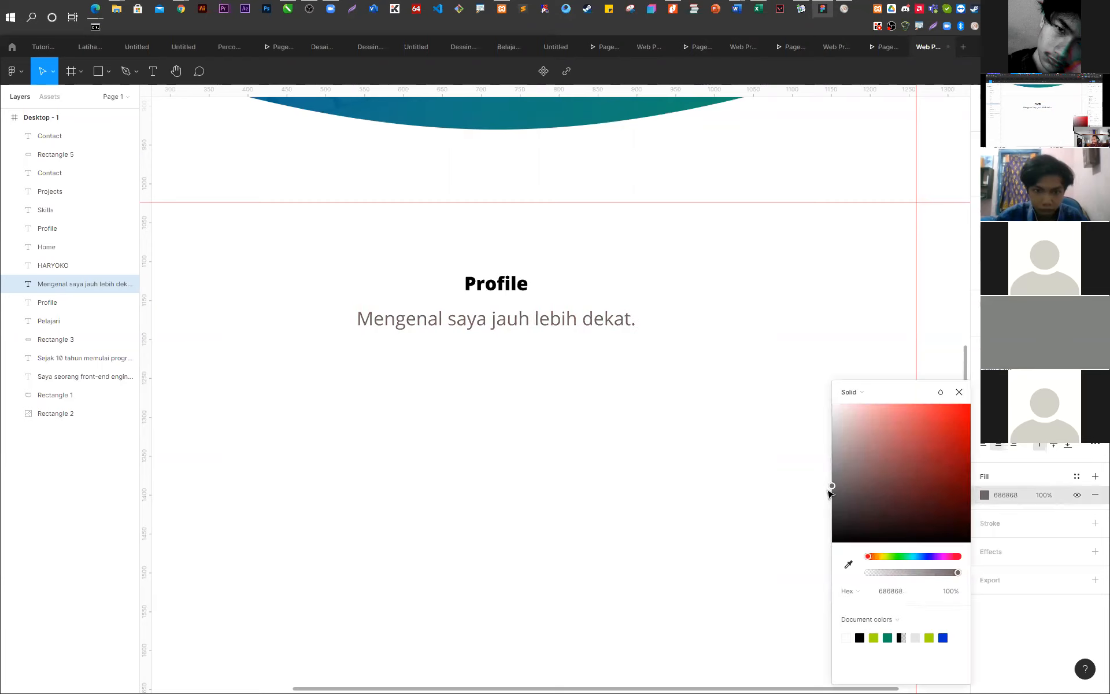
key("Escape")
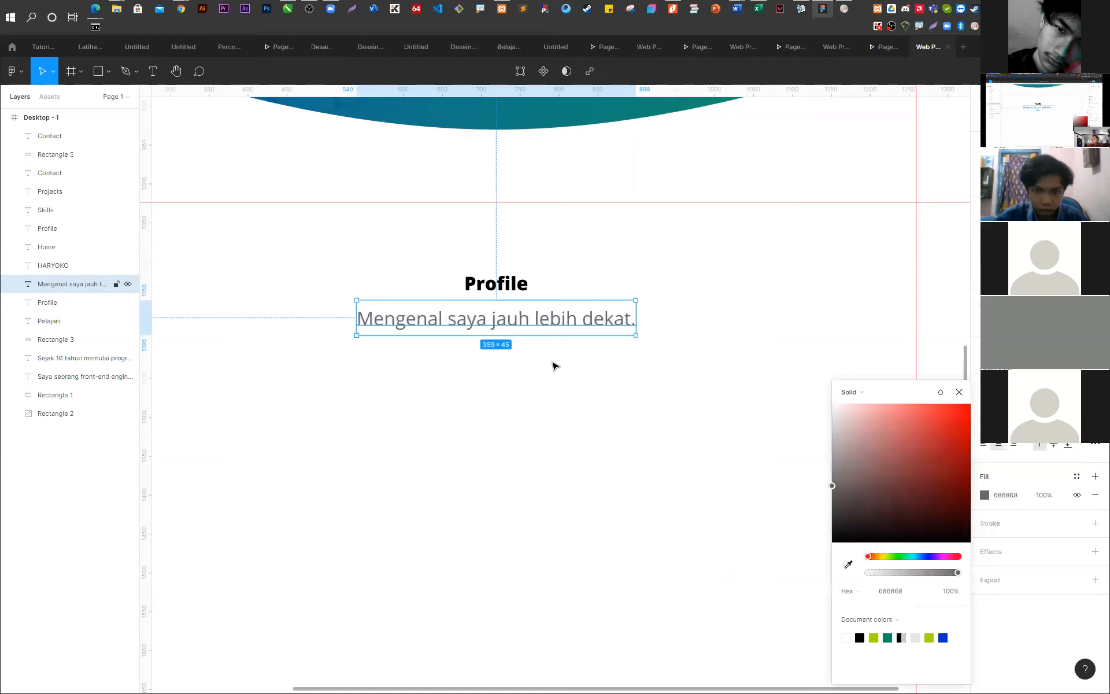
left_click(578, 399)
- Darken the fill of the "Mengenal saya jauh lebih dekat." line to a deeper gray
left_click(590, 320)
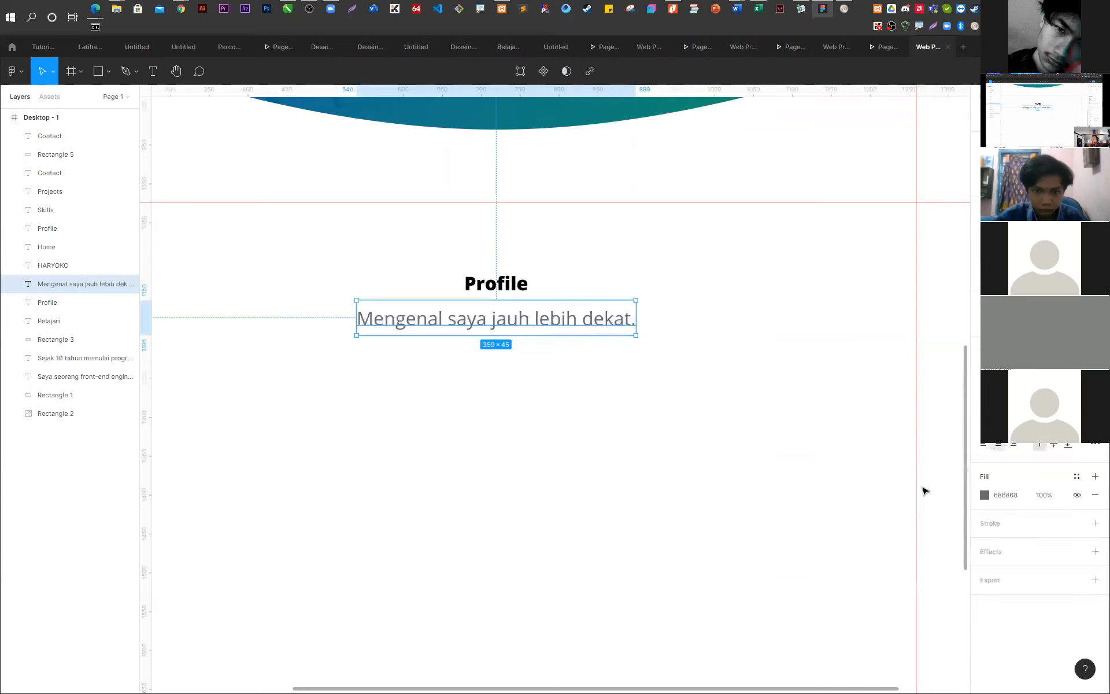
left_click(985, 495)
left_click_drag(833, 491, 832, 509)
left_click(594, 416)
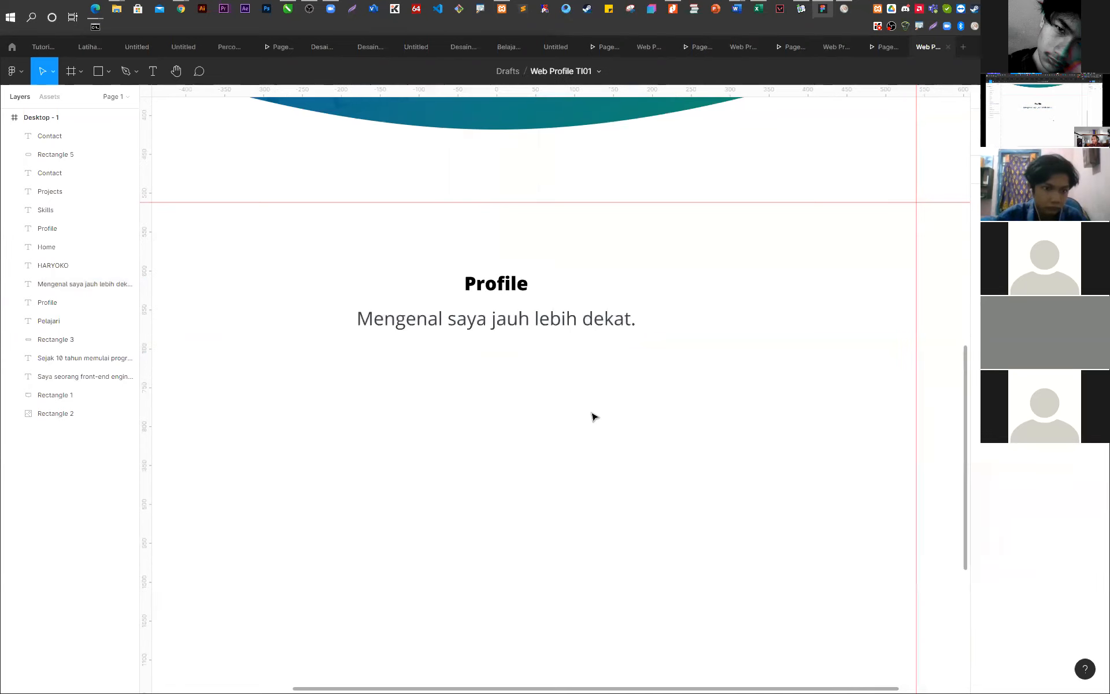
- Reduce the font size of the "Mengenal saya jauh lebih dekat." line so its text box is about 180 × 22
left_click(539, 319)
left_click(515, 291)
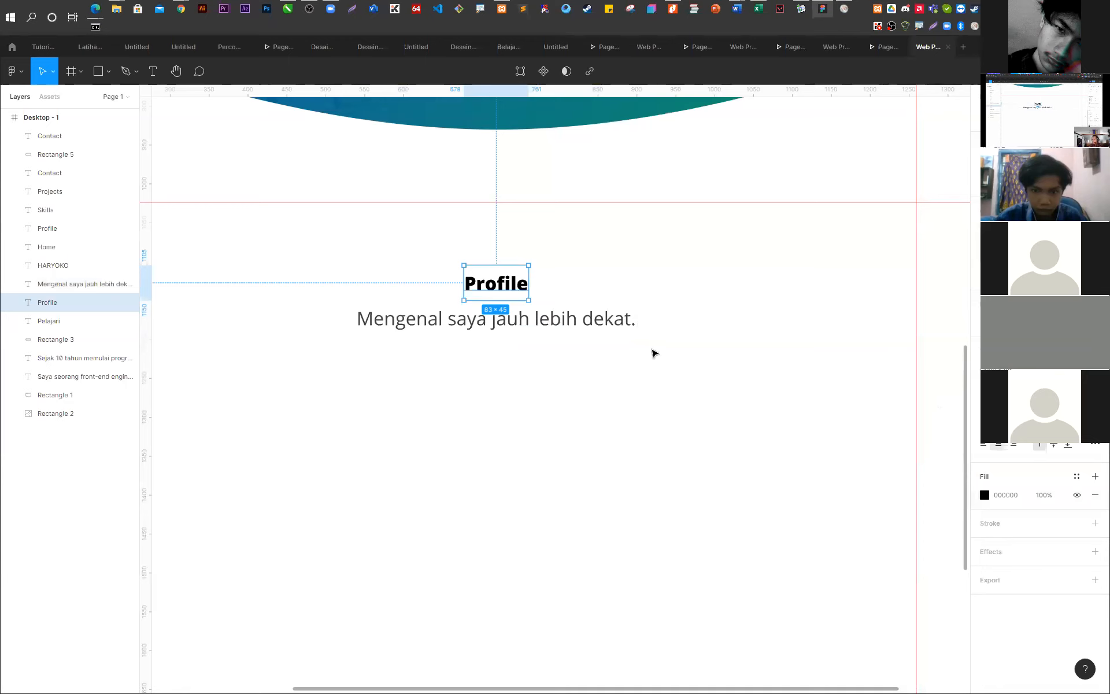
left_click(584, 323)
left_click(1084, 387)
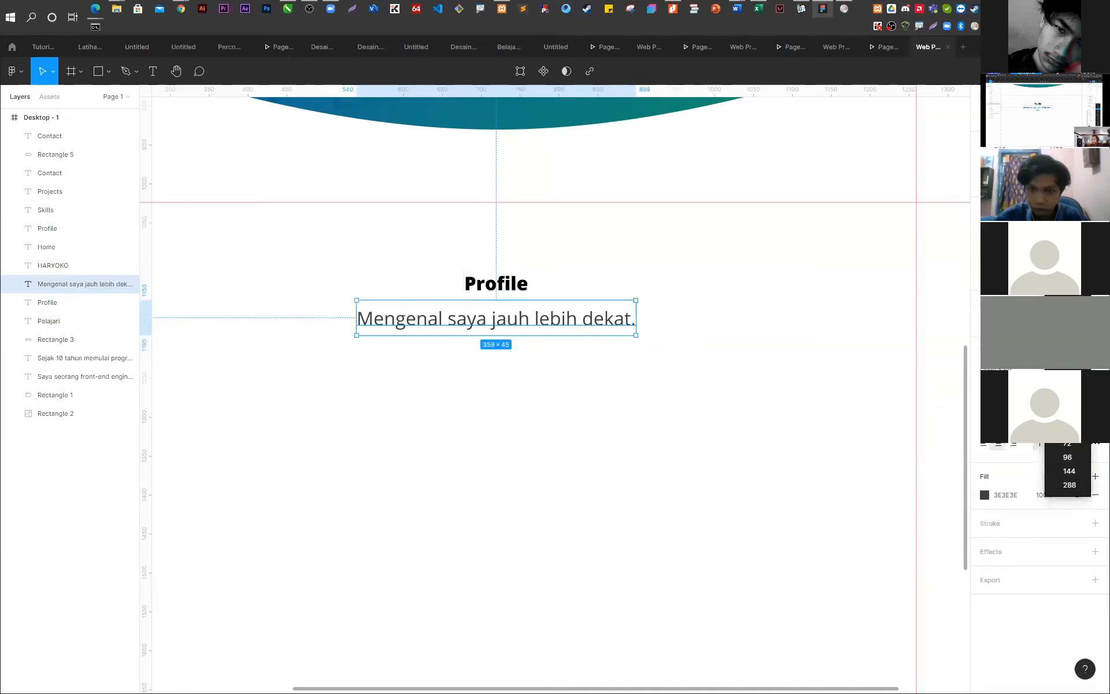
left_click(1068, 332)
left_click(666, 429)
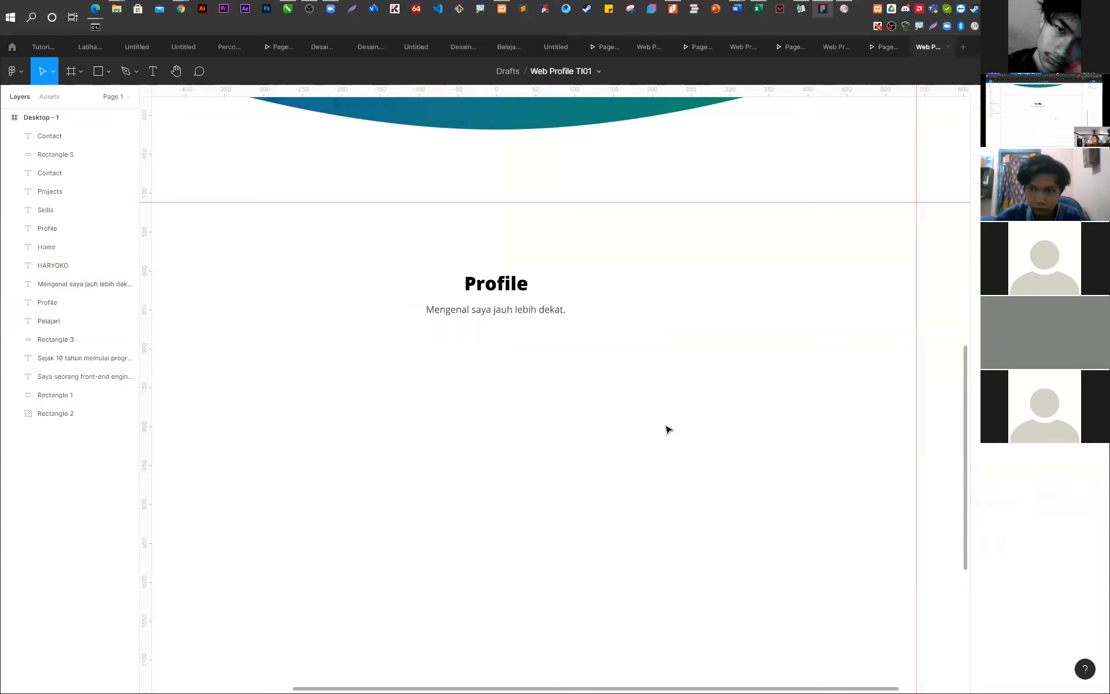
scroll(405, 353, "down", 5)
scroll(403, 366, "up", 3)
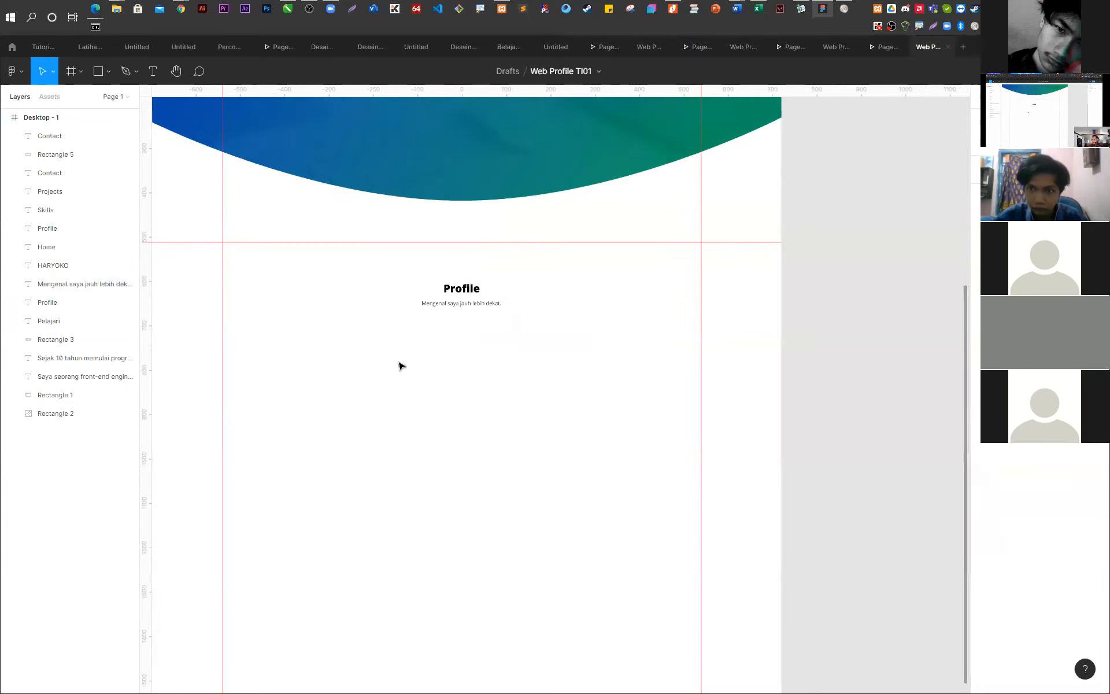
left_click(480, 303)
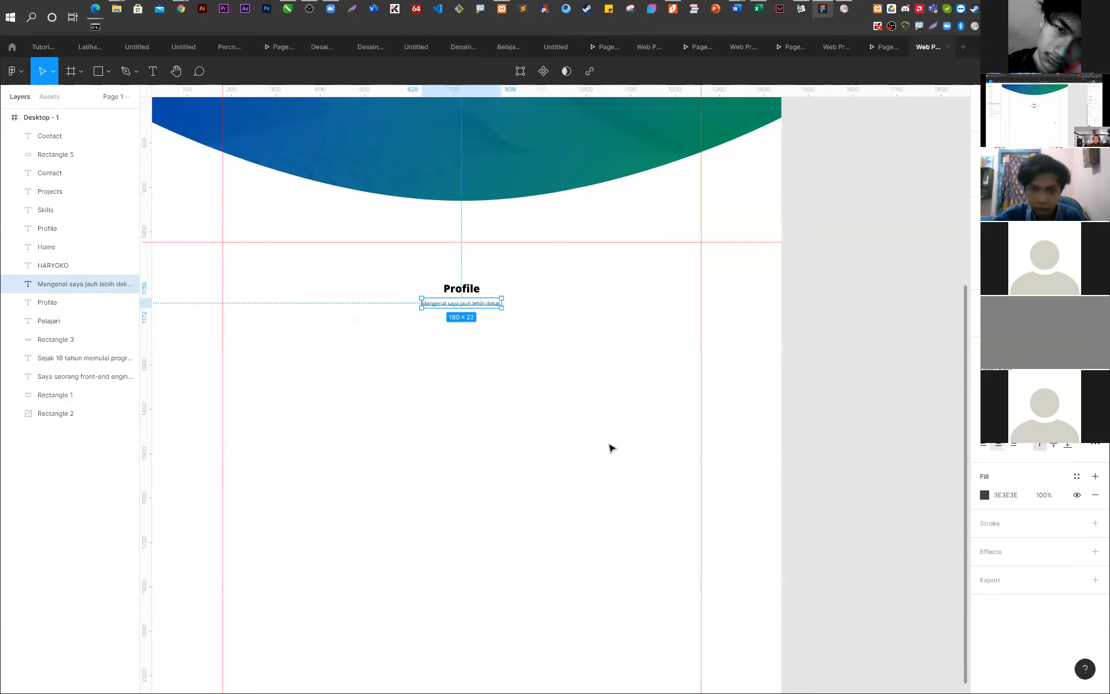
key("Return")
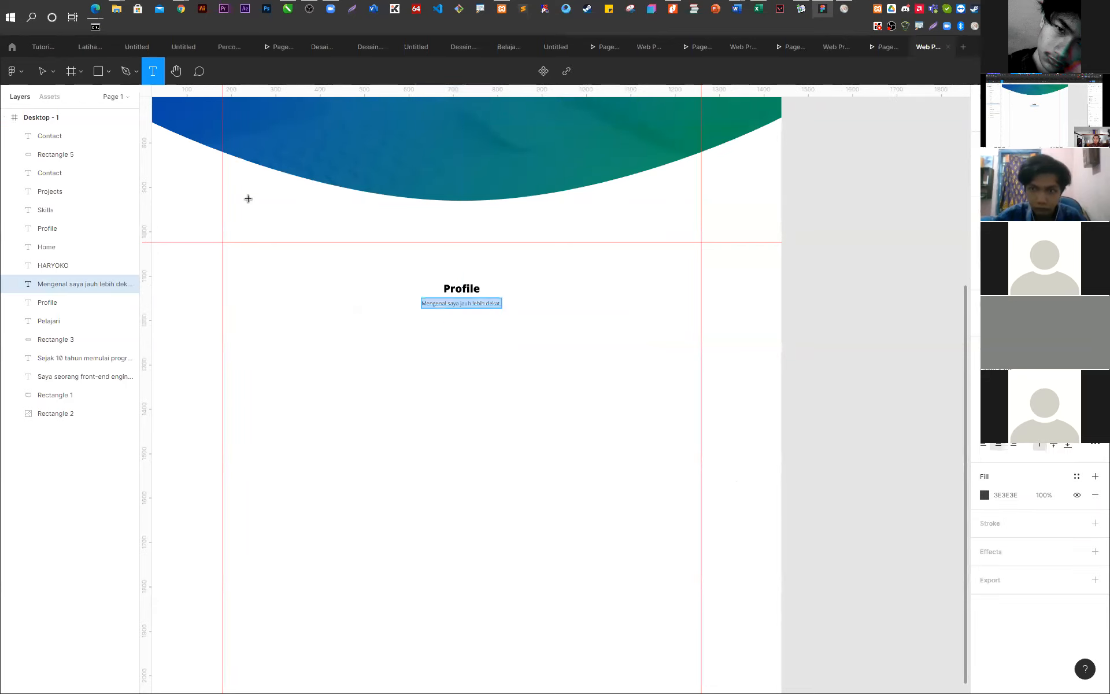
key("Escape")
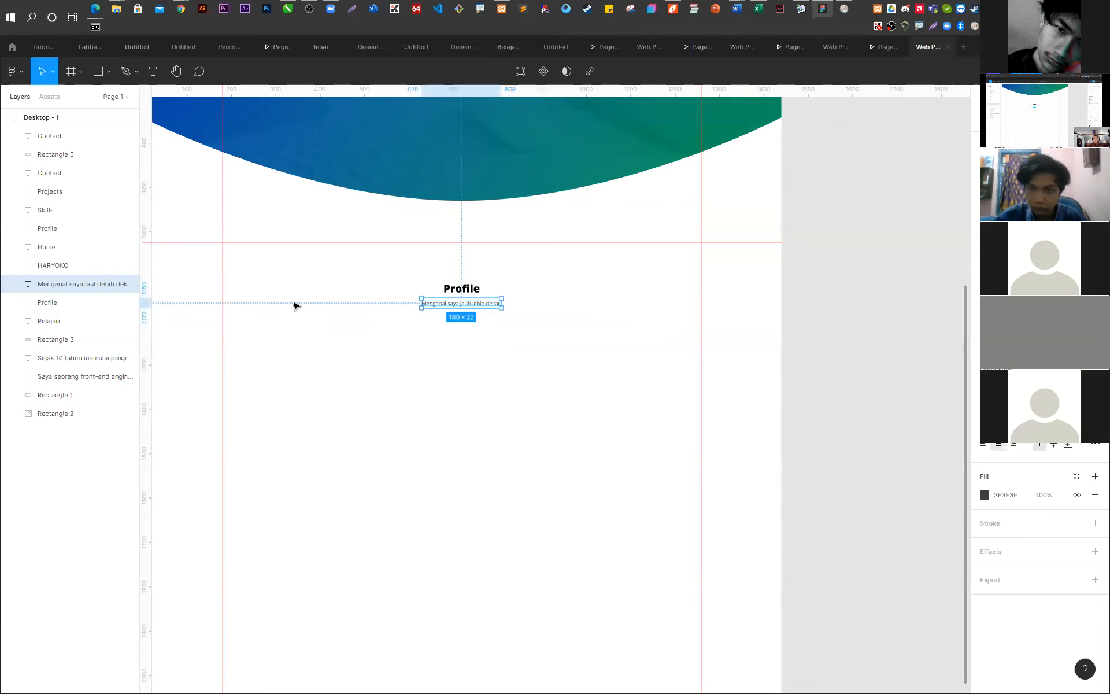
left_click(295, 305)
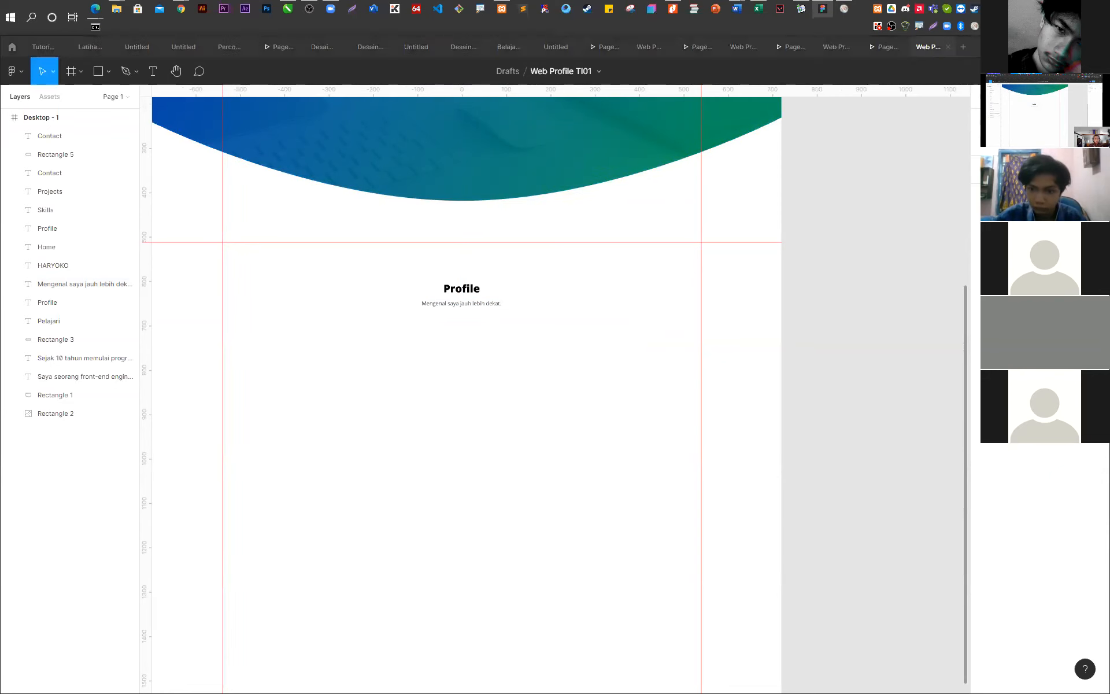
- Switch to Unsplash in the browser, close the opened iMac photo and search for "man"
key("alt+Tab")
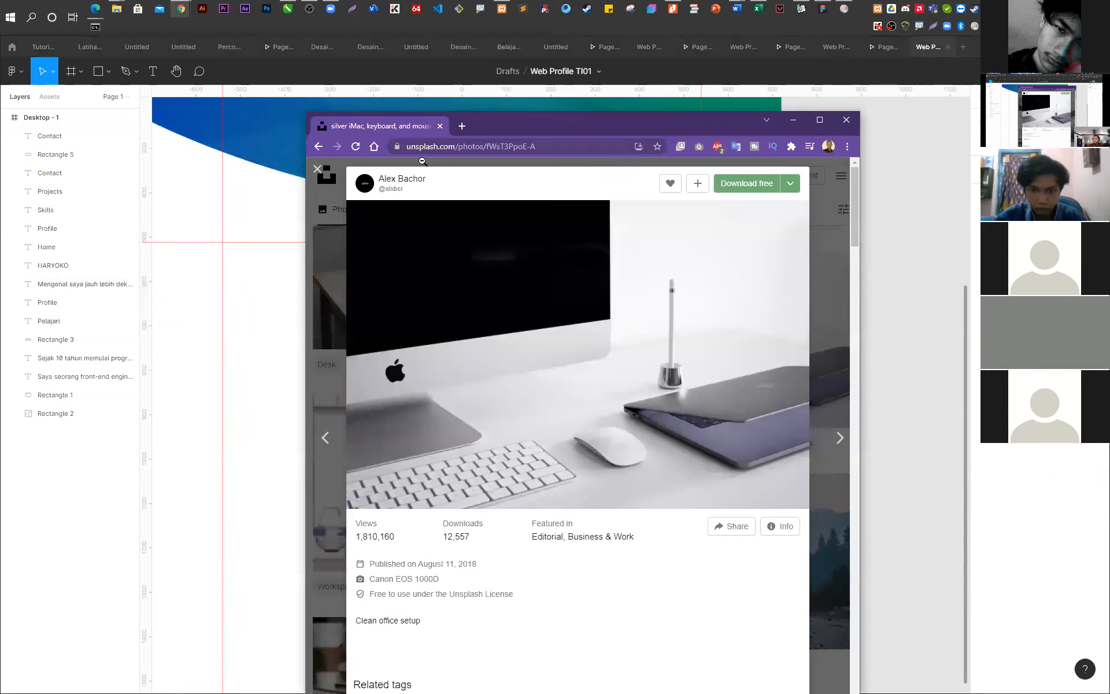
left_click(317, 169)
left_click_drag(433, 176, 342, 186)
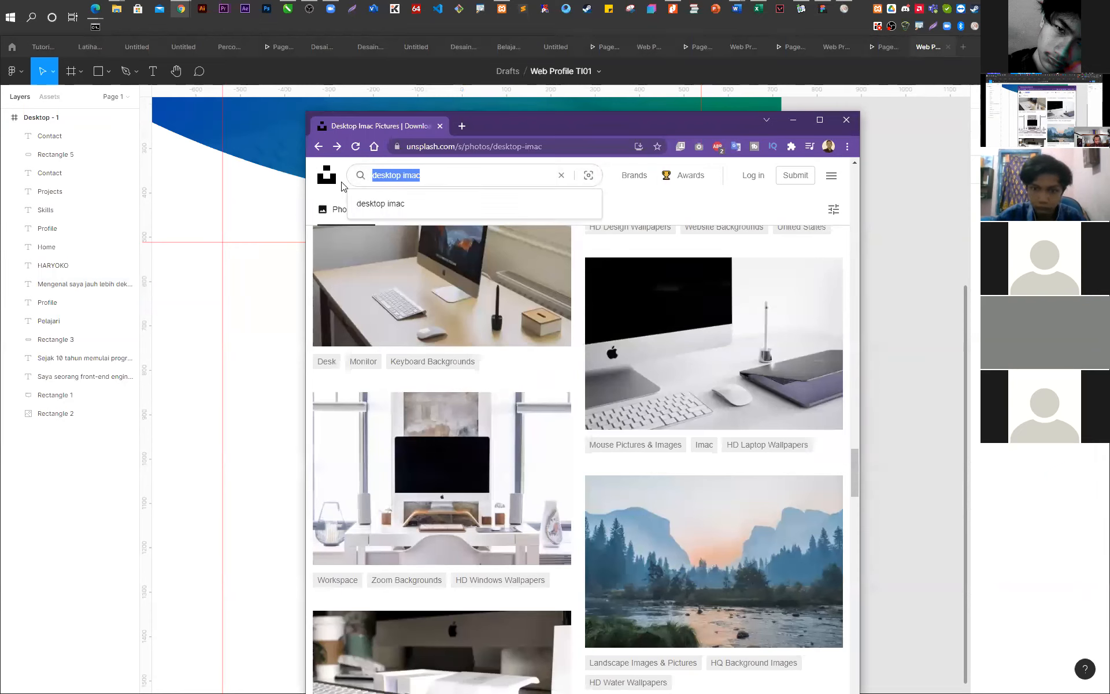
type("man")
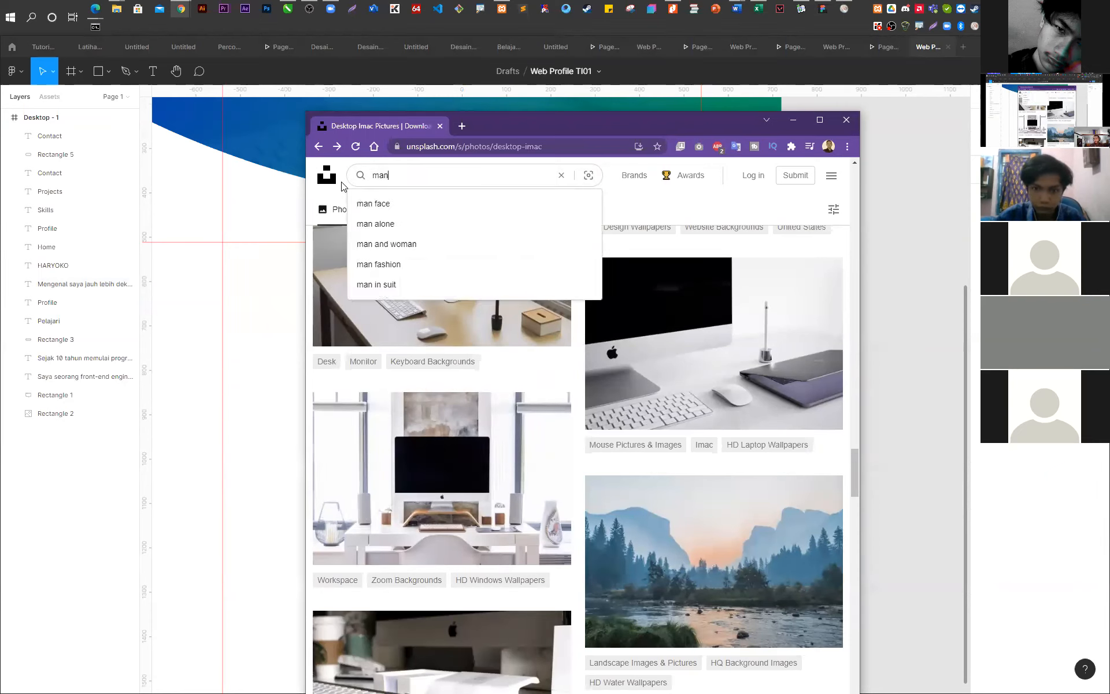
key("Return")
- Search Unsplash for "woman" and look through the photos for a suitable profile picture
left_click_drag(473, 185, 298, 186)
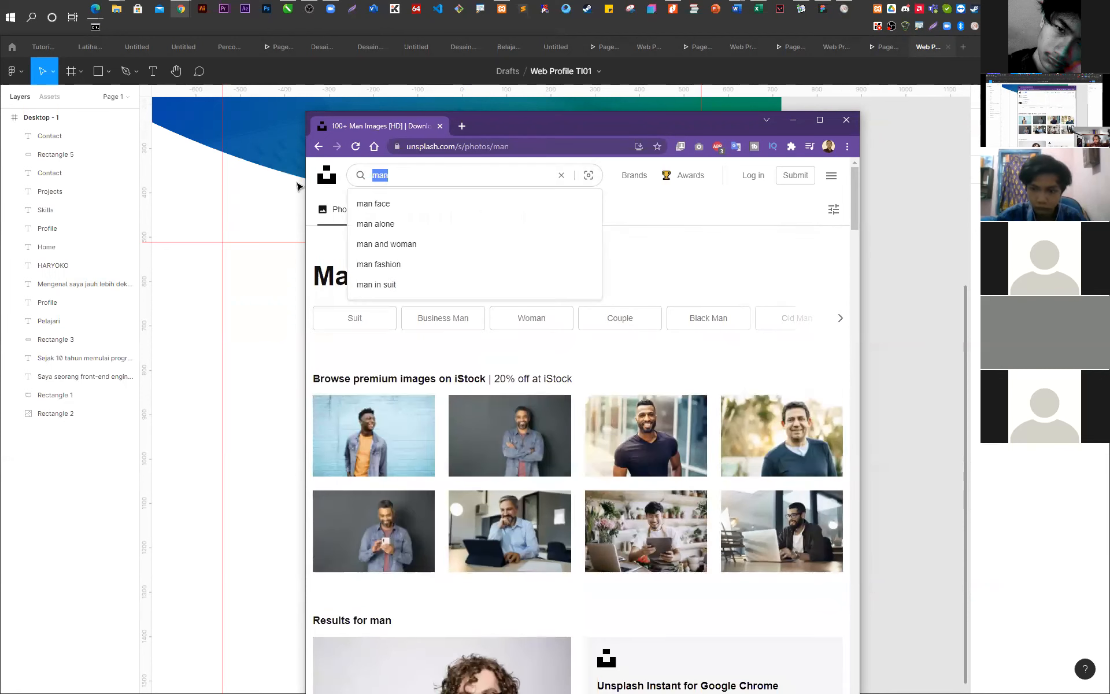
type("woman")
key("Return")
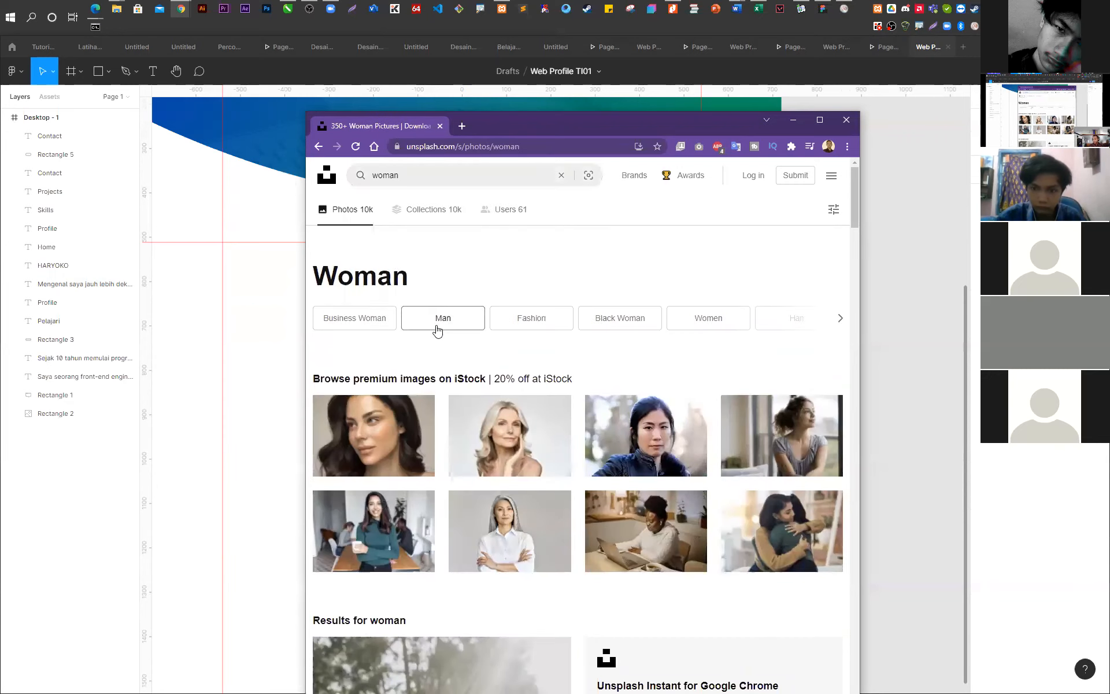
scroll(440, 333, "down", 15)
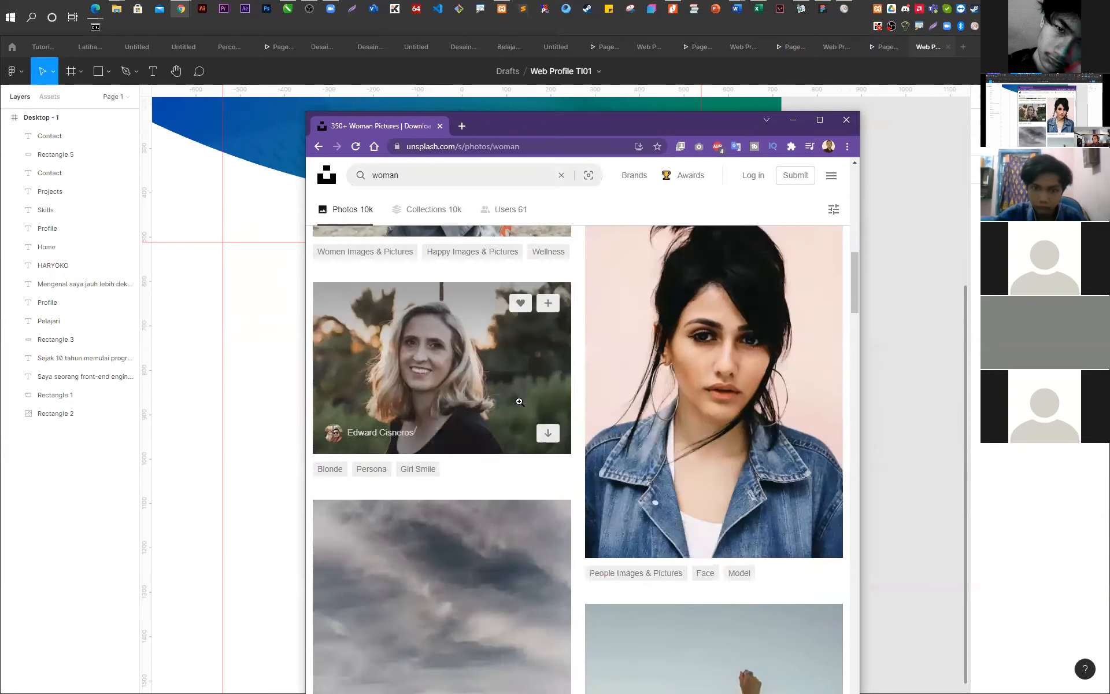
scroll(583, 446, "down", 9)
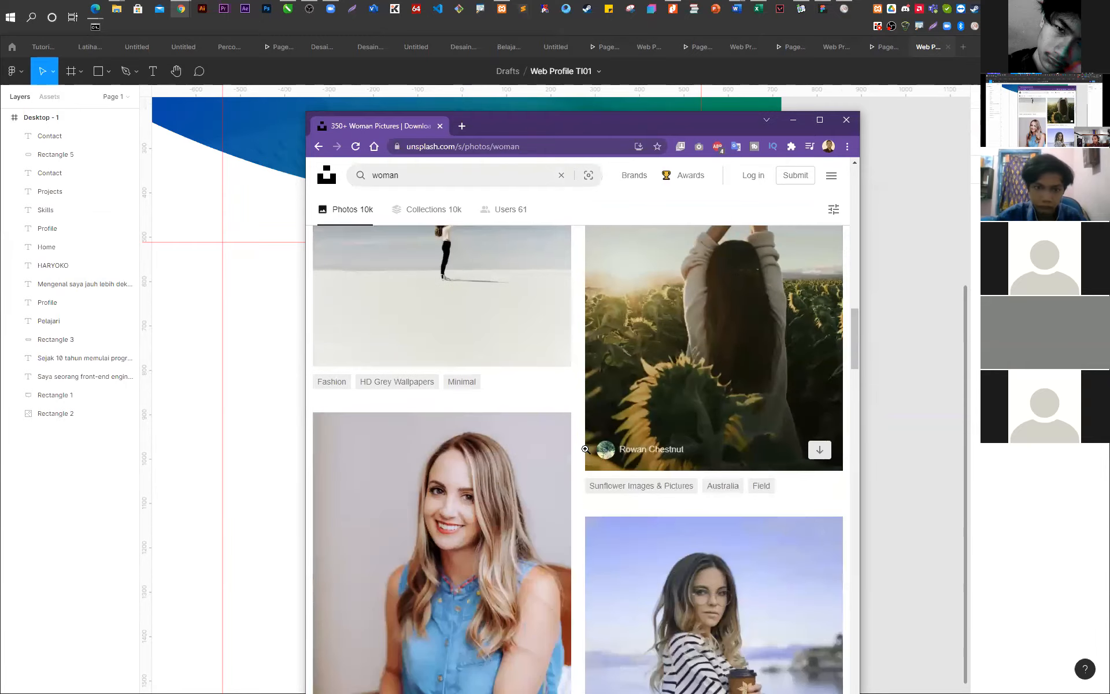
scroll(585, 449, "down", 4)
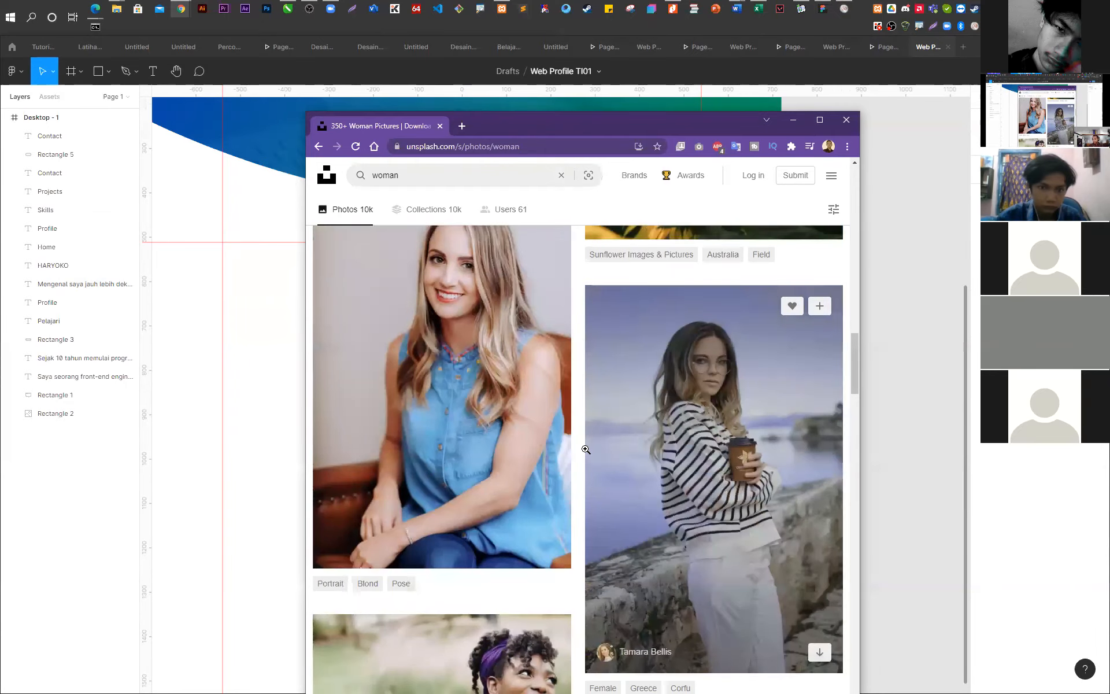
scroll(585, 449, "down", 5)
scroll(585, 450, "down", 5)
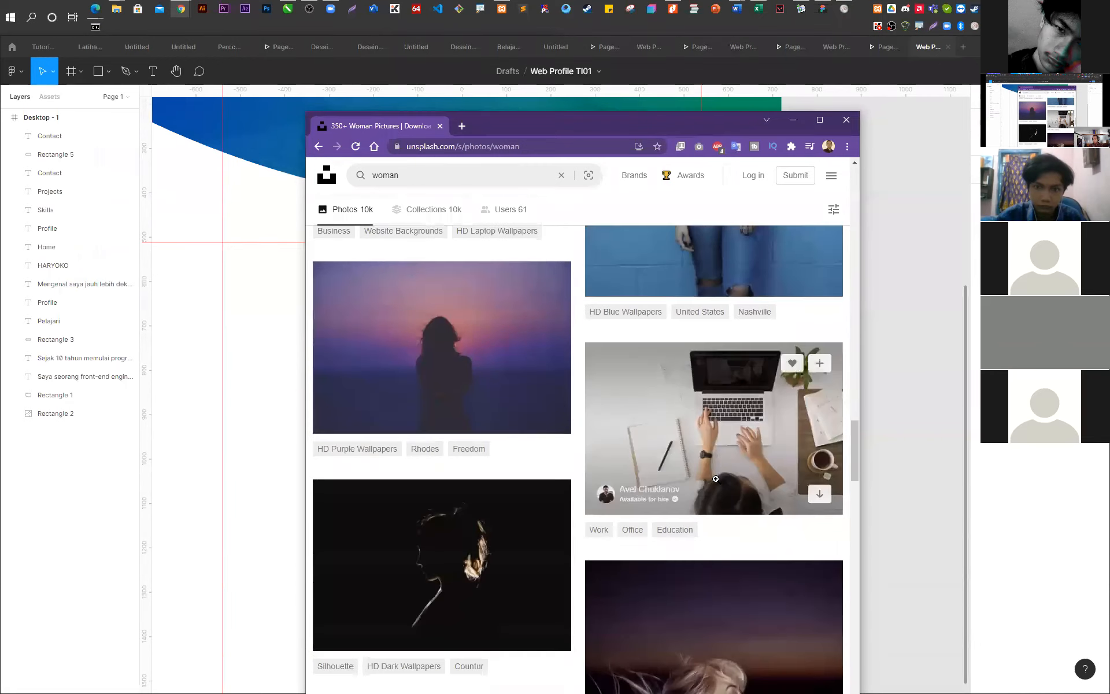
scroll(636, 491, "down", 5)
scroll(636, 491, "up", 20)
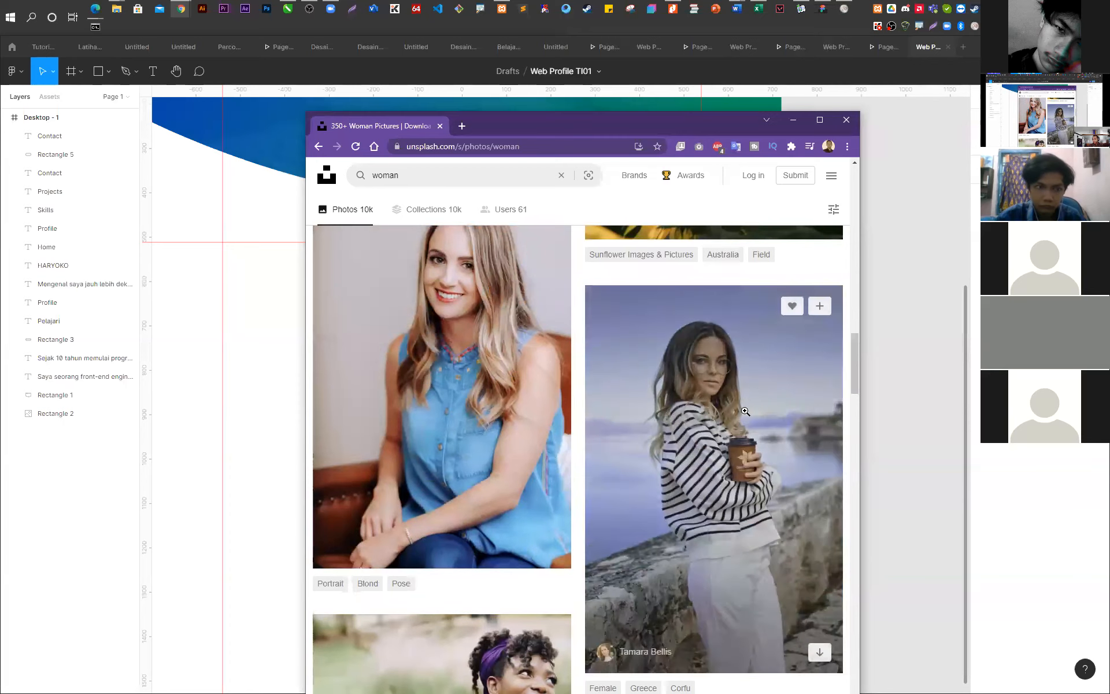
scroll(542, 412, "up", 8)
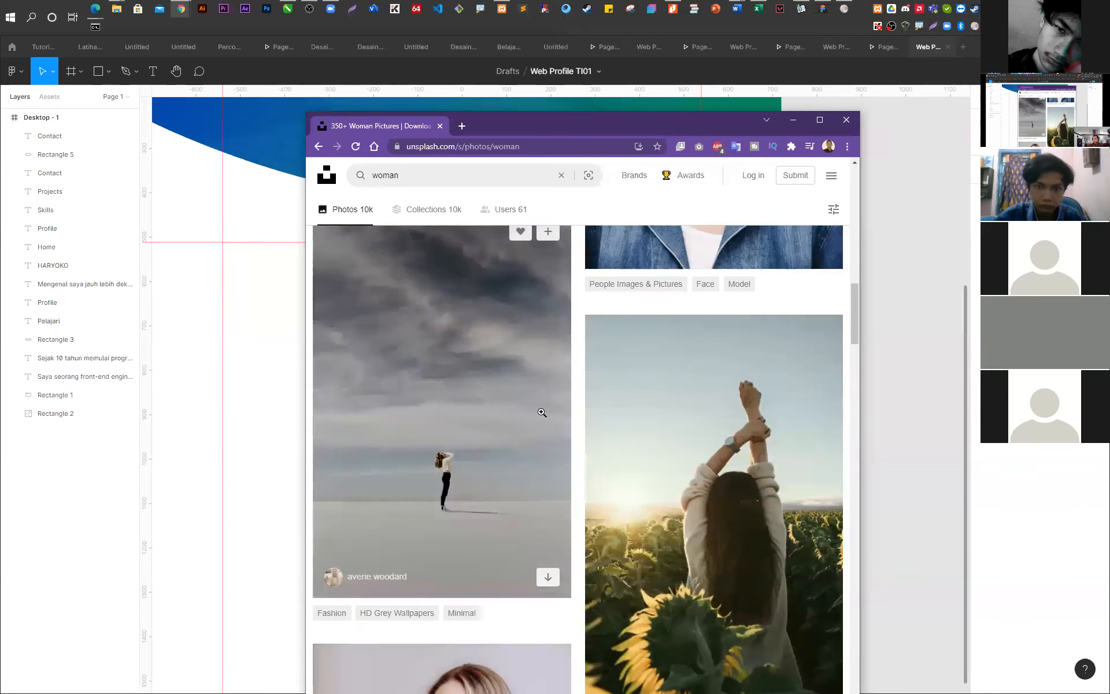
- Narrow the search to the suggested "woman portrait" and look through the portraits for a profile picture
left_click(409, 174)
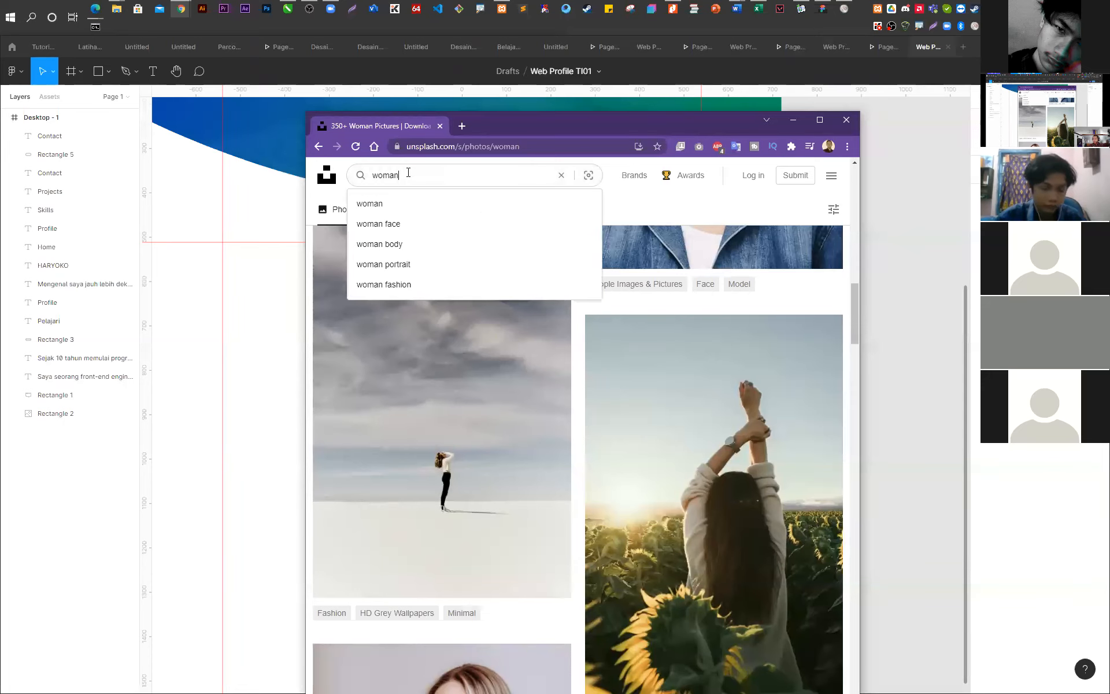
left_click(396, 265)
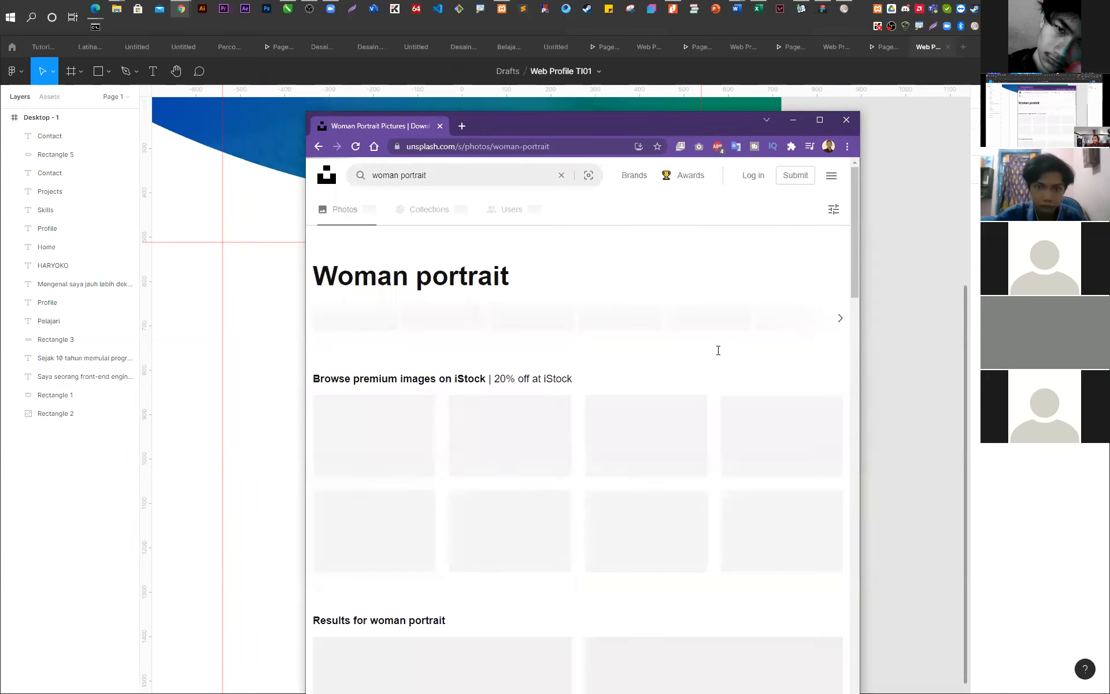
scroll(572, 347, "down", 12)
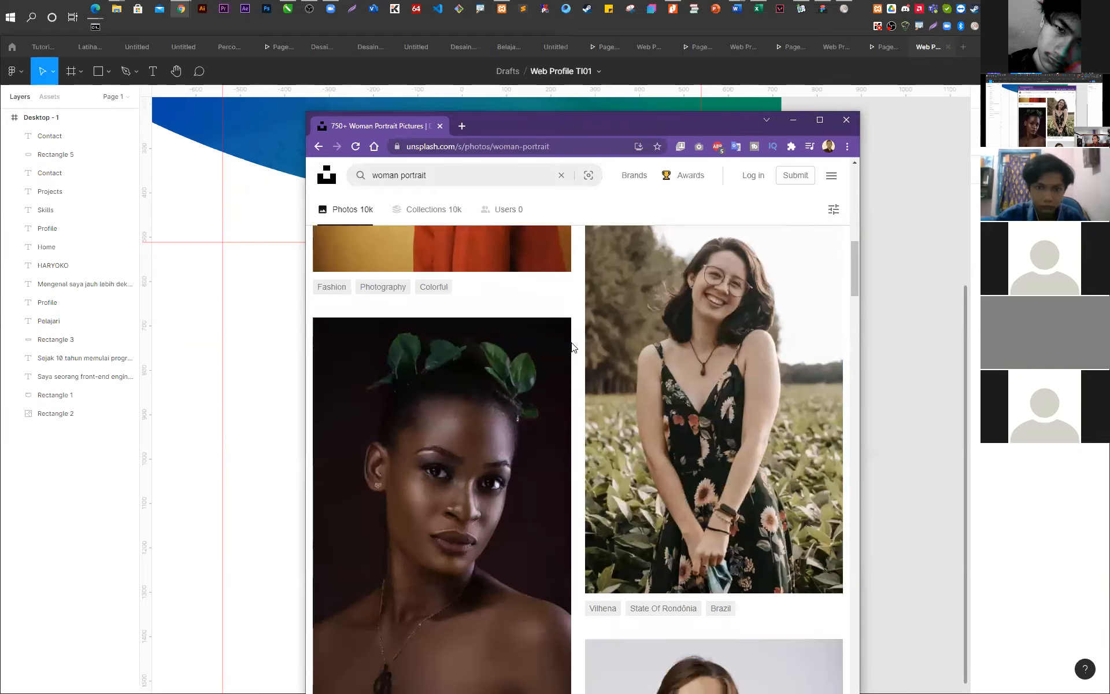
scroll(573, 347, "down", 10)
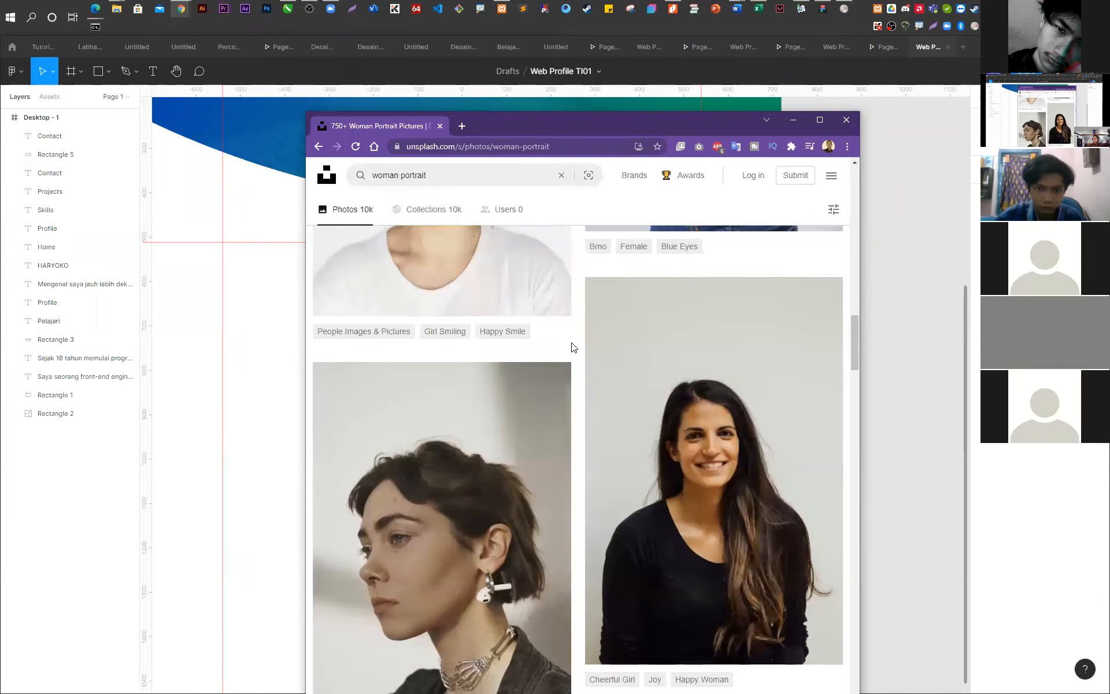
scroll(573, 347, "down", 10)
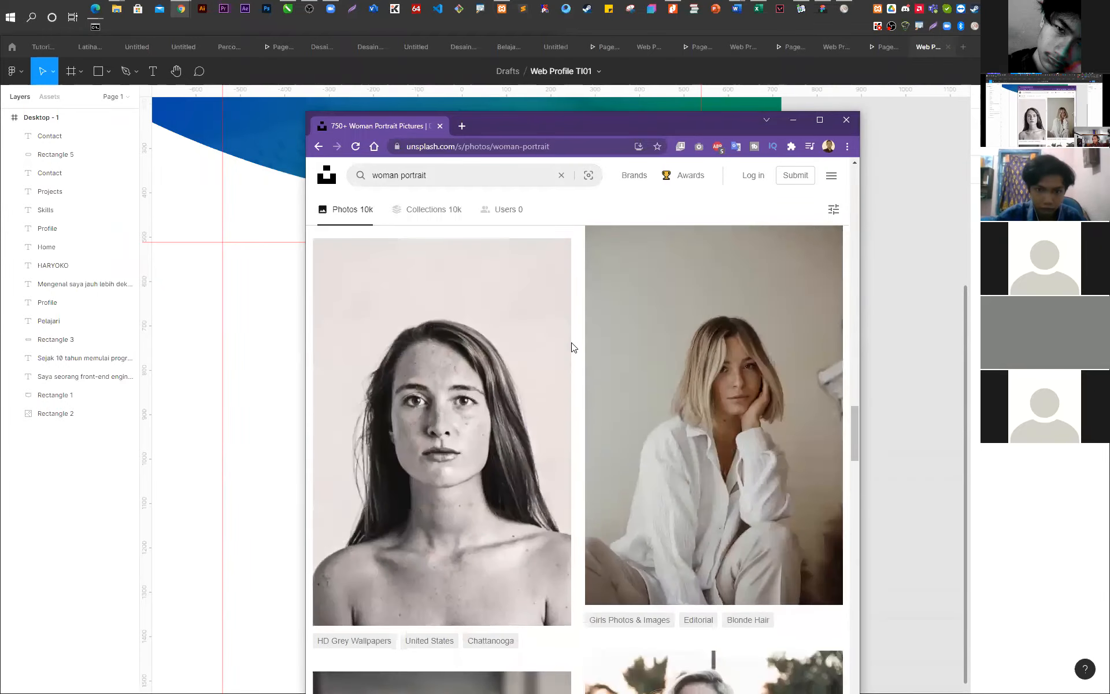
scroll(572, 347, "down", 5)
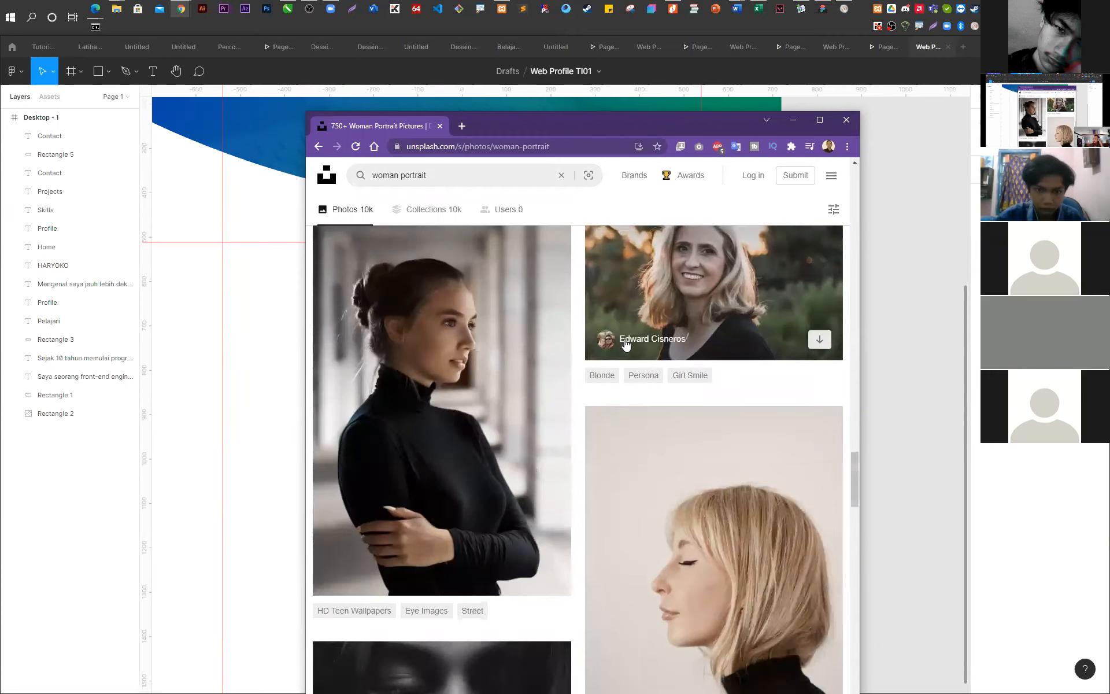
scroll(625, 339, "down", 5)
scroll(625, 340, "down", 10)
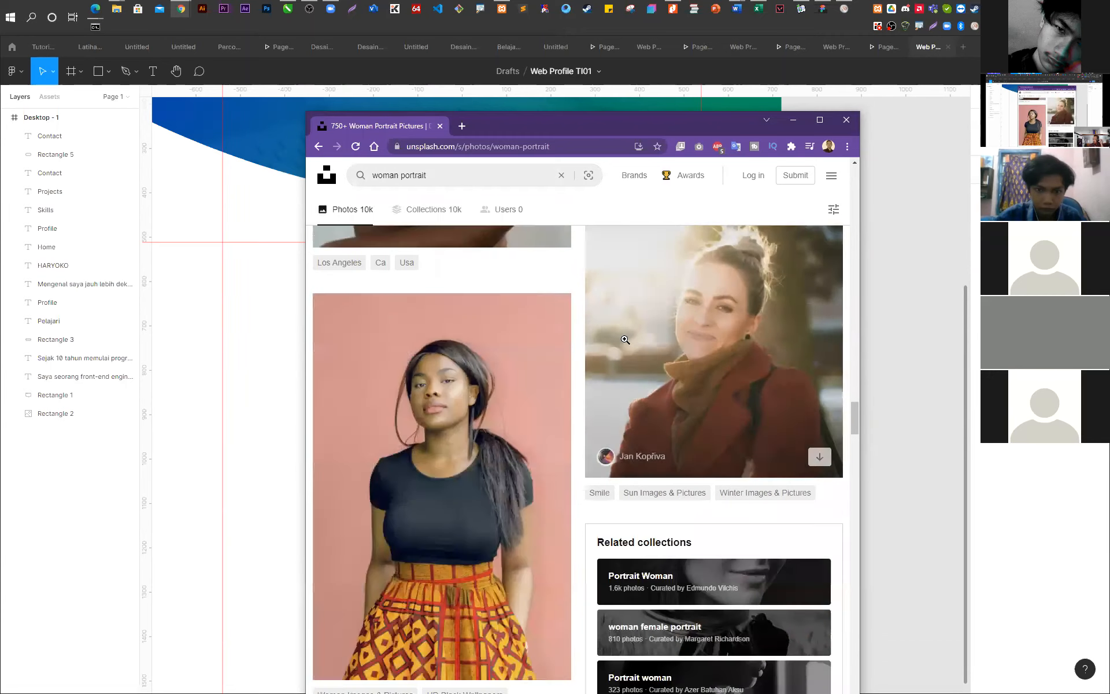
scroll(624, 339, "down", 5)
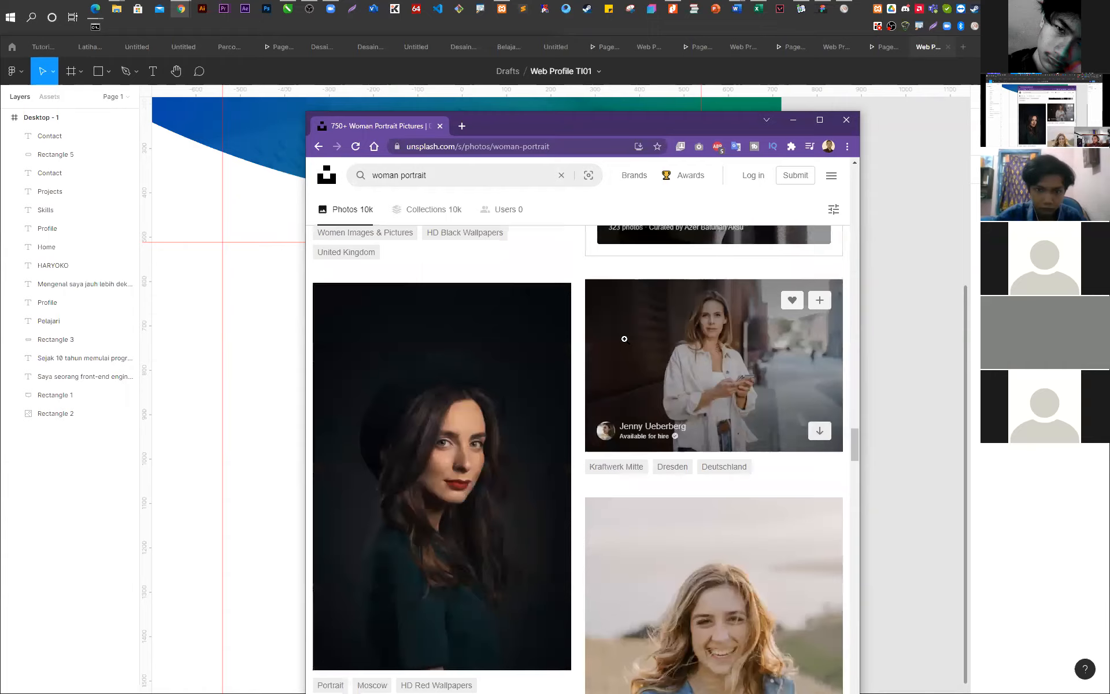
scroll(625, 339, "down", 5)
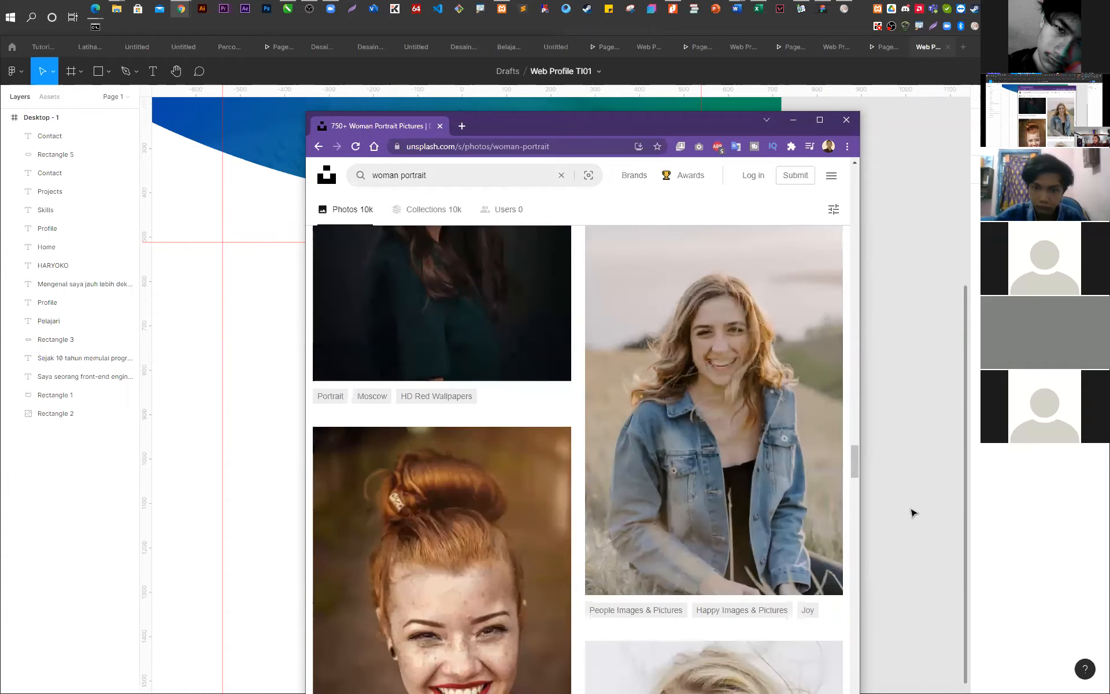
scroll(846, 494, "down", 8)
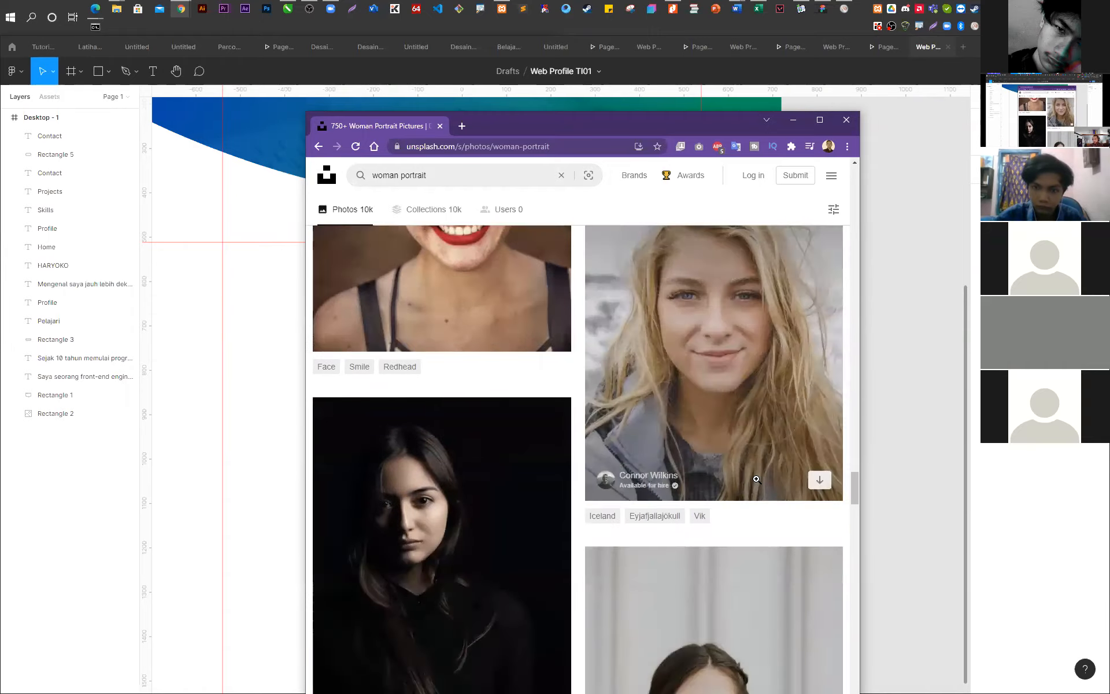
scroll(756, 477, "down", 4)
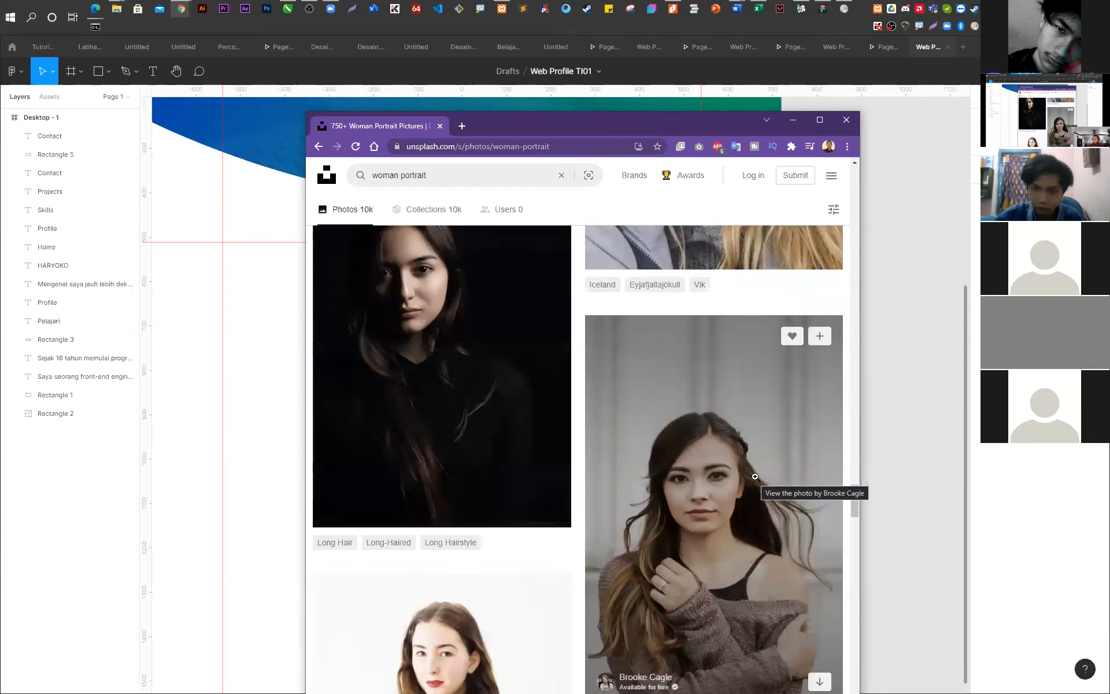
- Open the portrait of the long-haired woman against a black background and copy its image
left_click(472, 422)
right_click(596, 397)
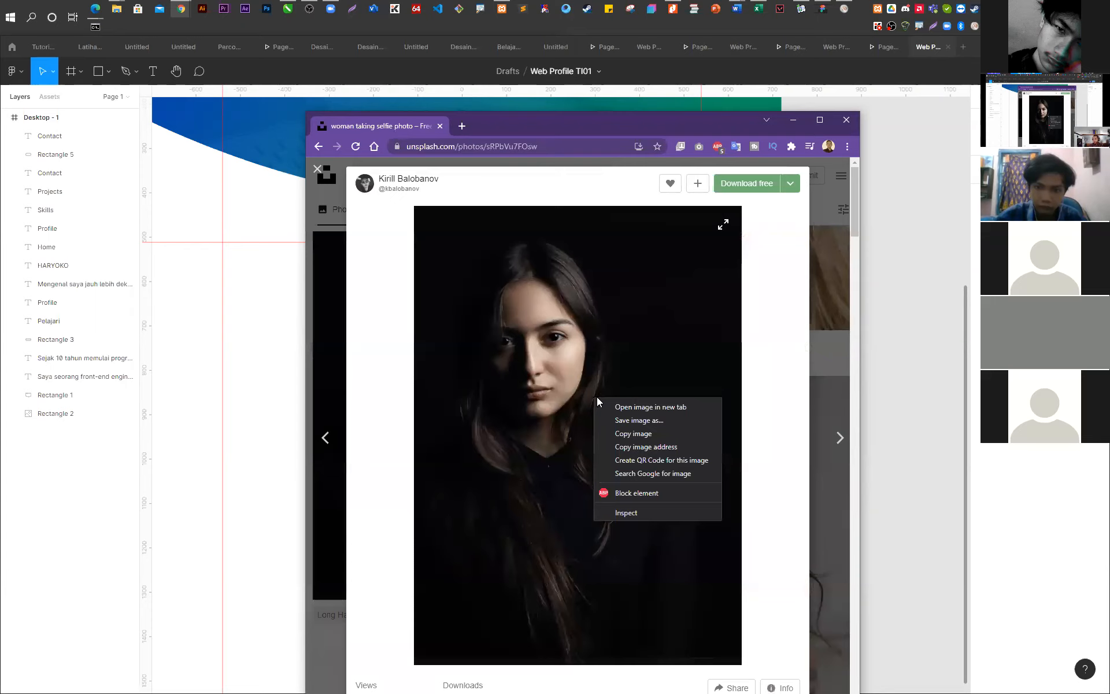
left_click(644, 434)
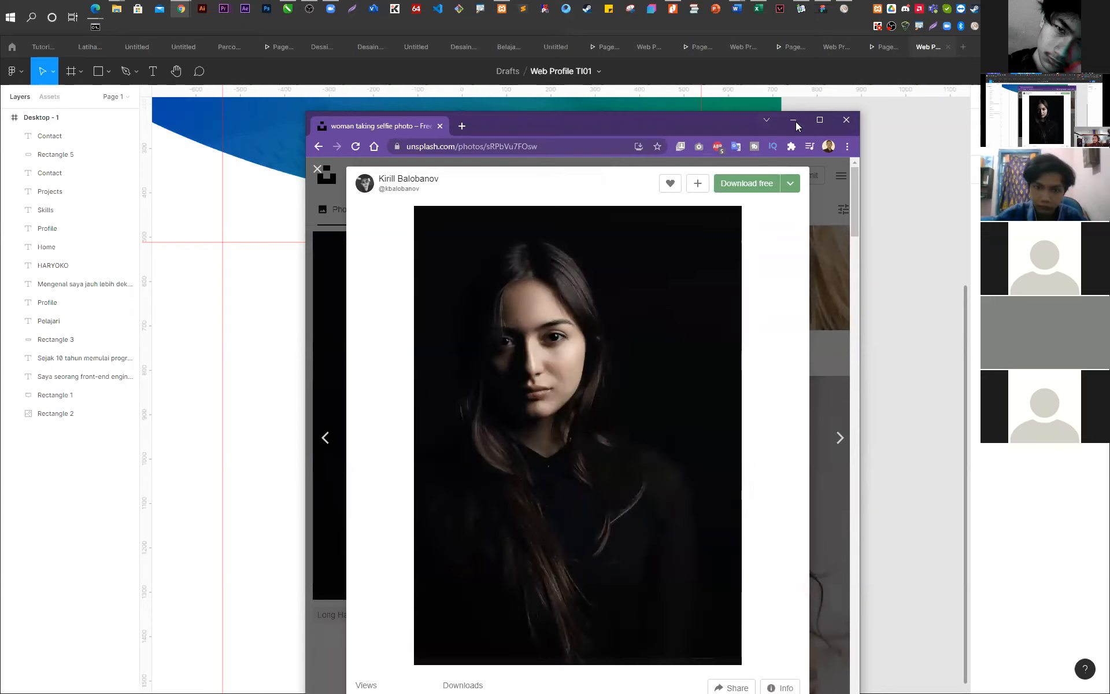
- Close the opened portrait and look through more of the "woman portrait" results for an alternative profile picture
left_click(324, 174)
scroll(655, 396, "down", 5)
scroll(654, 396, "down", 15)
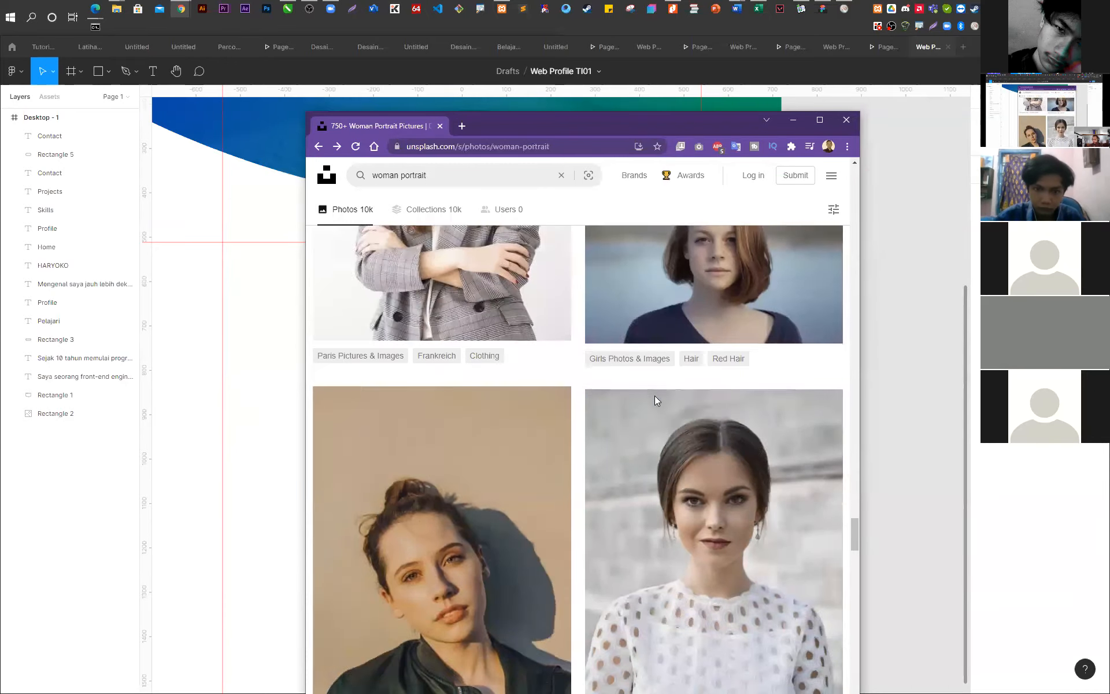
scroll(655, 396, "up", 12)
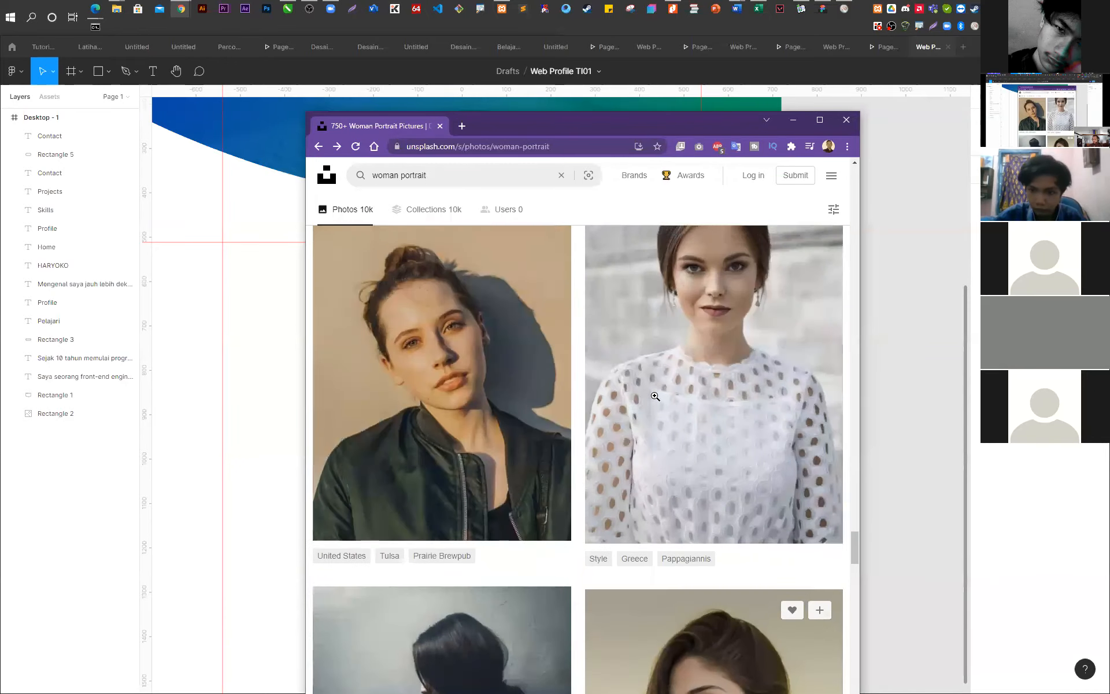
scroll(654, 396, "up", 10)
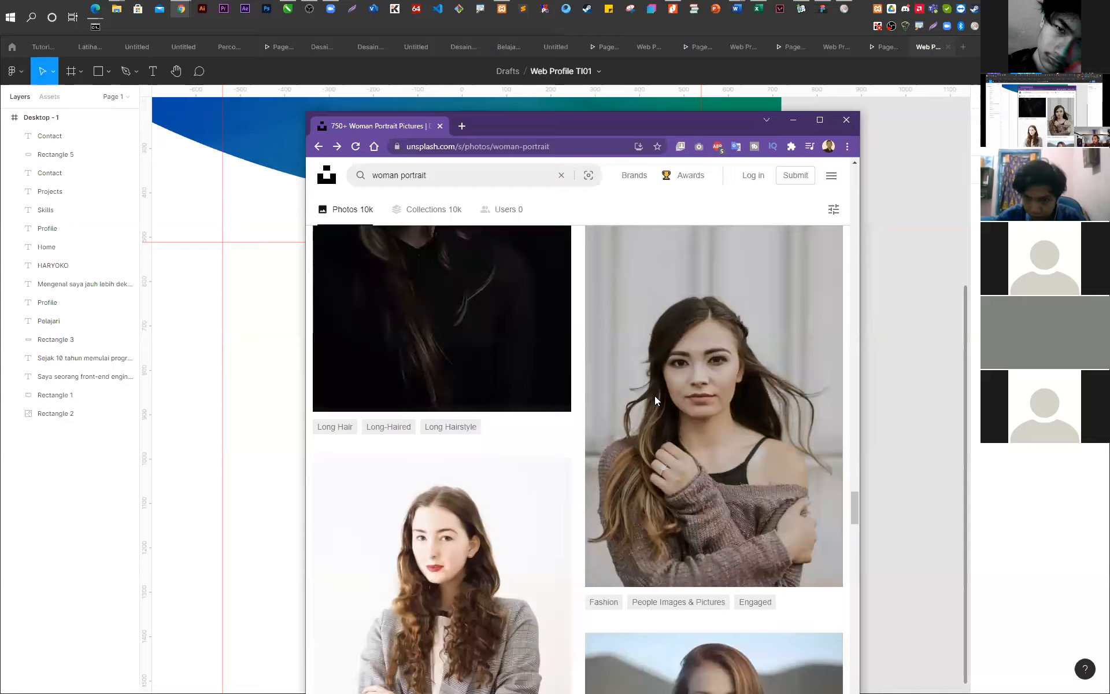
scroll(655, 396, "up", 8)
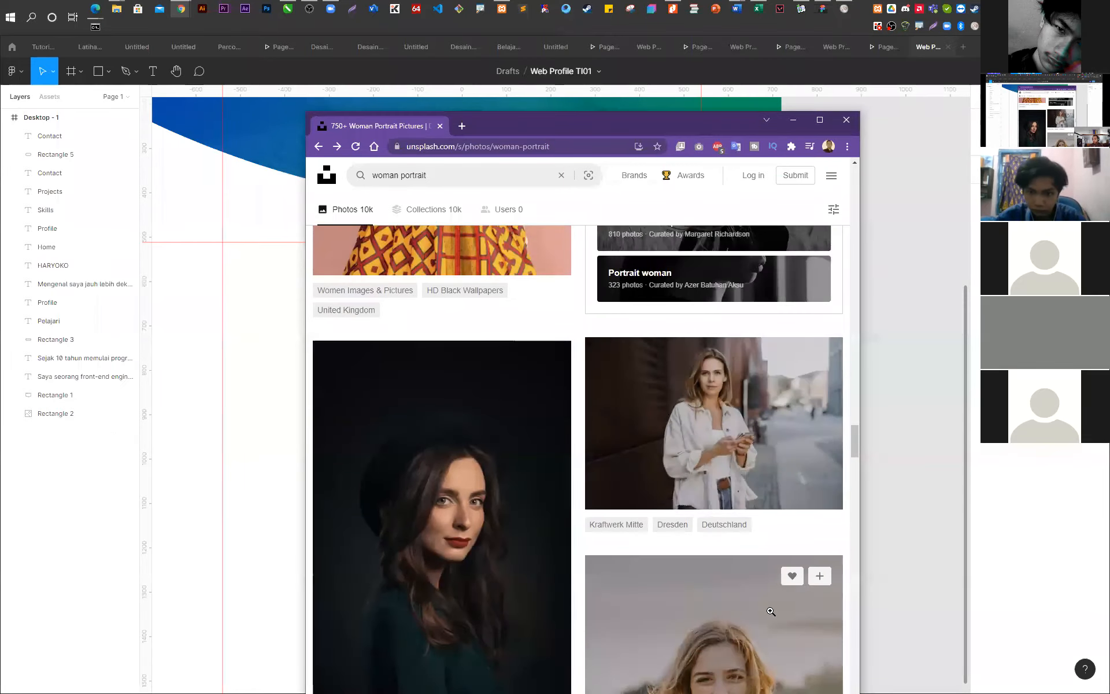
scroll(771, 613, "up", 6)
scroll(772, 616, "up", 10)
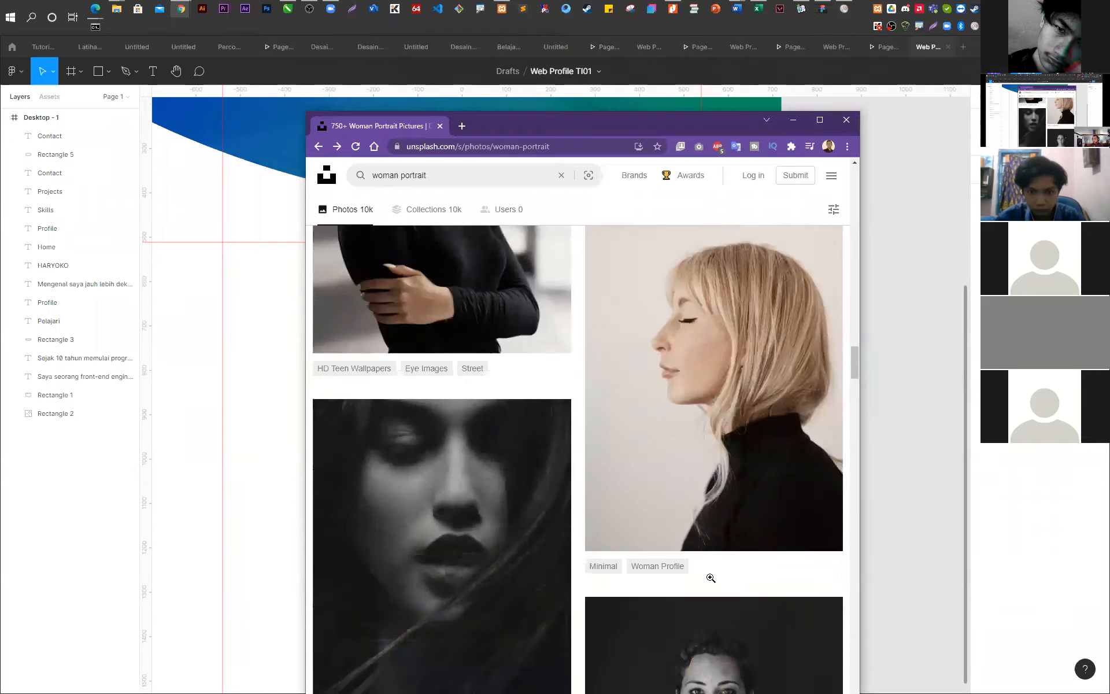
scroll(604, 536, "up", 5)
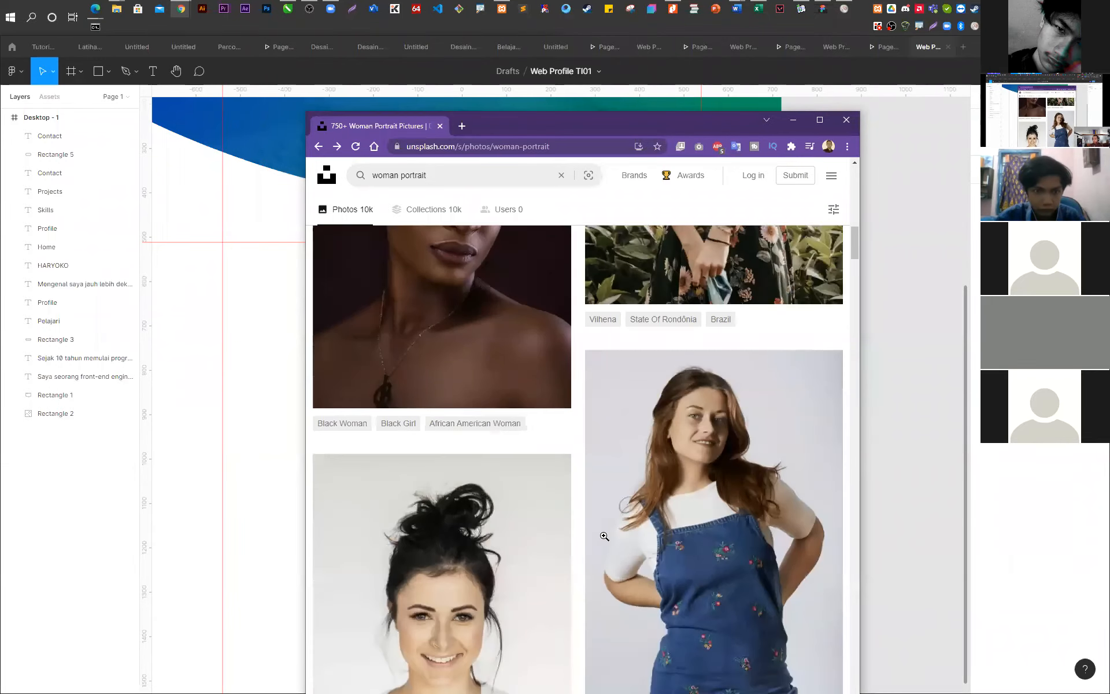
scroll(593, 529, "down", 6)
scroll(592, 528, "up", 18)
scroll(591, 544, "down", 15)
scroll(590, 567, "down", 20)
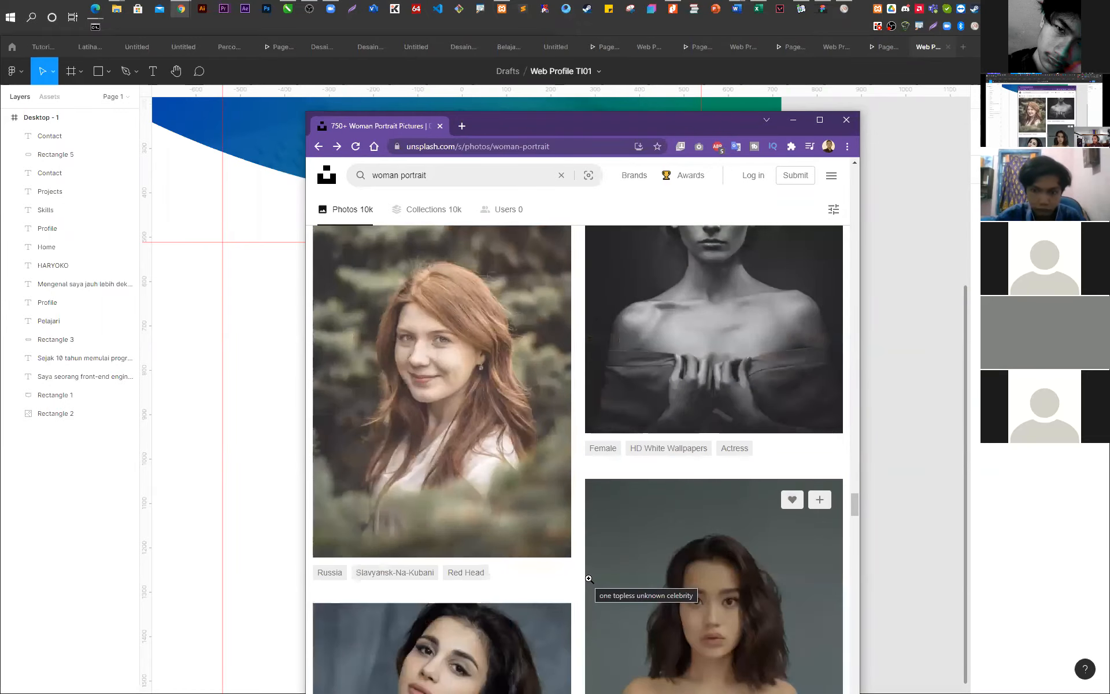
scroll(589, 579, "down", 2)
scroll(589, 580, "up", 2)
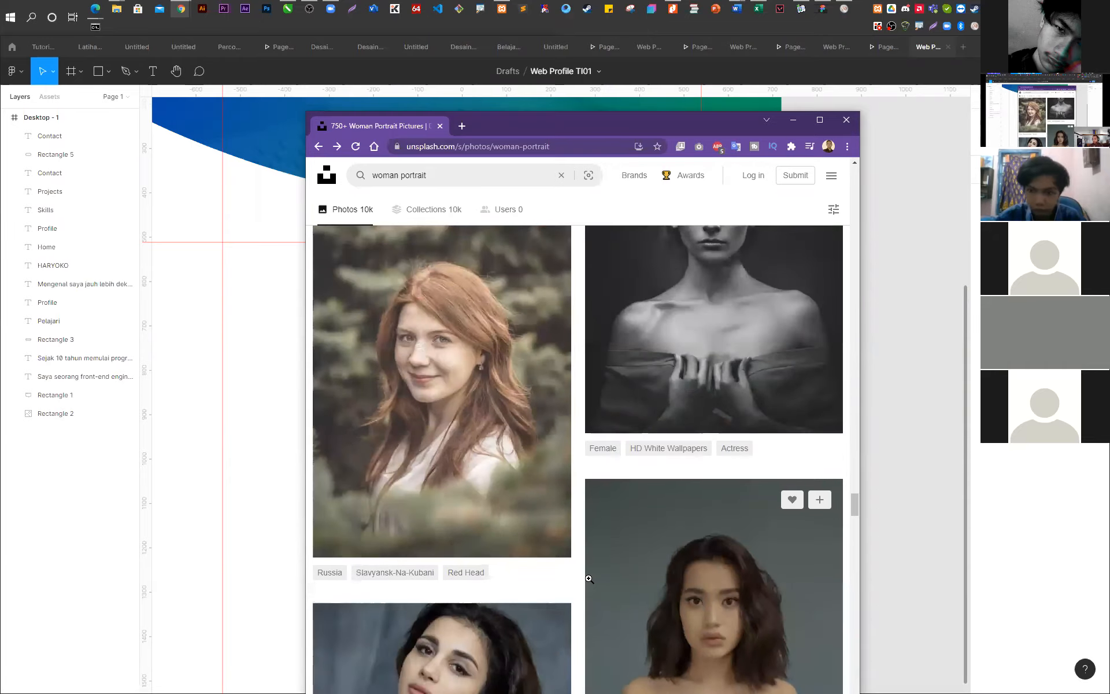
- Search Unsplash for "woman indonesian" and browse the results for a suitable profile photo
scroll(567, 557, "down", 8)
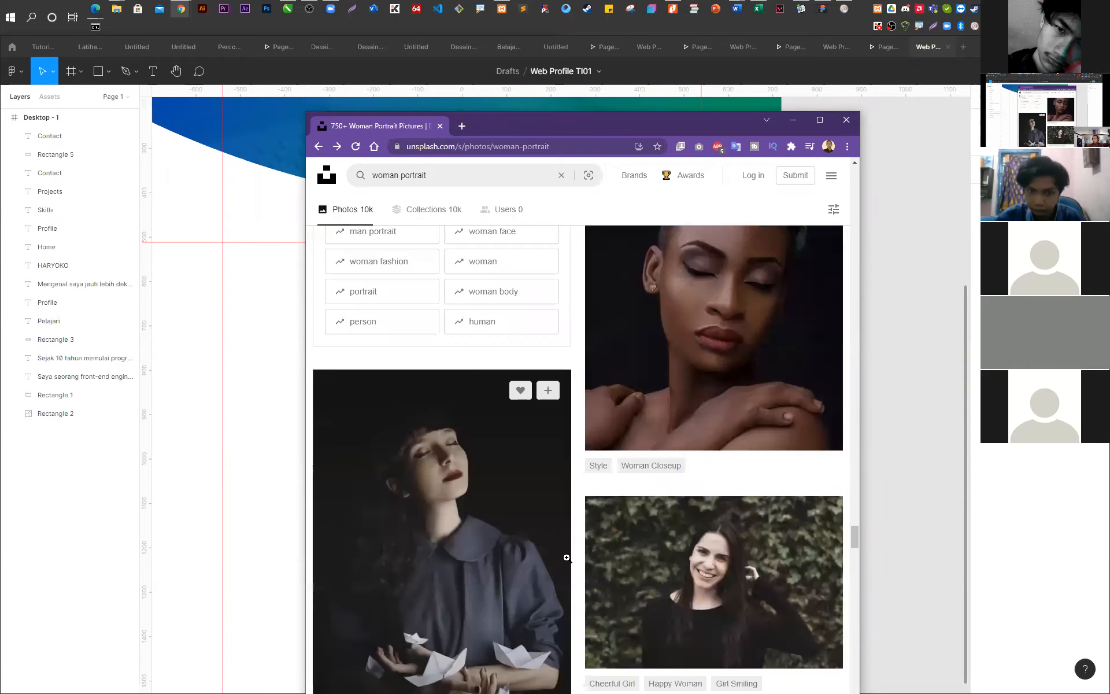
scroll(567, 557, "up", 6)
left_click_drag(438, 173, 355, 173)
scroll(356, 171, "up", 1)
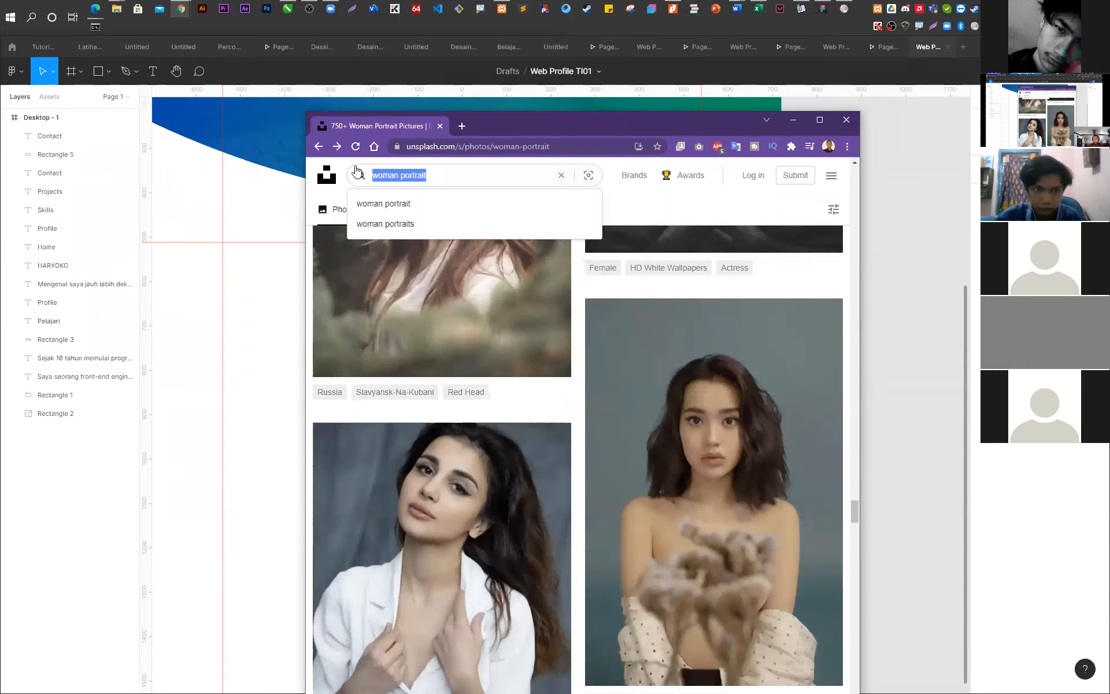
key("Right")
key("ctrl+shift+Left")
key("ctrl+shift+Left")
key("ctrl+shift+Right")
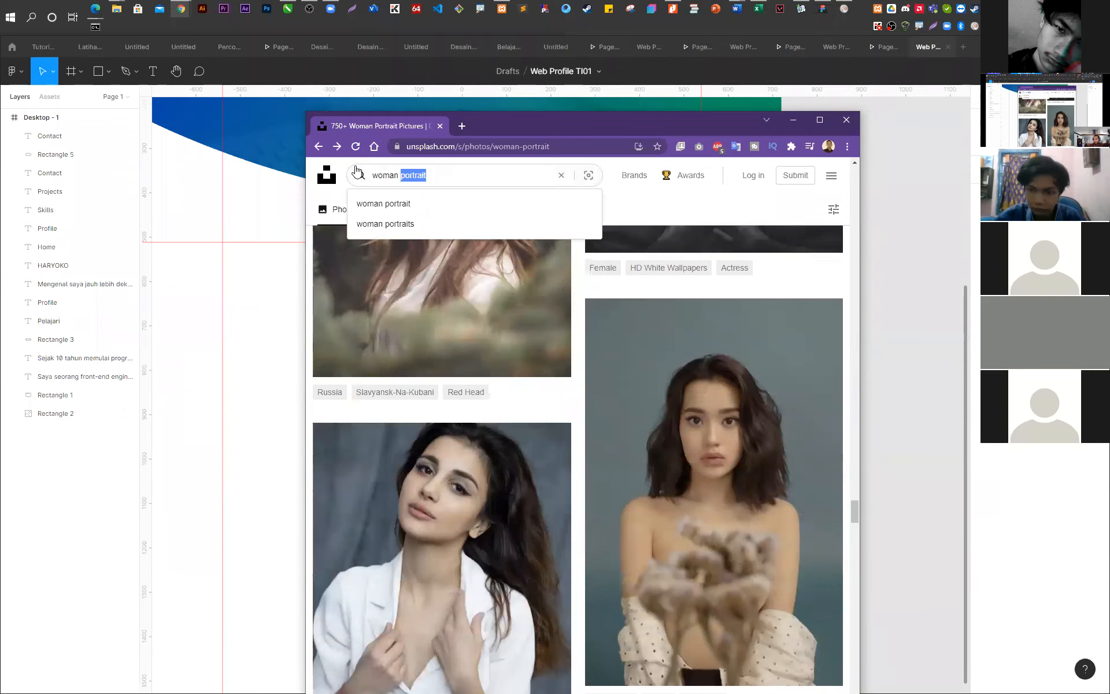
type("indonesian")
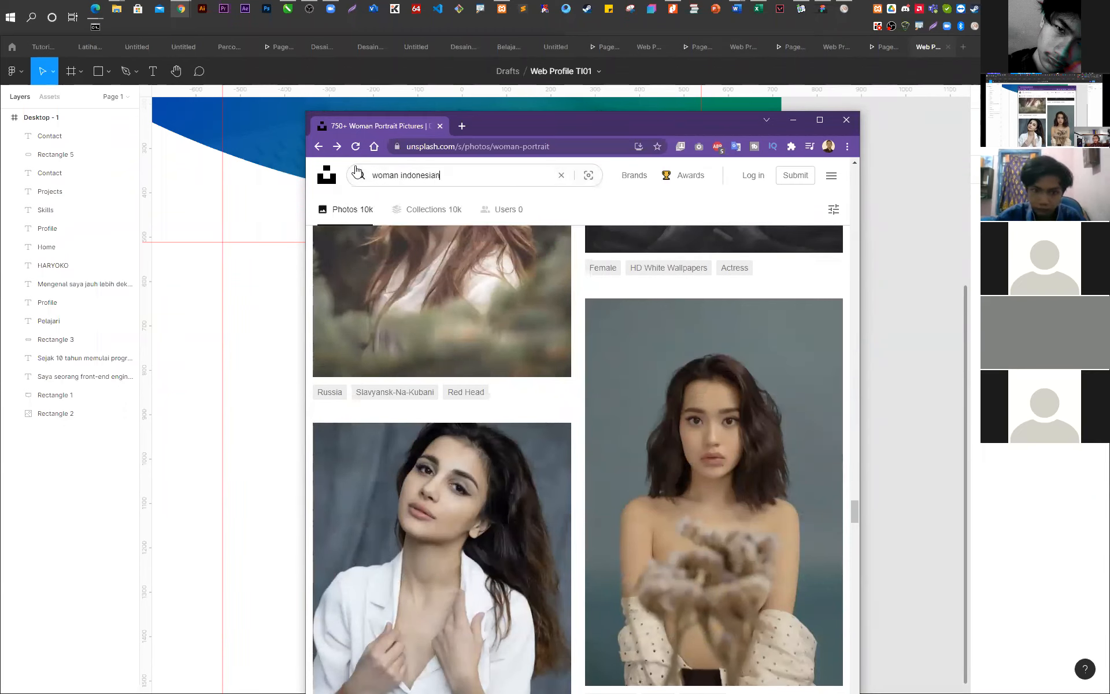
key("Return")
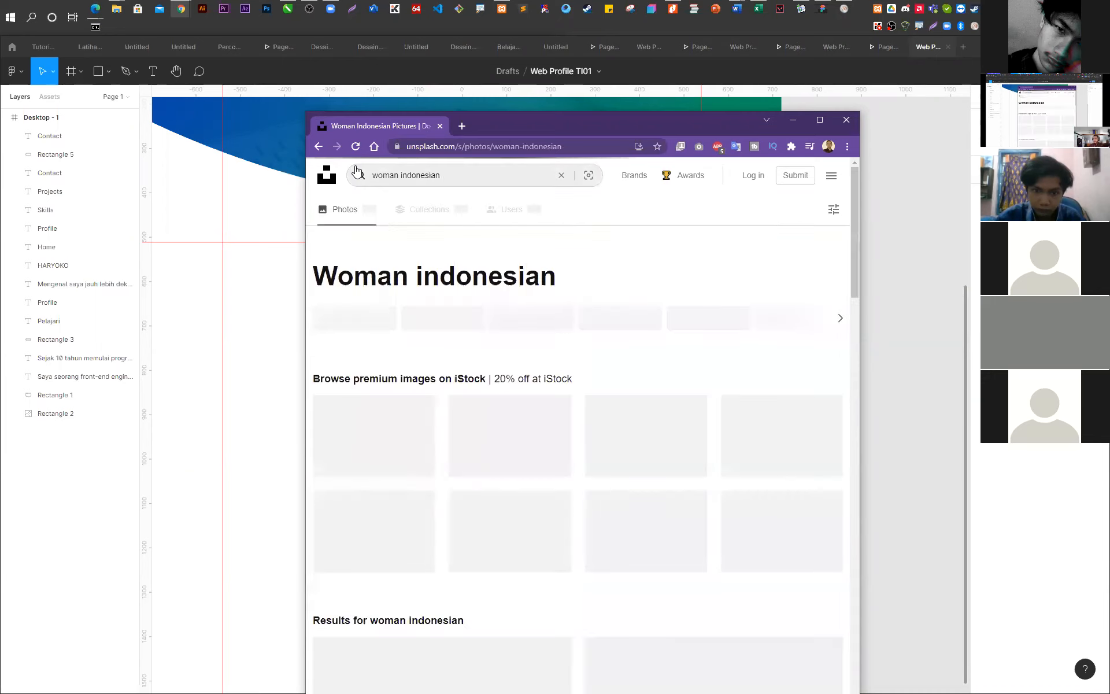
scroll(619, 298, "down", 6)
scroll(619, 298, "down", 5)
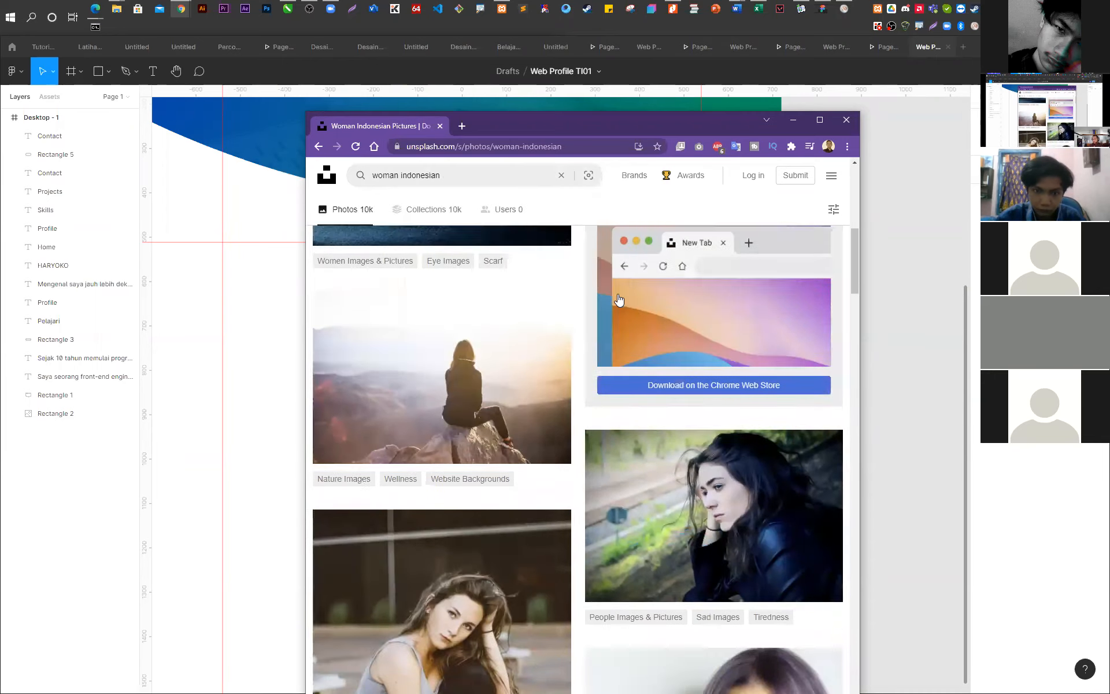
scroll(619, 299, "down", 7)
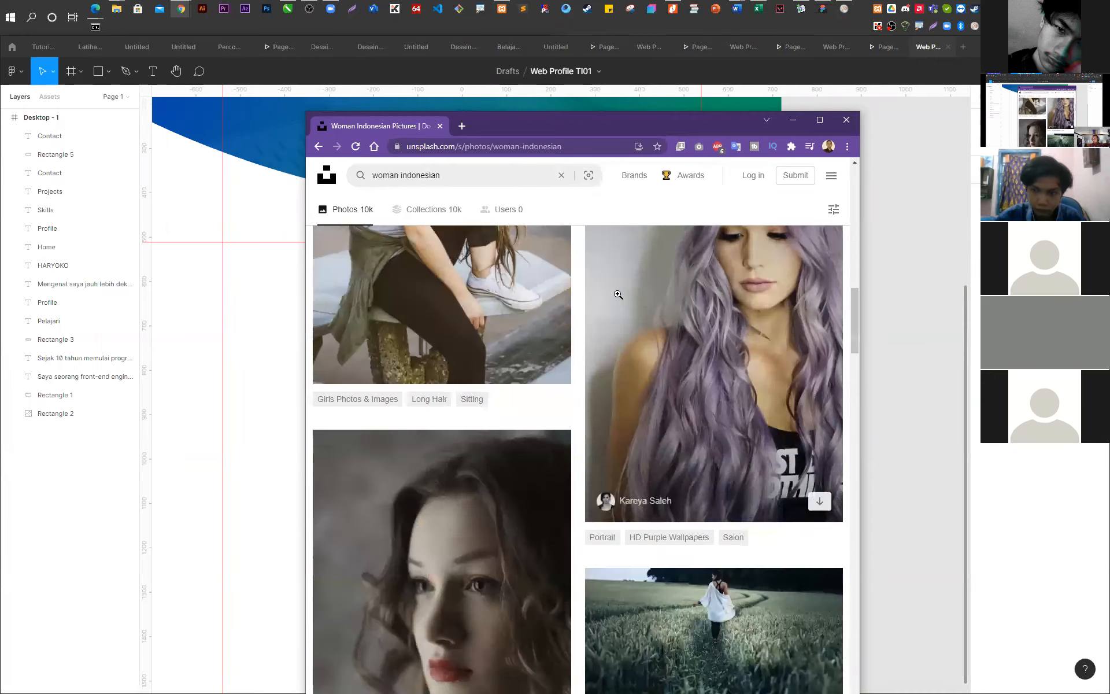
scroll(618, 294, "down", 16)
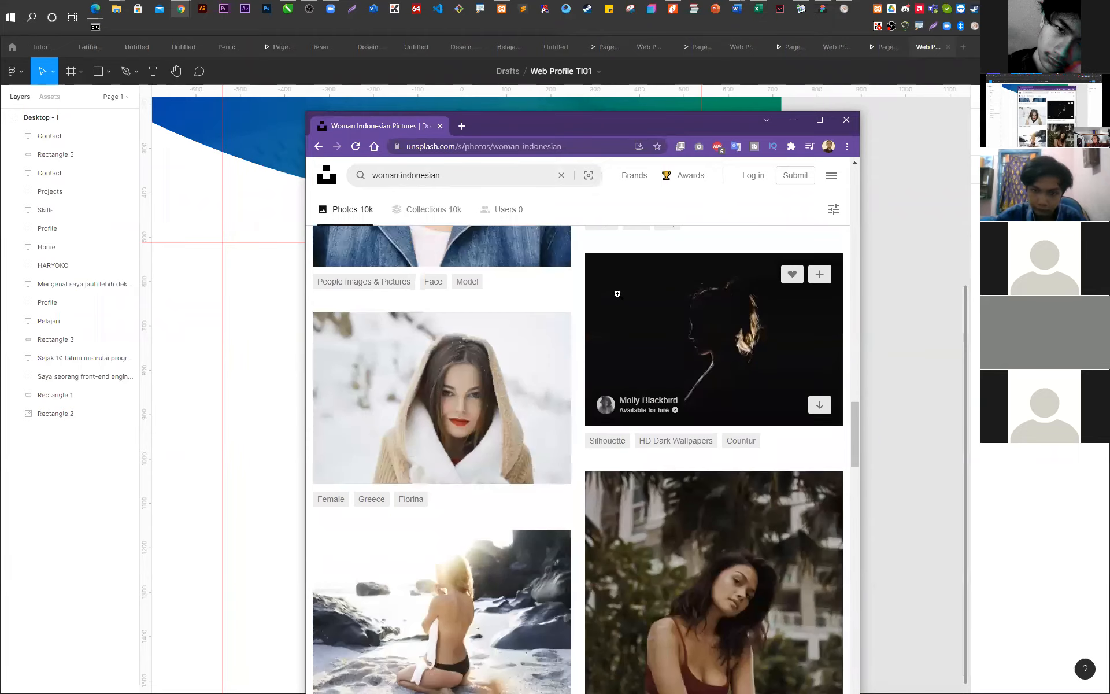
scroll(618, 294, "up", 10)
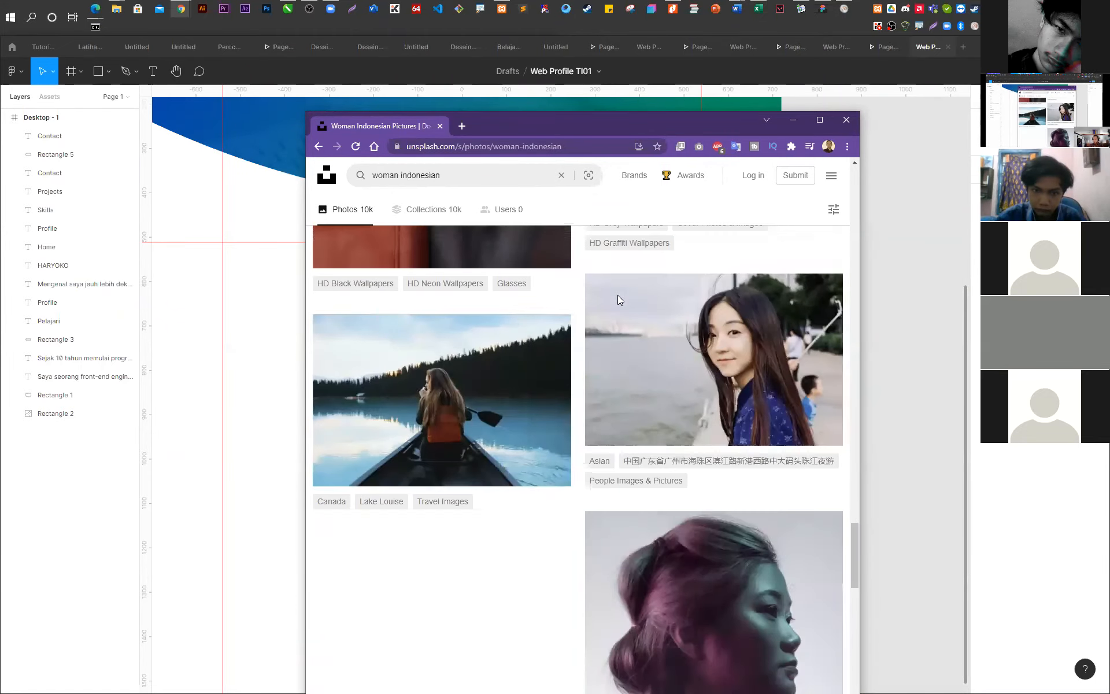
scroll(618, 294, "up", 4)
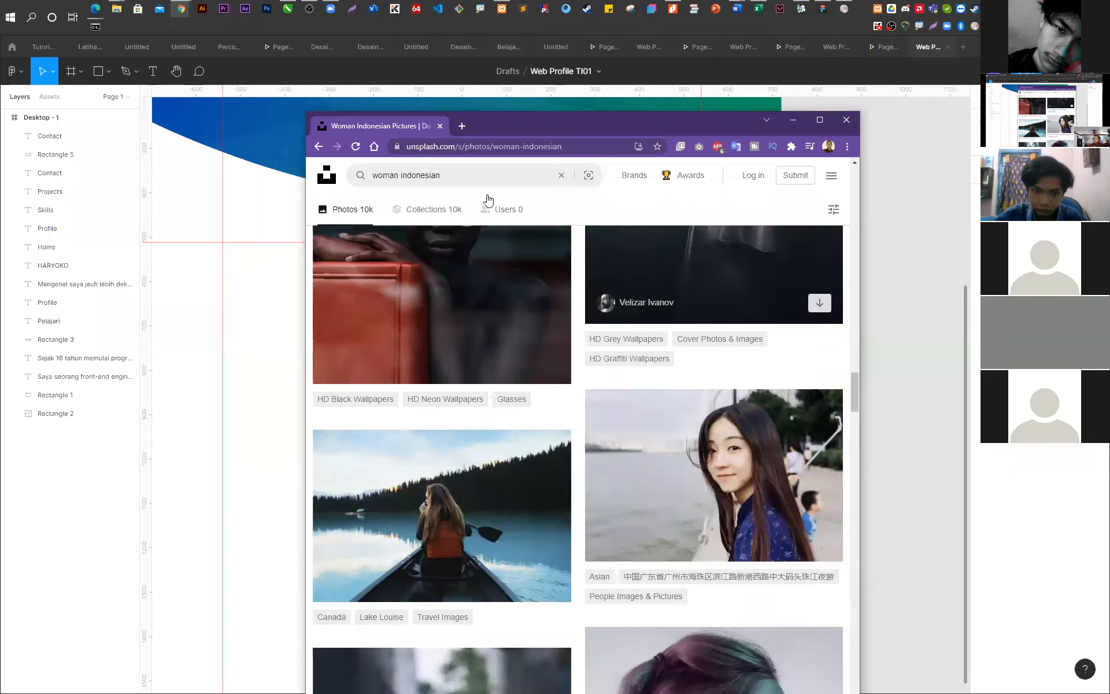
- Shorten the Unsplash search term to "woman" and run the search again
left_click_drag(441, 175, 426, 172)
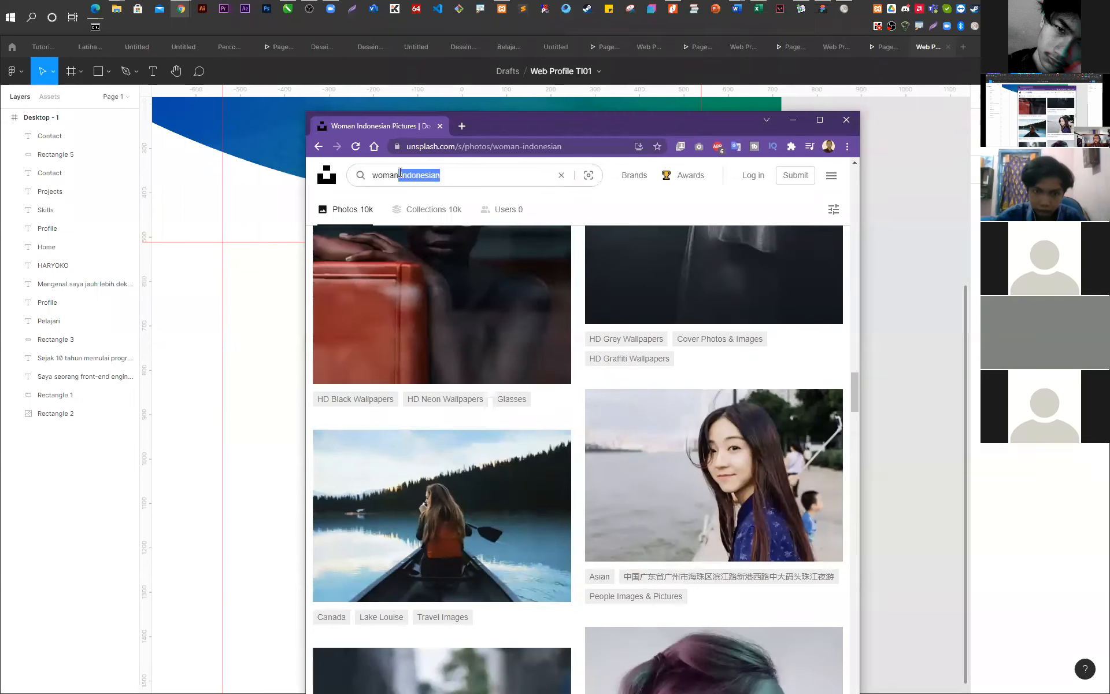
key("BackSpace")
key("BackSpace")
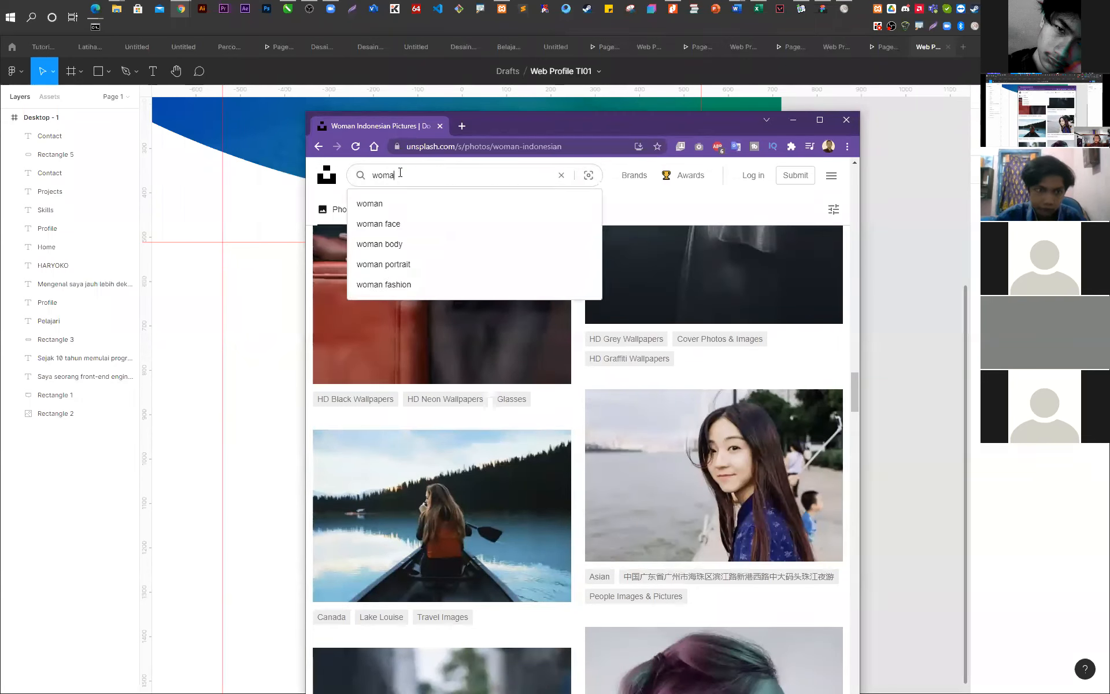
type("n")
key("Return")
- Copy the enlarged photo of the smiling blonde woman in a blue sleeveless shirt, and switch back to the Figma design
scroll(607, 516, "down", 9)
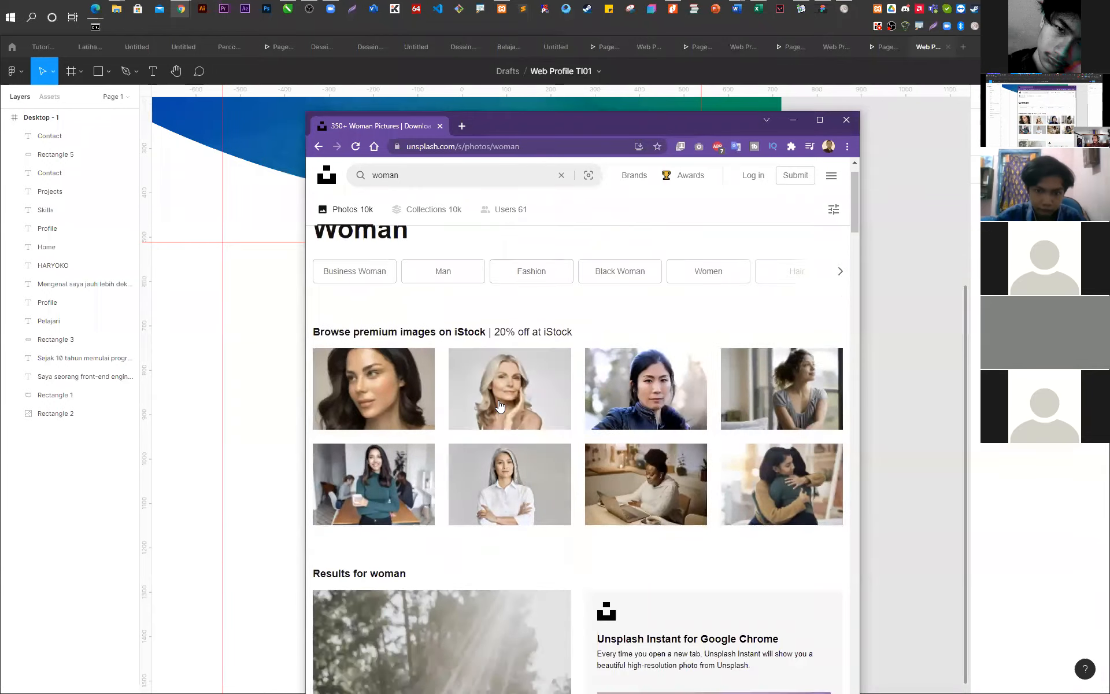
scroll(607, 516, "down", 4)
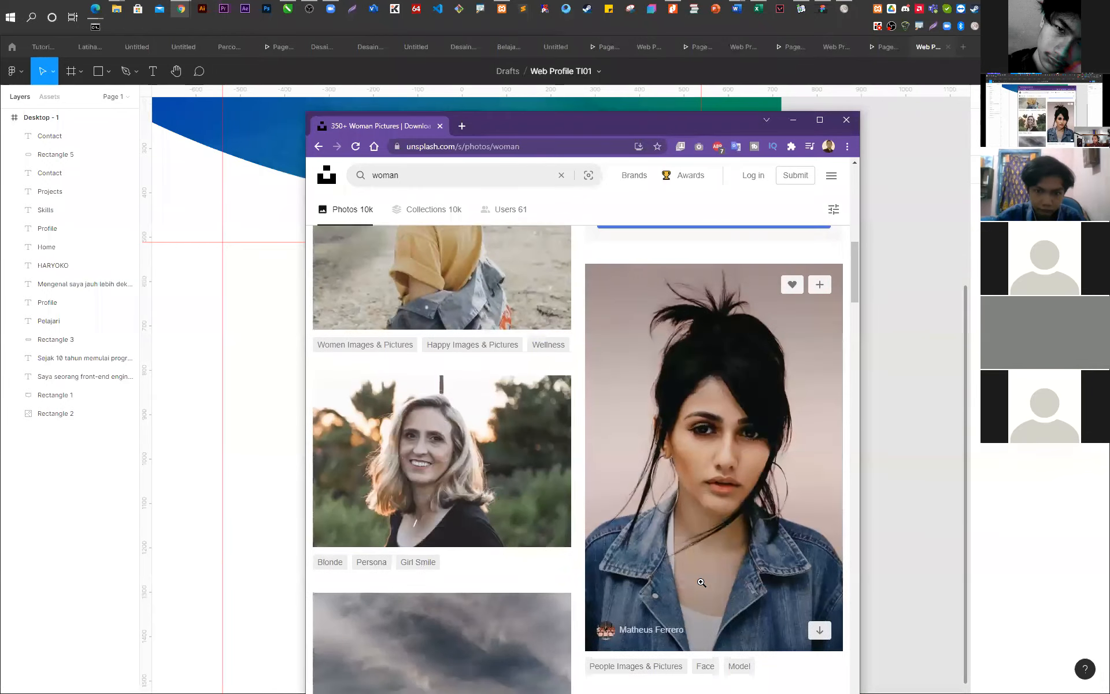
scroll(692, 588, "down", 8)
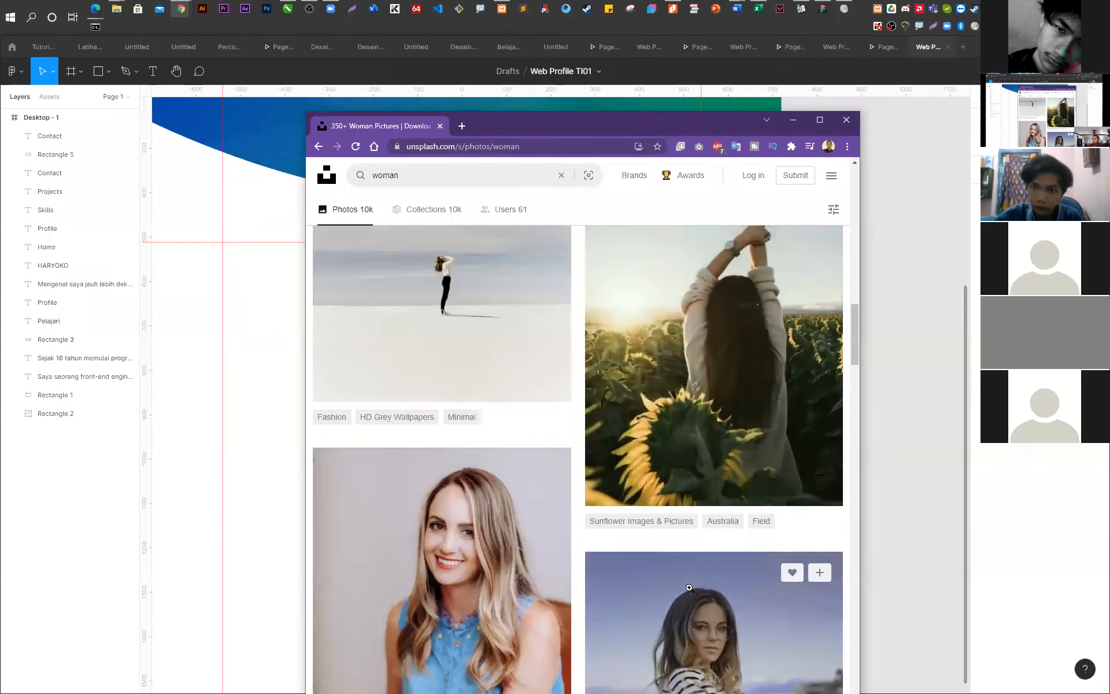
scroll(689, 588, "down", 3)
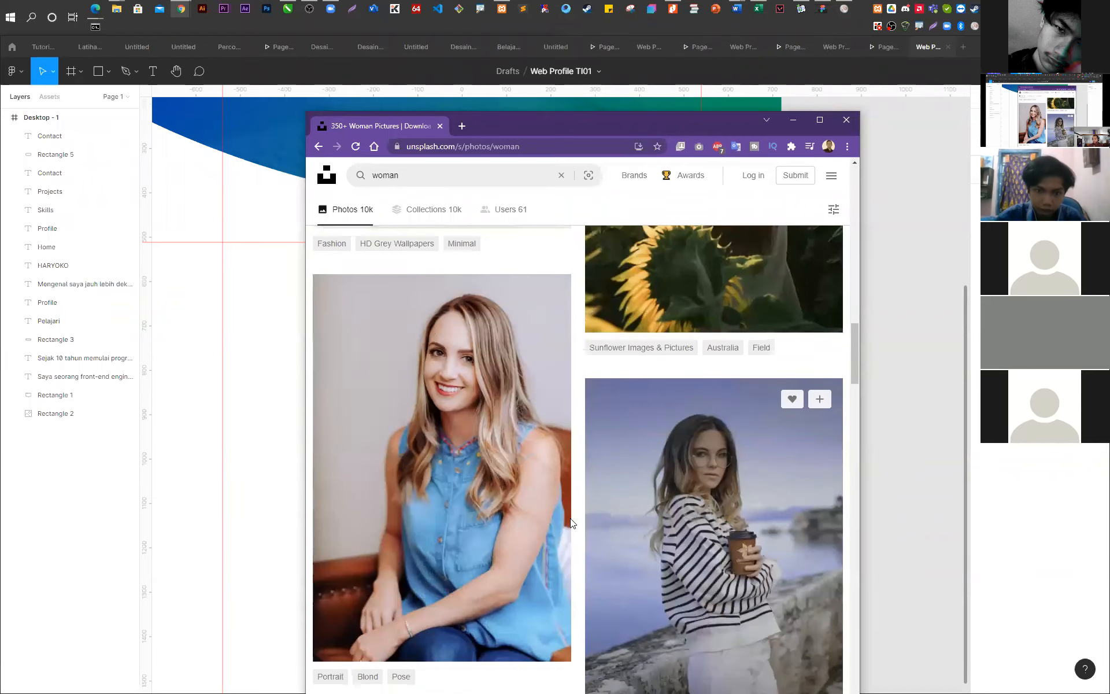
left_click(552, 503)
right_click(618, 404)
left_click(654, 437)
left_click(793, 123)
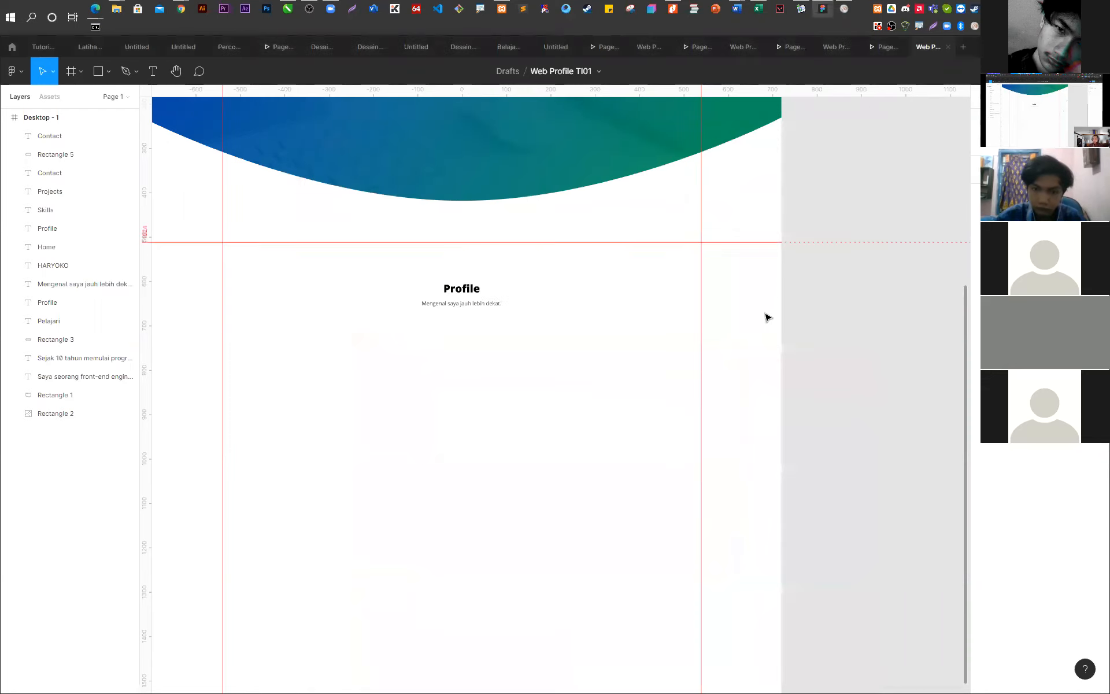
- Paste the portrait below the Profile heading, scaling it to about 339 × 509 and placing it near the section's left guide
key("ctrl+v")
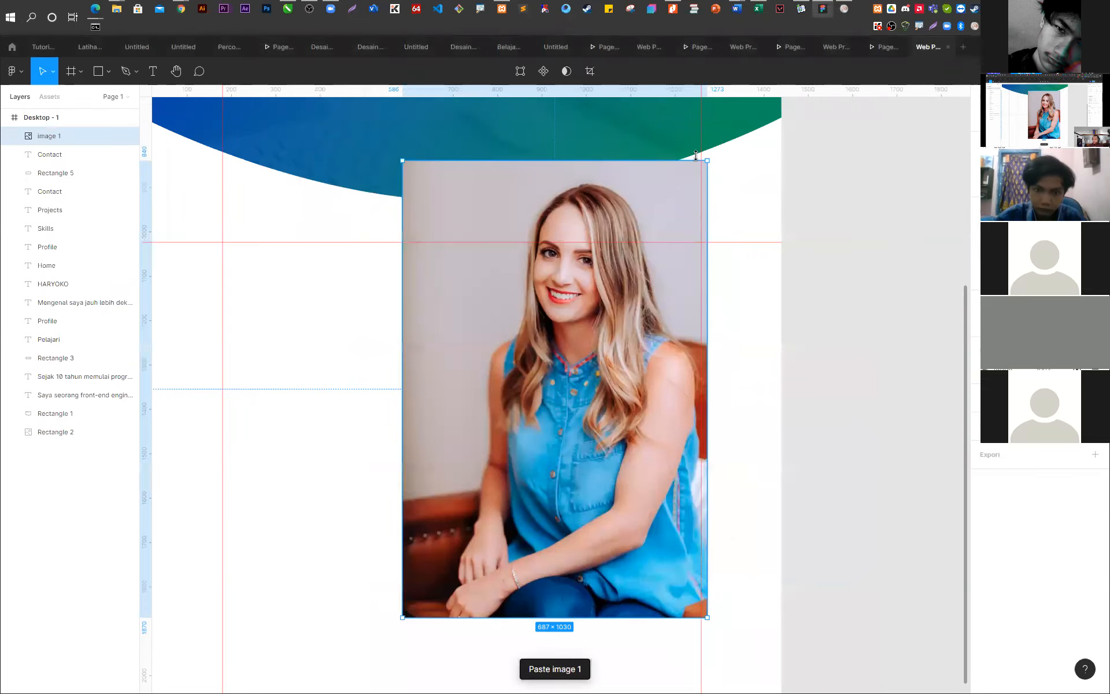
left_click_drag(709, 158, 554, 392)
left_click_drag(467, 508, 316, 429)
left_click_drag(250, 537, 252, 537)
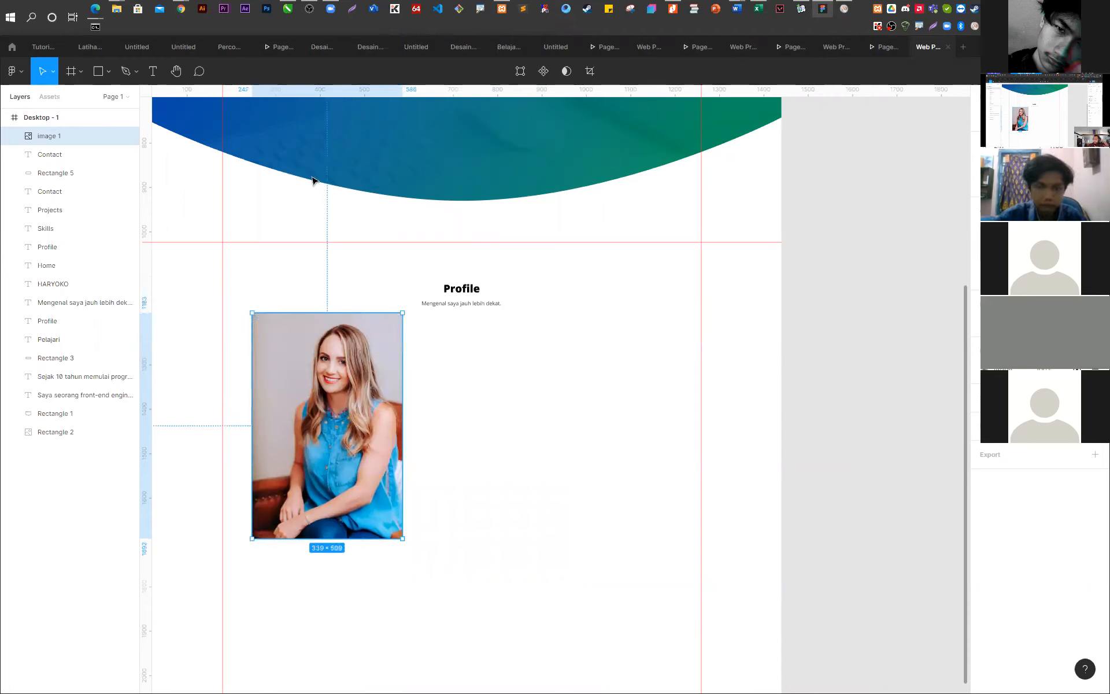
- Draw a large empty text box beside the portrait, reaching from its top edge to somewhat below its bottom edge
key("t")
left_click_drag(416, 313, 675, 617)
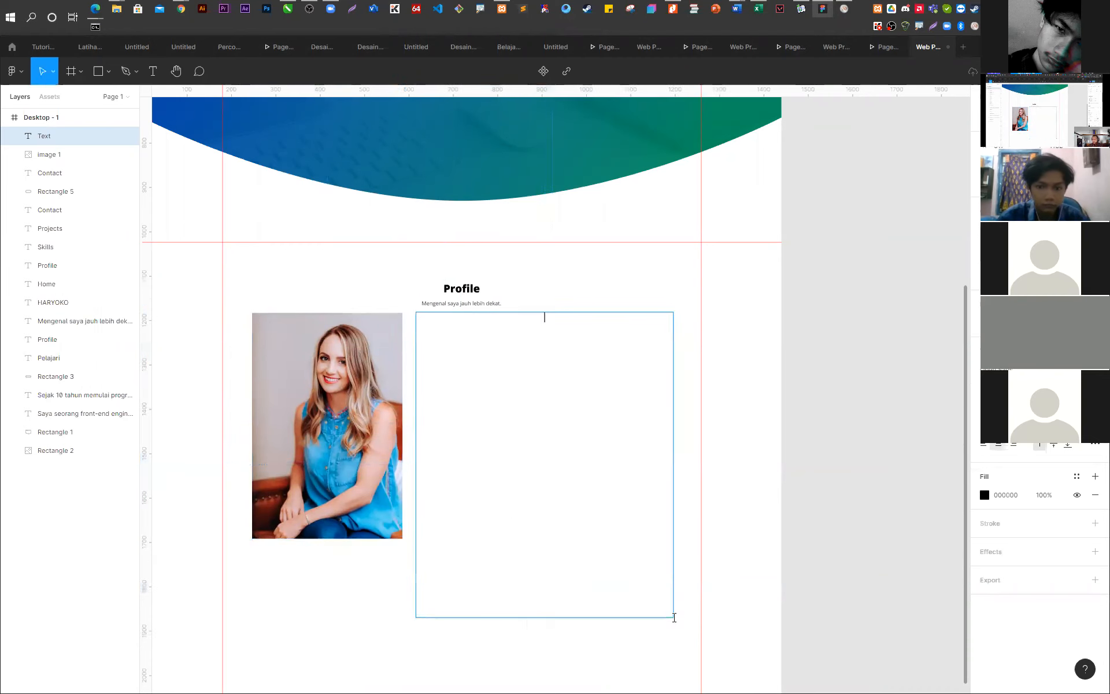
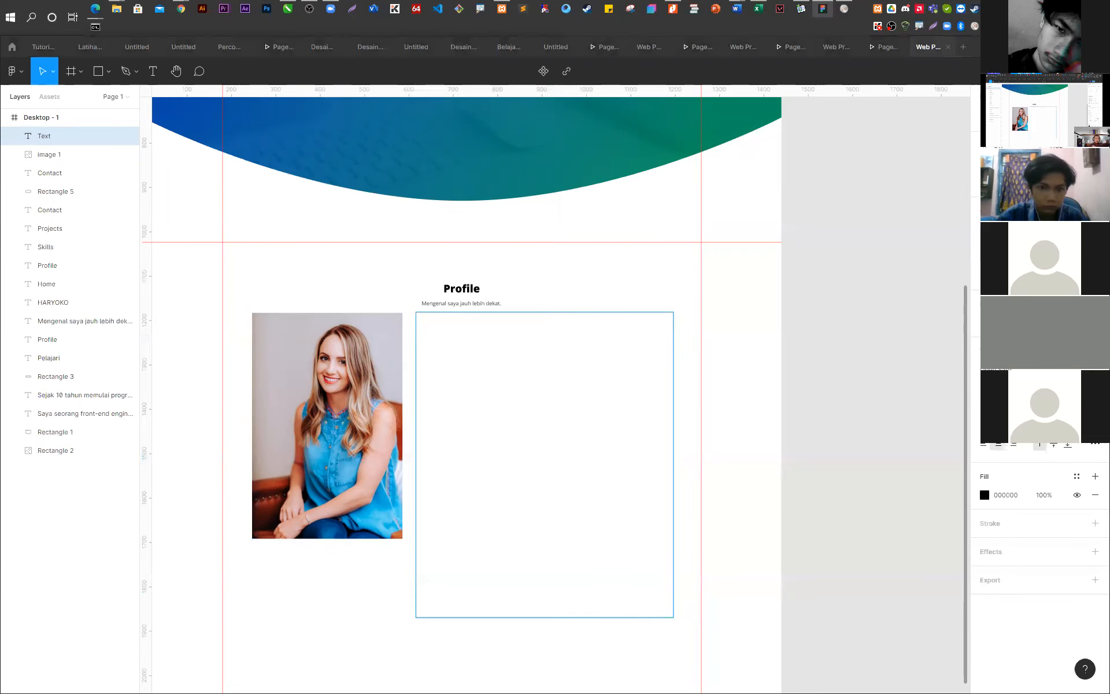
- Switch to the Word document and copy the five sample paragraphs, from "Video provides a powerful way" to "even on another device."
key("alt+Tab")
scroll(278, 282, "up", 7, "ctrl")
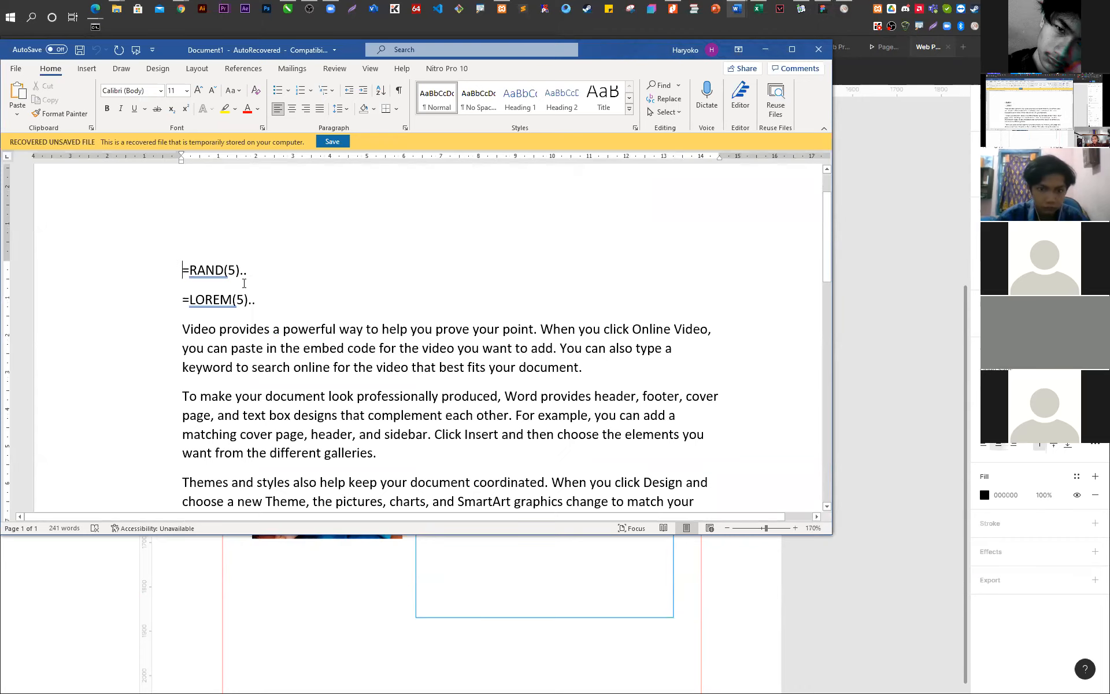
scroll(236, 285, "up", 4, "ctrl")
scroll(236, 285, "down", 5, "ctrl")
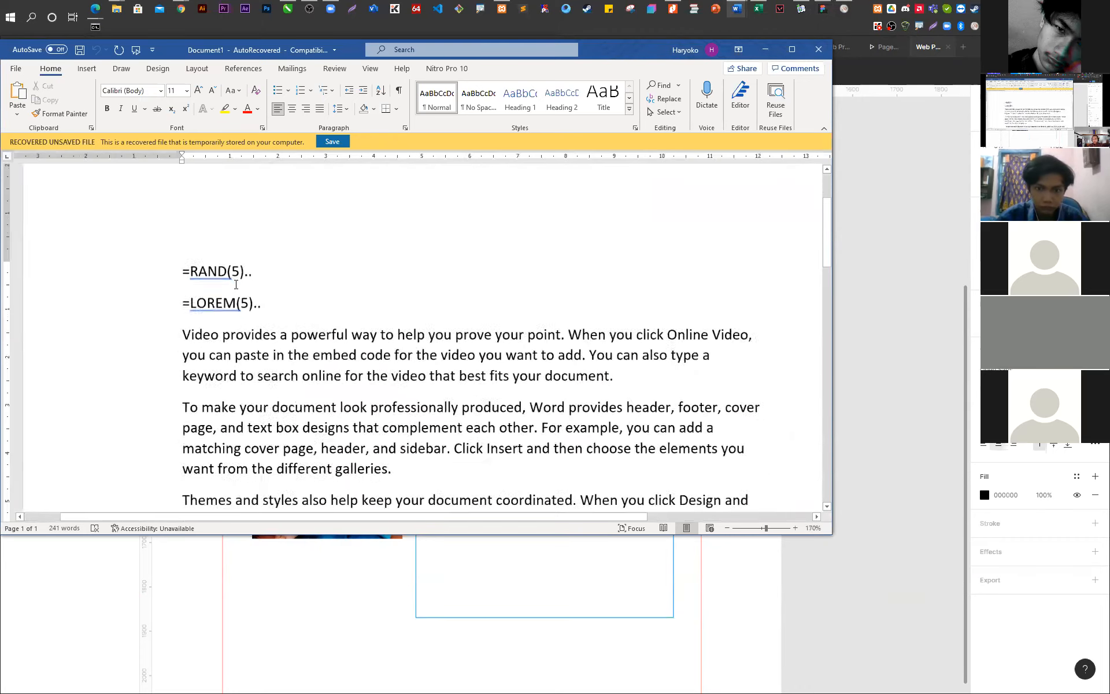
scroll(386, 361, "up", 8, "ctrl")
scroll(387, 359, "down", 7)
scroll(228, 282, "up", 6)
scroll(228, 282, "down", 10, "ctrl")
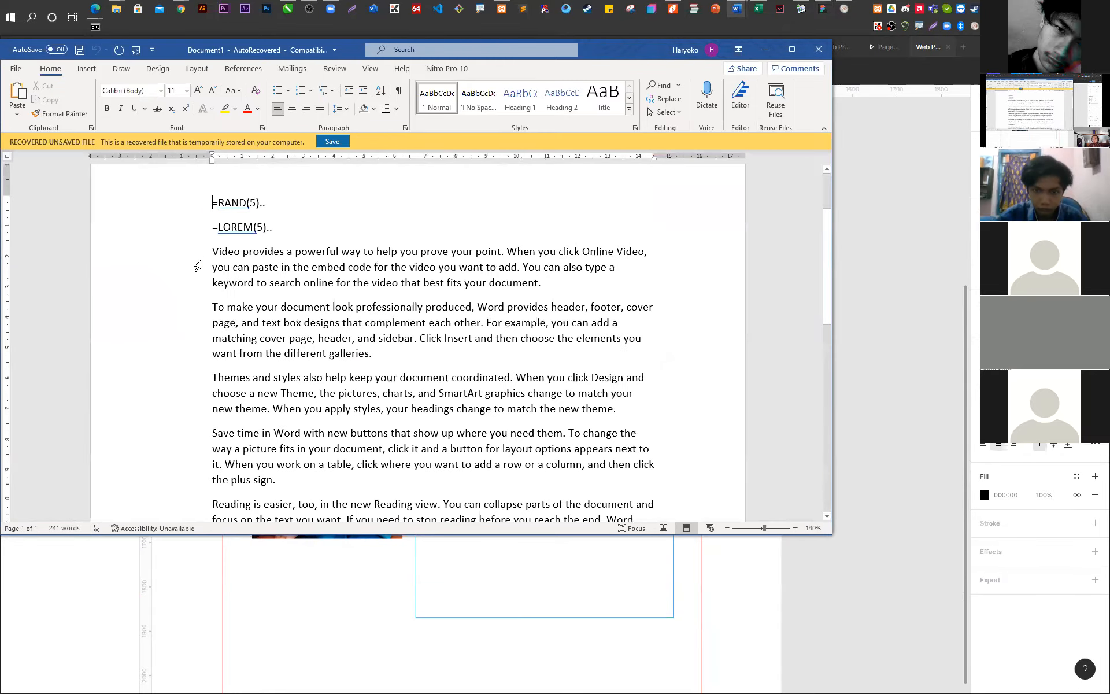
scroll(277, 297, "down", 4)
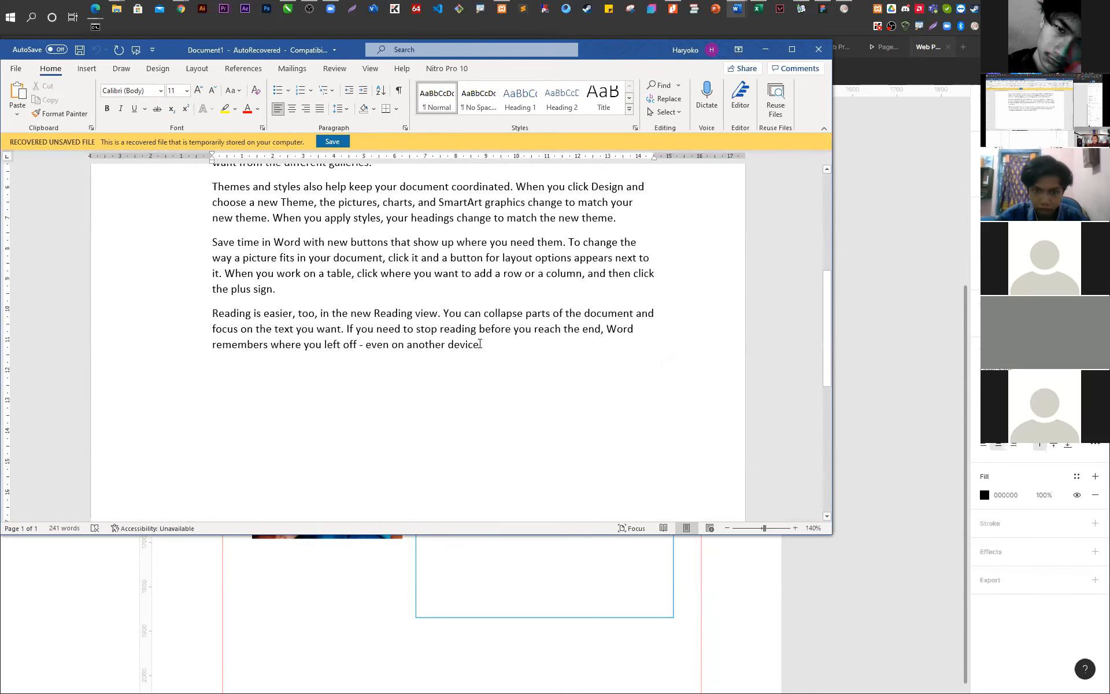
left_click(514, 355, "shift")
key("ctrl+c")
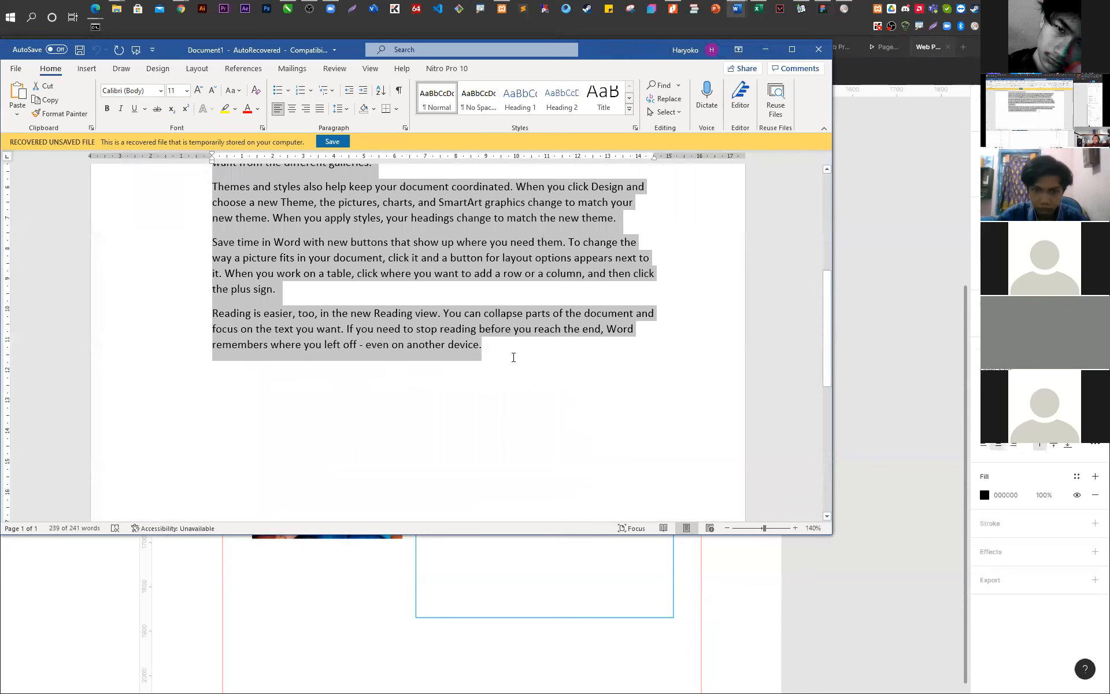
scroll(512, 358, "up", 3)
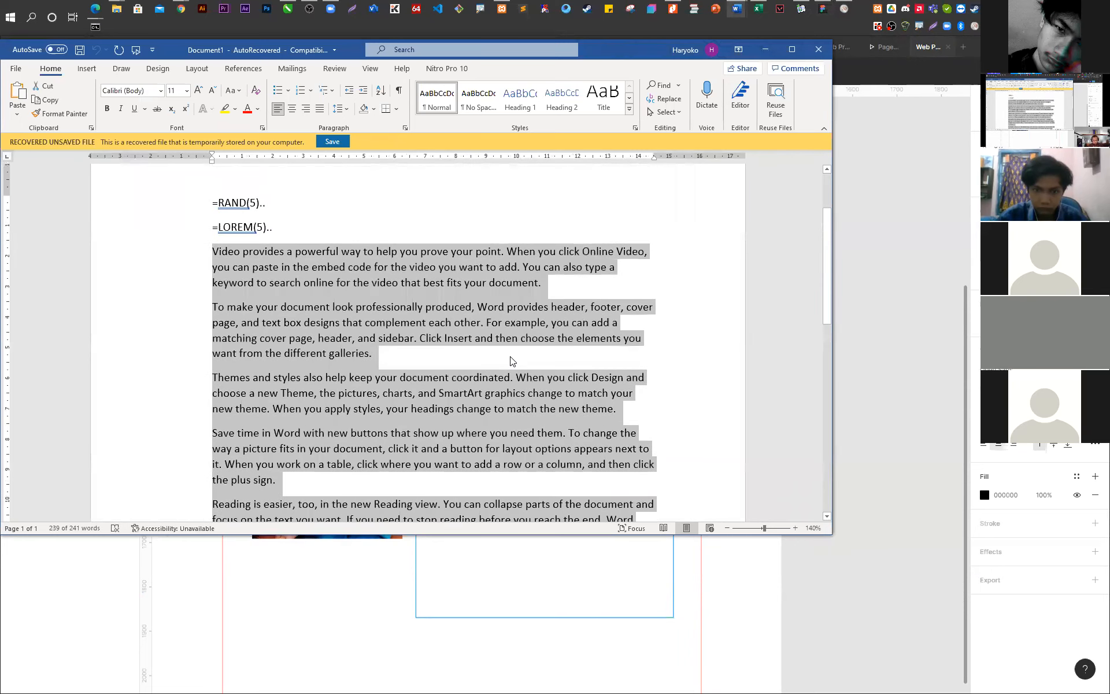
key("Delete")
key("ctrl+z")
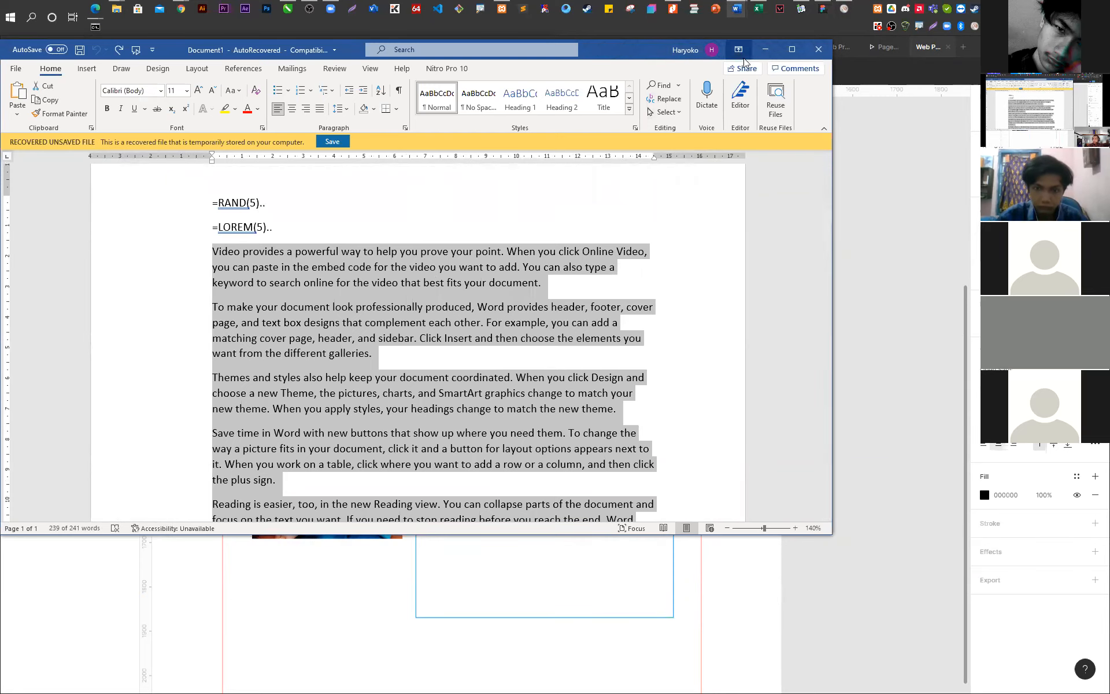
- Return to Figma, paste the copied paragraphs into the text box beside the portrait, and set their font size to 24
left_click(765, 50)
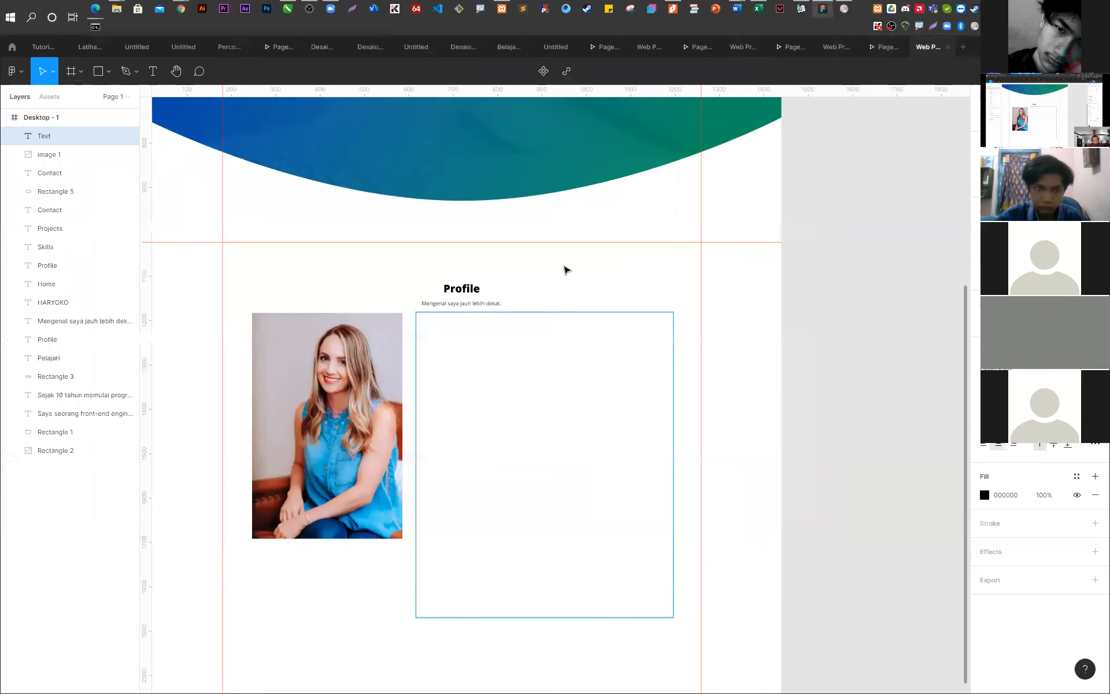
key("ctrl+v")
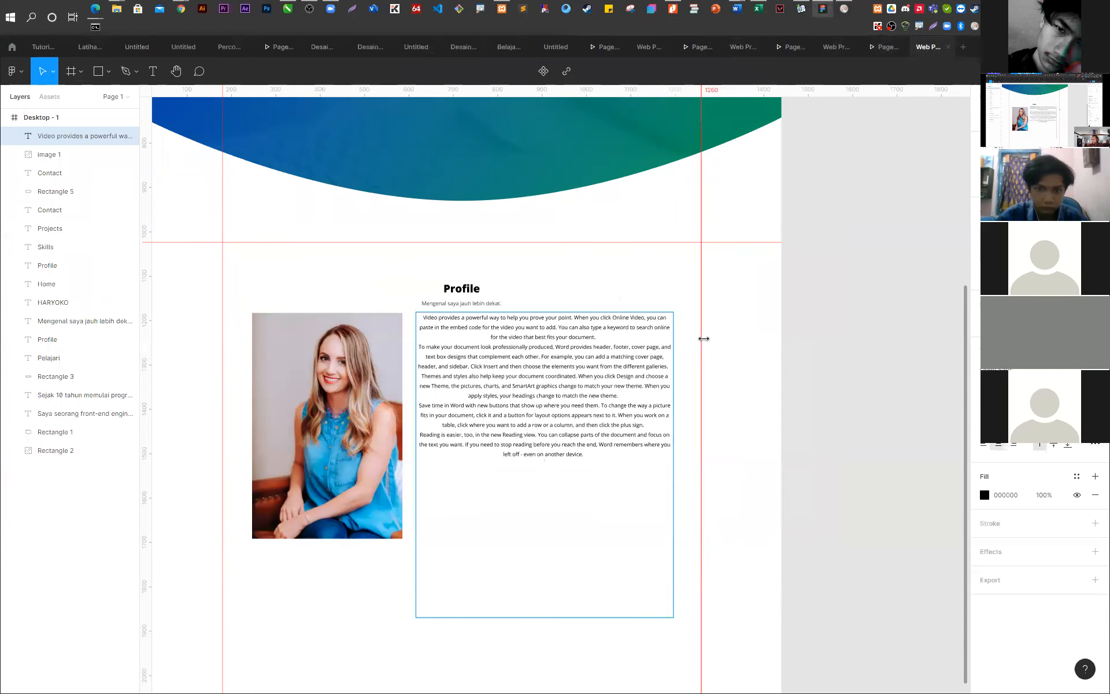
key("ctrl+a")
left_click(1086, 387)
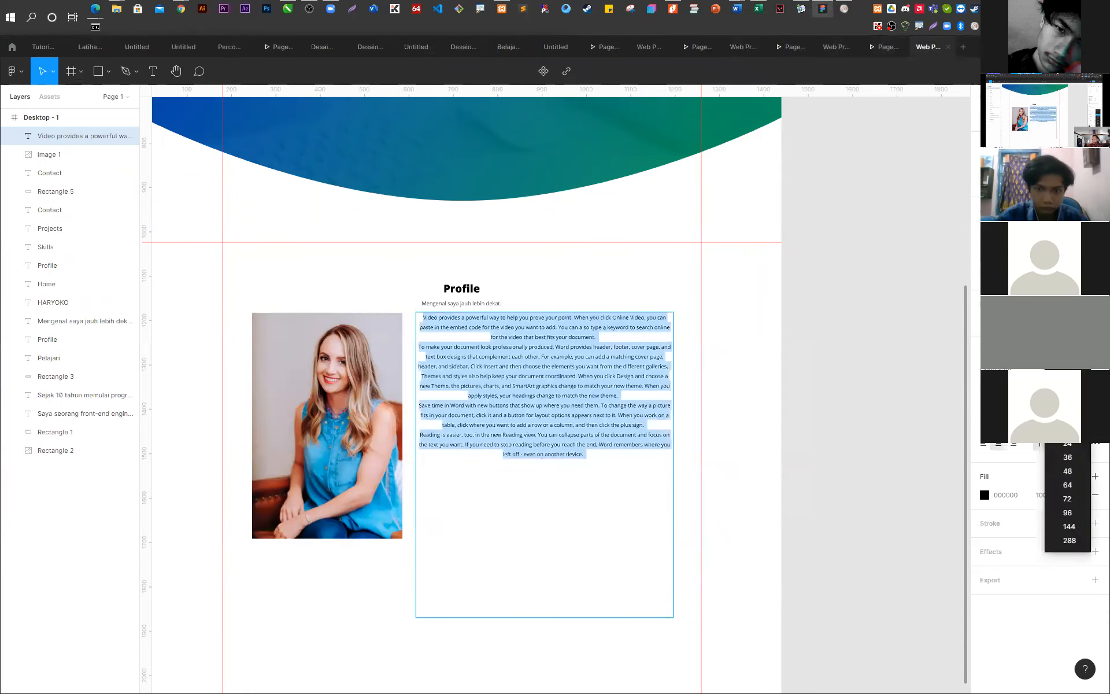
left_click(1068, 444)
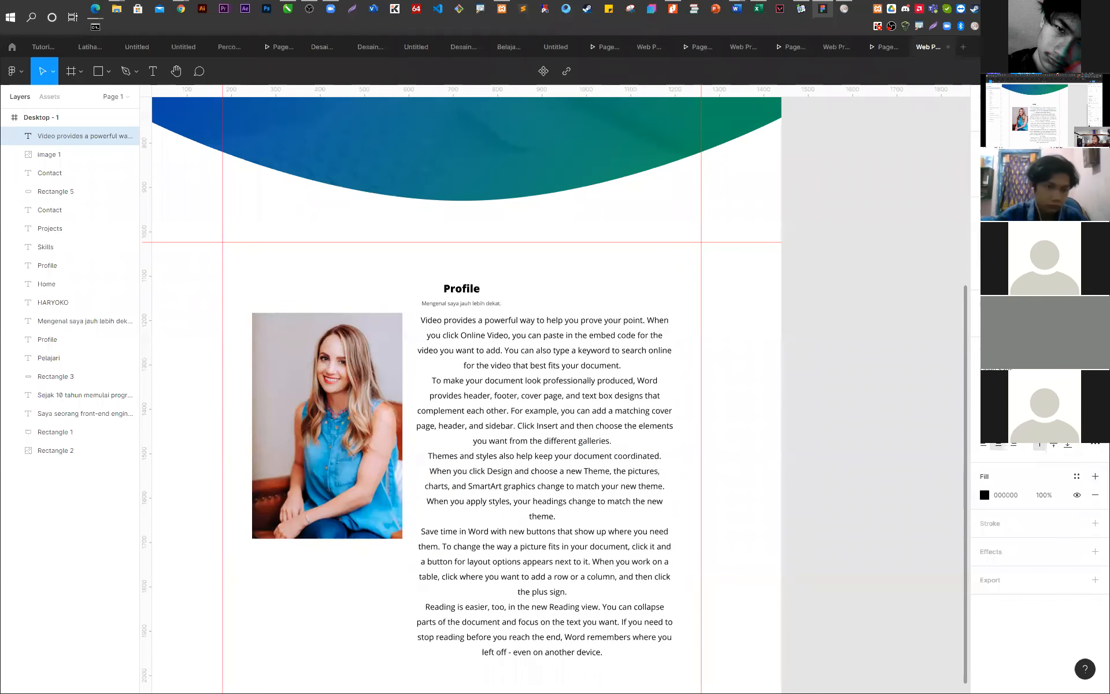
- Set the font size of the subtitle "Mengenal saya jauh lebih dekat." to 24
left_click(495, 303)
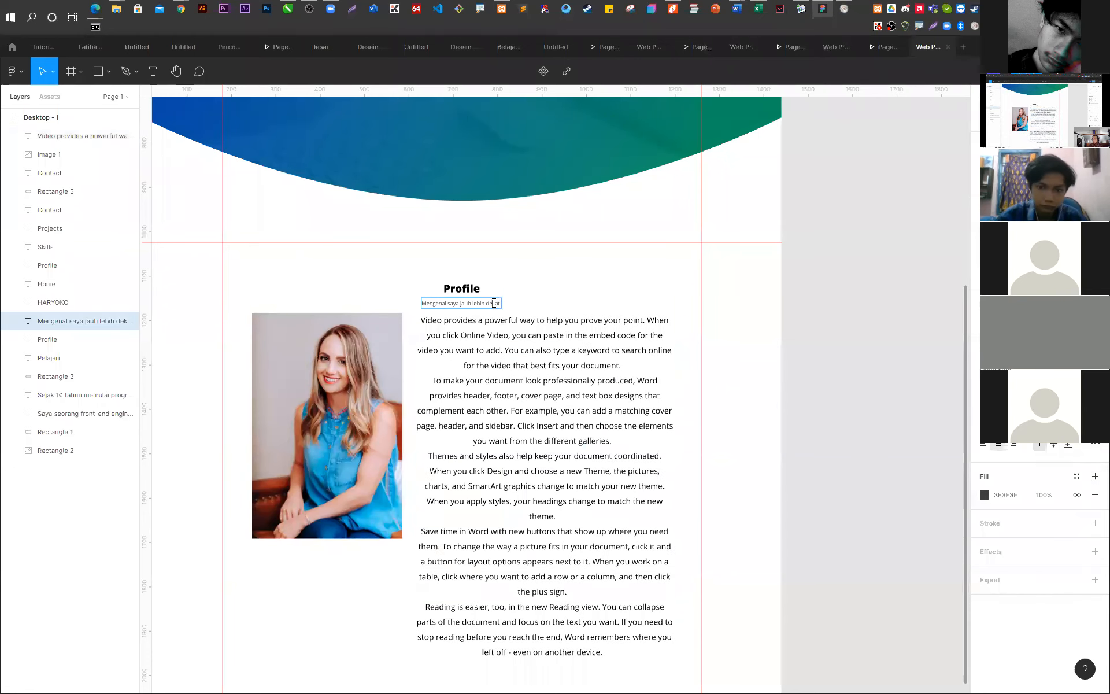
key("ctrl+a")
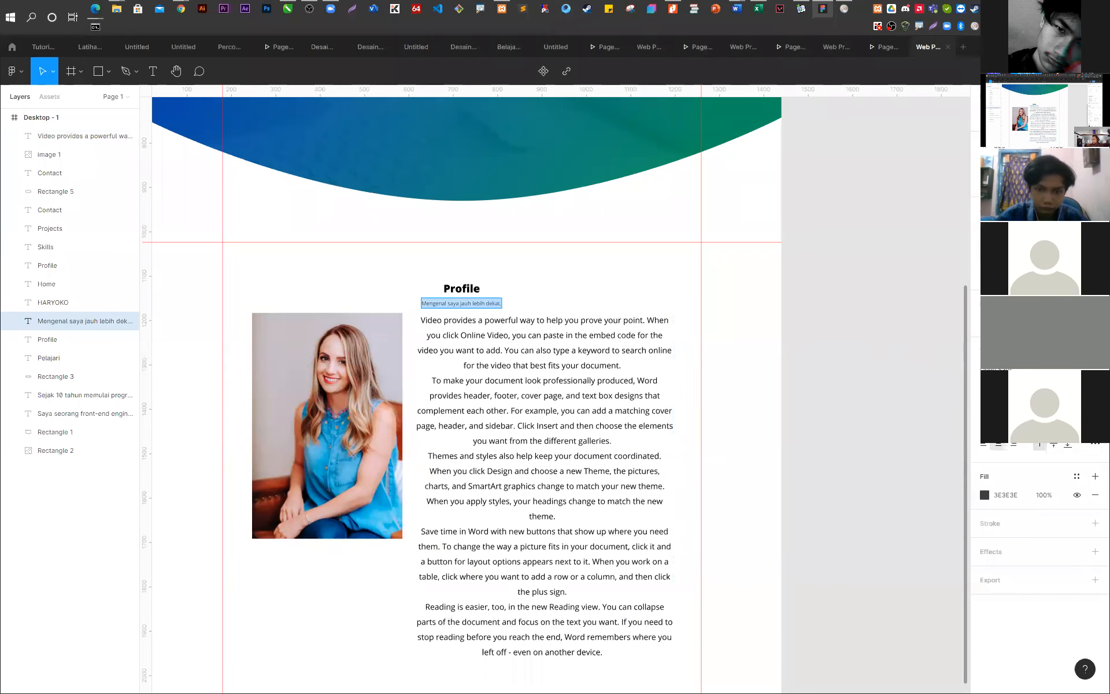
left_click(1068, 444)
left_click(1067, 443)
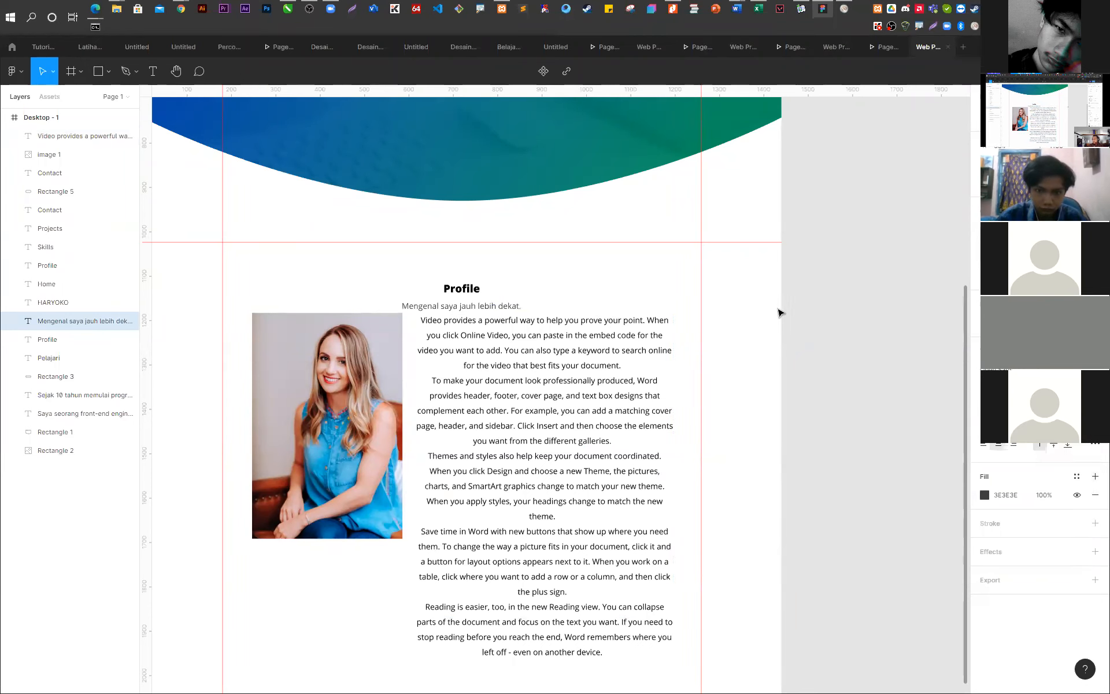
- Left-align the five paragraphs in the text box beside the portrait
left_click(520, 363)
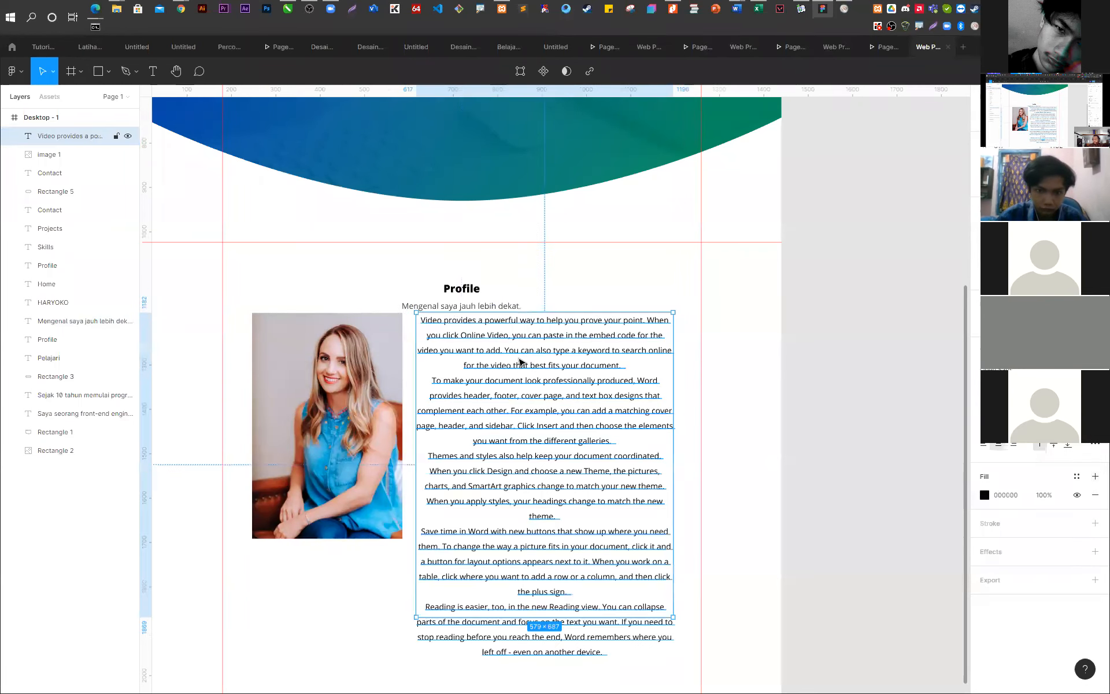
left_click(984, 446)
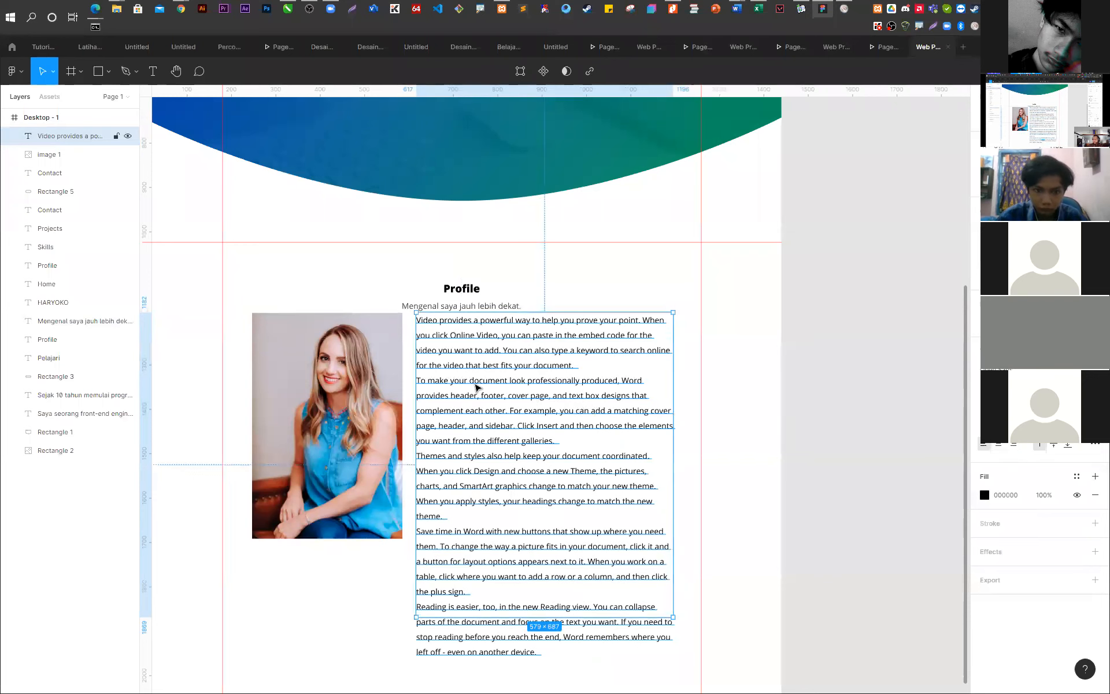
- Shrink the portrait proportionally to about 301 × 452 and place it closer to the left margin guide
left_click(371, 374)
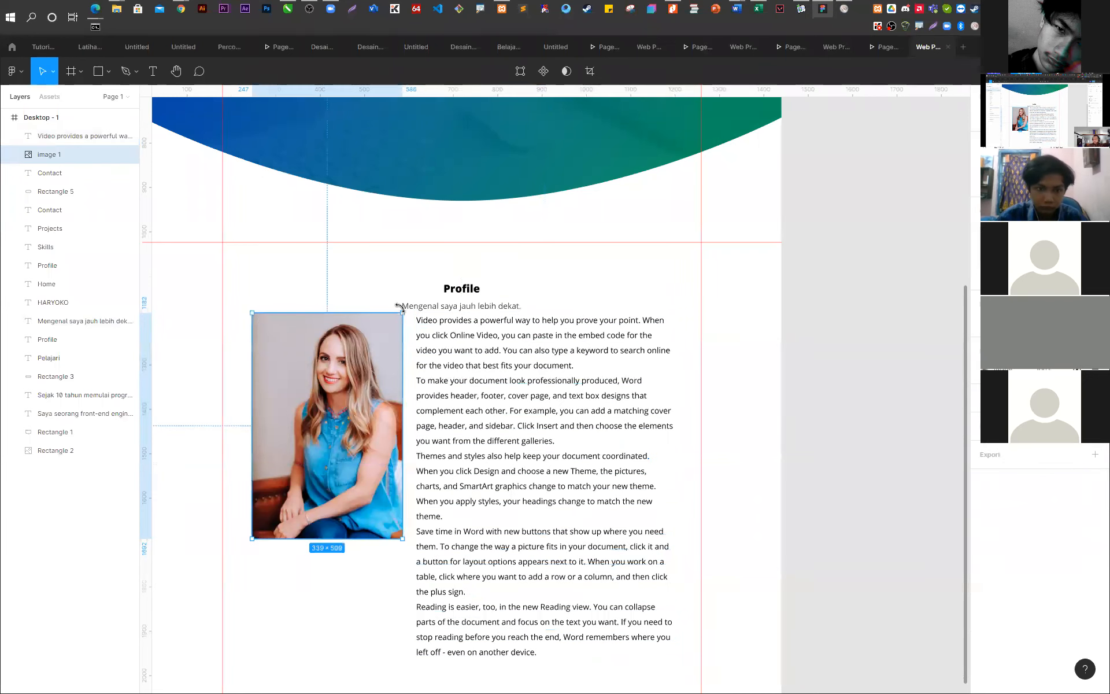
left_click_drag(400, 313, 386, 338)
mouse_move(319, 370)
left_mouse_down()
mouse_move(304, 367)
mouse_move(304, 342)
mouse_move(305, 361)
mouse_move(302, 350)
mouse_move(326, 353)
left_mouse_up()
- Move the paragraph text box so its left edge lines up with the subtitle, leaving a small gap below the subtitle
left_click(444, 339)
left_click_drag(444, 339, 426, 325)
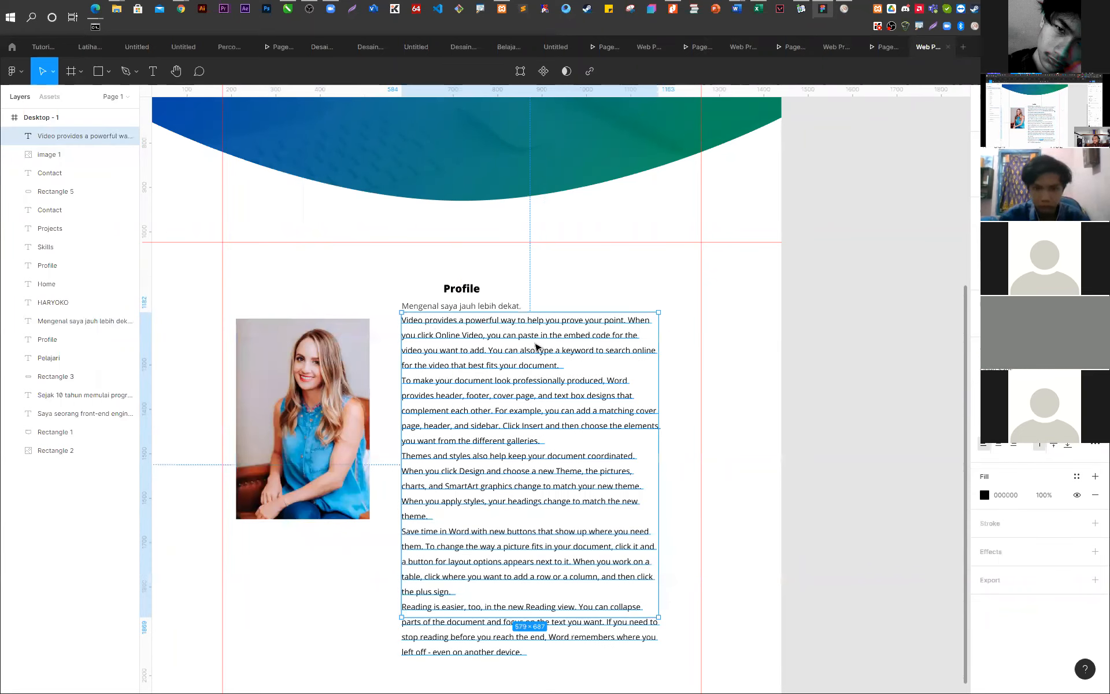
left_click_drag(506, 343, 503, 354)
key("ctrl+z")
- Move the portrait slightly down and to the right so its top lines up with the first line of the paragraphs
left_click(353, 355)
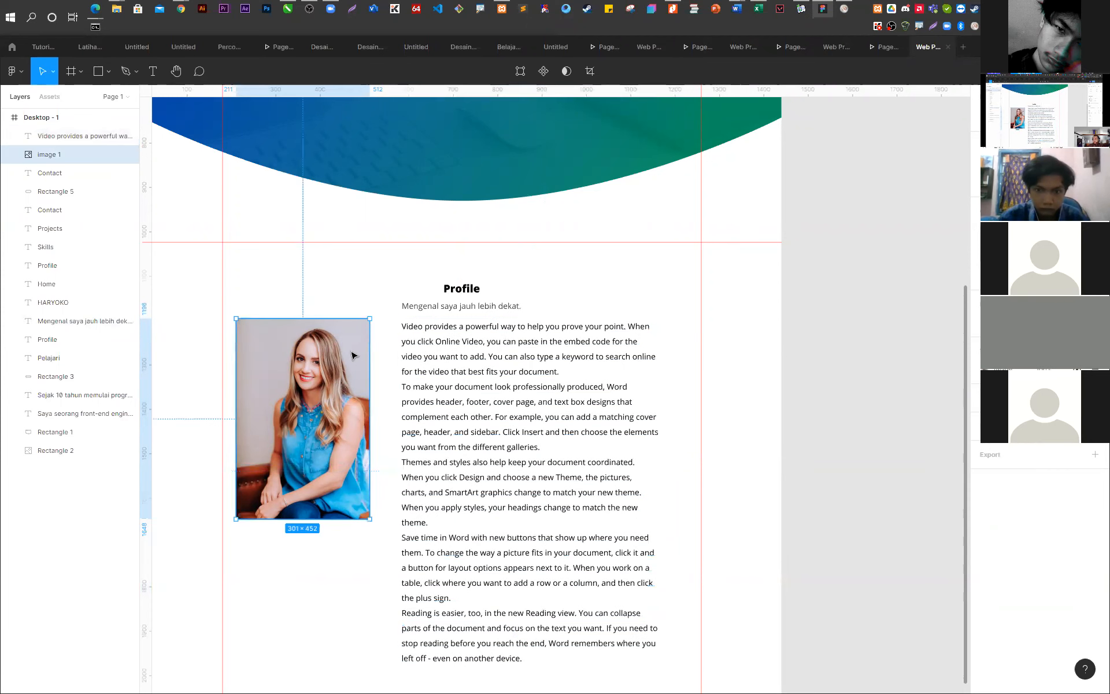
left_click_drag(352, 353, 350, 359)
key("Right")
key("Right")
key("Right")
key("Right")
key("Right")
key("Right")
key("Right")
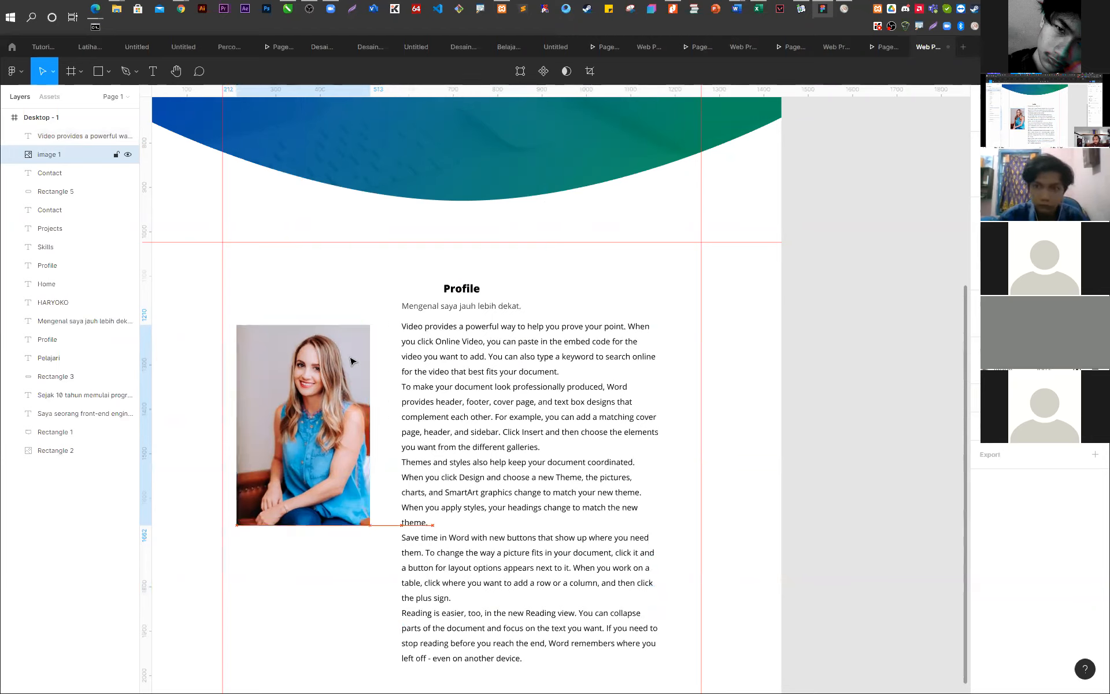
key("Up")
key("Up")
key("Right")
key("Right")
key("Up")
- Widen the paragraph text box to about 622 and move the portrait closer to it
left_click(528, 412)
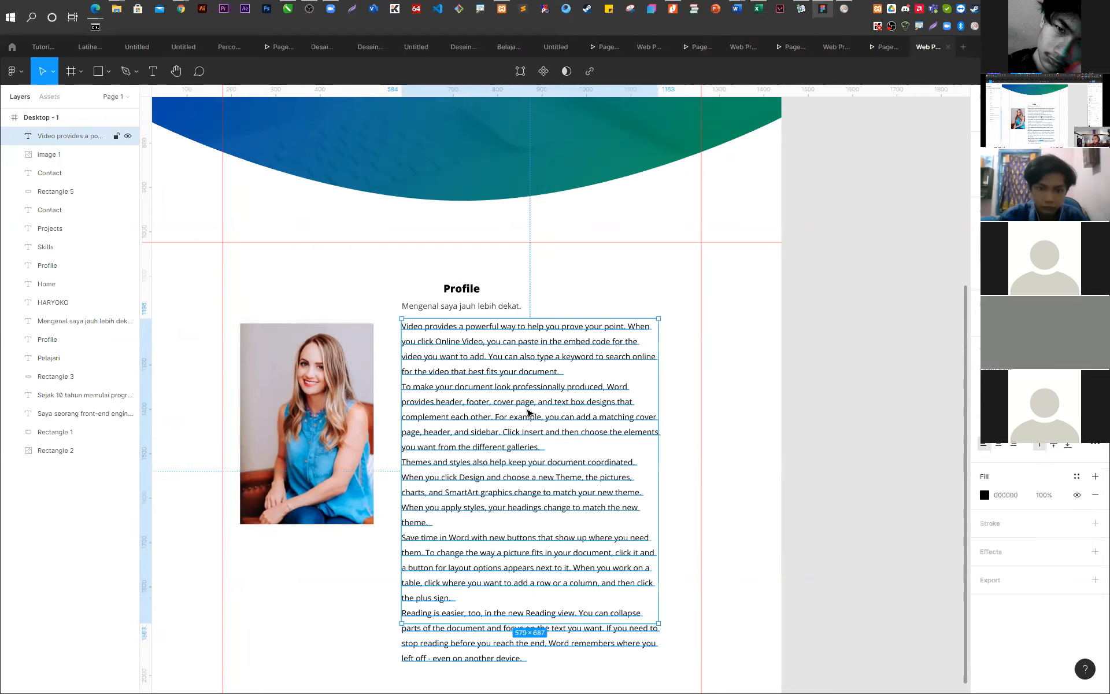
left_click_drag(660, 454, 679, 452)
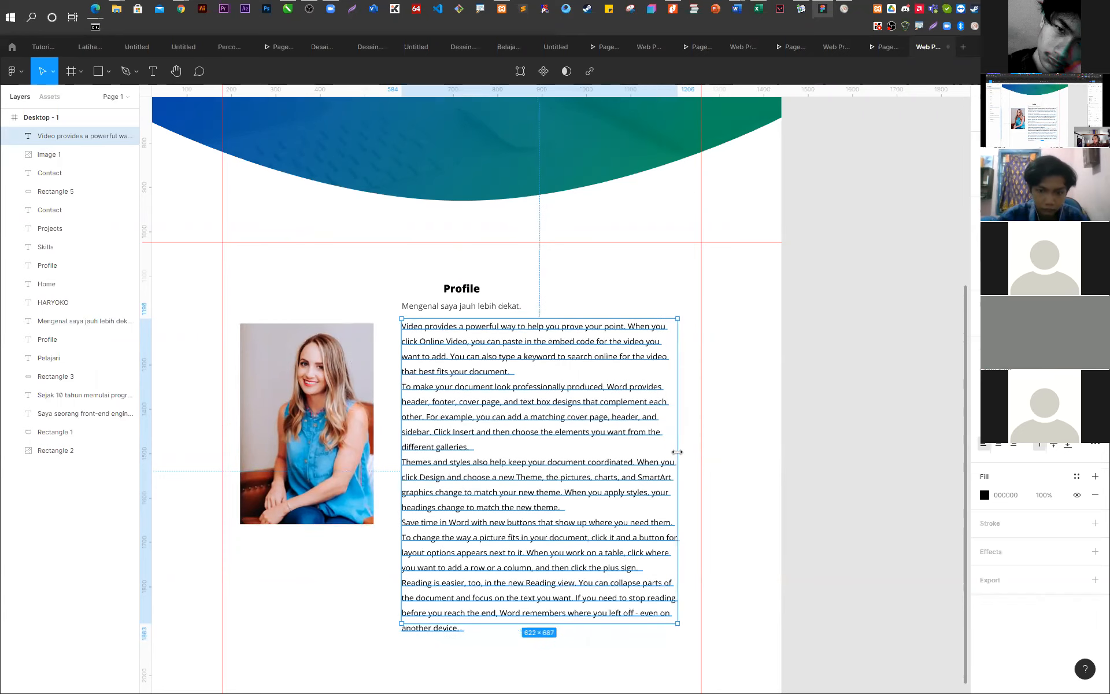
left_click(352, 382)
left_click_drag(352, 382, 361, 381)
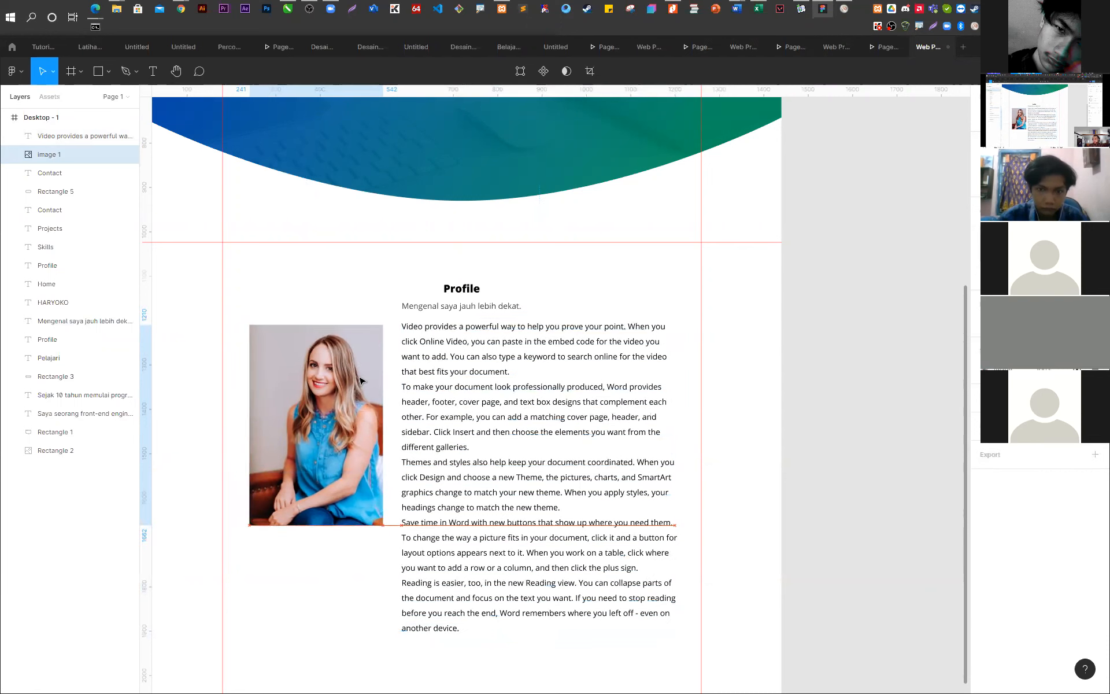
- Group the portrait with the paragraph text box and centre the group horizontally on the page frame
left_click(449, 384)
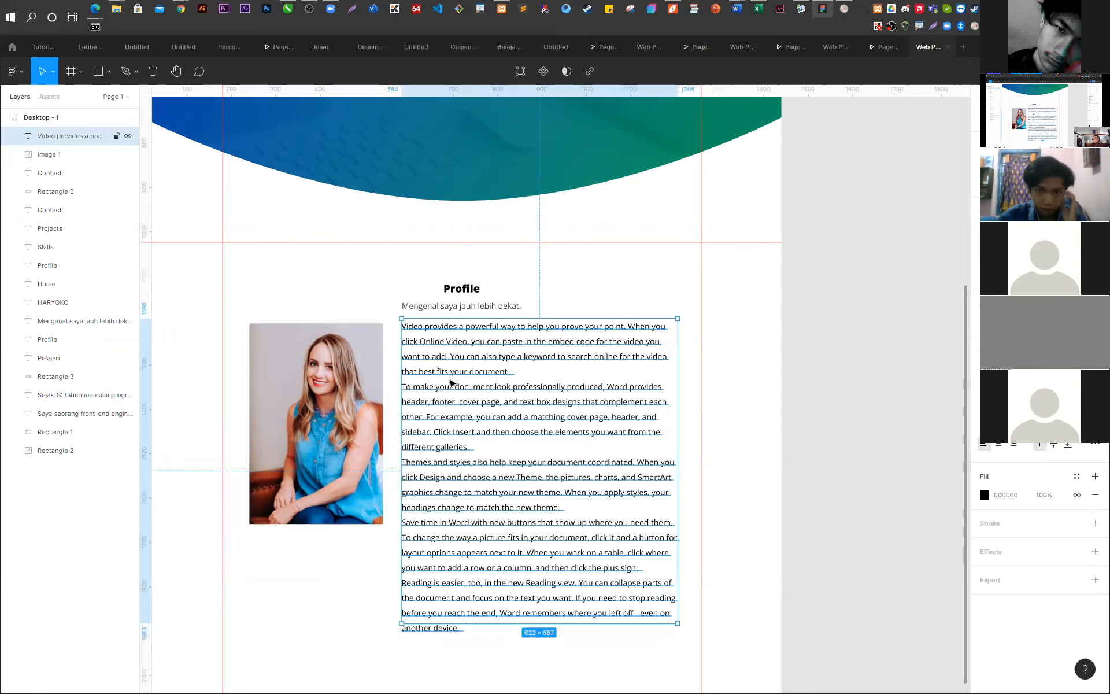
left_click(335, 381, "shift")
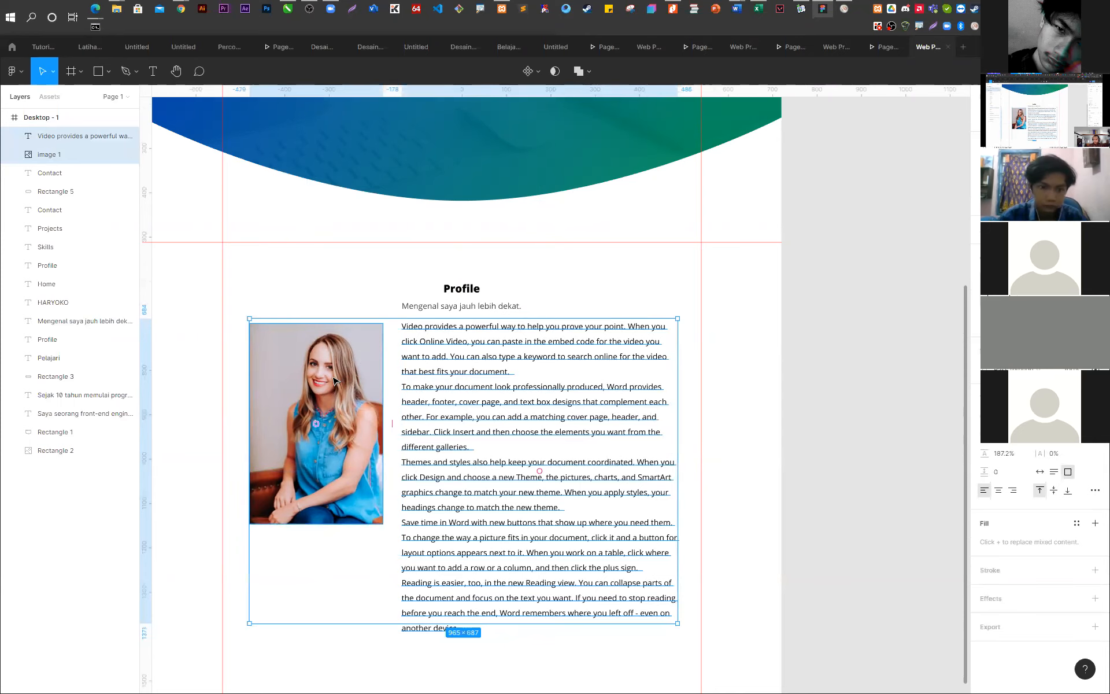
right_click(324, 381)
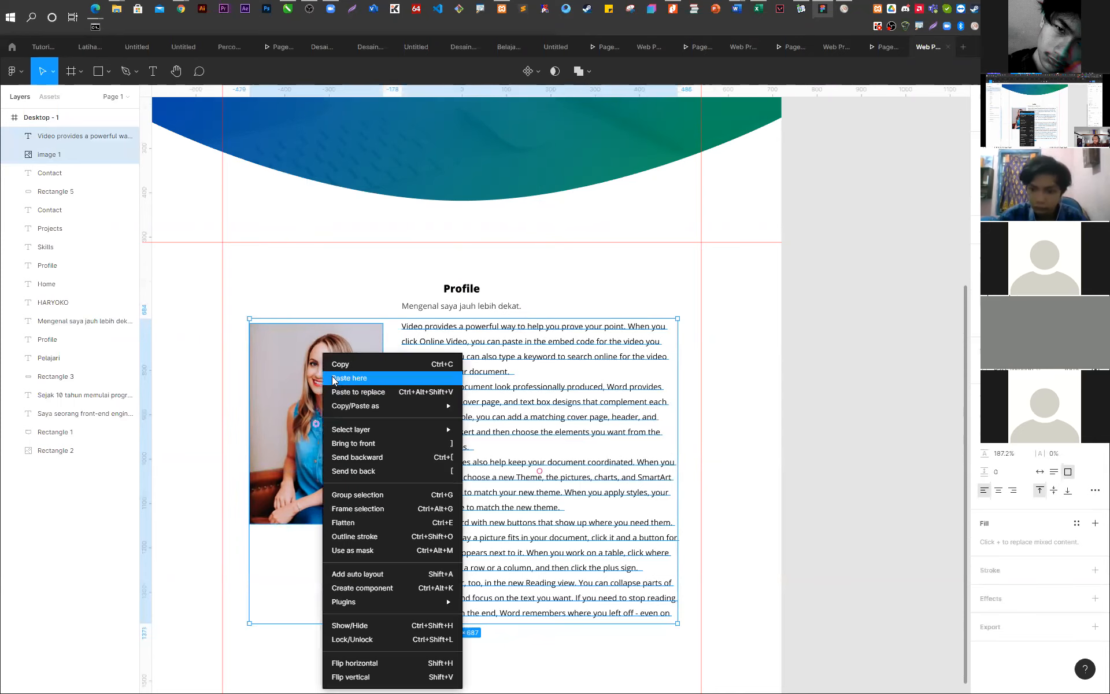
left_click(391, 495)
left_click(1002, 119)
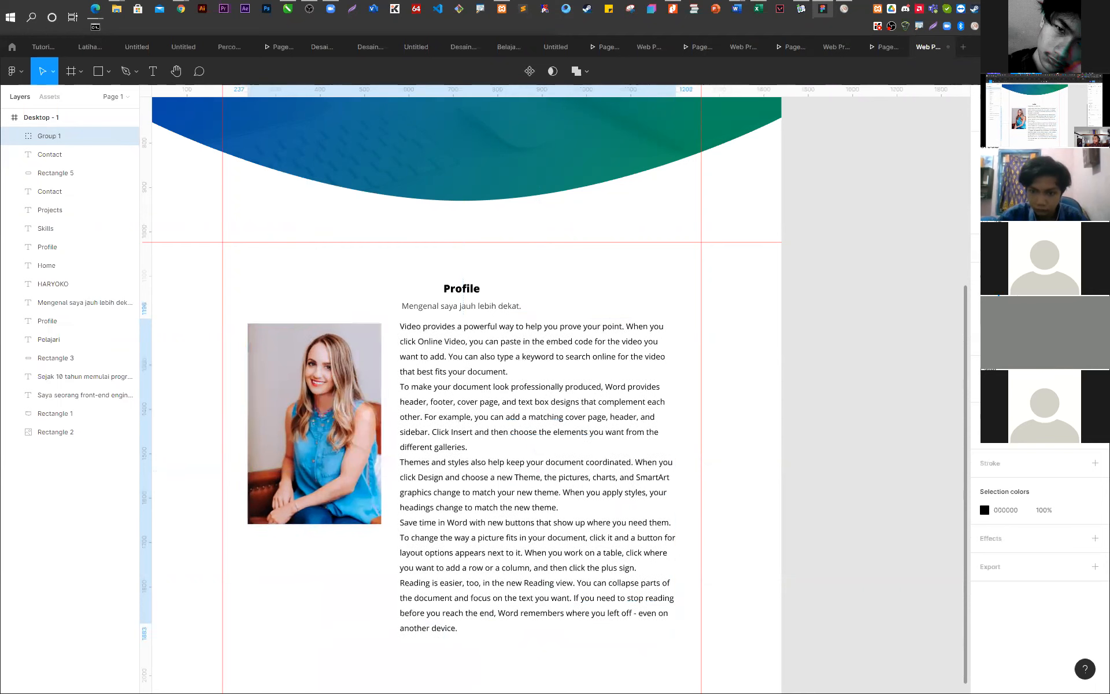
left_click(837, 308)
- Ungroup the centred portrait and paragraph text box
left_click(675, 384)
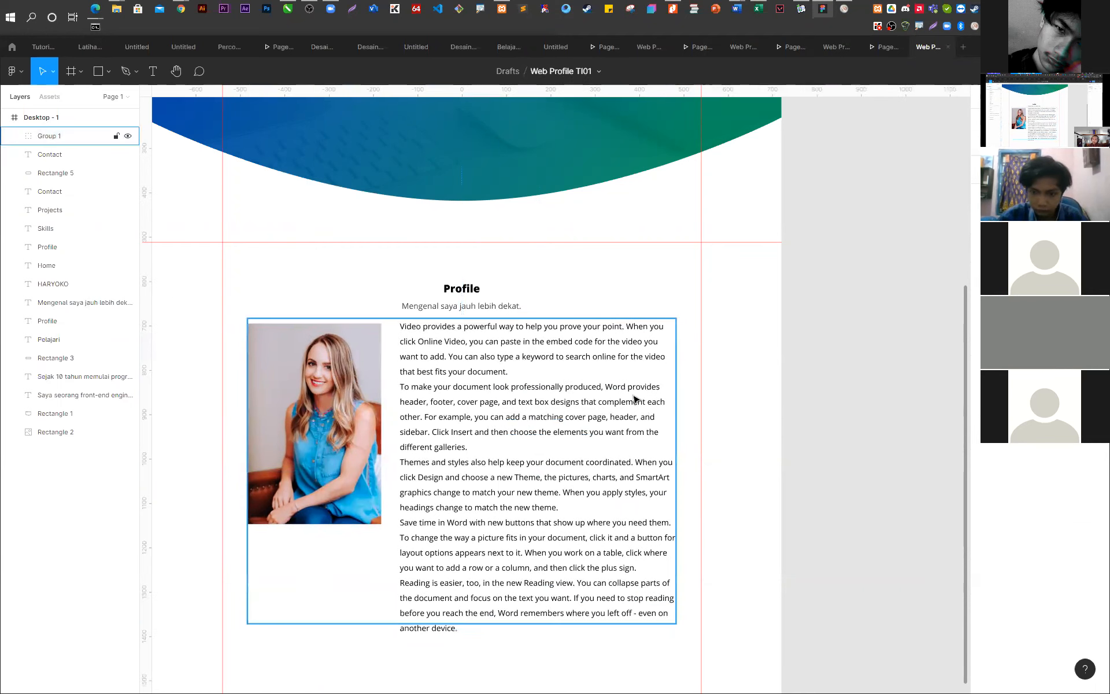
right_click(550, 406)
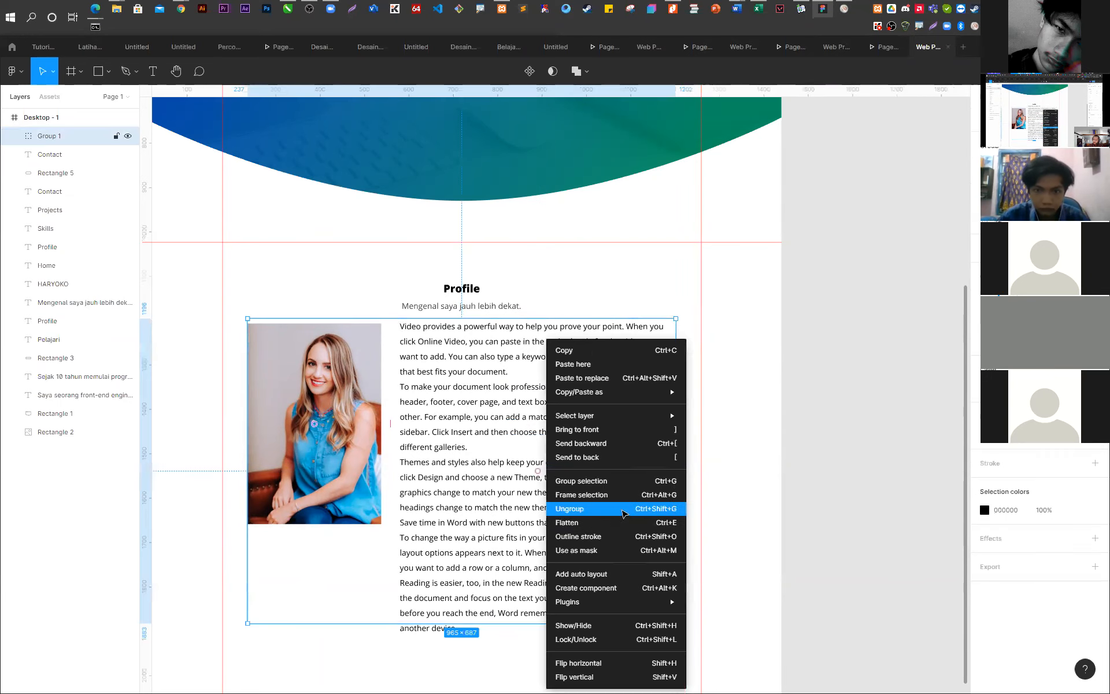
left_click(616, 510)
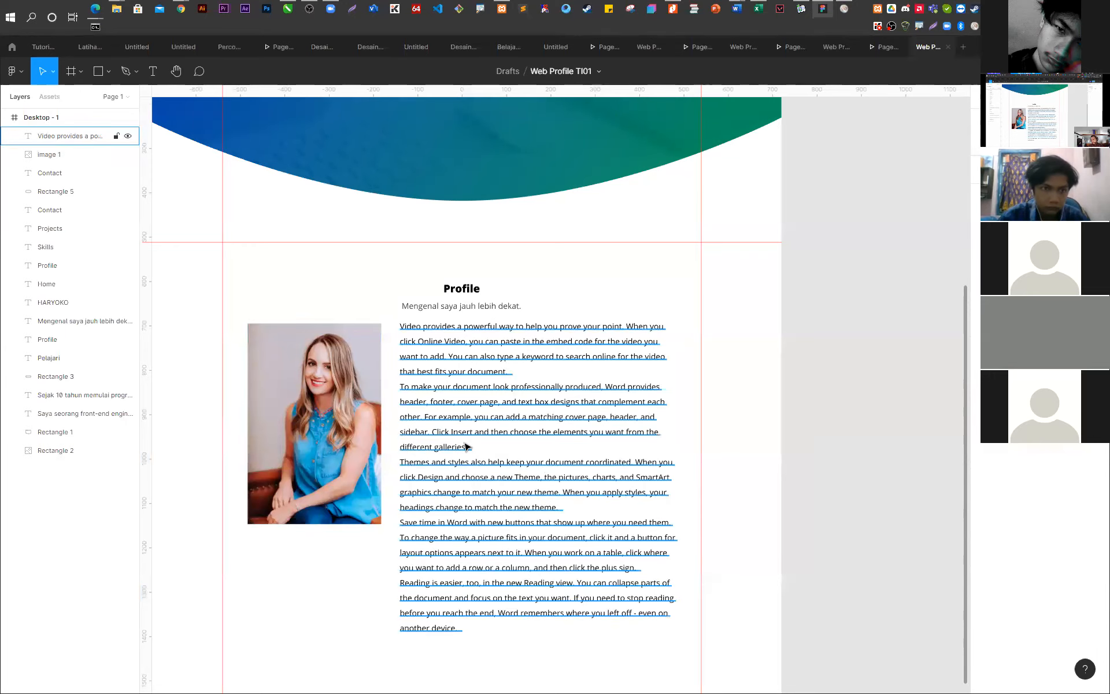
- Draw a rectangle about 249 × 302 over the portrait's lower-left part, extending past its left and bottom edges
scroll(467, 446, "up", 2)
scroll(613, 292, "down", 3)
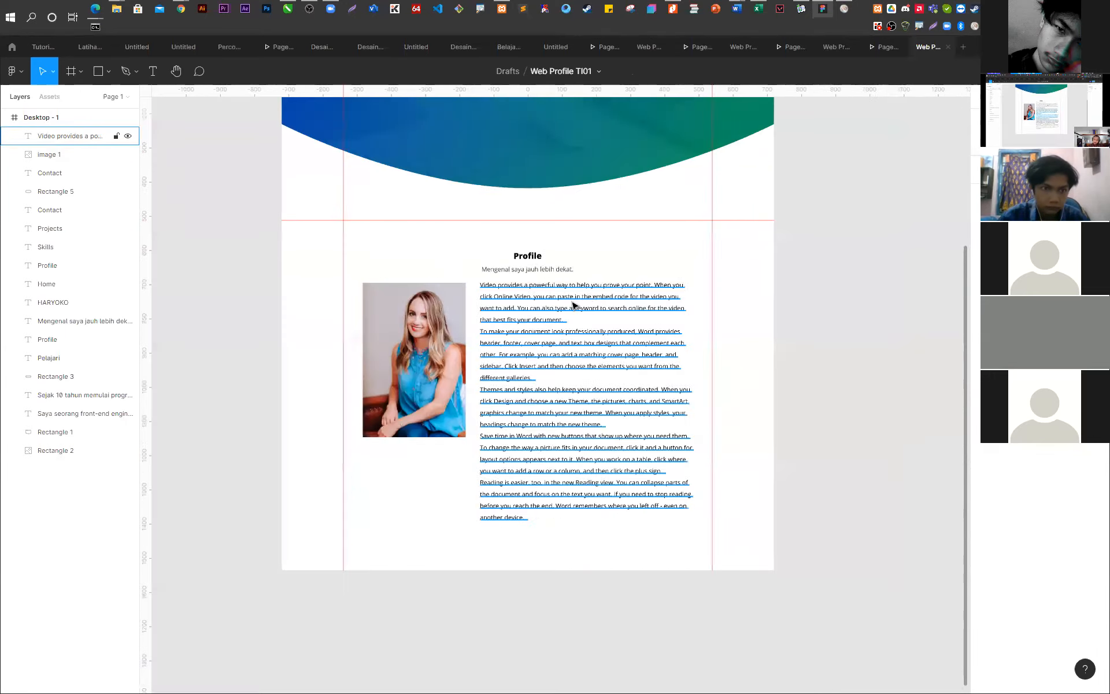
scroll(573, 305, "up", 3)
scroll(476, 446, "down", 2)
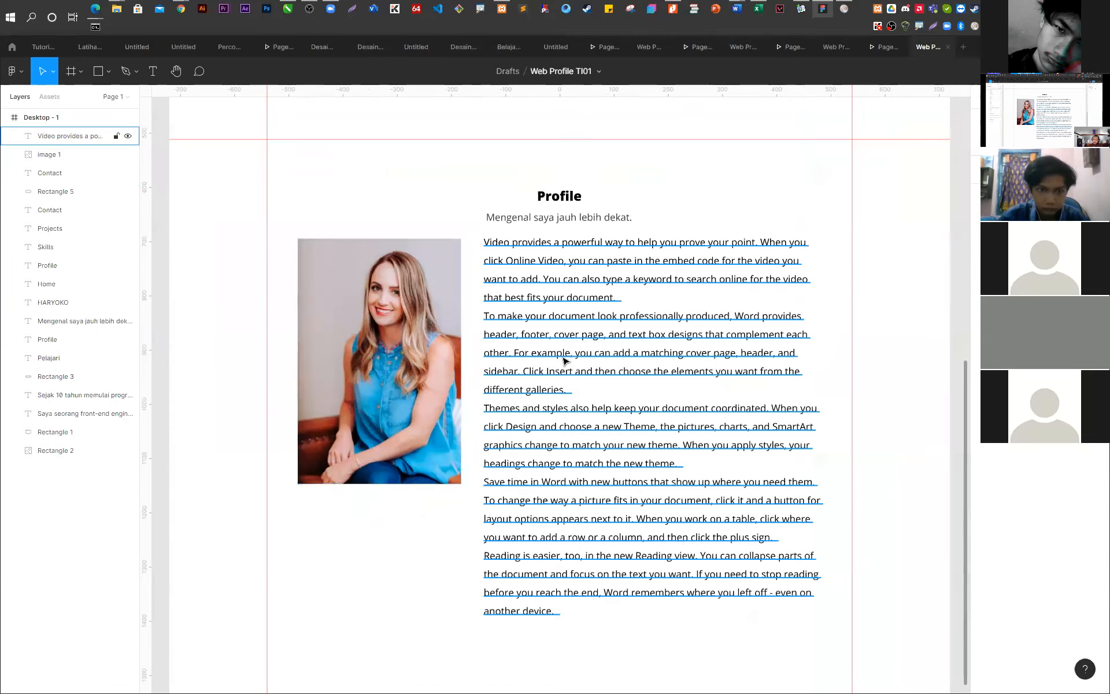
scroll(564, 360, "up", 2)
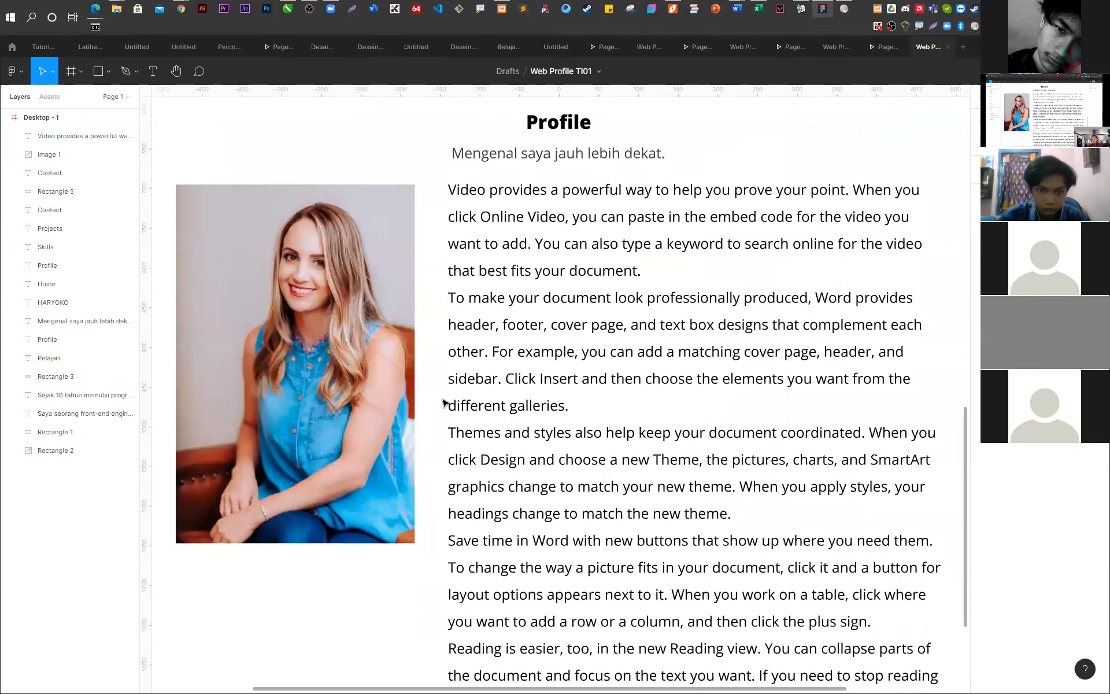
scroll(443, 403, "down", 2)
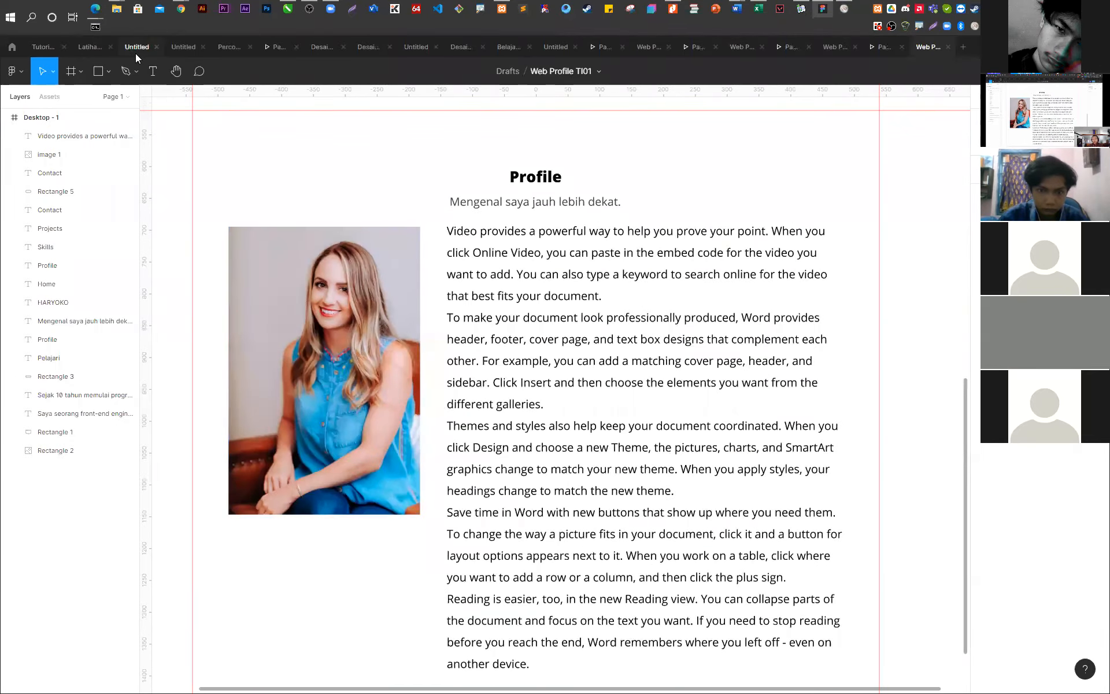
left_click(98, 72)
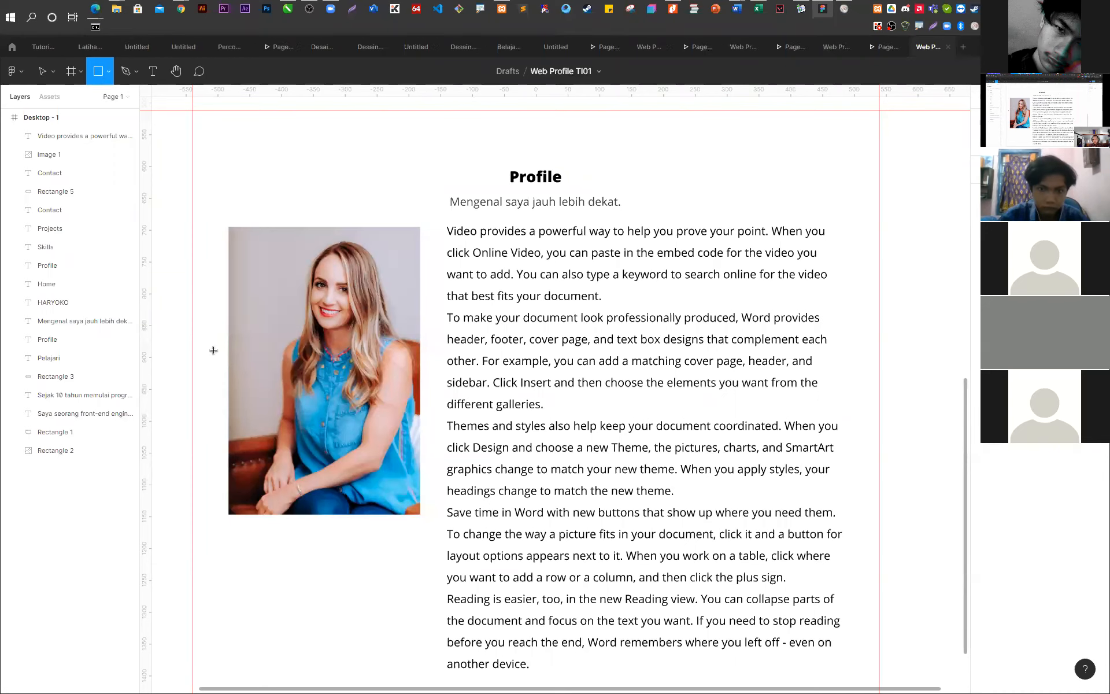
mouse_move(209, 350)
left_mouse_down()
mouse_move(354, 550)
mouse_move(368, 542)
left_mouse_up()
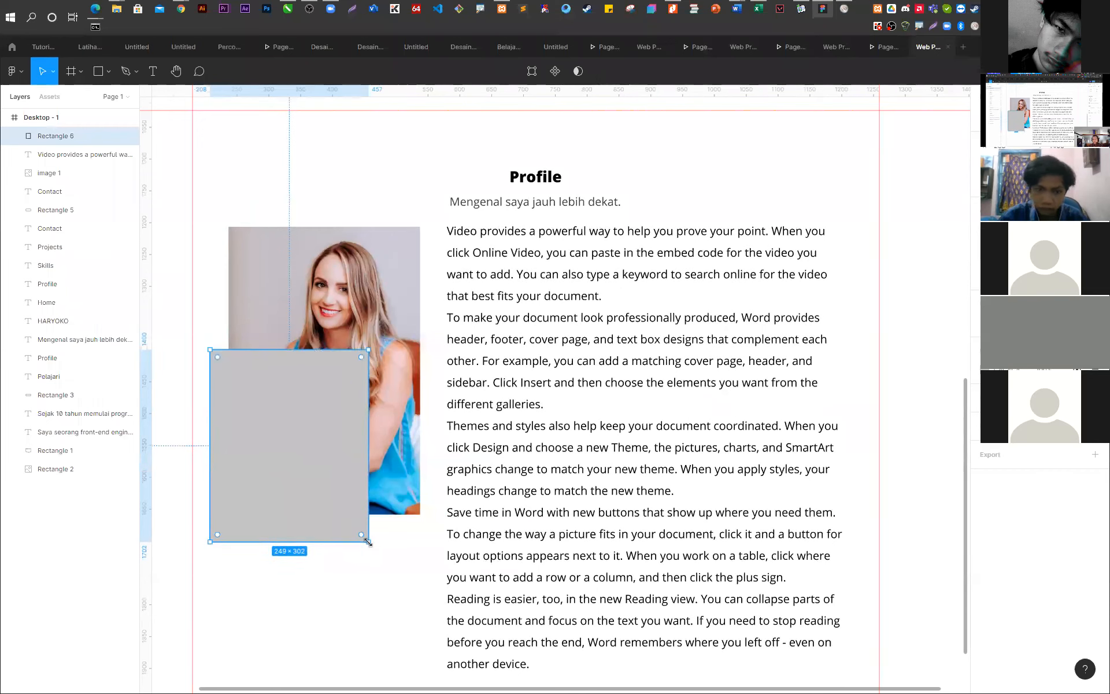
- Bring the portrait in front of the grey rectangle and shift the rectangle slightly upward
right_click(389, 333)
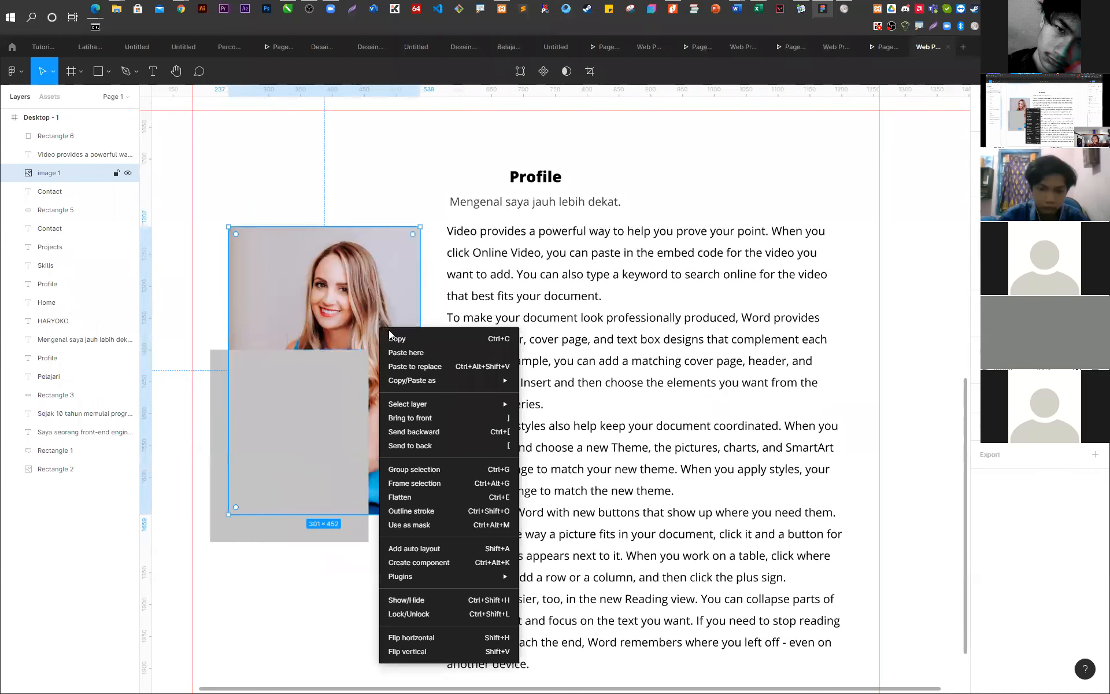
left_click(437, 414)
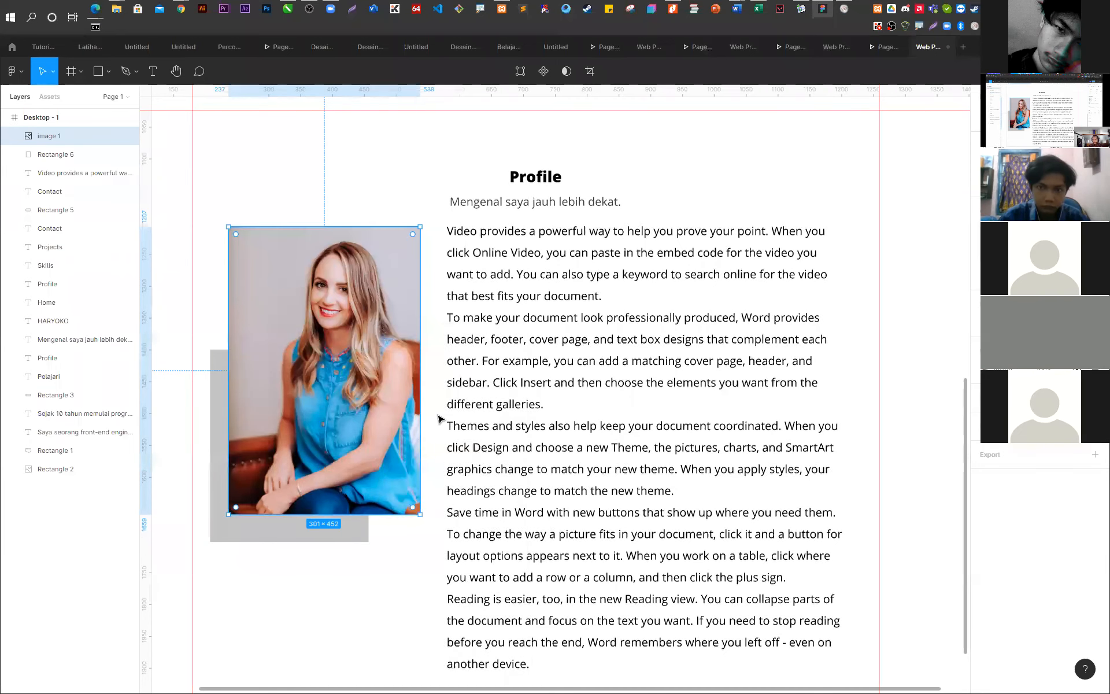
left_click_drag(263, 538, 263, 528)
- Set the corner radius of the portrait's top-right and bottom-left corners to 50, leaving the other two square
left_click(301, 463)
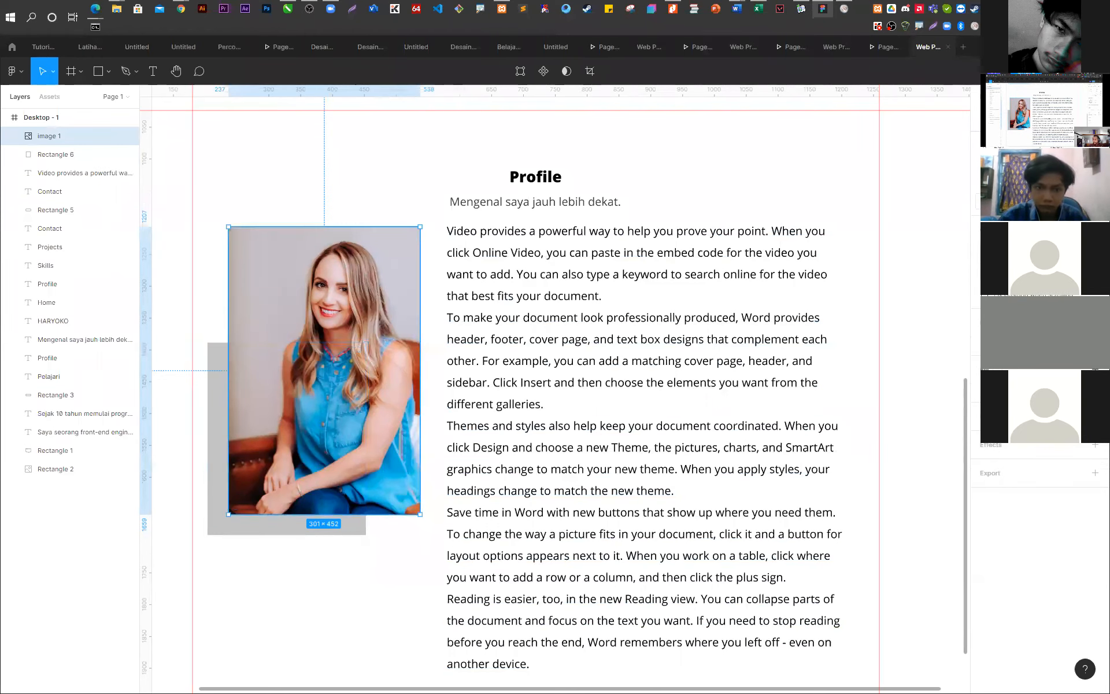
key("Tab")
type("50")
key("Tab")
key("Tab")
type("50")
key("Return")
- Round all four corners of the grey rectangle behind the portrait
left_click(216, 447)
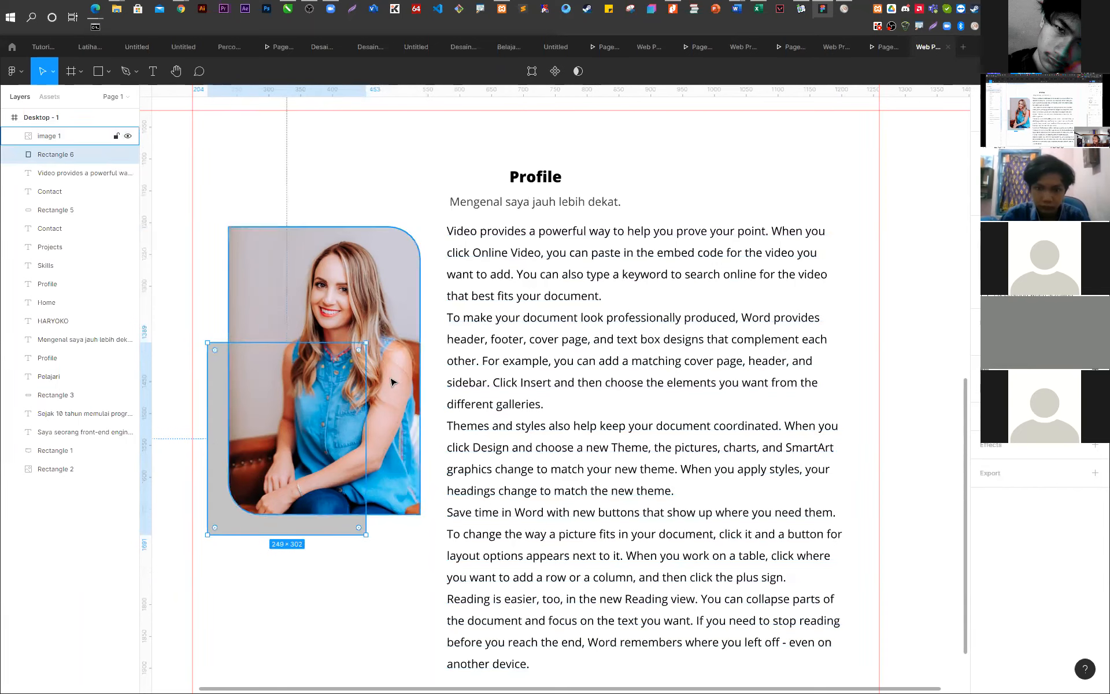
left_click(1095, 182)
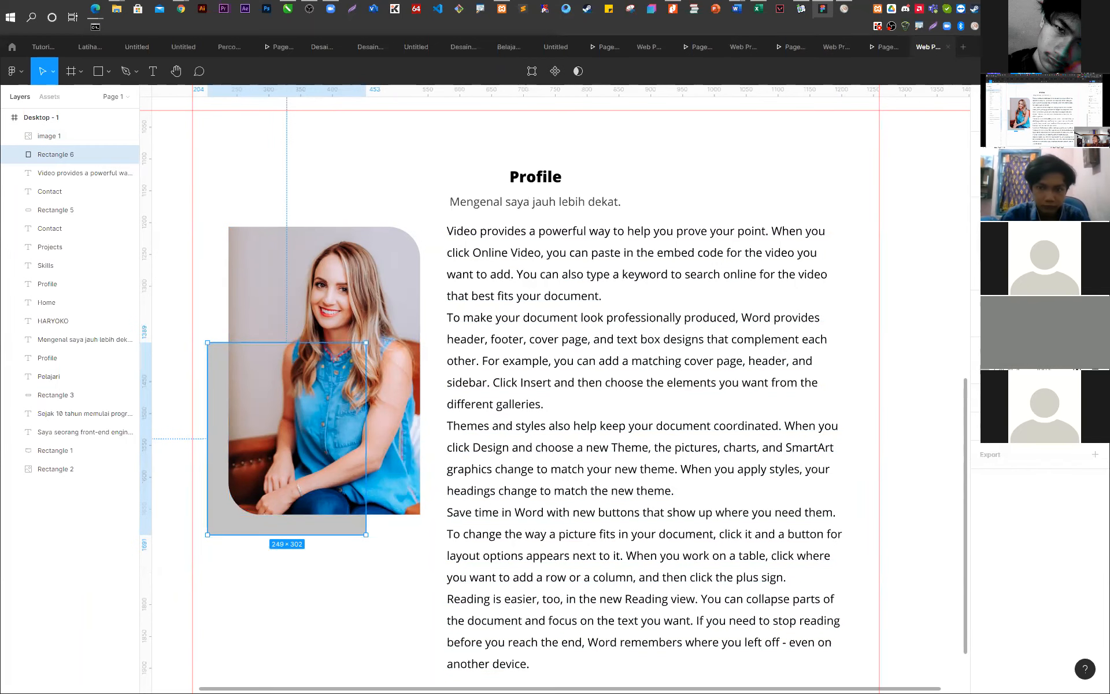
key("Return")
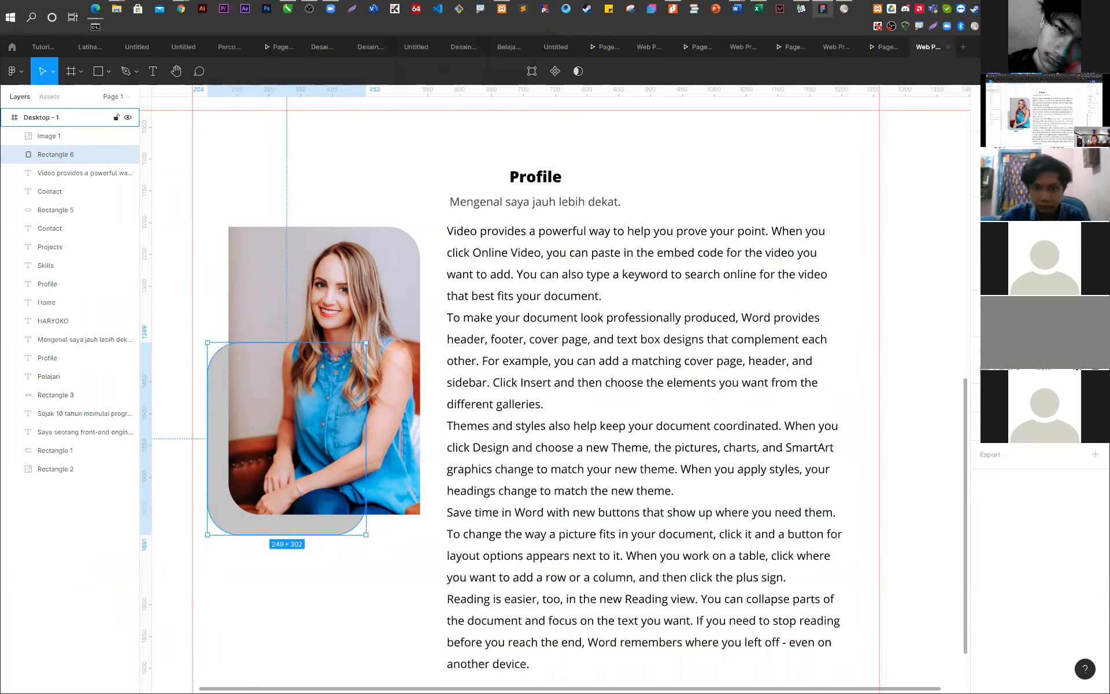
left_click(296, 648)
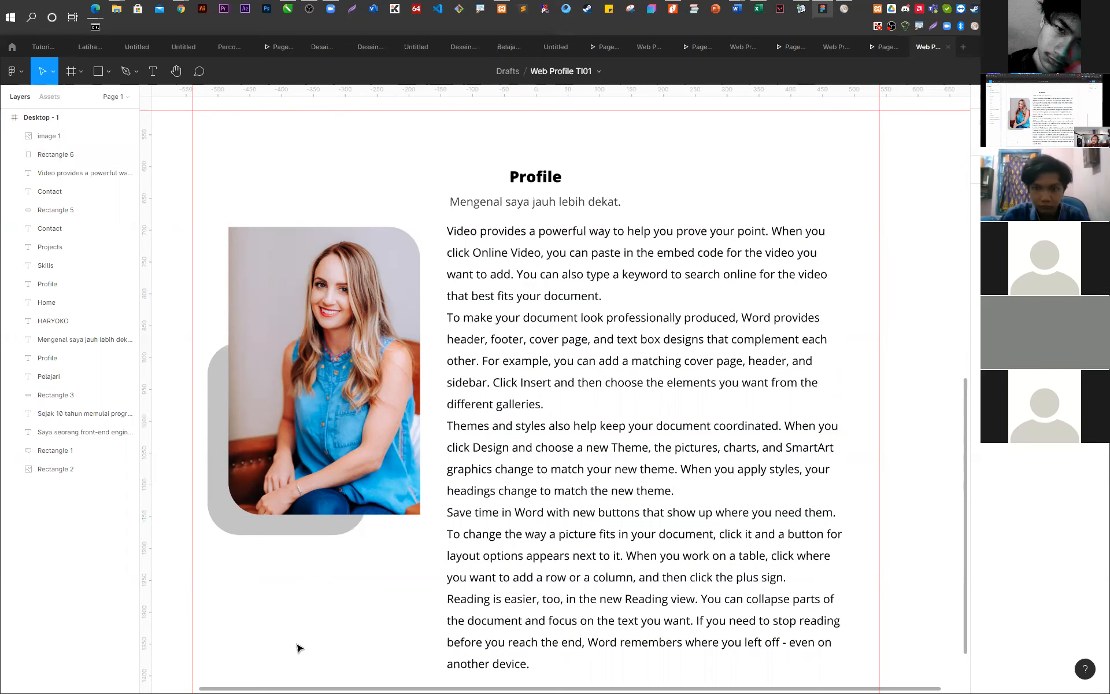
- Give the grey rectangle rounder corners and reposition it to extend evenly past the portrait's left and bottom edges
left_click(228, 522)
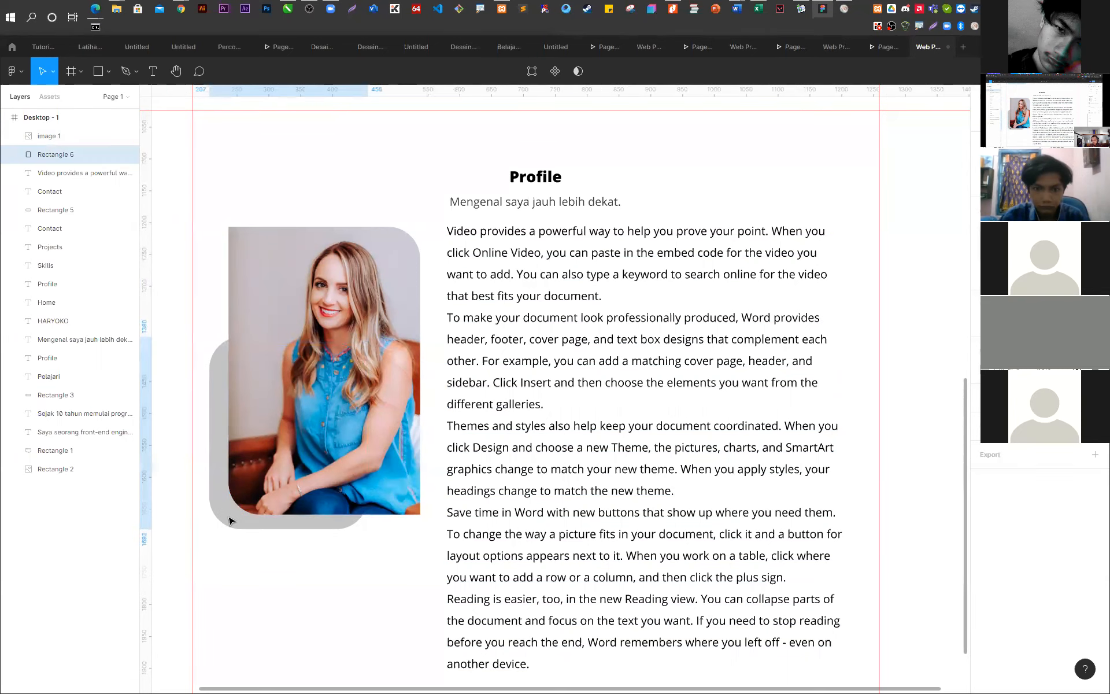
key("ctrl+a")
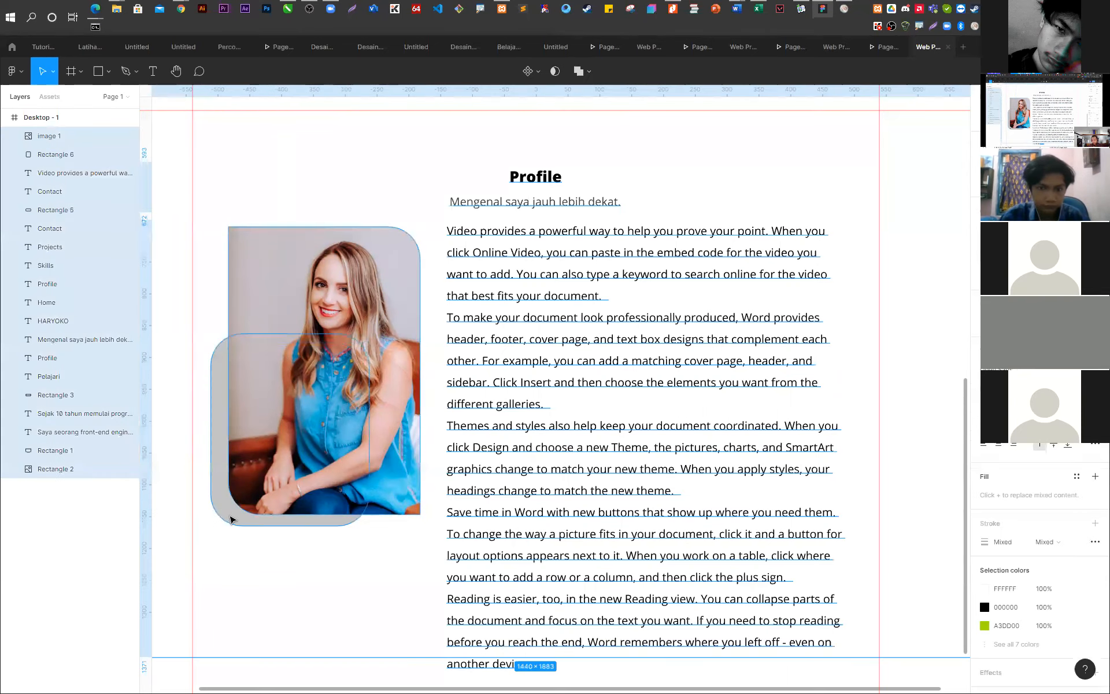
left_click(347, 583)
left_click(271, 523)
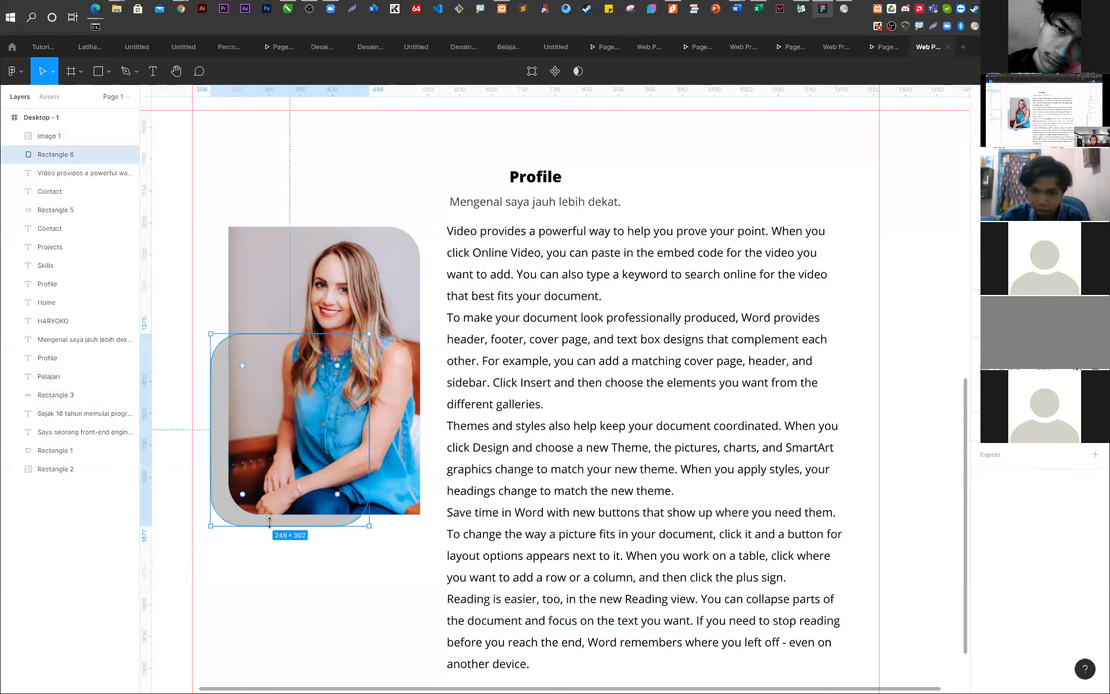
key("ctrl+a")
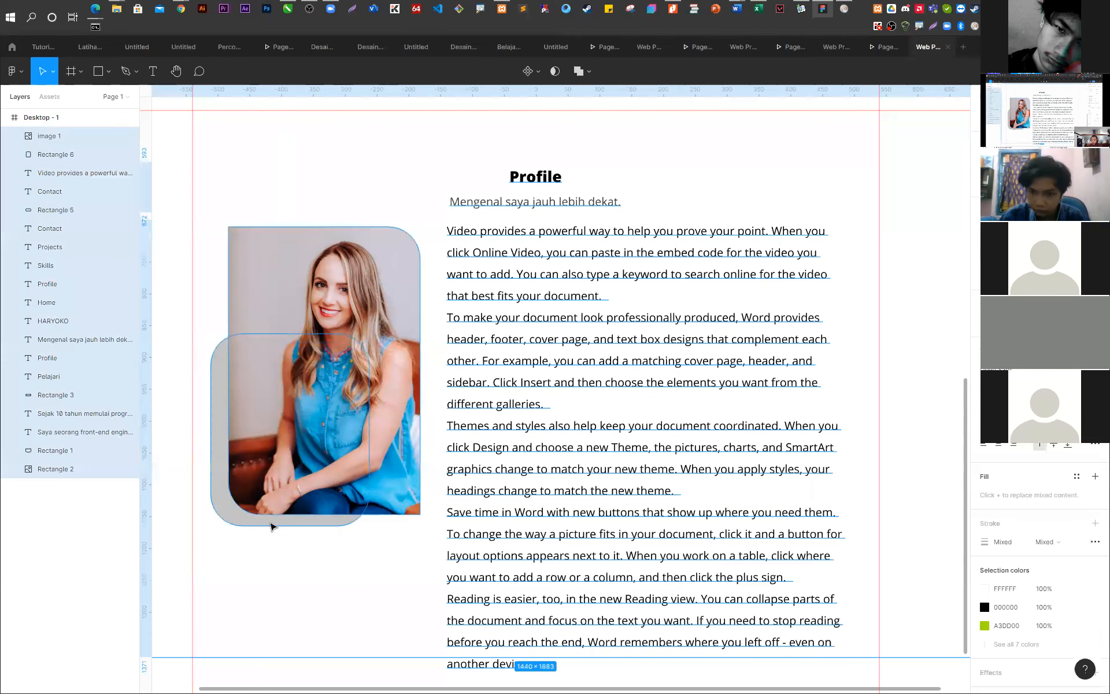
left_click(275, 589)
left_click_drag(237, 518, 231, 528)
left_click(337, 612)
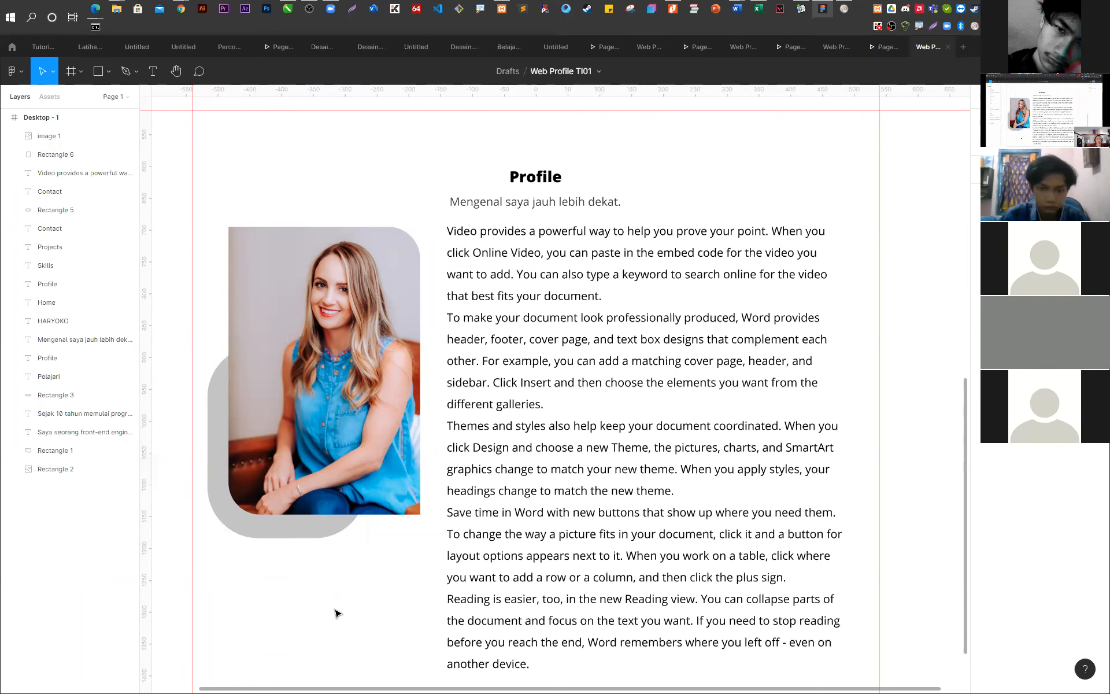
left_click(214, 444)
scroll(295, 528, "down", 2)
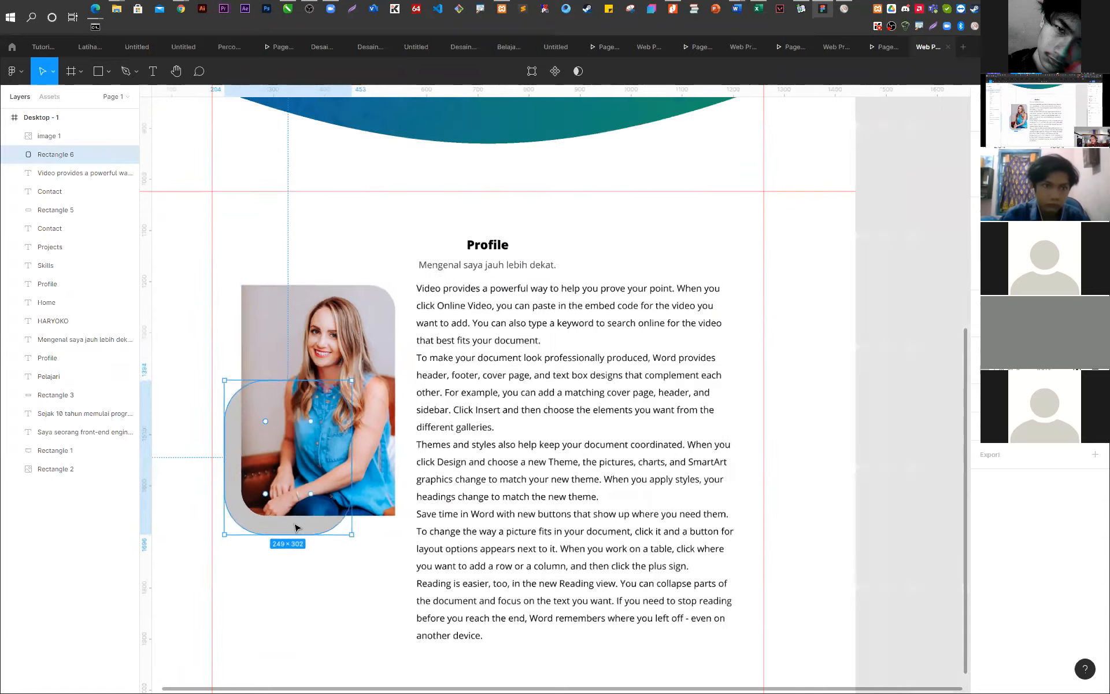
- Apply the curved hero shape's Hero Gradient fill to the grey rounded rectangle behind the portrait
scroll(295, 528, "down", 2)
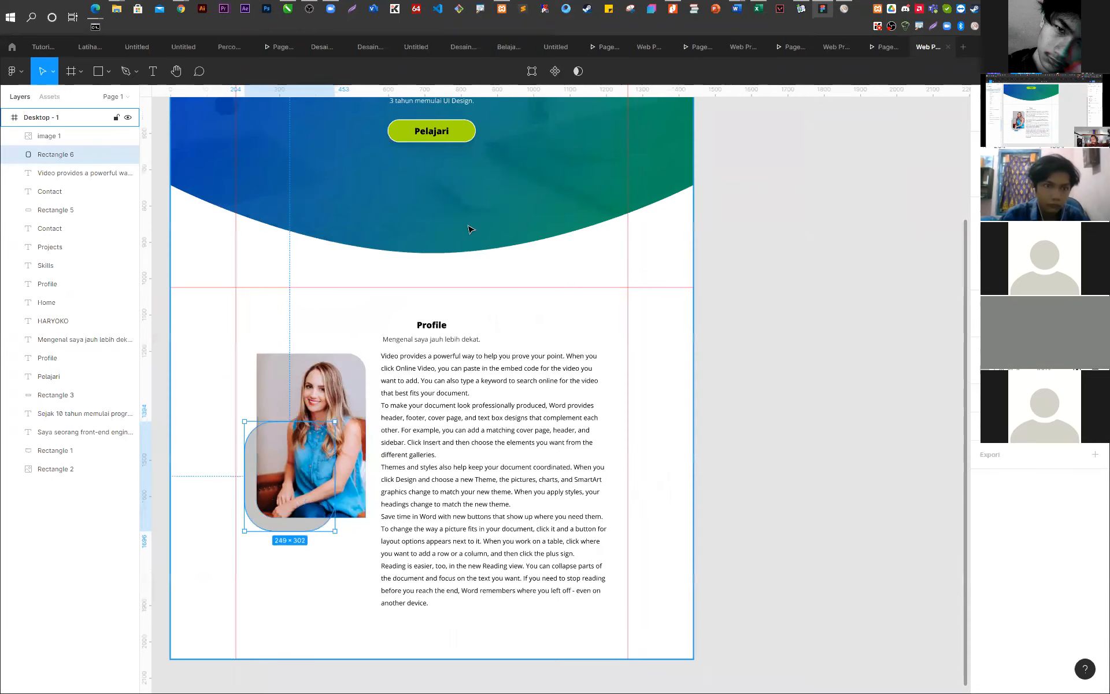
left_click(665, 182)
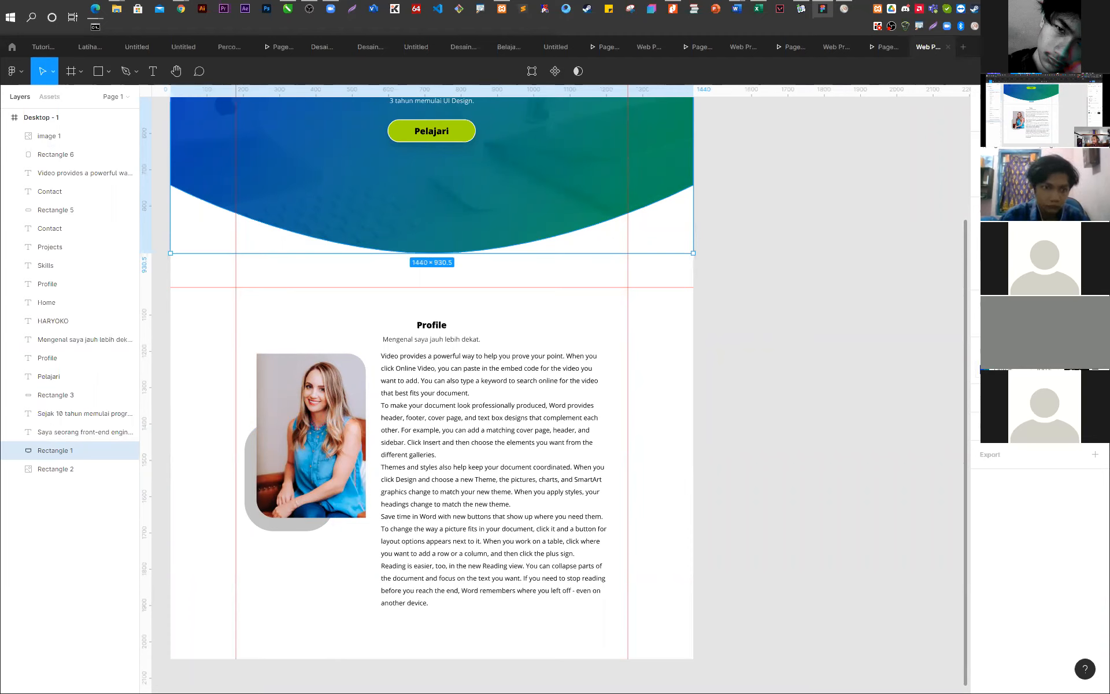
left_click(1076, 351)
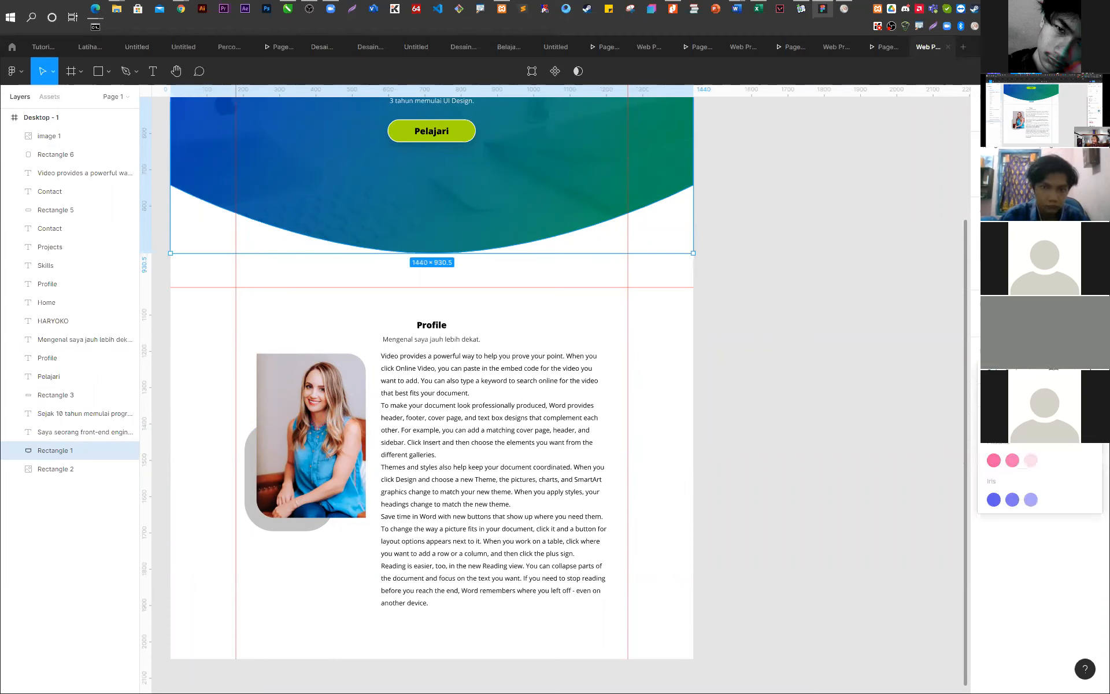
left_click(252, 495)
left_click(777, 418)
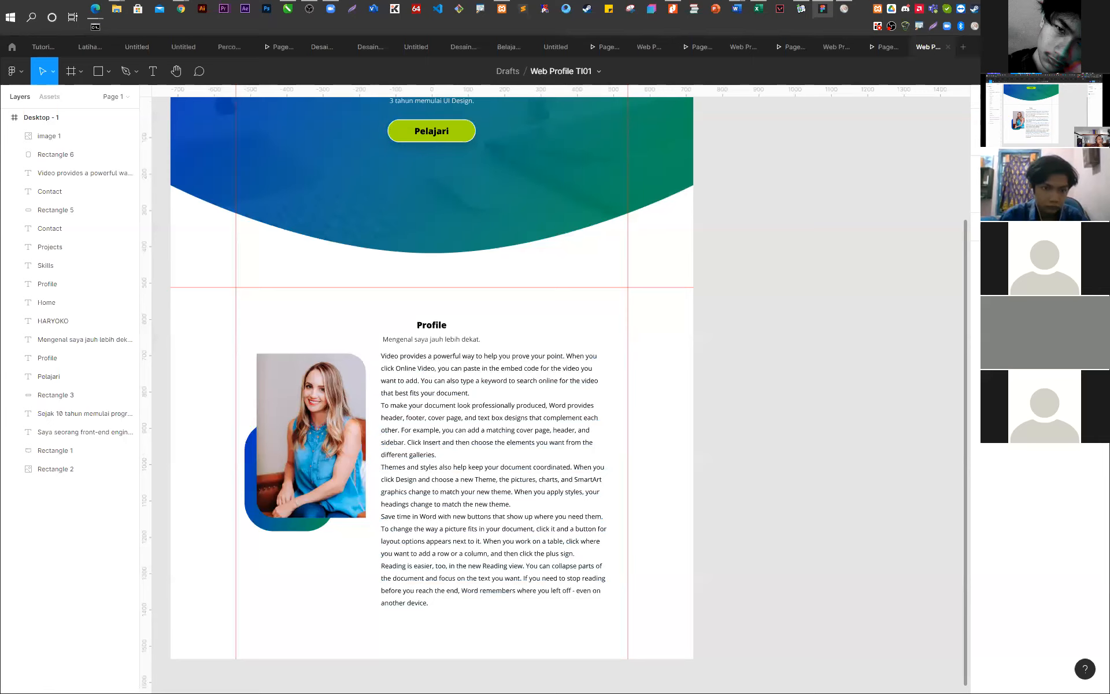
left_click(181, 9)
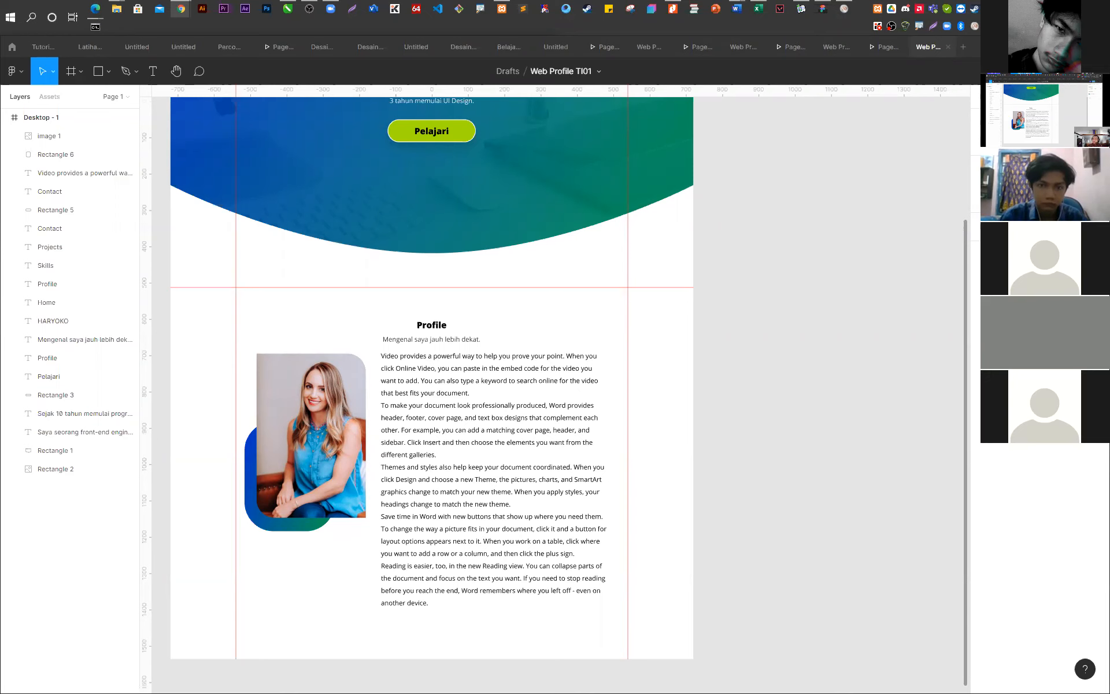
scroll(755, 435, "up", 3)
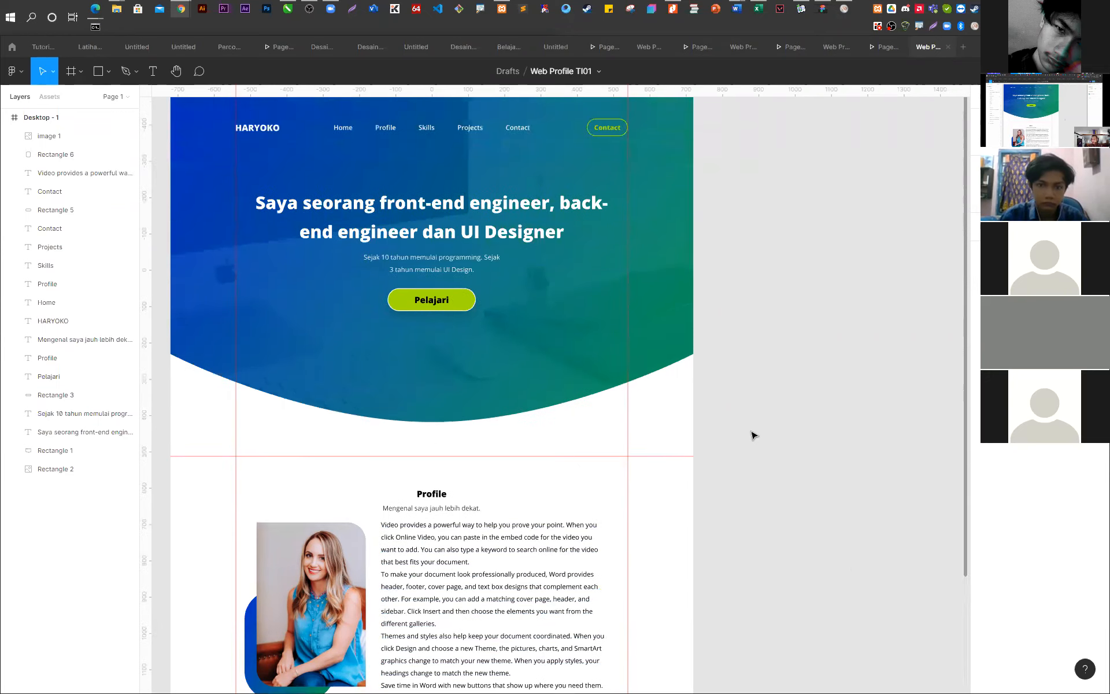
scroll(755, 435, "down", 3)
scroll(754, 435, "up", 1)
scroll(755, 435, "down", 1)
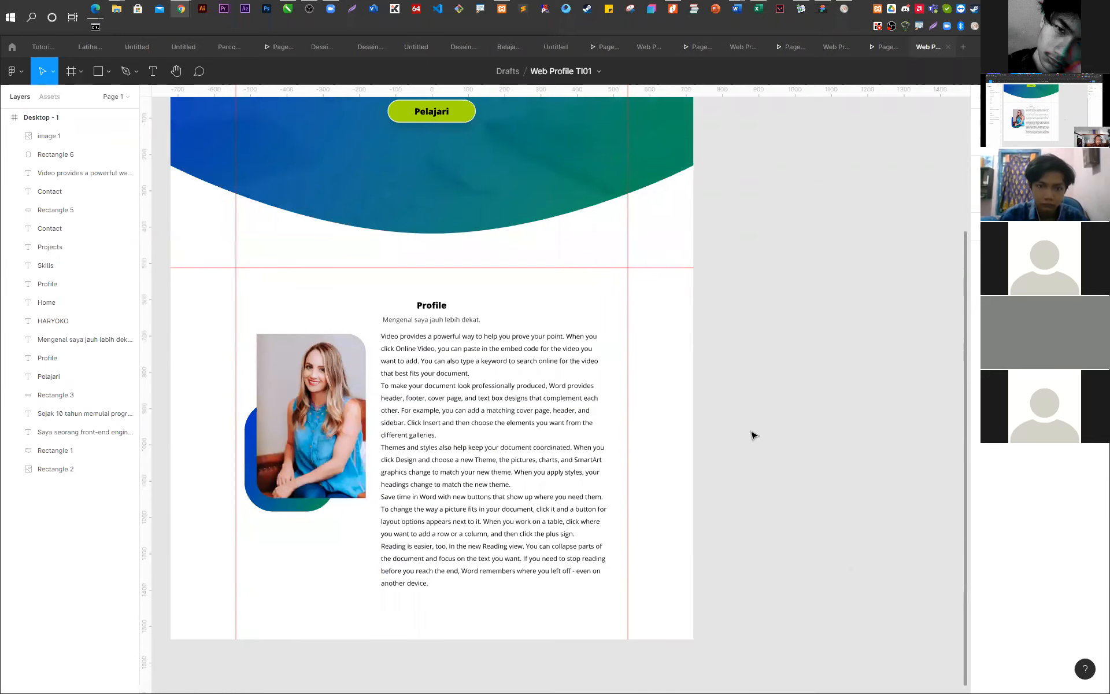
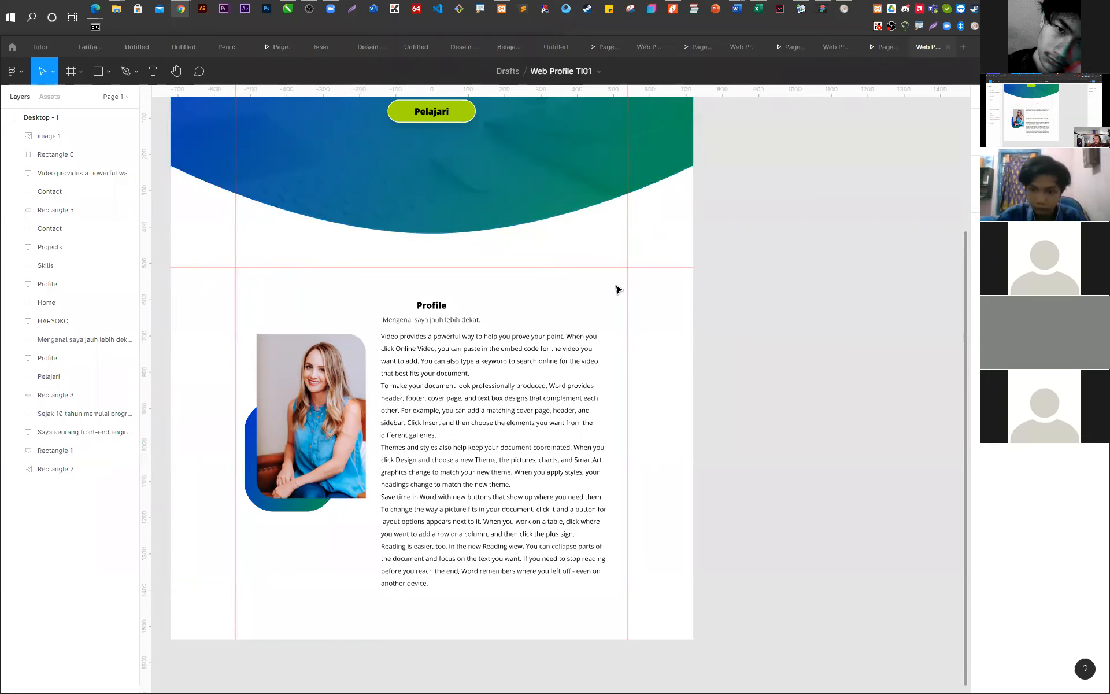
- Draw a rectangle outside the page frame beside the hero and set its size to 1444 by 1024
scroll(714, 466, "down", 3)
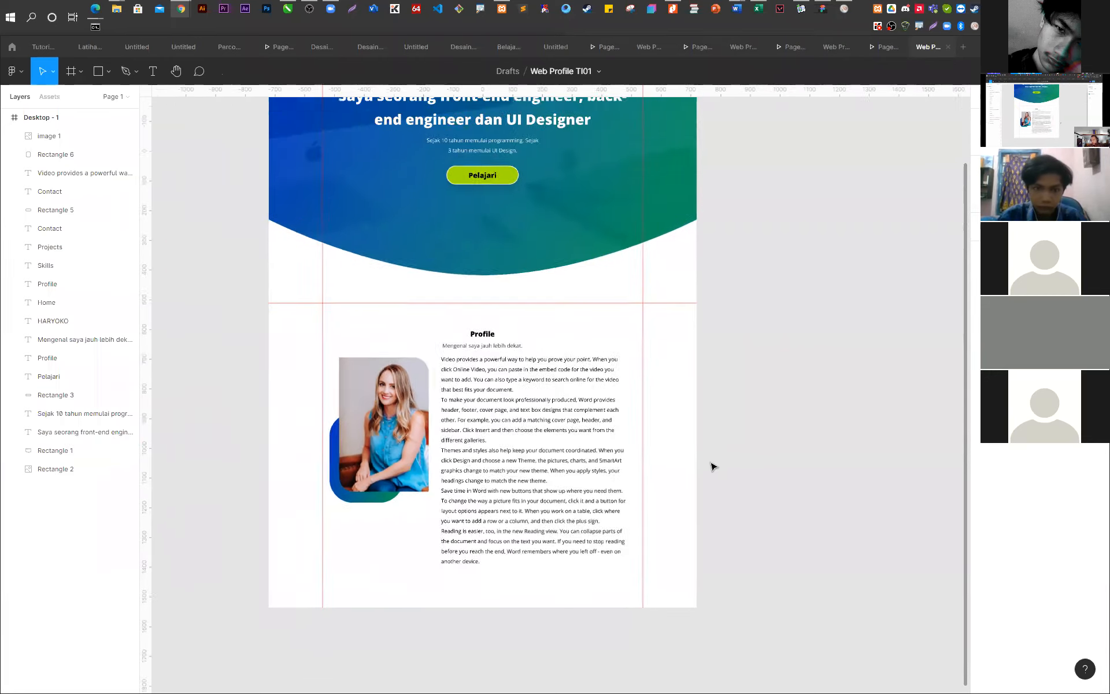
scroll(714, 466, "down", 2)
scroll(742, 345, "down", 2)
scroll(742, 344, "up", 1)
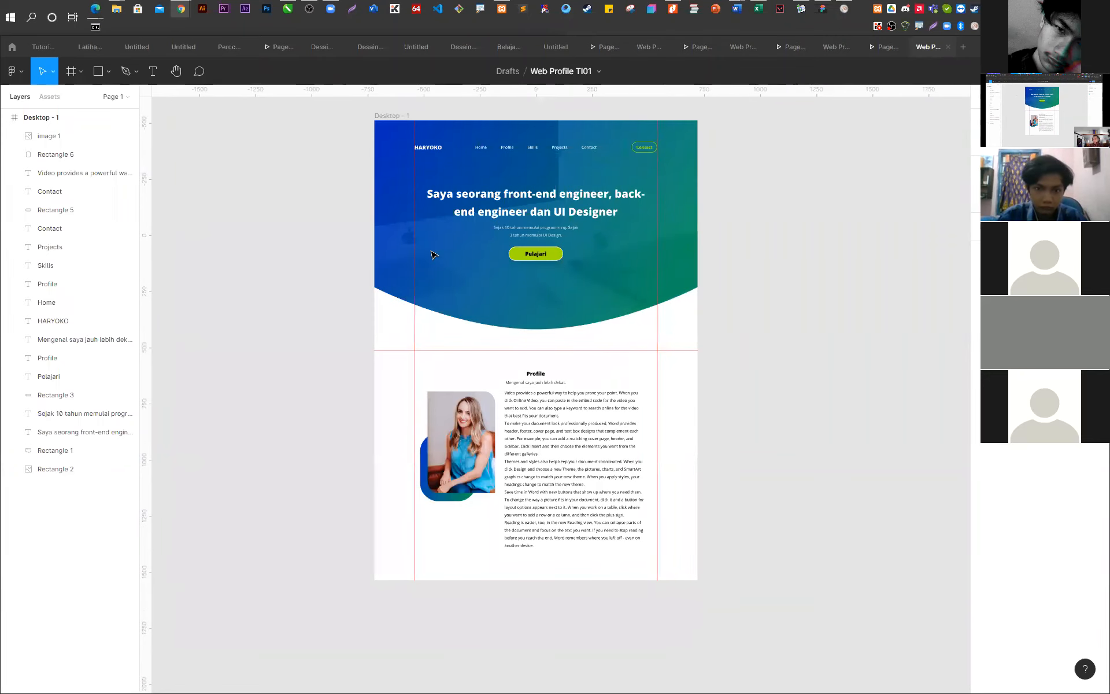
left_click(111, 74)
mouse_move(203, 246)
left_mouse_down()
mouse_move(260, 324)
mouse_move(375, 403)
left_mouse_up()
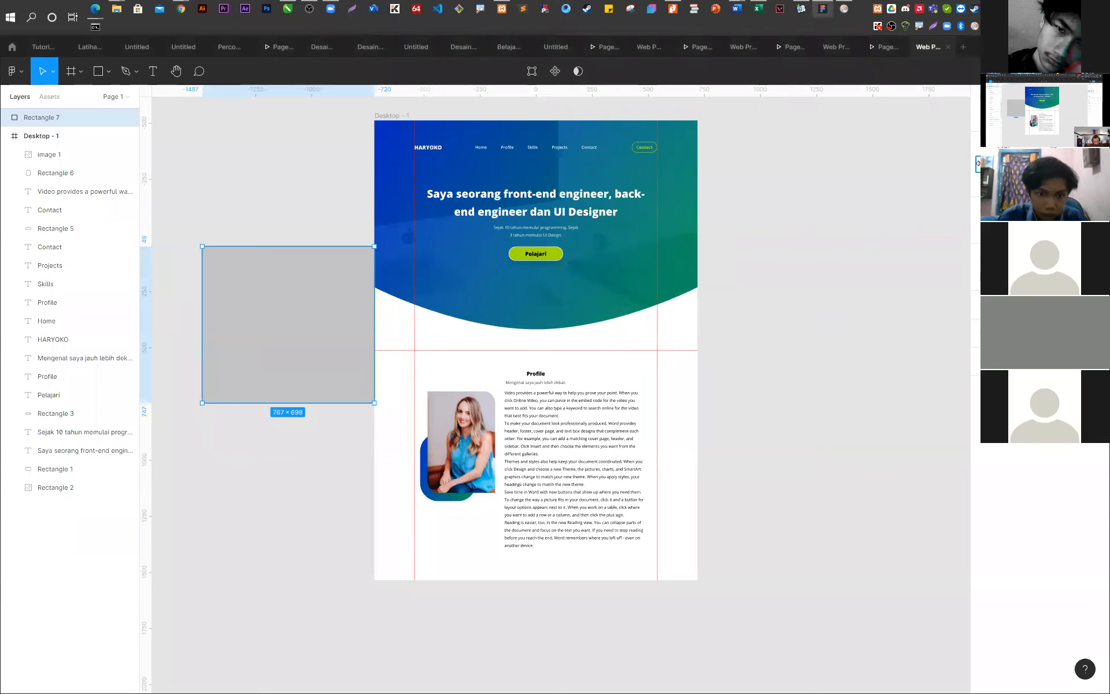
type("1444")
key("Return")
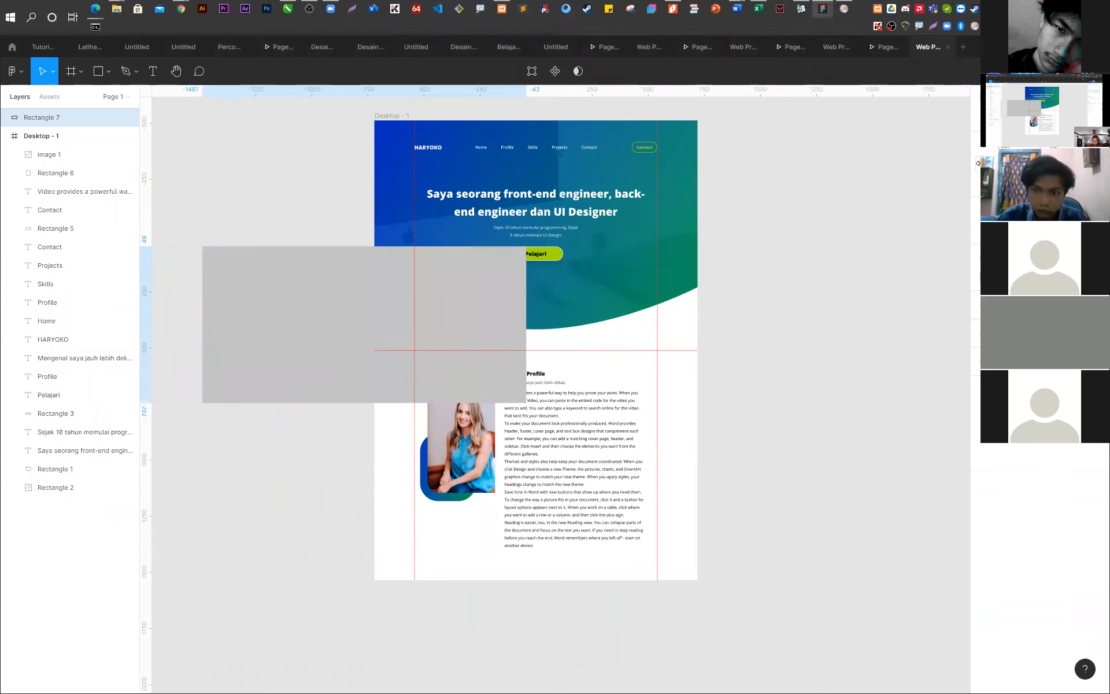
type("1024")
key("Return")
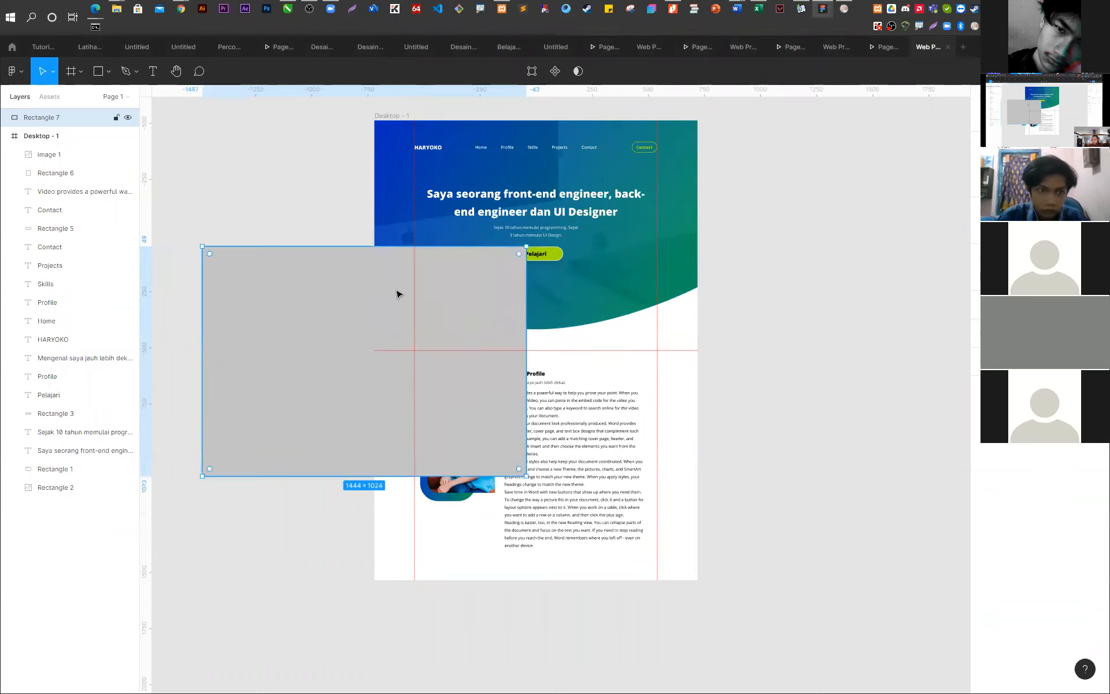
- Position the large grey rectangle over the Profile section, spanning the frame's width with its top edge at the horizontal guide
left_click_drag(358, 340, 498, 404)
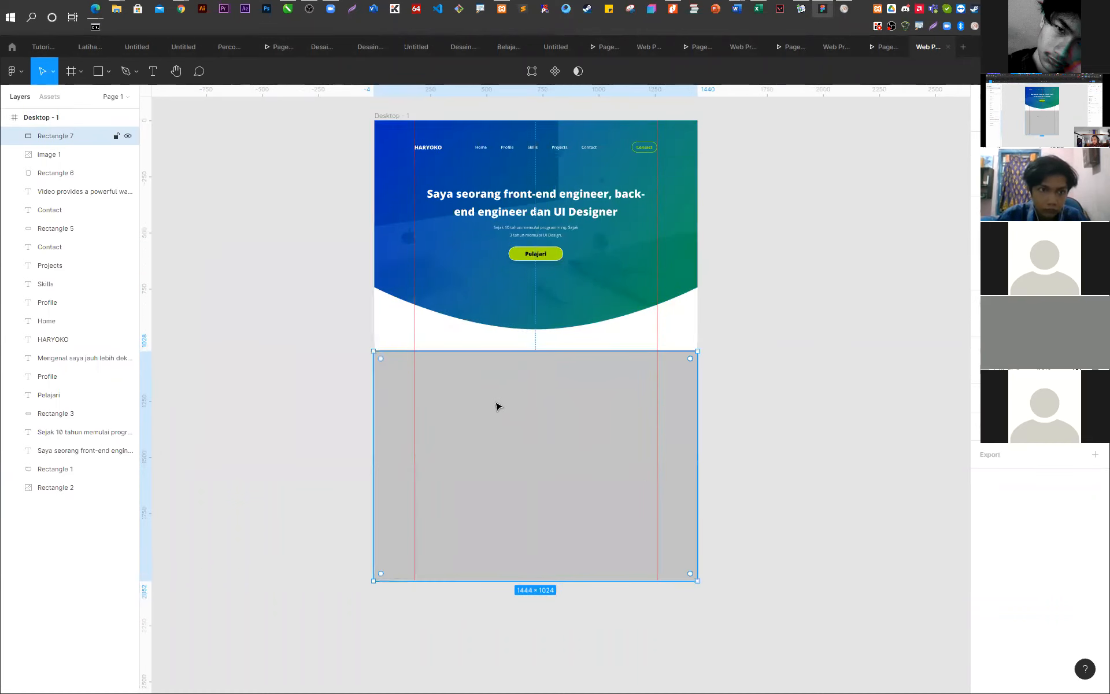
scroll(607, 387, "up", 3, "ctrl")
left_click_drag(364, 384, 360, 379)
key("Down")
key("Down")
key("Down")
key("Down")
key("Down")
key("Down")
key("Down")
key("Down")
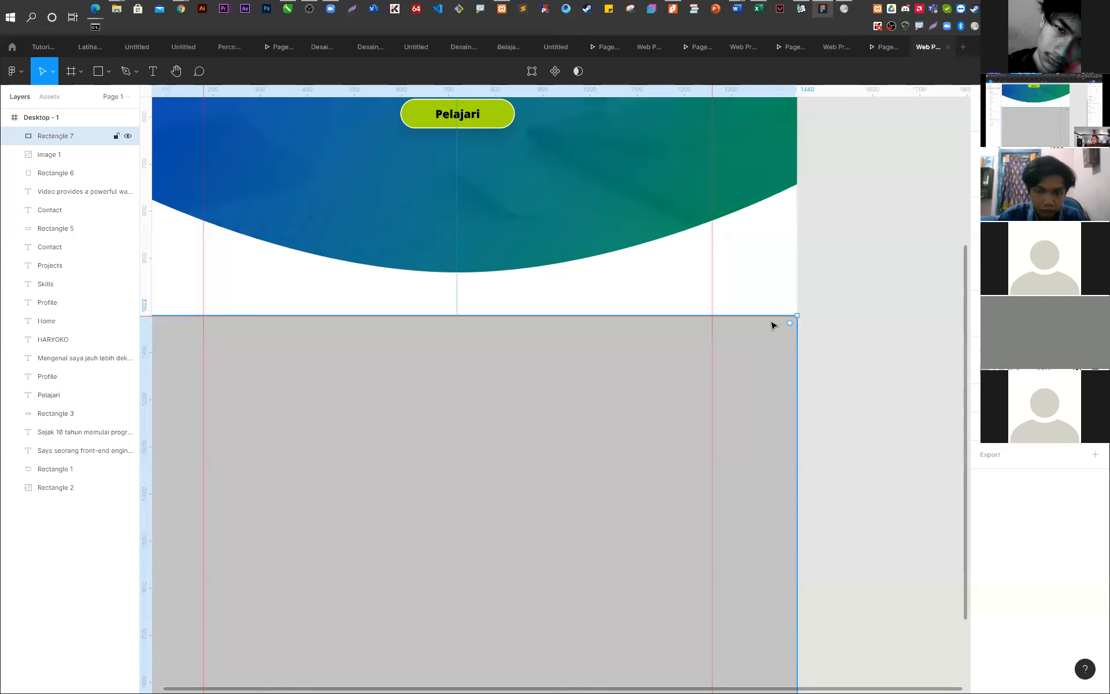
key("Delete")
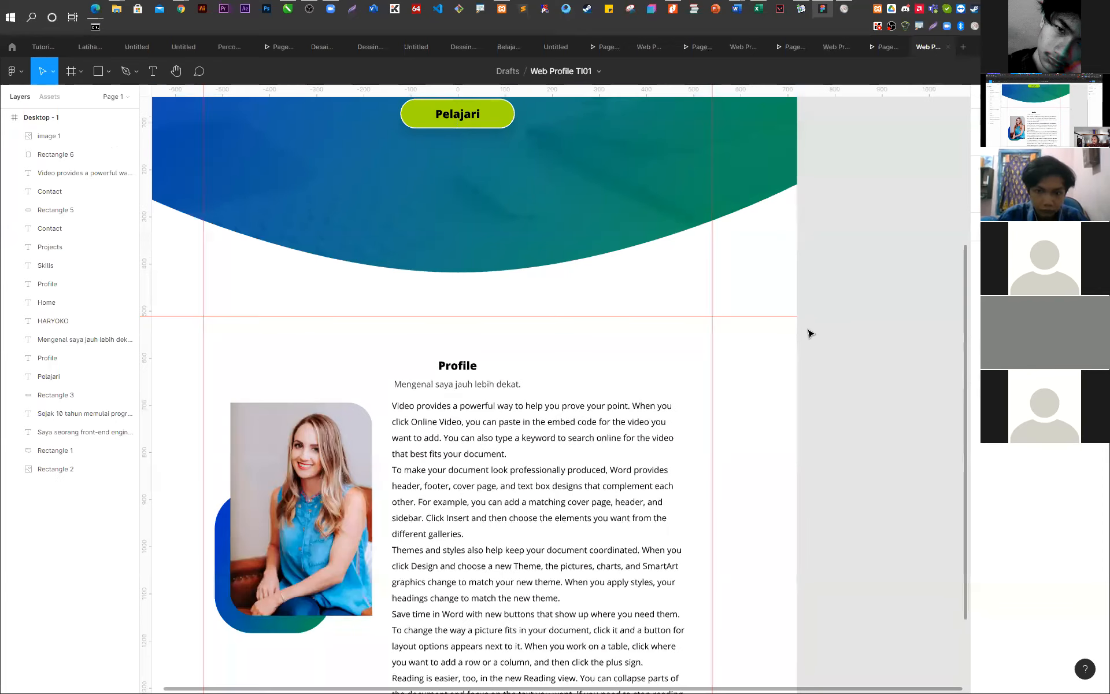
key("ctrl+z")
scroll(833, 332, "down", 5)
scroll(904, 335, "up", 5)
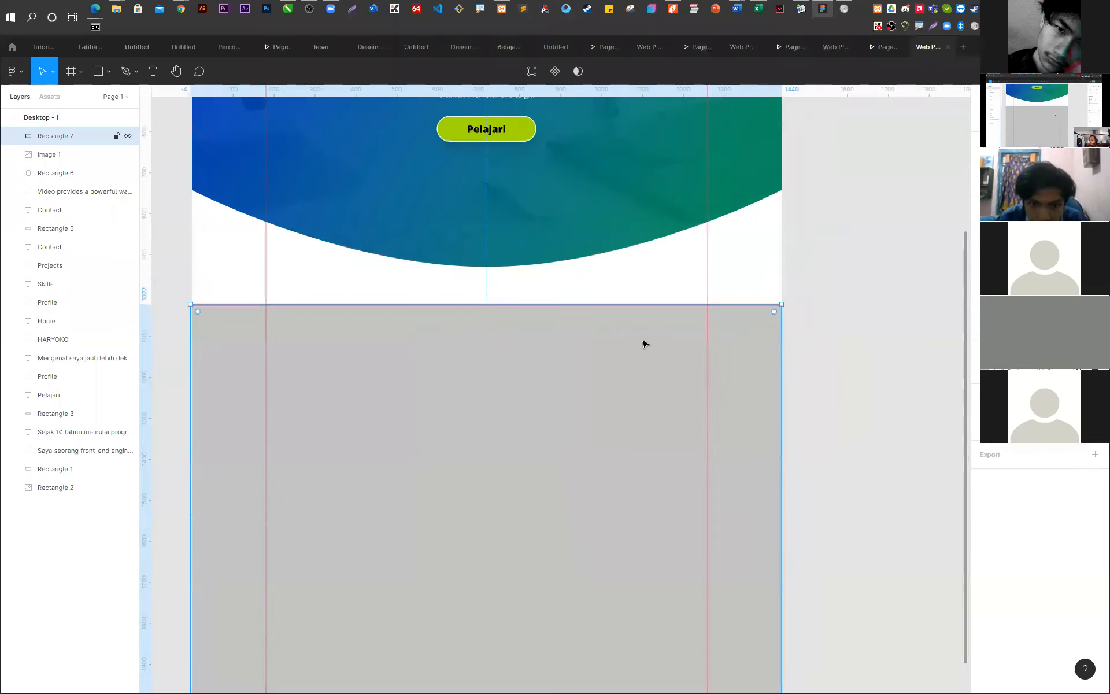
- Delete the large grey rectangle and place the horizontal guide between the hero and the Profile section at 1024
left_click_drag(501, 93, 509, 304)
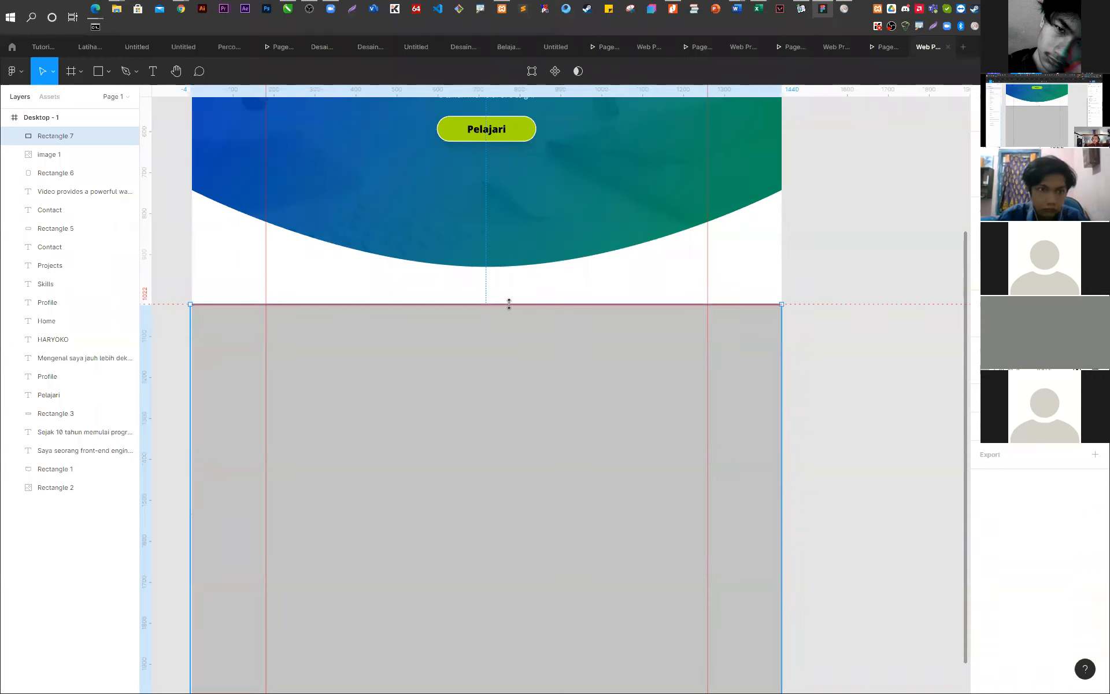
left_click_drag(509, 303, 509, 303)
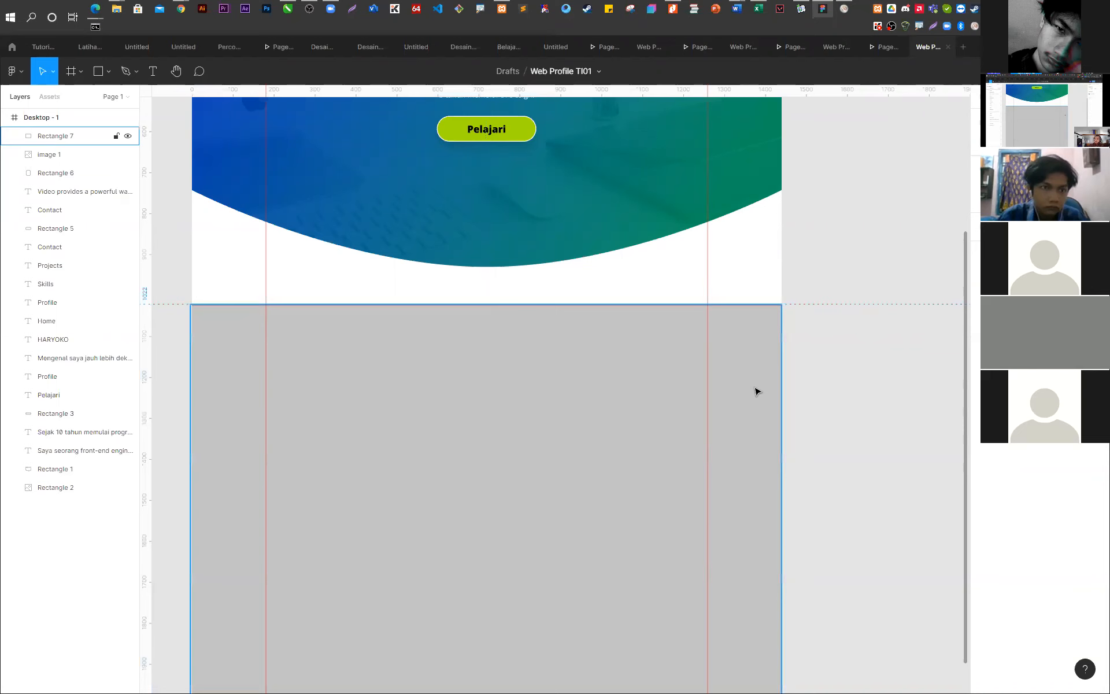
key("Delete")
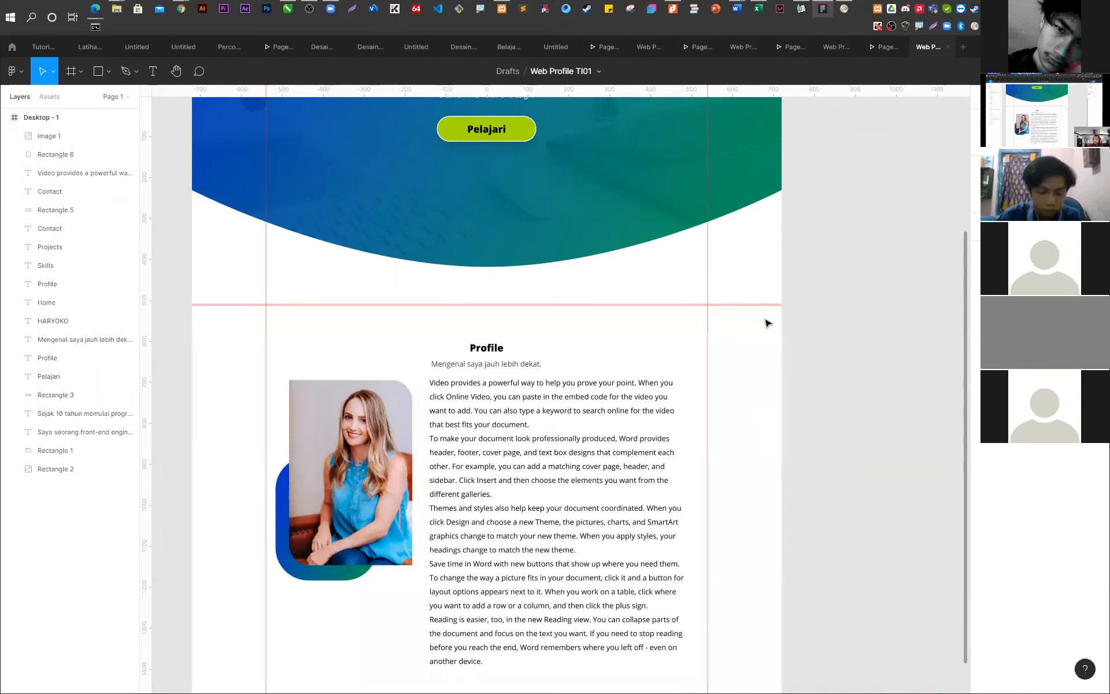
left_click_drag(757, 303, 756, 305)
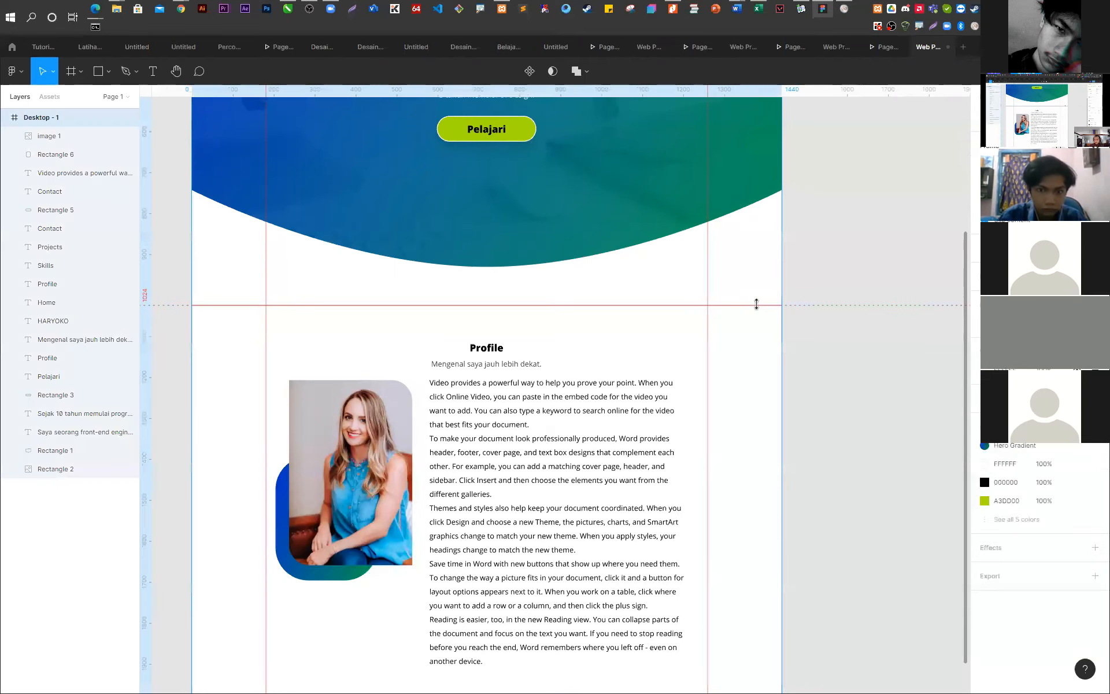
left_click(820, 360)
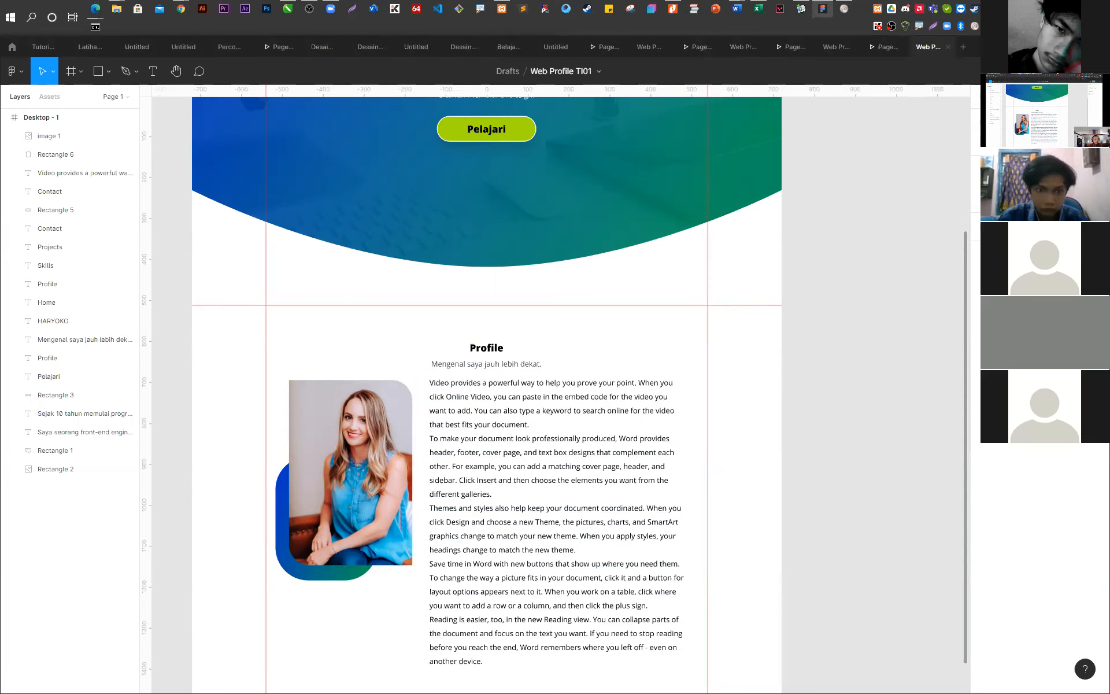
key("alt+Tab")
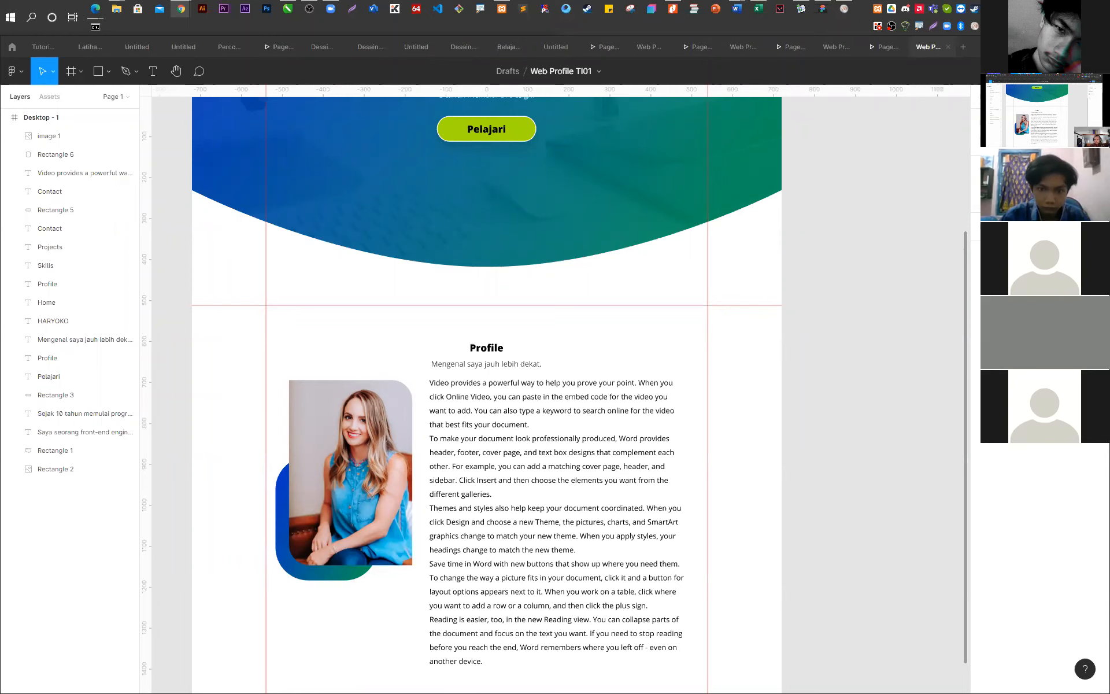
left_click(863, 415)
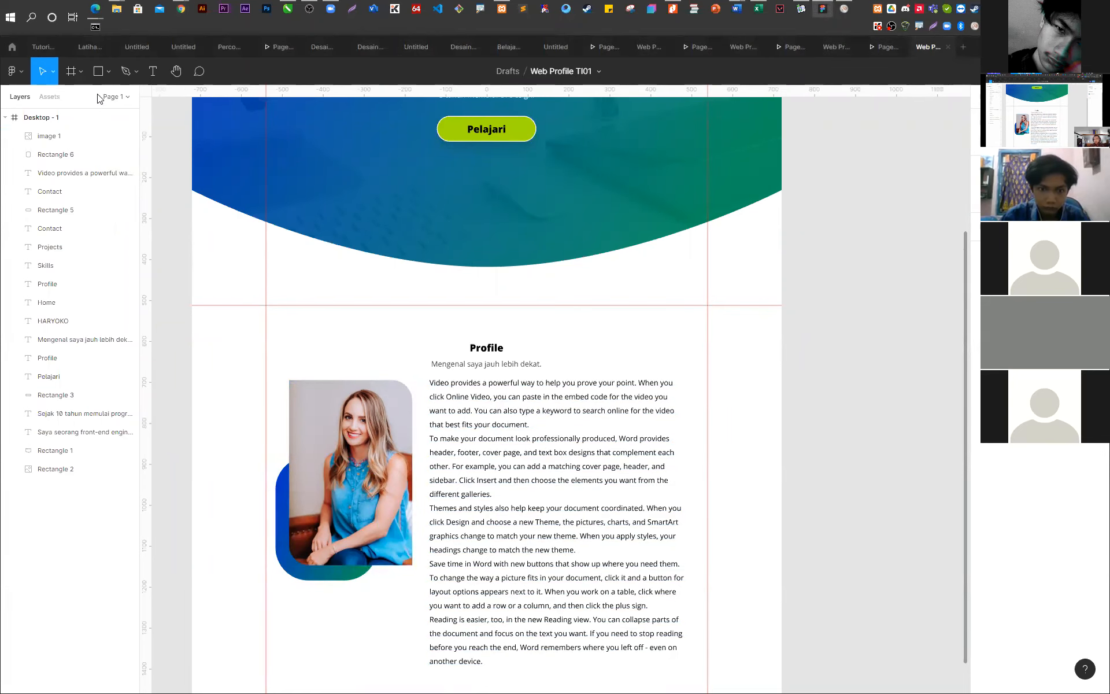
left_click(157, 70)
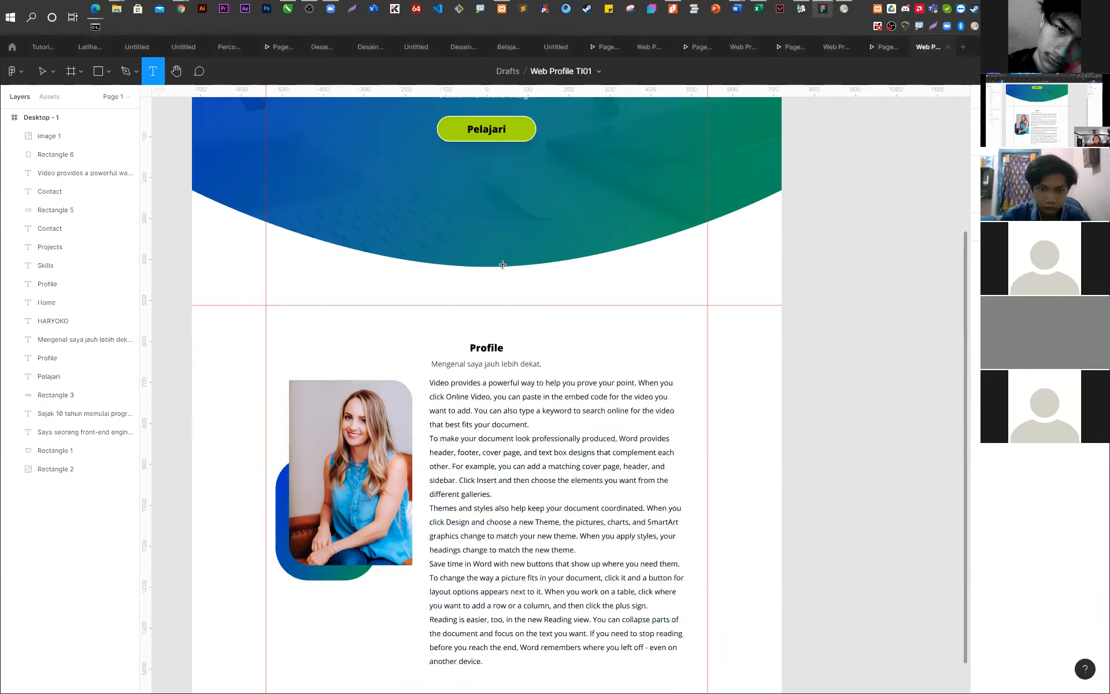
left_click(601, 282)
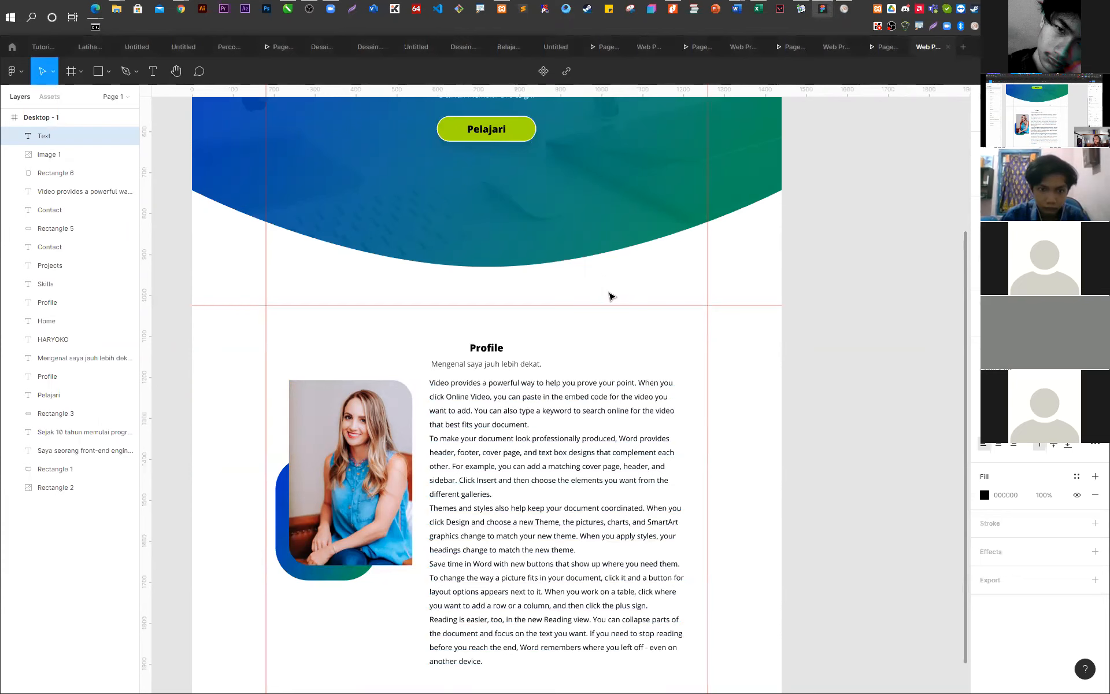
left_click(559, 273)
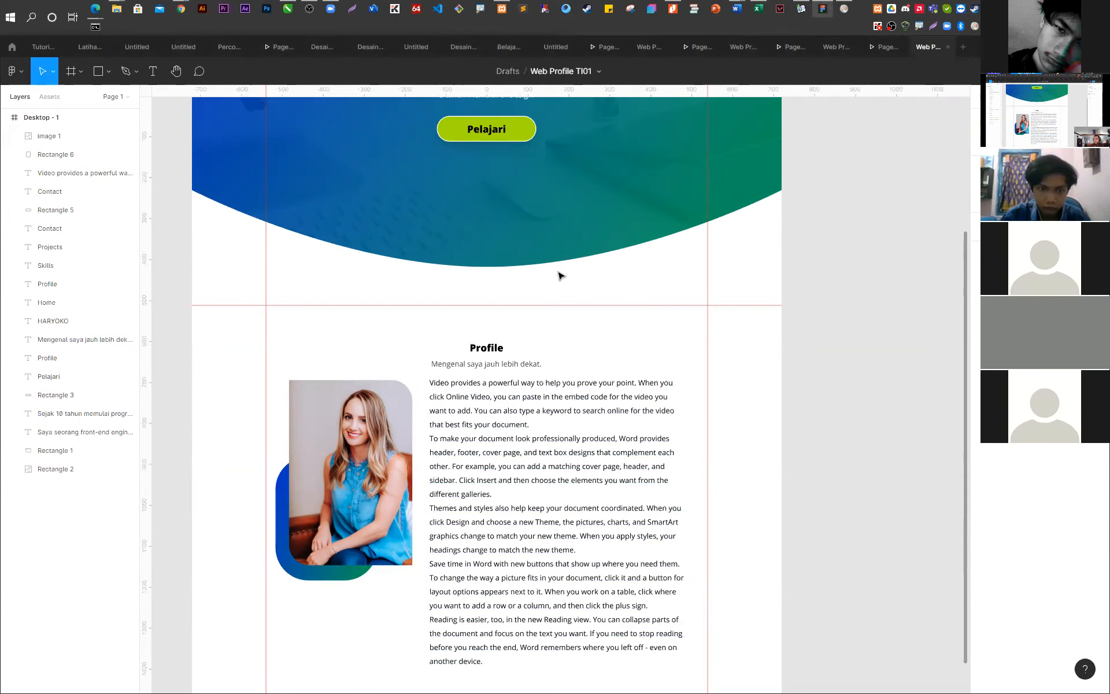
left_click(149, 71)
left_click(587, 291)
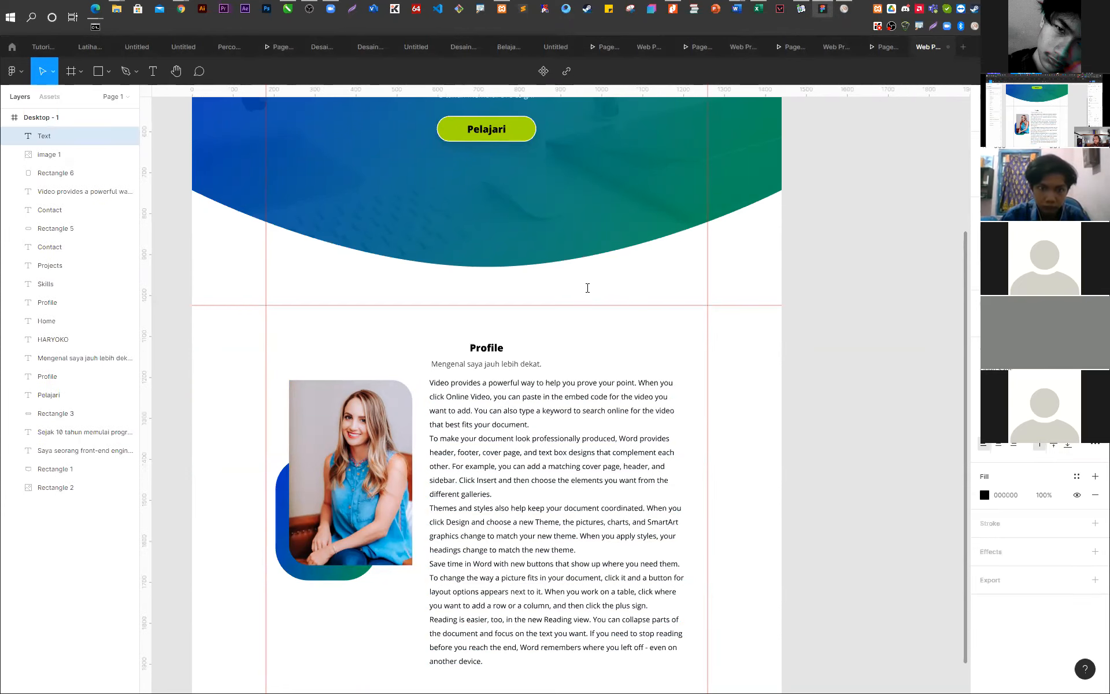
- Draw a wide text box across the lower part of the hero, ending just above the Profile heading
left_click(154, 83)
left_click_drag(409, 165, 705, 332)
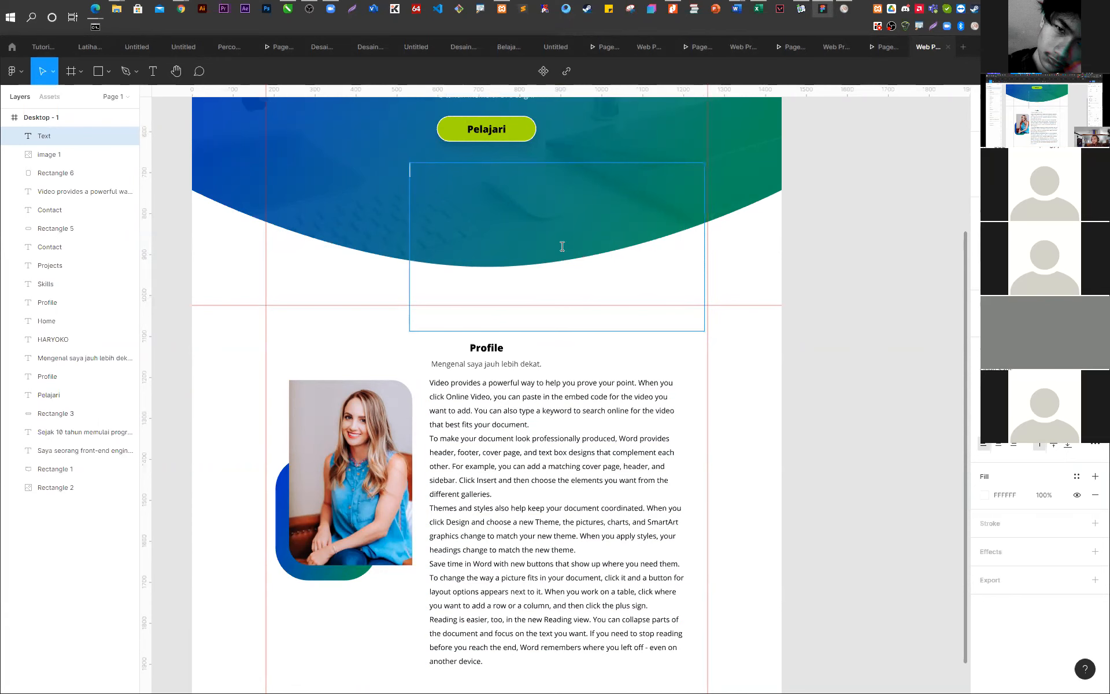
- Switch to Document1 in Word, copy the =RAND(5) formula from its first line, and return to the Figma design
mouse_move(738, 15)
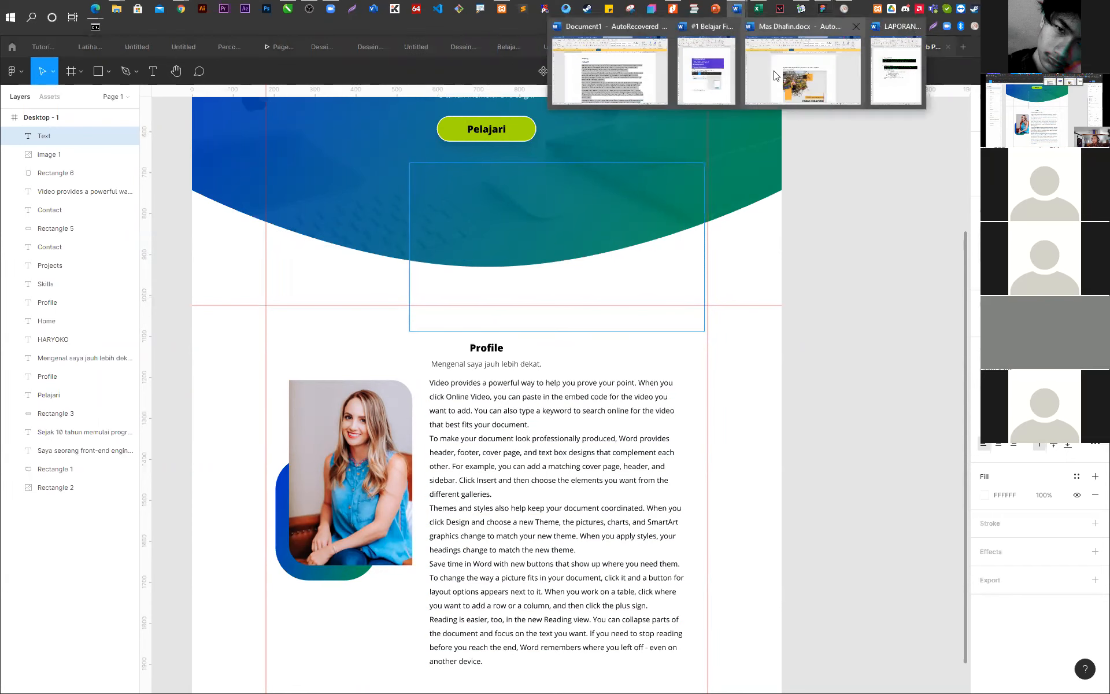
left_click(610, 93)
left_click(350, 270)
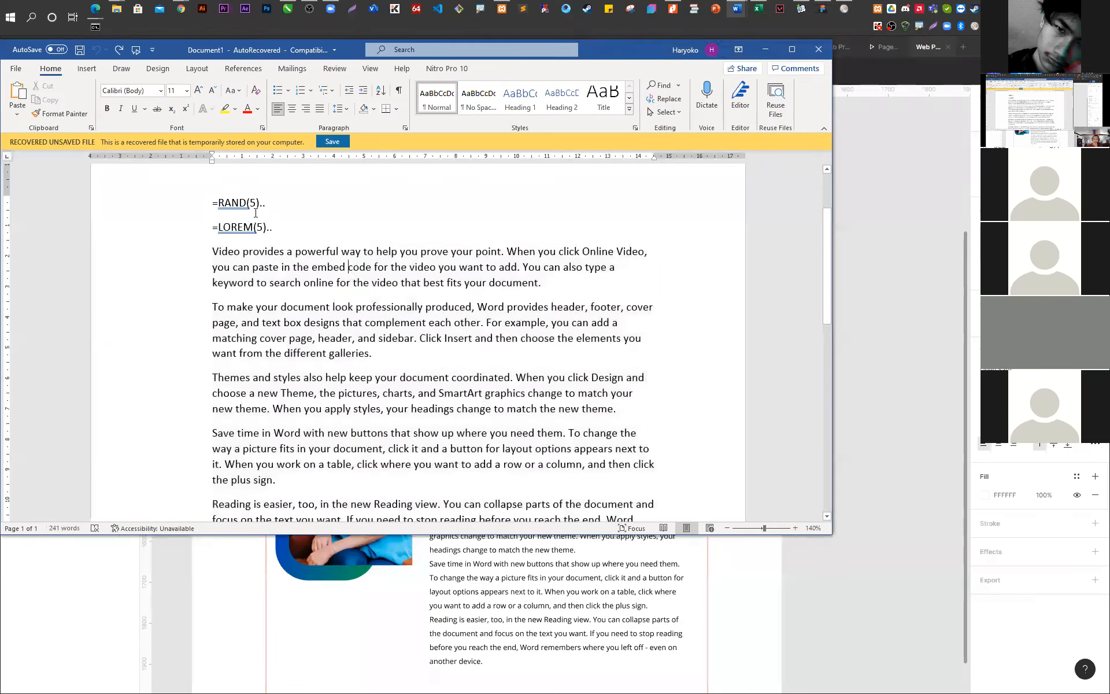
scroll(233, 326, "up", 3)
scroll(233, 326, "up", 5)
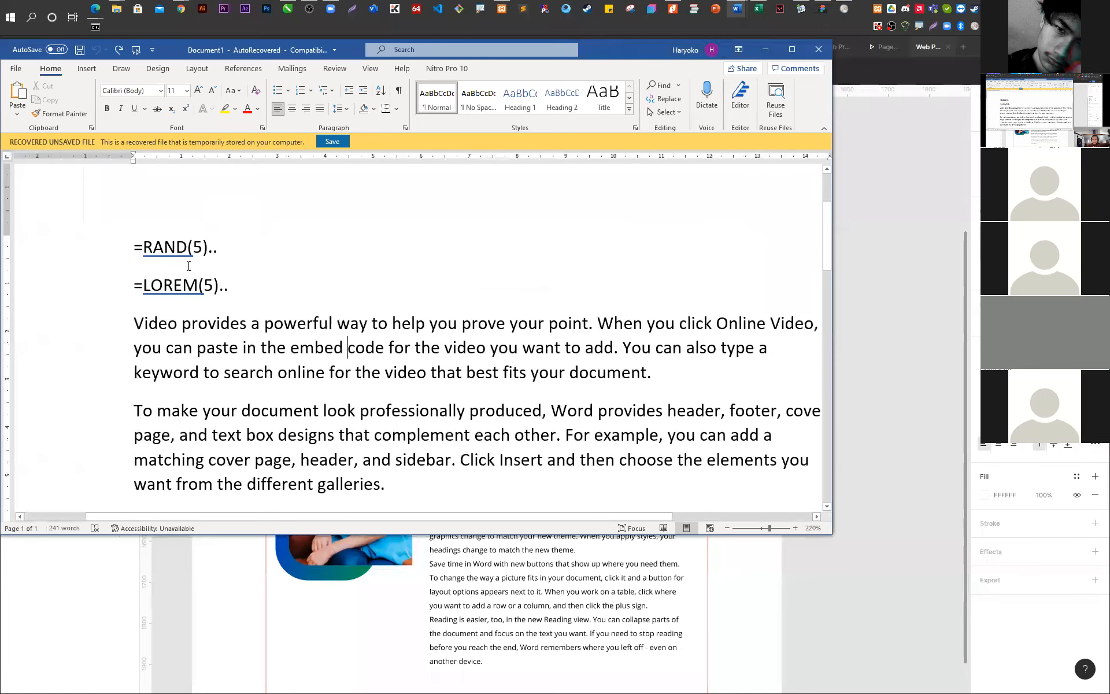
left_click_drag(134, 247, 208, 242)
key("ctrl+c")
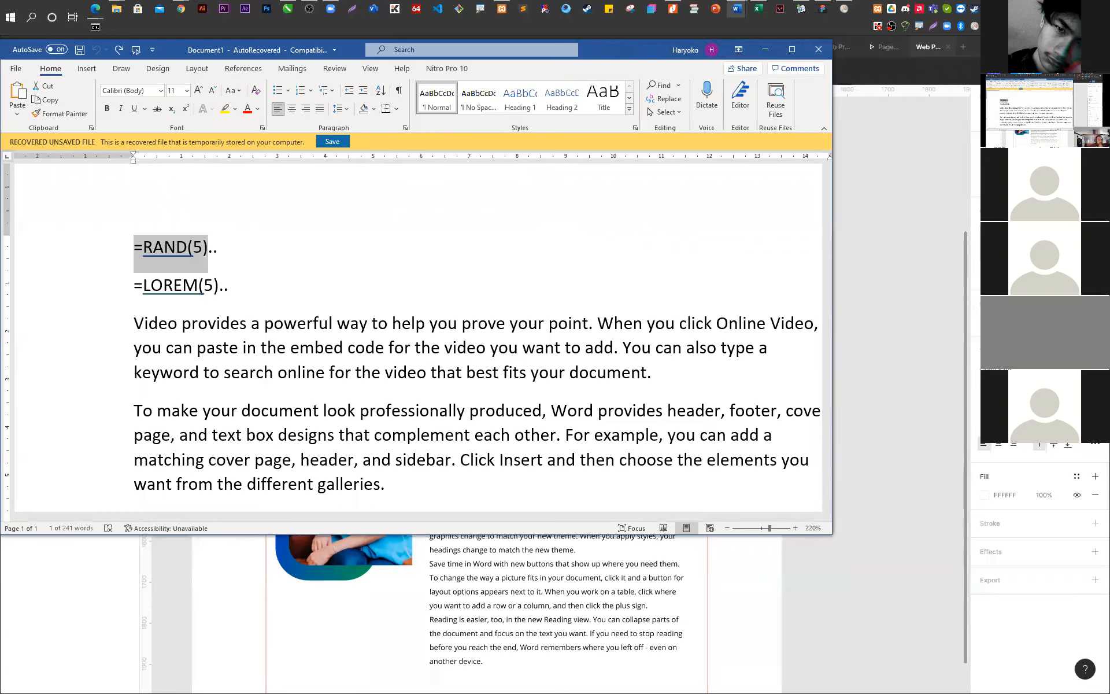
key("alt+Tab")
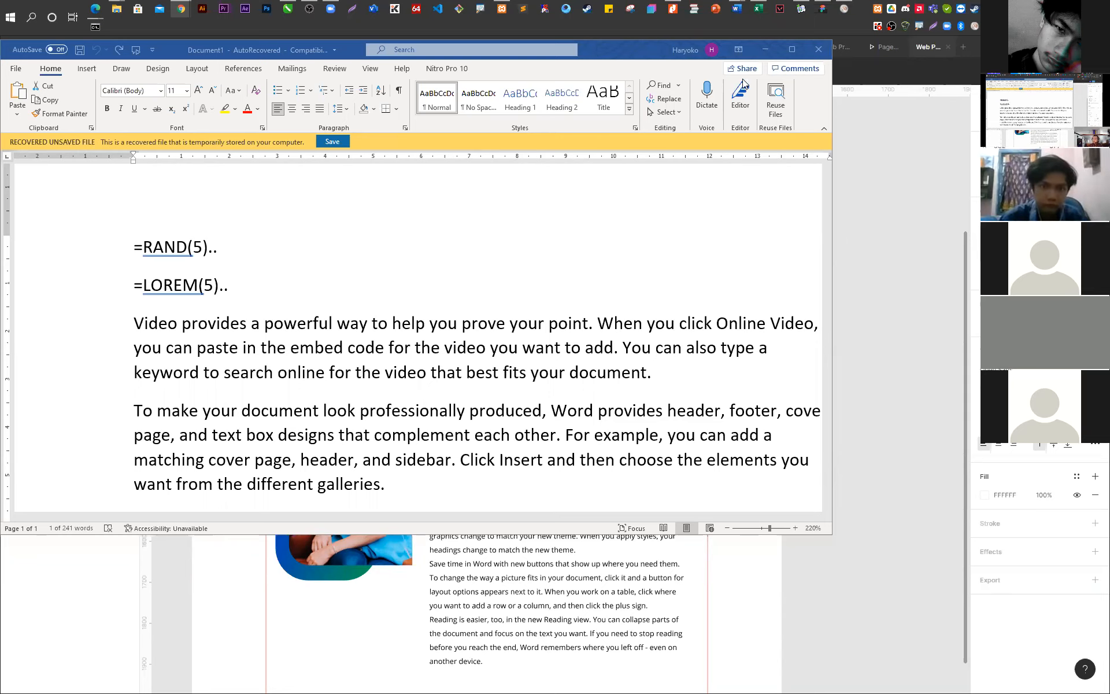
left_click(766, 50)
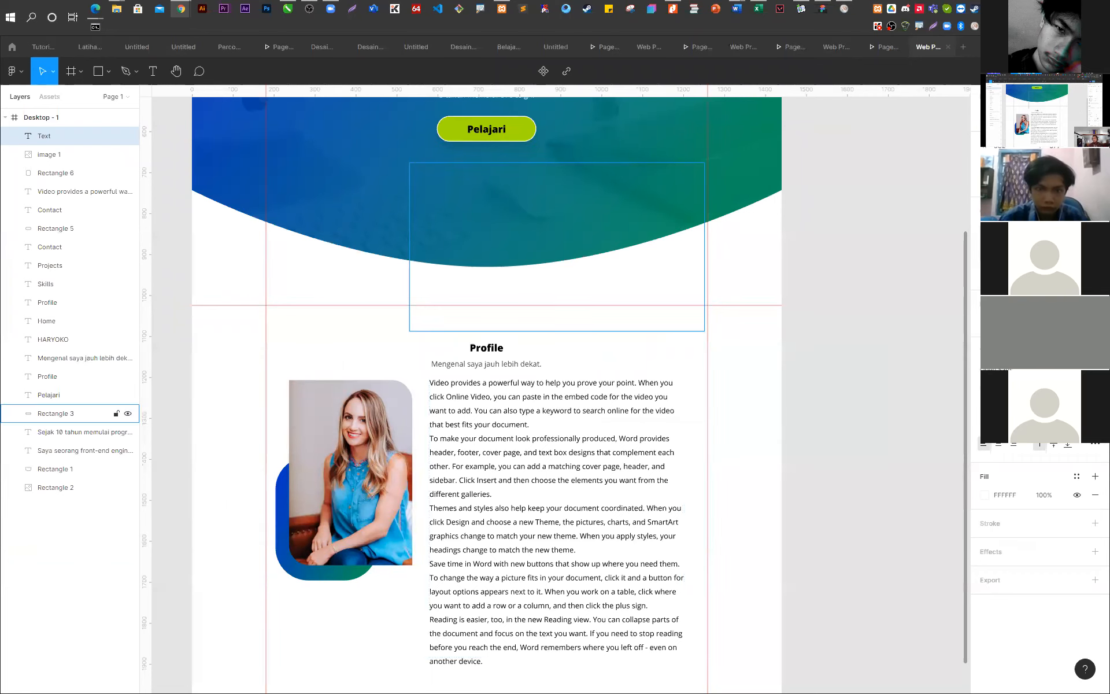
- Recolour the long paragraph beside the portrait to 3E3E3E by sampling the subtitle under the Profile heading
left_click(475, 403)
key("Return")
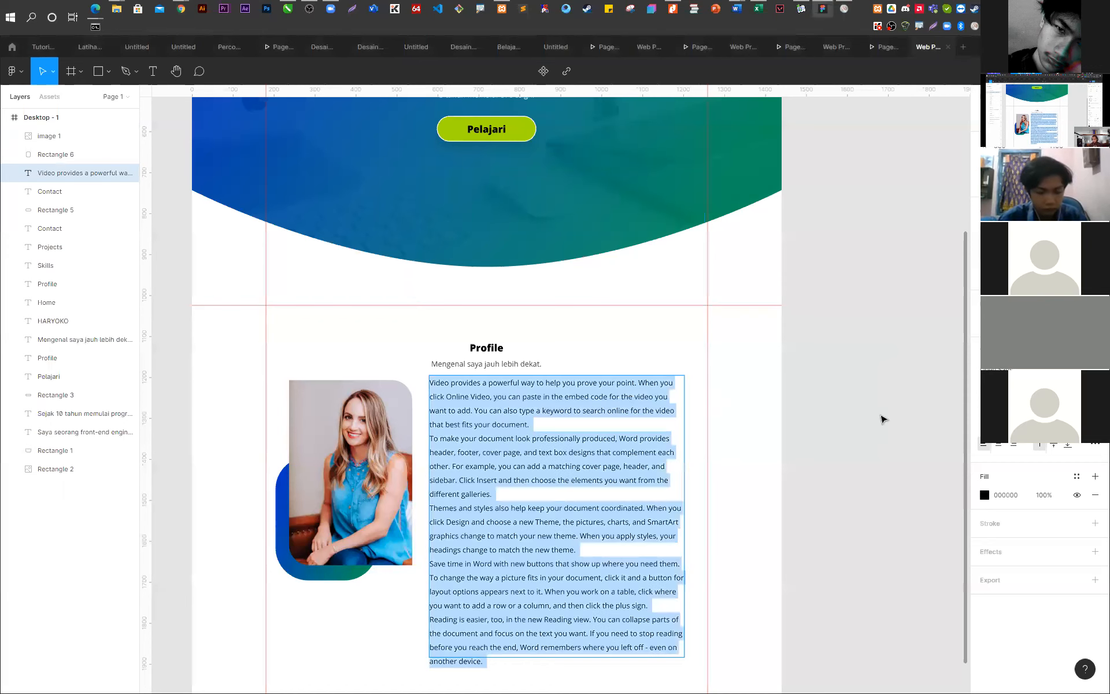
left_click(985, 495)
left_click_drag(858, 491, 834, 492)
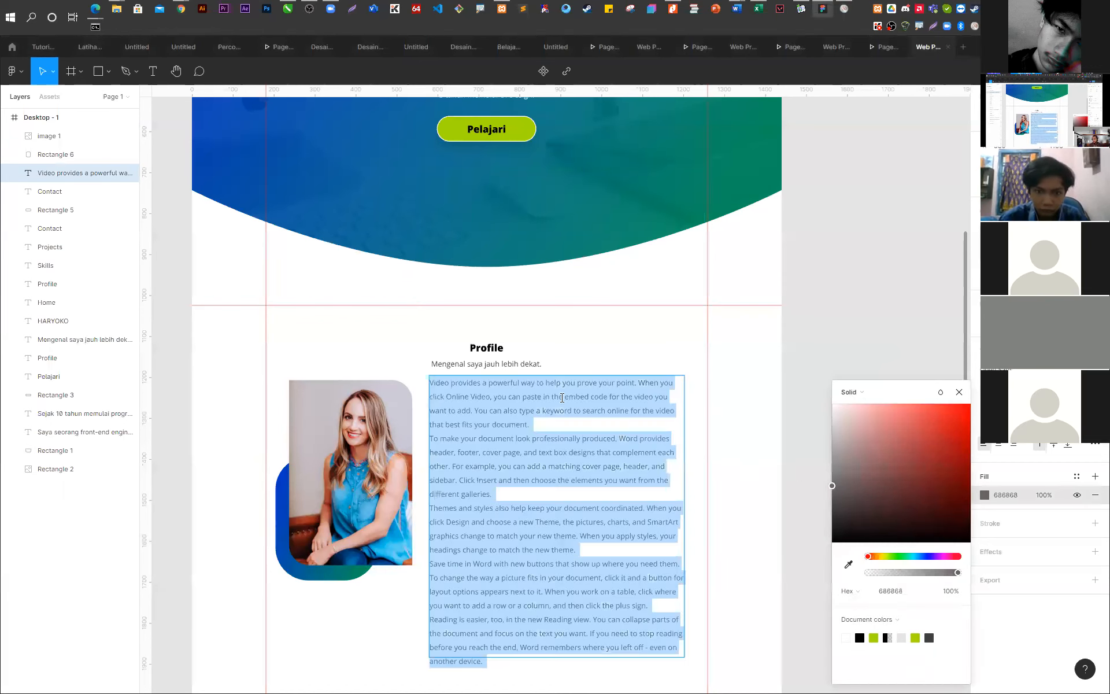
scroll(535, 347, "up", 6)
scroll(580, 278, "up", 5)
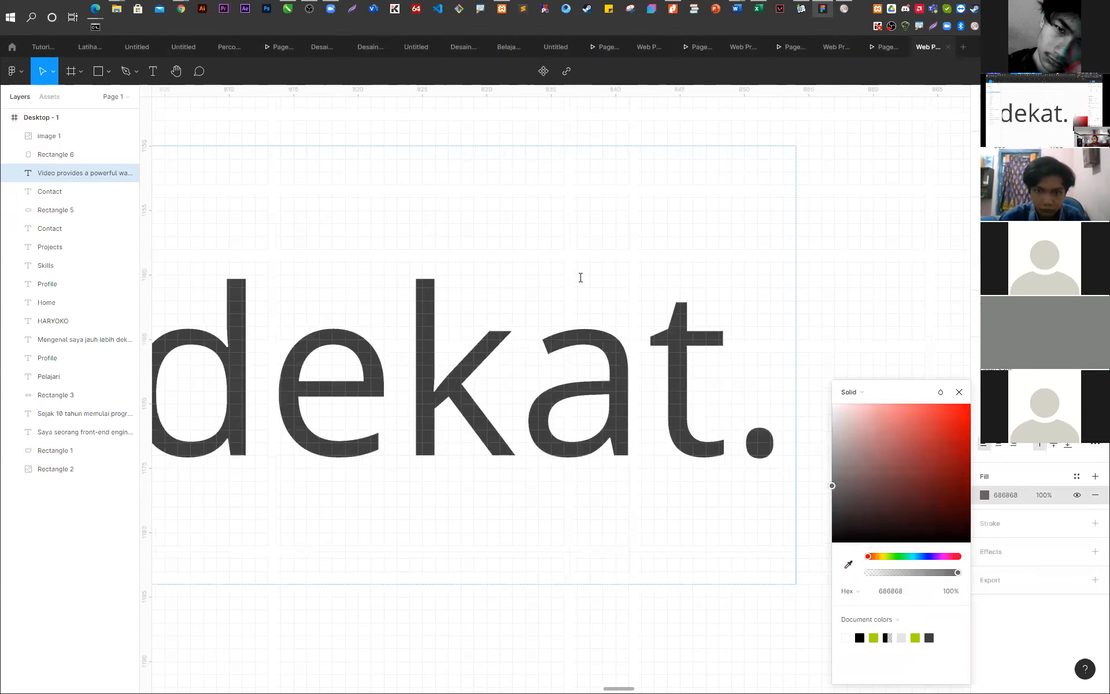
left_click(850, 565)
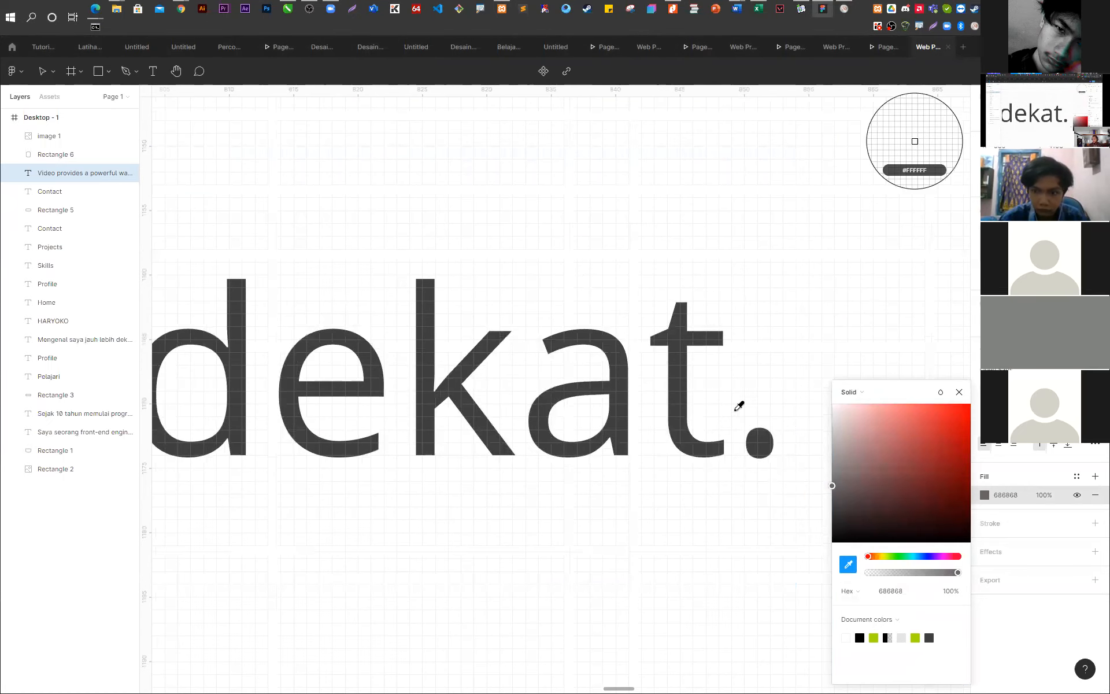
left_click(678, 341)
key("Escape")
scroll(583, 255, "down", 10)
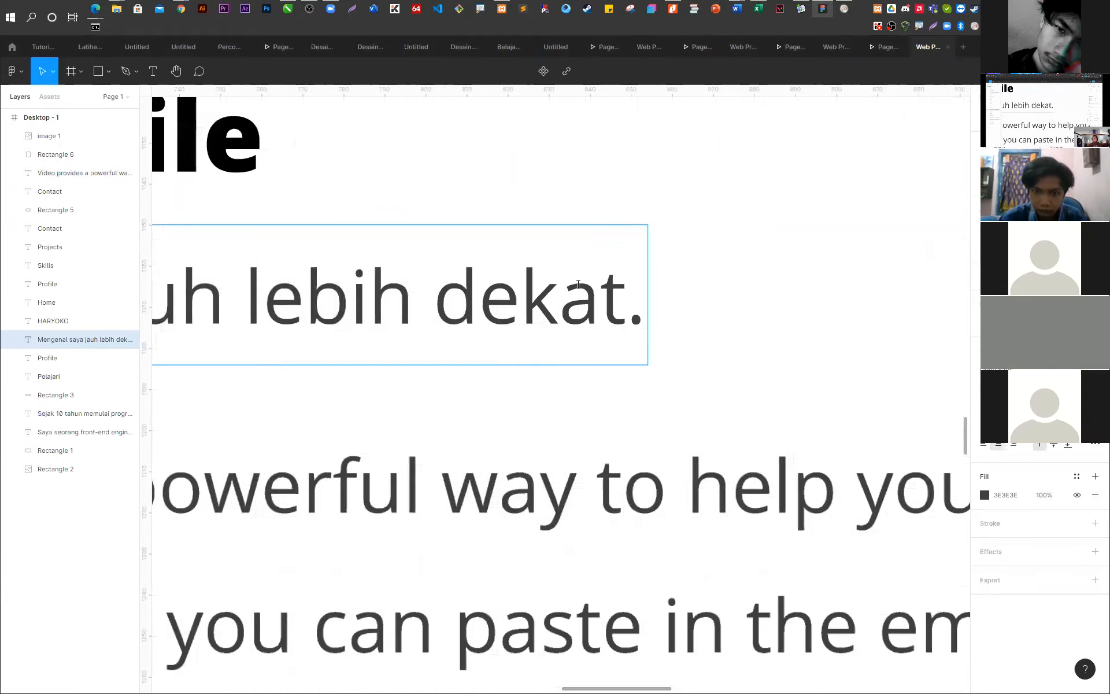
scroll(318, 368, "down", 5)
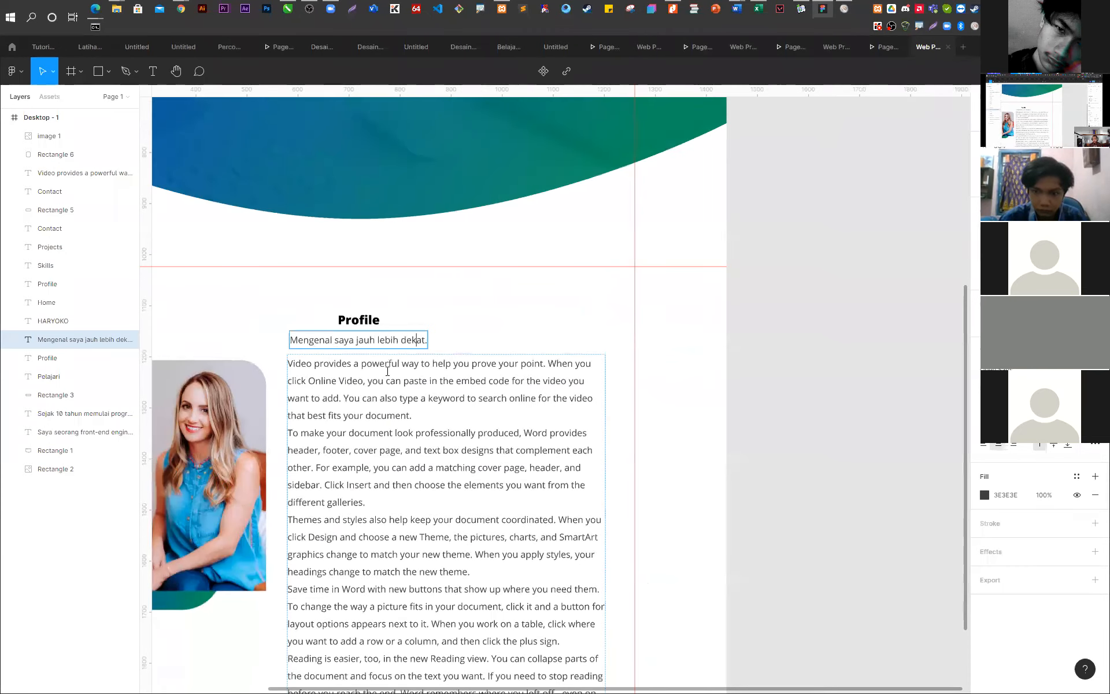
left_click(840, 429)
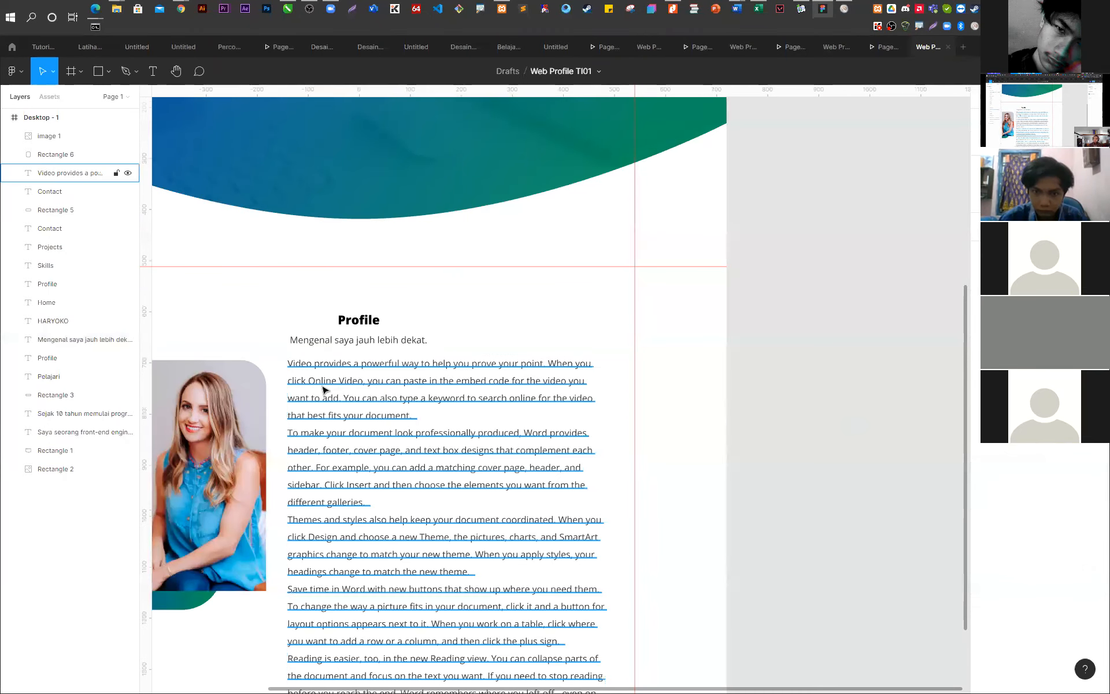
- Examine the paragraph's text colour against the subtitle and review the overall Profile section layout
scroll(307, 388, "up", 5)
scroll(307, 388, "up", 4)
left_click(280, 320)
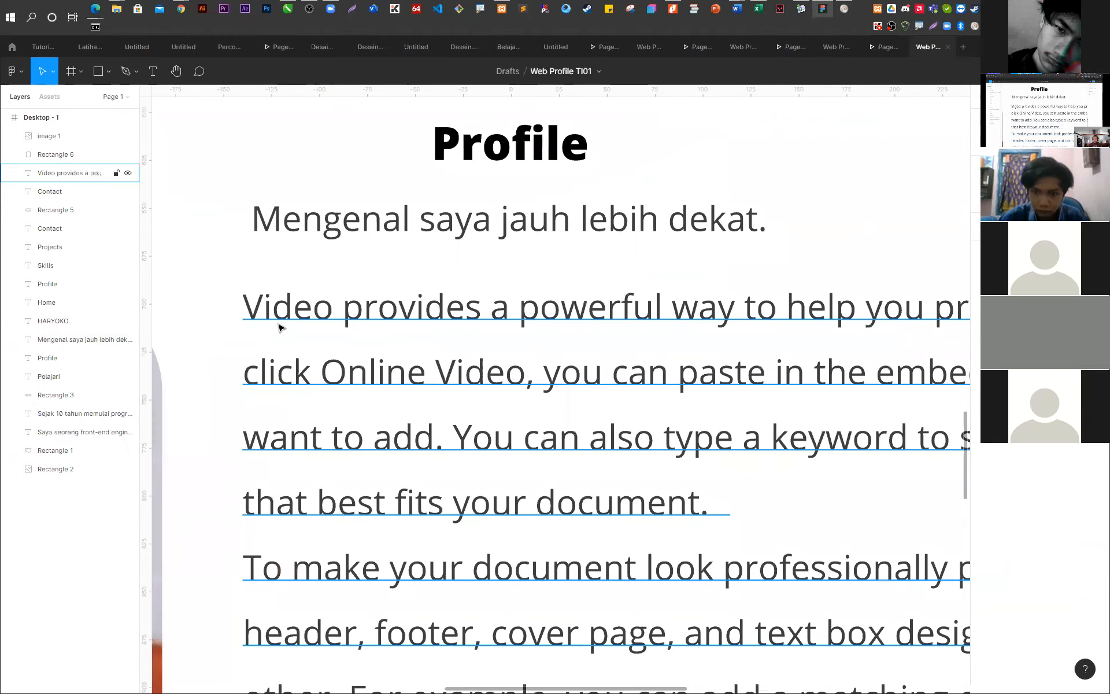
scroll(280, 322, "down", 5)
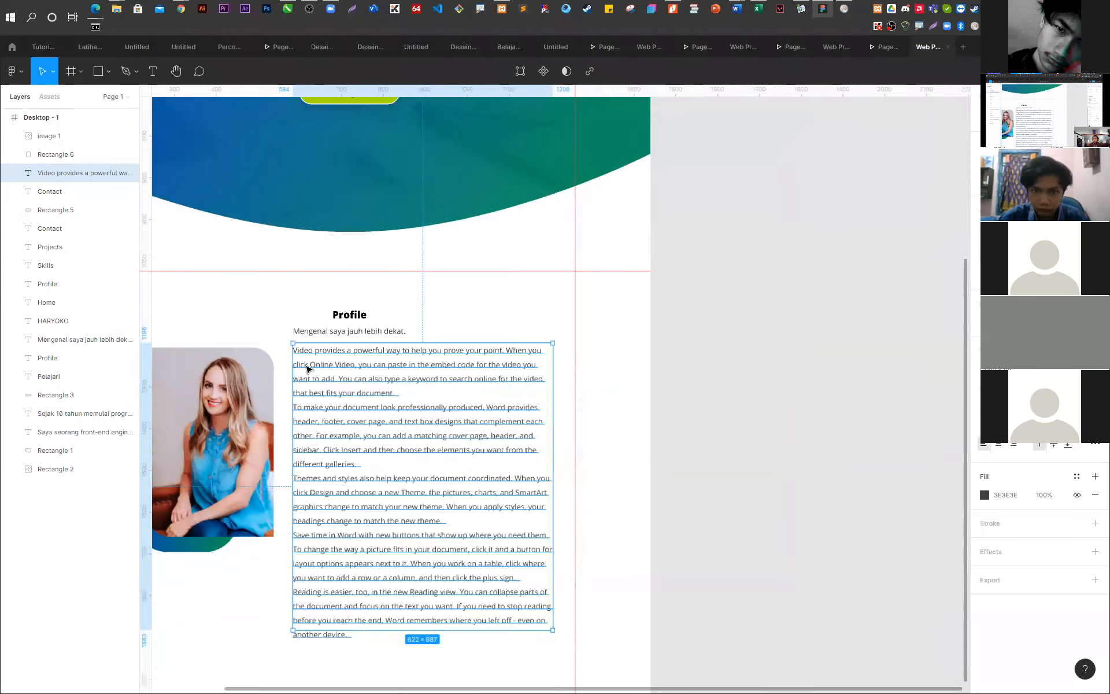
scroll(308, 368, "down", 2)
left_click(845, 402)
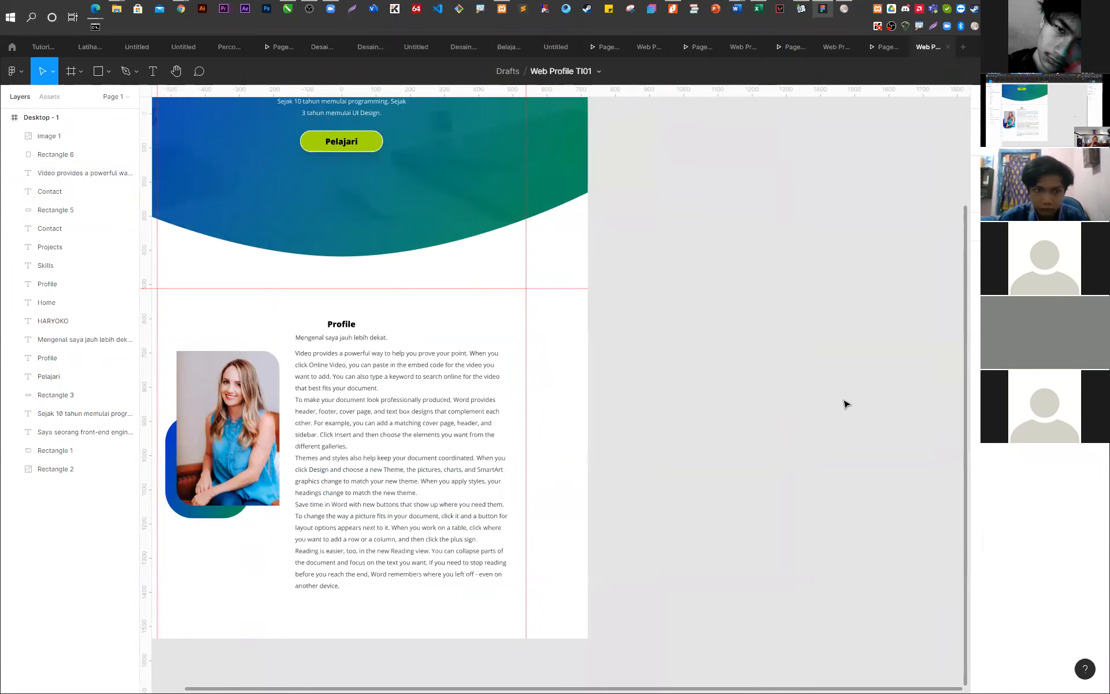
scroll(841, 401, "down", 3)
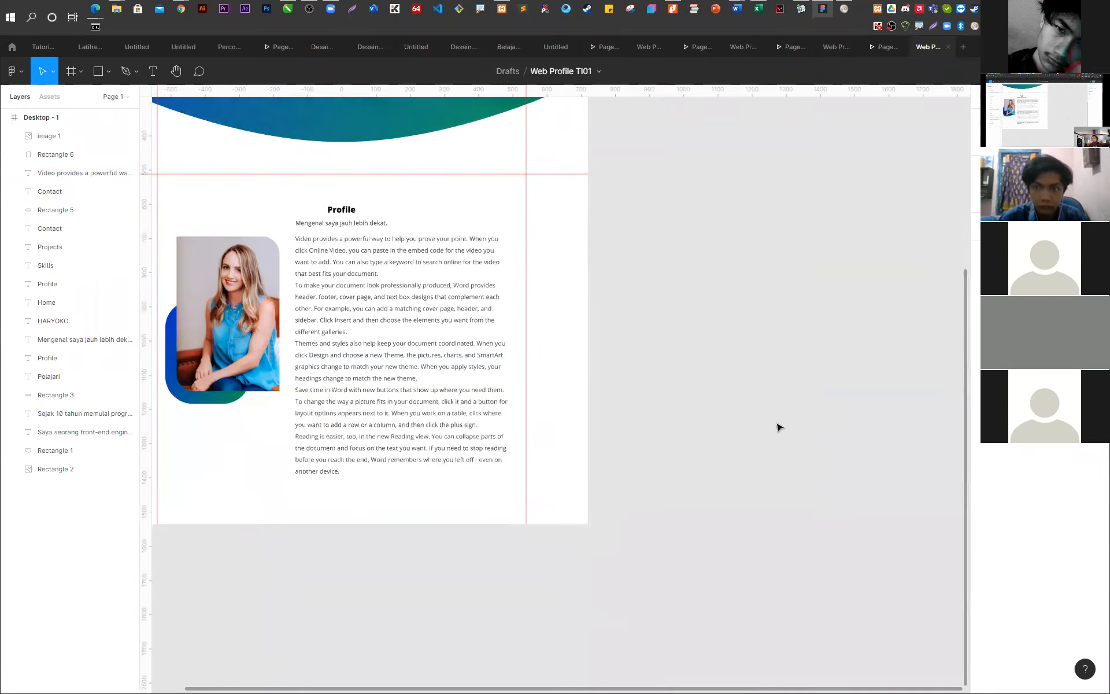
scroll(775, 434, "down", 5)
scroll(775, 437, "up", 1)
scroll(657, 392, "down", 3)
scroll(682, 436, "up", 2)
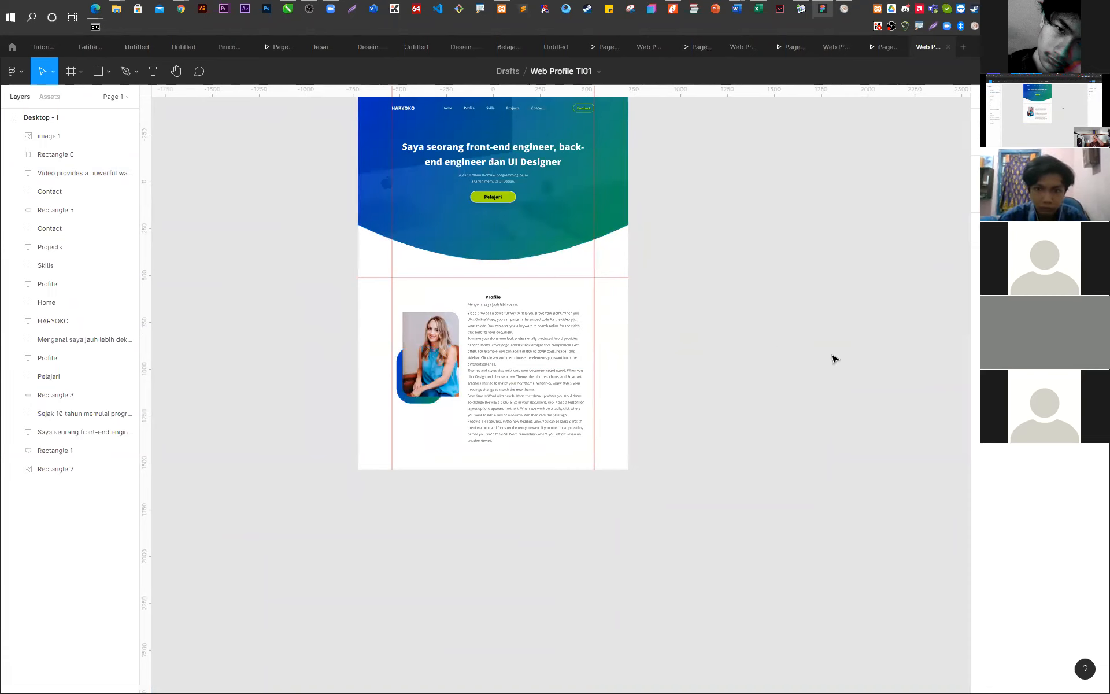
- Draw a rectangle on the empty canvas beside the Desktop - 1 frame and set its size to 1440 × 1024
left_click(59, 123)
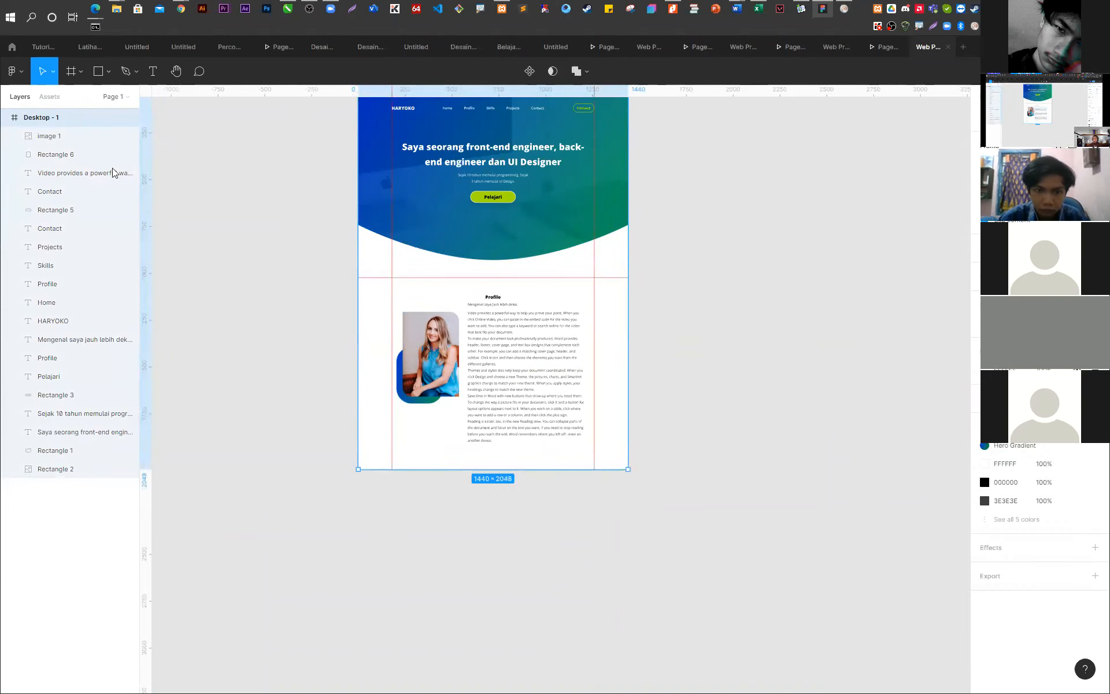
left_click(98, 75)
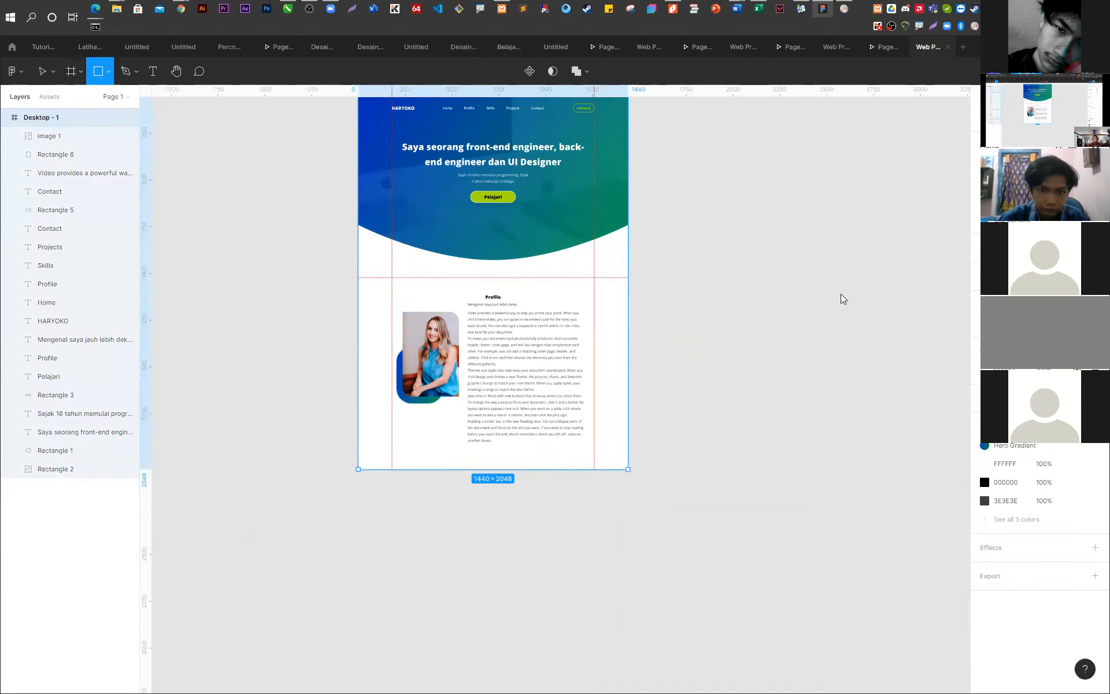
left_click_drag(724, 208, 885, 328)
left_click(623, 440)
left_click(792, 300)
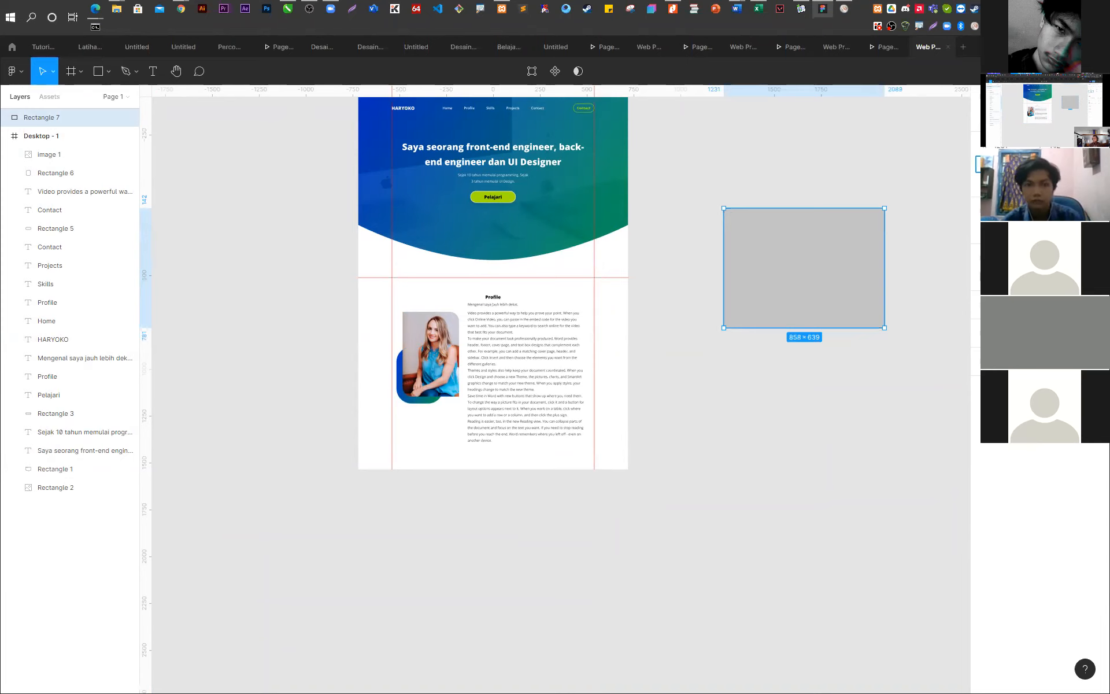
key("Return")
key("Return")
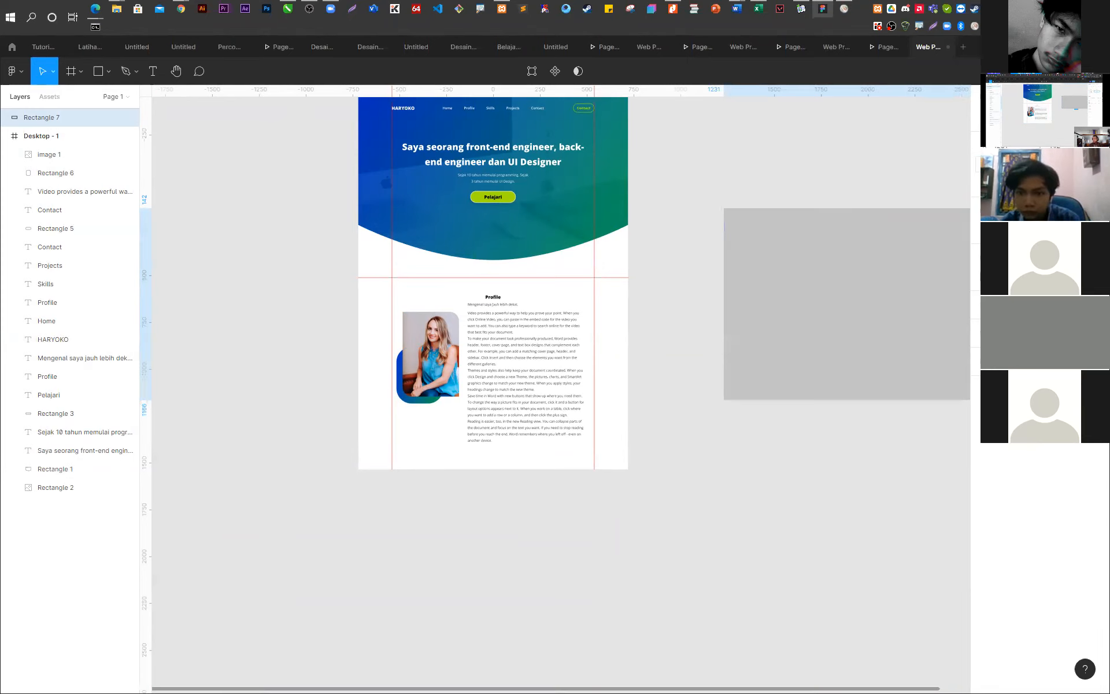
- Move the grey rectangle directly beneath the Desktop - 1 frame, with its top edge flush against the frame's lower edge
left_click_drag(822, 229, 456, 496)
scroll(456, 496, "up", 5)
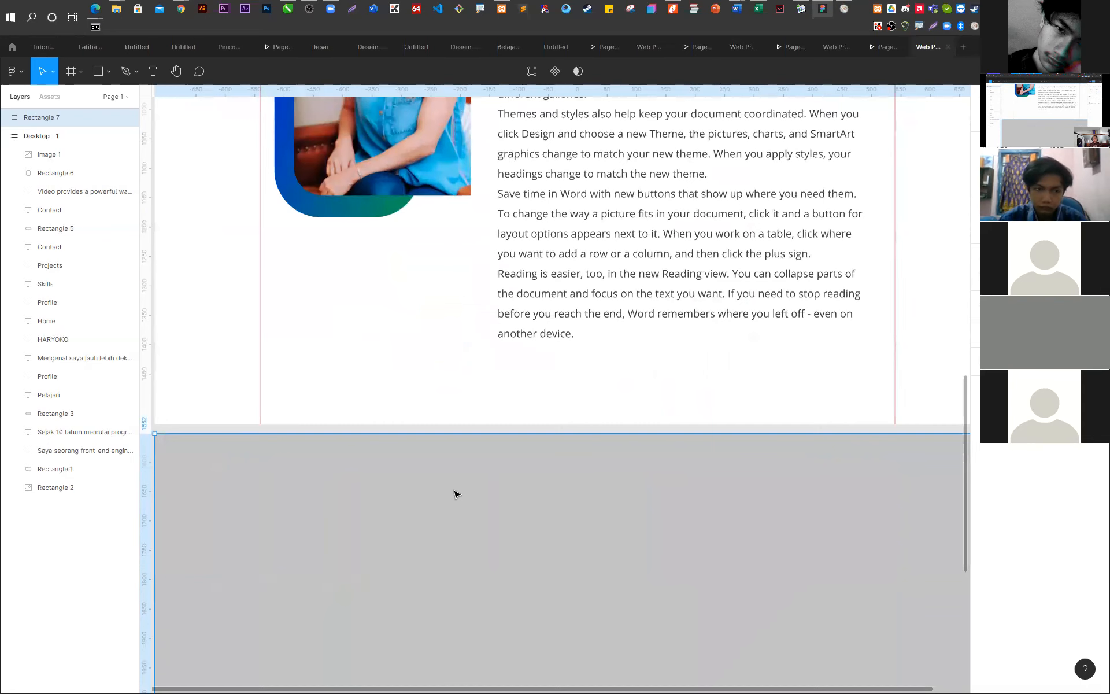
scroll(455, 493, "down", 5)
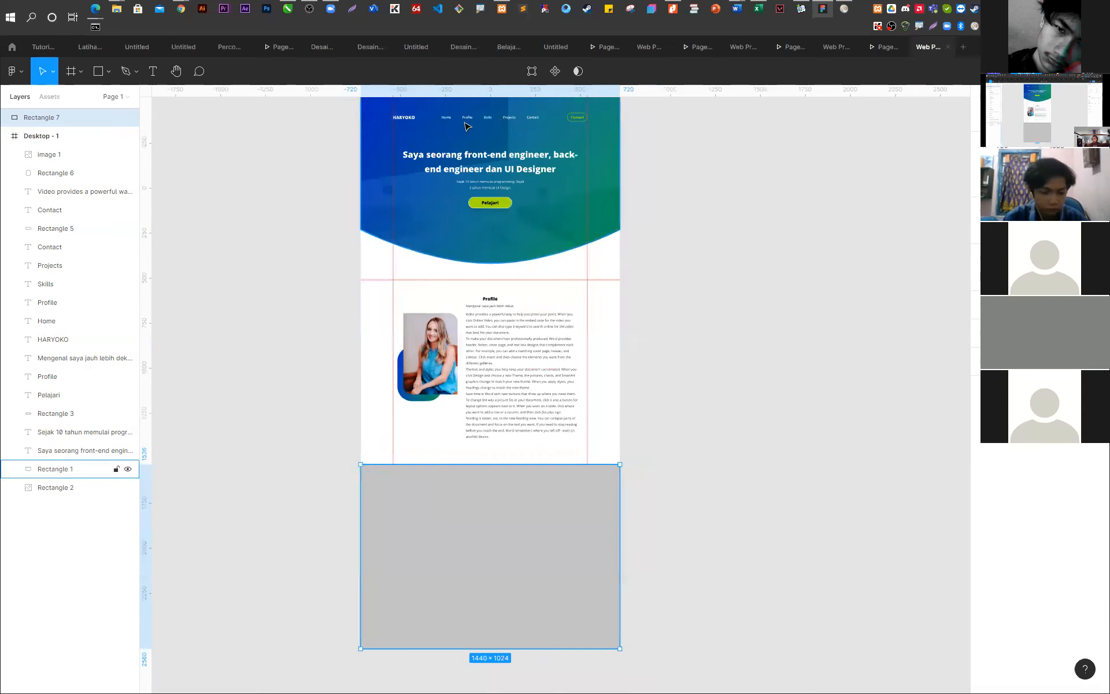
key("Escape")
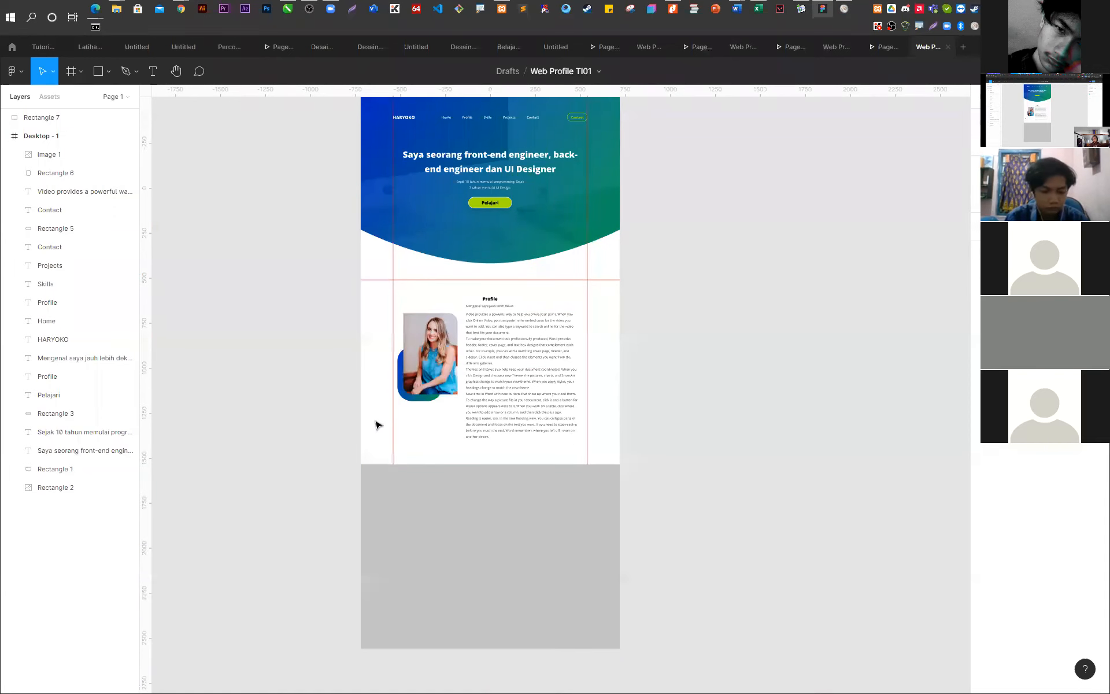
- Extend the Desktop - 1 frame downward to a height of 3072 so it reaches the grey rectangle's lower edge
left_click(36, 123)
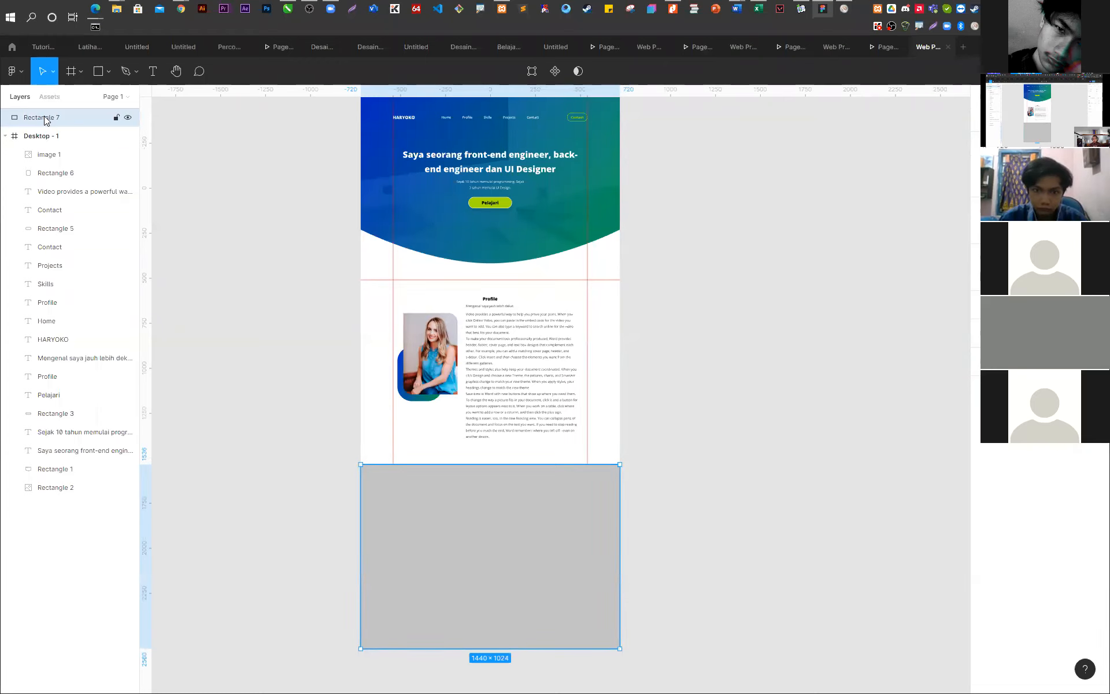
left_click(44, 137)
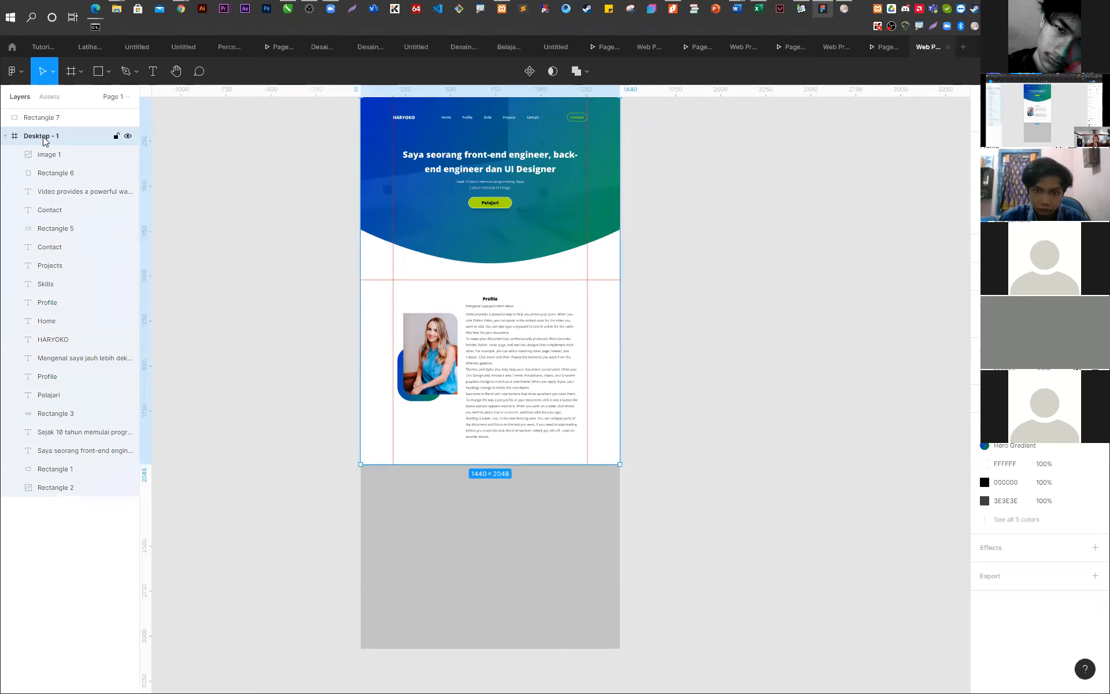
left_click_drag(480, 467, 476, 648)
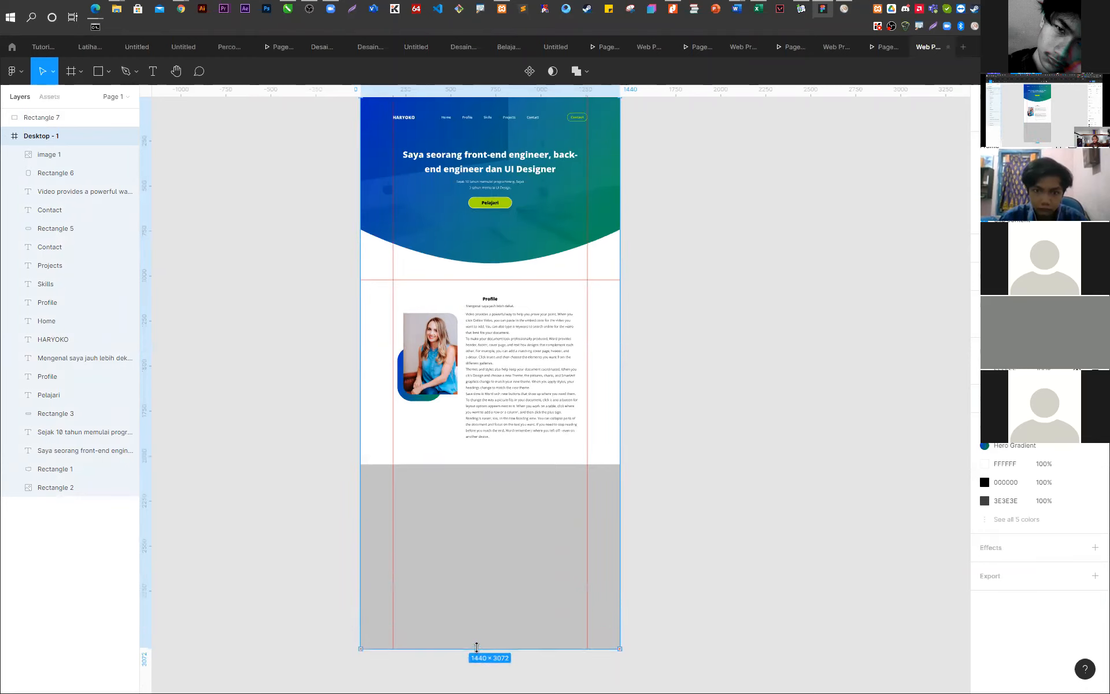
left_click(719, 520)
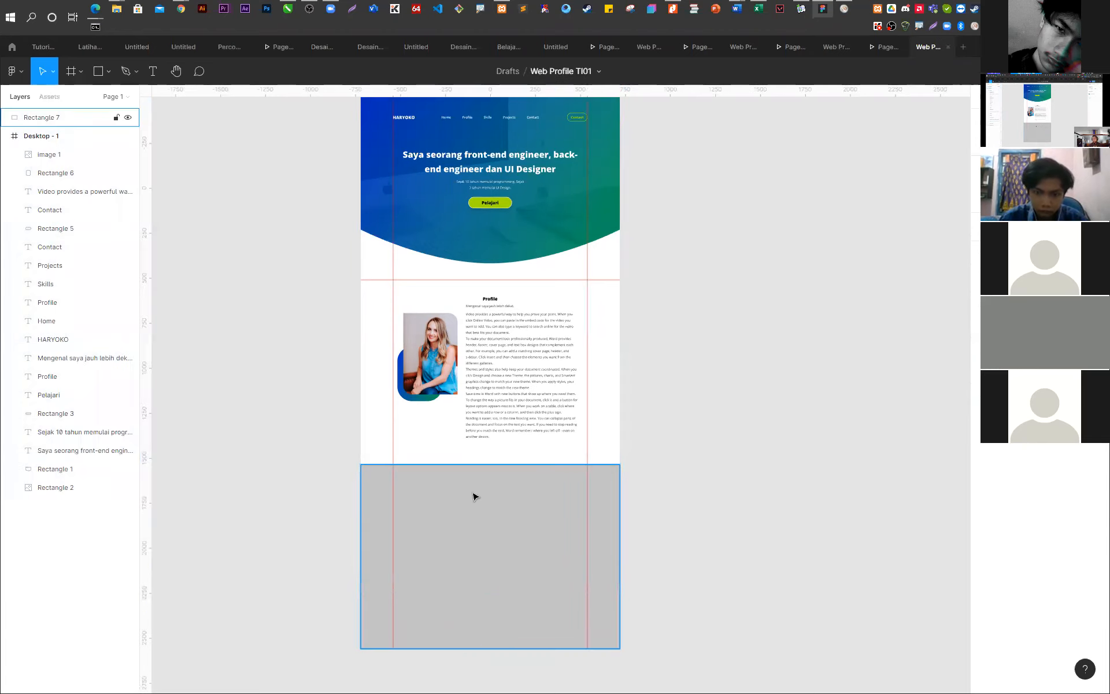
- Nest Rectangle 7 inside the Desktop - 1 frame as its topmost layer
scroll(310, 272, "down", 3)
scroll(384, 439, "up", 2)
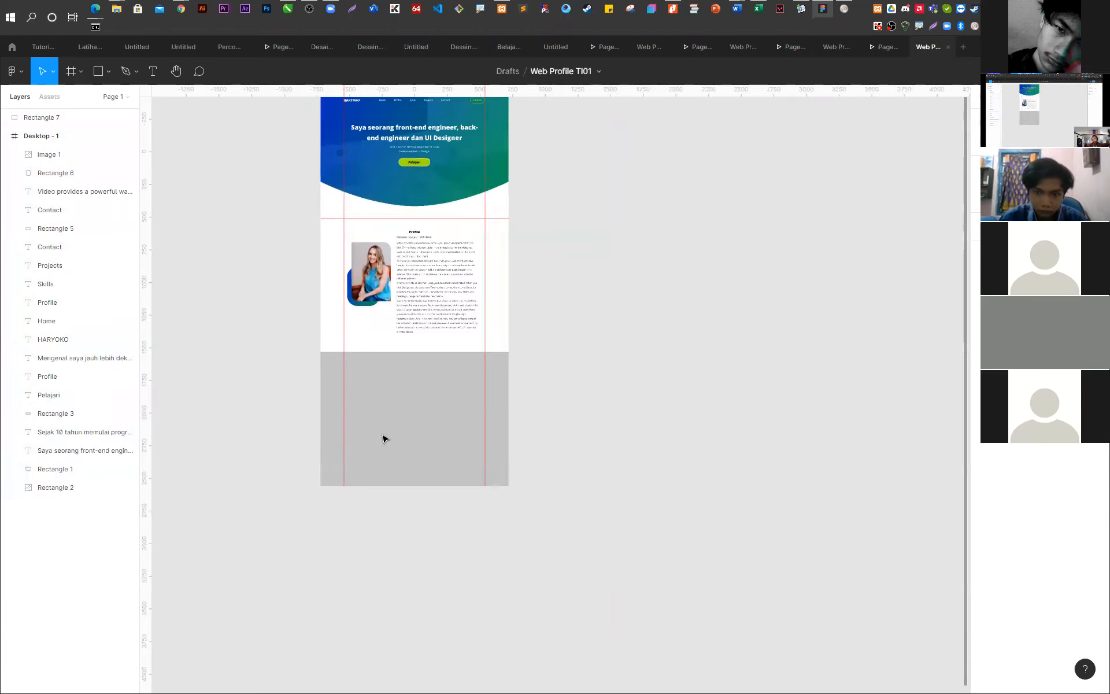
left_click(38, 118)
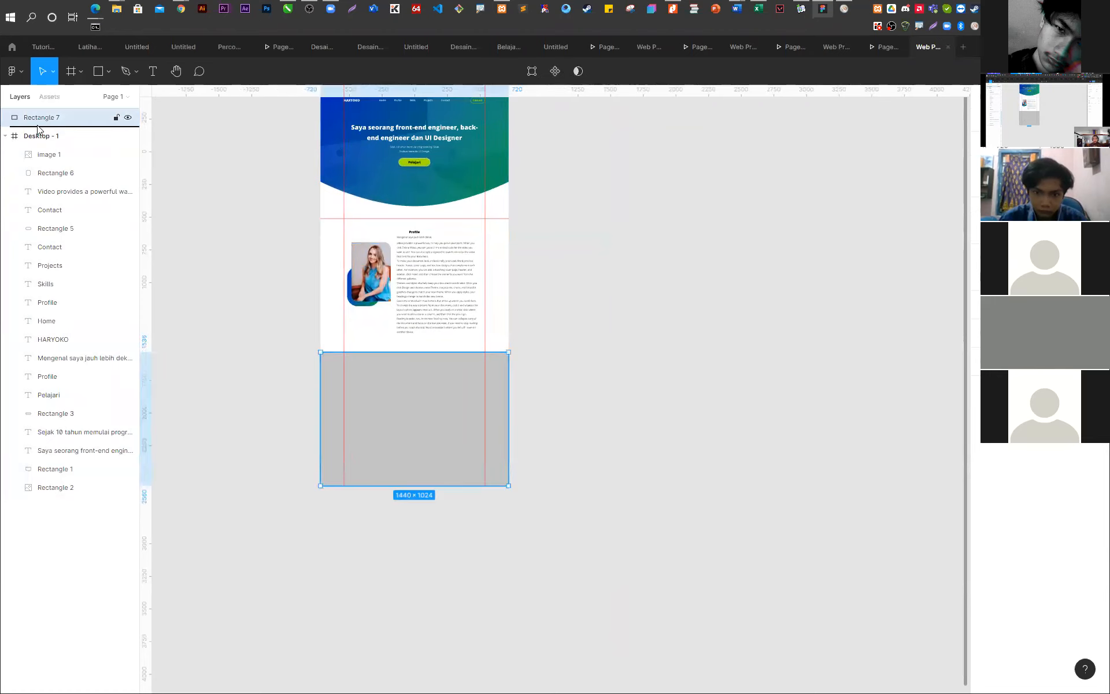
left_click_drag(40, 138, 40, 139)
left_click(709, 382)
- Apply the Hero Gradient colour style to the grey rectangle below the Profile section
left_click(411, 384)
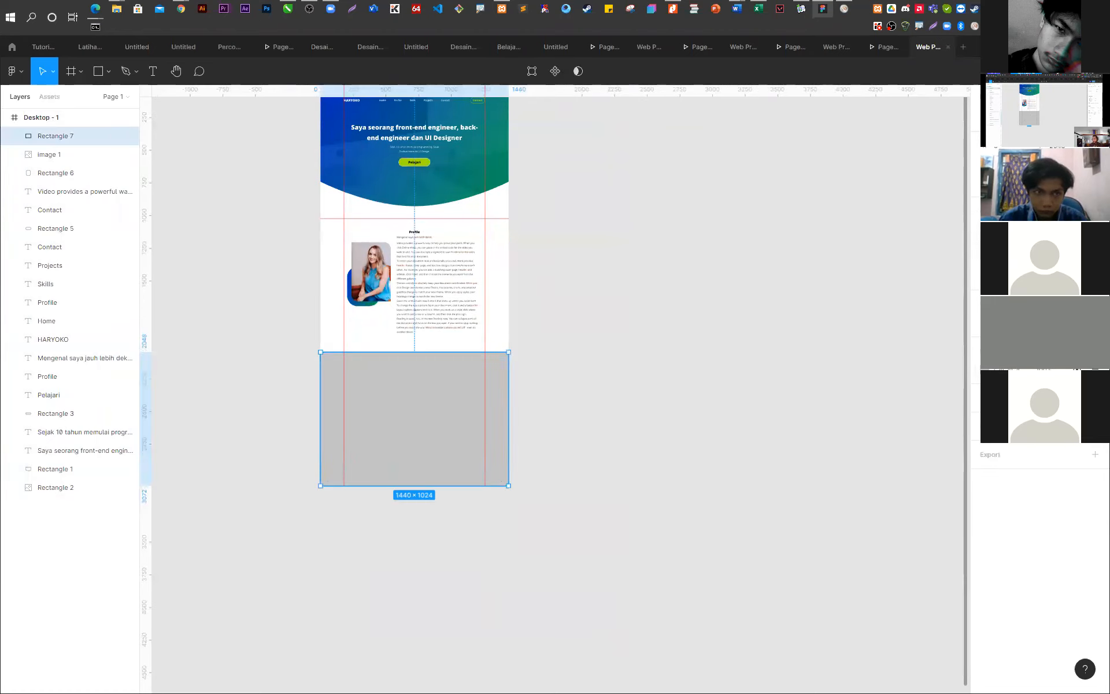
left_click(1078, 351)
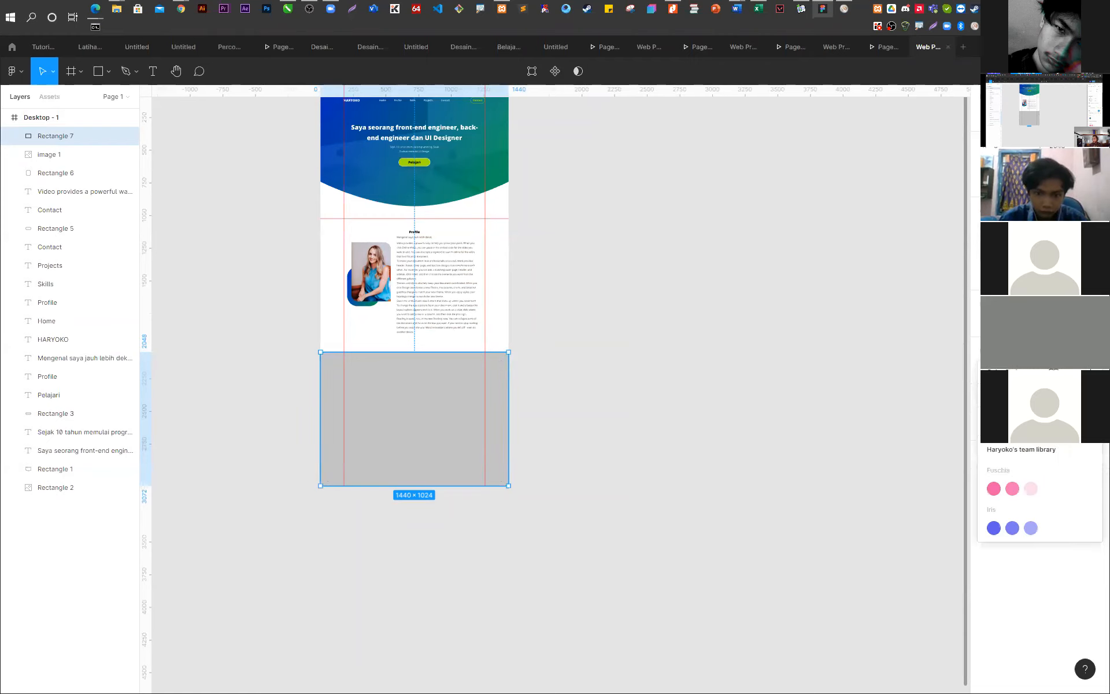
left_click(994, 421)
left_click(662, 461)
- Lower the gradient rectangle's opacity until it is a pale blue-green tint
left_click(394, 464)
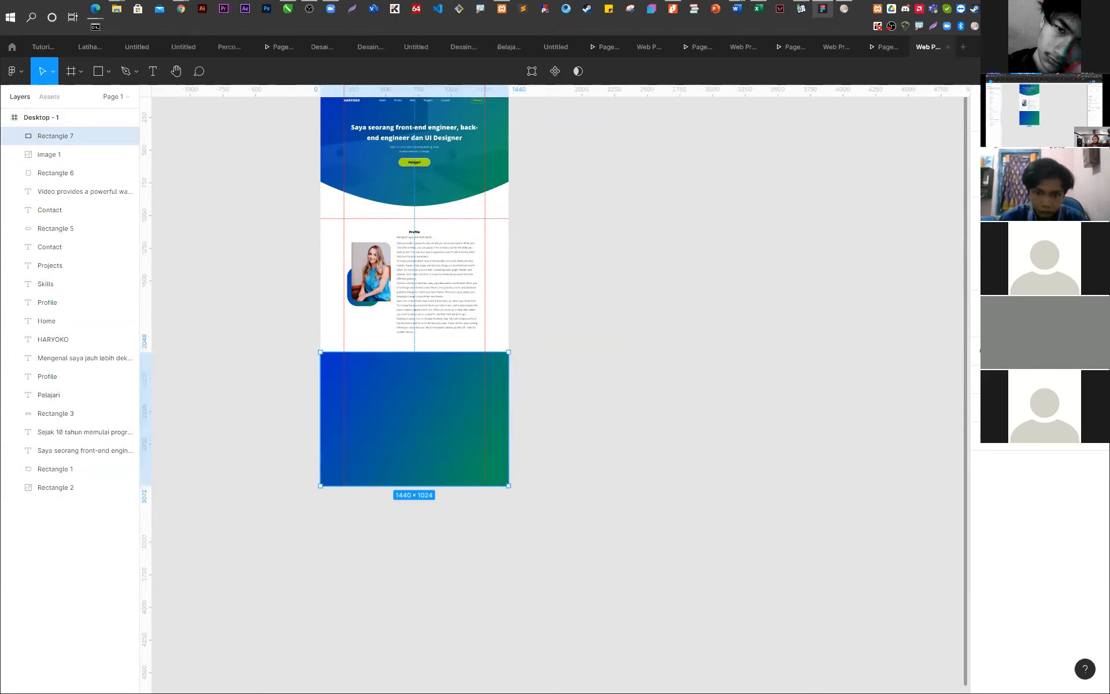
key("Return")
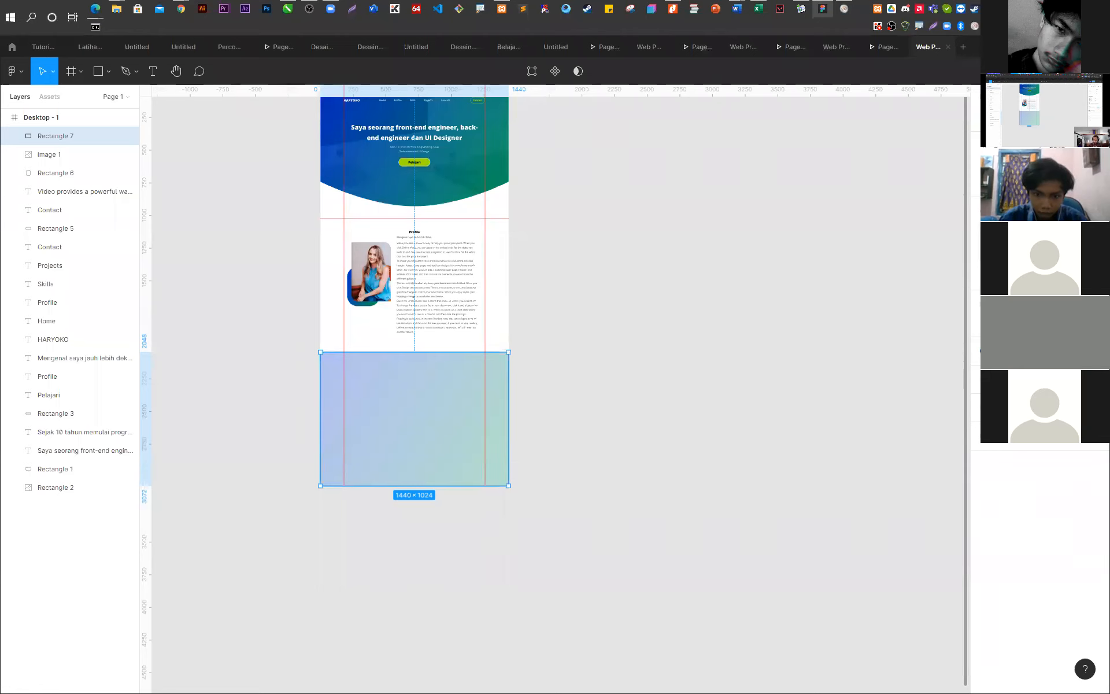
key("Delete")
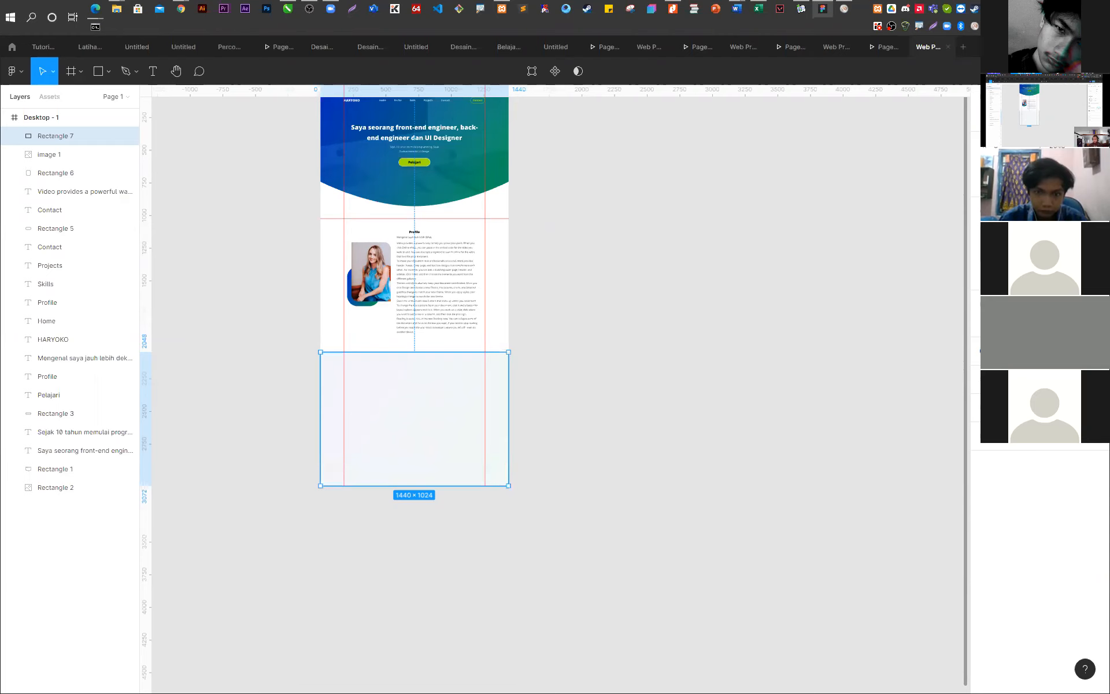
left_click(671, 440)
- Place a horizontal guide along the upper edge of the pale gradient rectangle, where the Profile section ends
scroll(387, 491, "up", 2)
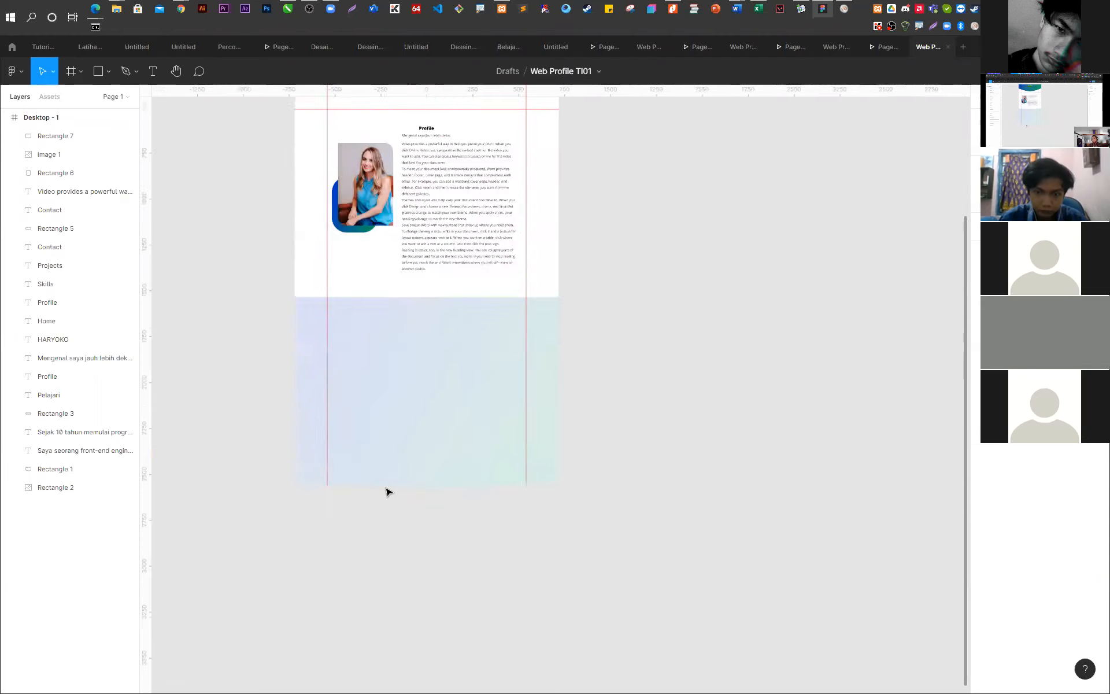
scroll(386, 492, "up", 4)
scroll(654, 624, "down", 2)
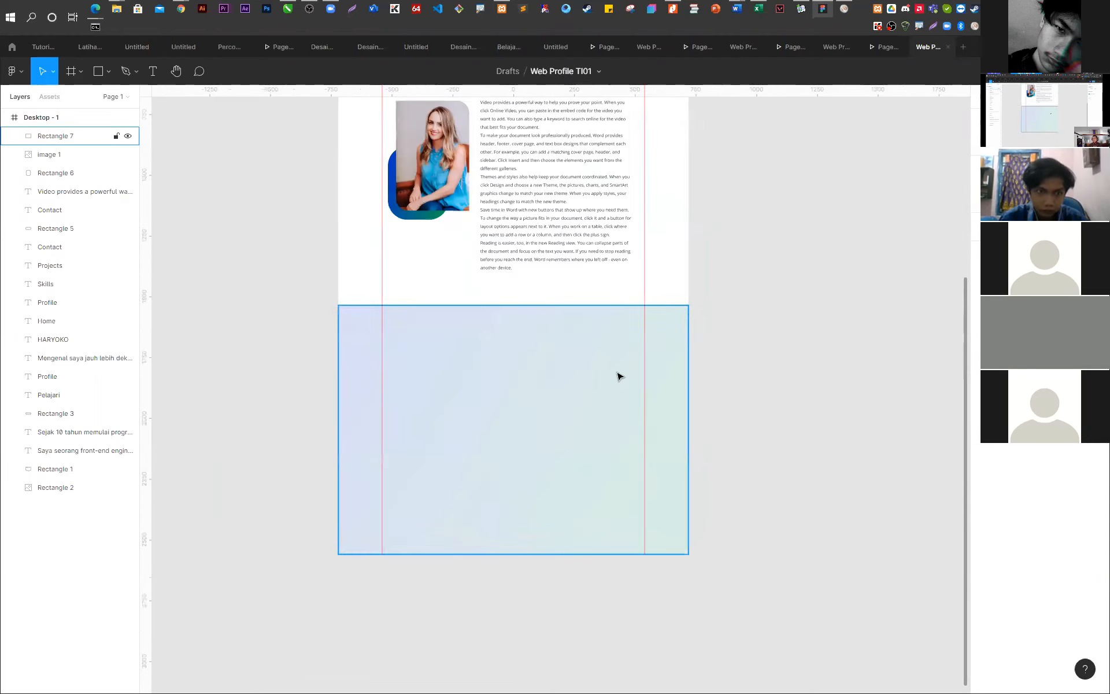
scroll(621, 374, "up", 3)
scroll(503, 505, "down", 1)
scroll(497, 424, "up", 1)
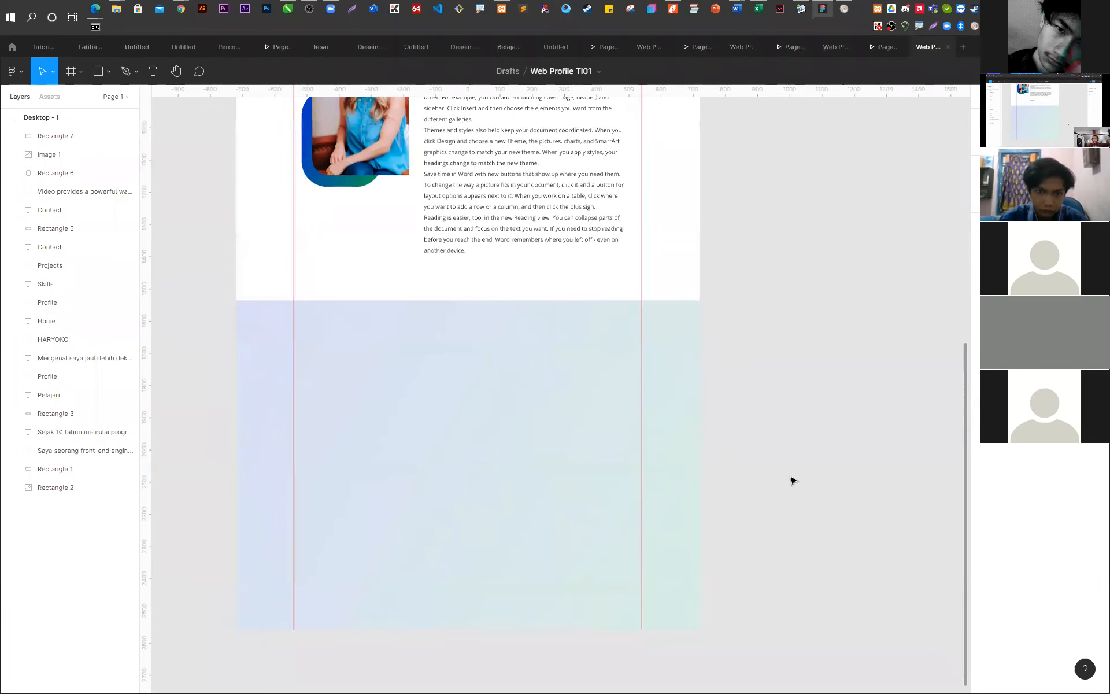
left_click(657, 474)
left_click(844, 457)
left_click(505, 538)
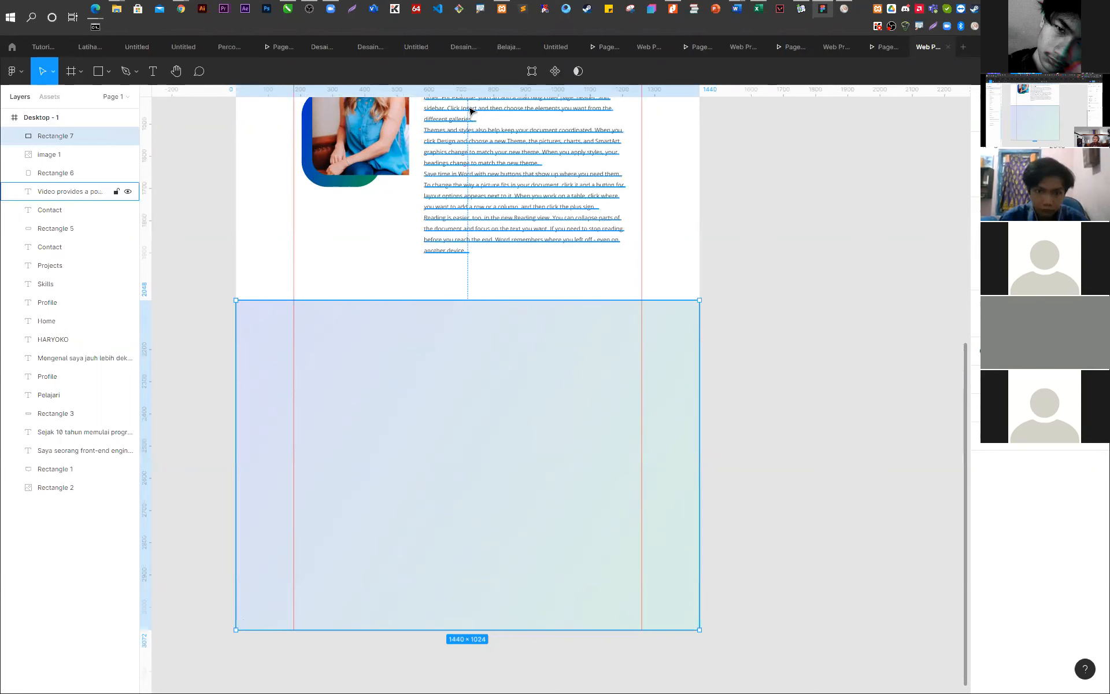
left_click_drag(460, 91, 502, 302)
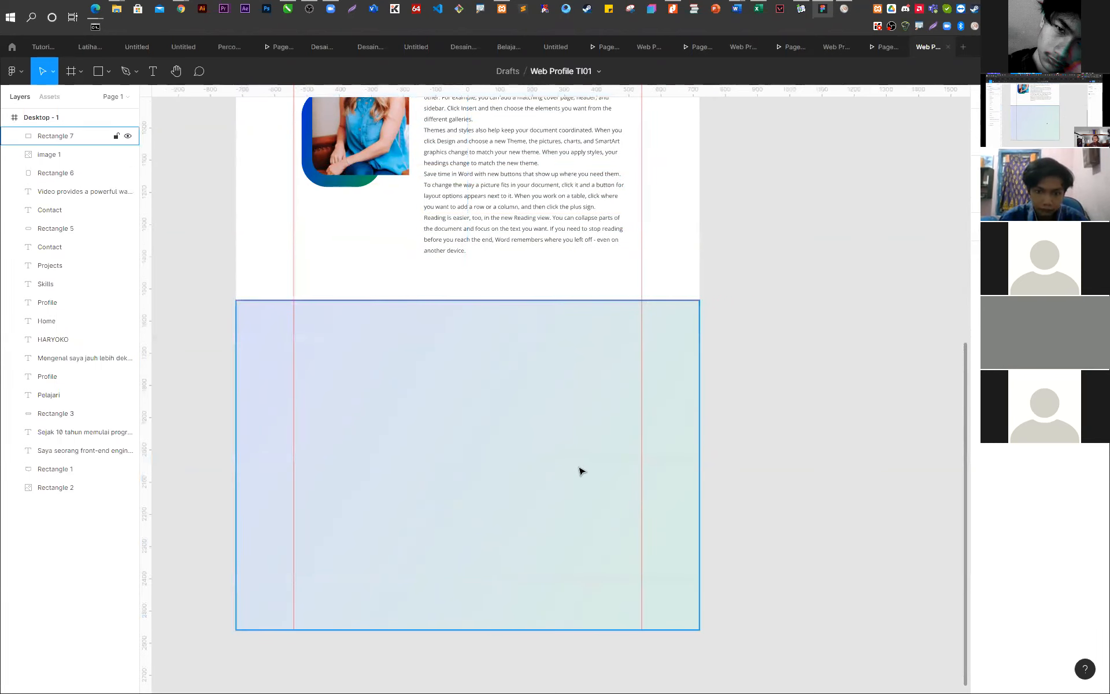
- Duplicate the Profile heading and its subtitle into the upper part of the pale gradient section
scroll(619, 483, "down", 5)
scroll(532, 331, "up", 2)
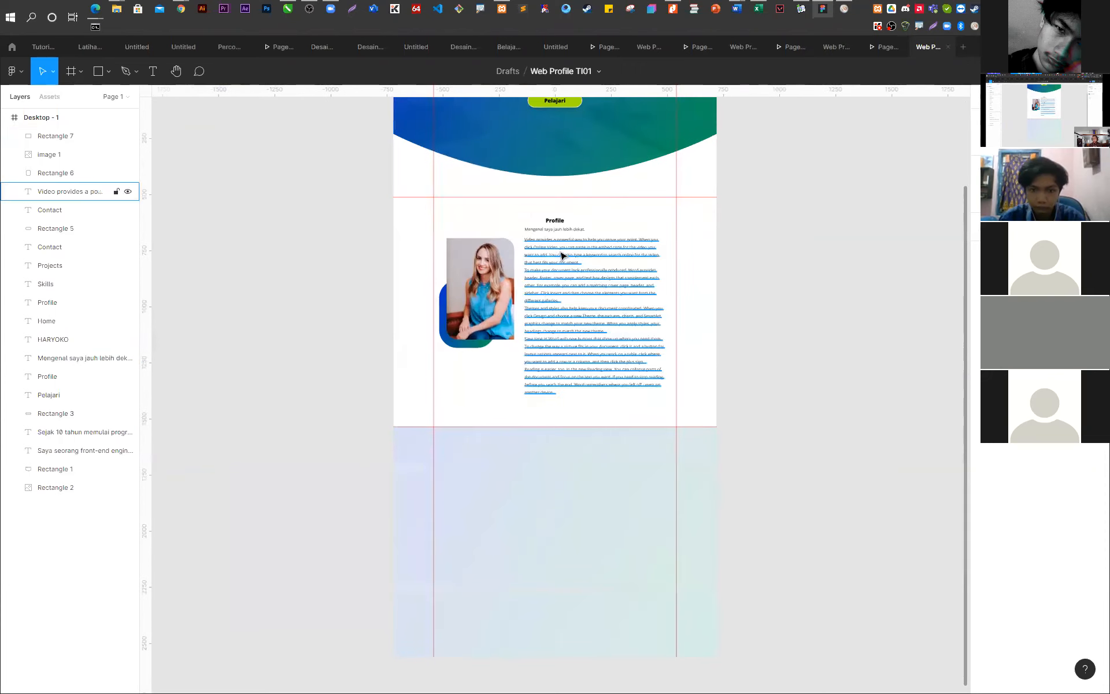
left_click(555, 220)
left_click(578, 234, "shift")
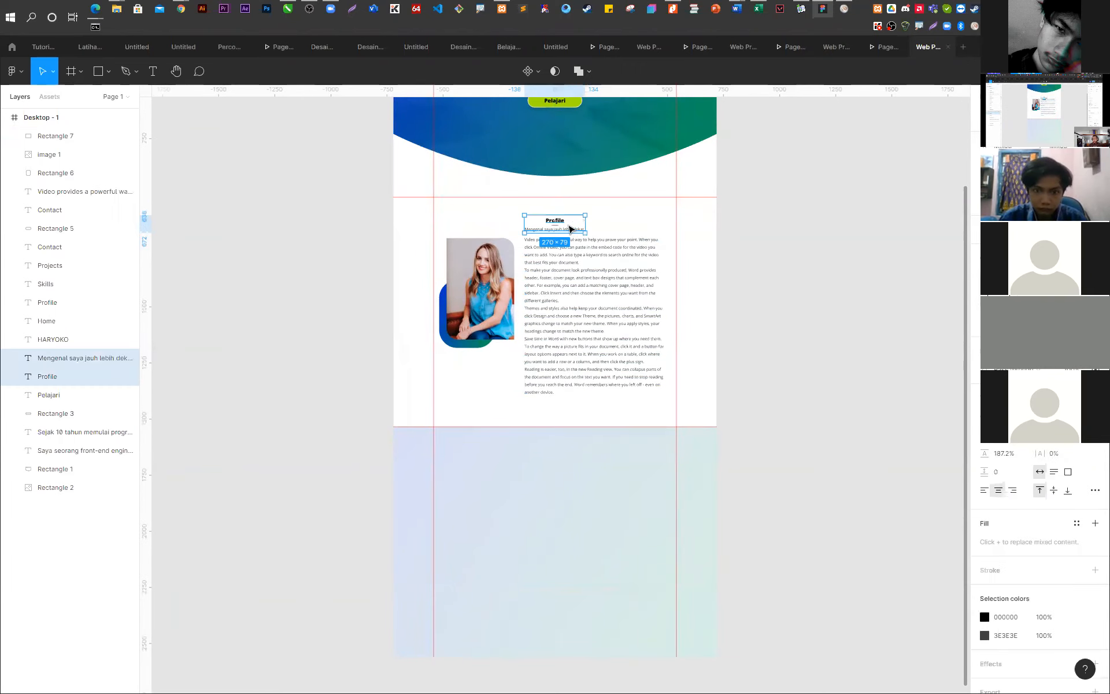
left_click_drag(561, 226, 567, 458)
- Move Rectangle 7 down the layer stack to just below the Skills menu text, behind the copied heading and subtitle
scroll(593, 555, "up", 3)
double_click(593, 555)
left_click_drag(68, 136, 69, 293)
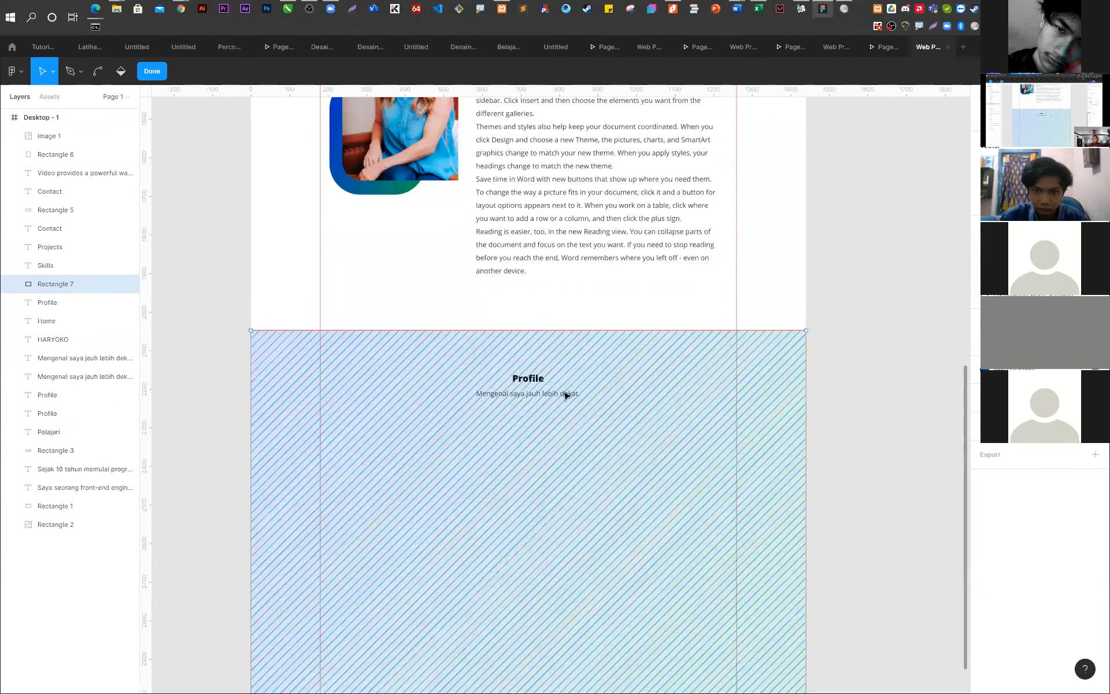
right_click(788, 370)
left_click(840, 259)
left_click_drag(251, 331, 317, 417)
key("ctrl+z")
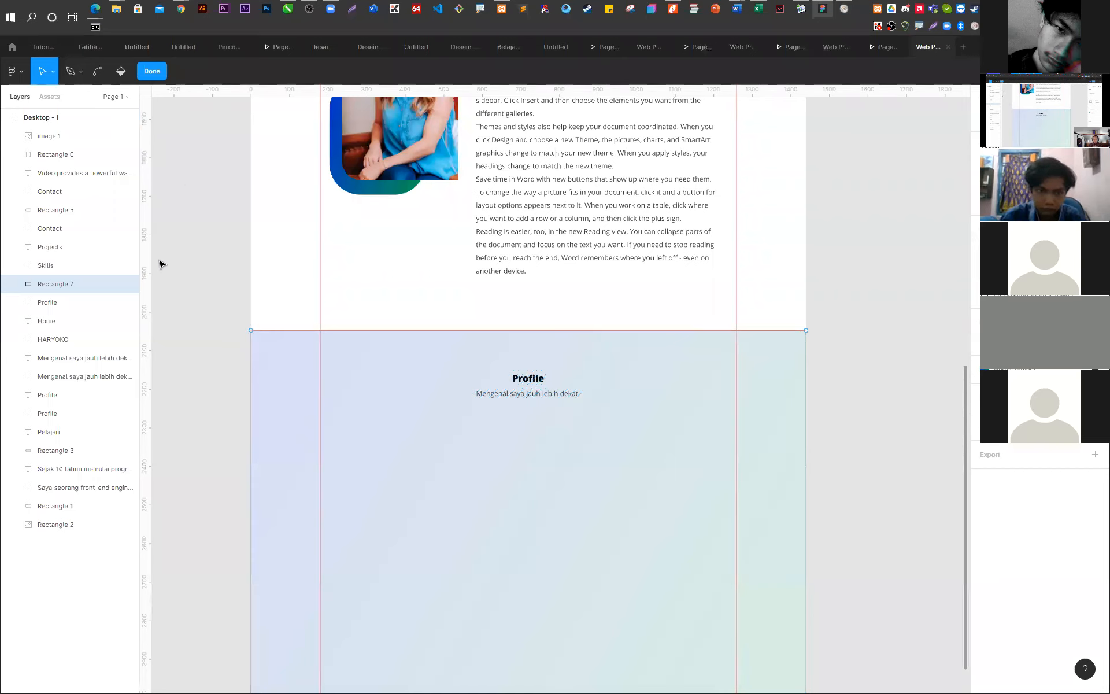
left_click(97, 72)
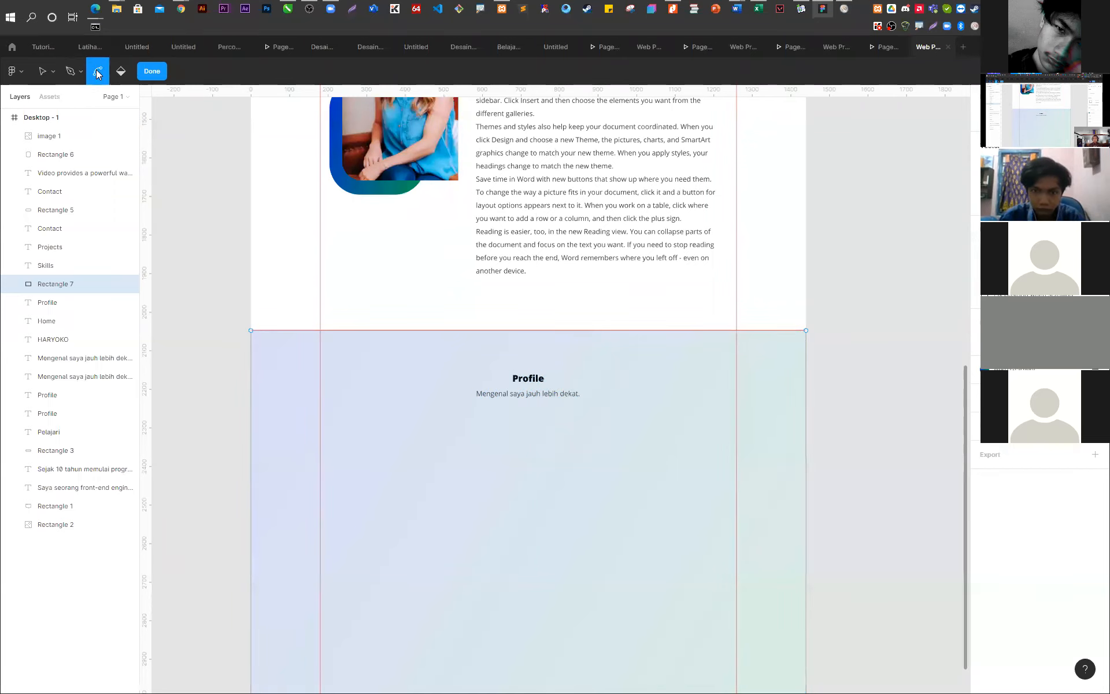
left_click(80, 72)
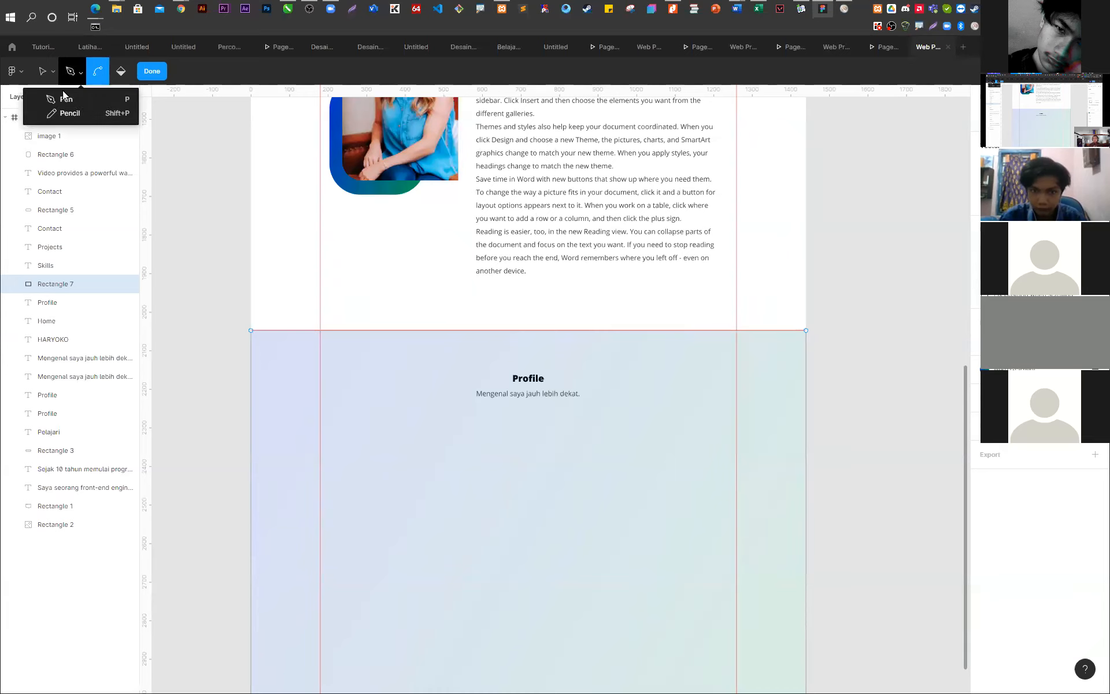
left_click(42, 71)
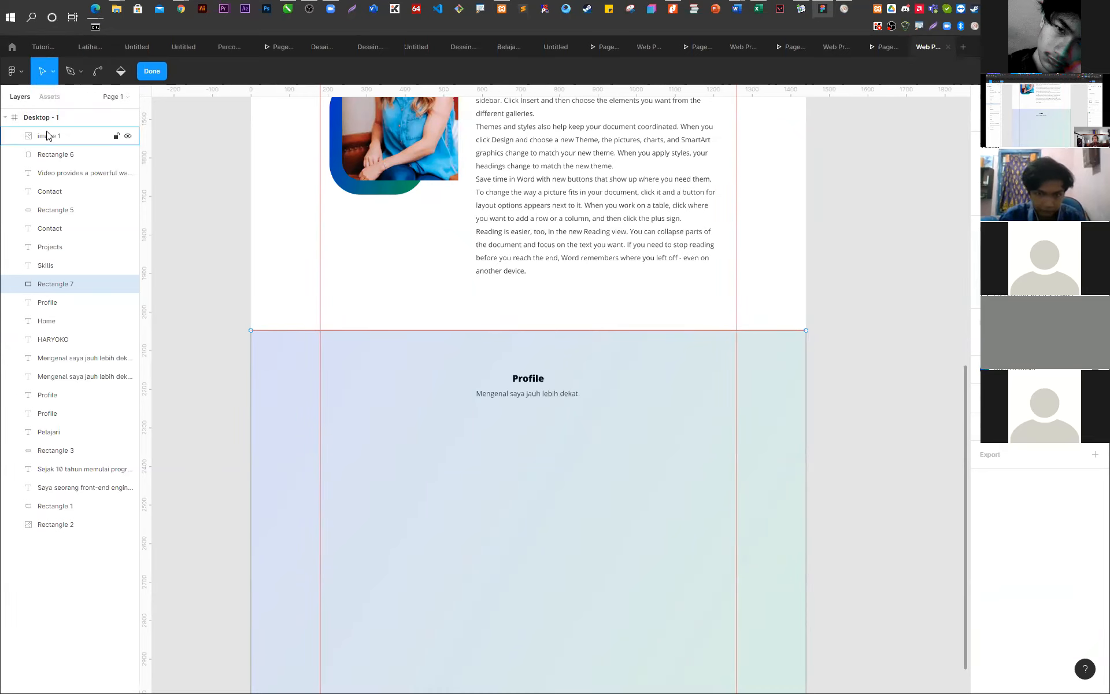
left_click(44, 119)
left_click(832, 279)
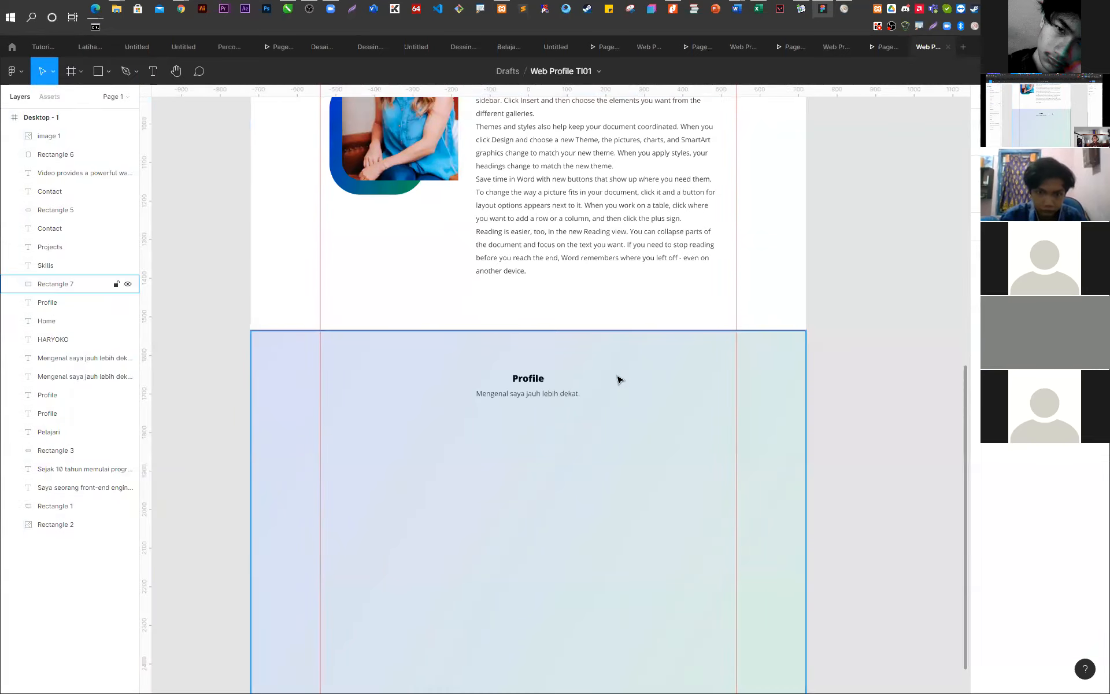
- Check which of the duplicate Profile and "Mengenal saya jauh lebih dekat." layers belong to the gradient section
left_click(536, 386)
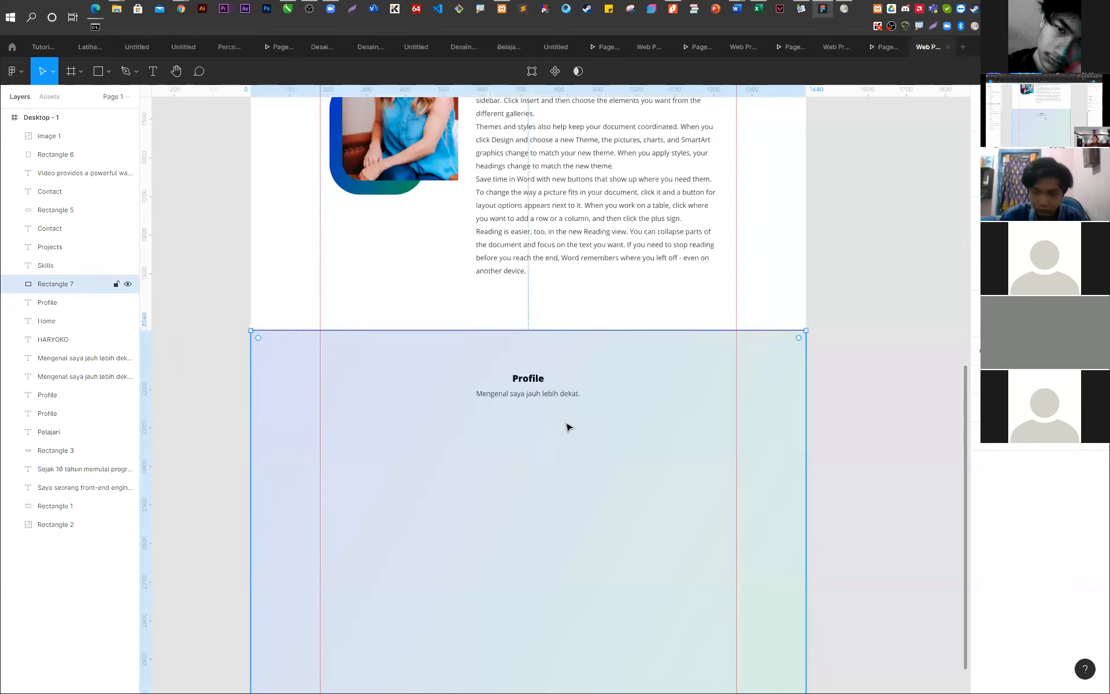
scroll(566, 427, "up", 5)
scroll(573, 427, "down", 8)
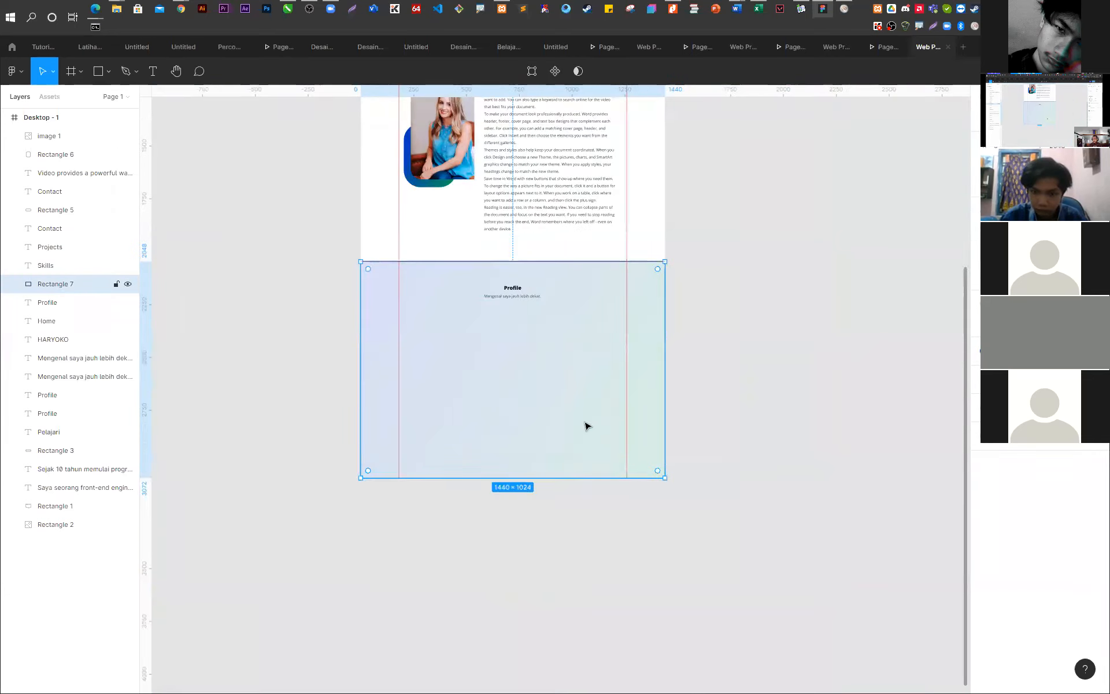
scroll(585, 426, "up", 3)
scroll(439, 145, "up", 2)
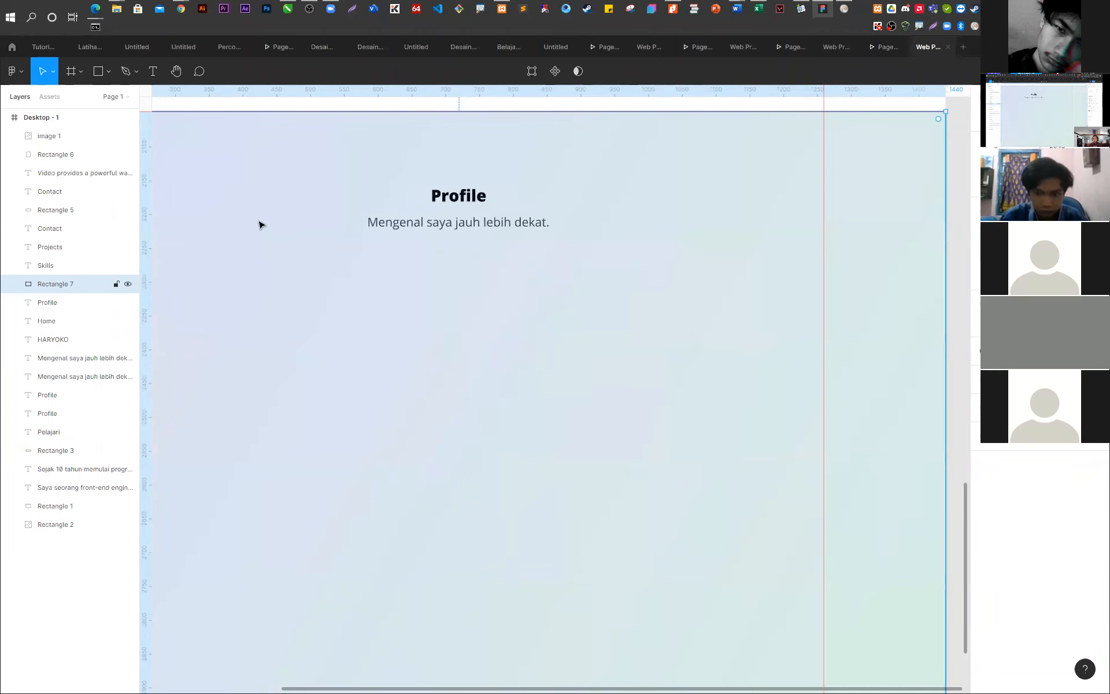
left_click(56, 415)
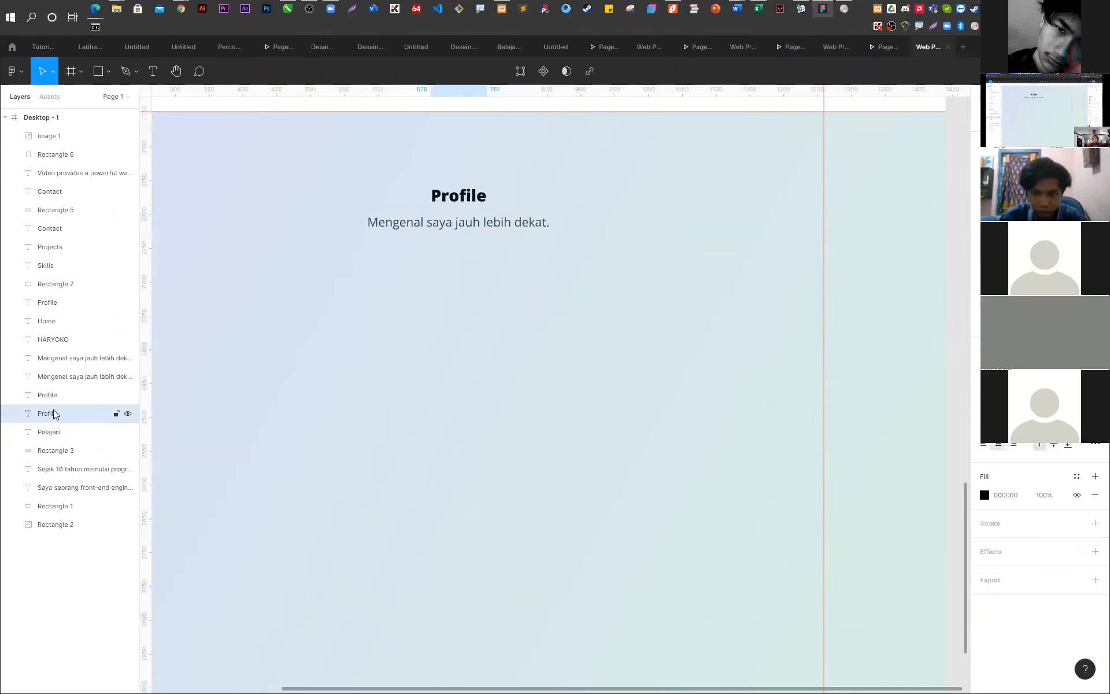
left_click(50, 395)
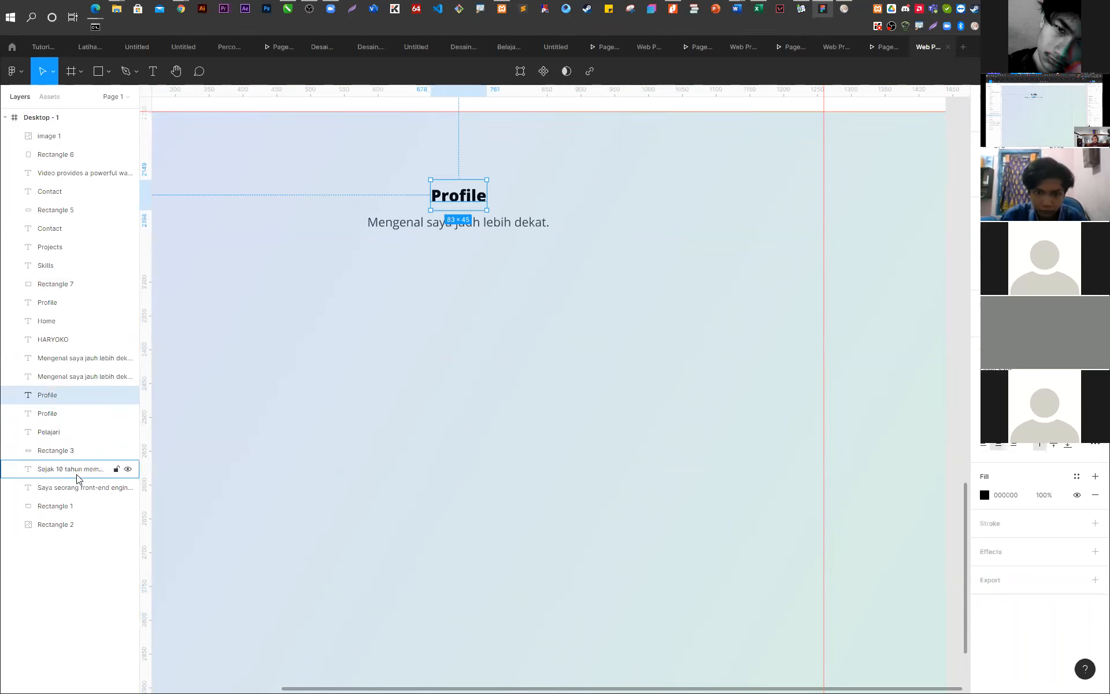
left_click(88, 360, "shift")
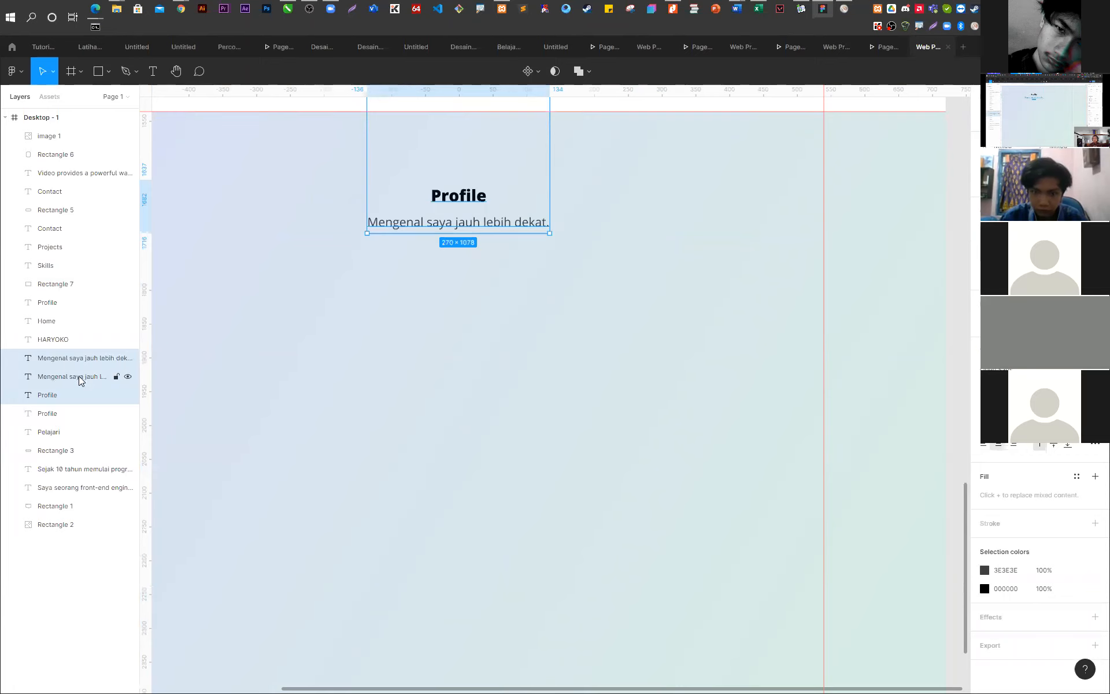
left_click(63, 393)
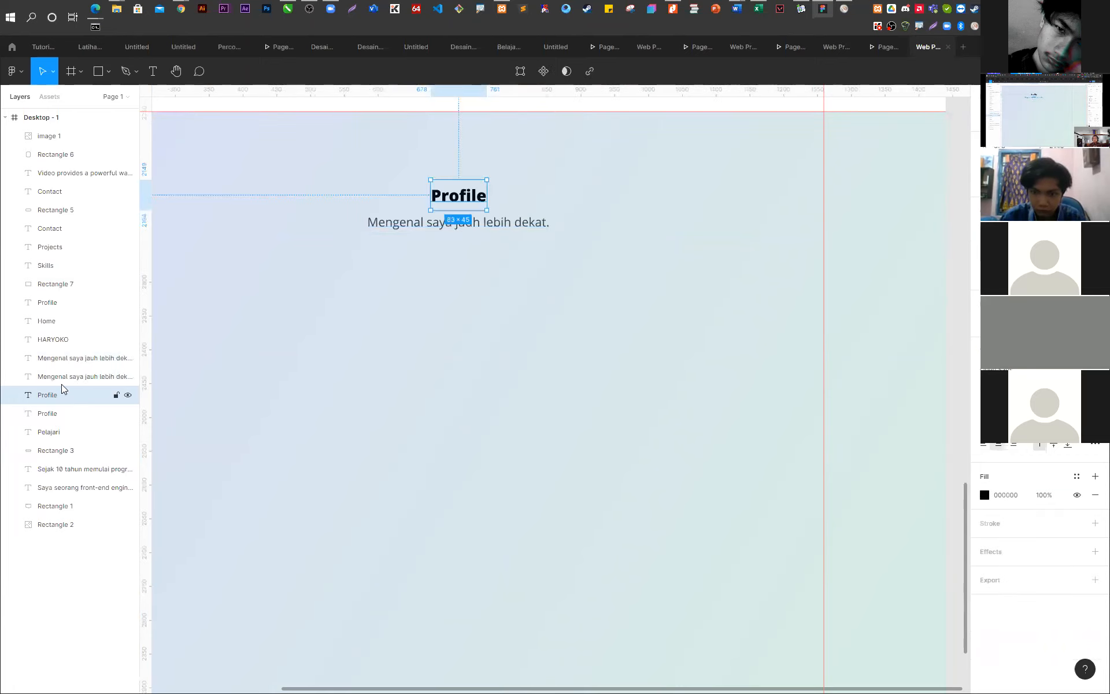
left_click(74, 377, "shift")
scroll(645, 445, "down", 5)
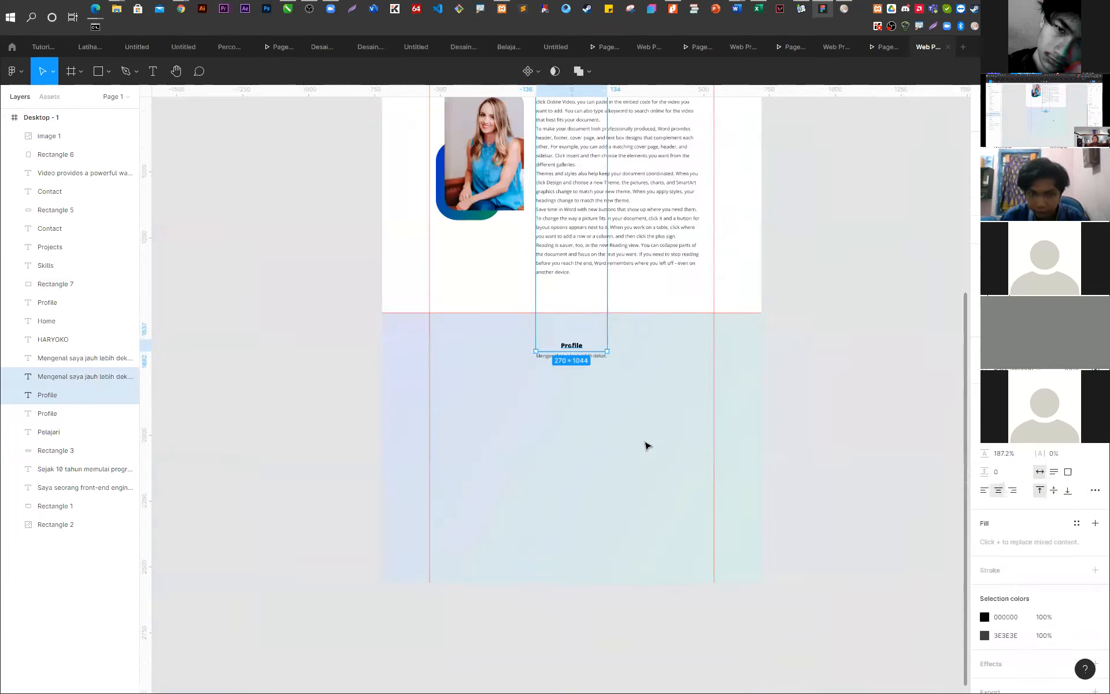
left_click(69, 358, "shift")
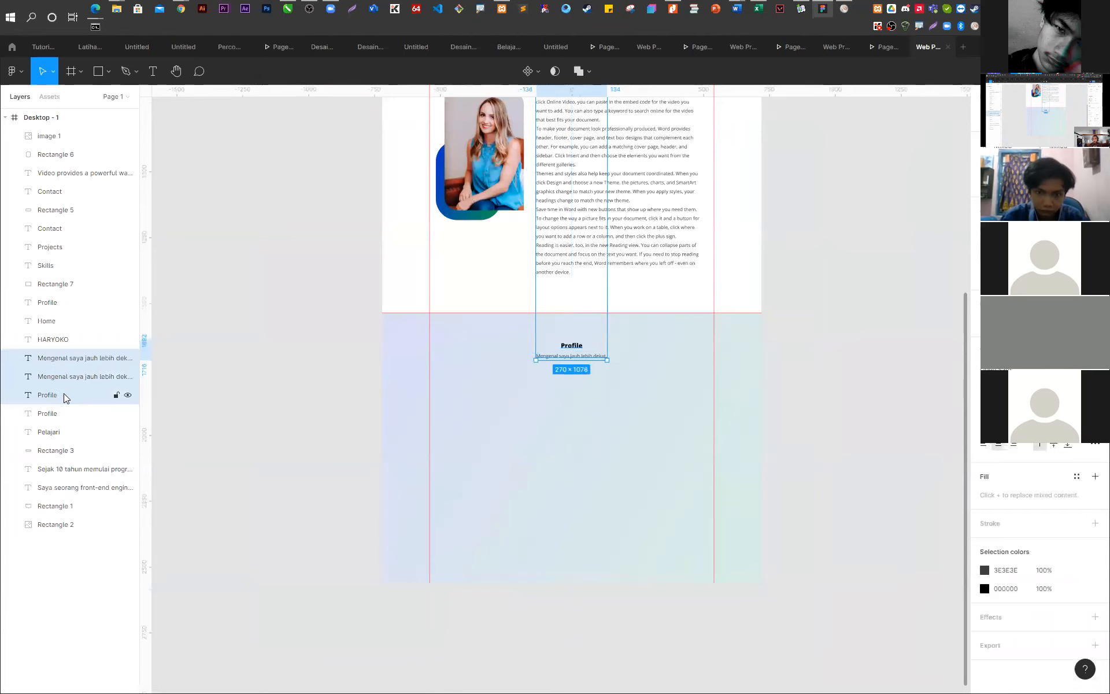
left_click(74, 357)
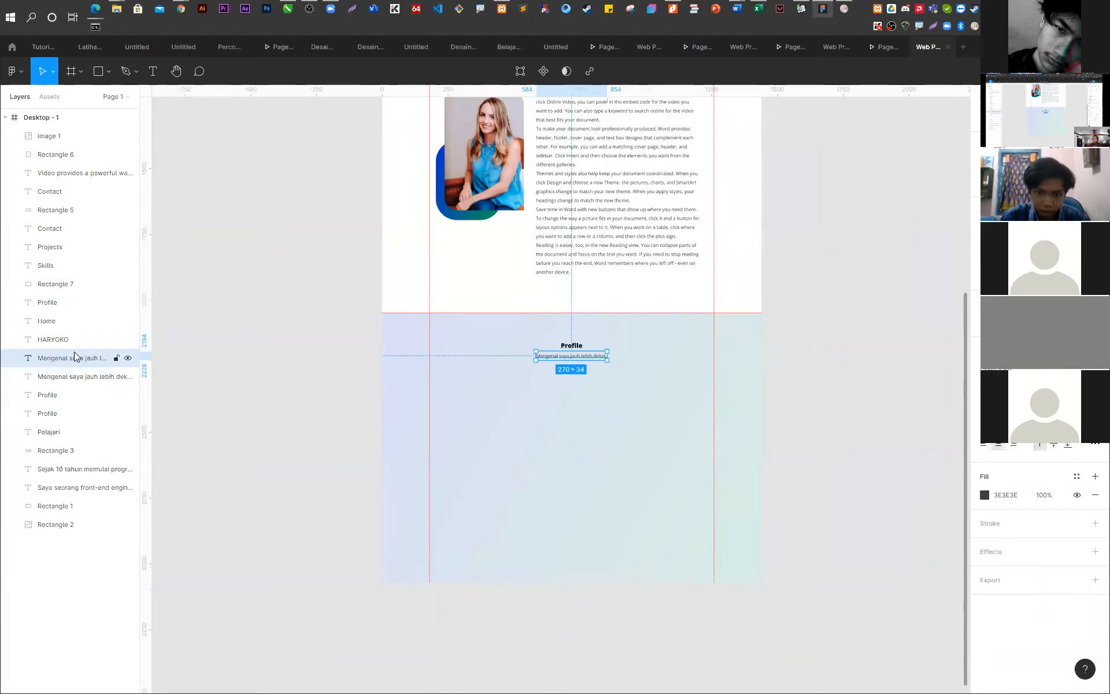
left_click(61, 414, "shift")
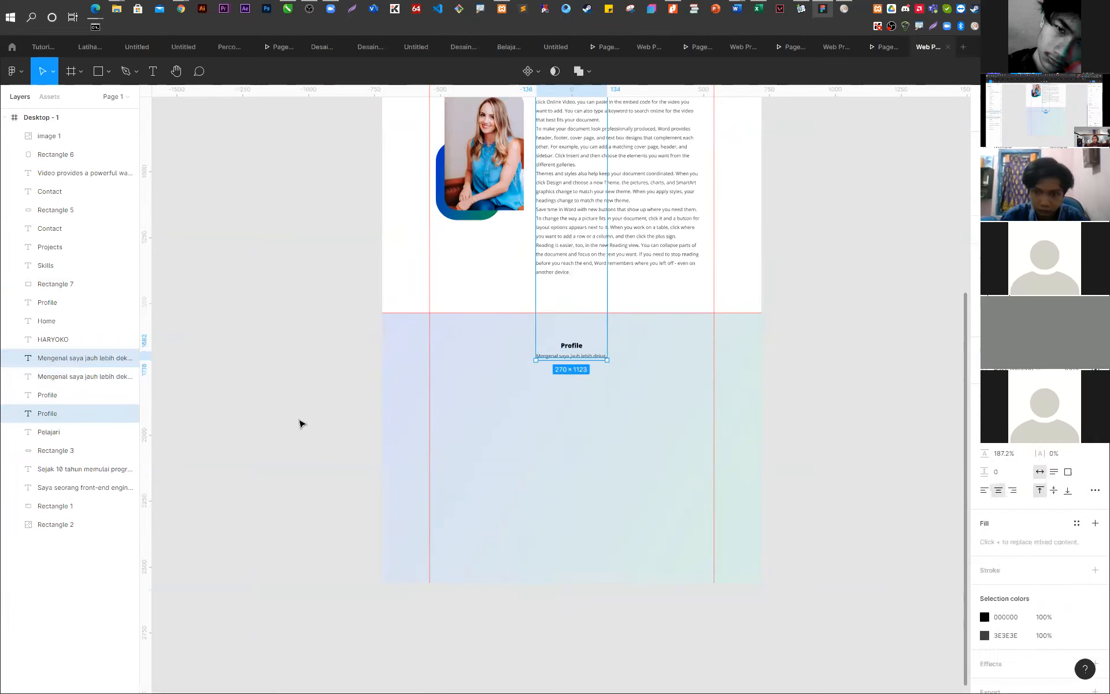
left_click(866, 399)
- Move the gradient section's subtitle and Profile heading layers to the top of the Desktop - 1 frame, with the heading uppermost
left_click(62, 361)
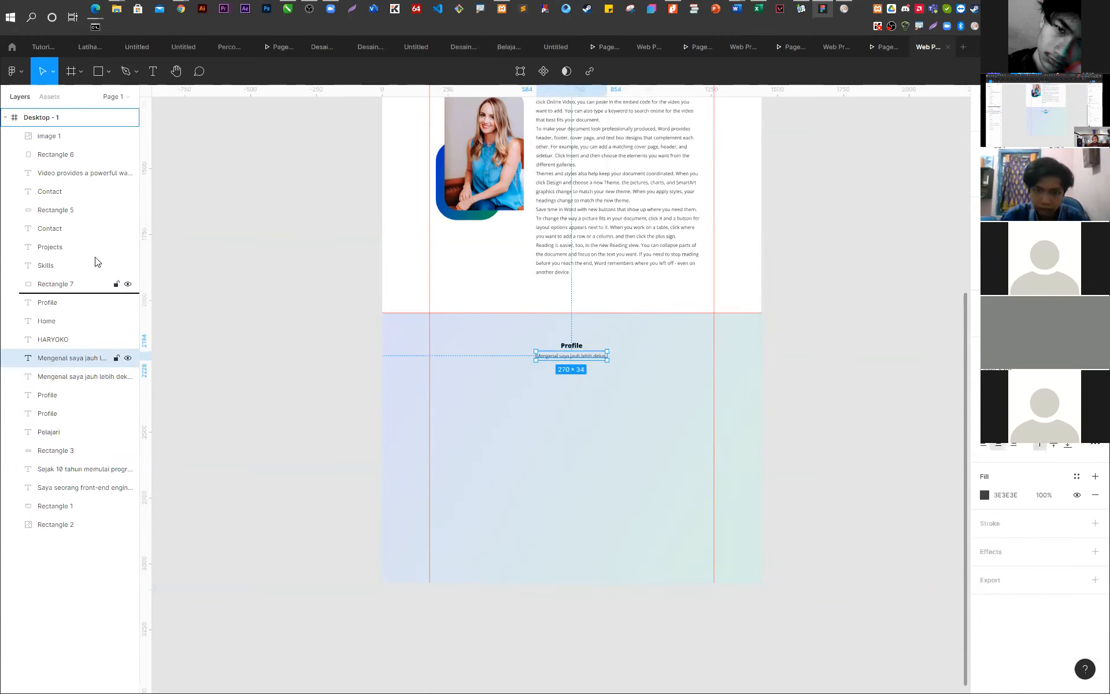
left_click_drag(93, 138, 93, 134)
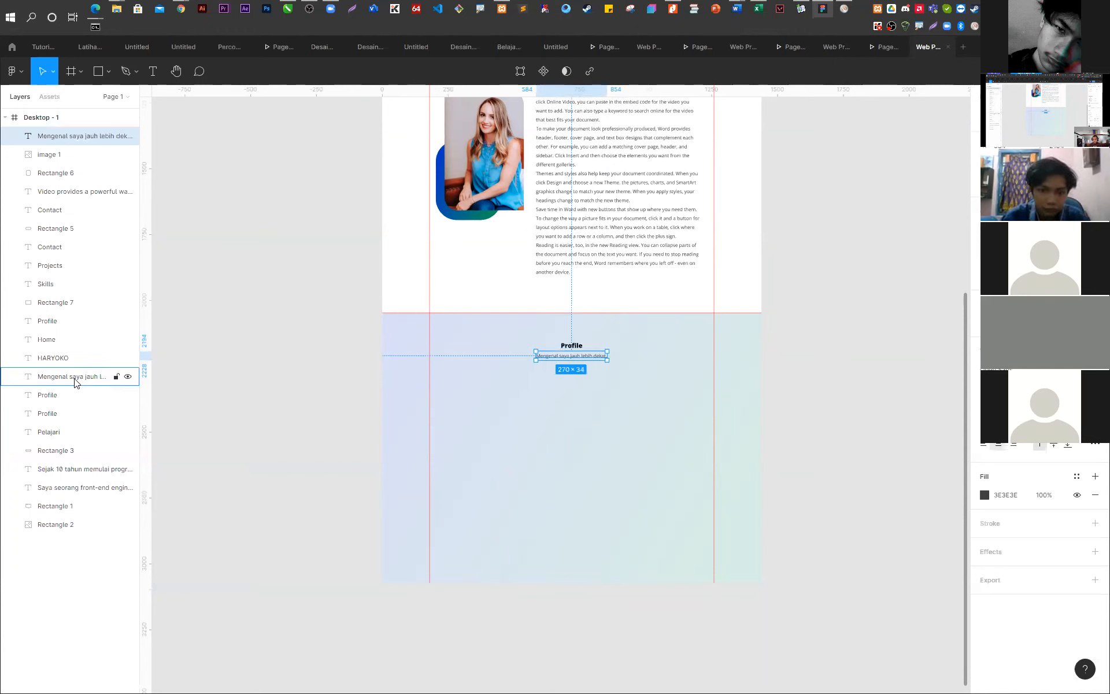
left_click(63, 399)
left_click_drag(64, 371, 87, 131)
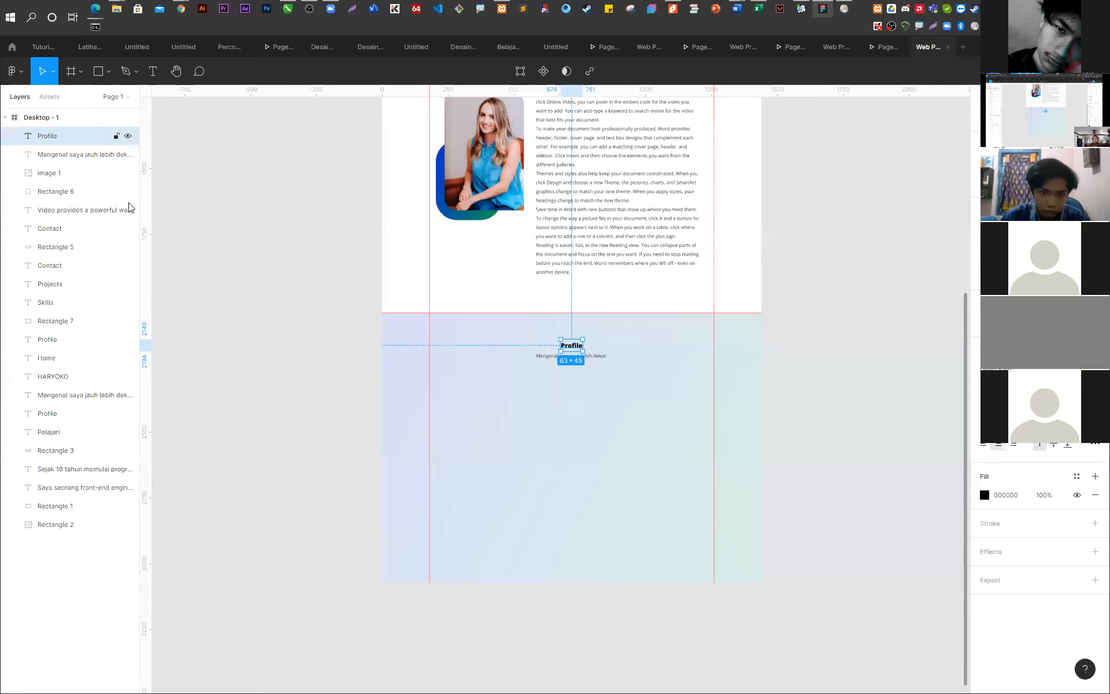
- Change the gradient section's heading to "Skills" and its subtitle to "Beberapa kemampuan saya."
double_click(572, 346)
type("Skills")
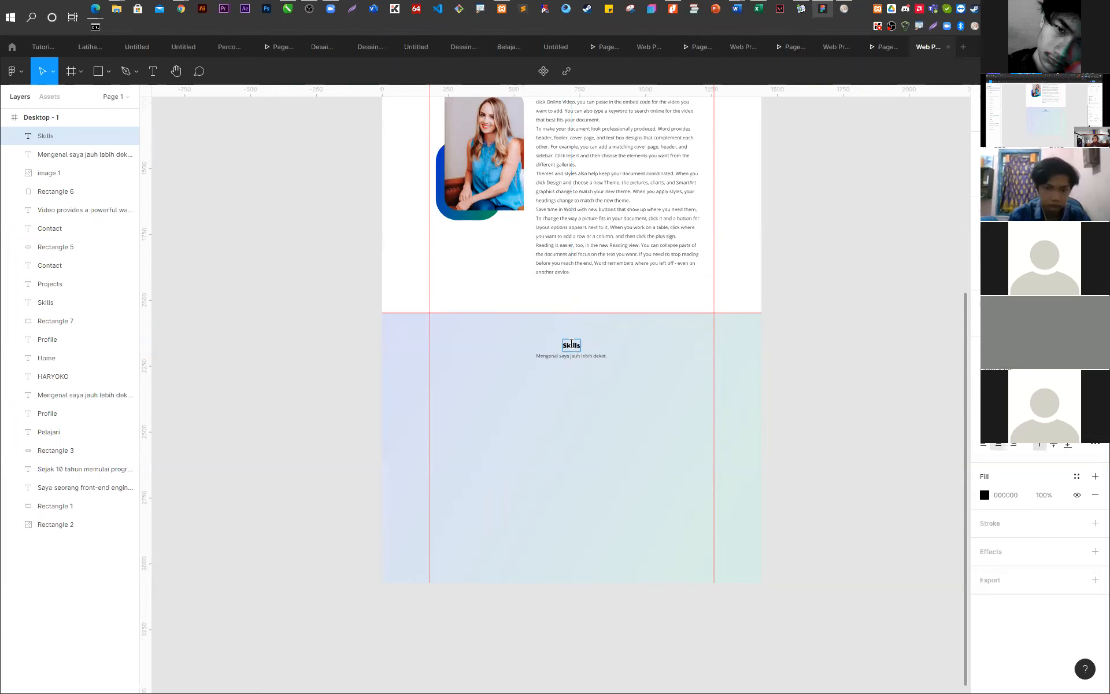
left_click(58, 154)
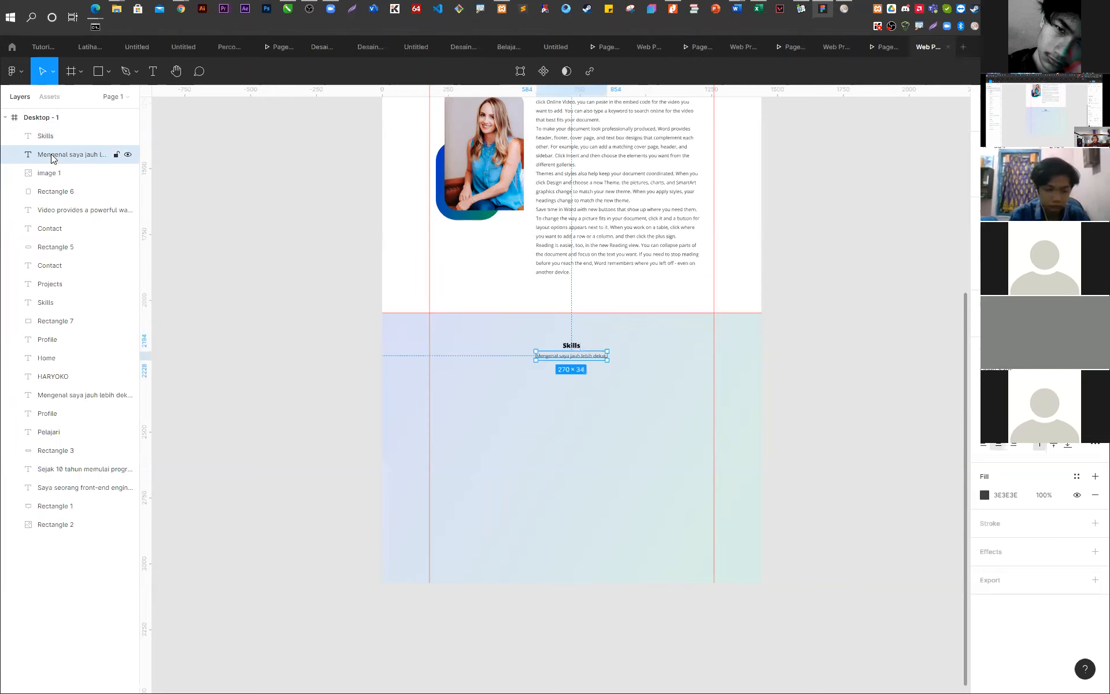
double_click(562, 355)
scroll(563, 355, "up", 2)
scroll(563, 356, "up", 4)
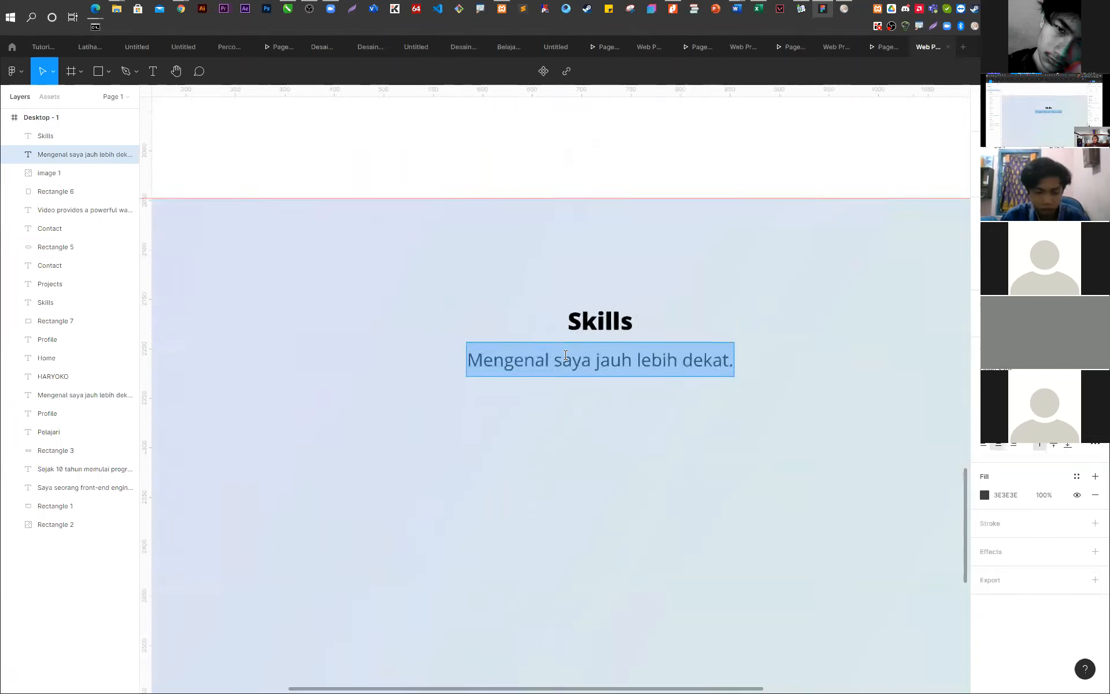
type("B")
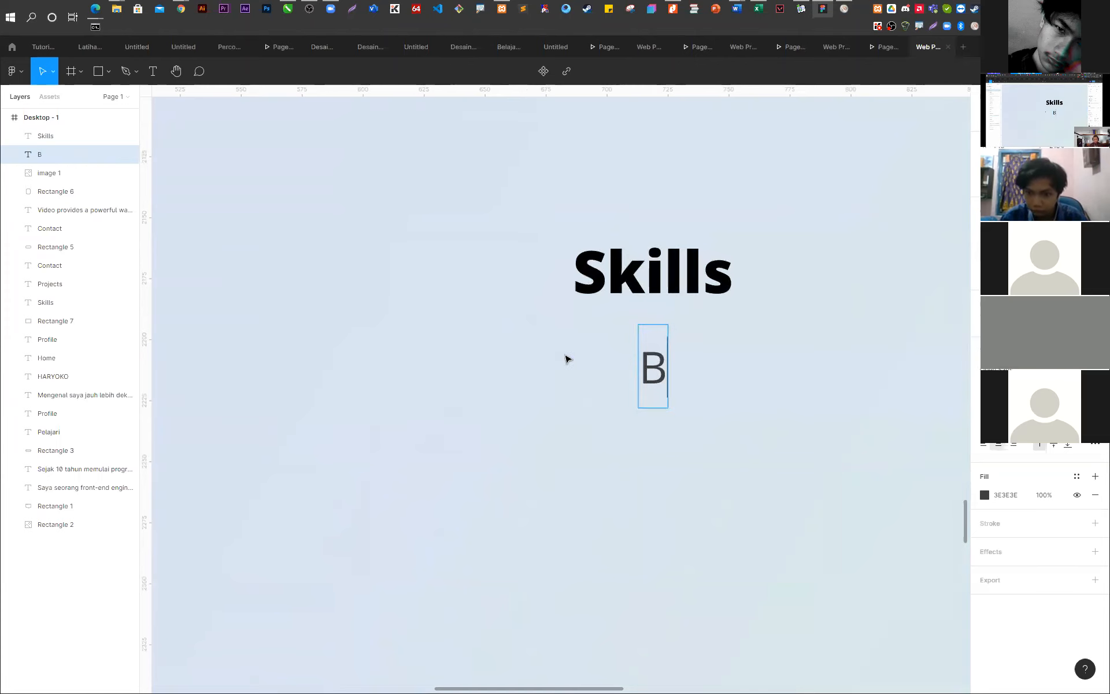
type("eberapa kem")
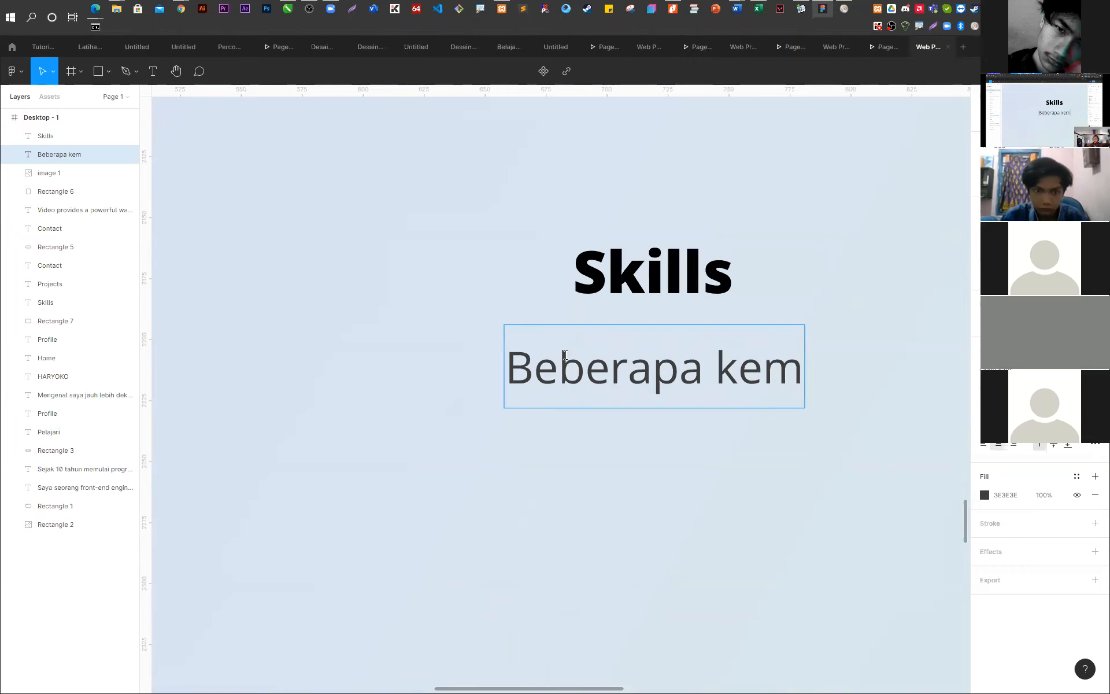
type("ampuan saya")
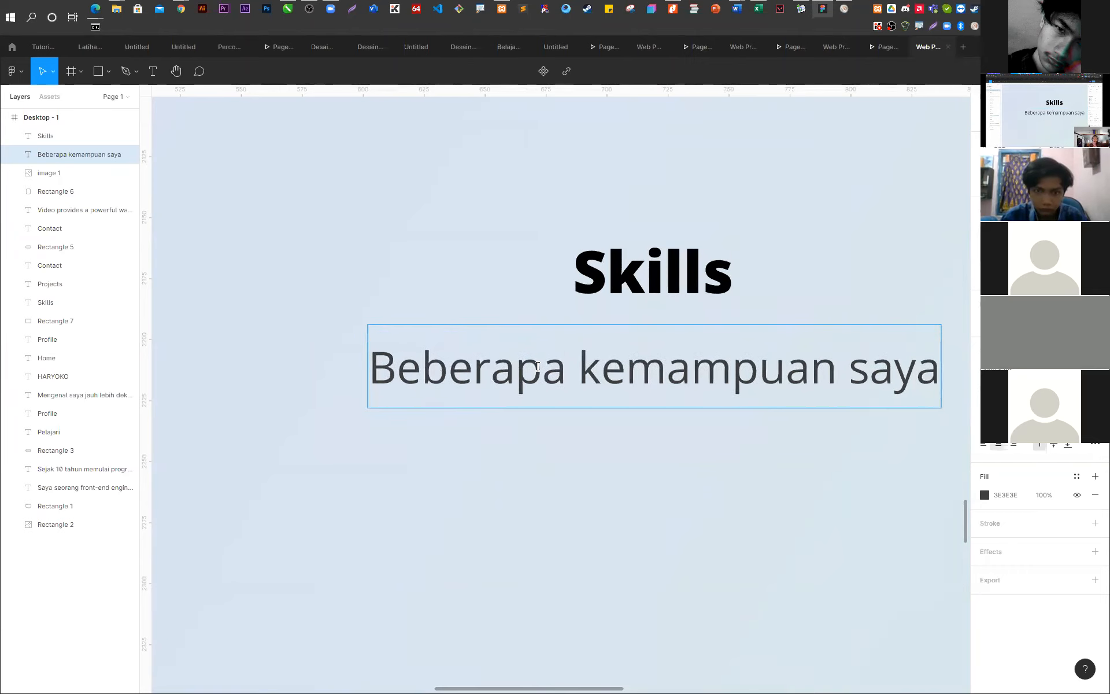
type(".")
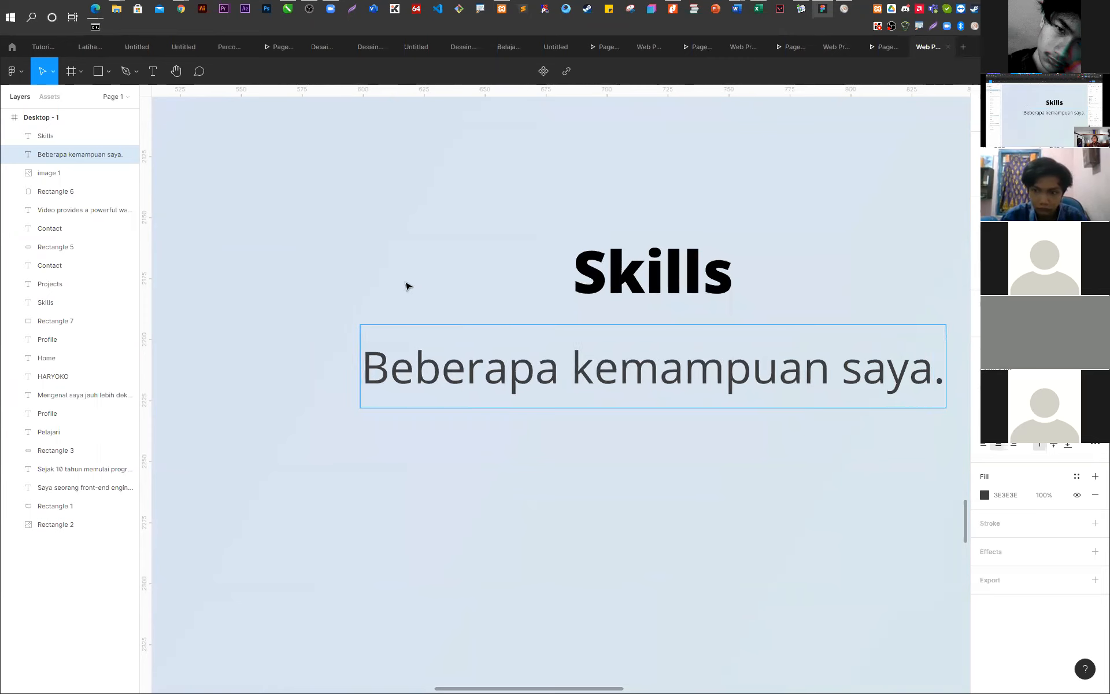
scroll(408, 286, "down", 3)
scroll(408, 286, "down", 5)
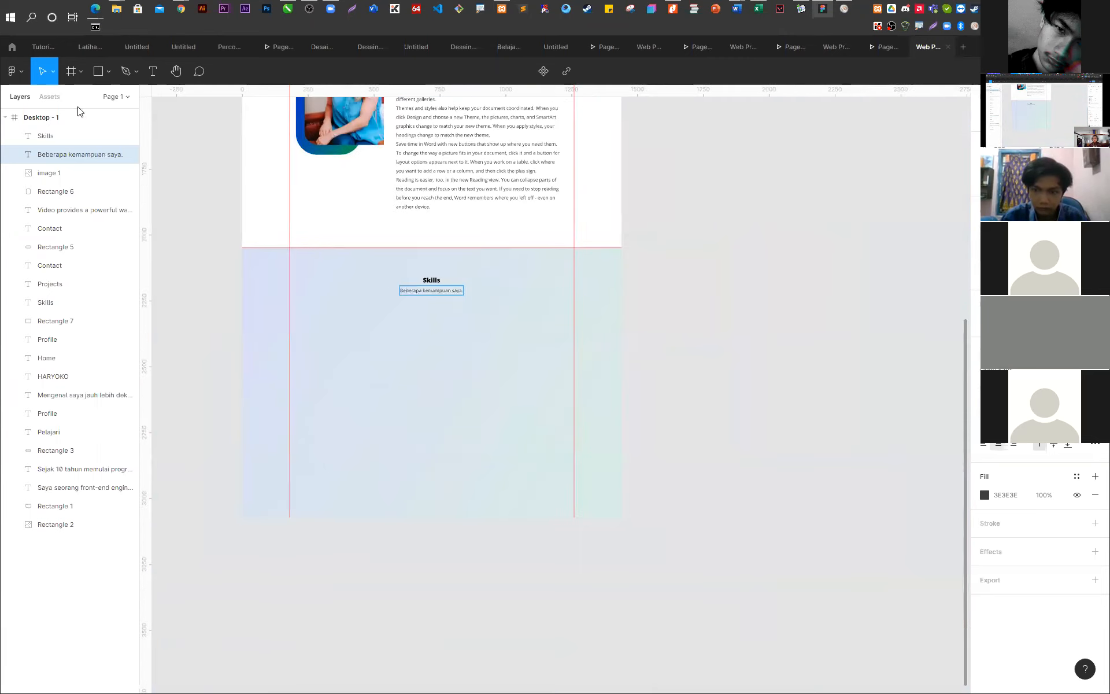
key("Escape")
scroll(408, 256, "up", 5)
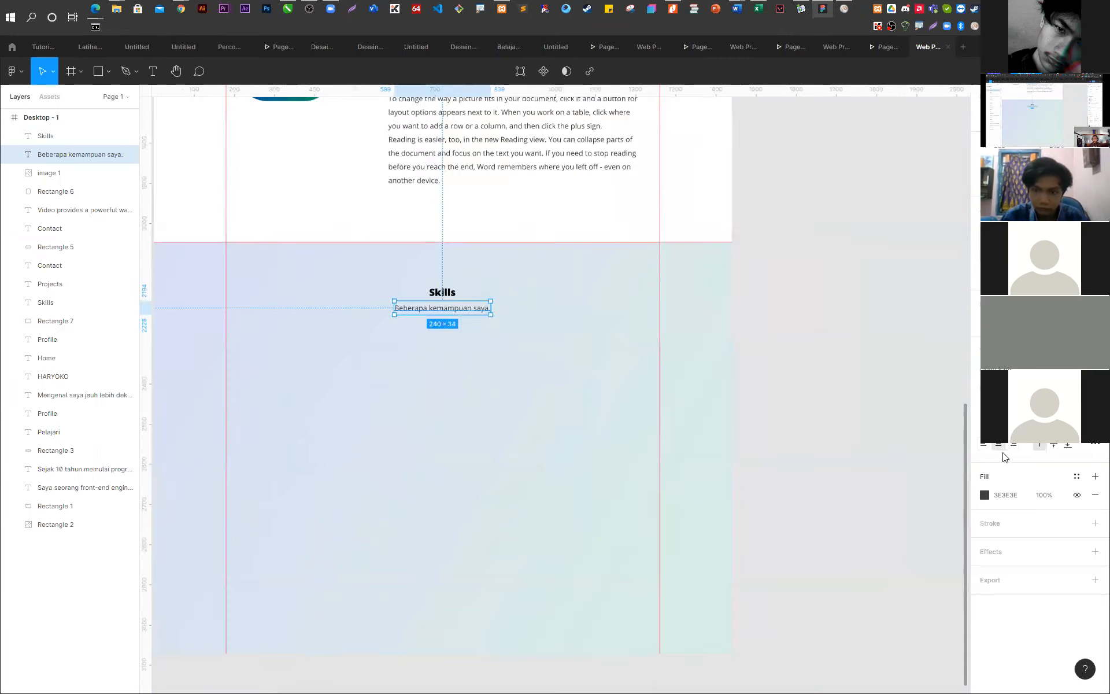
left_click(895, 425)
scroll(858, 448, "down", 4)
scroll(764, 419, "up", 4)
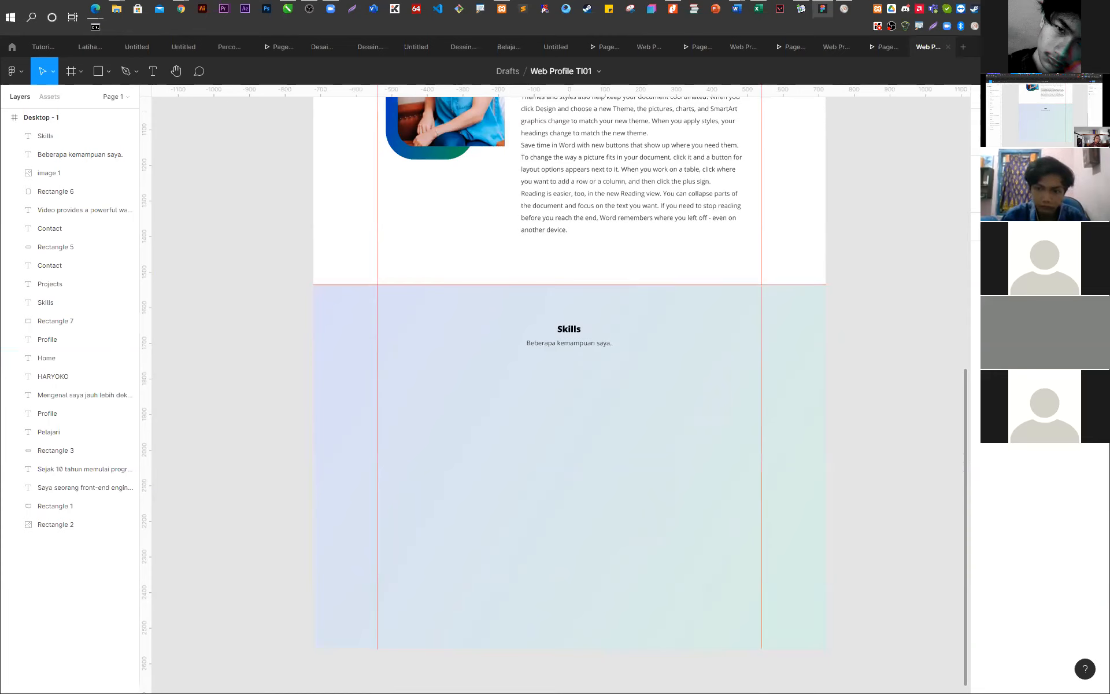
key("alt+Tab")
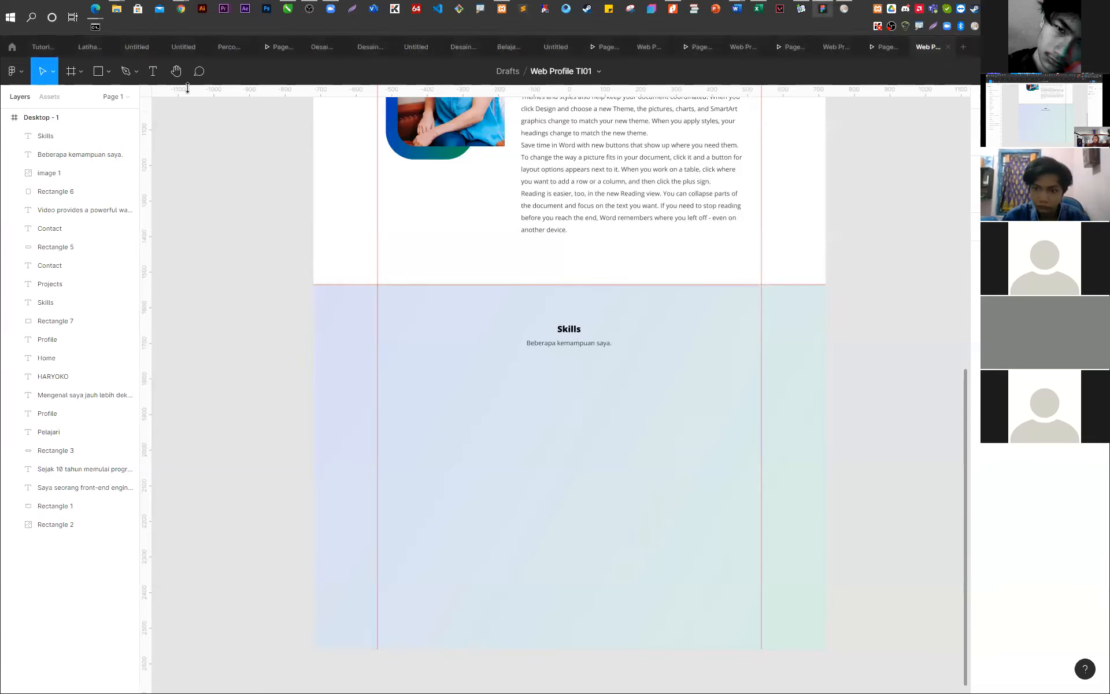
- Draw a rectangle about 221 × 78 below the Skills subtitle, beside the left vertical guide, and set its width to 320
left_click(99, 70)
left_click_drag(381, 365, 462, 393)
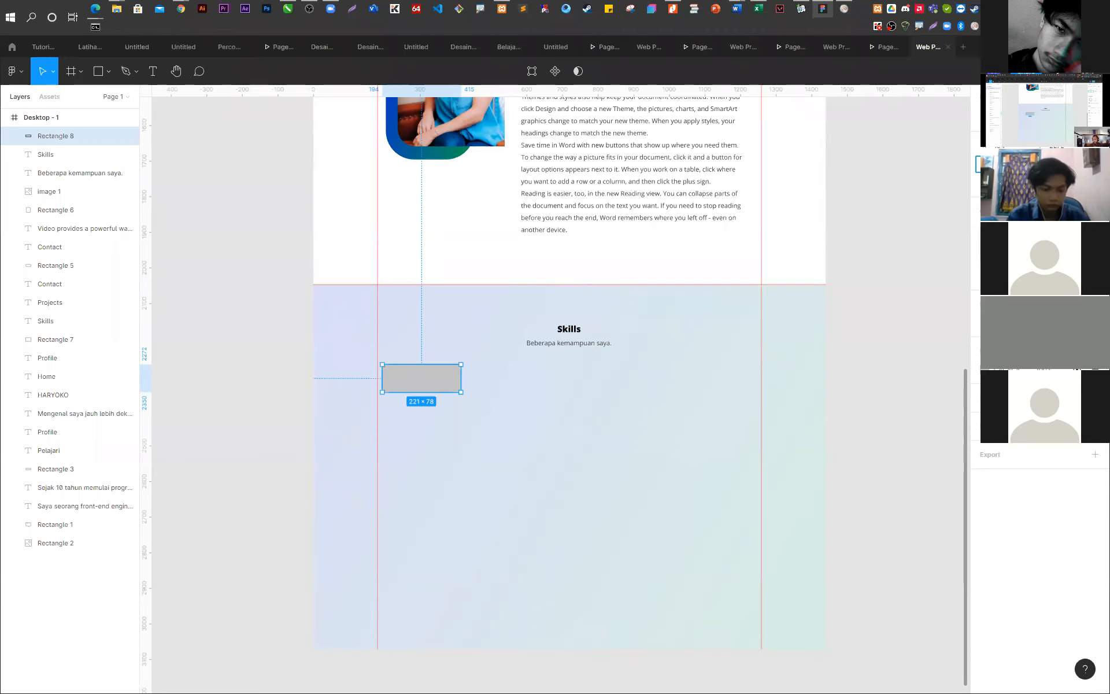
key("Return")
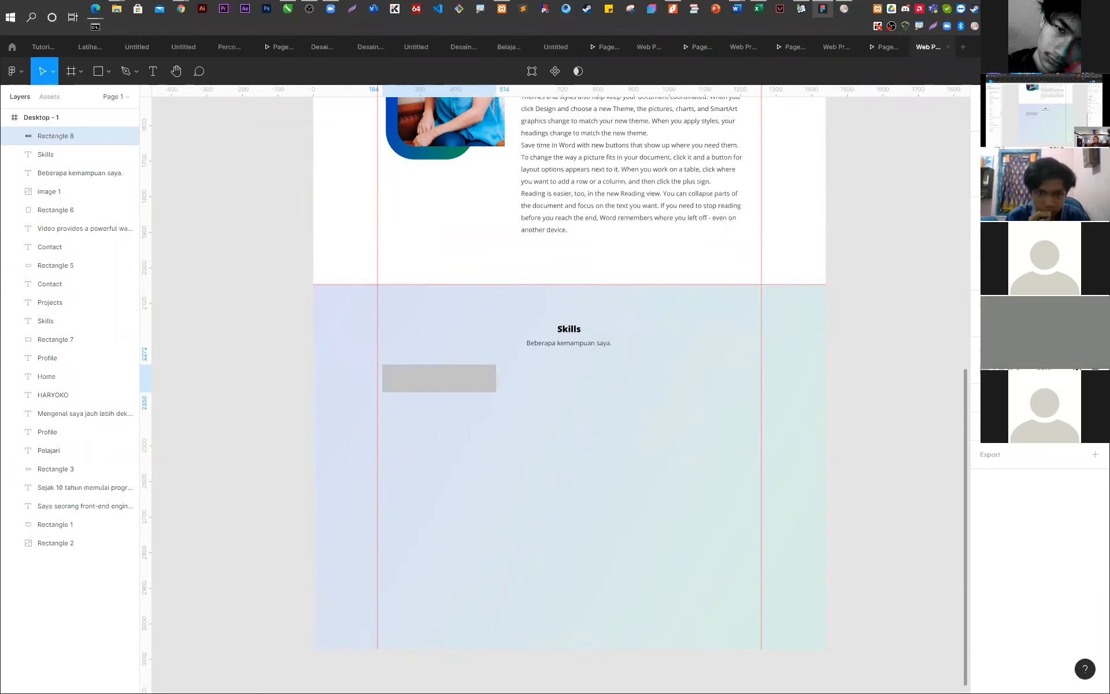
- Align the grey skill rectangle's left edge with the left vertical guide and round all four of its corners
scroll(449, 389, "up", 4)
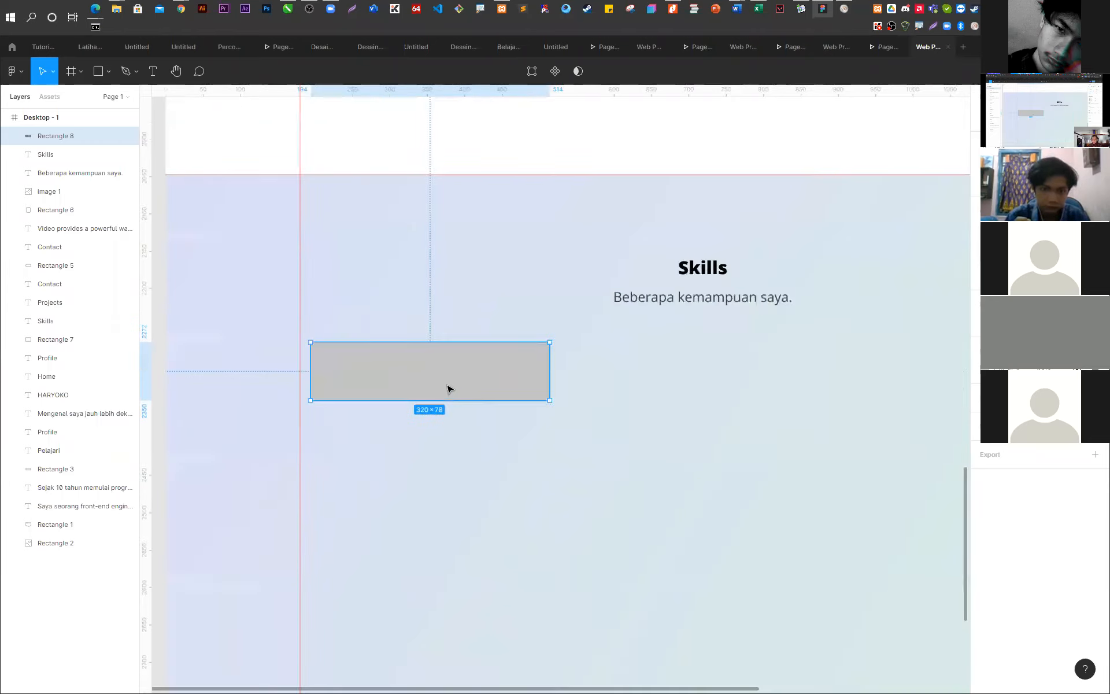
left_click_drag(438, 390, 436, 390)
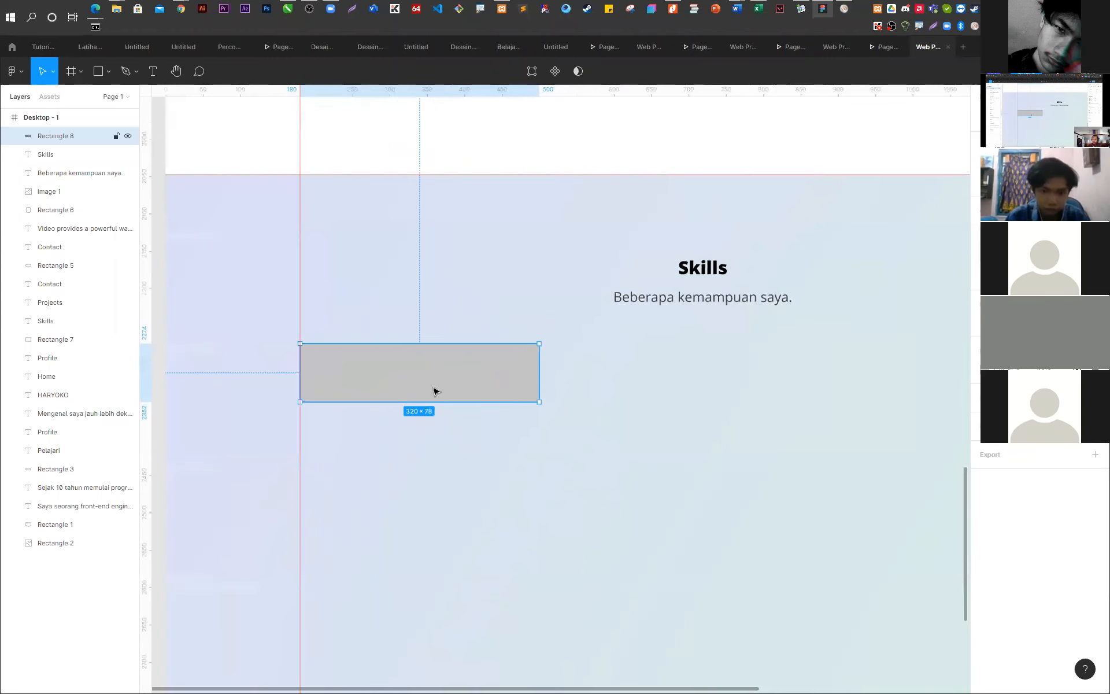
scroll(303, 370, "up", 8)
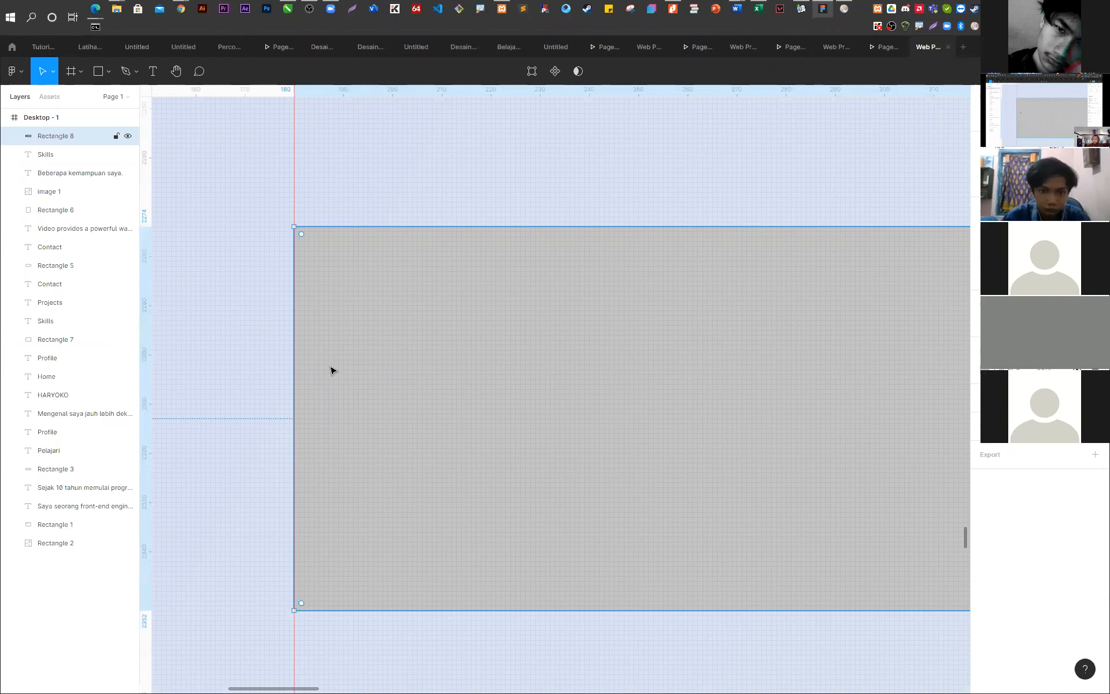
left_click_drag(301, 234, 334, 270)
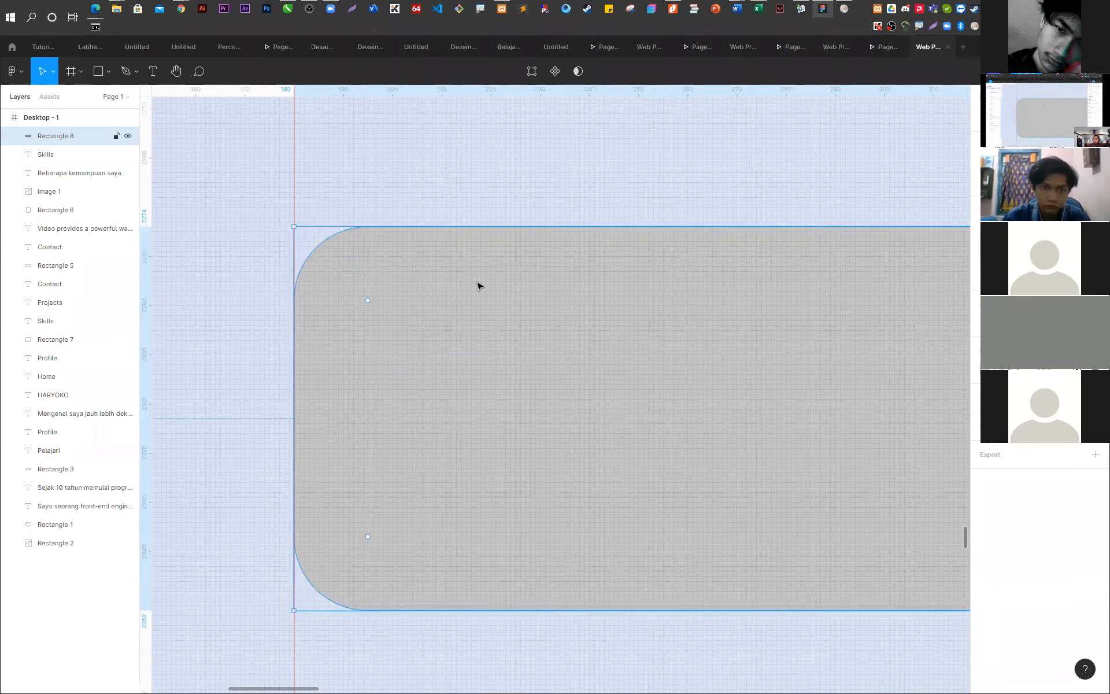
scroll(389, 280, "down", 10)
scroll(753, 308, "up", 5)
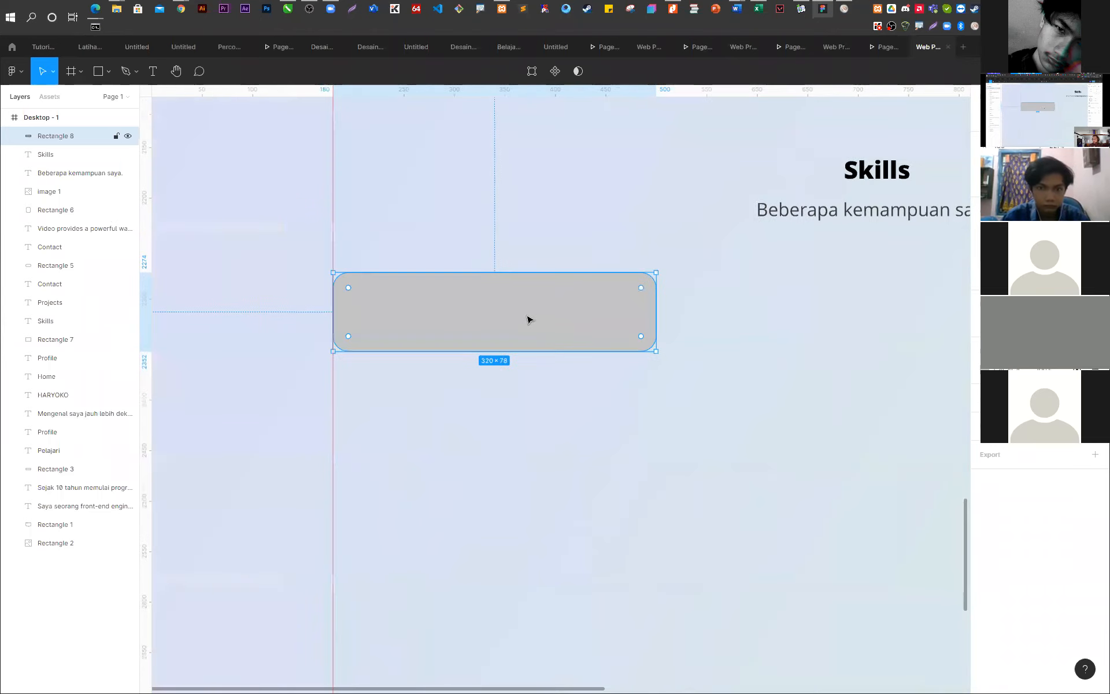
- Change the rounded skill rectangle's fill colour to white
left_click(985, 370)
left_click_drag(879, 417, 748, 372)
left_click(1016, 516)
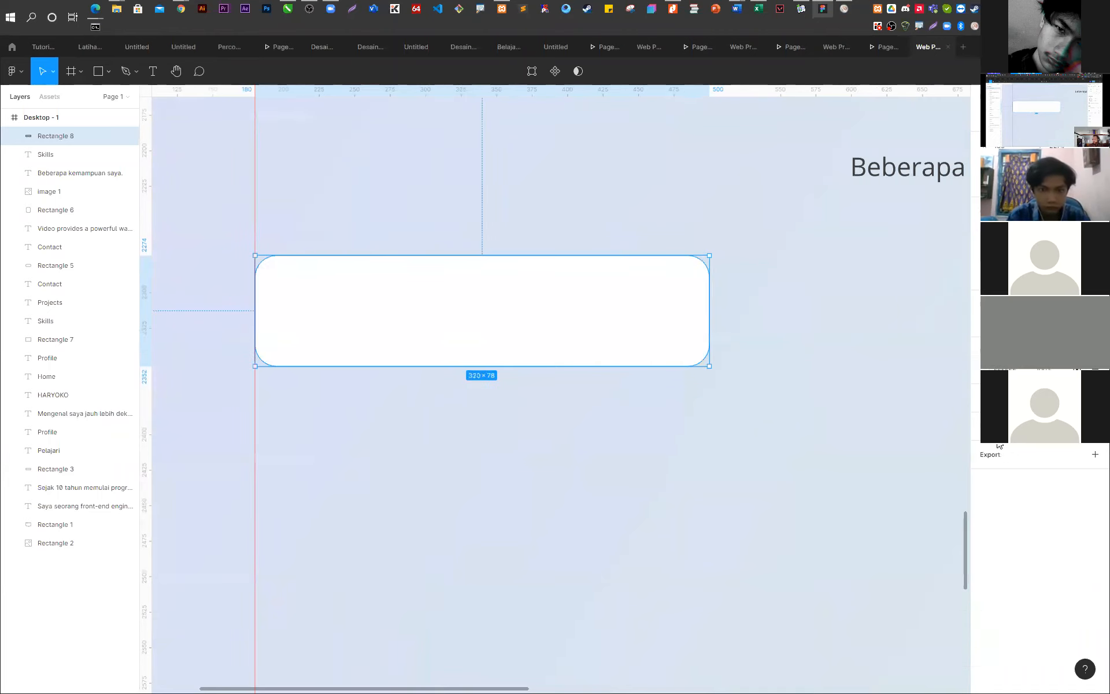
- Add a drop shadow to the white skill box with Y offset 15, blur 30 and 10% opacity
left_click(1095, 426)
left_click(985, 445)
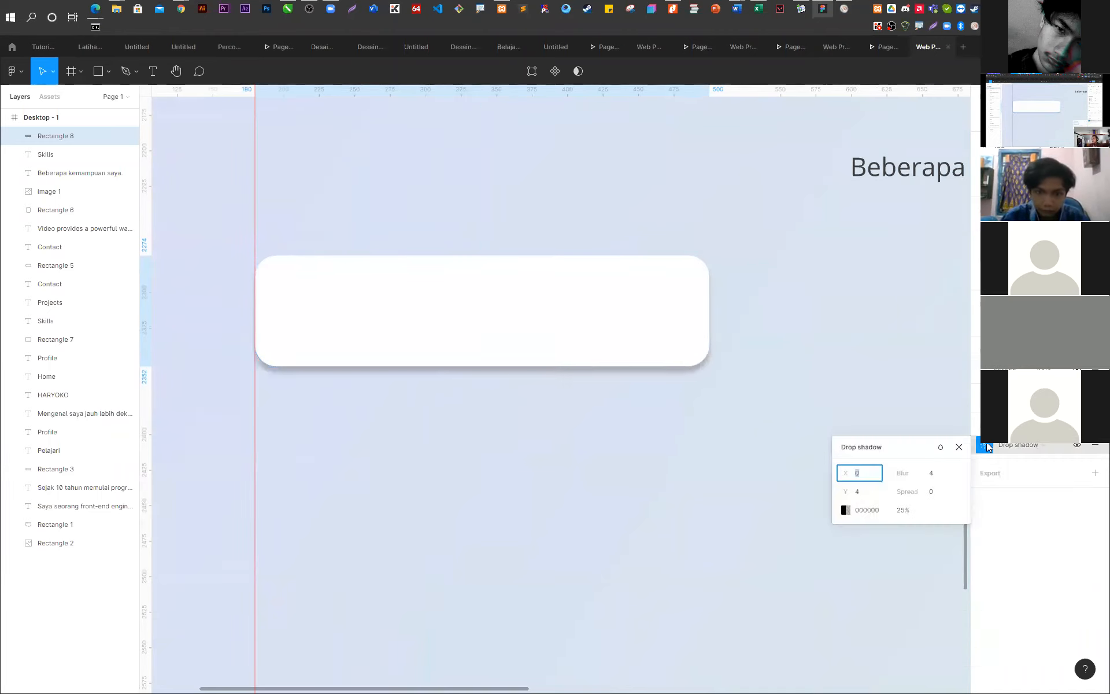
left_click(862, 493)
type("15")
left_click(933, 474)
type("30")
left_click(904, 511)
type("10")
key("Return")
left_click(548, 537)
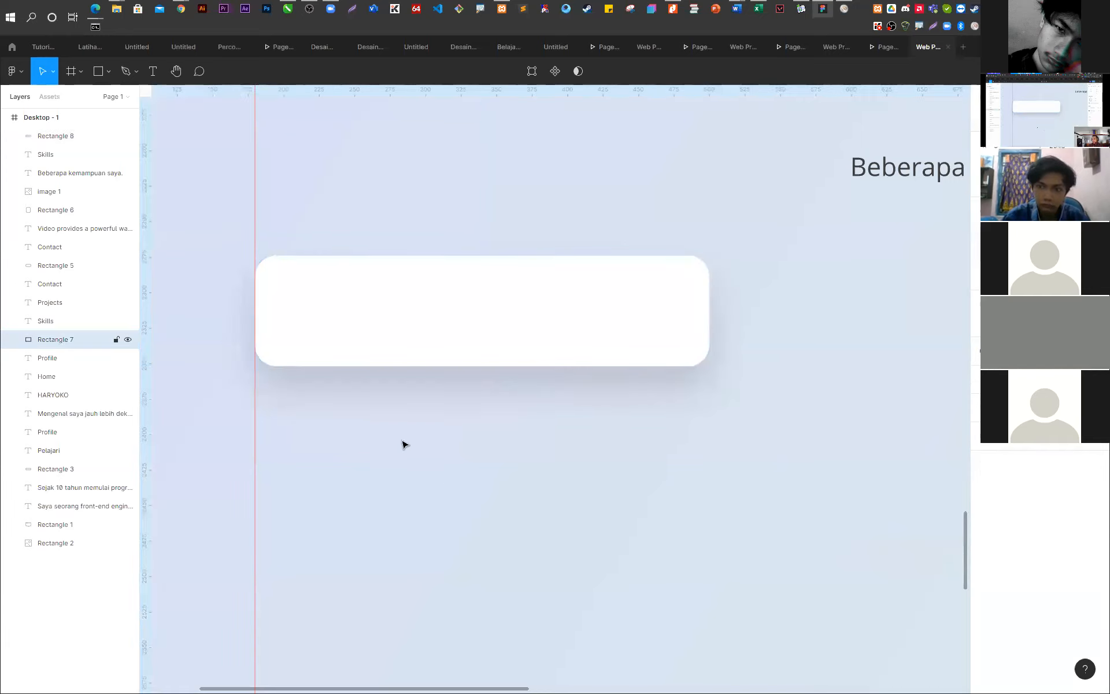
- Duplicate the Skills heading and its subtitle onto the white skill box, and move both copies to the top of the Desktop - 1 frame
scroll(337, 384, "down", 4)
scroll(352, 386, "up", 5)
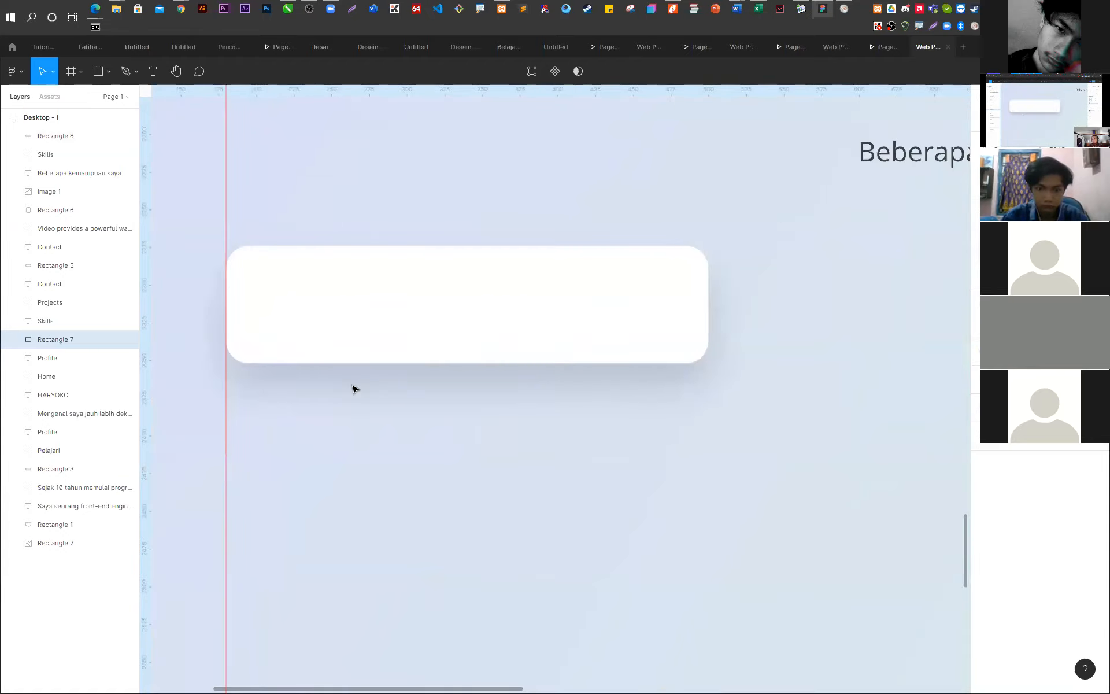
scroll(380, 397, "down", 3)
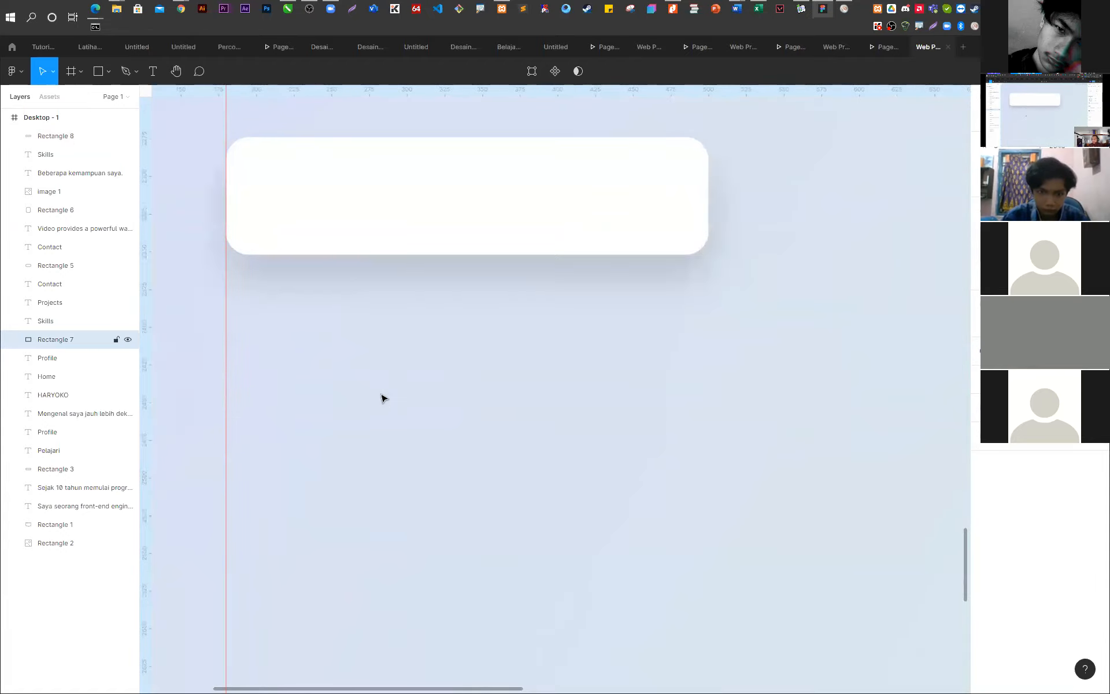
scroll(411, 407, "down", 4)
scroll(520, 365, "up", 2)
left_click(800, 182)
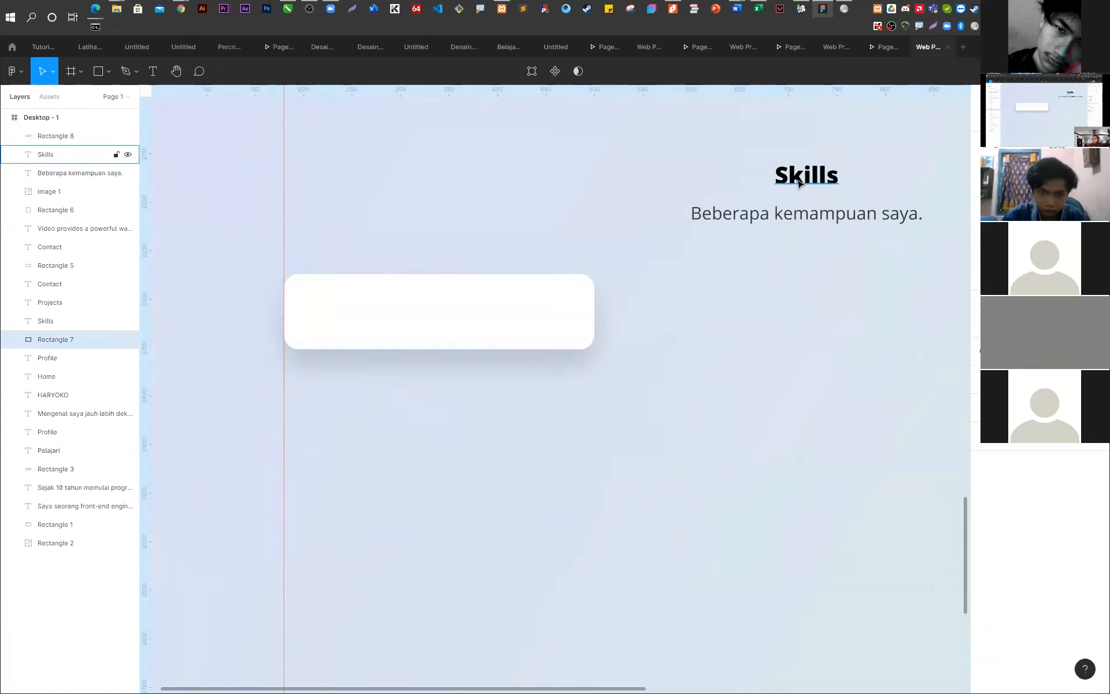
left_click(806, 219)
left_click(803, 184)
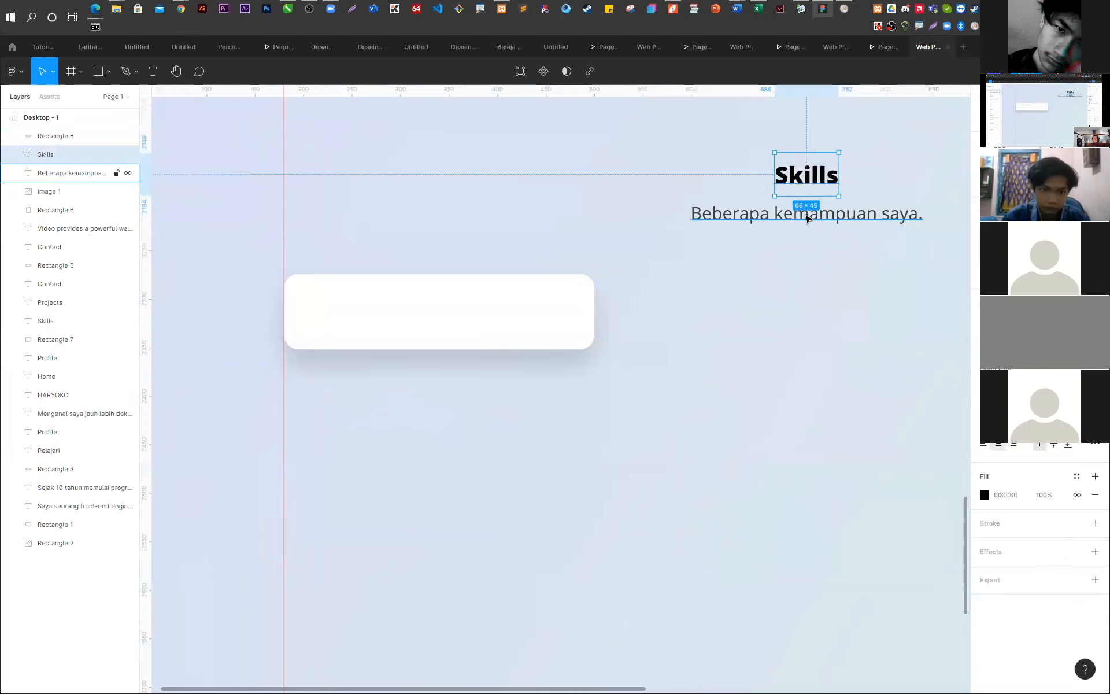
left_click(807, 218, "shift")
left_click_drag(796, 223, 457, 333, "alt")
left_click_drag(64, 154, 73, 130)
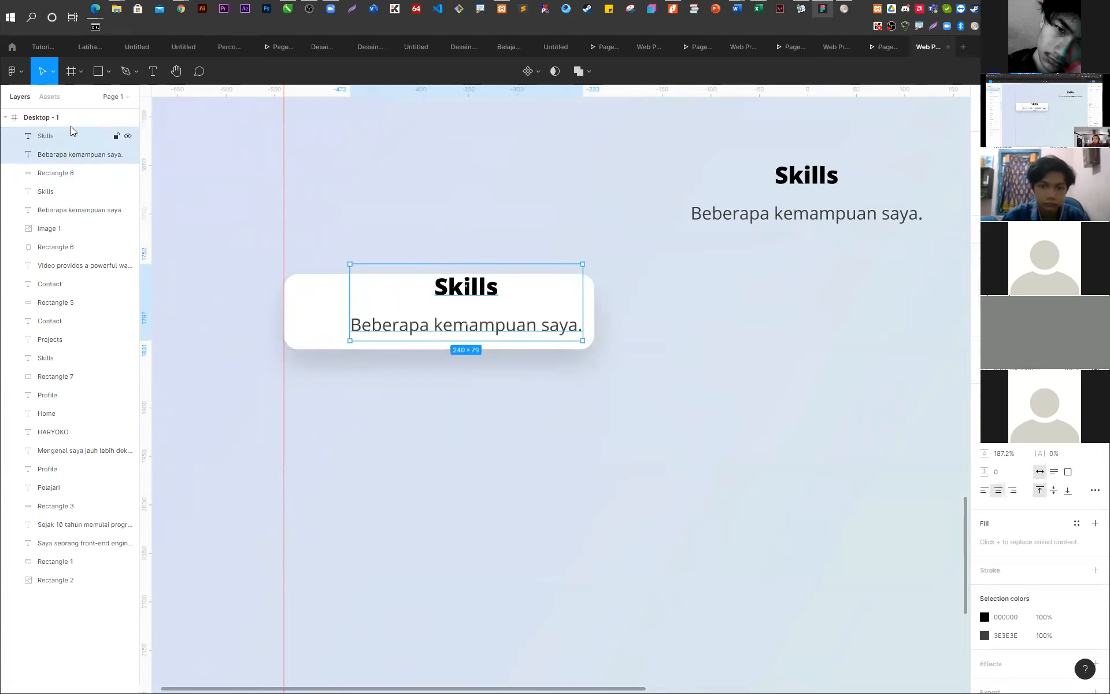
left_click(669, 364)
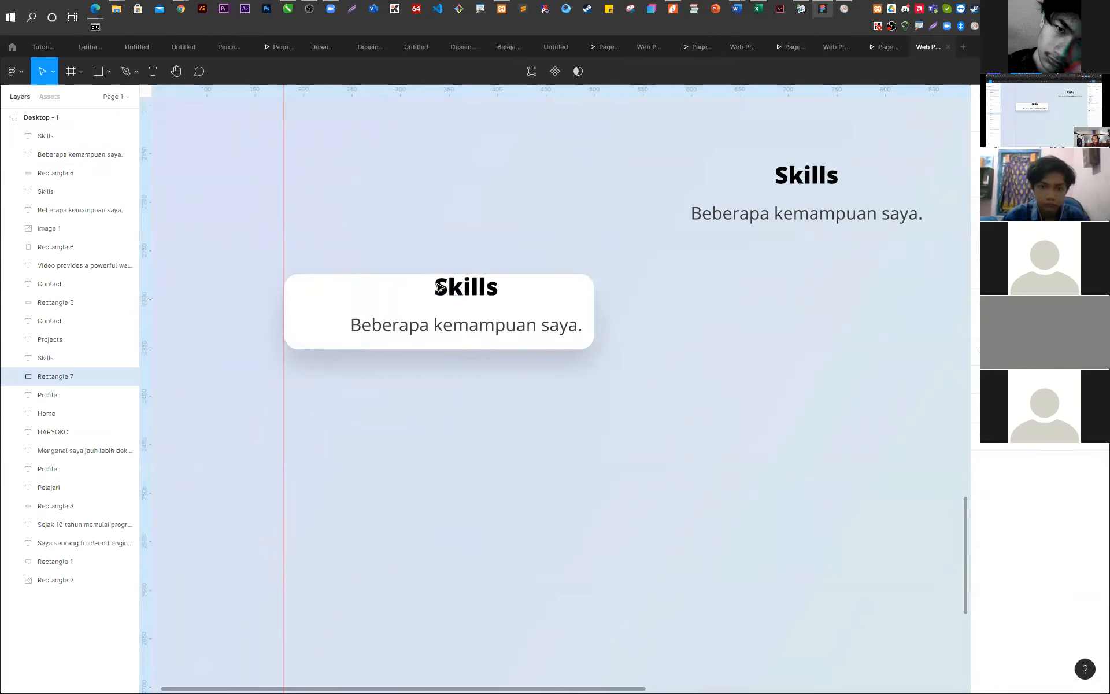
- Change the copied heading in the skill box to "Figma" and the copied subtitle to "Advanced"
double_click(480, 287)
type("Fi")
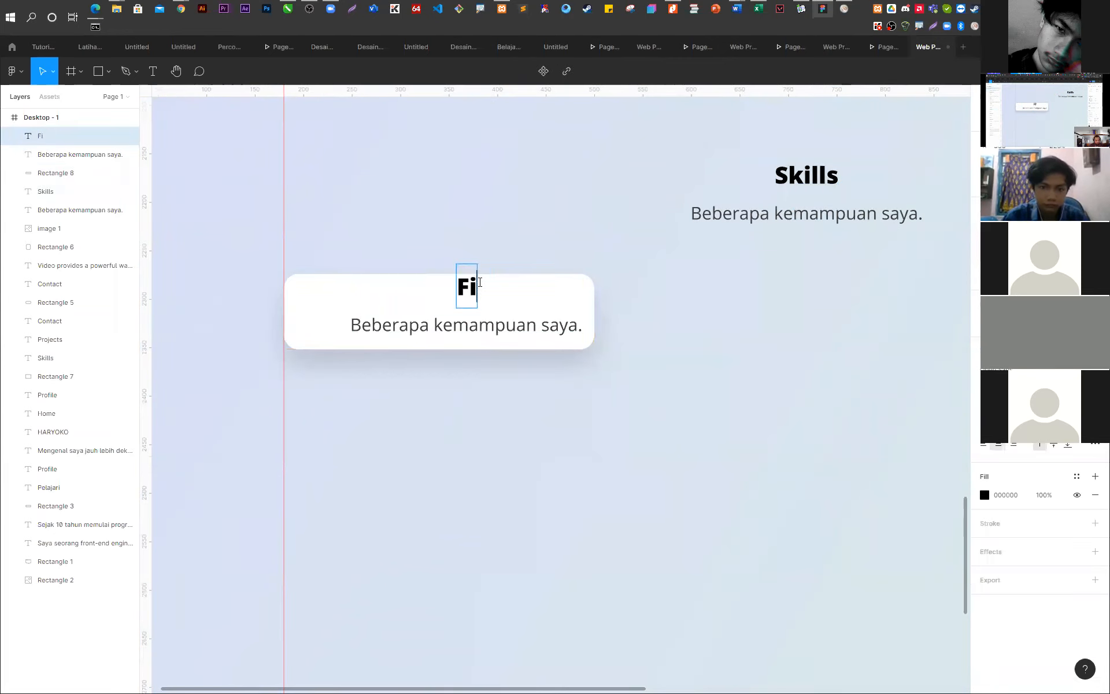
type("gma")
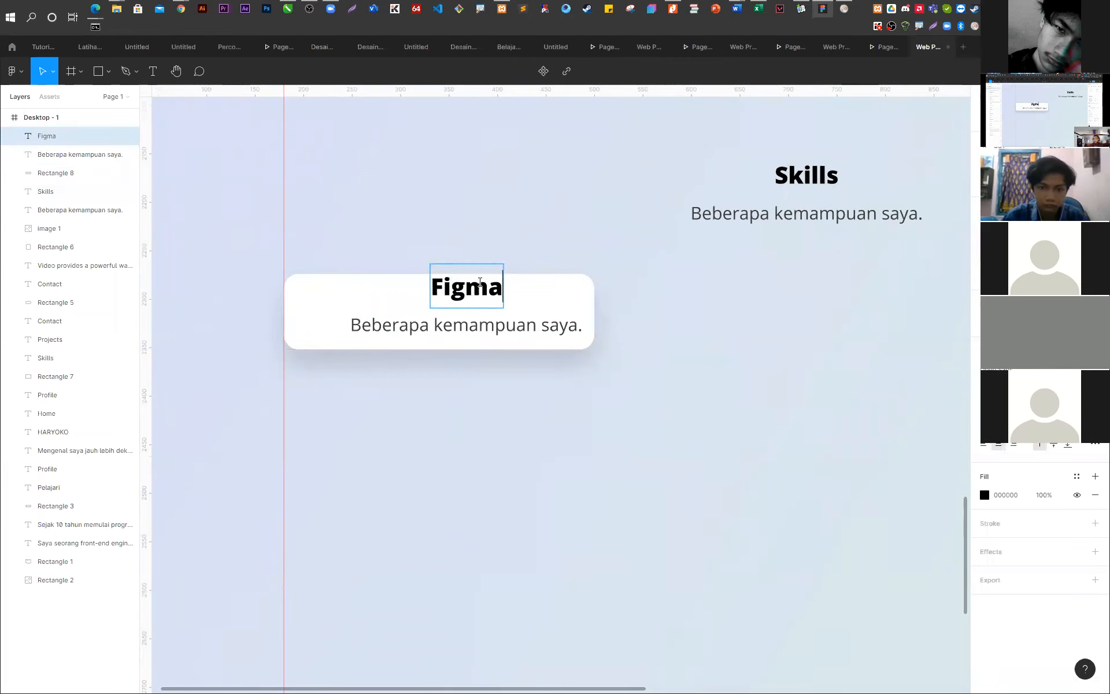
double_click(538, 336)
key("ctrl+a")
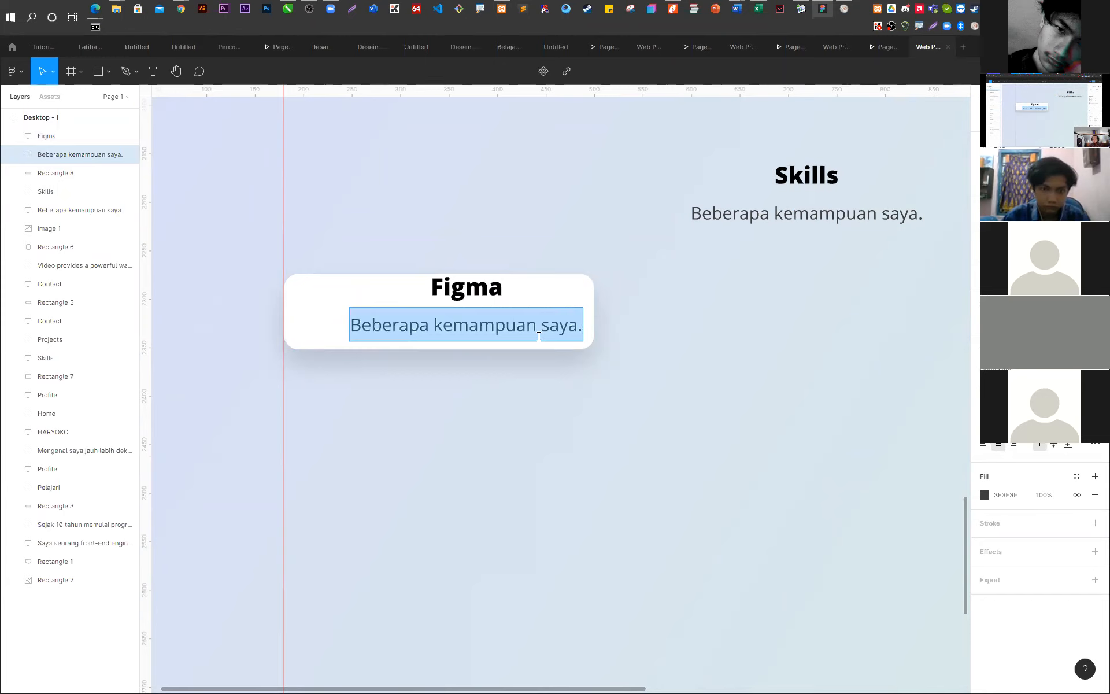
type("Ad")
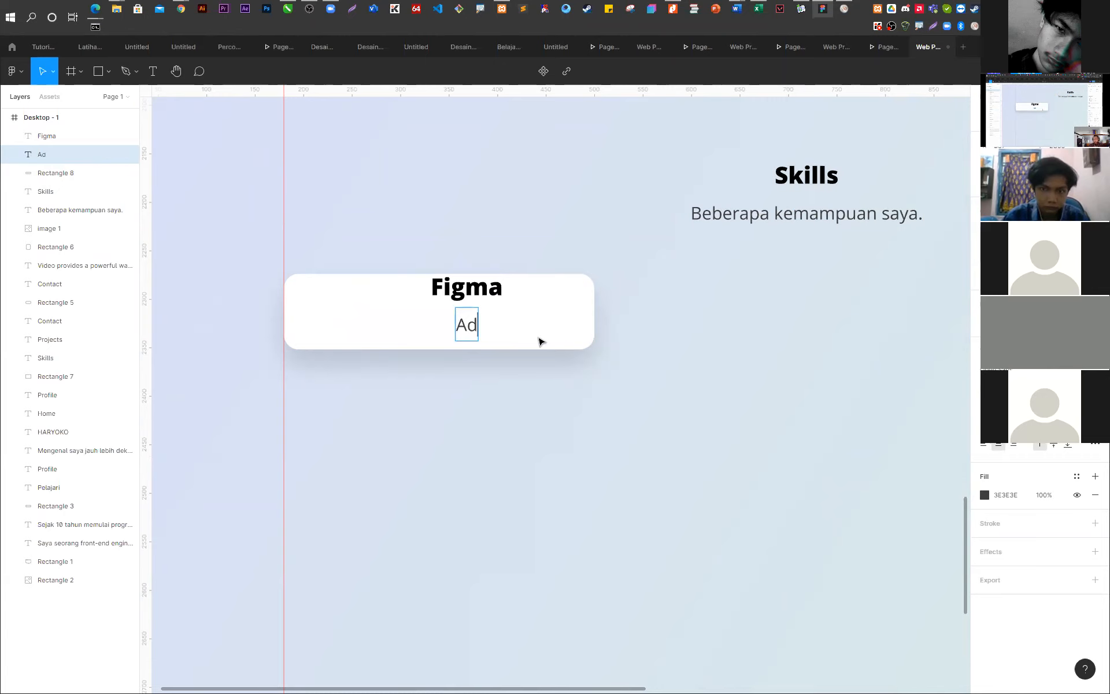
type("vanced")
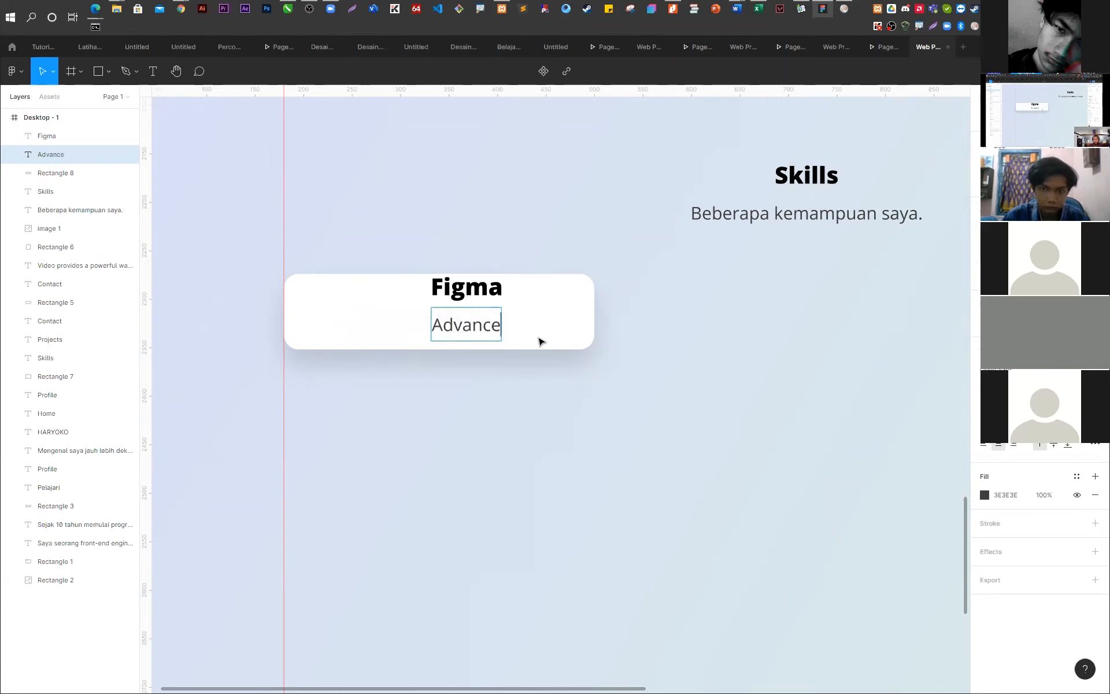
key("Escape")
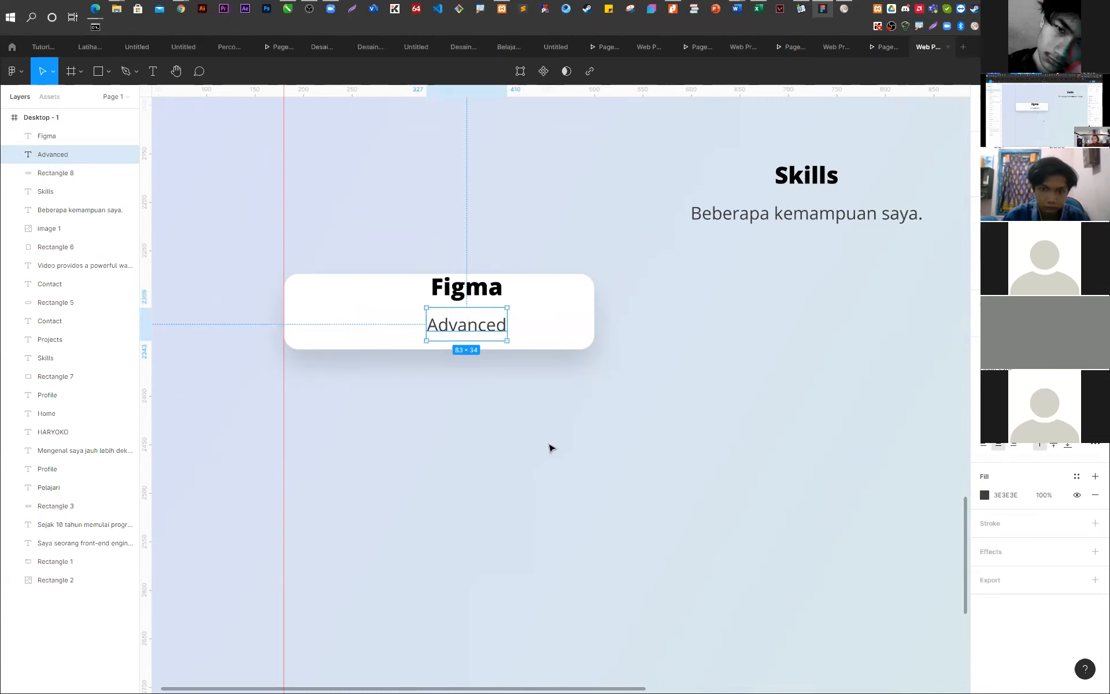
- Move the Figma and Advanced texts left inside the skill box, close together with their left edges aligned
left_click(454, 296)
left_click_drag(444, 293, 391, 302)
left_click_drag(438, 332, 389, 330)
left_click(419, 400)
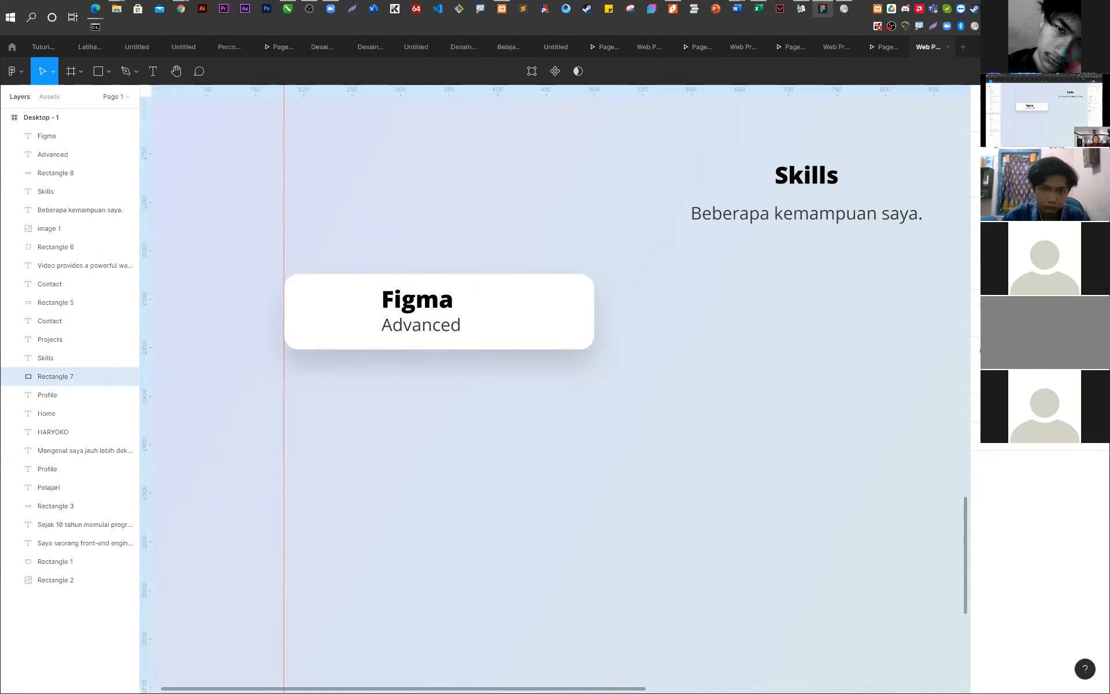
- Switch to the Chrome browser, search Google for "feather icon" and open the Feather icons website
left_click(181, 9)
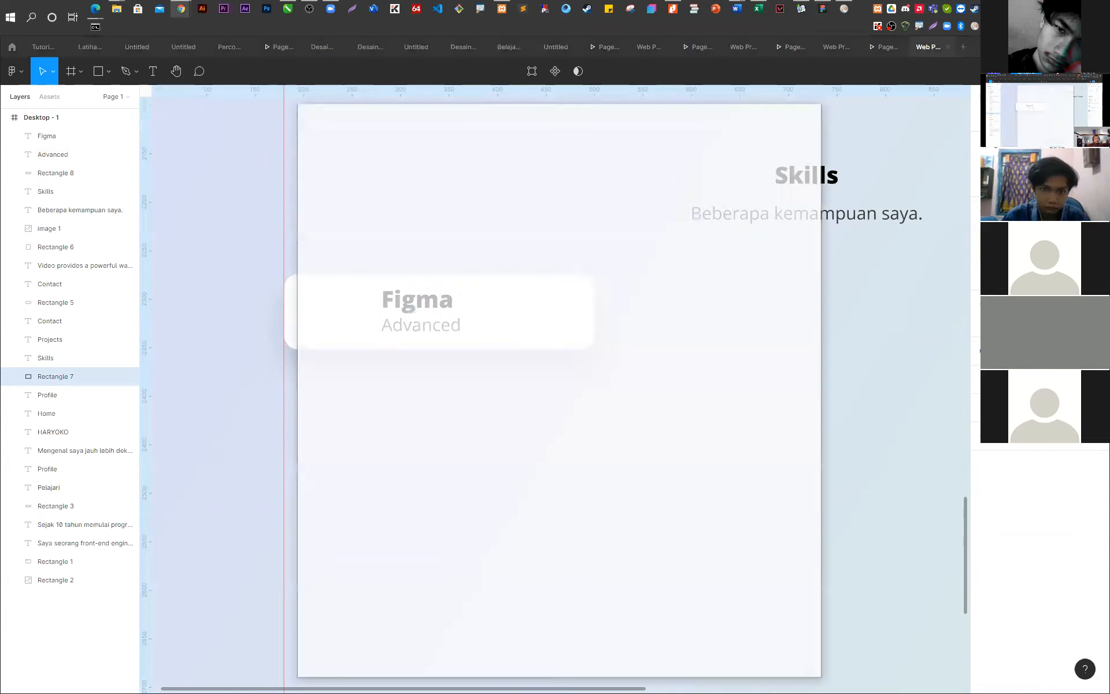
left_click(465, 126)
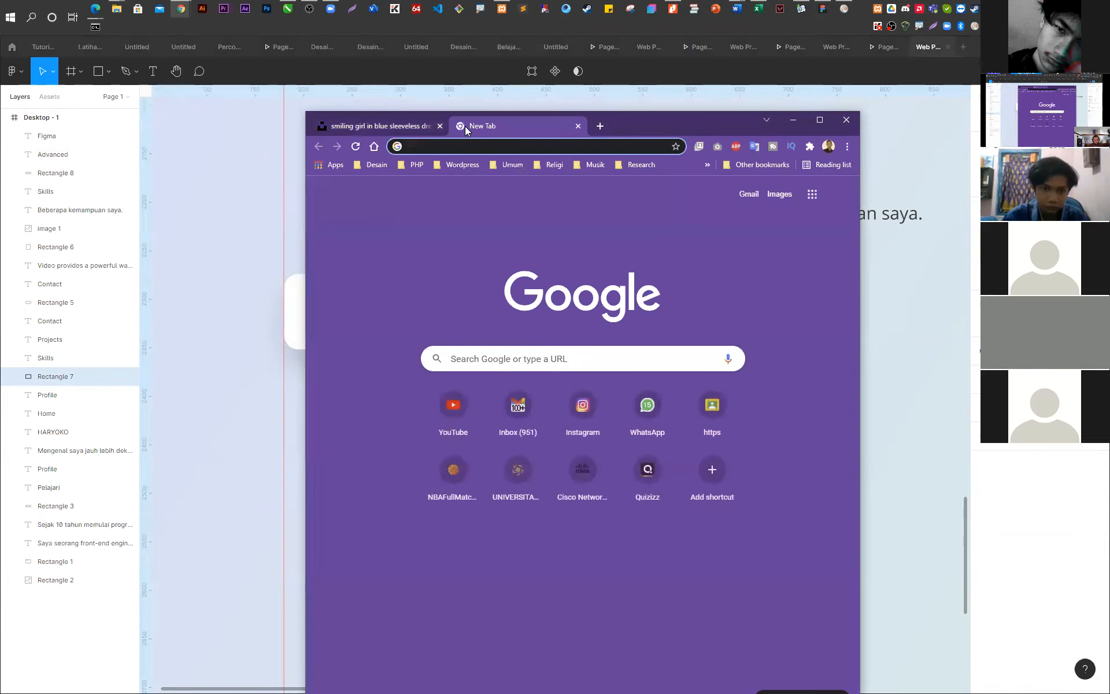
type("fe")
key("Return")
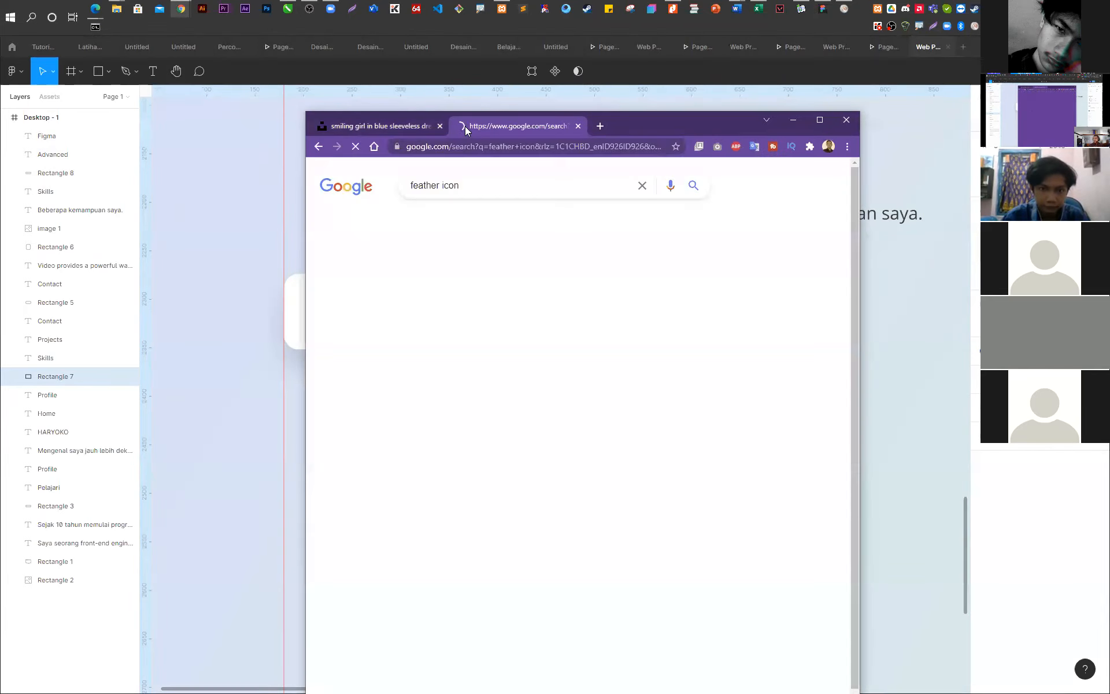
left_click(379, 272)
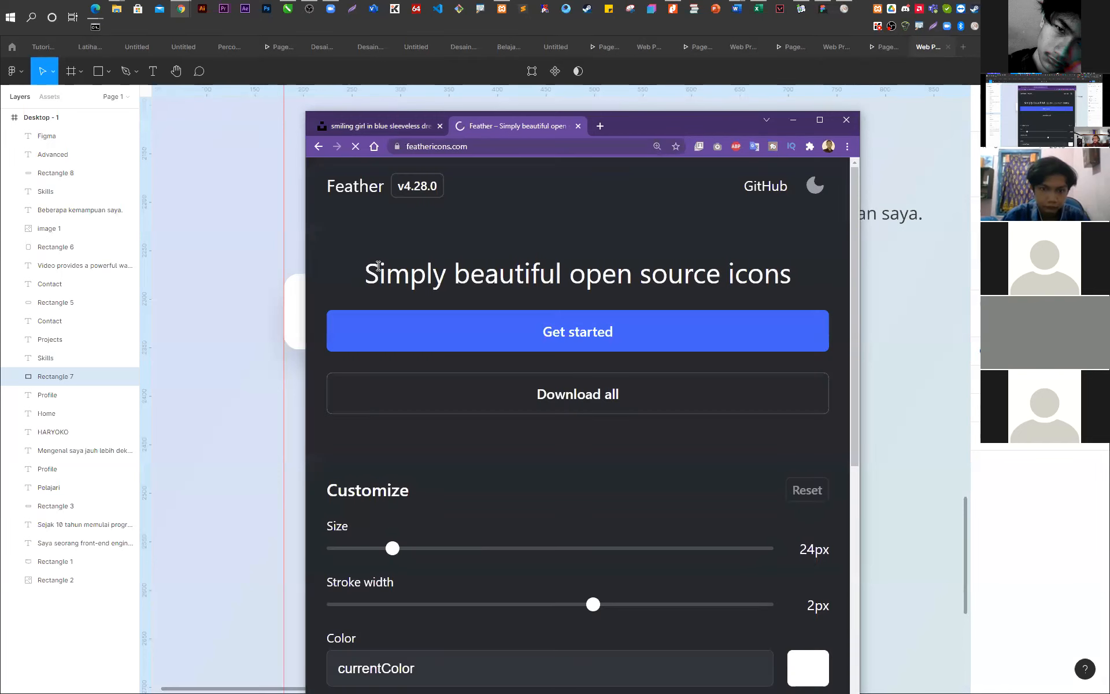
- Search the Feather icon library for "figma", download the figma icon and return to the Figma design
scroll(404, 395, "down", 6)
scroll(404, 395, "up", 6)
scroll(494, 275, "down", 5)
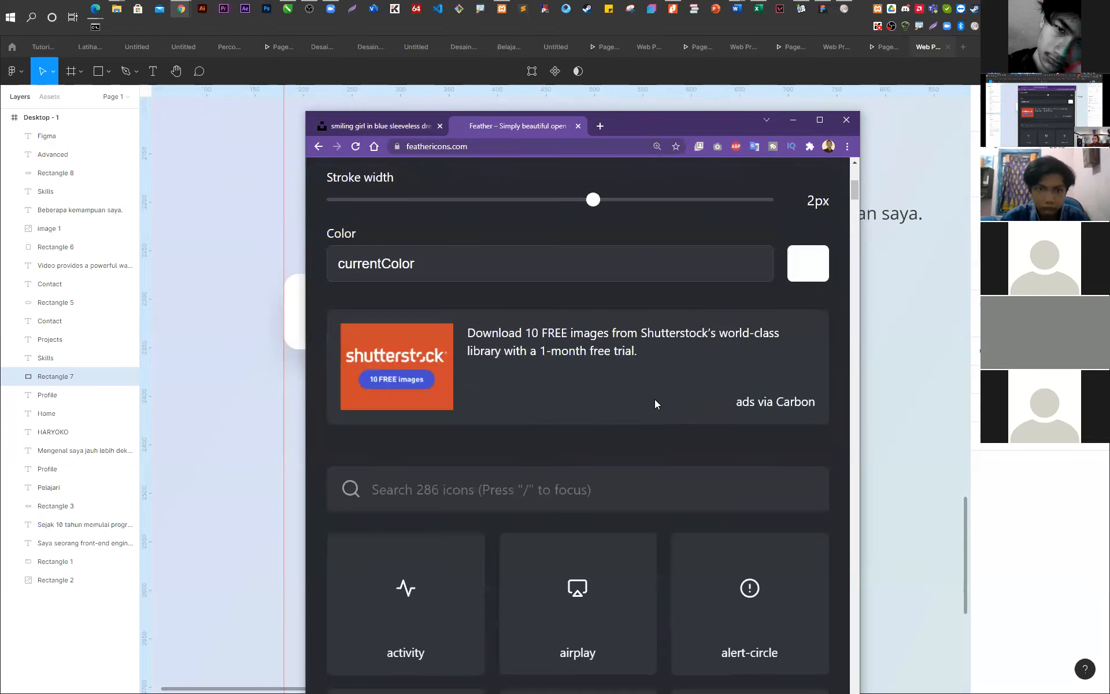
scroll(476, 266, "down", 3)
left_click(442, 267)
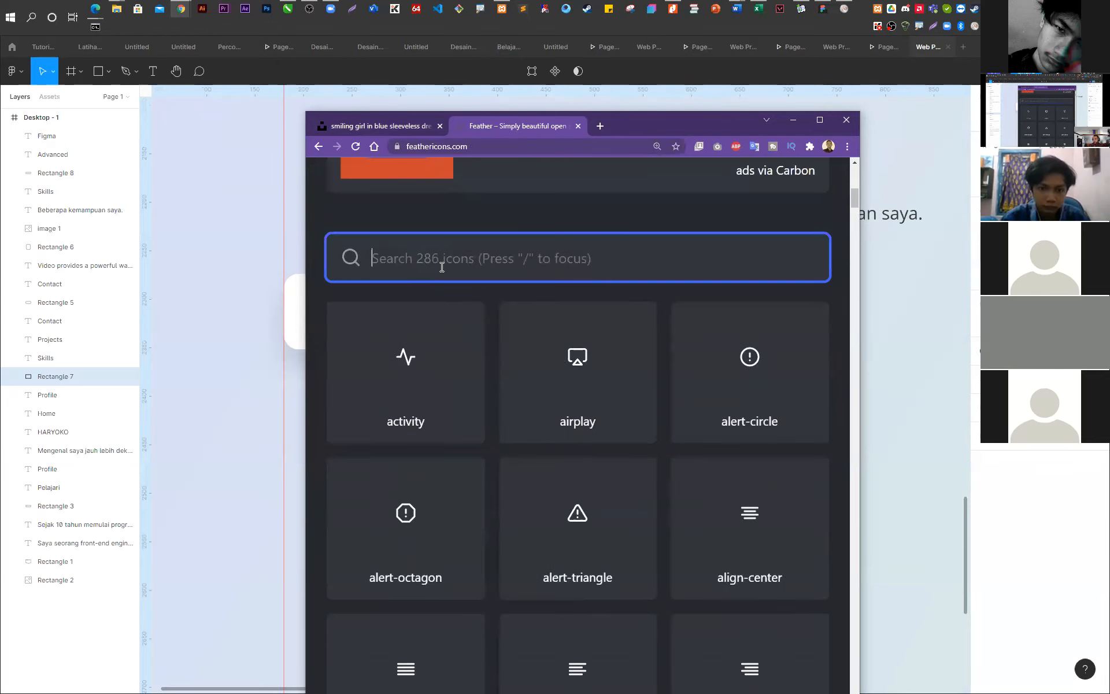
type("figm")
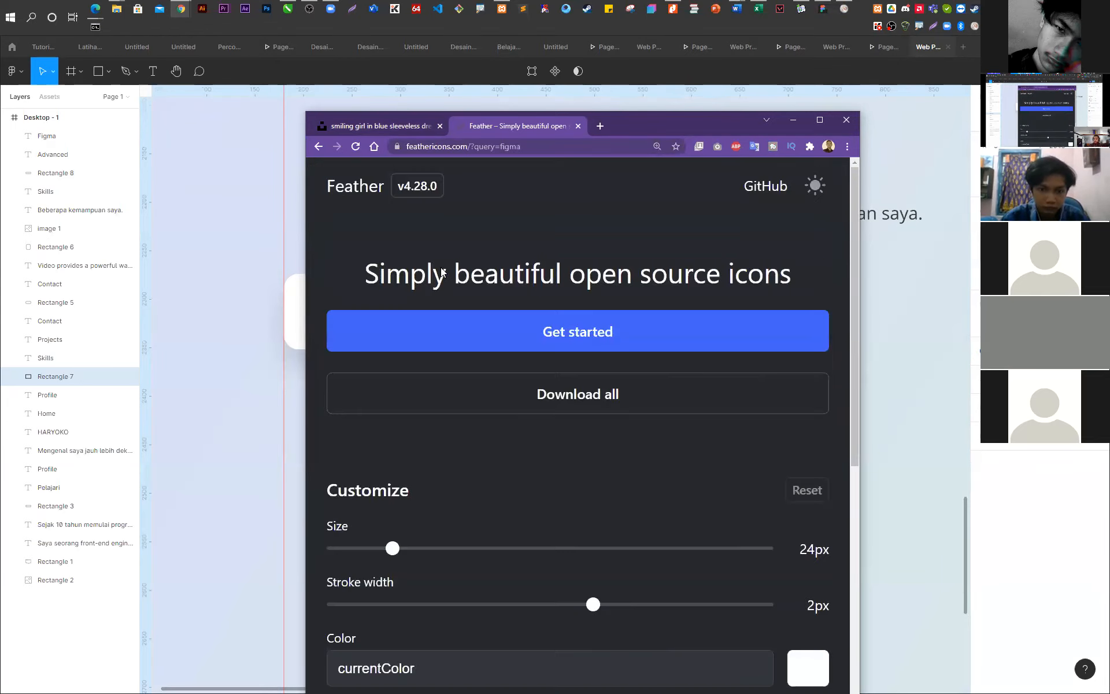
scroll(431, 548, "down", 5)
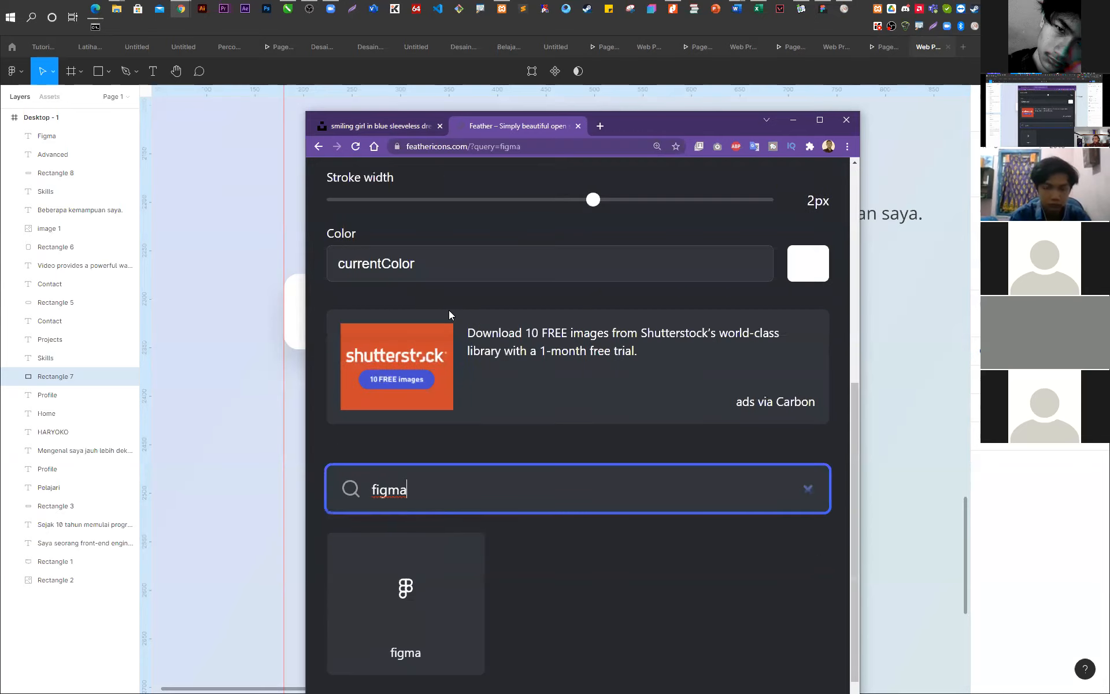
scroll(490, 420, "down", 1)
left_click(412, 540)
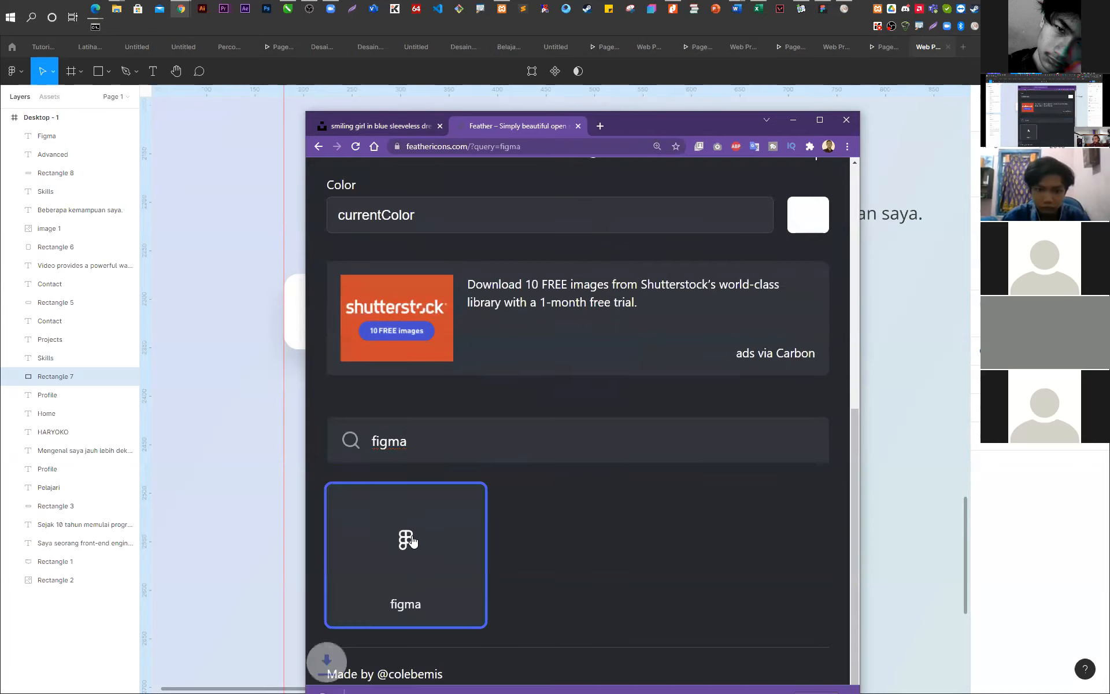
left_click(794, 119)
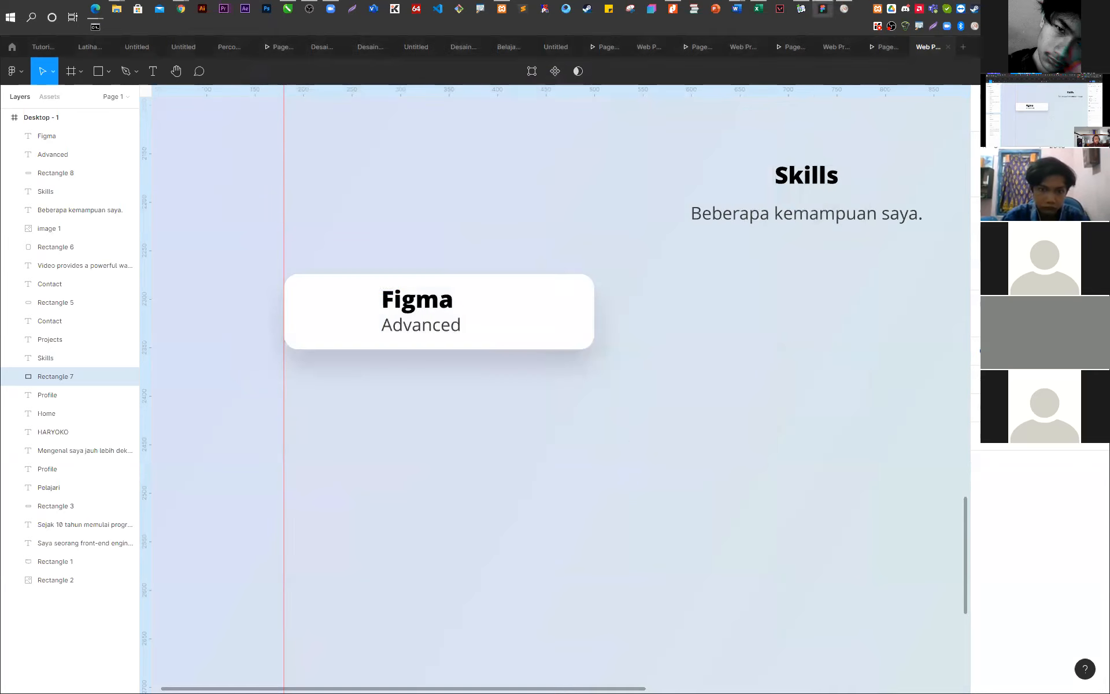
- Place the downloaded figma icon file beside the skill box's text as the frame's topmost layer, and enlarge it to about 52 × 52
left_click(117, 10)
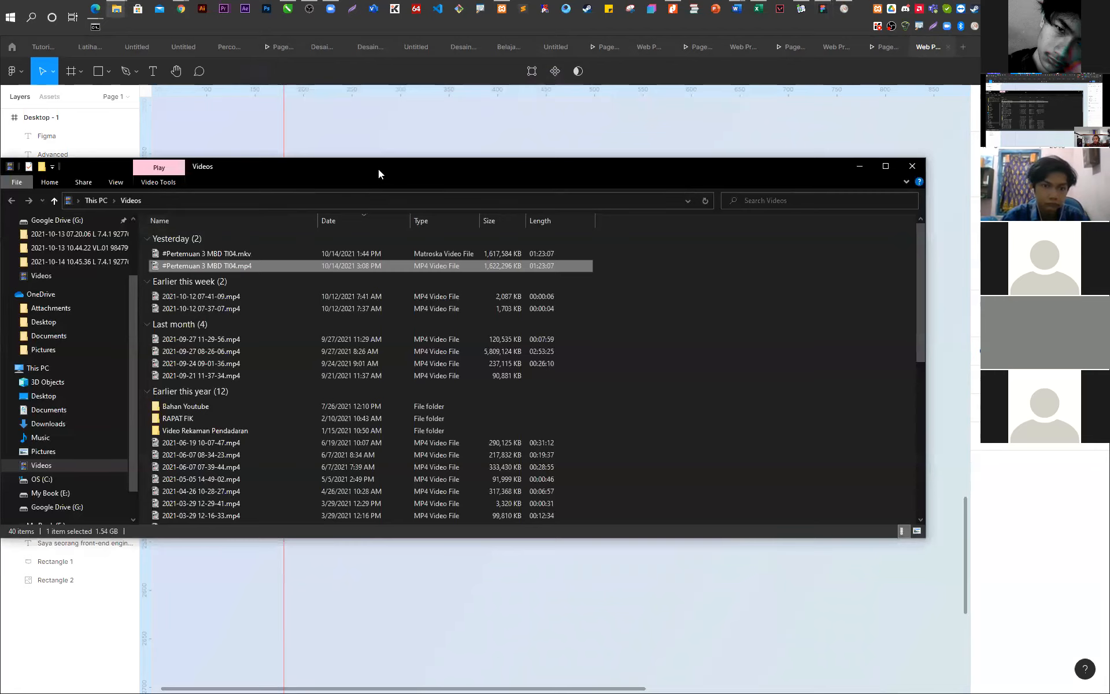
left_click_drag(376, 173, 0, 173)
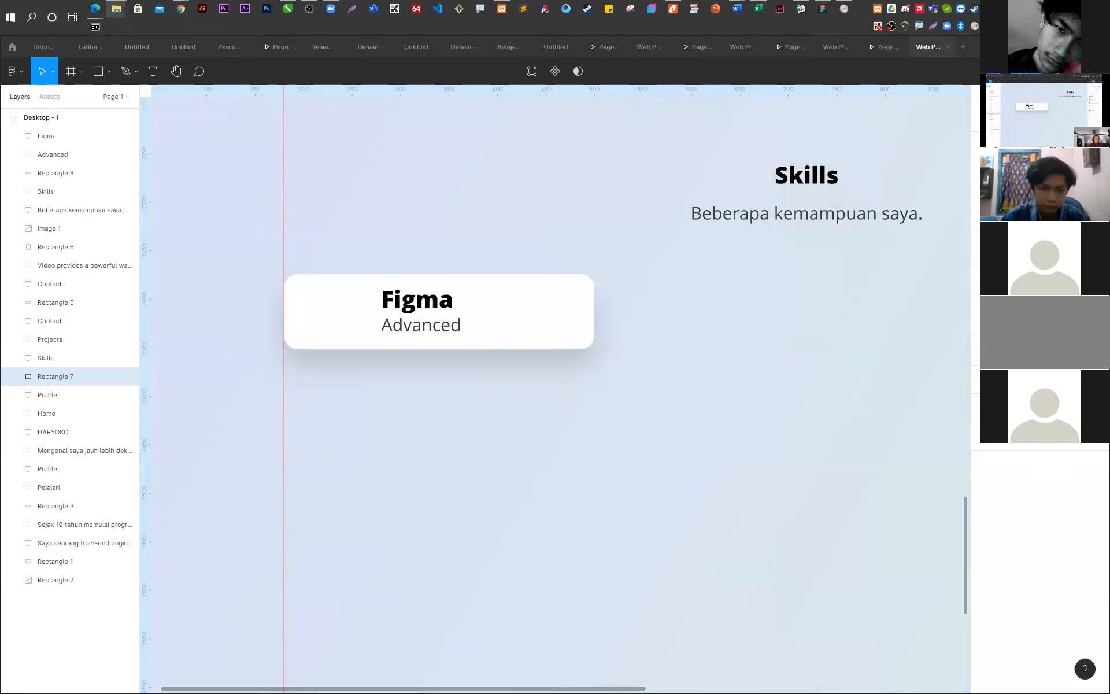
left_click_drag(0, 172, 338, 322)
left_click_drag(49, 377, 58, 126)
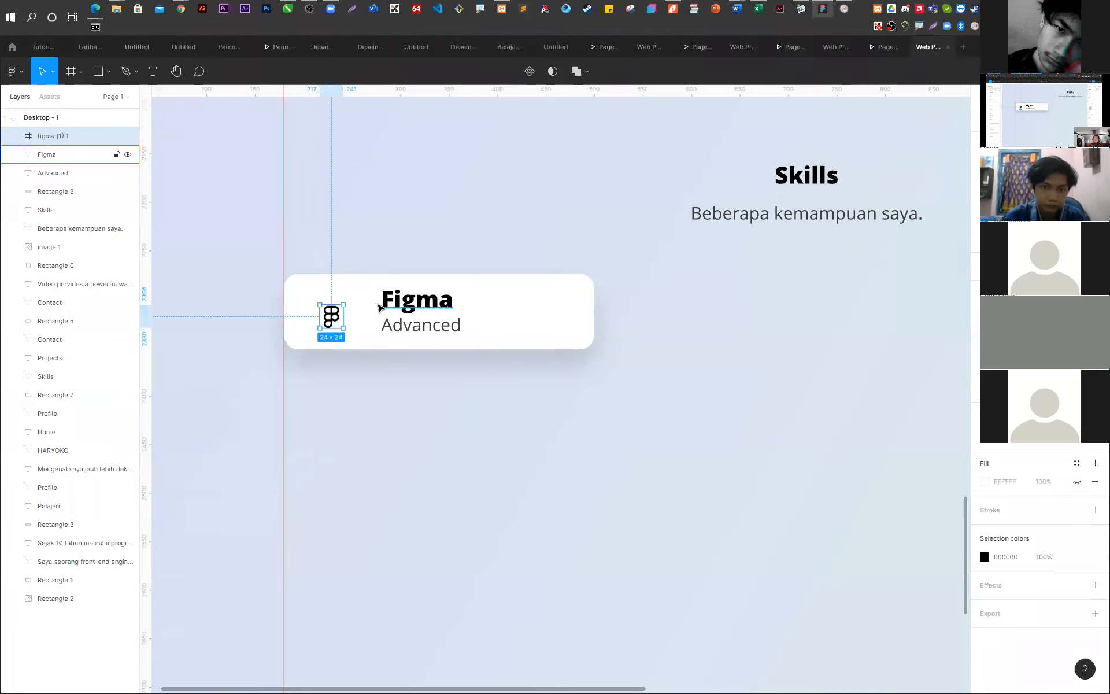
left_click_drag(345, 302, 371, 277)
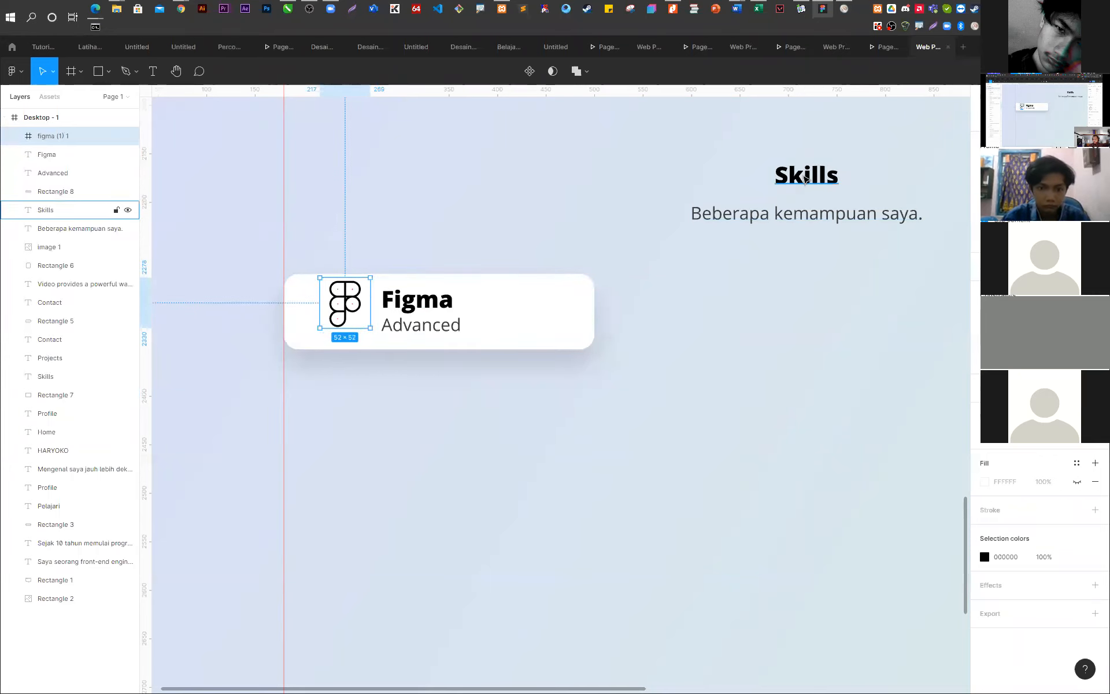
- Centre the figma icon vertically within the skill box and shift it slightly left, away from the text
key("Delete")
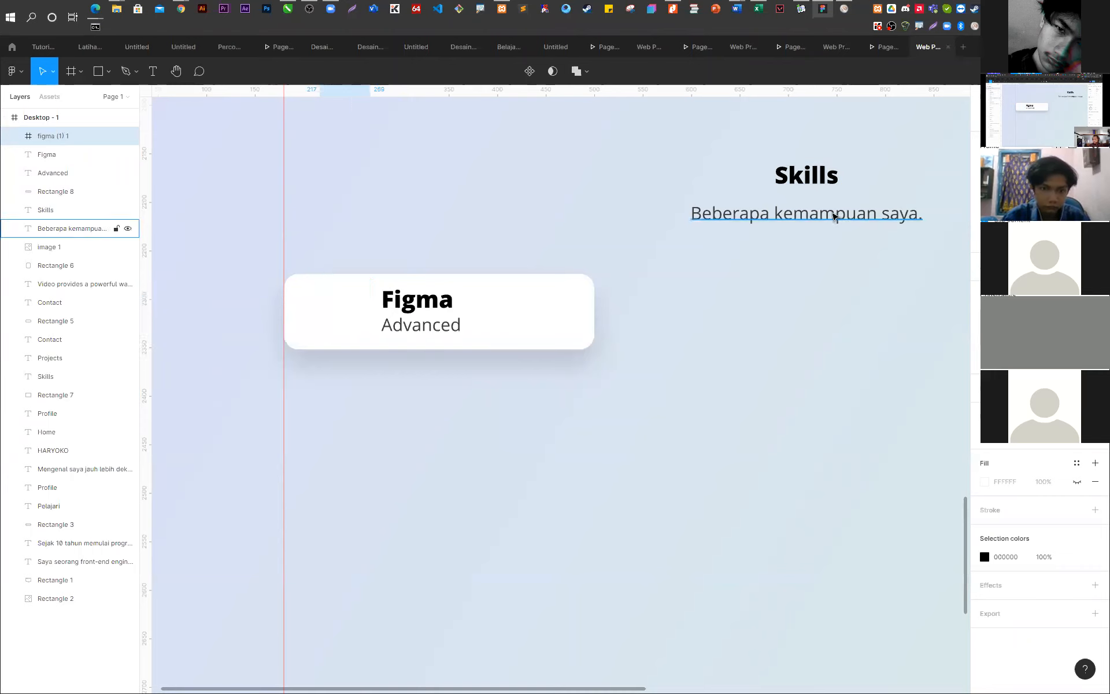
key("ctrl+z")
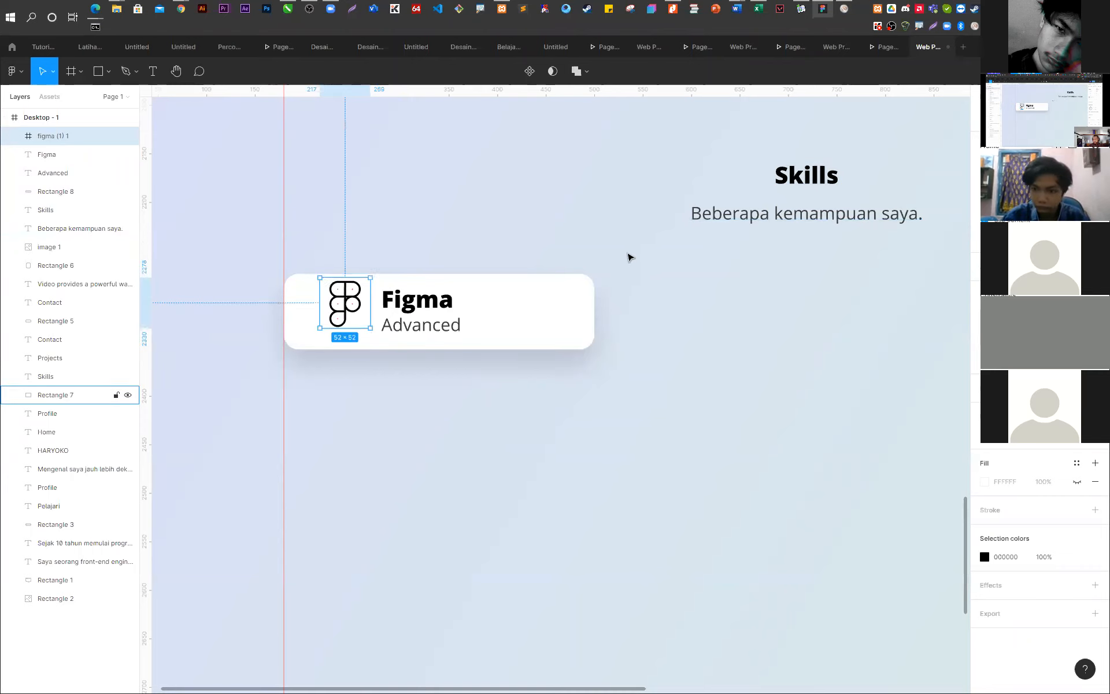
left_click(567, 298)
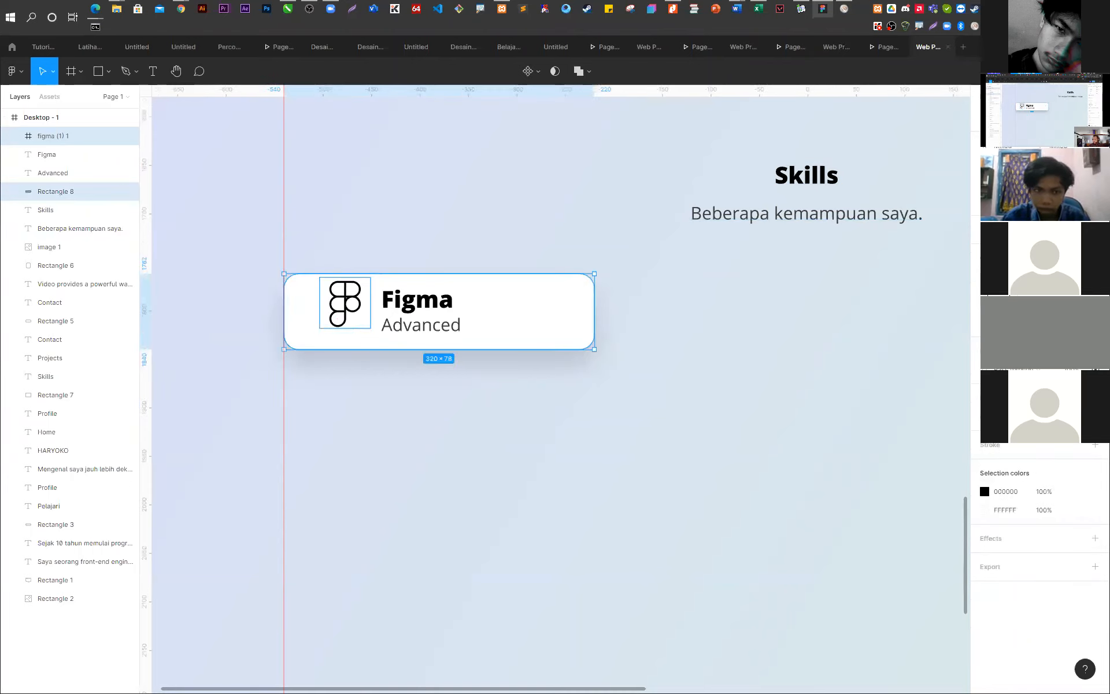
left_click(1060, 119)
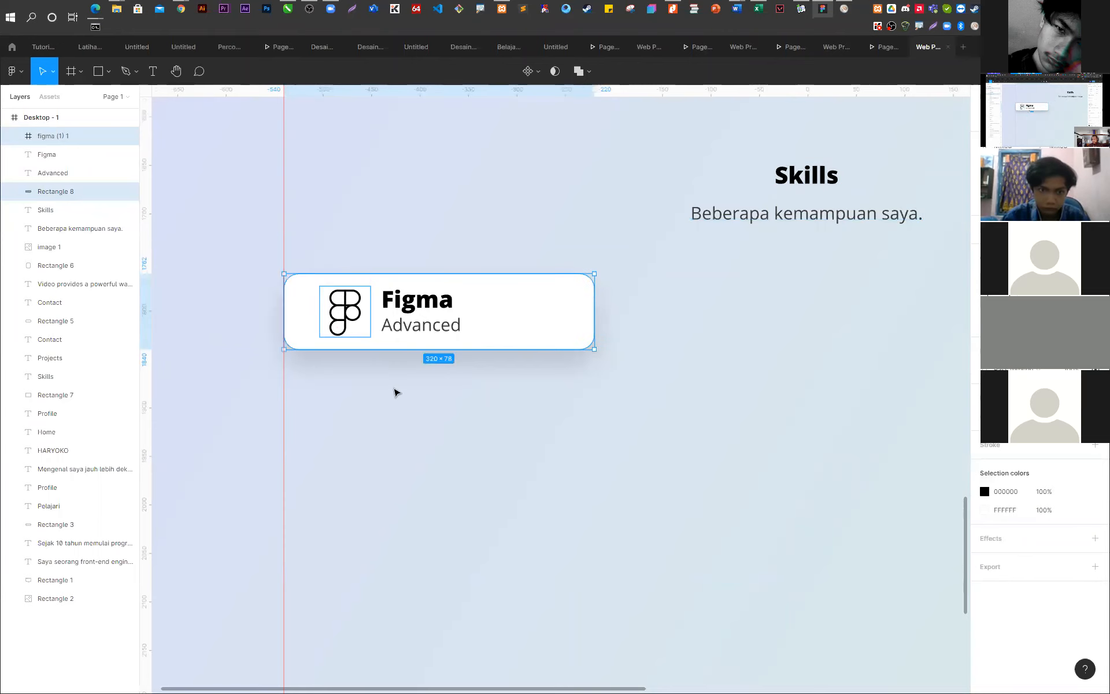
left_click(390, 416)
left_click(347, 310)
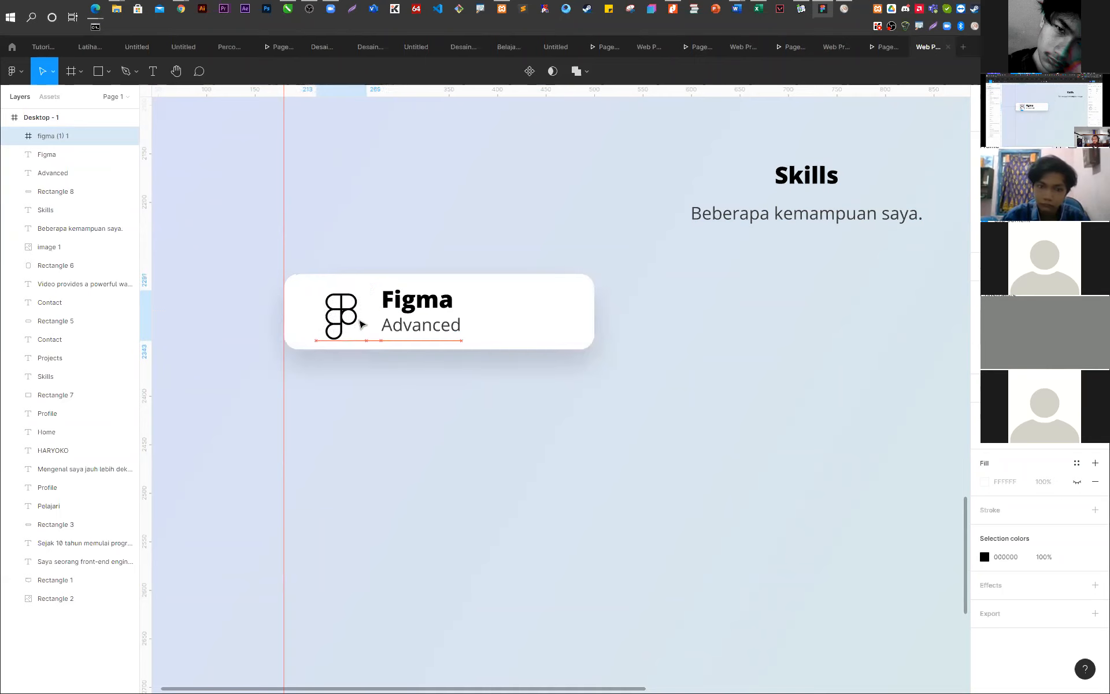
left_click_drag(362, 325, 353, 325)
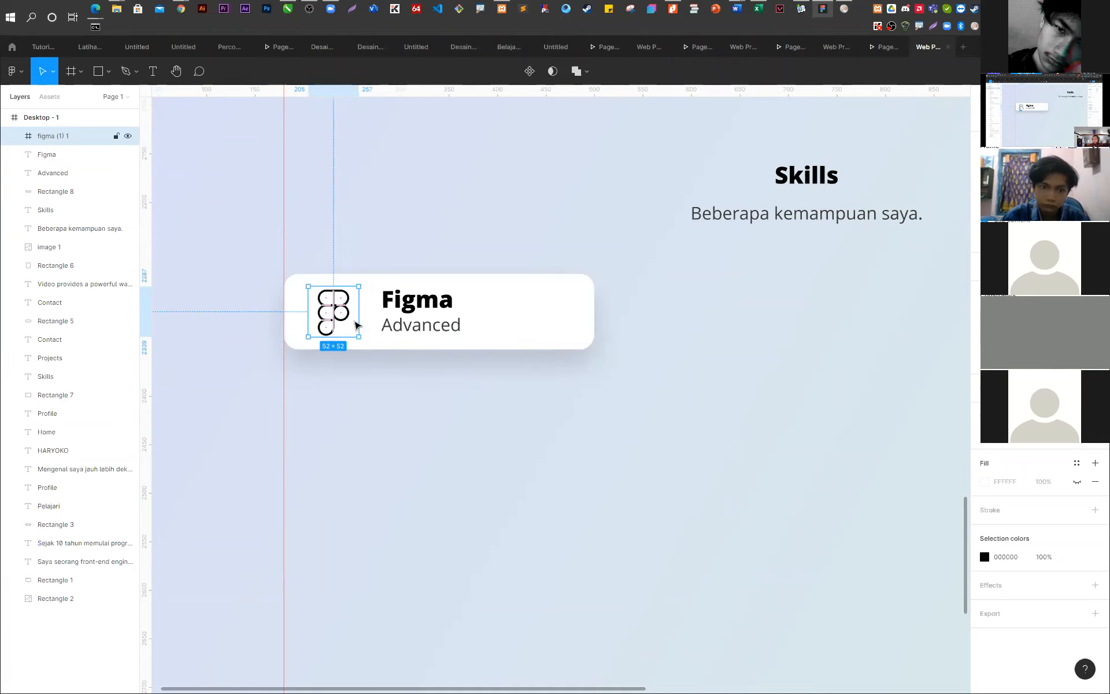
- Expand the figma icon's layer and select all five vector shapes inside it
left_click(14, 137)
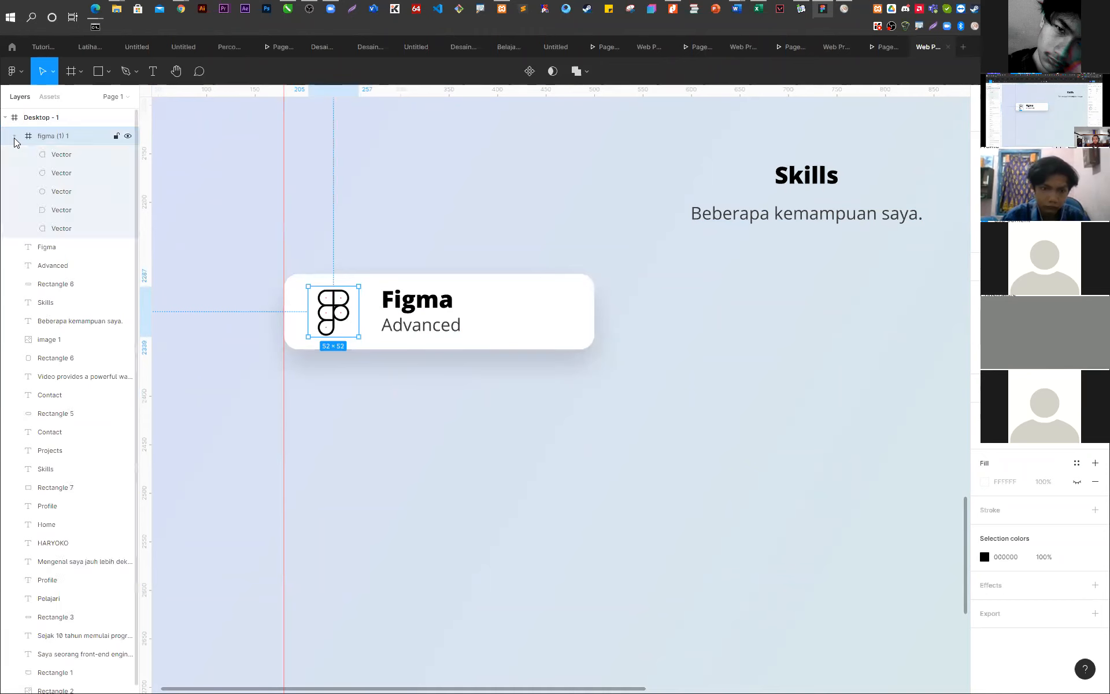
left_click(69, 160)
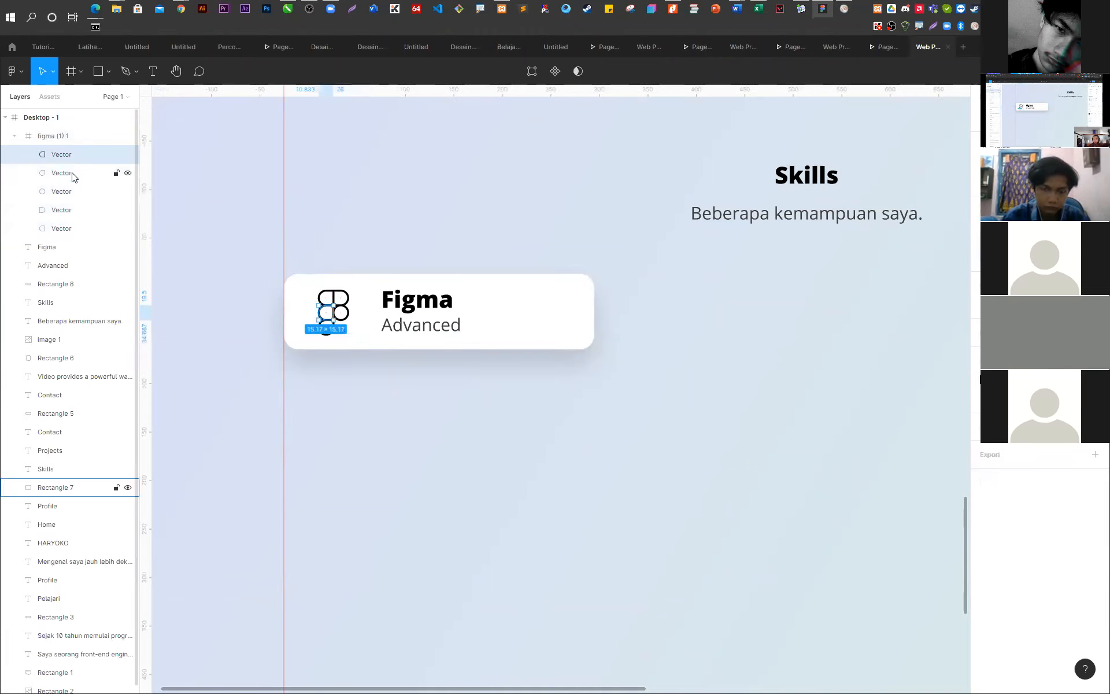
left_click(75, 191)
left_click(76, 210, "shift")
left_click(75, 228, "shift")
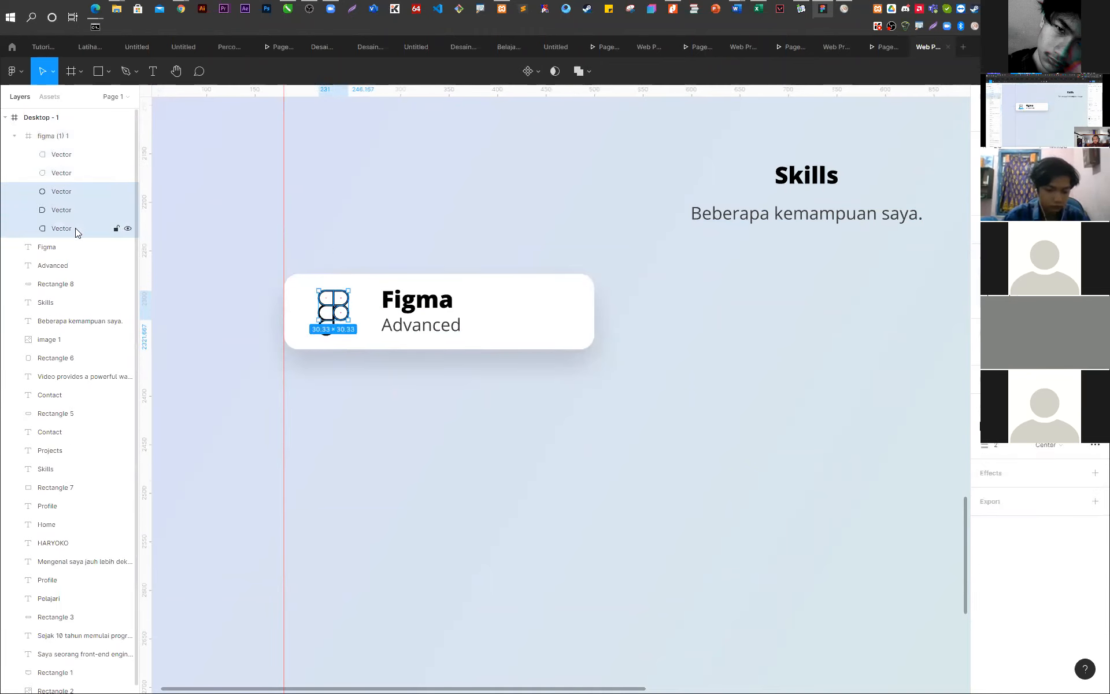
left_click(64, 160, "shift")
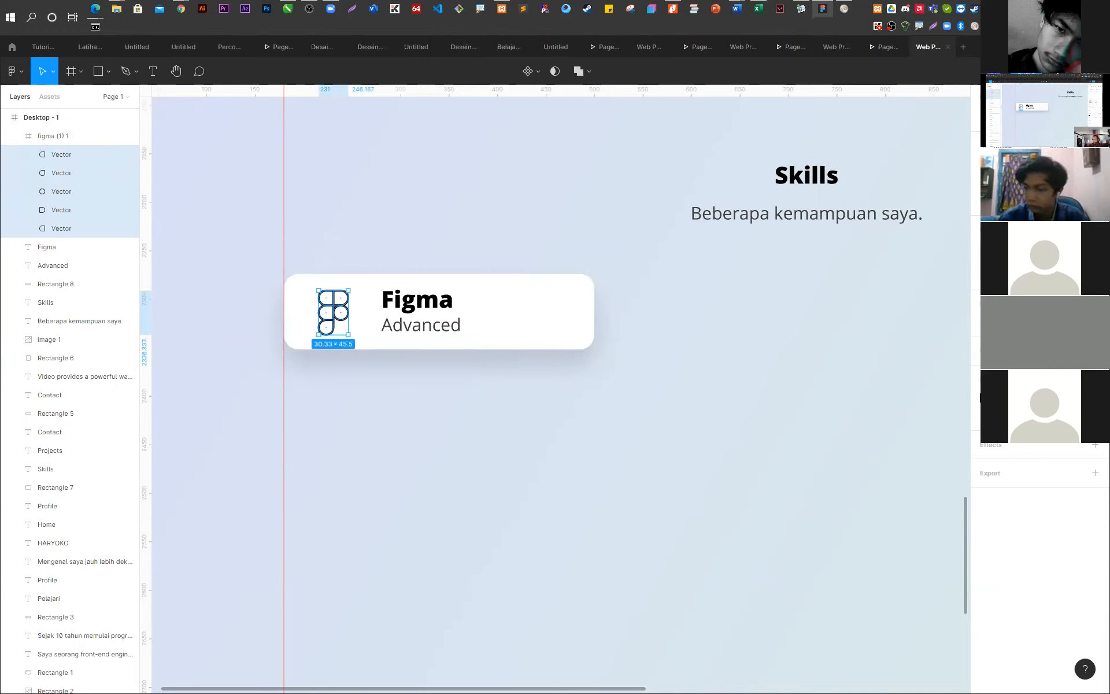
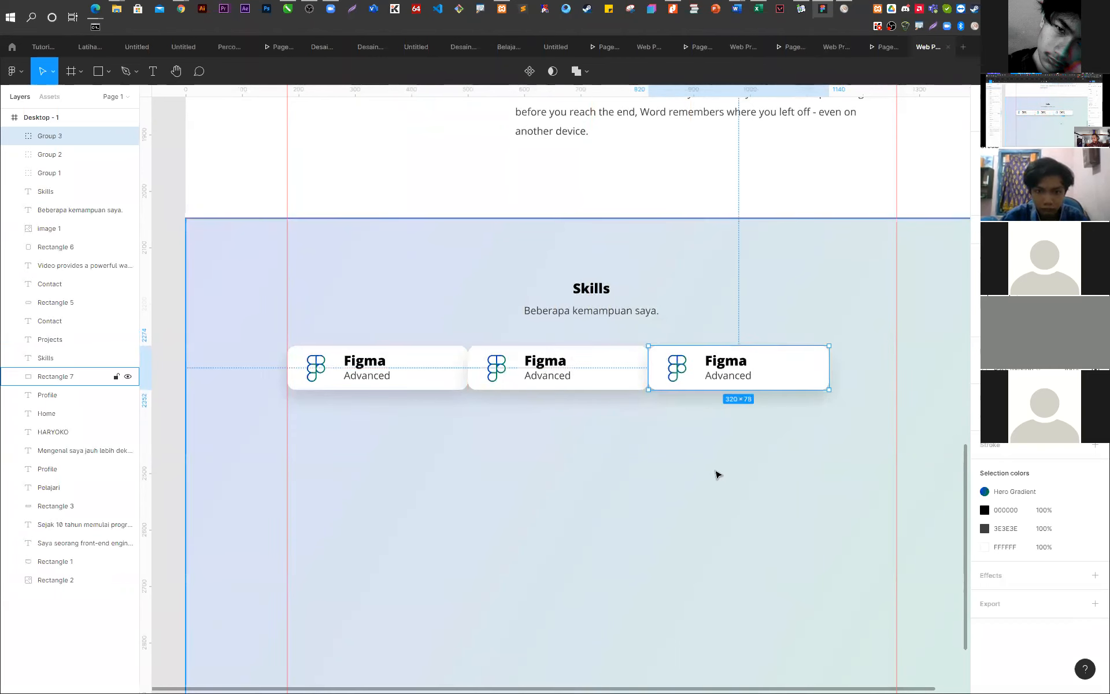
- Select the three skill boxes and space them evenly so the row spans exactly between the two vertical guides
left_click(584, 377, "shift")
left_click(453, 375, "shift")
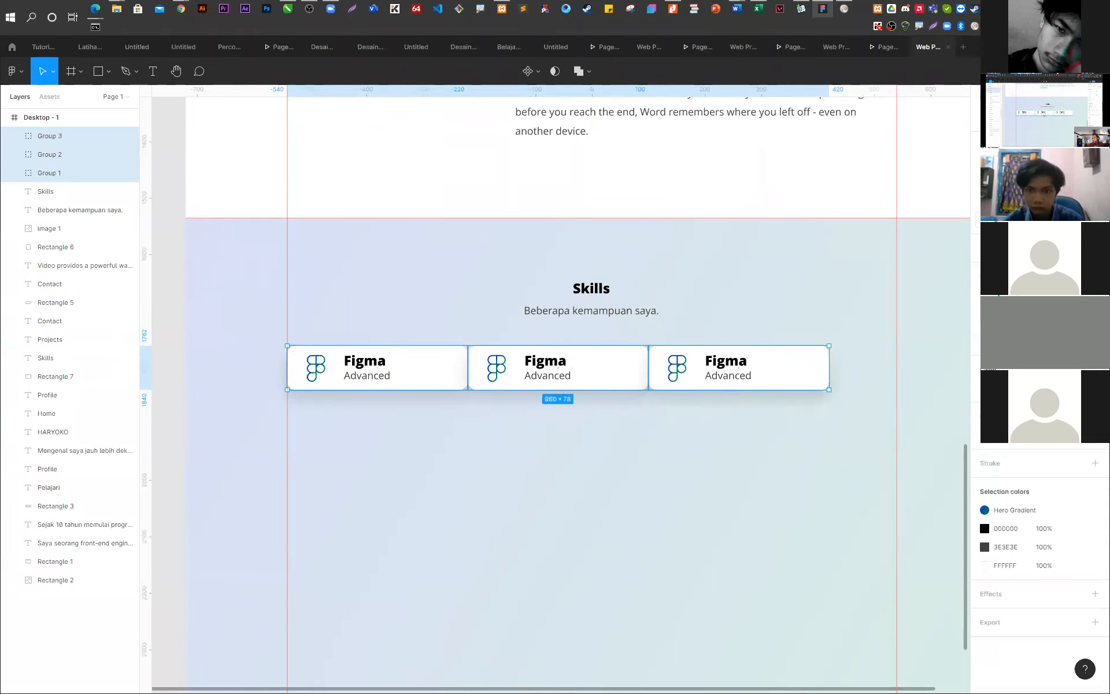
left_click_drag(985, 220, 1033, 221)
scroll(922, 366, "up", 5)
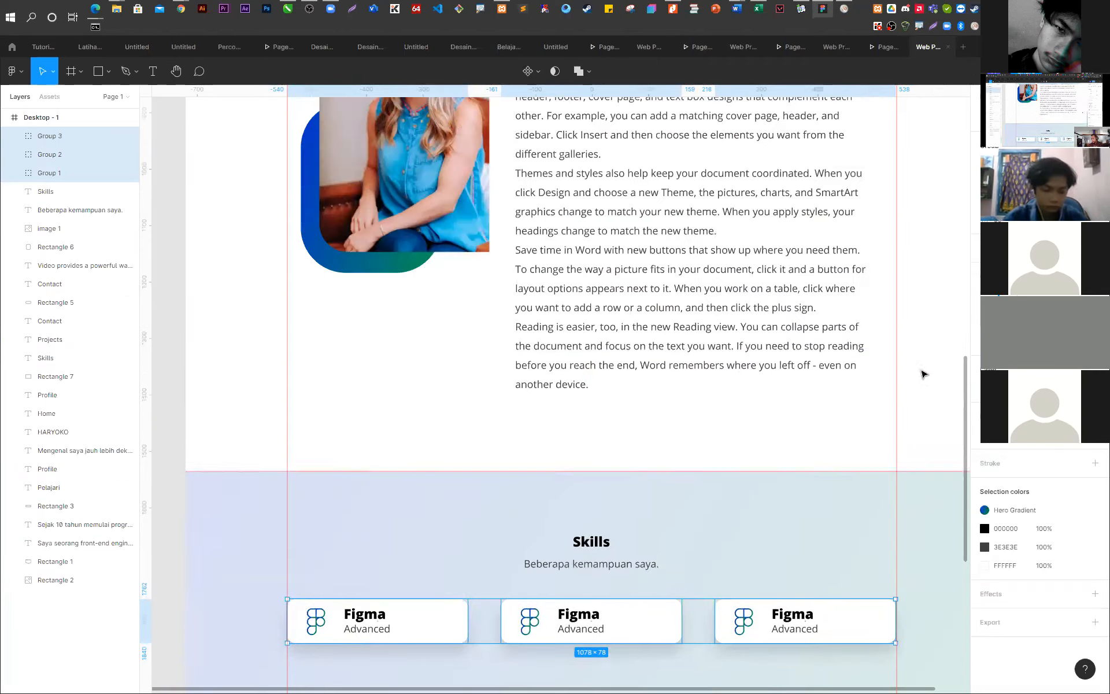
scroll(894, 653, "up", 15)
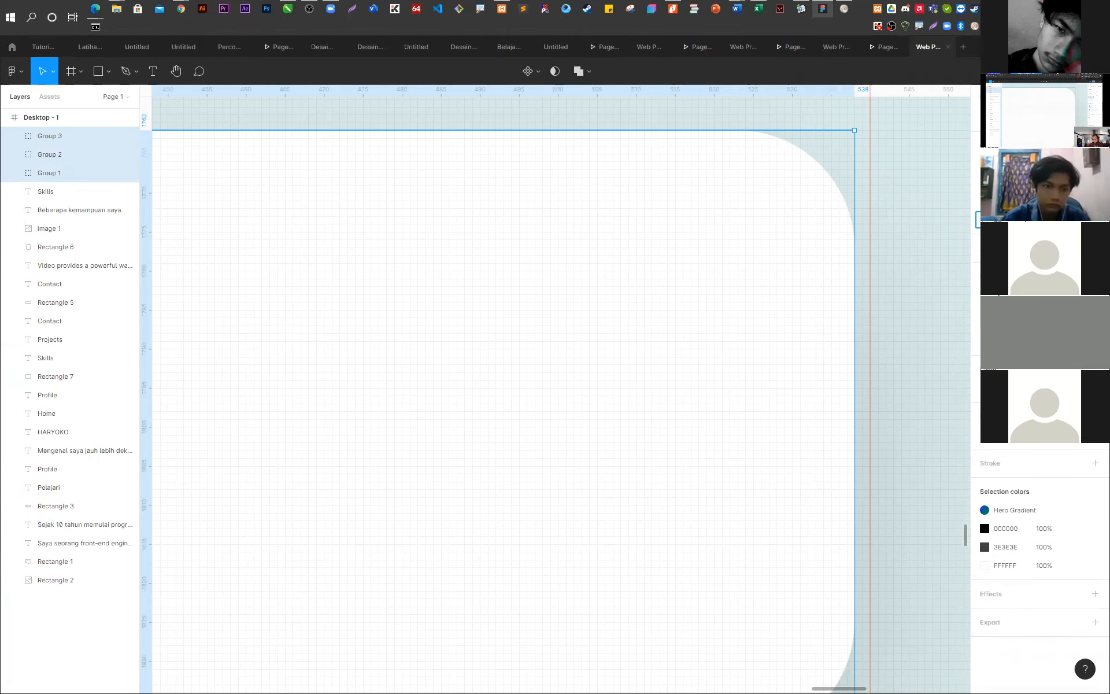
scroll(639, 384, "down", 15)
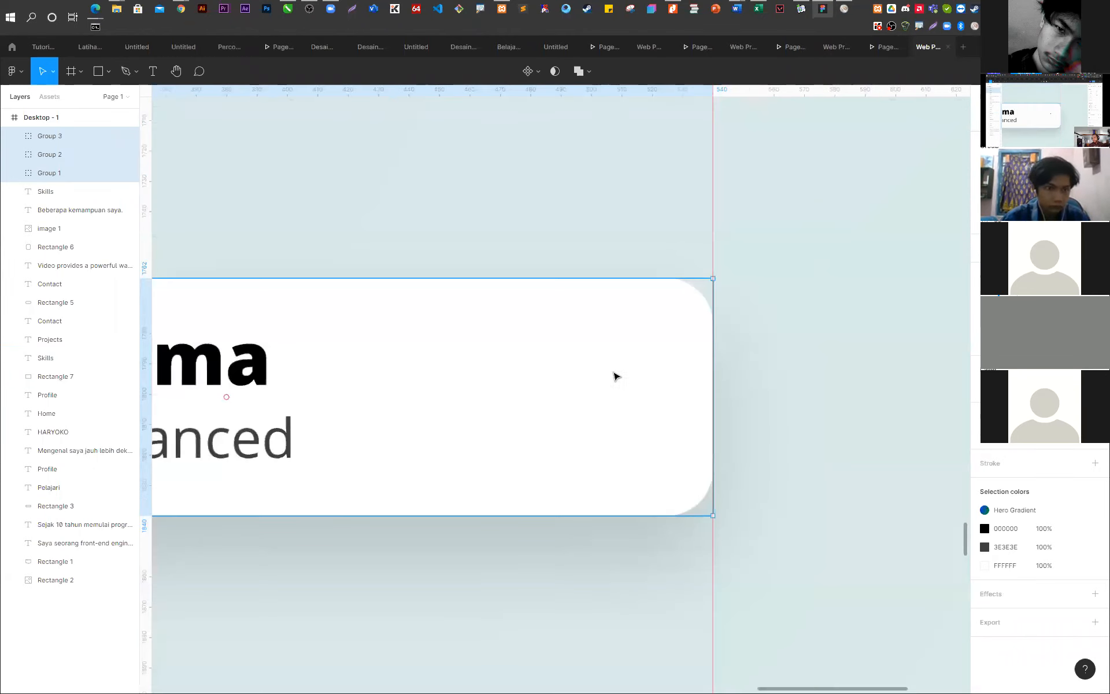
scroll(614, 376, "down", 2)
- Select the row of three skill boxes and duplicate it downward to make a grid of five rows
left_click(501, 495)
scroll(754, 486, "down", 5)
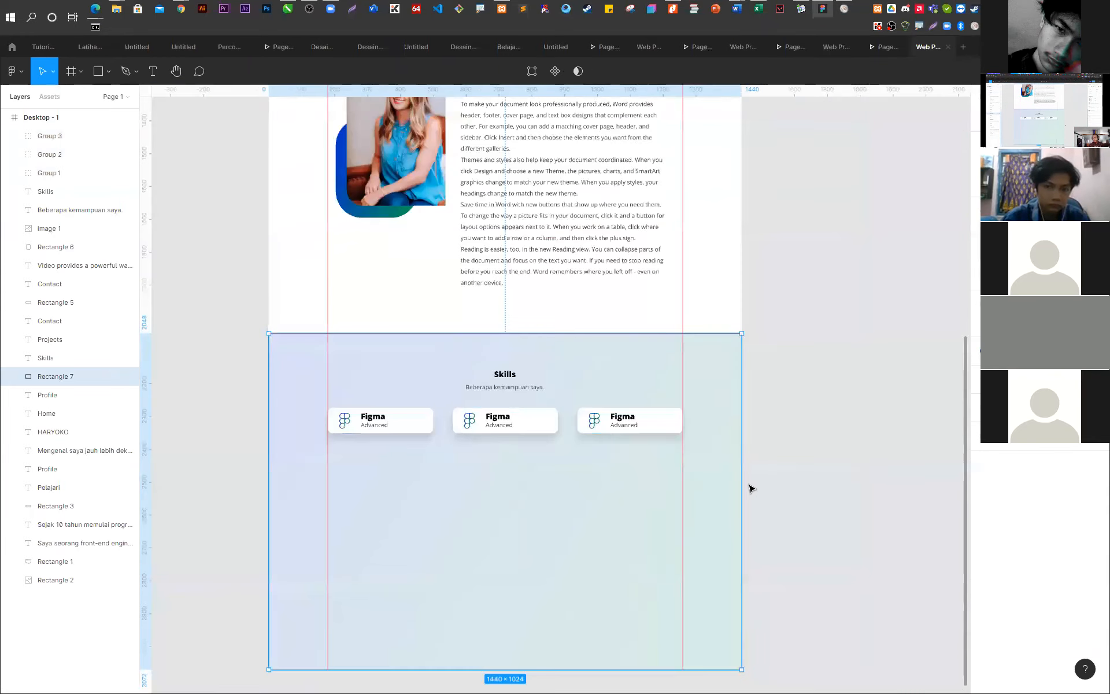
scroll(485, 461, "up", 2)
left_click(540, 422)
left_click(639, 421, "shift")
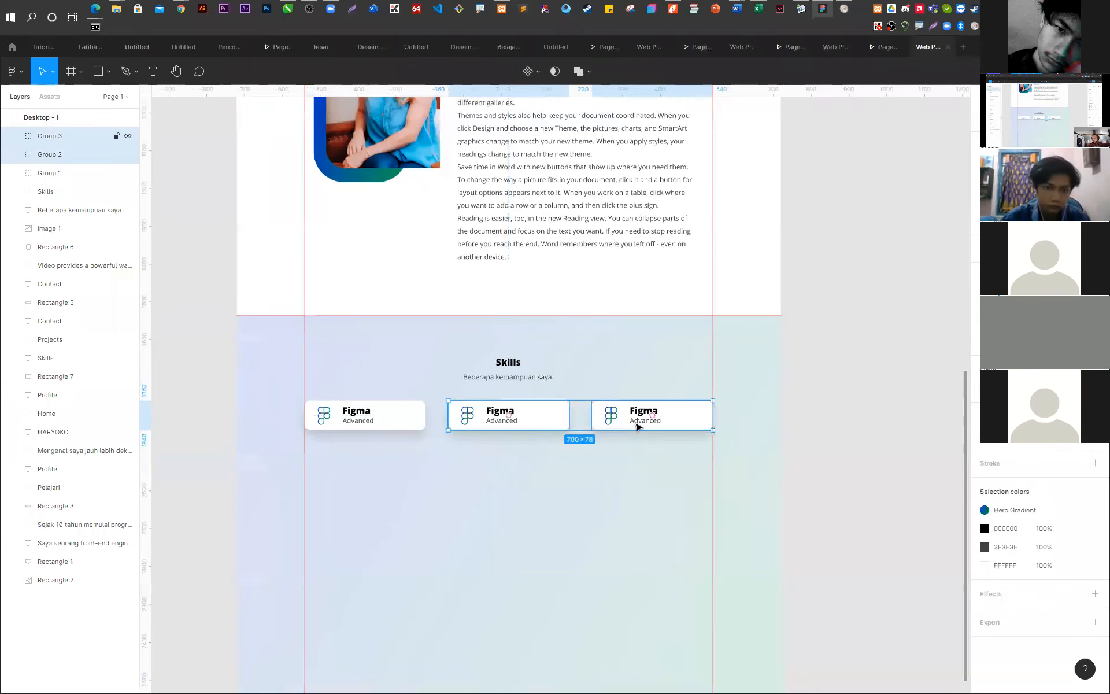
left_click(399, 414, "shift")
left_click_drag(411, 430, 403, 613)
left_click(776, 478)
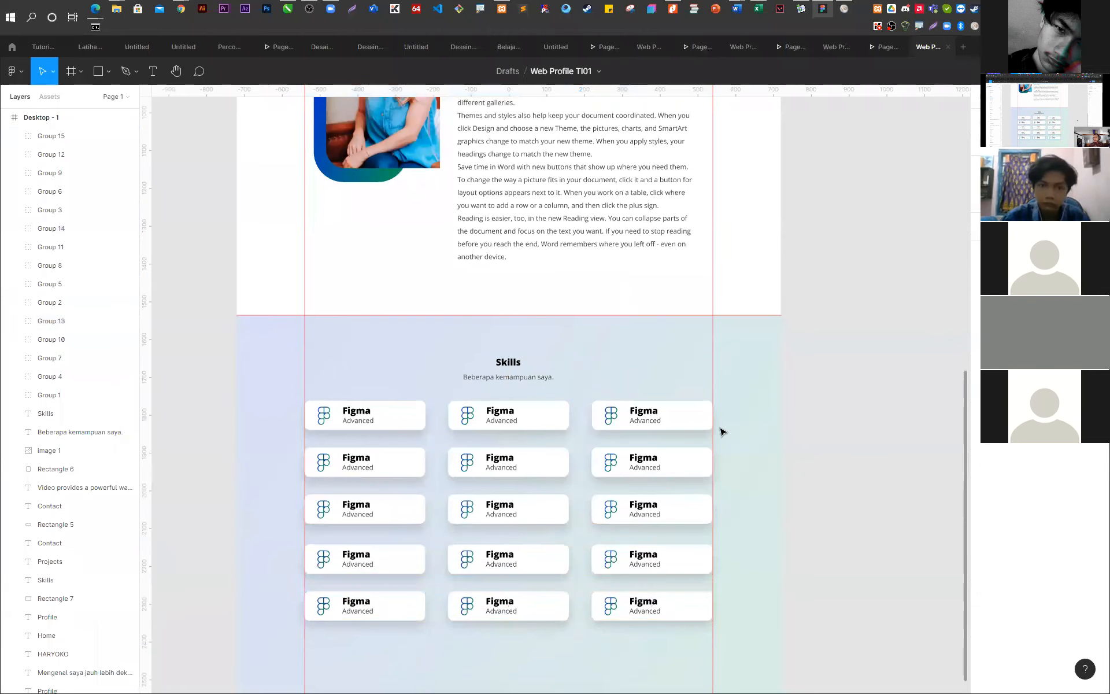
- Examine the spacing and alignment of the skill box grid against the Skills section's background
scroll(474, 373, "down", 3)
scroll(437, 413, "up", 6)
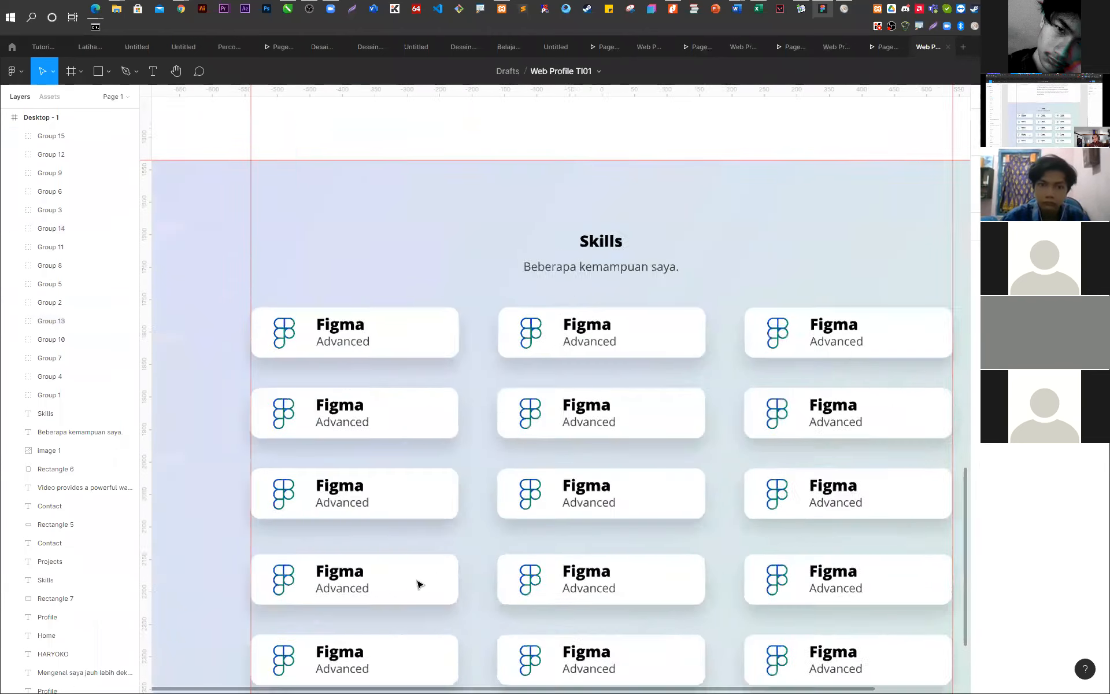
scroll(625, 537, "up", 4)
scroll(627, 442, "down", 3)
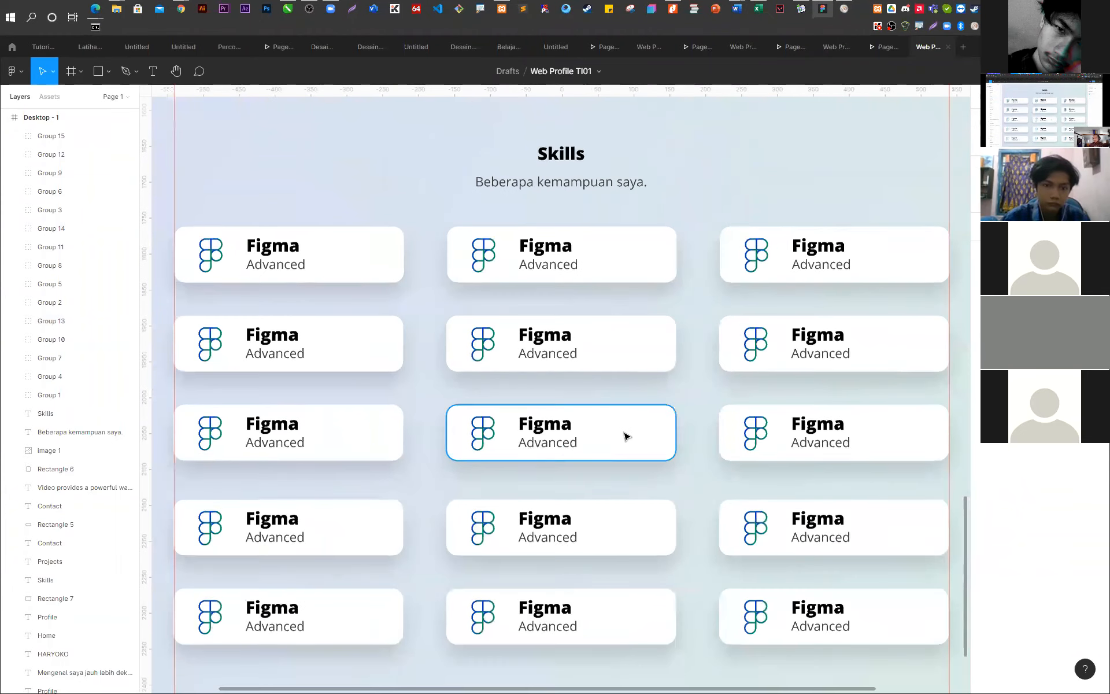
left_click(355, 173)
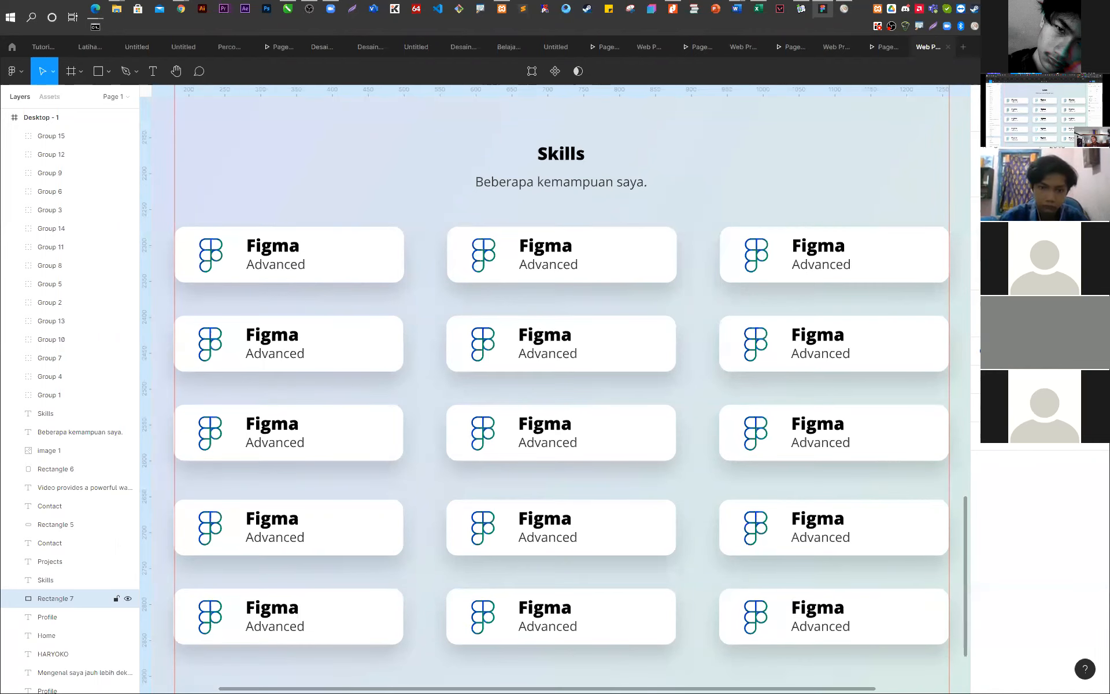
scroll(401, 436, "down", 5)
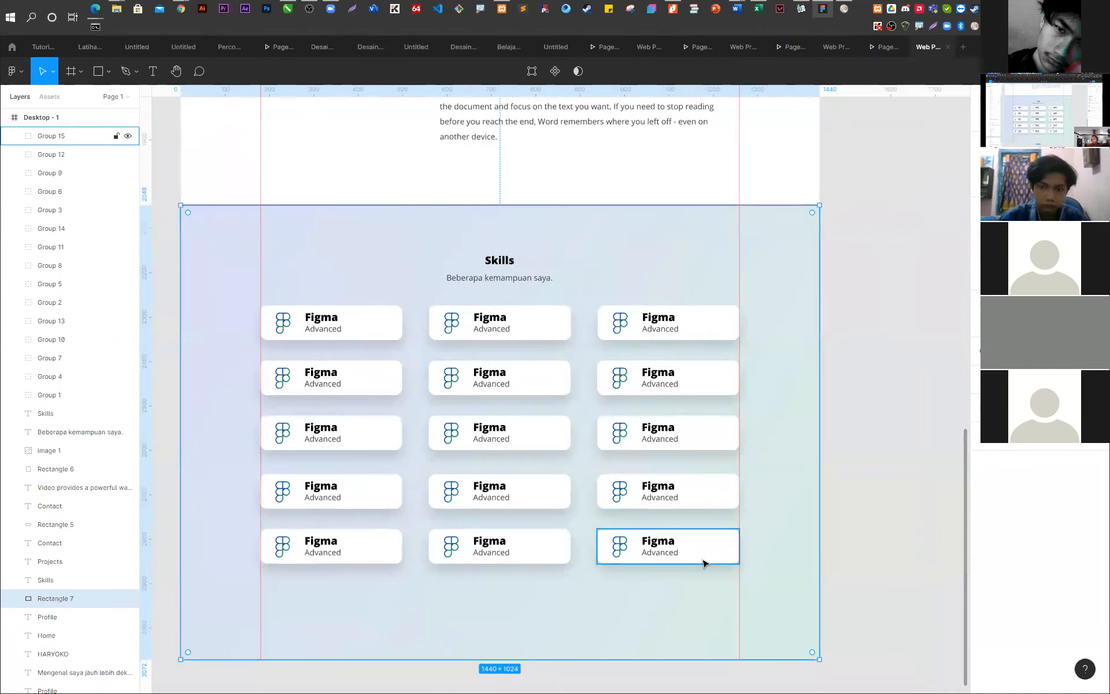
left_click(880, 478)
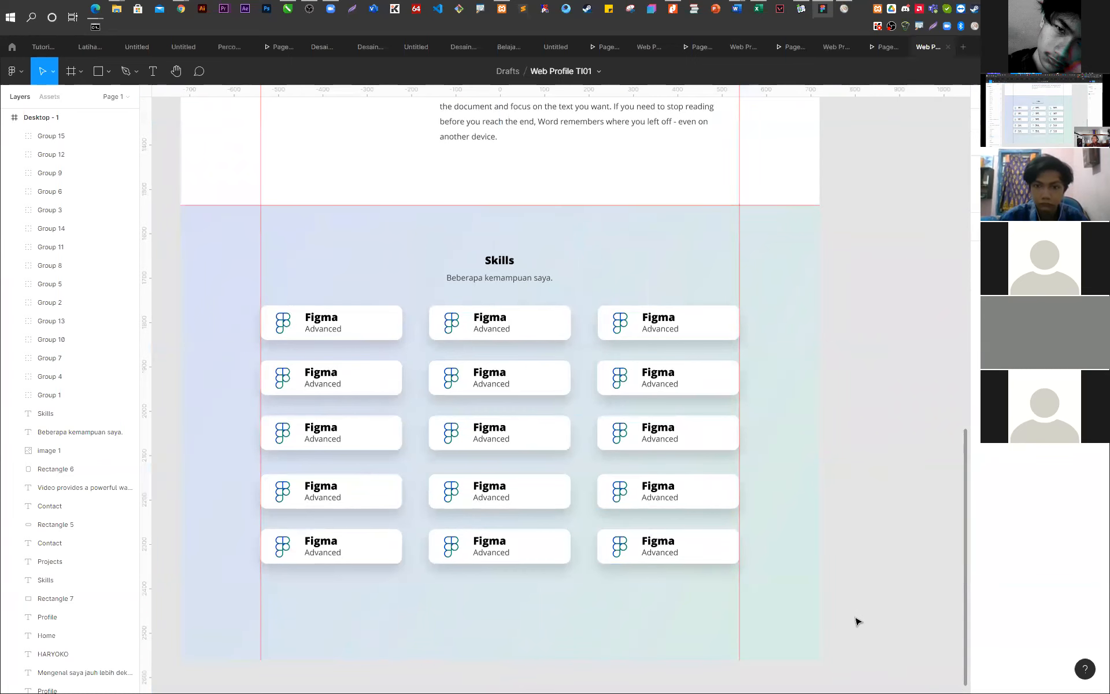
- Look over the whole page from the Skills section up through Profile to the header and its navigation links
scroll(841, 607, "up", 1)
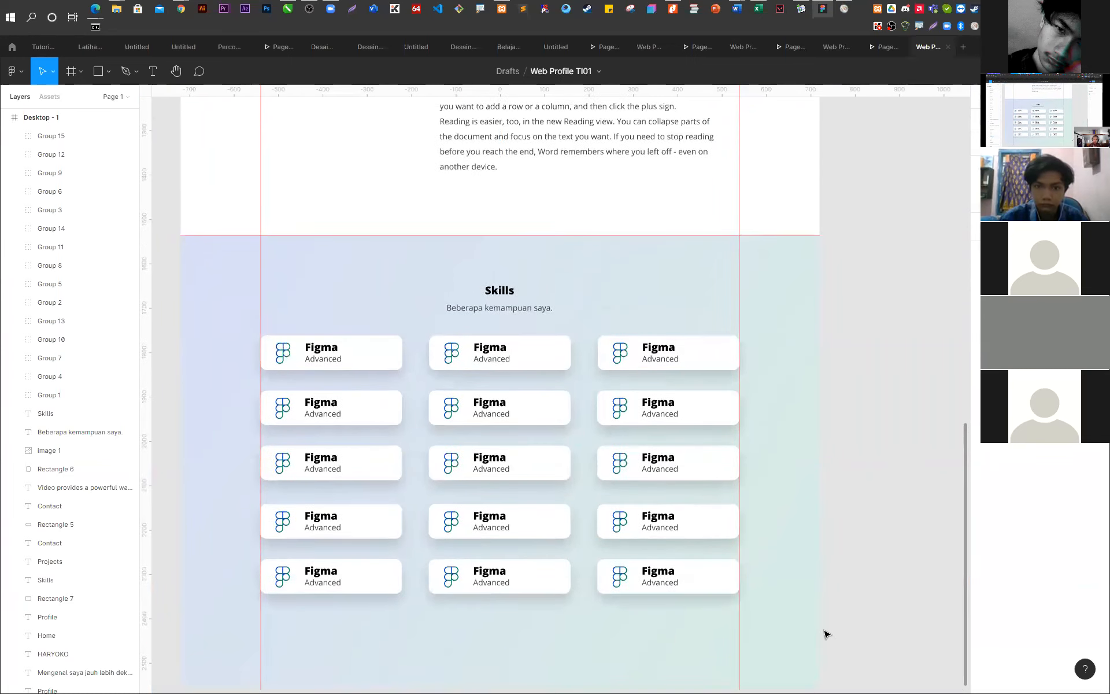
scroll(827, 613, "up", 6)
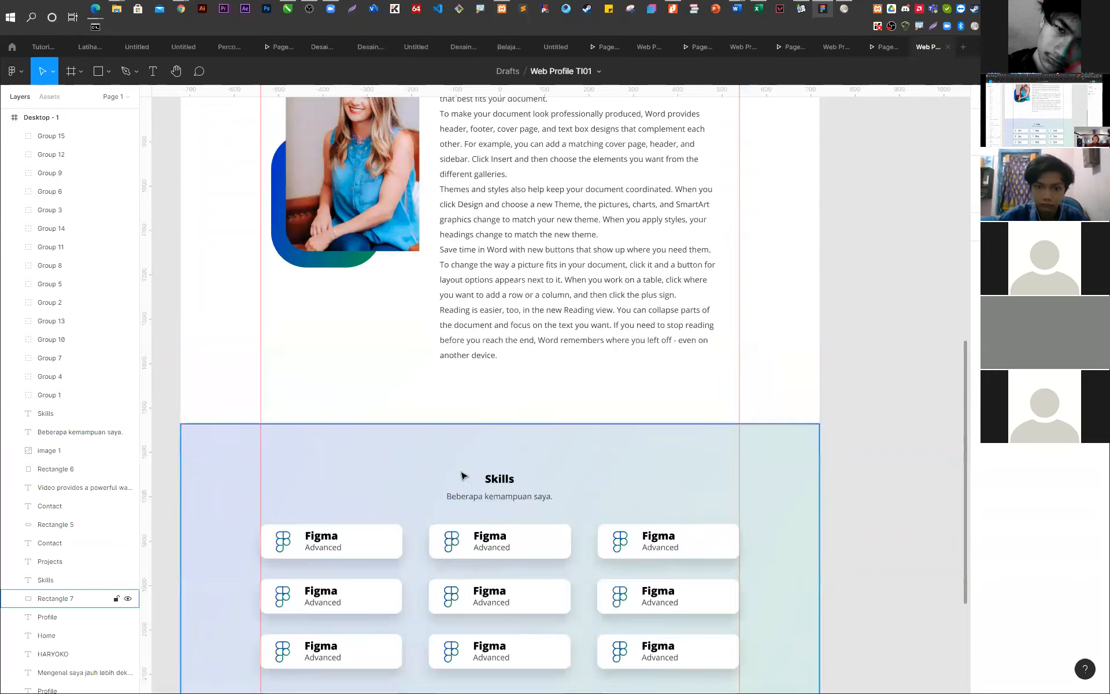
scroll(456, 486, "down", 2)
scroll(723, 336, "up", 10)
scroll(724, 335, "up", 12)
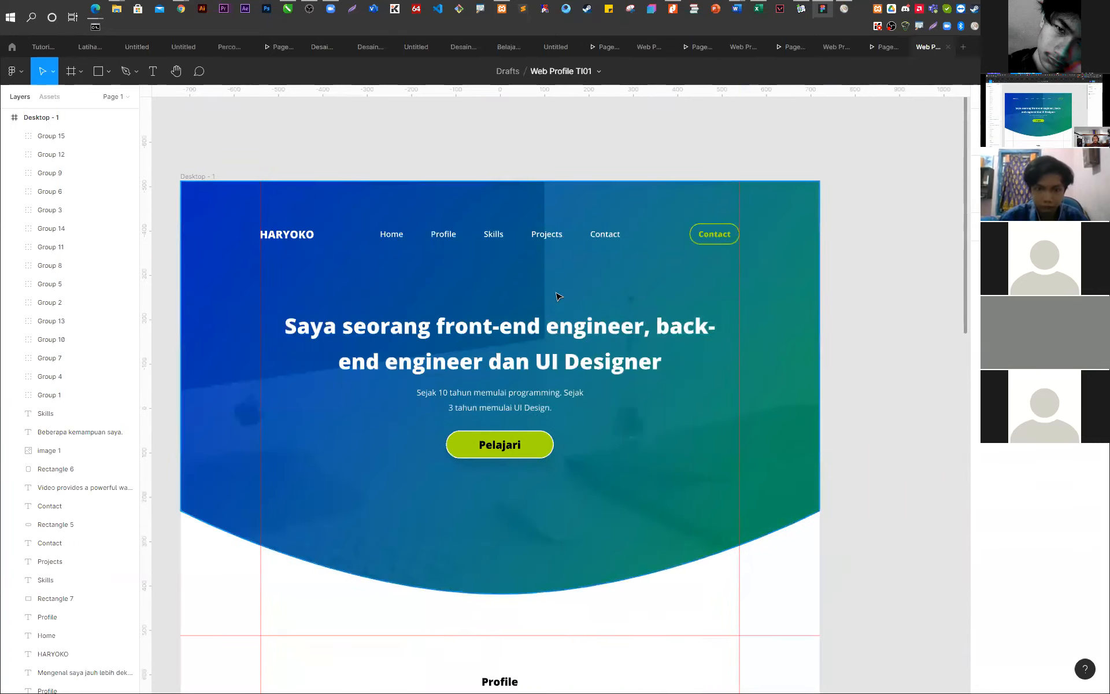
scroll(555, 293, "down", 20)
scroll(461, 468, "up", 20)
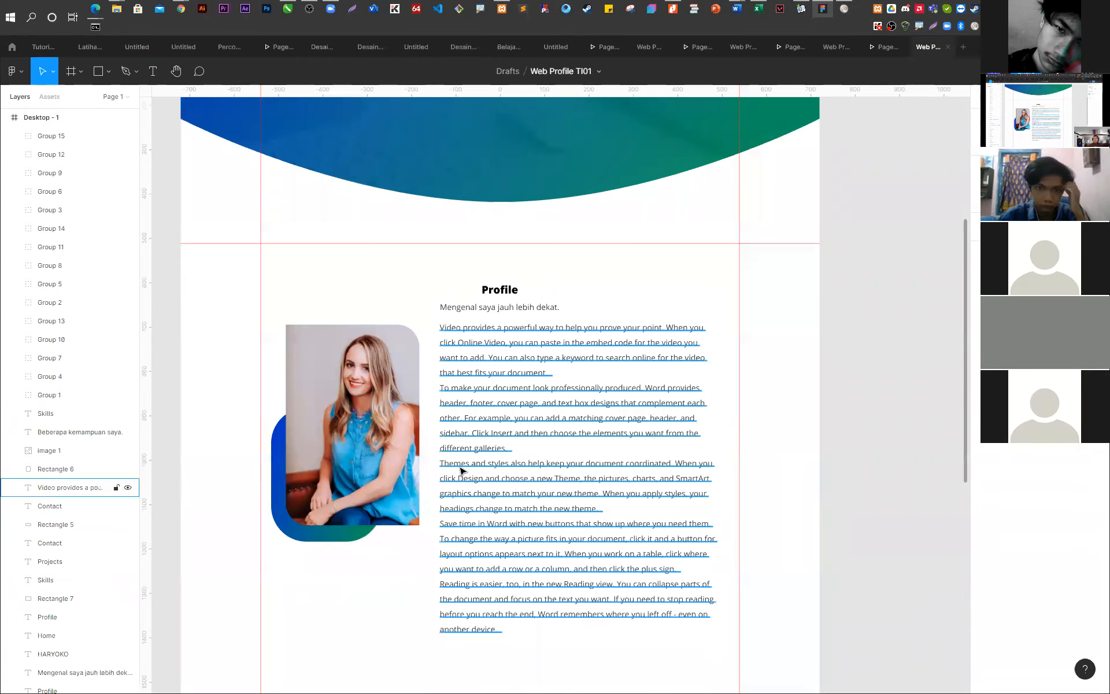
scroll(461, 469, "up", 5)
scroll(461, 469, "down", 11)
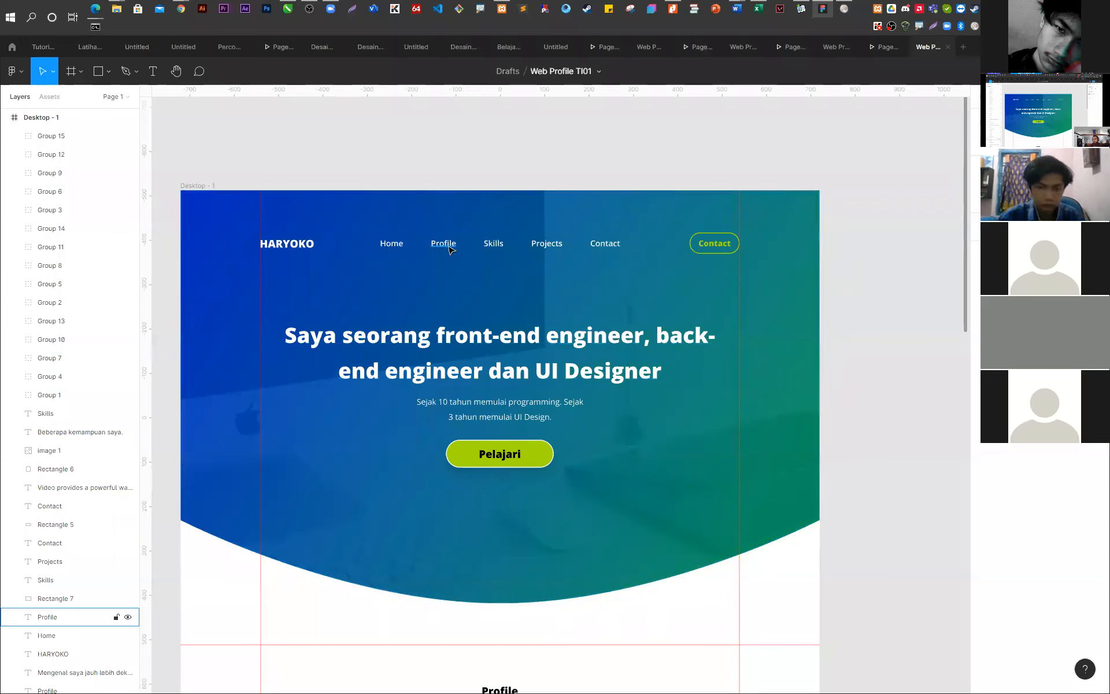
scroll(452, 269, "down", 1)
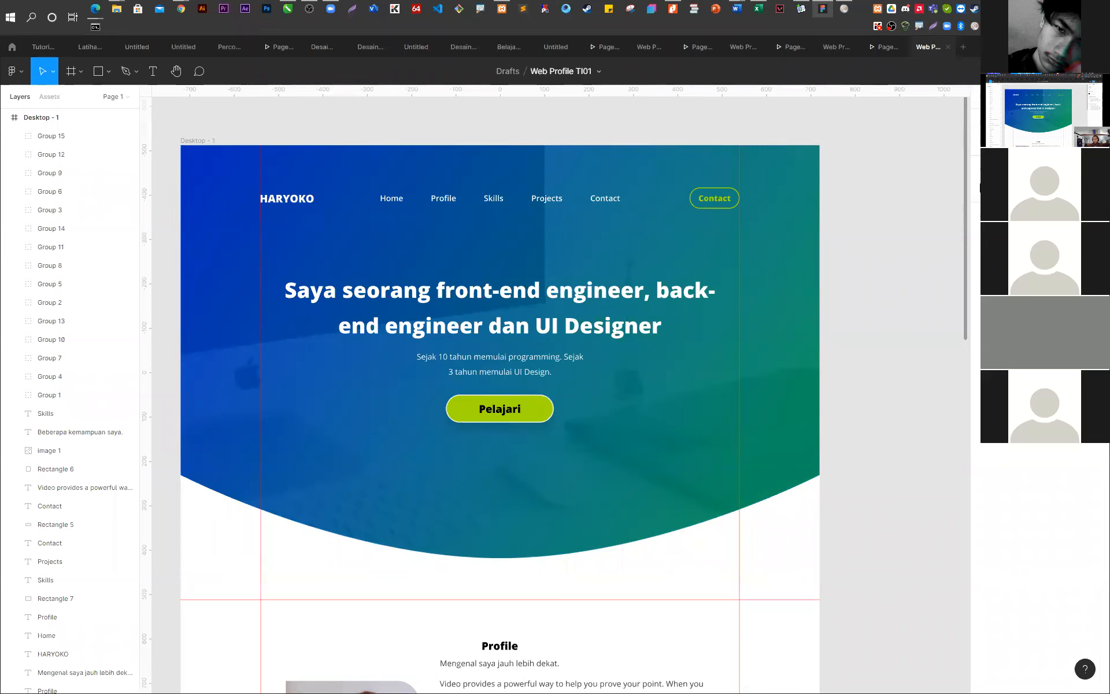
- Add an On click interaction to the Profile link in the header navigation that scrolls to the Profile heading
left_click(449, 202)
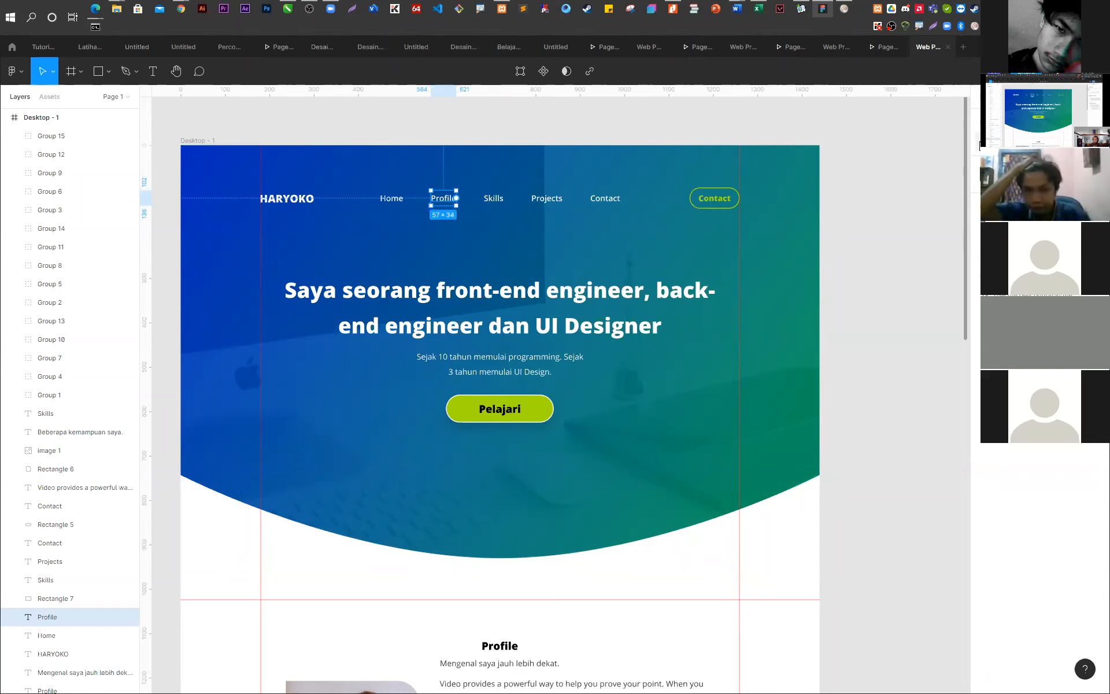
left_click(981, 143)
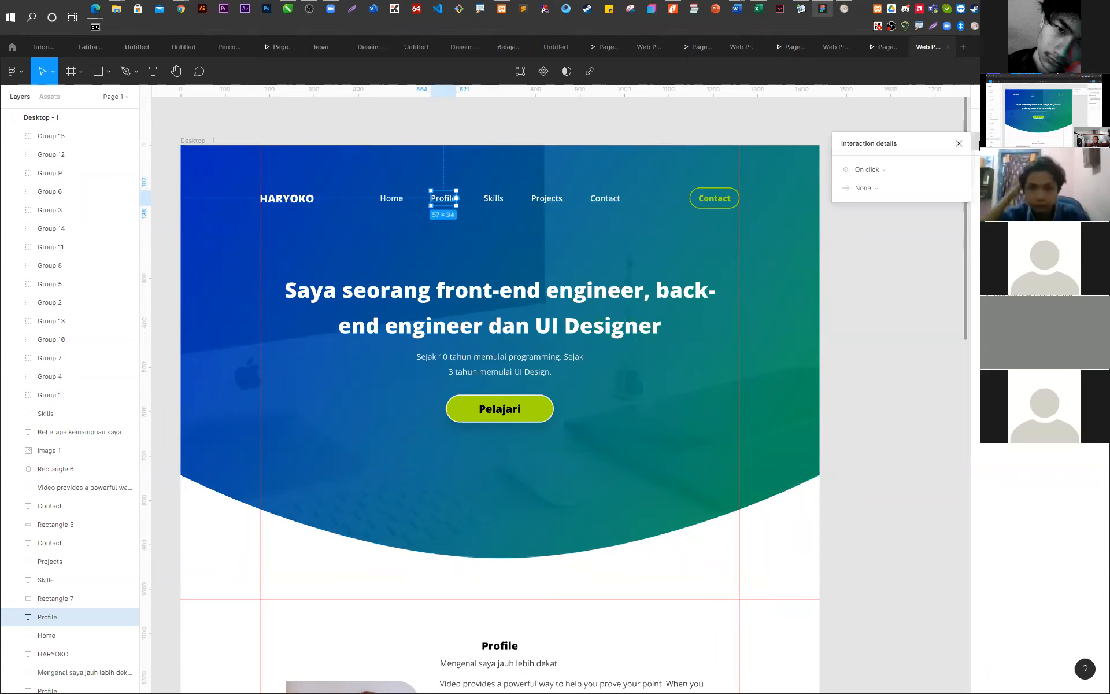
left_click(867, 189)
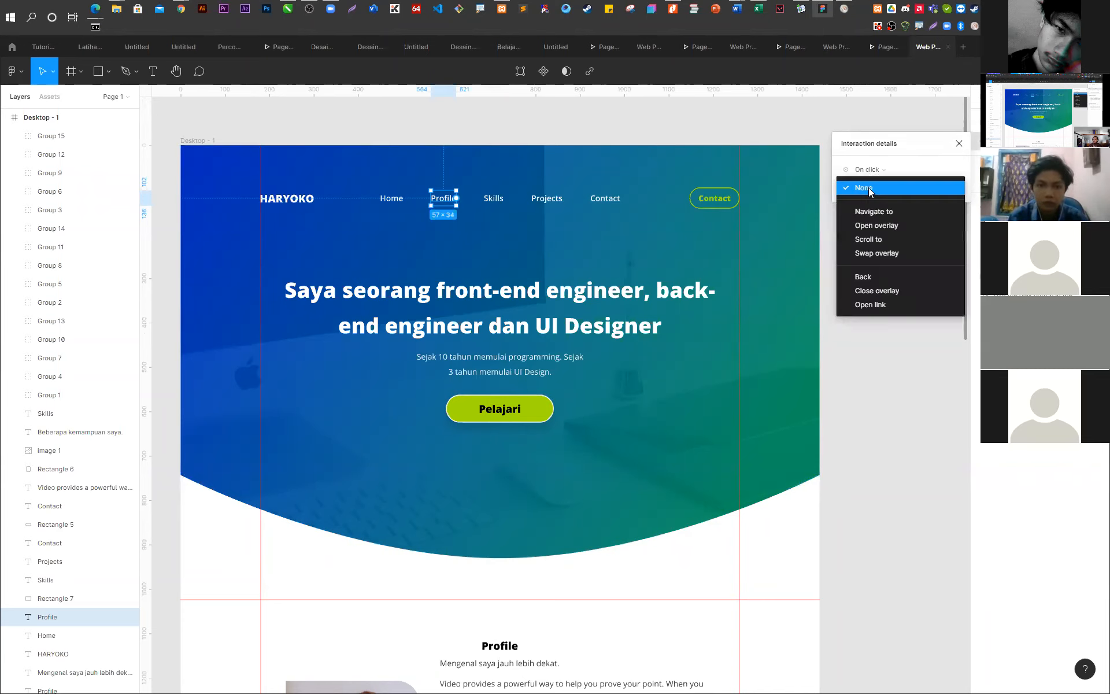
left_click(868, 240)
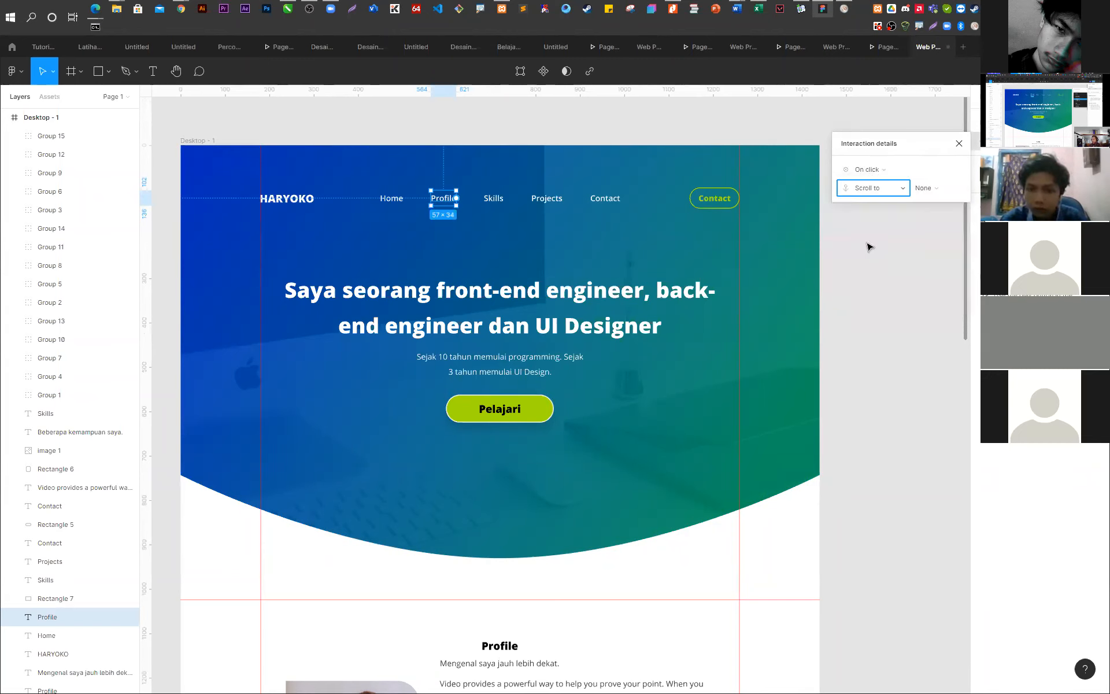
left_click(938, 189)
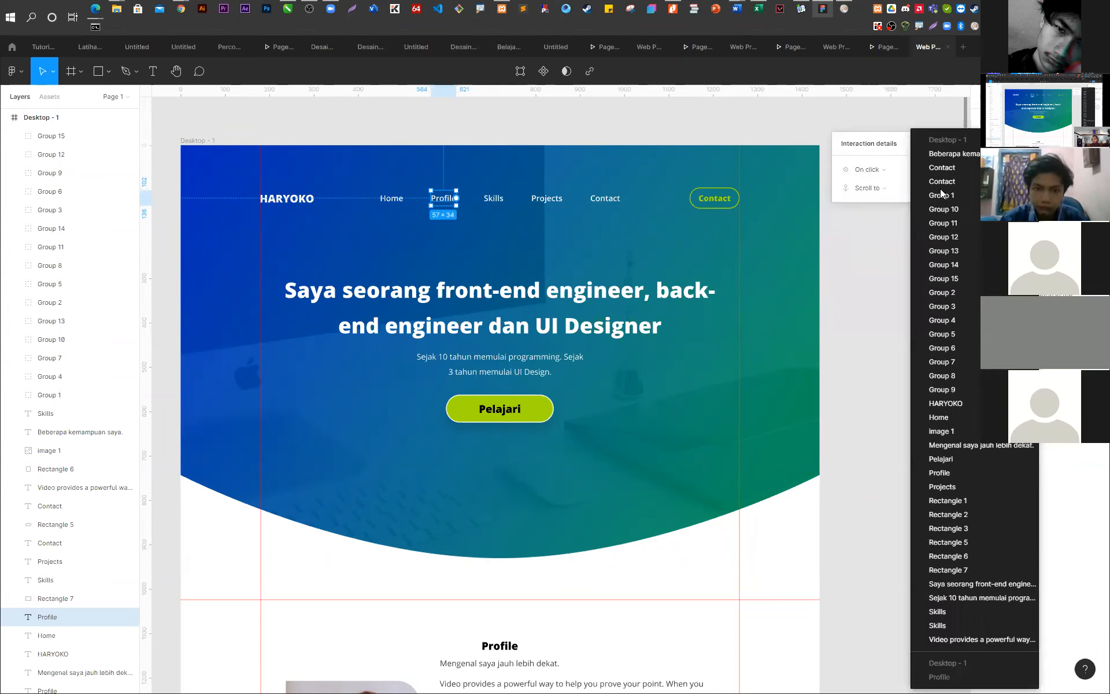
left_click(940, 473)
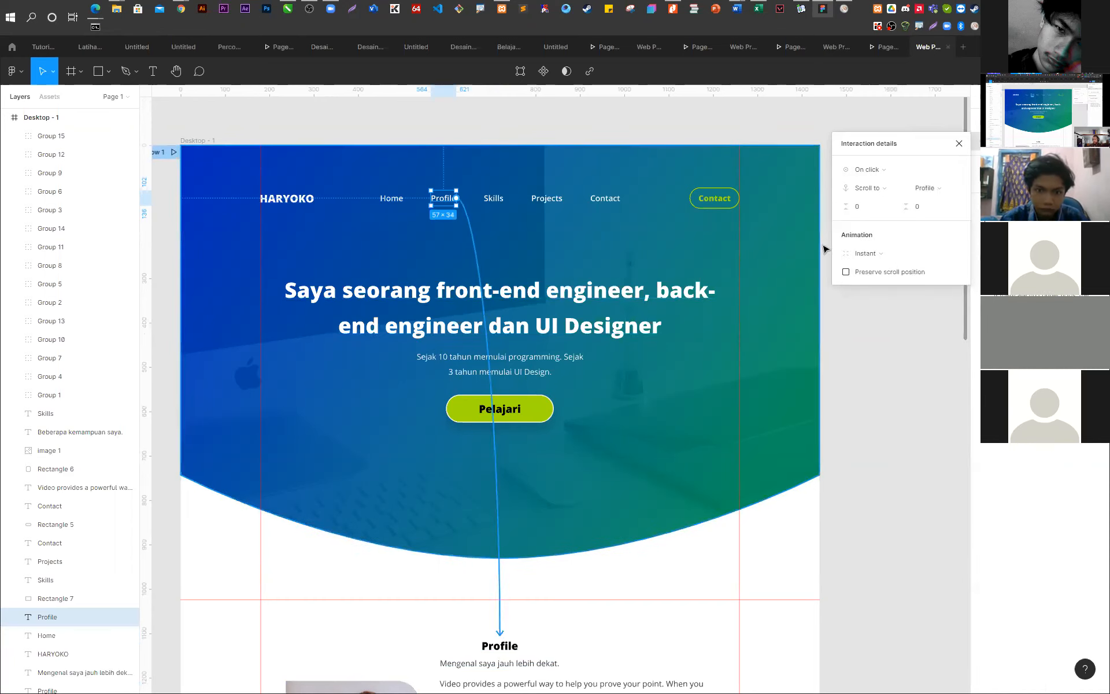
- Set the animation of the Profile link's scroll interaction to Animate
left_click(866, 254)
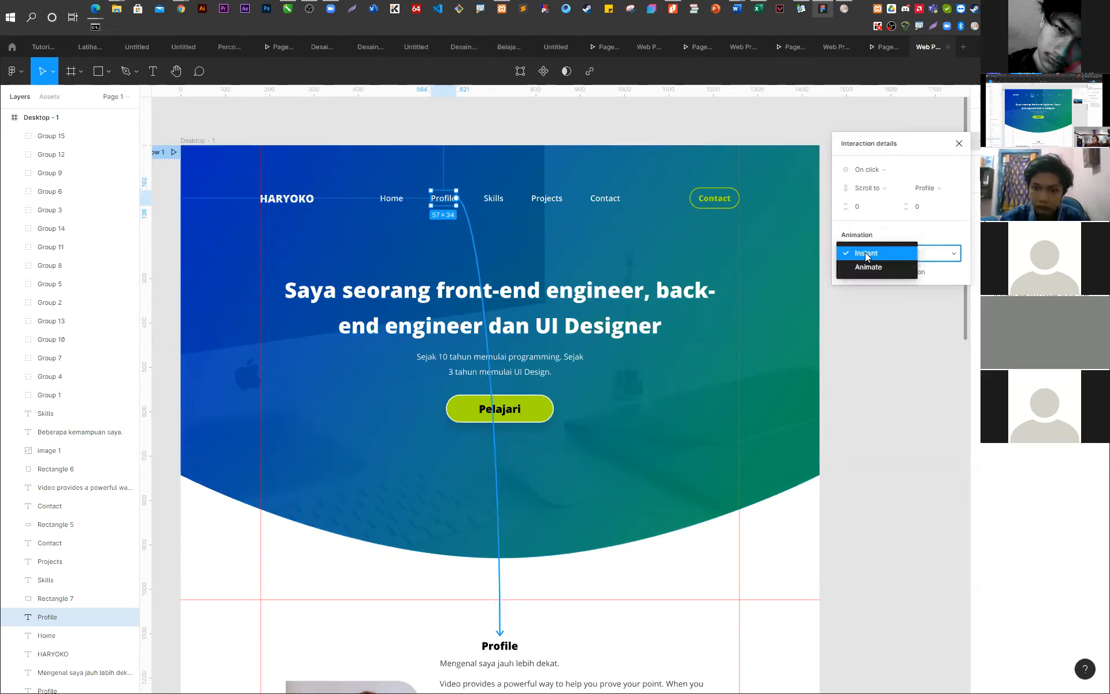
left_click(869, 266)
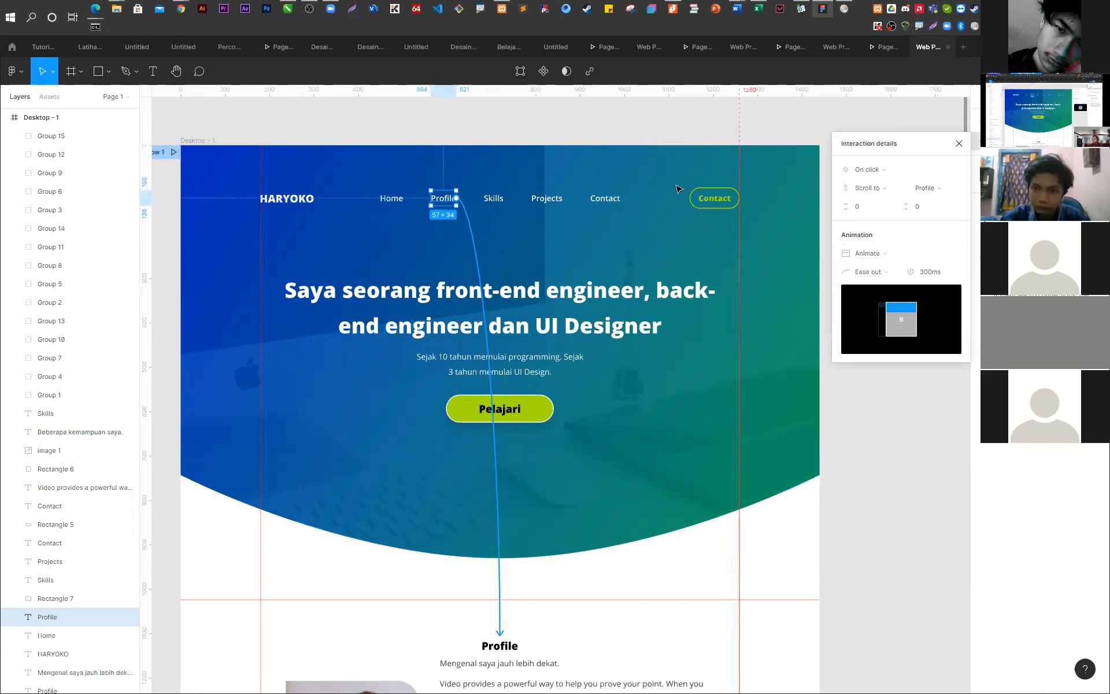
- Add an On click interaction to the Skills link in the header navigation that scrolls to the Skills heading
left_click(493, 198)
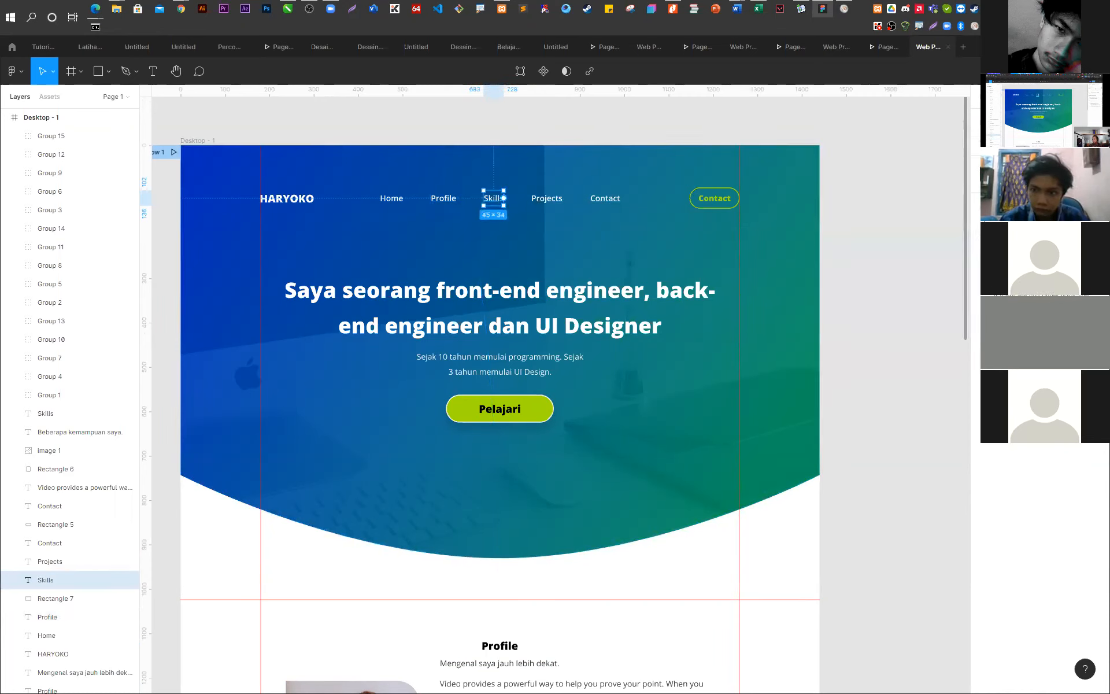
left_click(1097, 120)
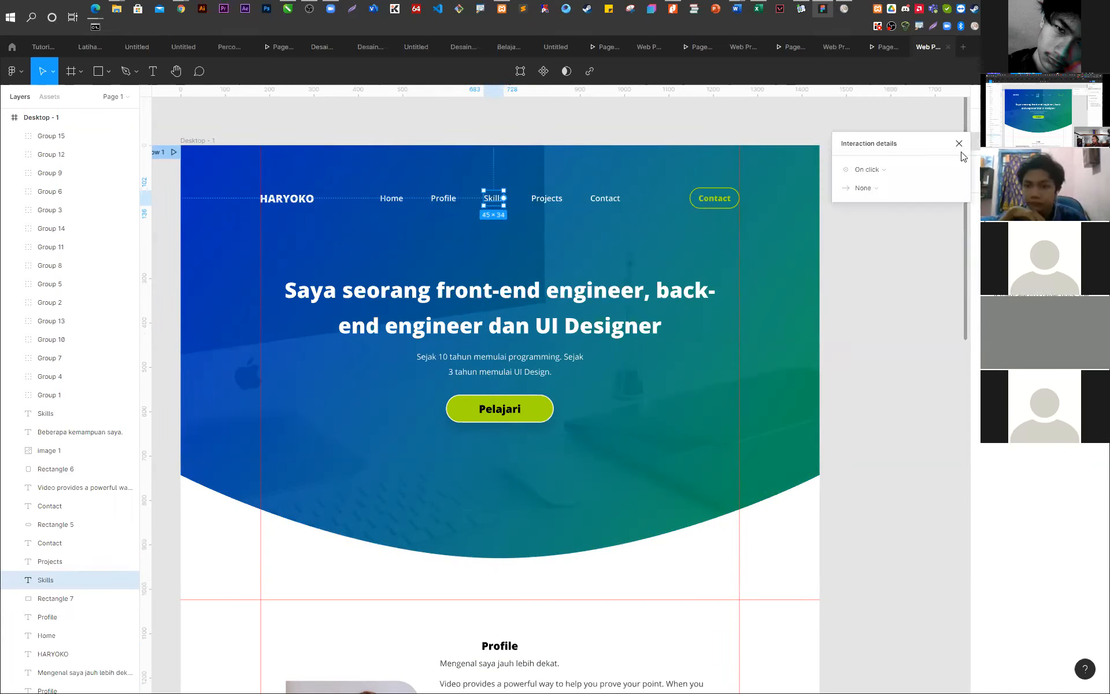
left_click(874, 189)
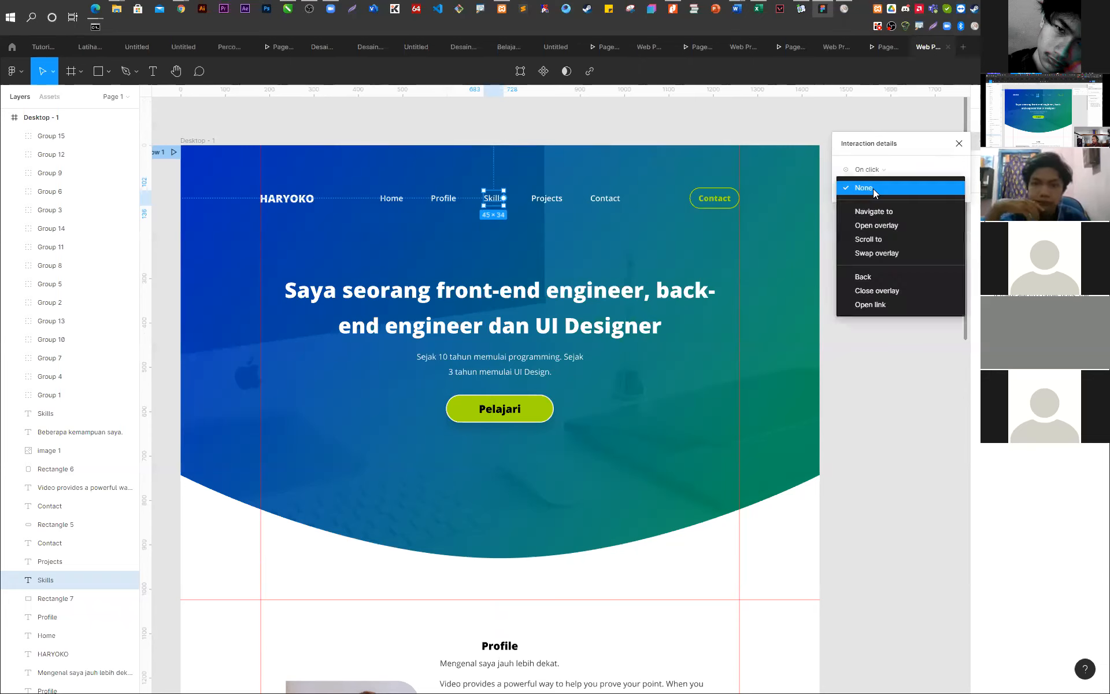
left_click(886, 238)
left_click(933, 190)
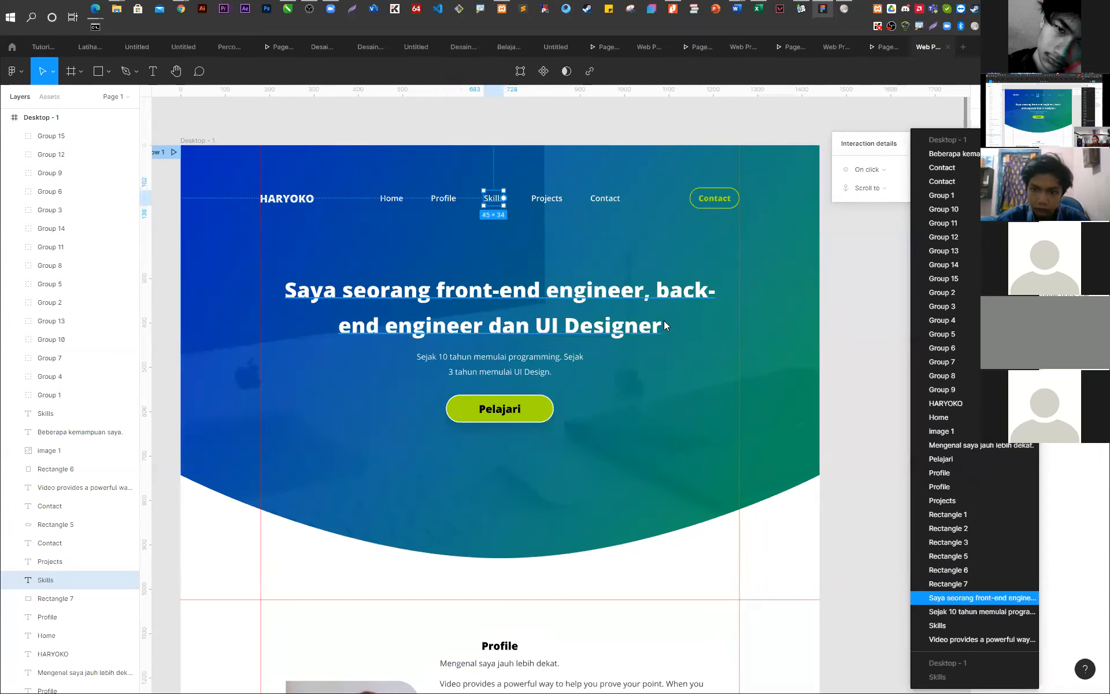
left_click(949, 625)
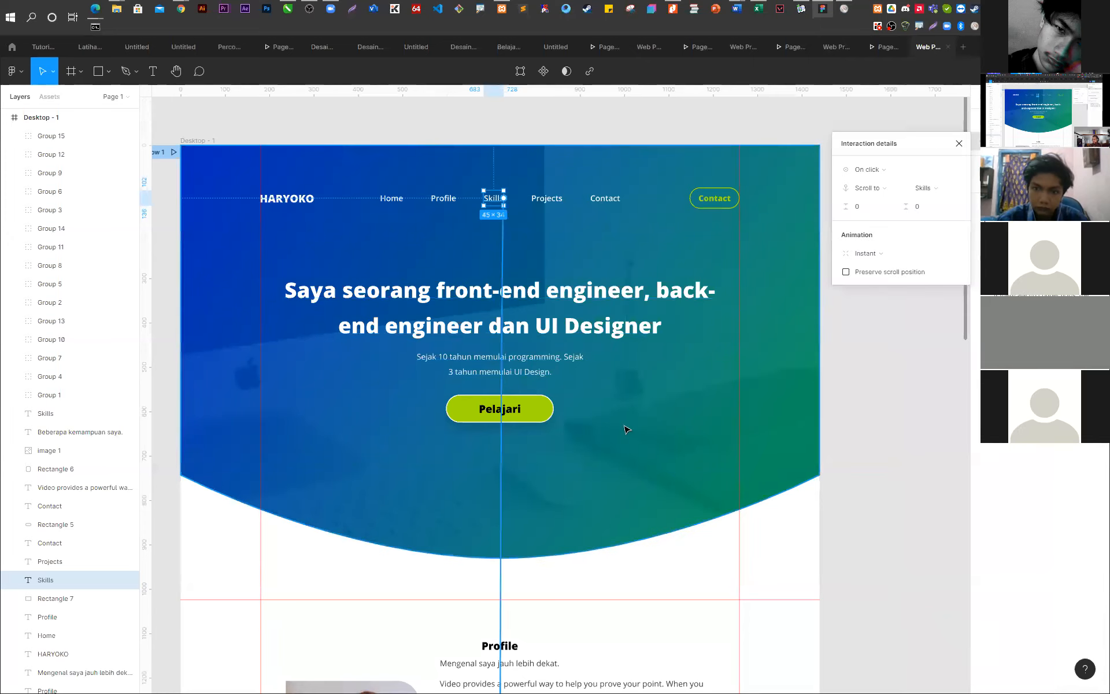
scroll(630, 432, "down", 14)
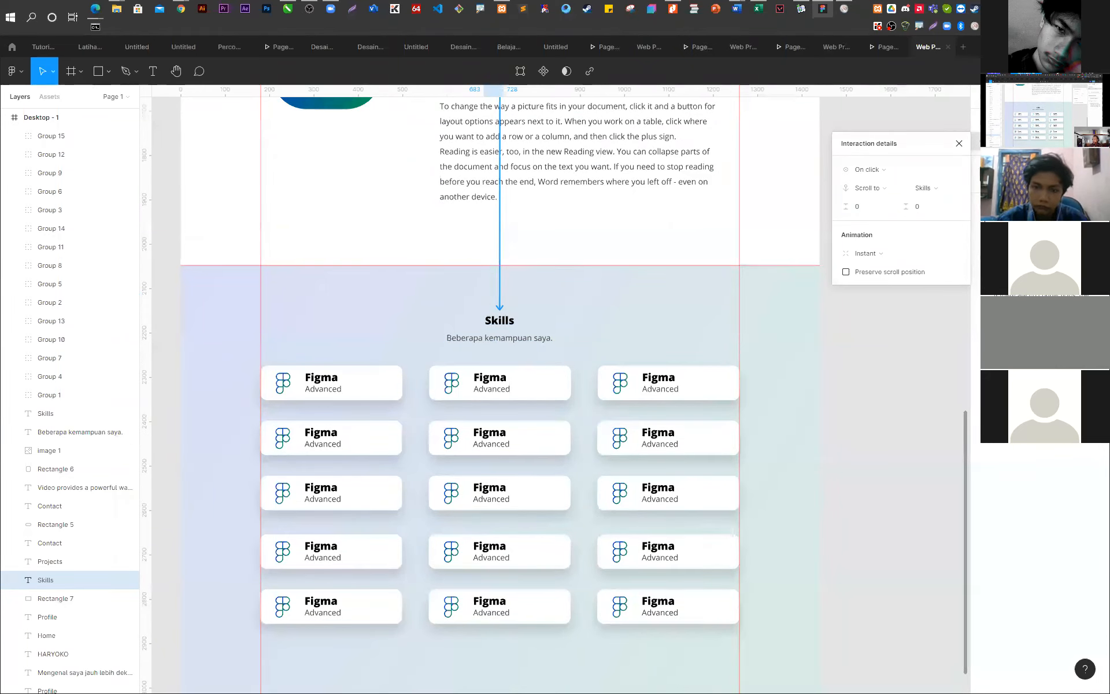
- Present the prototype and test the Profile and Skills links, looking over the page between the two tests
left_click(1056, 71)
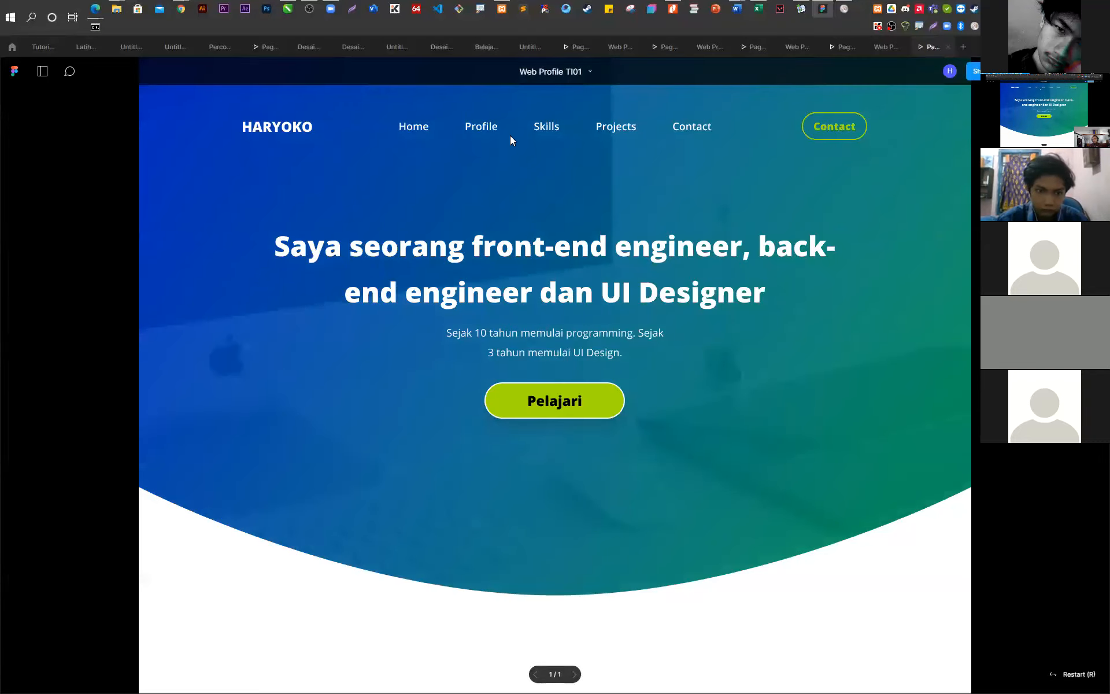
left_click(487, 132)
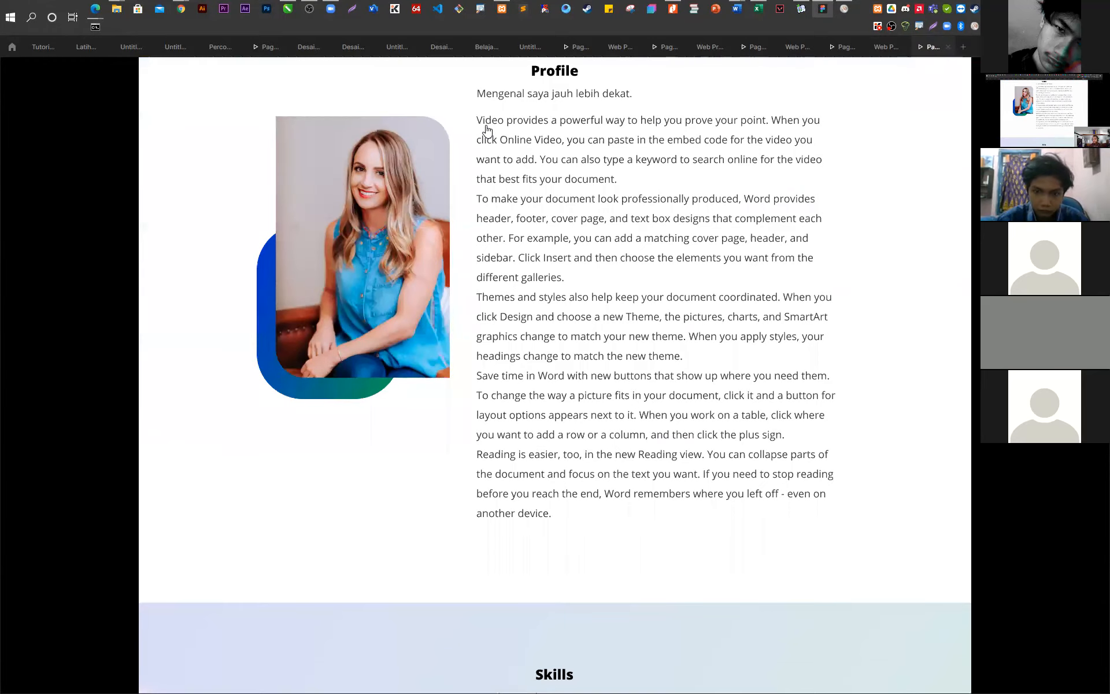
scroll(487, 131, "up", 10)
scroll(481, 167, "down", 13)
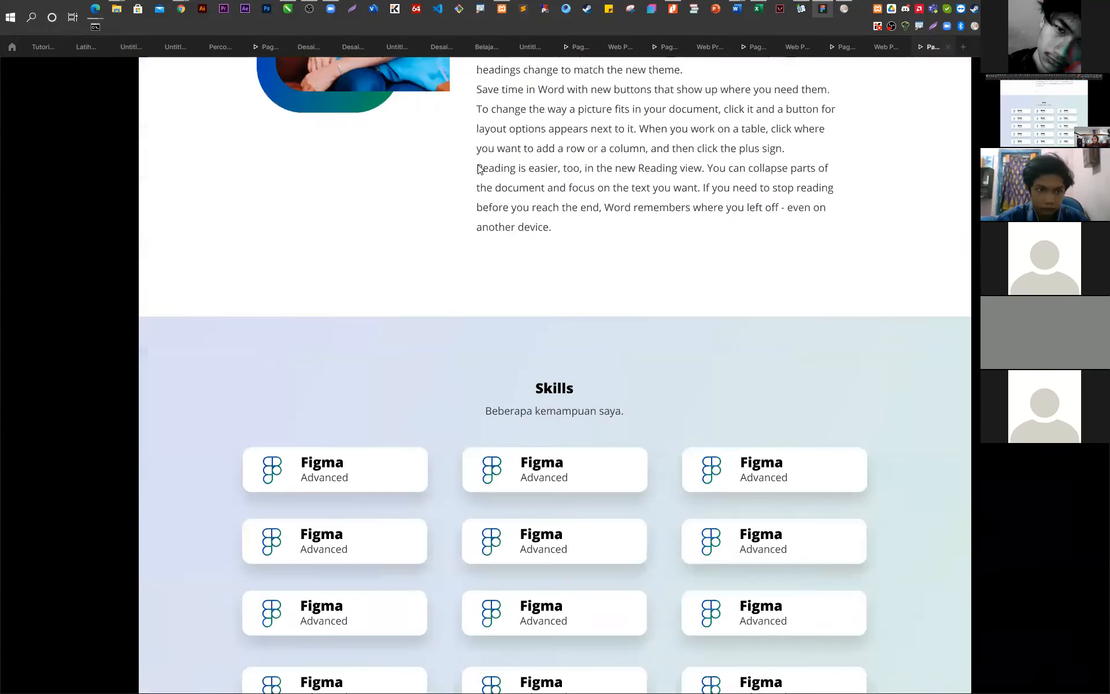
scroll(479, 174, "up", 15)
scroll(480, 180, "down", 18)
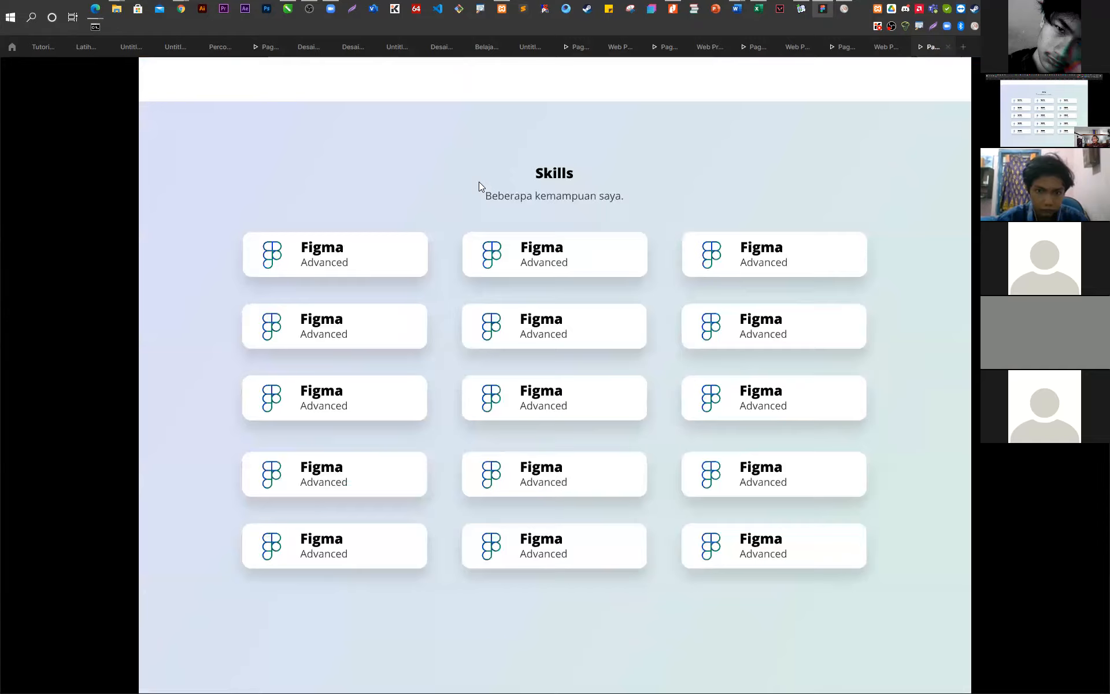
scroll(479, 184, "up", 15)
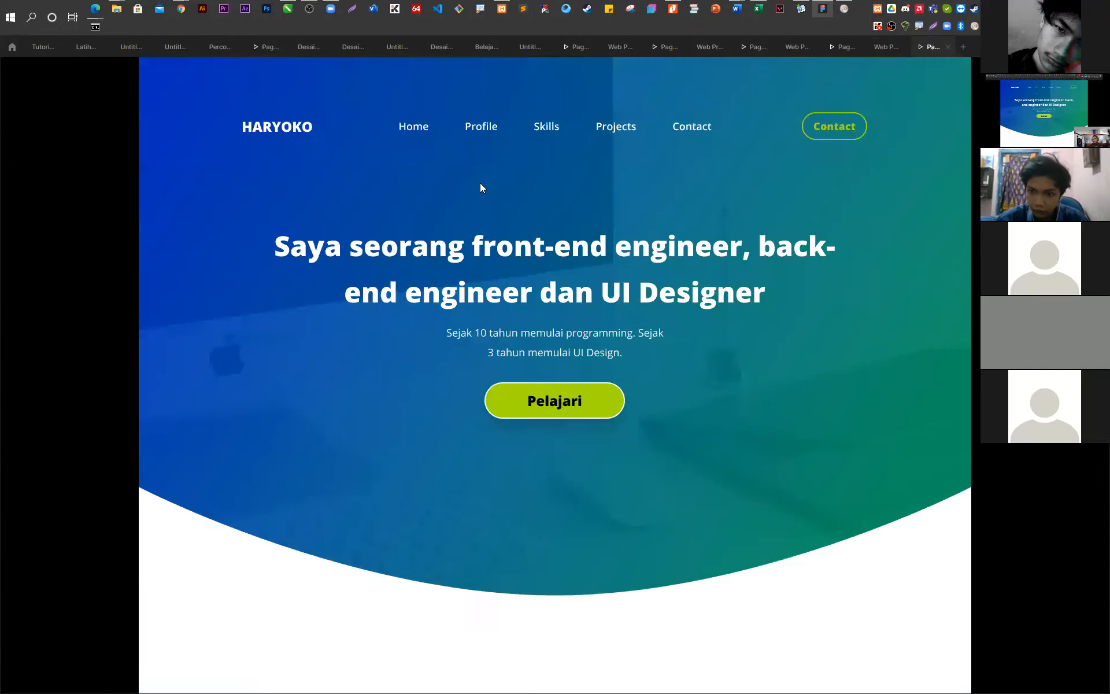
left_click(547, 128)
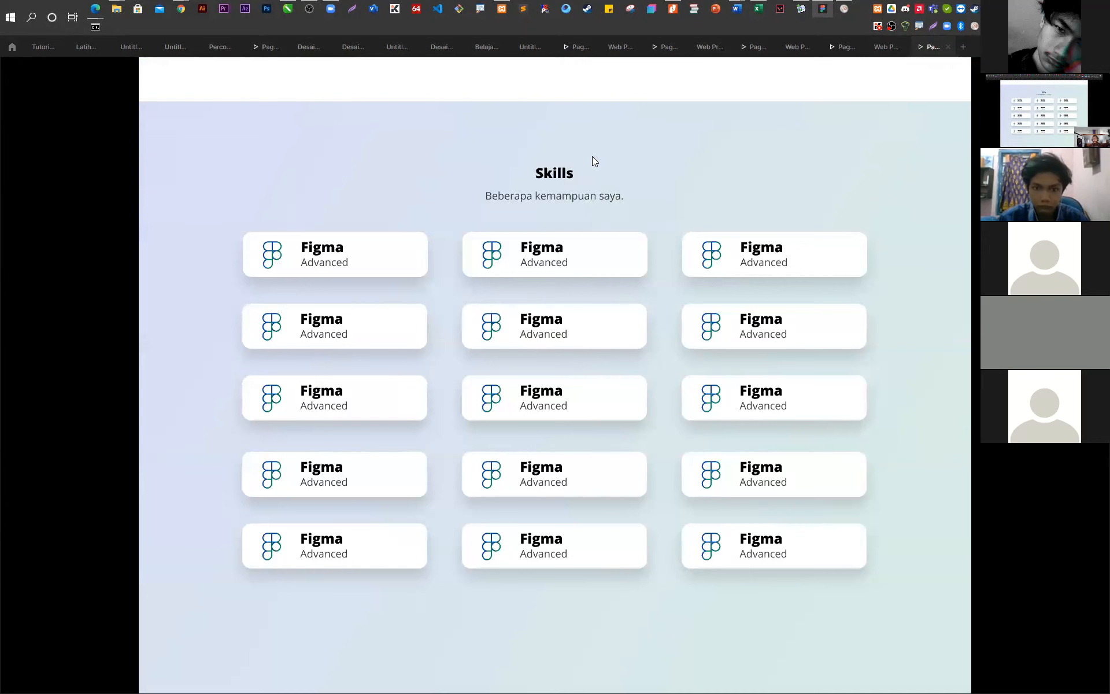
- Return to the design file, set the Skills link's scroll animation to Animate and check the available easing options
left_click(884, 47)
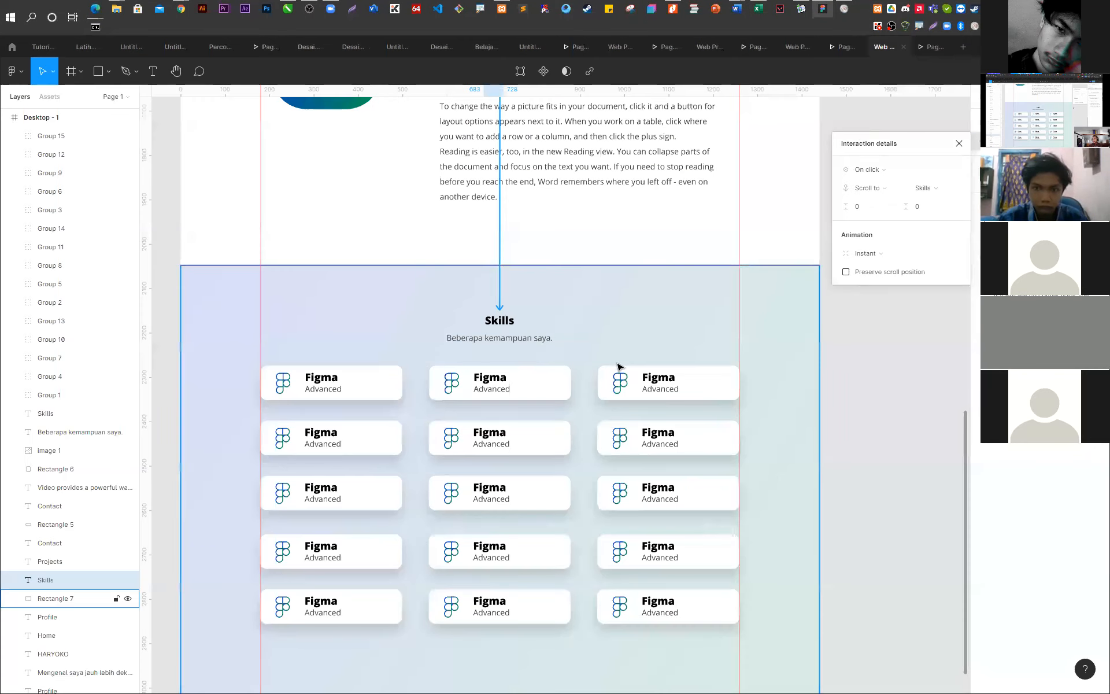
left_click(862, 253)
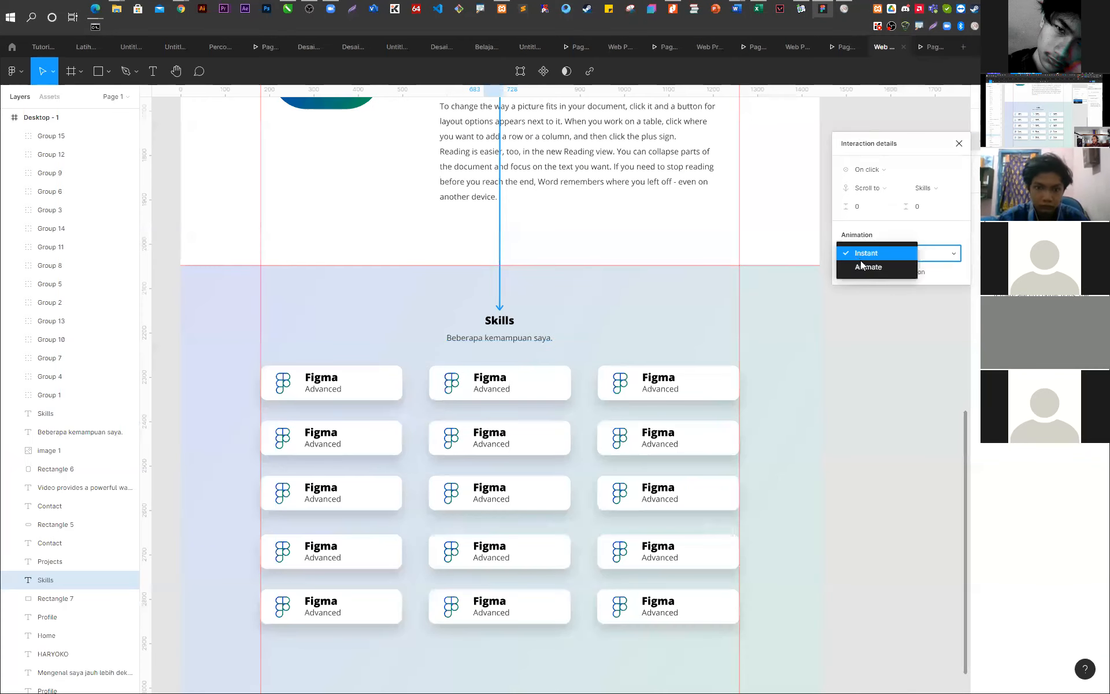
left_click(867, 269)
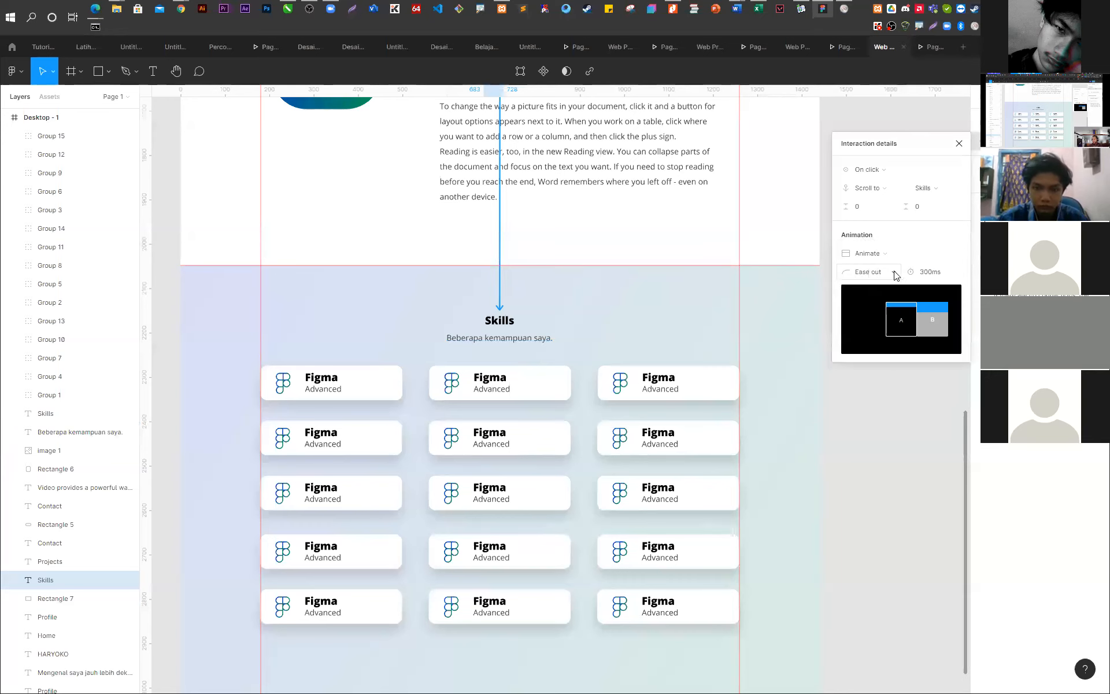
left_click(894, 276)
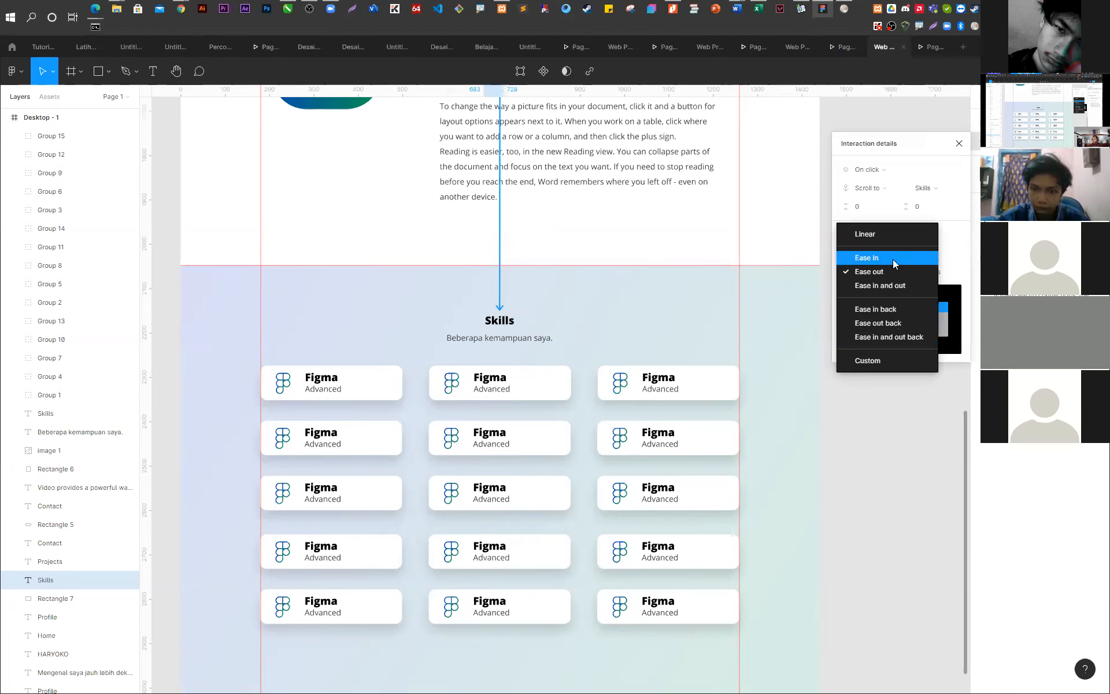
left_click(852, 384)
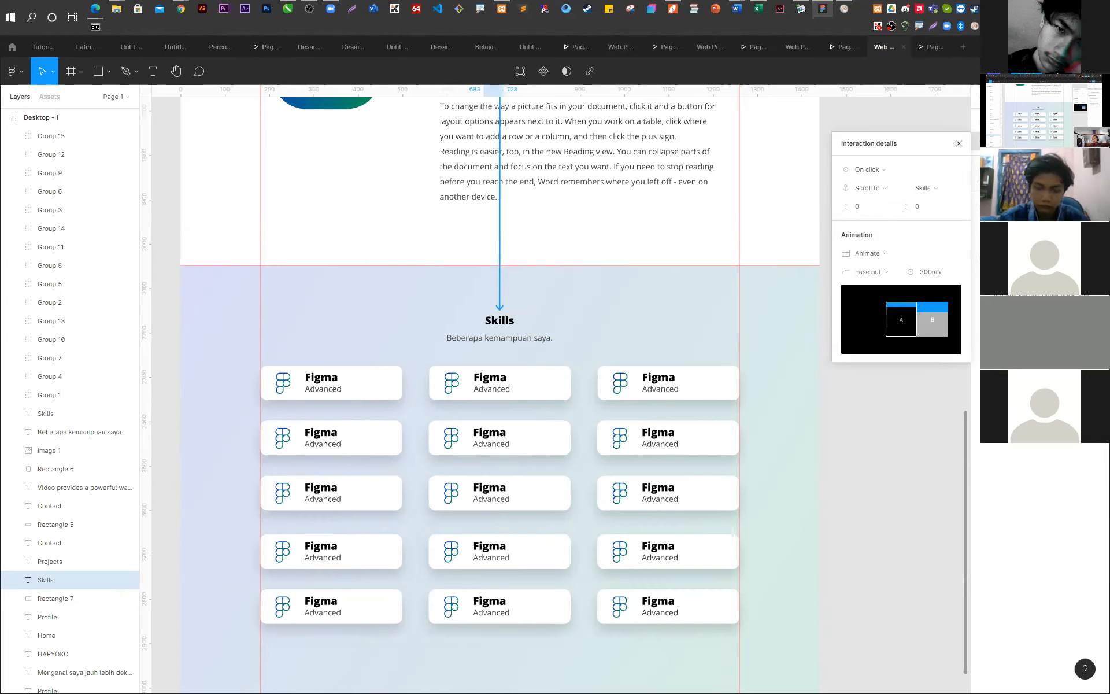
- Test the Skills link's animated scroll in the running prototype and go back up to the page header
key("ctrl+Tab")
scroll(557, 154, "up", 10)
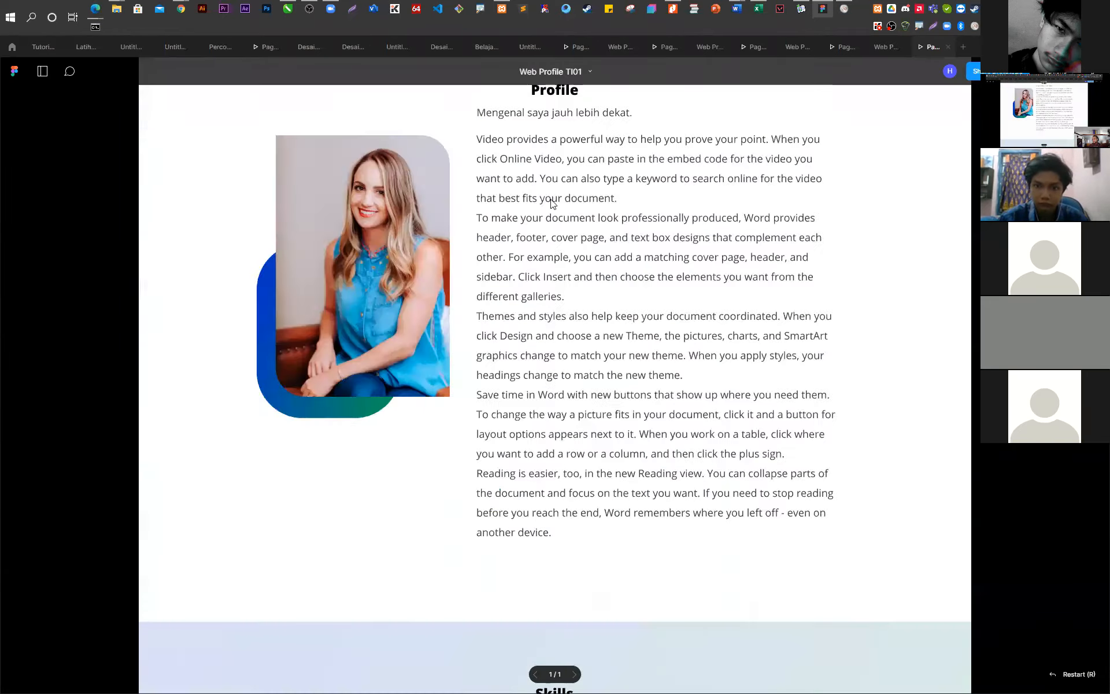
left_click(549, 128)
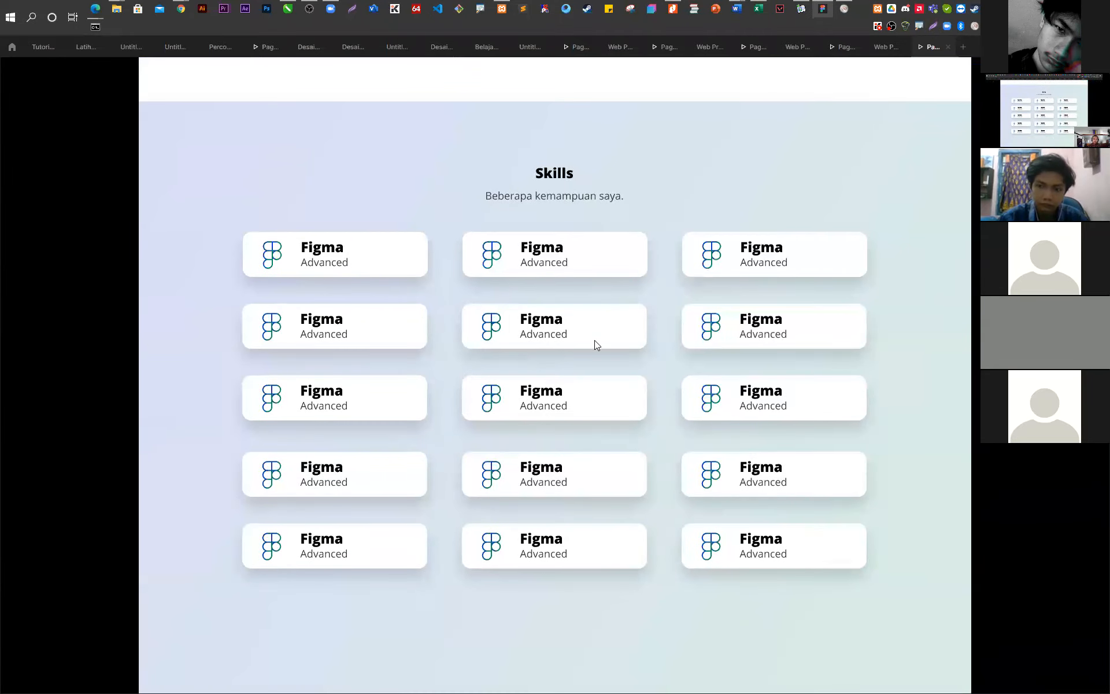
scroll(595, 340, "up", 10)
scroll(594, 339, "down", 10)
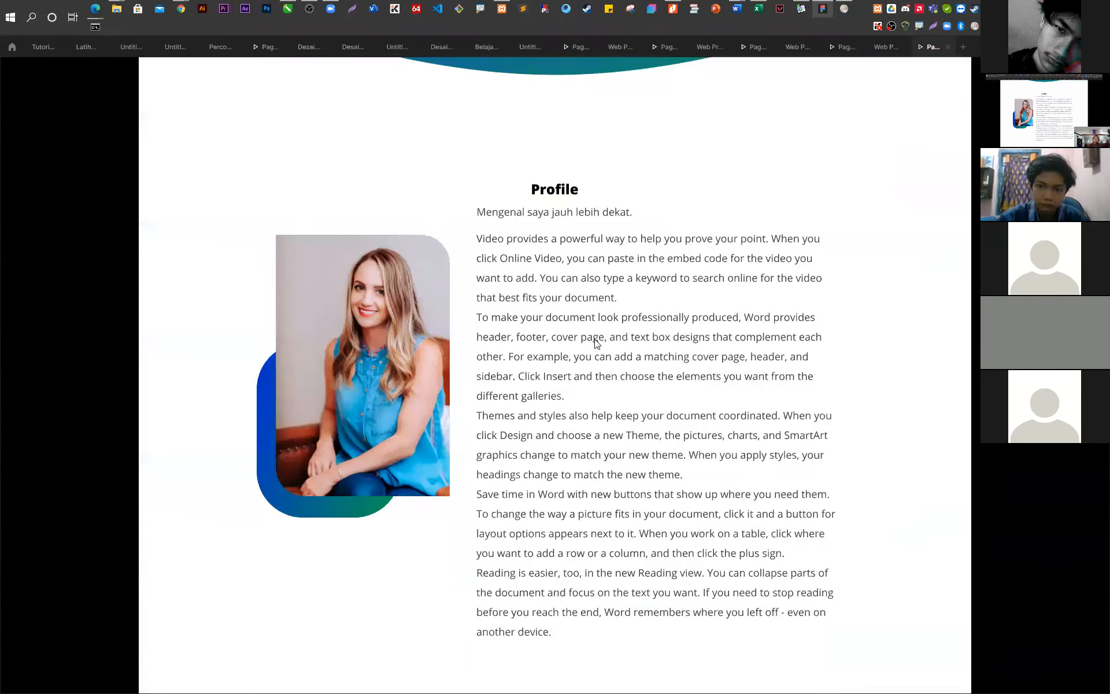
scroll(594, 338, "up", 5)
scroll(594, 340, "up", 5)
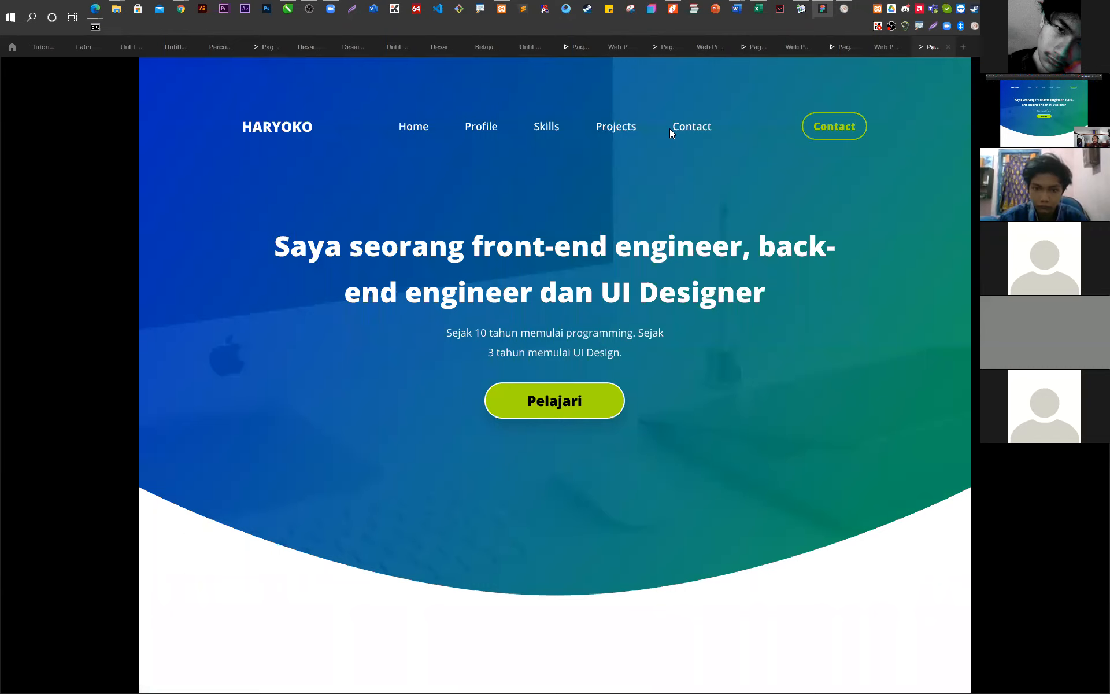
- Return to the design file, close the interaction details and examine the header navigation links with their prototype connections
left_click(882, 50)
scroll(818, 404, "up", 3)
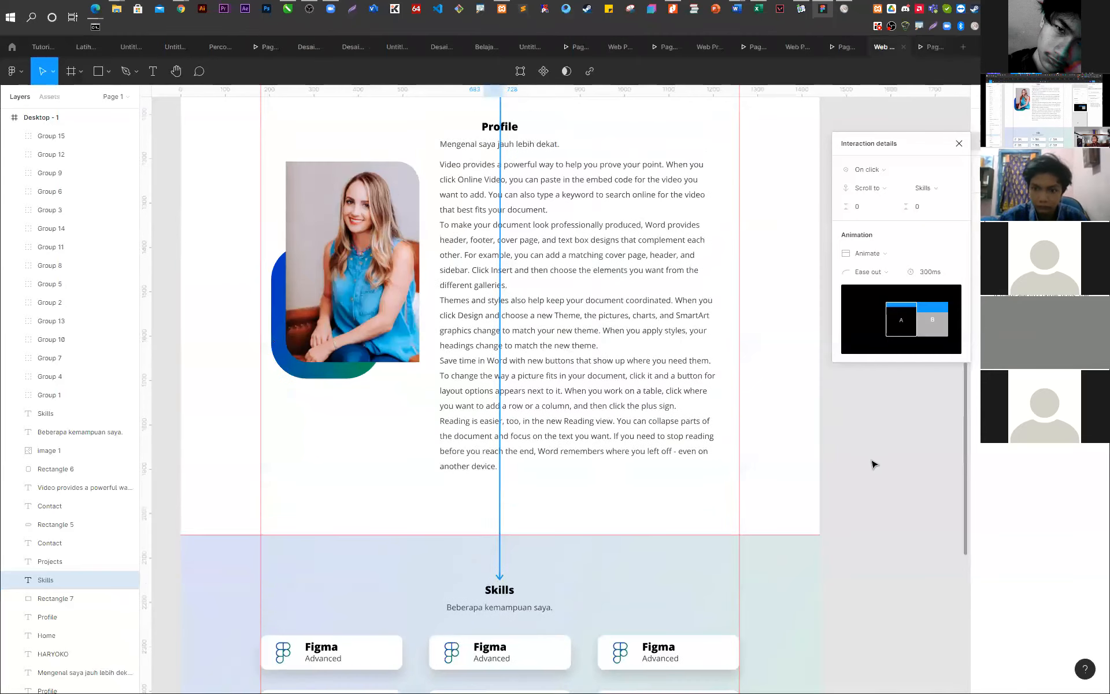
left_click(959, 143)
left_click(898, 404)
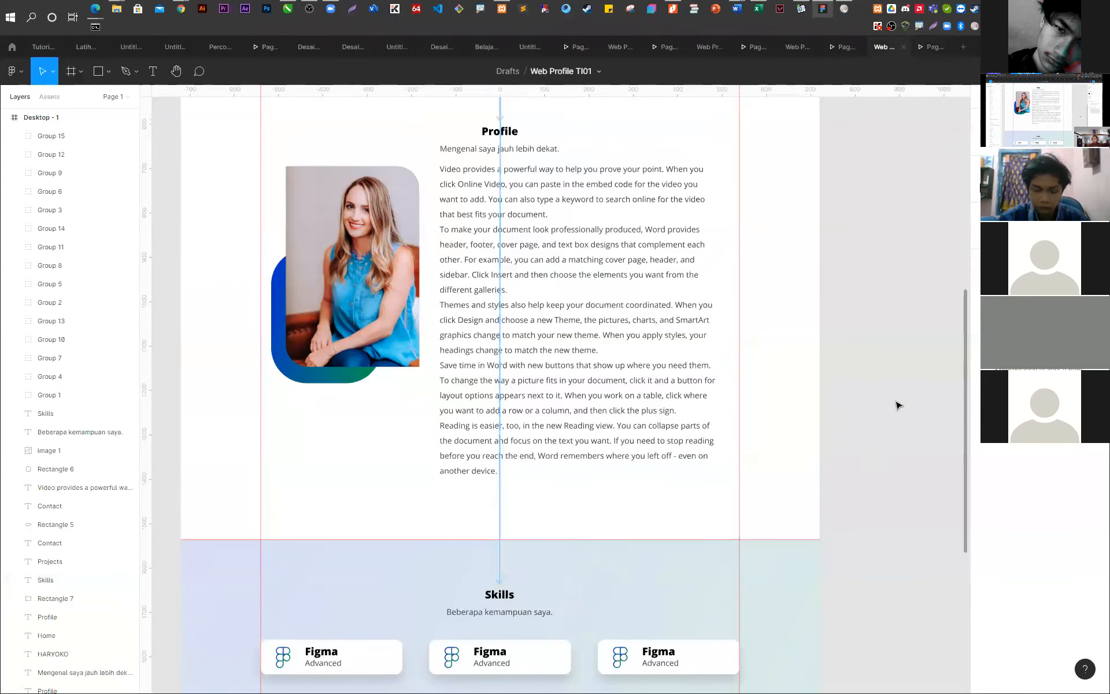
scroll(897, 403, "up", 3)
scroll(907, 384, "up", 4)
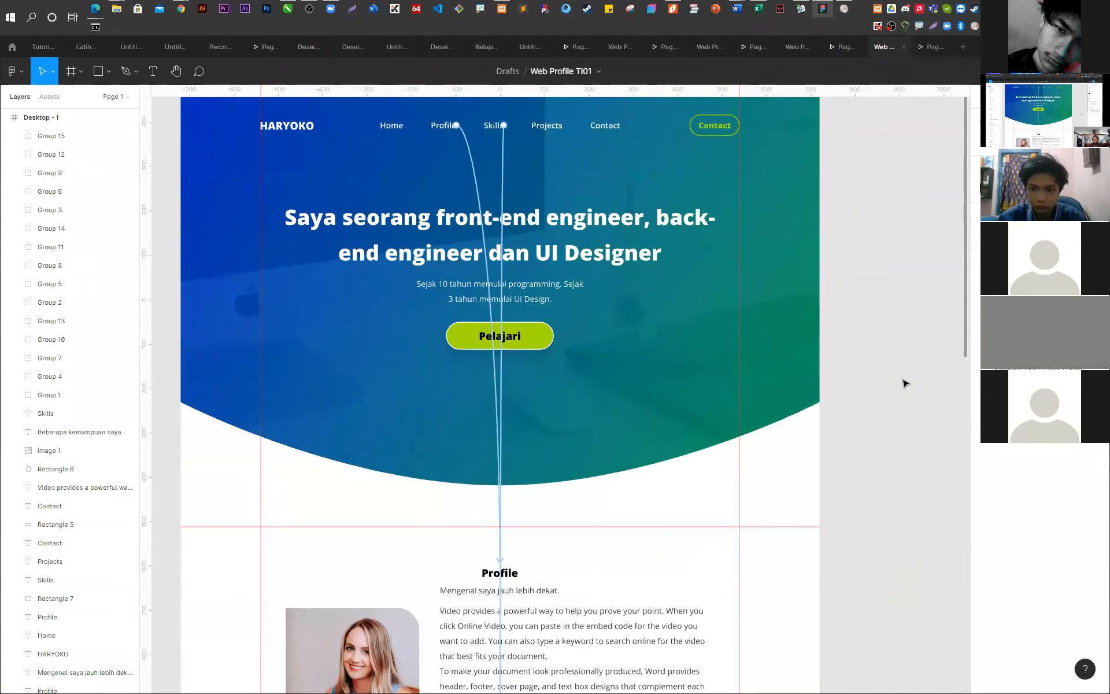
scroll(919, 398, "down", 1)
scroll(920, 398, "down", 2)
scroll(895, 301, "up", 2)
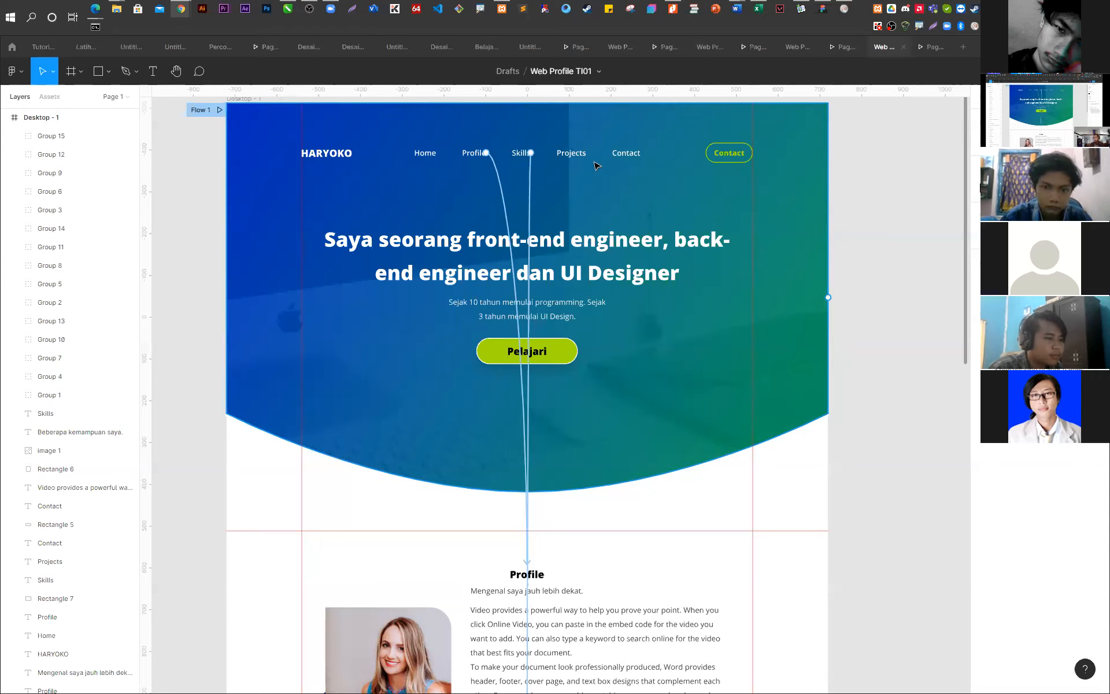
scroll(598, 164, "up", 3)
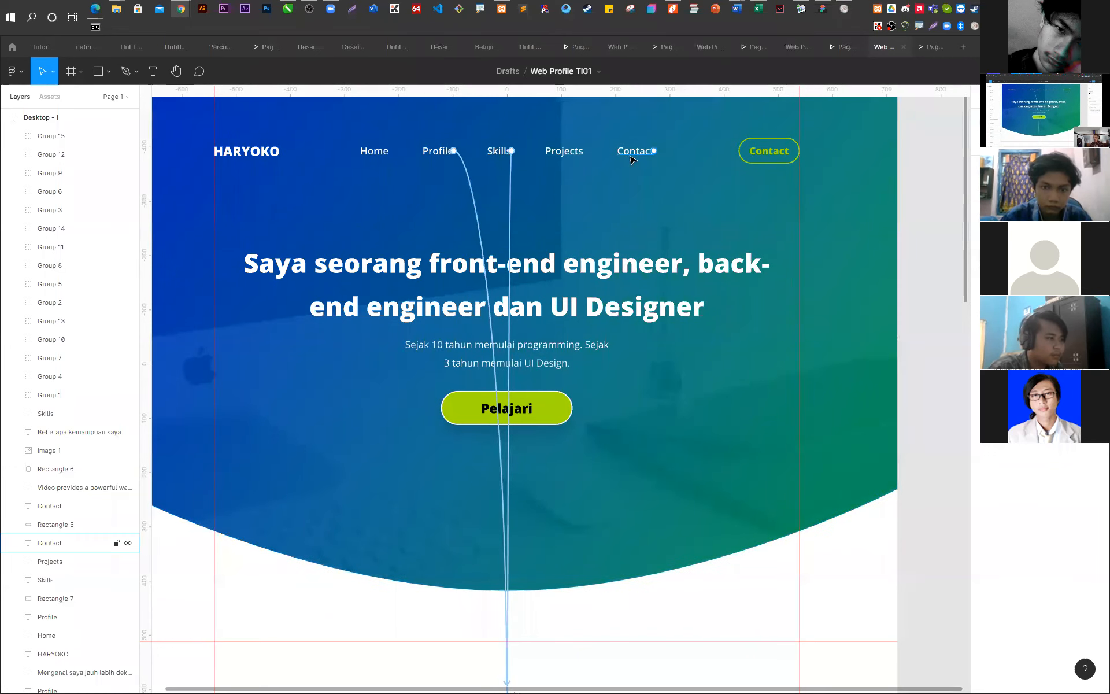